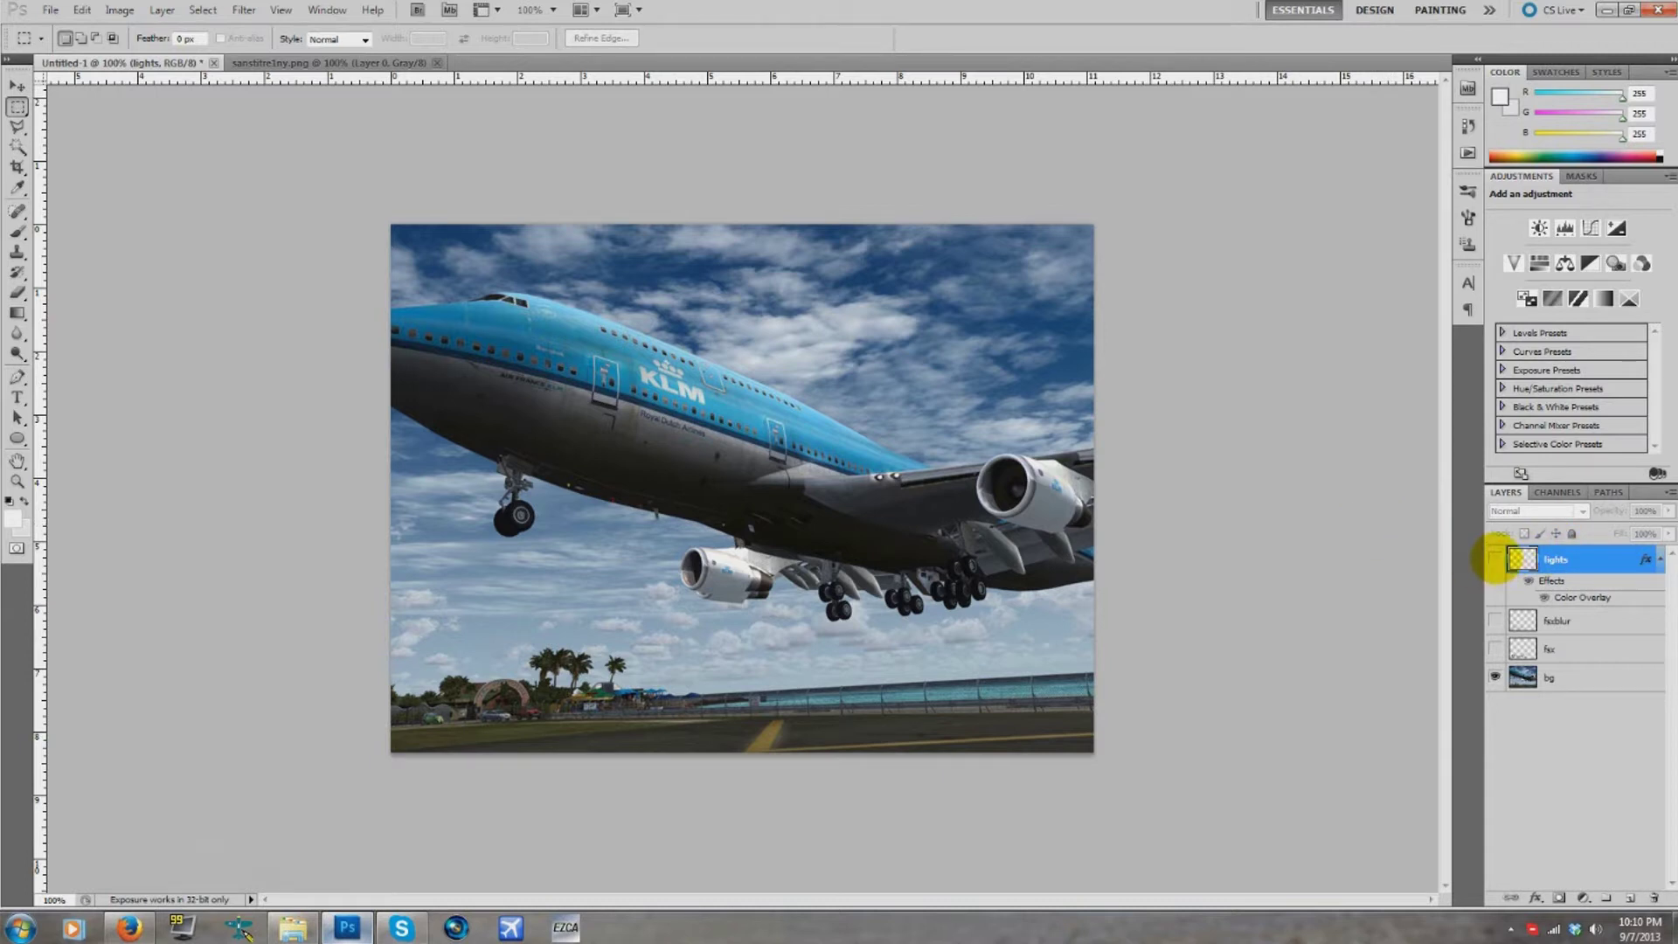
- Show the lights layer, outline the aircraft's light glows with a rectangular selection, and clear the selection
{"action": "left_click", "coordinate": [1495, 557]}
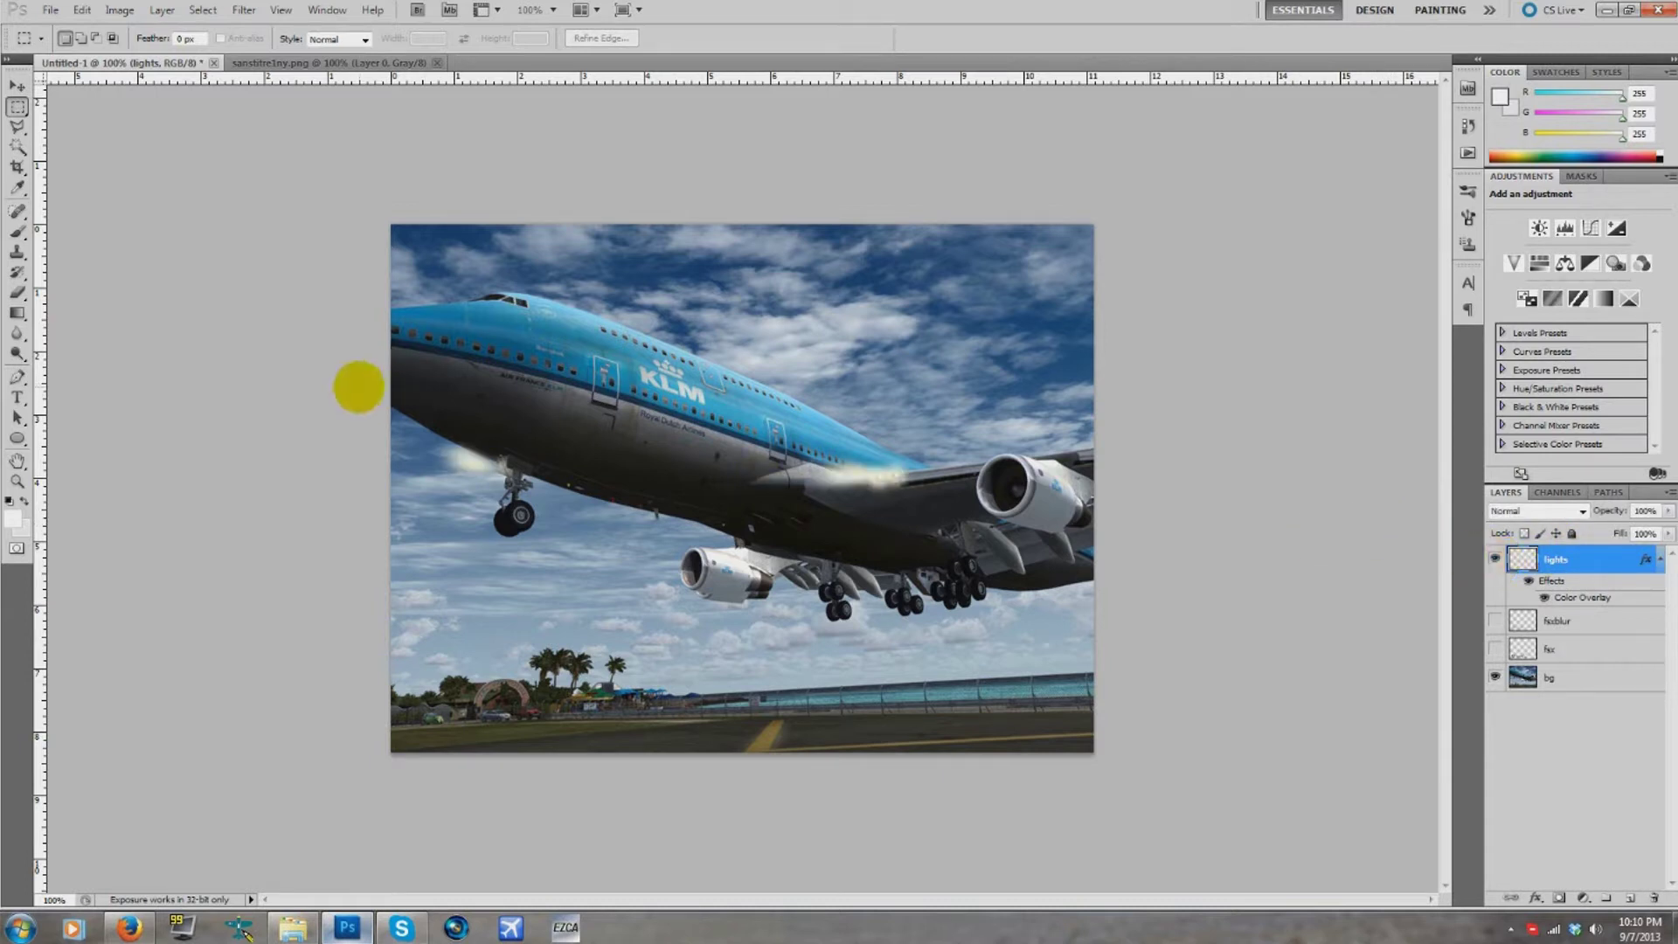
{"action": "left_click_drag", "start_coordinate": [262, 334], "coordinate": [1153, 548]}
{"action": "right_click", "coordinate": [854, 461]}
{"action": "left_click", "coordinate": [894, 475]}
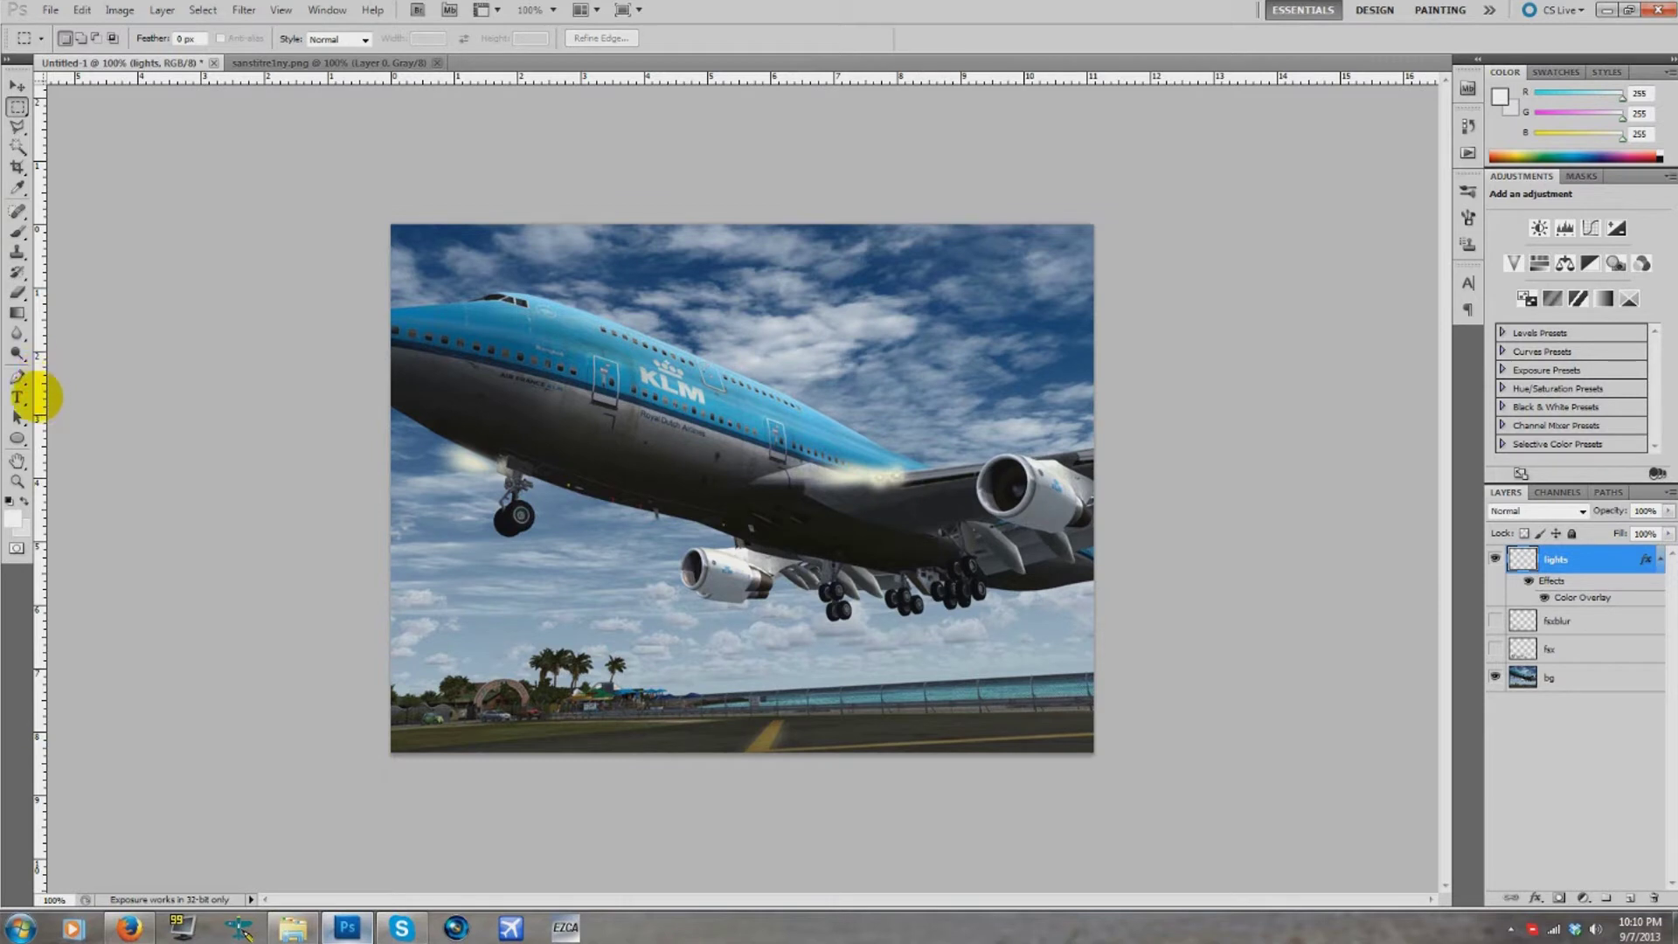
- Set the foreground colour to pale cream (RGB 255, 249, 221) and draw a small circle in the sky on a new layer
{"action": "left_click", "coordinate": [18, 437]}
{"action": "left_click", "coordinate": [1500, 95]}
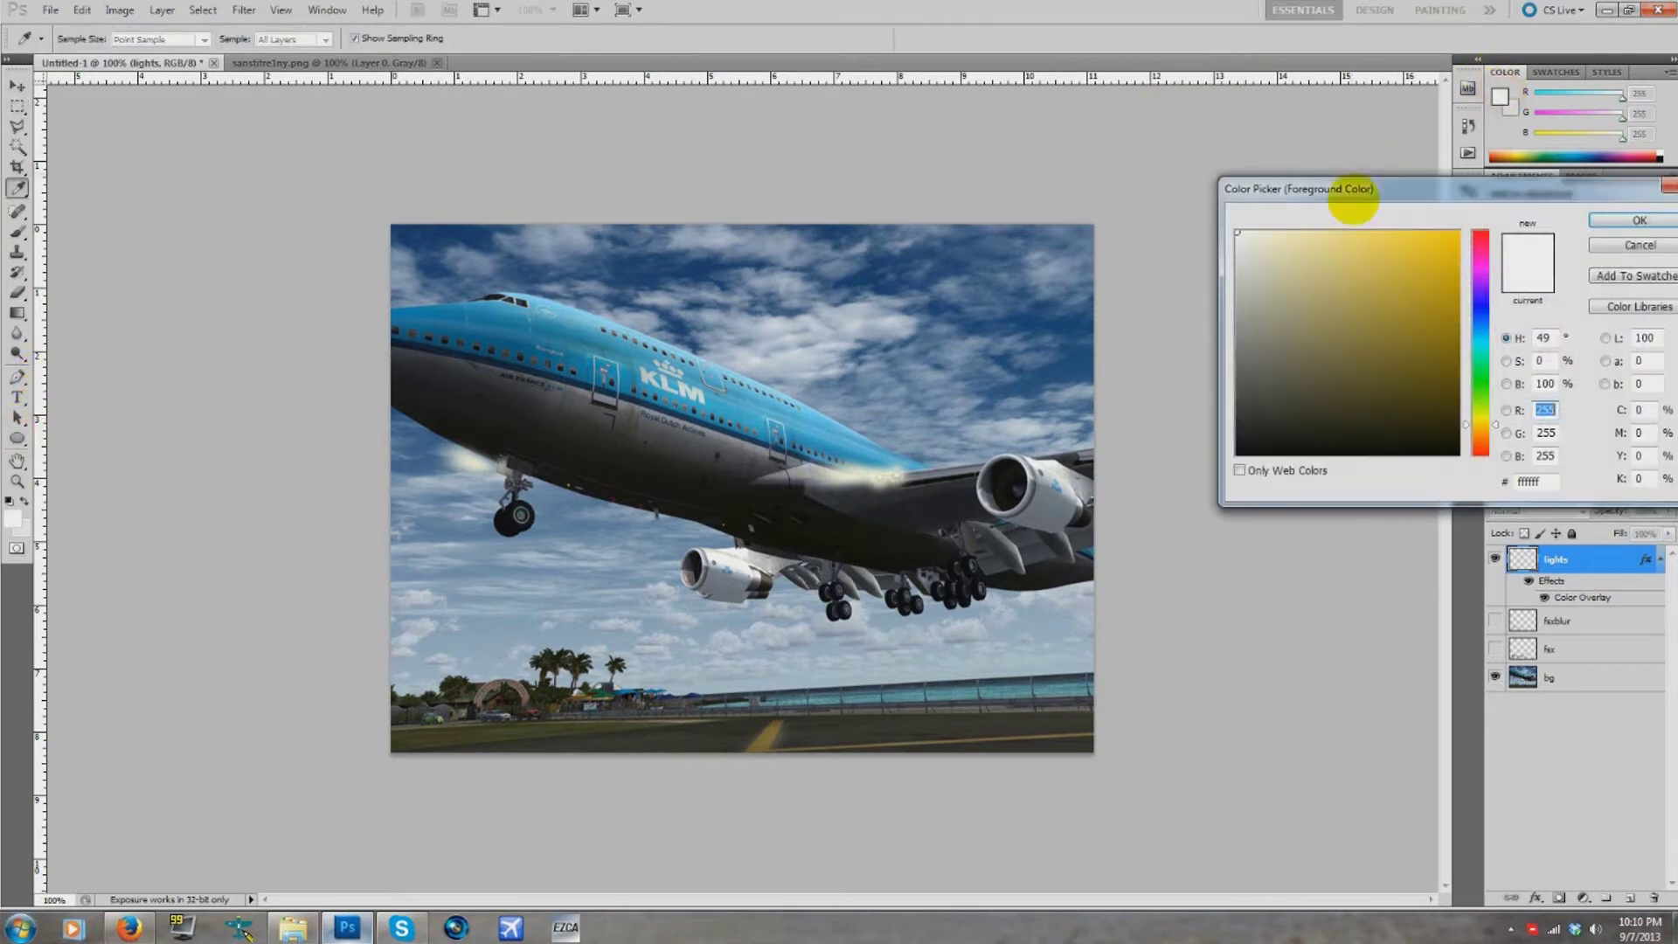
{"action": "left_click", "coordinate": [1265, 232]}
{"action": "left_click", "coordinate": [1633, 219]}
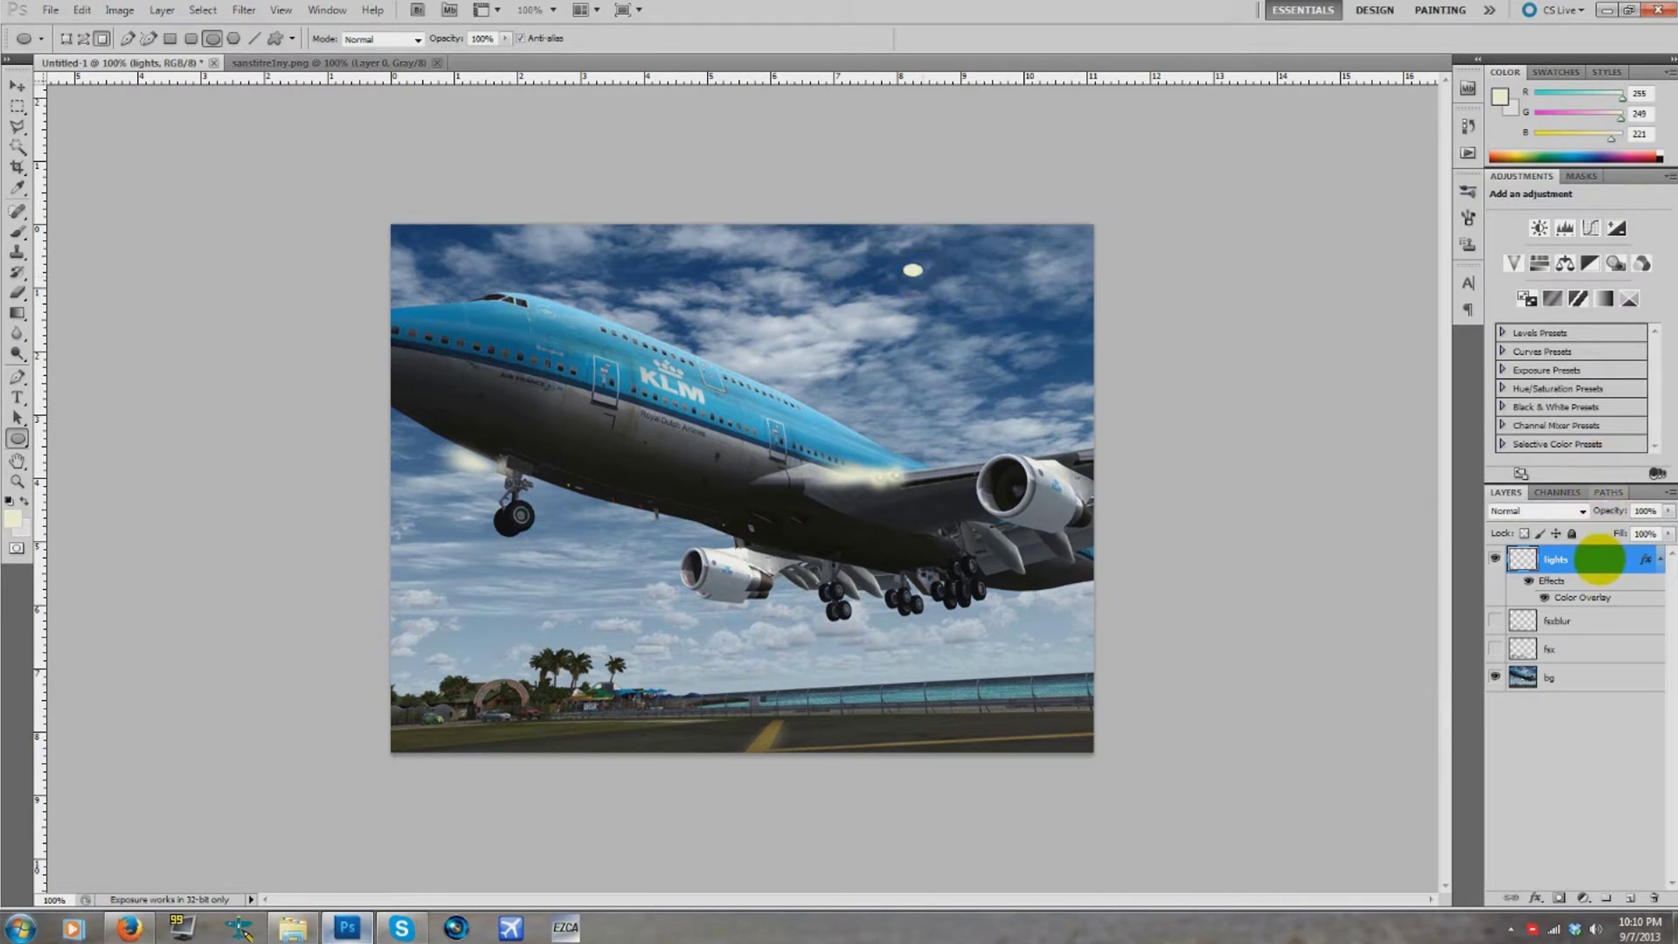
{"action": "left_click", "coordinate": [1628, 898]}
{"action": "left_click_drag", "start_coordinate": [959, 273], "coordinate": [971, 285]}
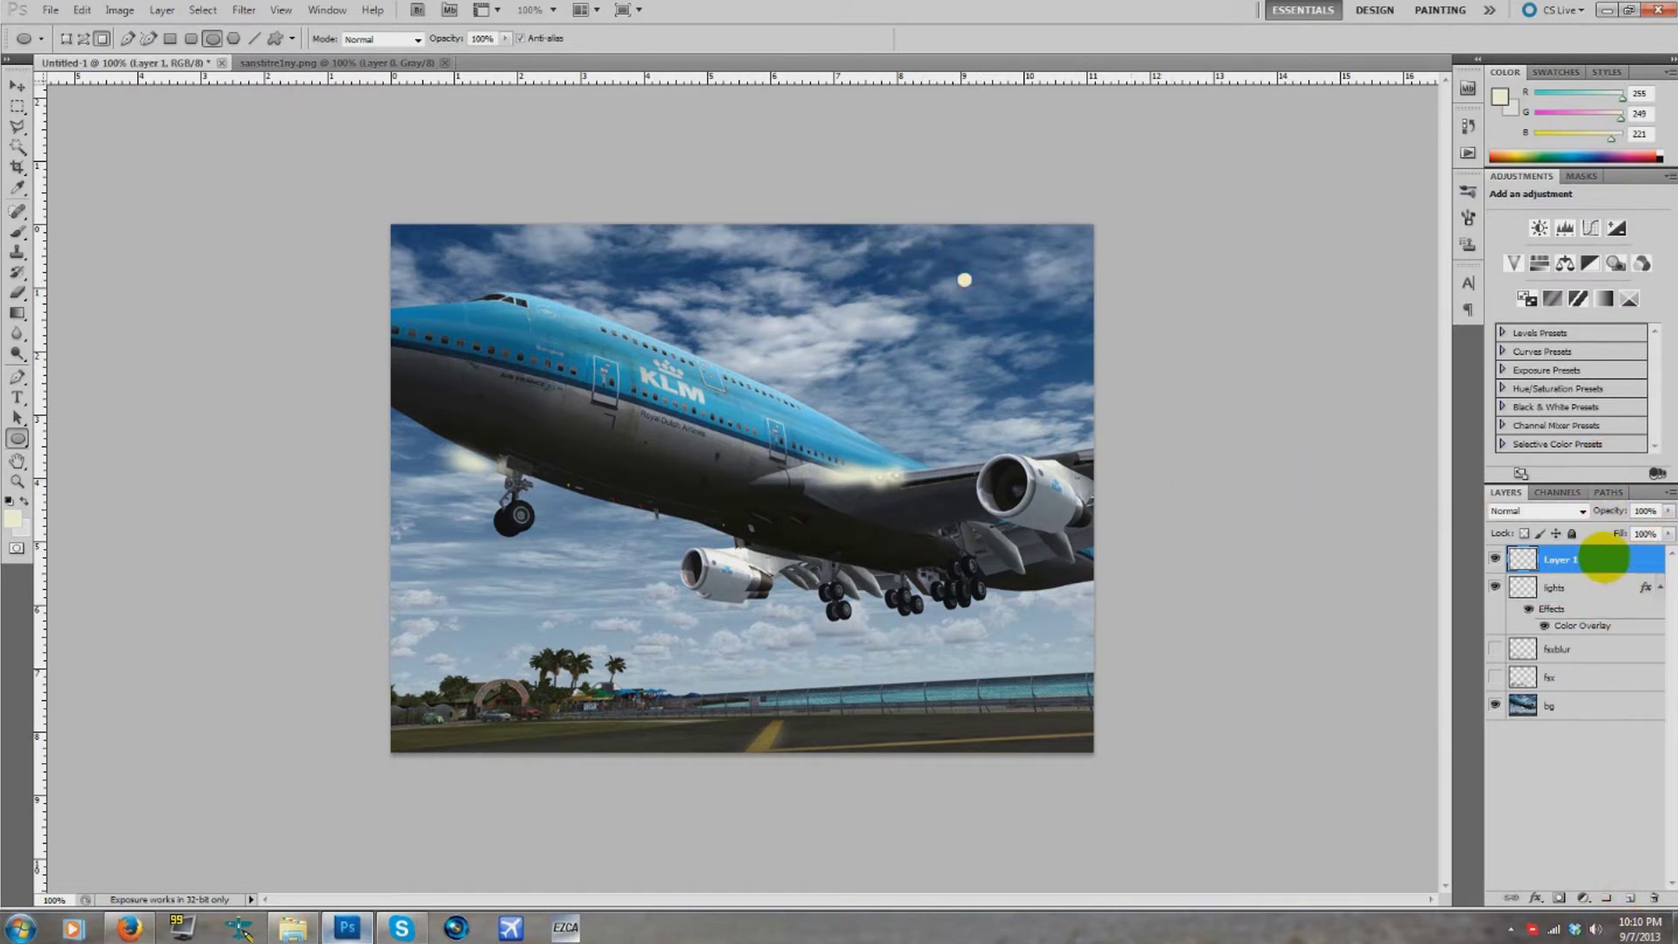
- Give the circle's layer an Outer Glow with 100% opacity, 18% spread and 29 px size, and set the layer opacity to 86%
{"action": "right_click", "coordinate": [1603, 558]}
{"action": "left_click", "coordinate": [1545, 154]}
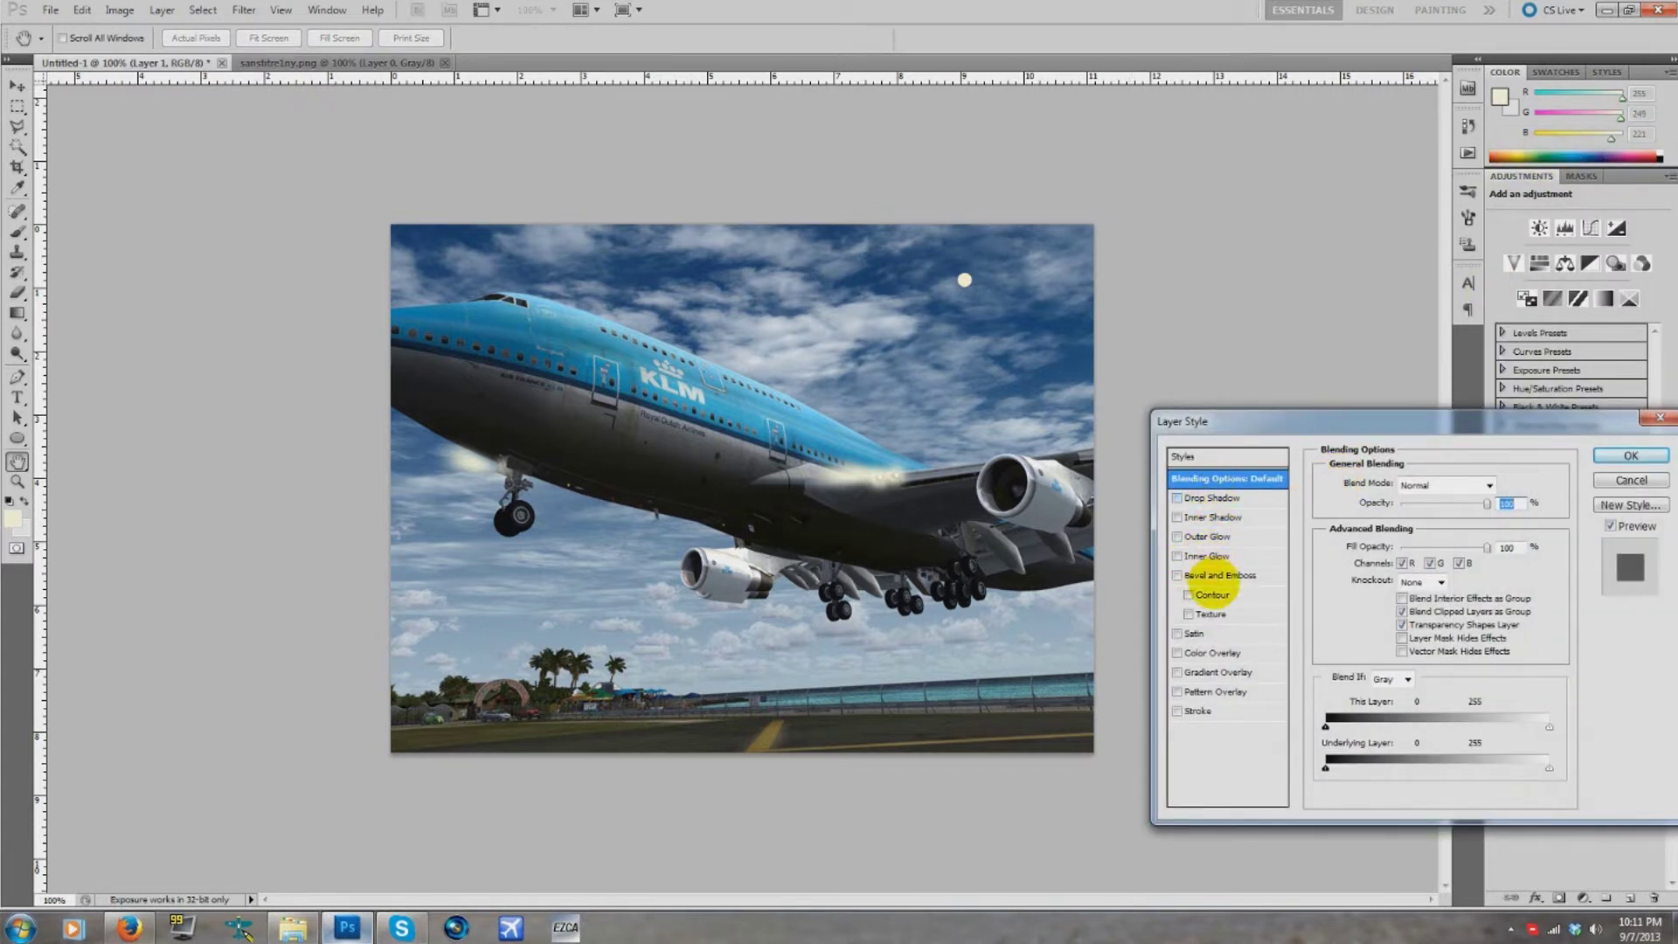
{"action": "left_click", "coordinate": [1207, 536]}
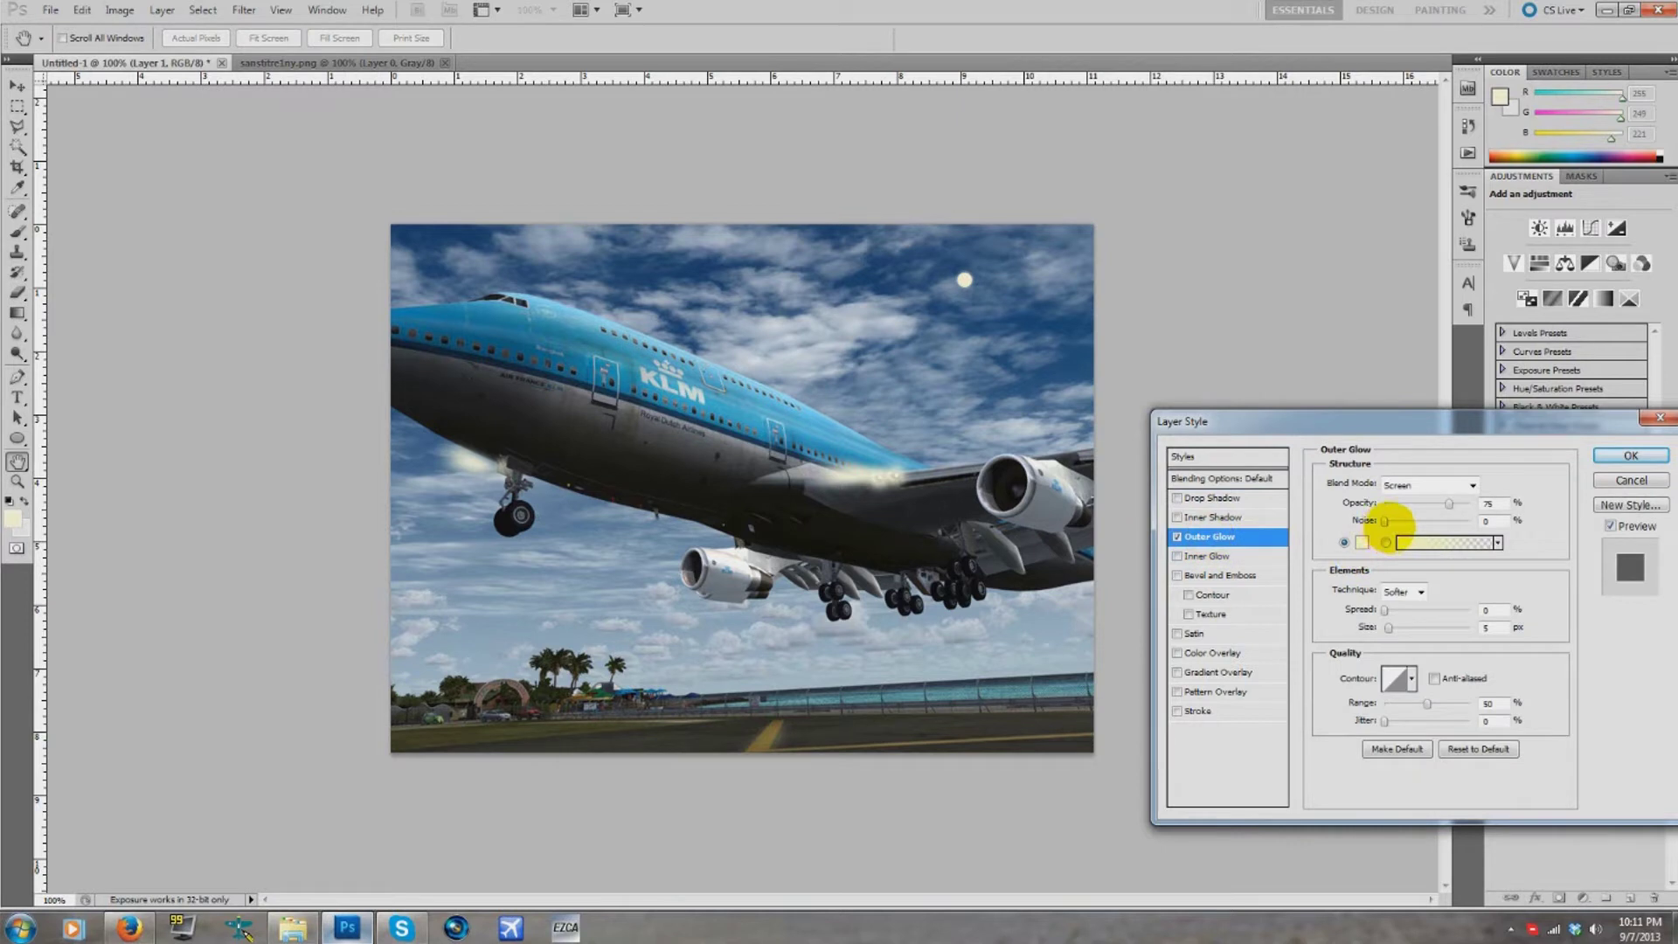
{"action": "left_click_drag", "start_coordinate": [1449, 504], "coordinate": [1492, 503]}
{"action": "left_click_drag", "start_coordinate": [1386, 610], "coordinate": [1398, 627]}
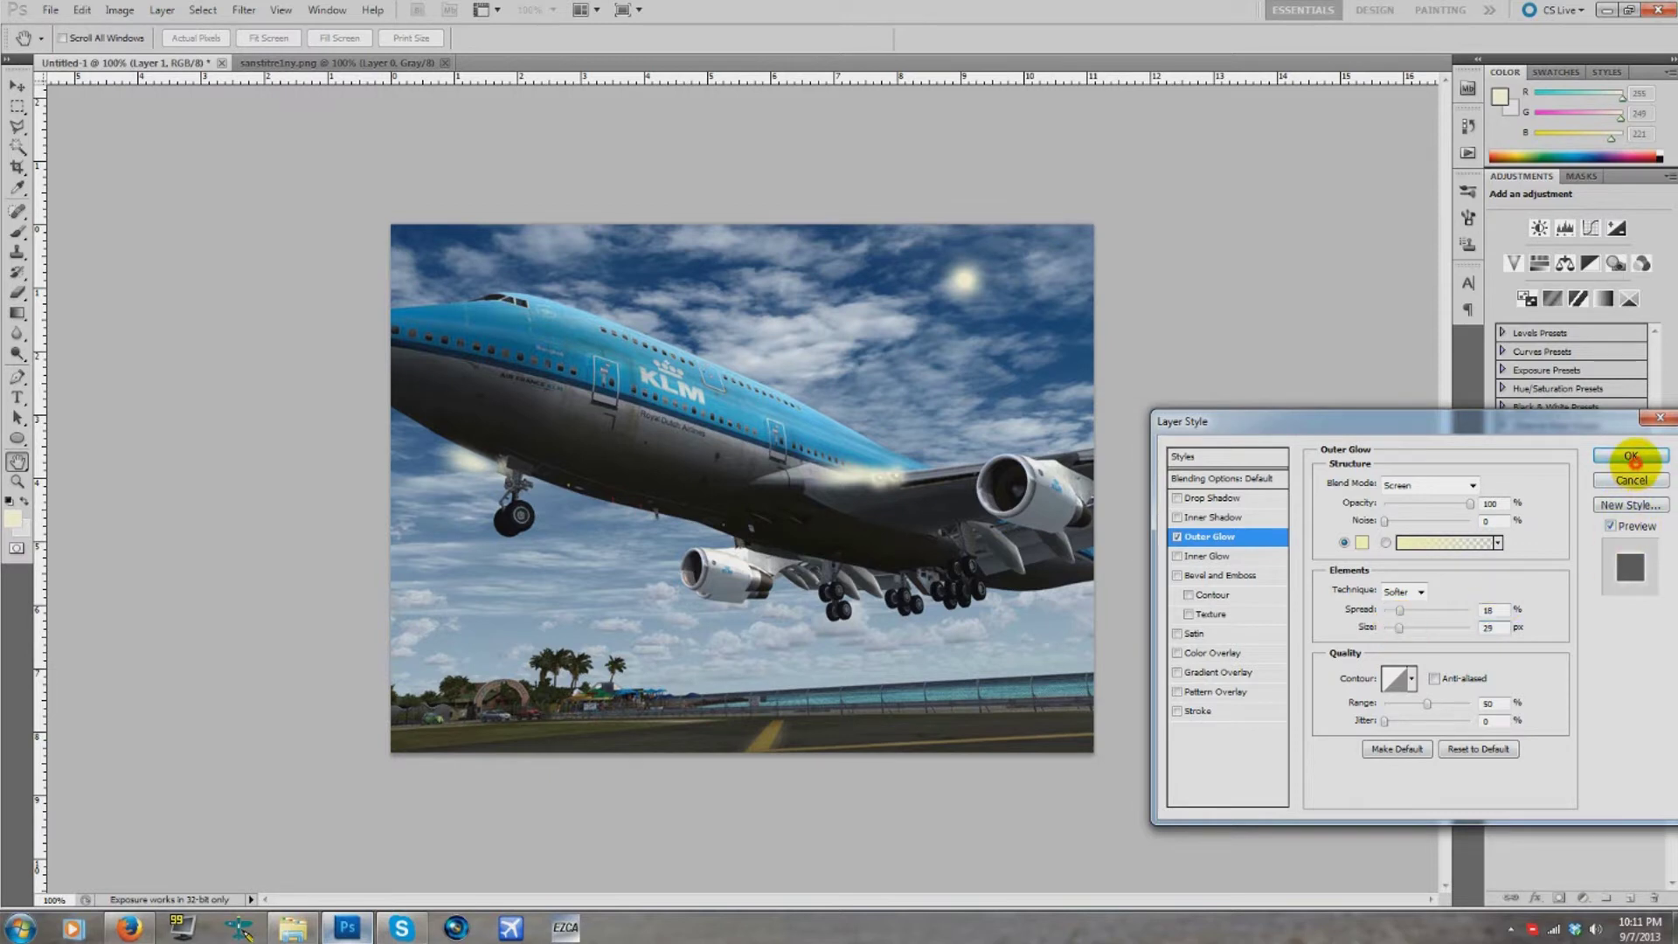
{"action": "left_click", "coordinate": [1632, 455]}
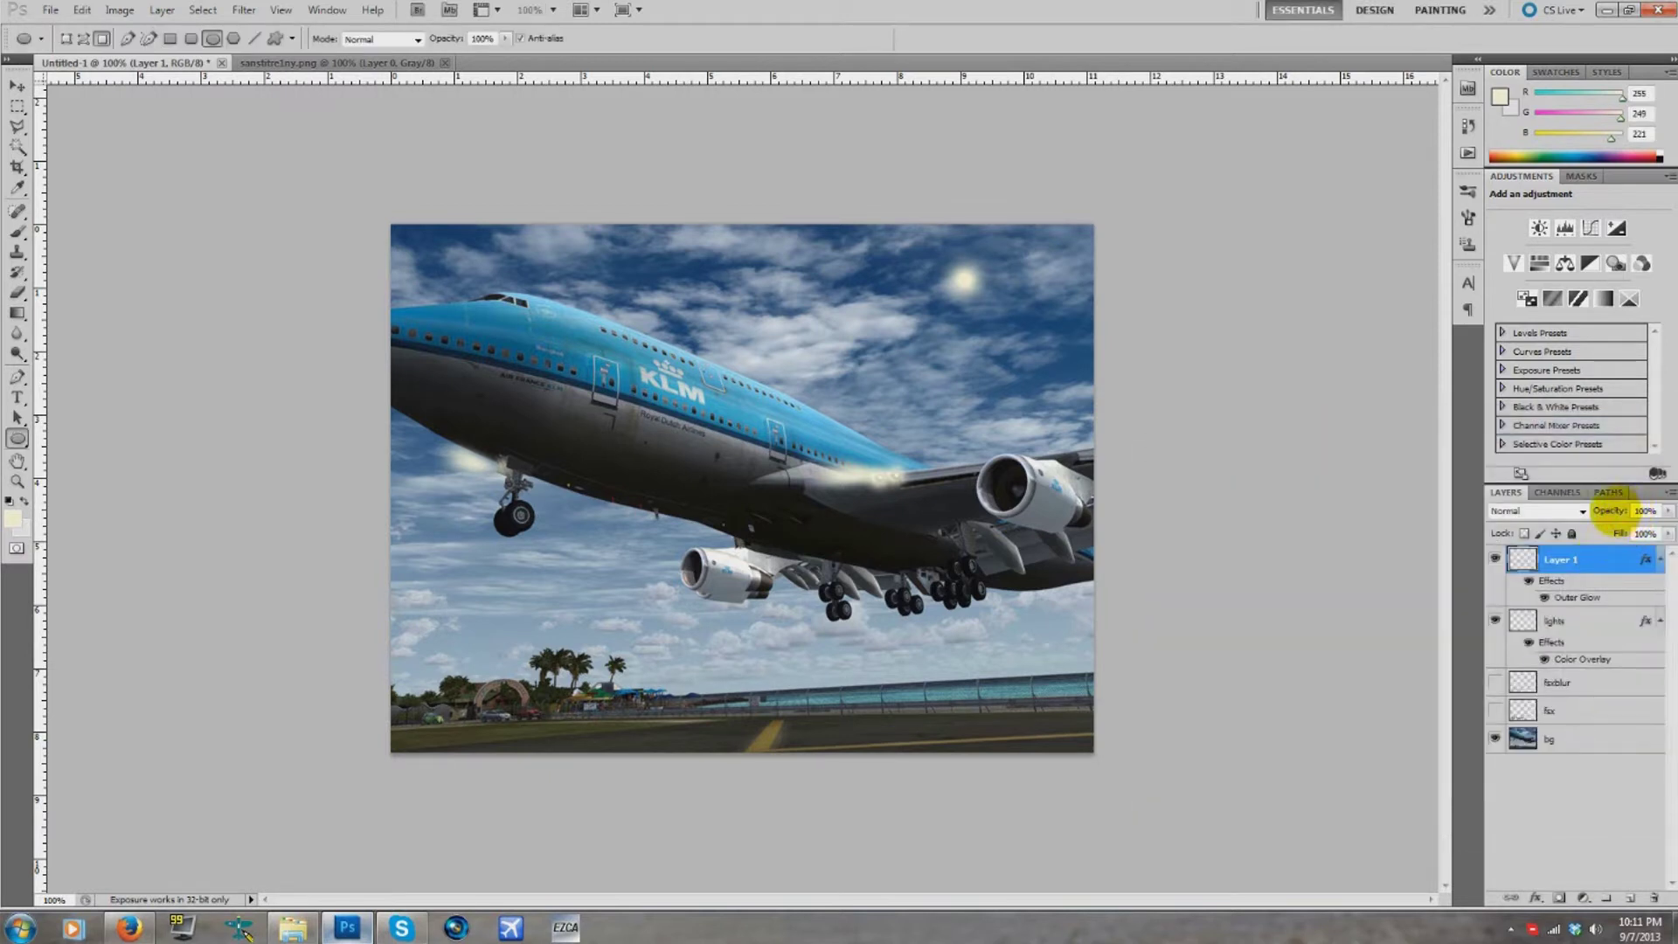
{"action": "left_click_drag", "start_coordinate": [1613, 512], "coordinate": [1600, 508]}
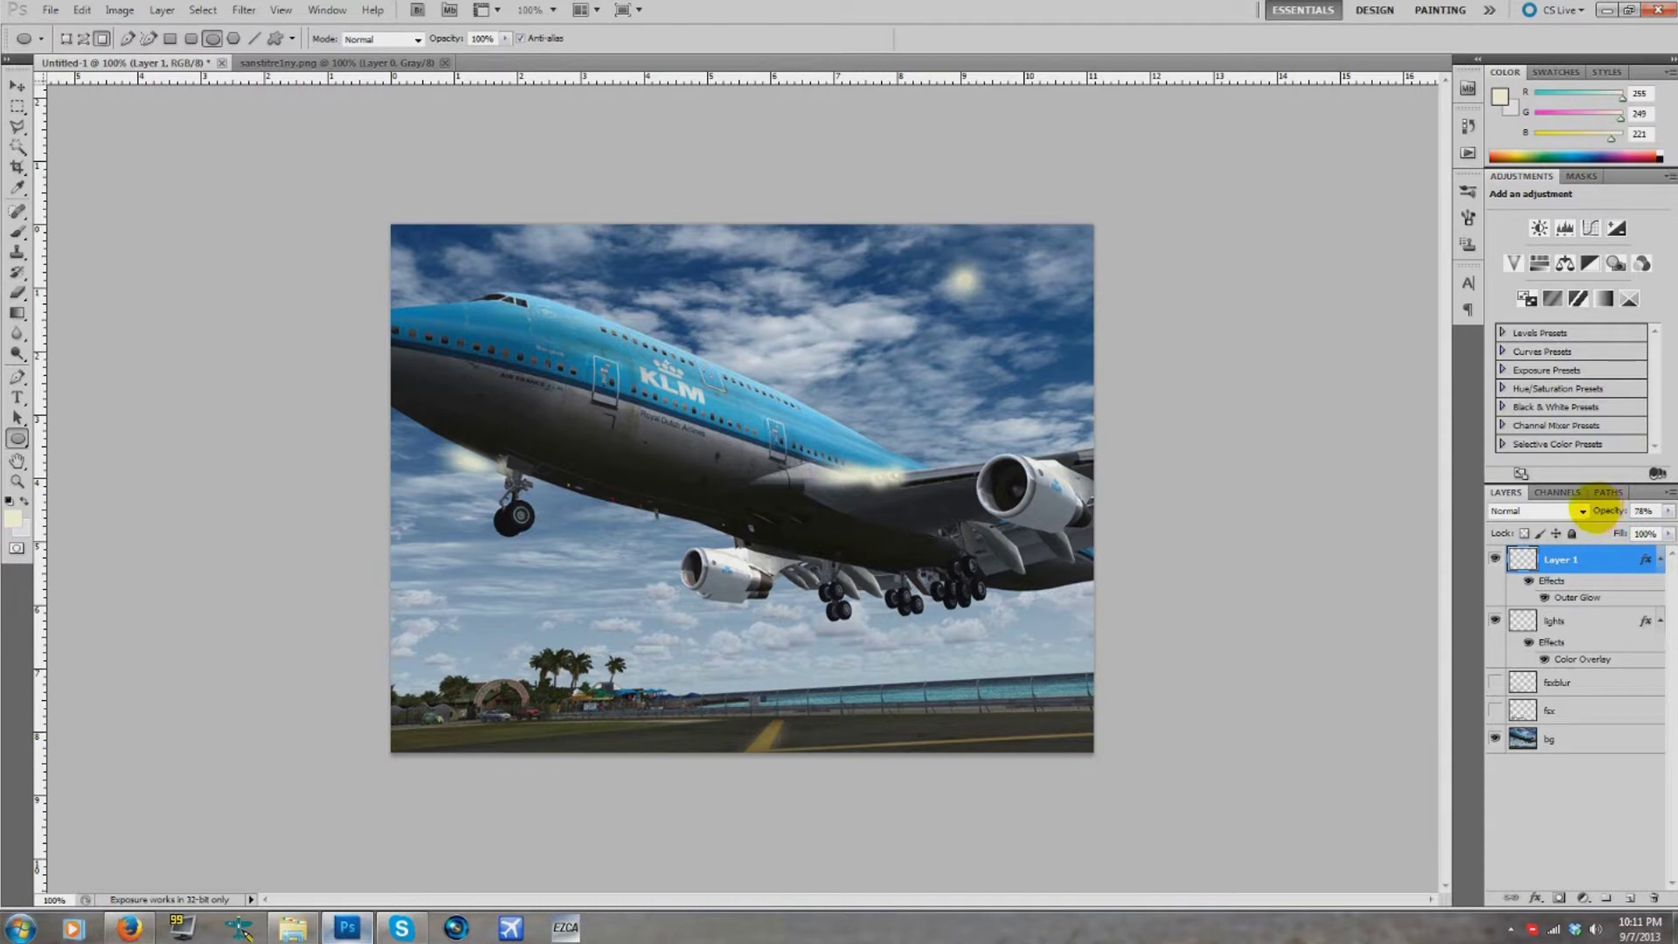
{"action": "left_click_drag", "start_coordinate": [1584, 512], "coordinate": [1657, 503]}
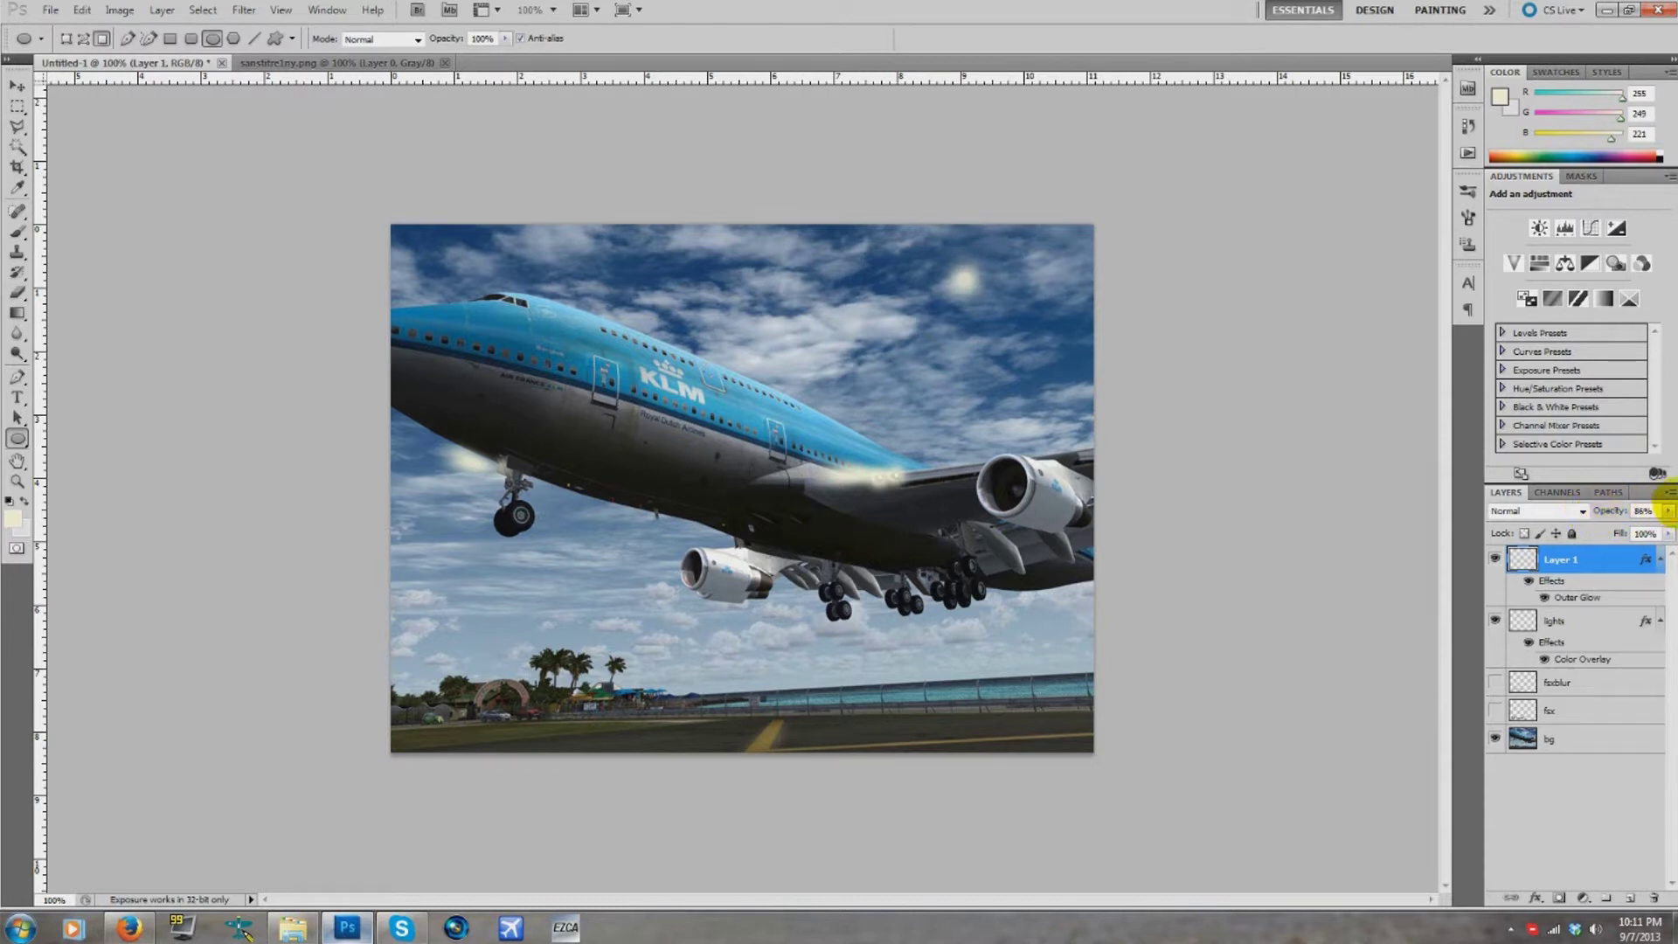
- Draw a wedge-shaped path fanning out from the glowing circle with the Pen tool and convert it to a selection with 0 px feather
{"action": "left_click", "coordinate": [17, 378]}
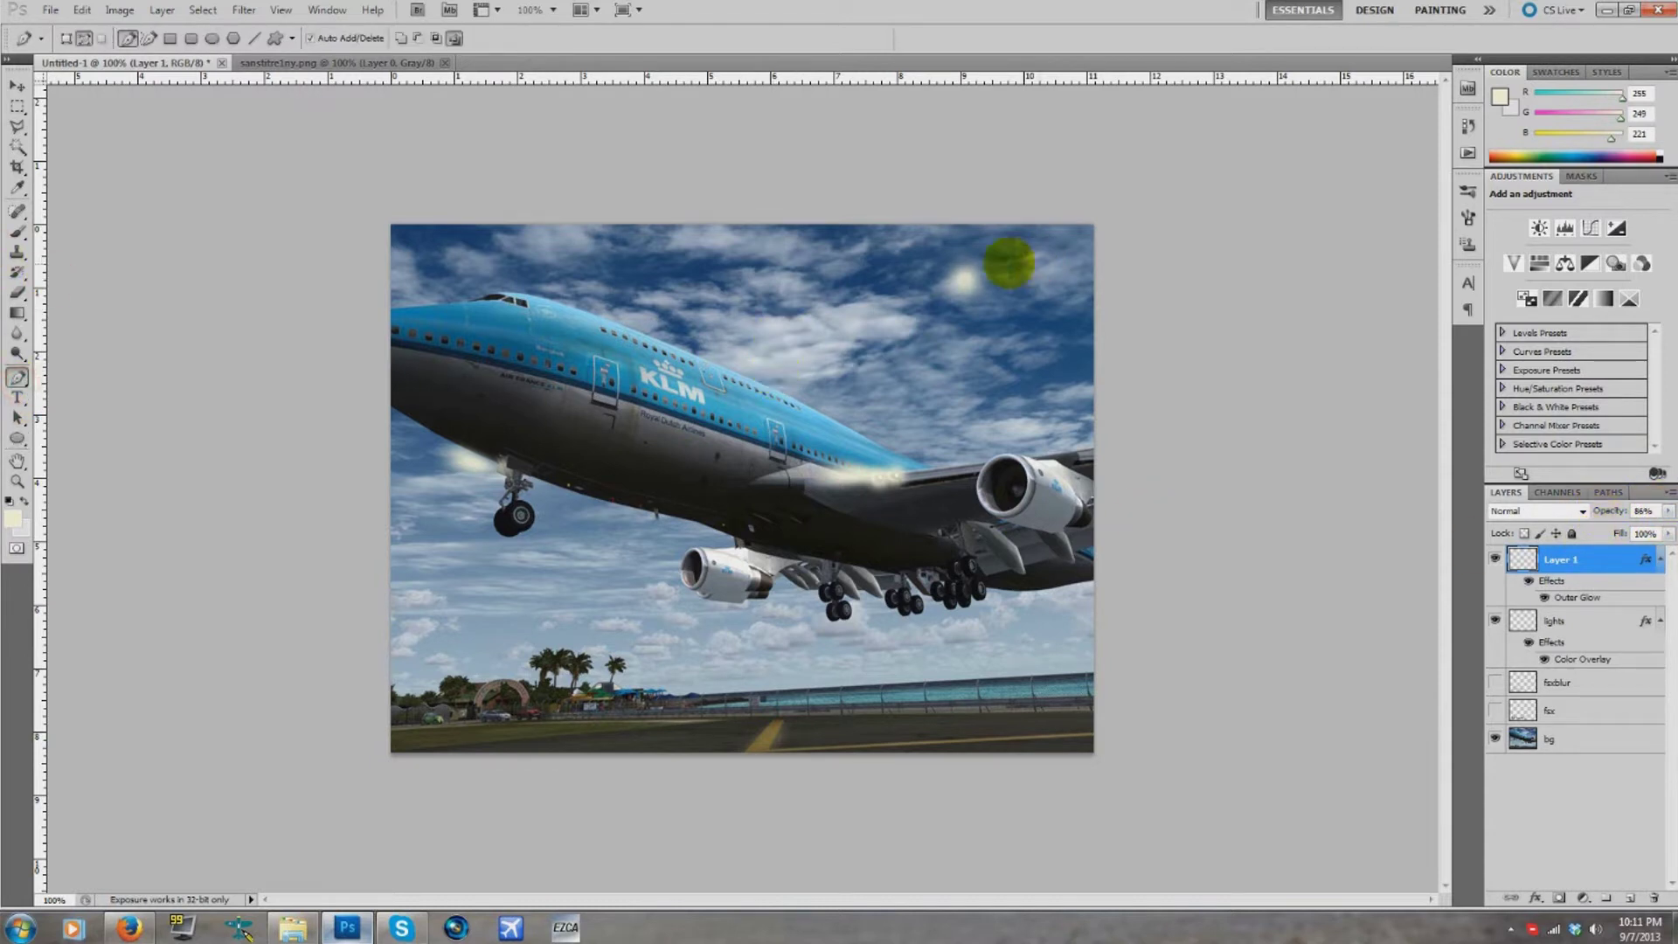
{"action": "left_click", "coordinate": [963, 278]}
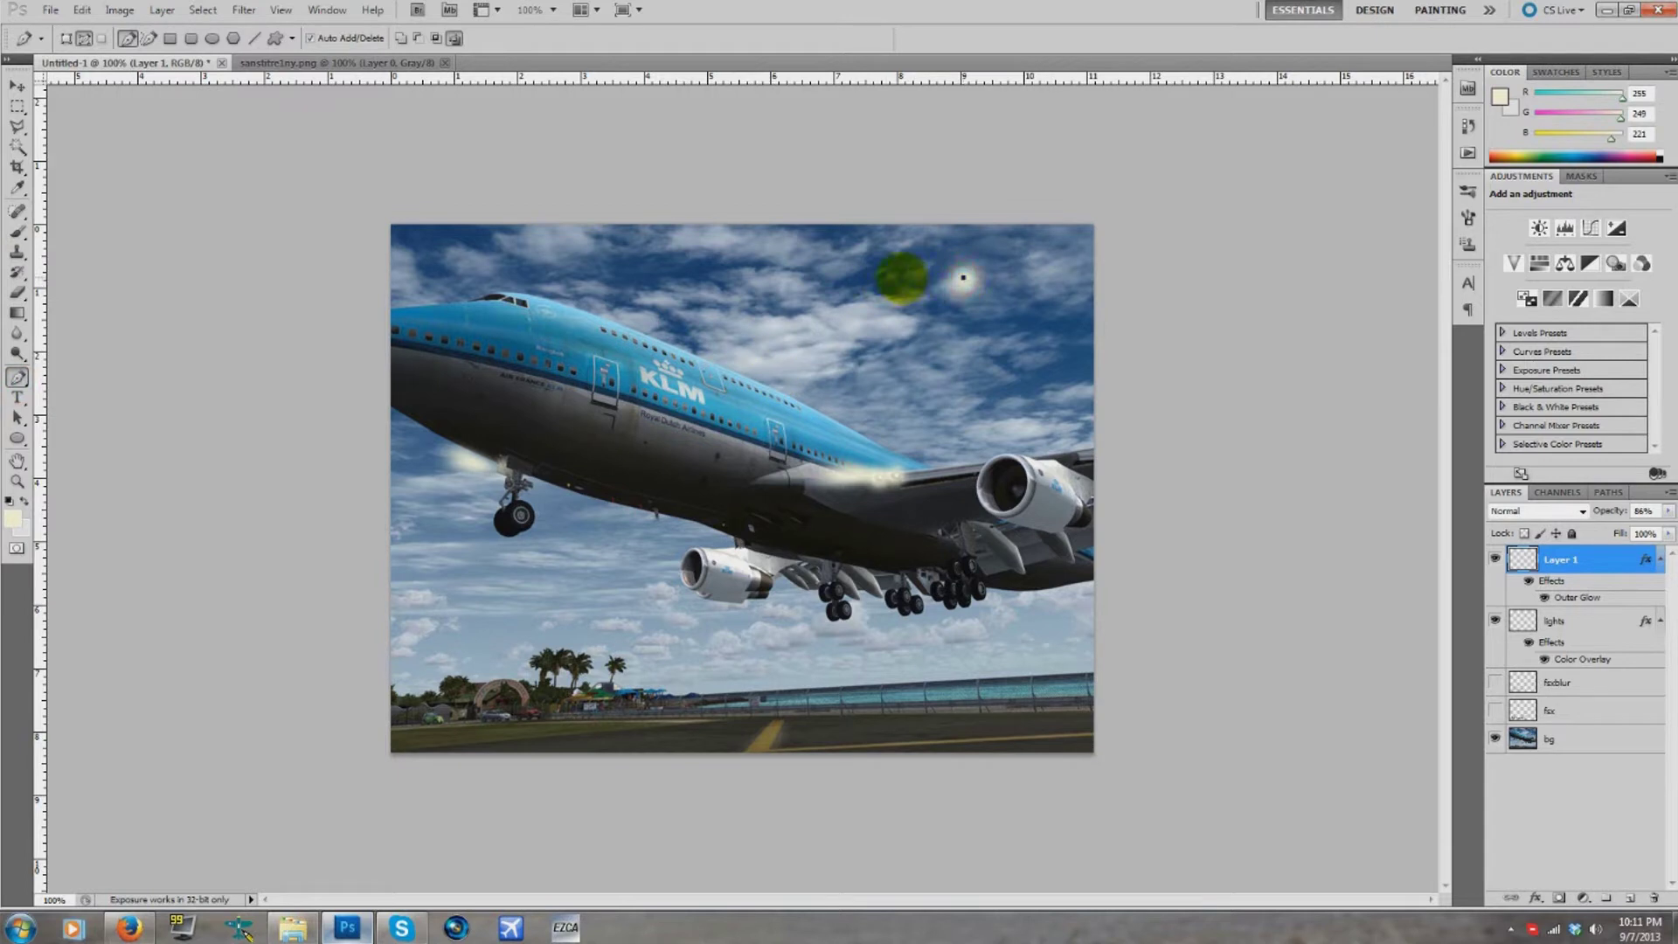
{"action": "left_click", "coordinate": [963, 278]}
{"action": "right_click", "coordinate": [917, 281]}
{"action": "left_click", "coordinate": [946, 345]}
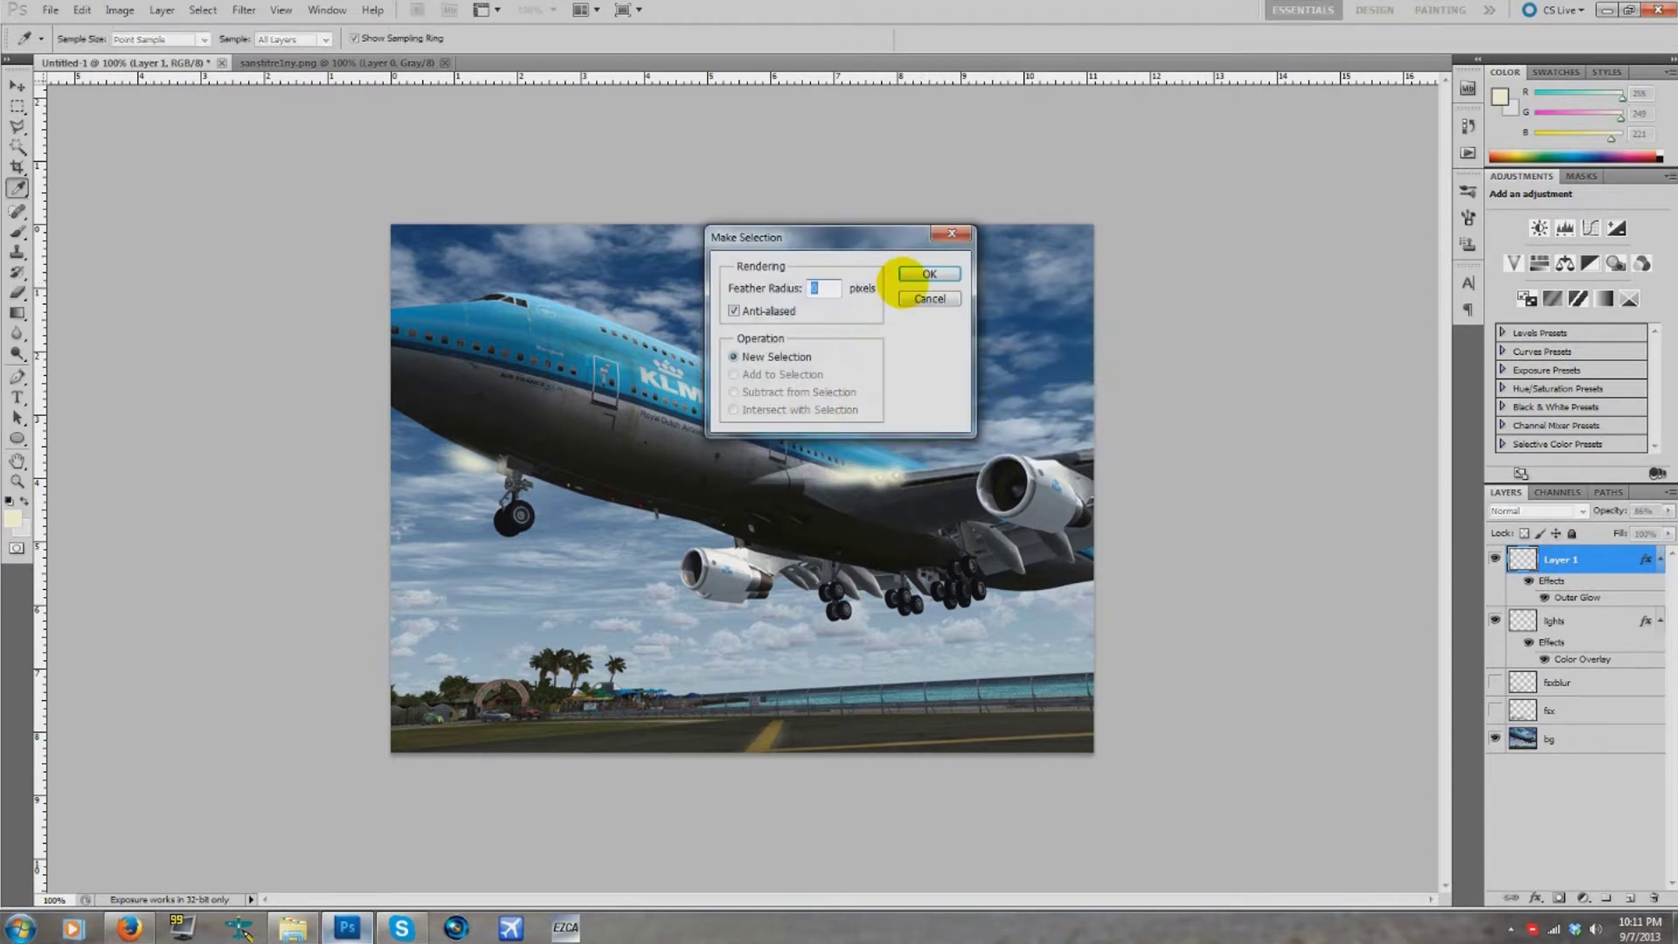
{"action": "left_click", "coordinate": [912, 273]}
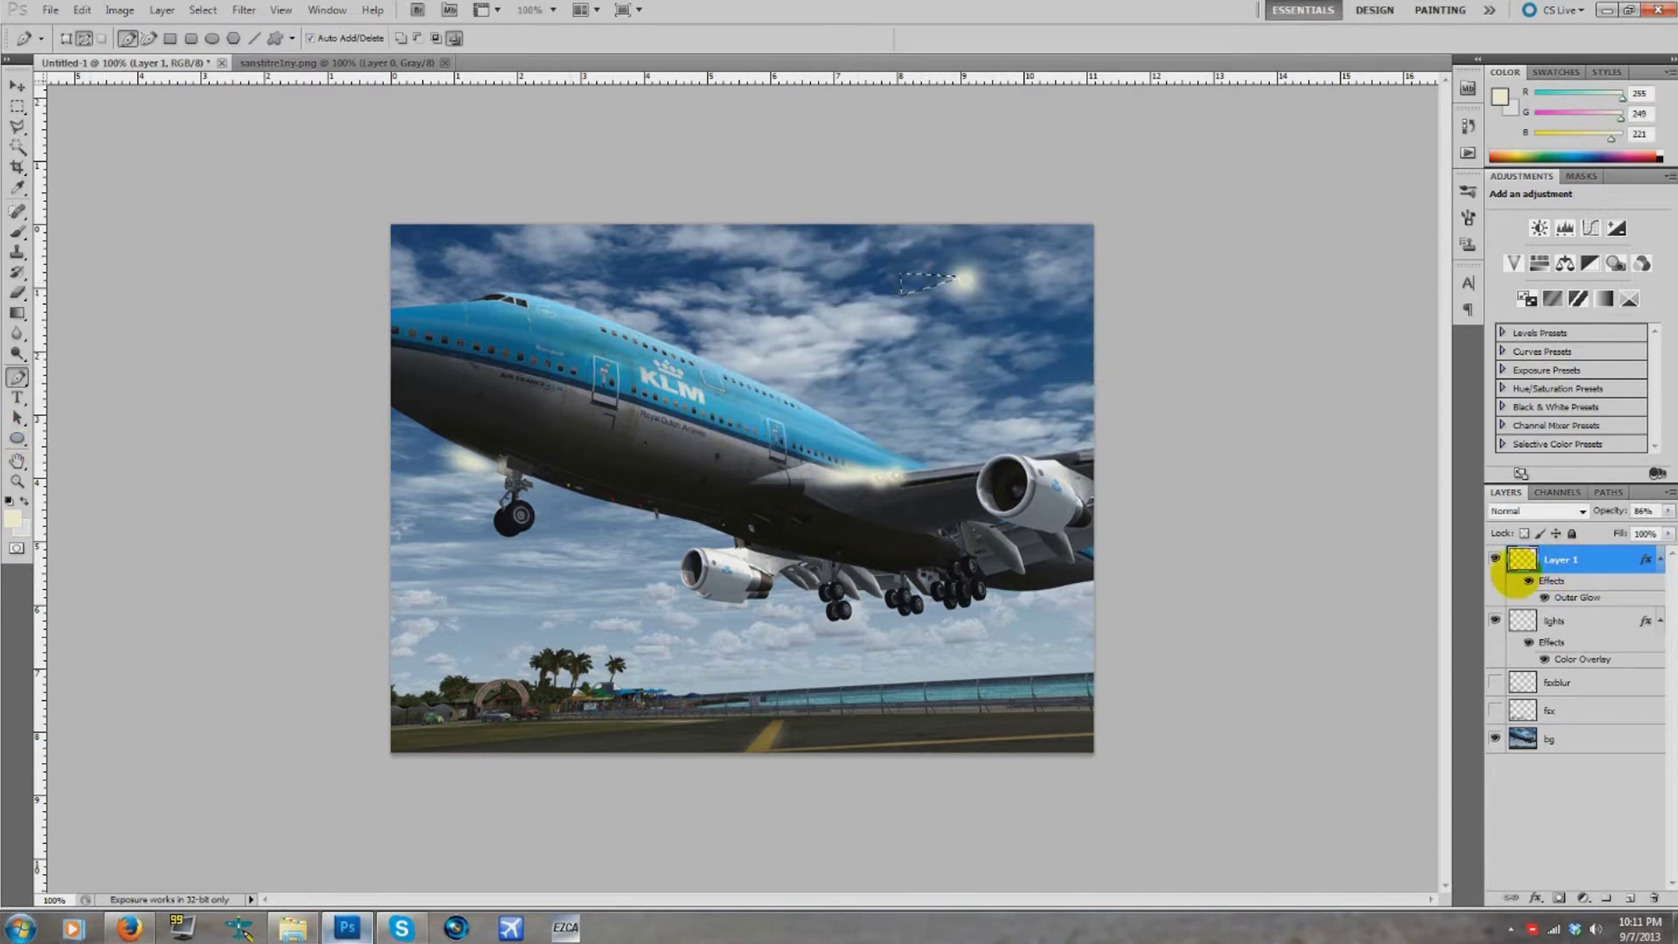
- Fill the wedge selection with the cream foreground colour on a new layer
{"action": "left_click", "coordinate": [1631, 897]}
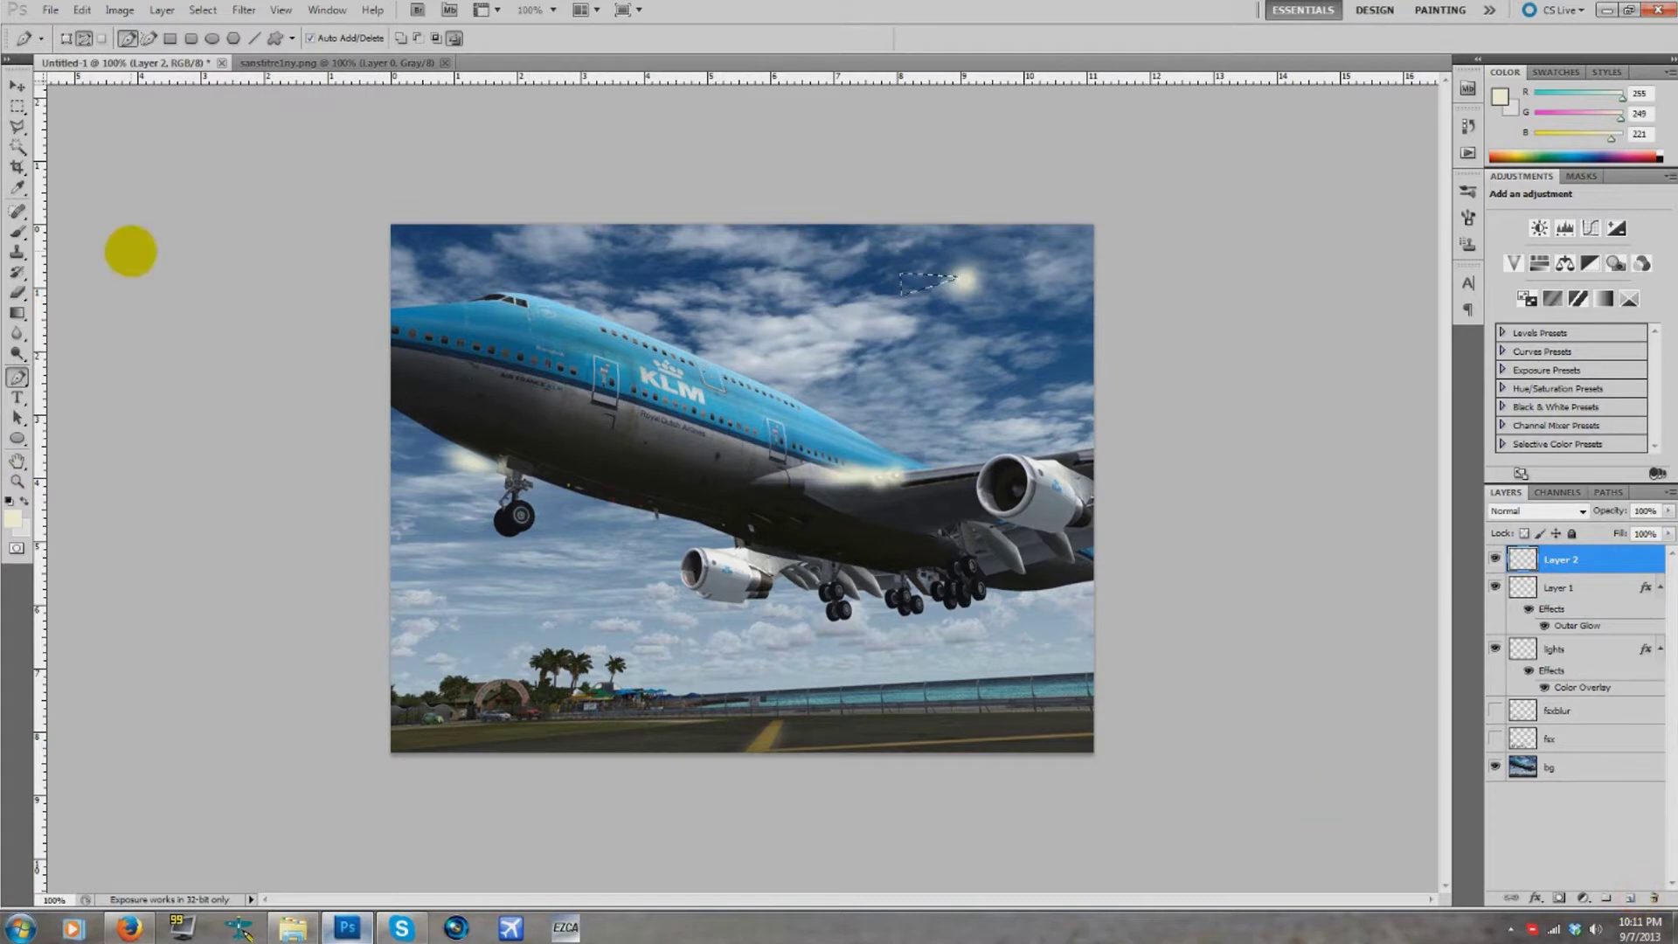
{"action": "left_click", "coordinate": [17, 437]}
{"action": "left_click", "coordinate": [82, 438]}
{"action": "key", "text": "alt+BackSpace"}
- Shift the cream wedge slightly to align its tip with the glowing circle
{"action": "left_click", "coordinate": [16, 86]}
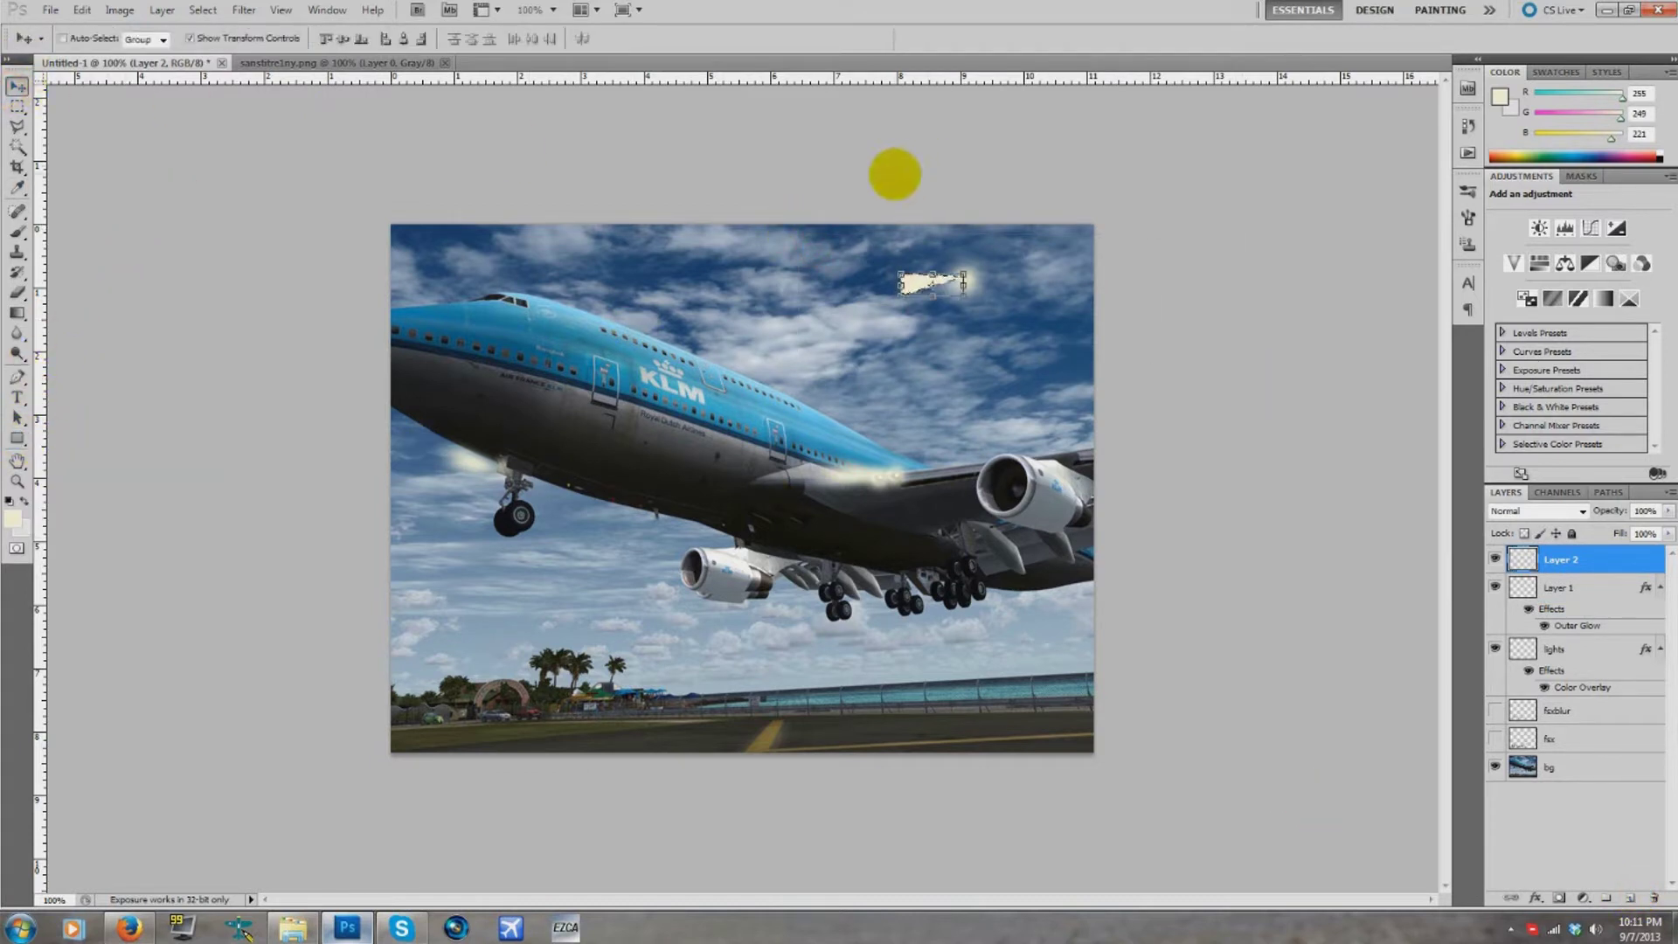
{"action": "left_click", "coordinate": [552, 10]}
{"action": "left_click", "coordinate": [554, 90]}
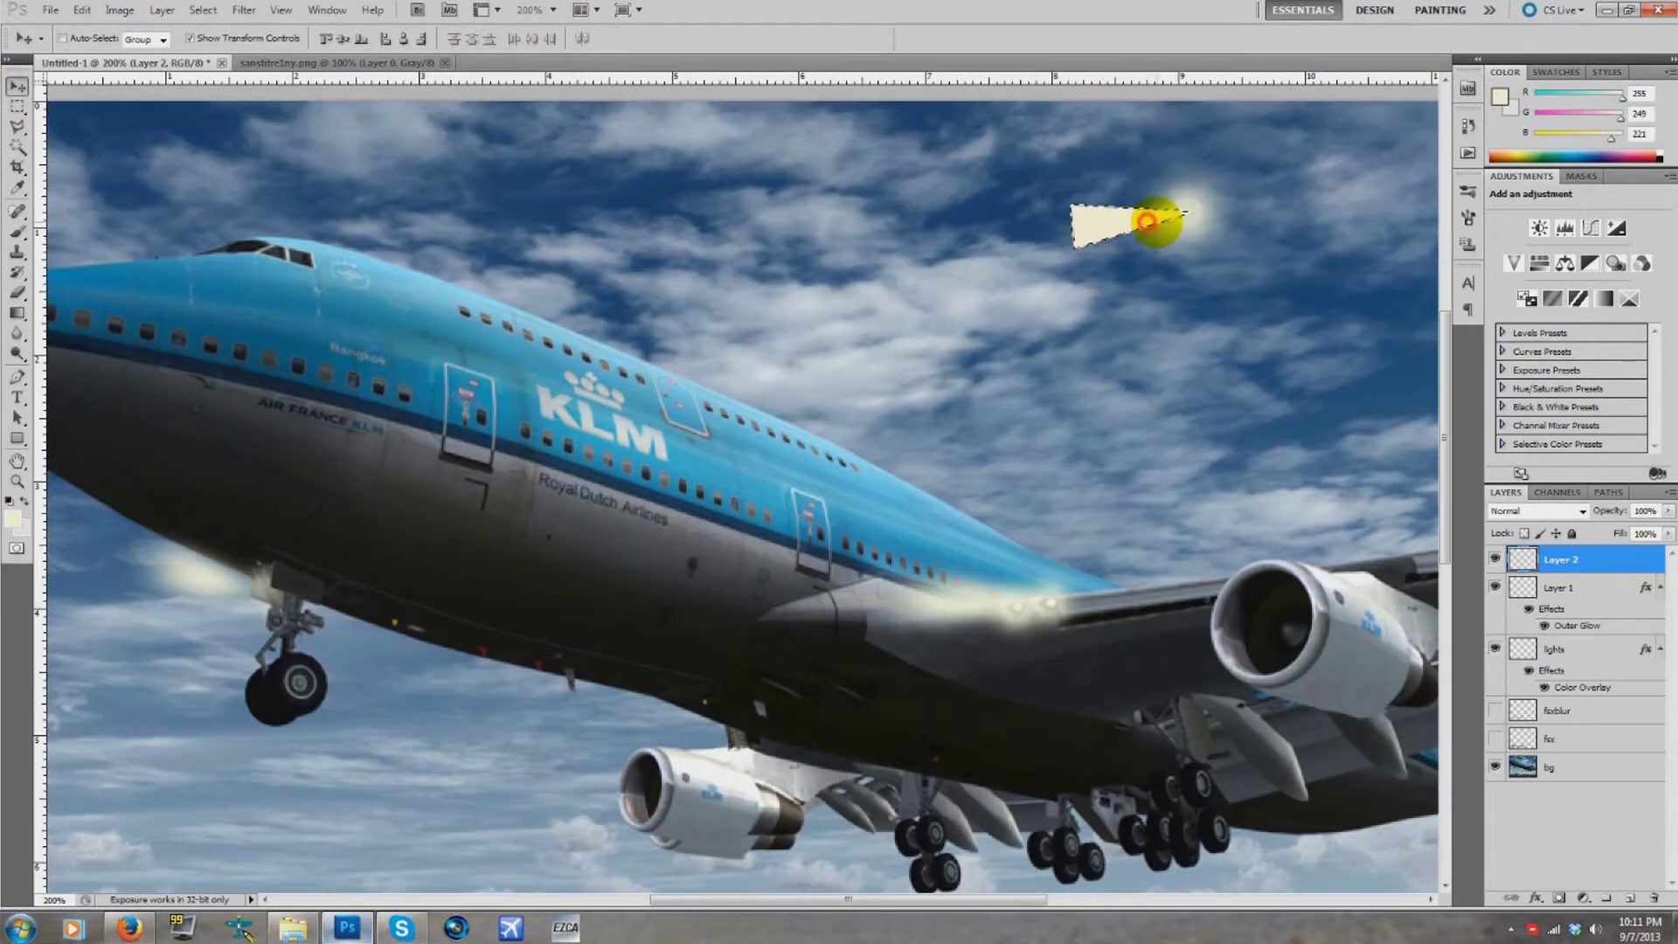
{"action": "left_click_drag", "start_coordinate": [1103, 224], "coordinate": [1096, 227]}
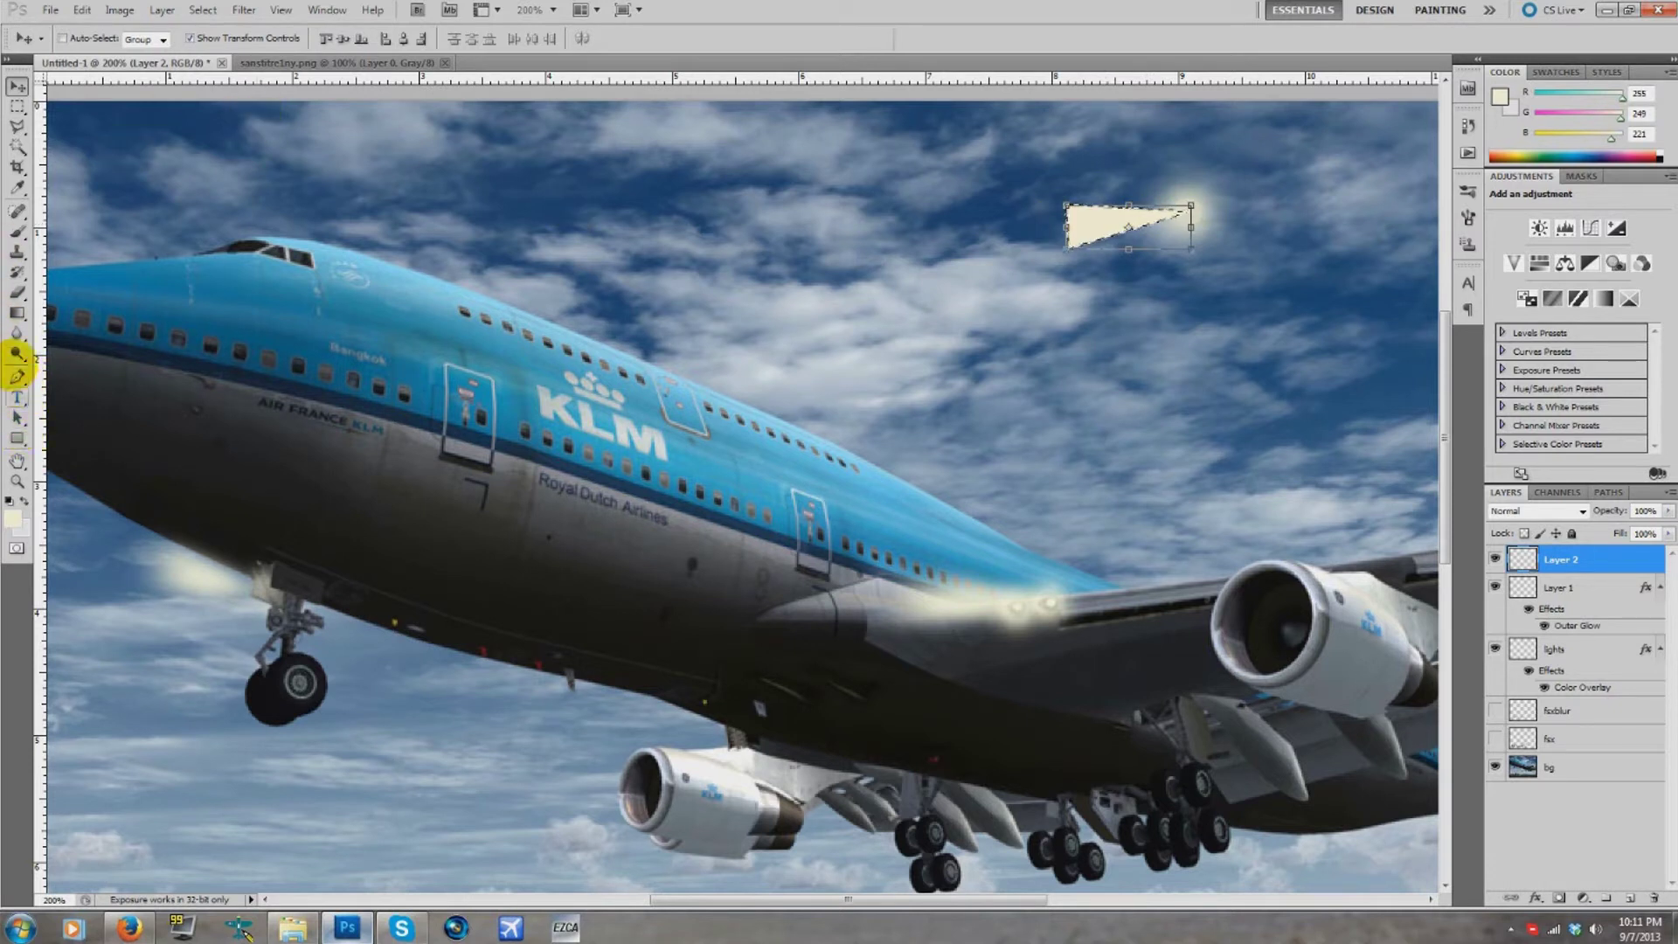
- Deselect the wedge and soften its wide end with the Eraser so the beam fades out
{"action": "left_click", "coordinate": [17, 292]}
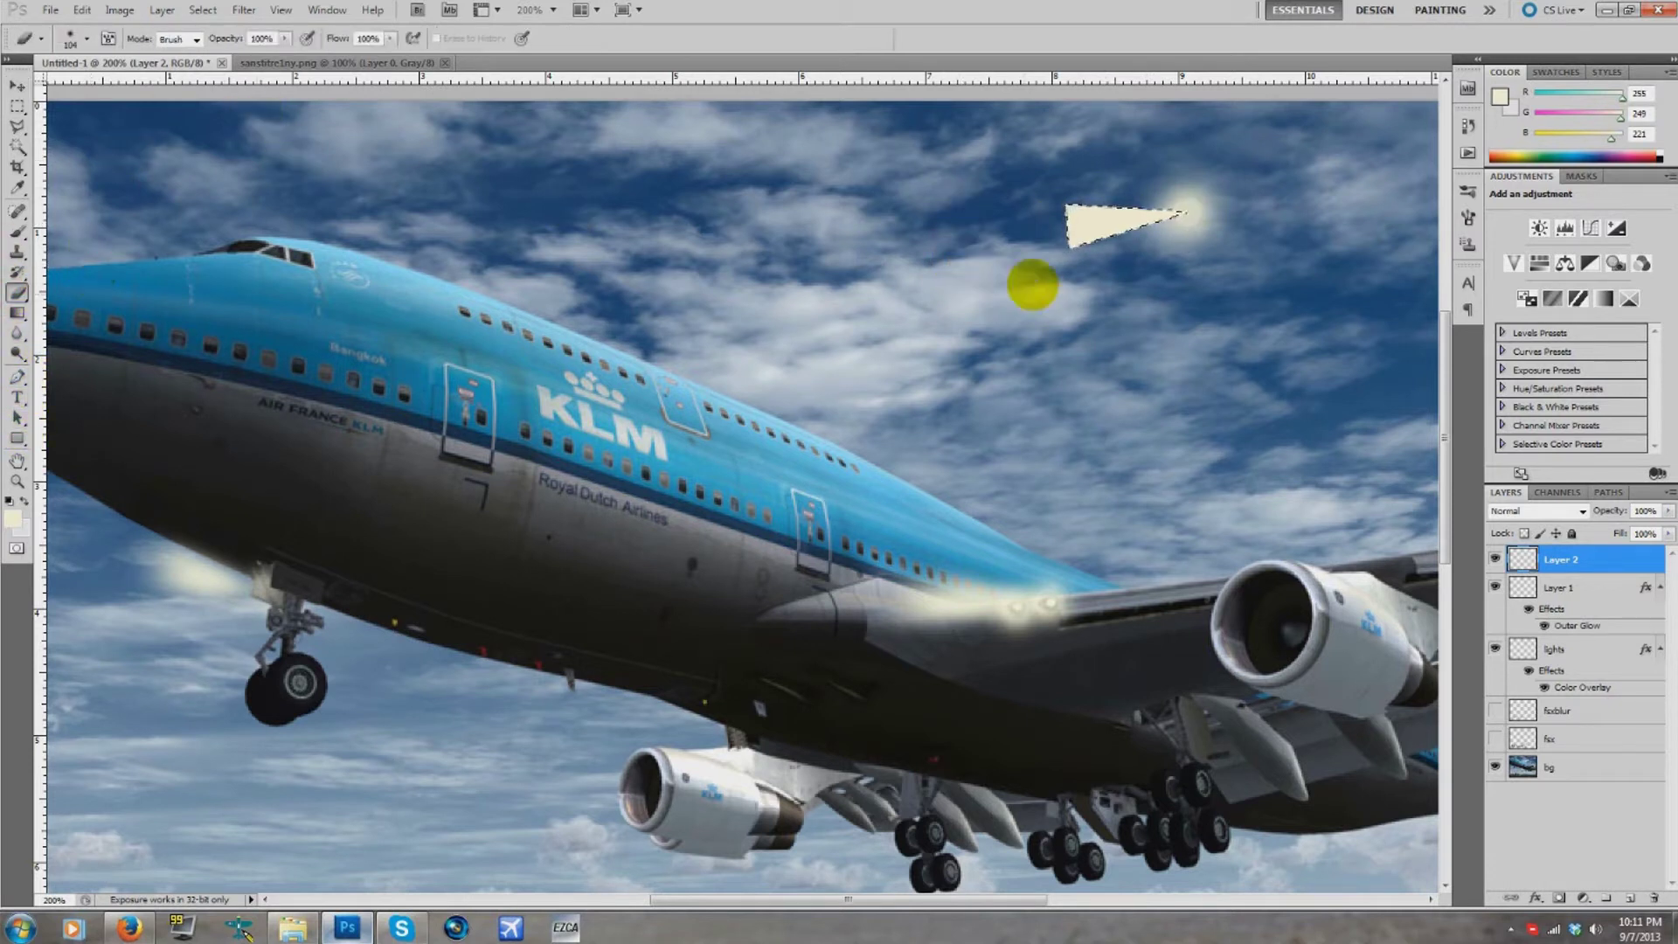
{"action": "left_click", "coordinate": [16, 107]}
{"action": "right_click", "coordinate": [1053, 235]}
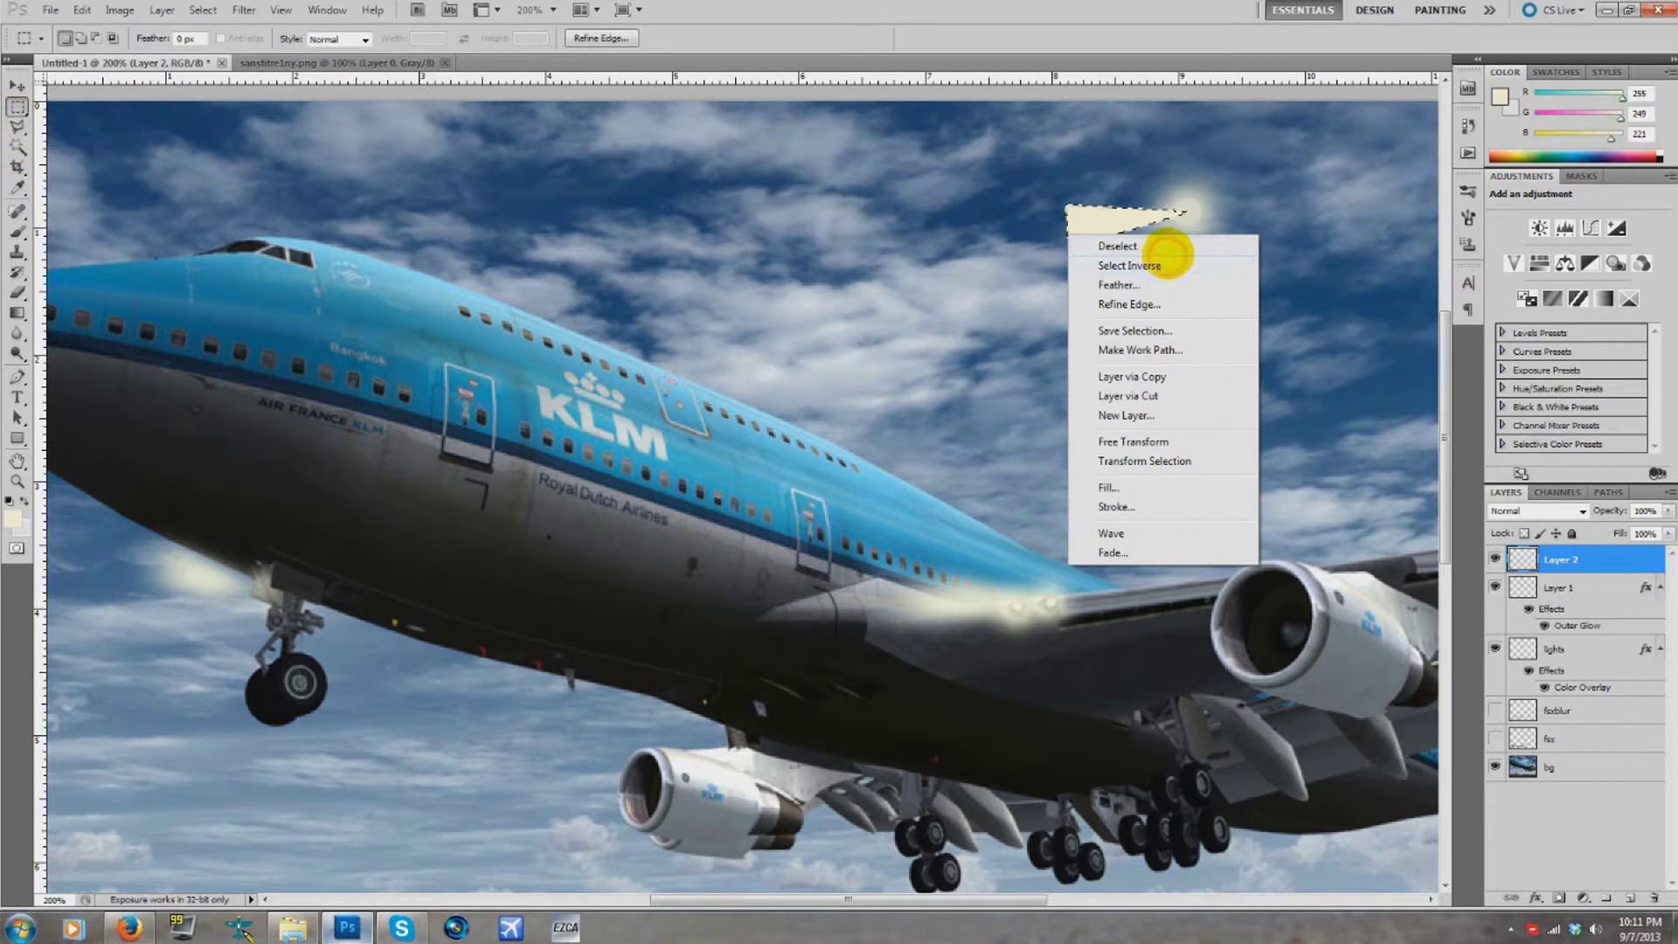
{"action": "left_click", "coordinate": [1165, 250]}
{"action": "left_click", "coordinate": [16, 293]}
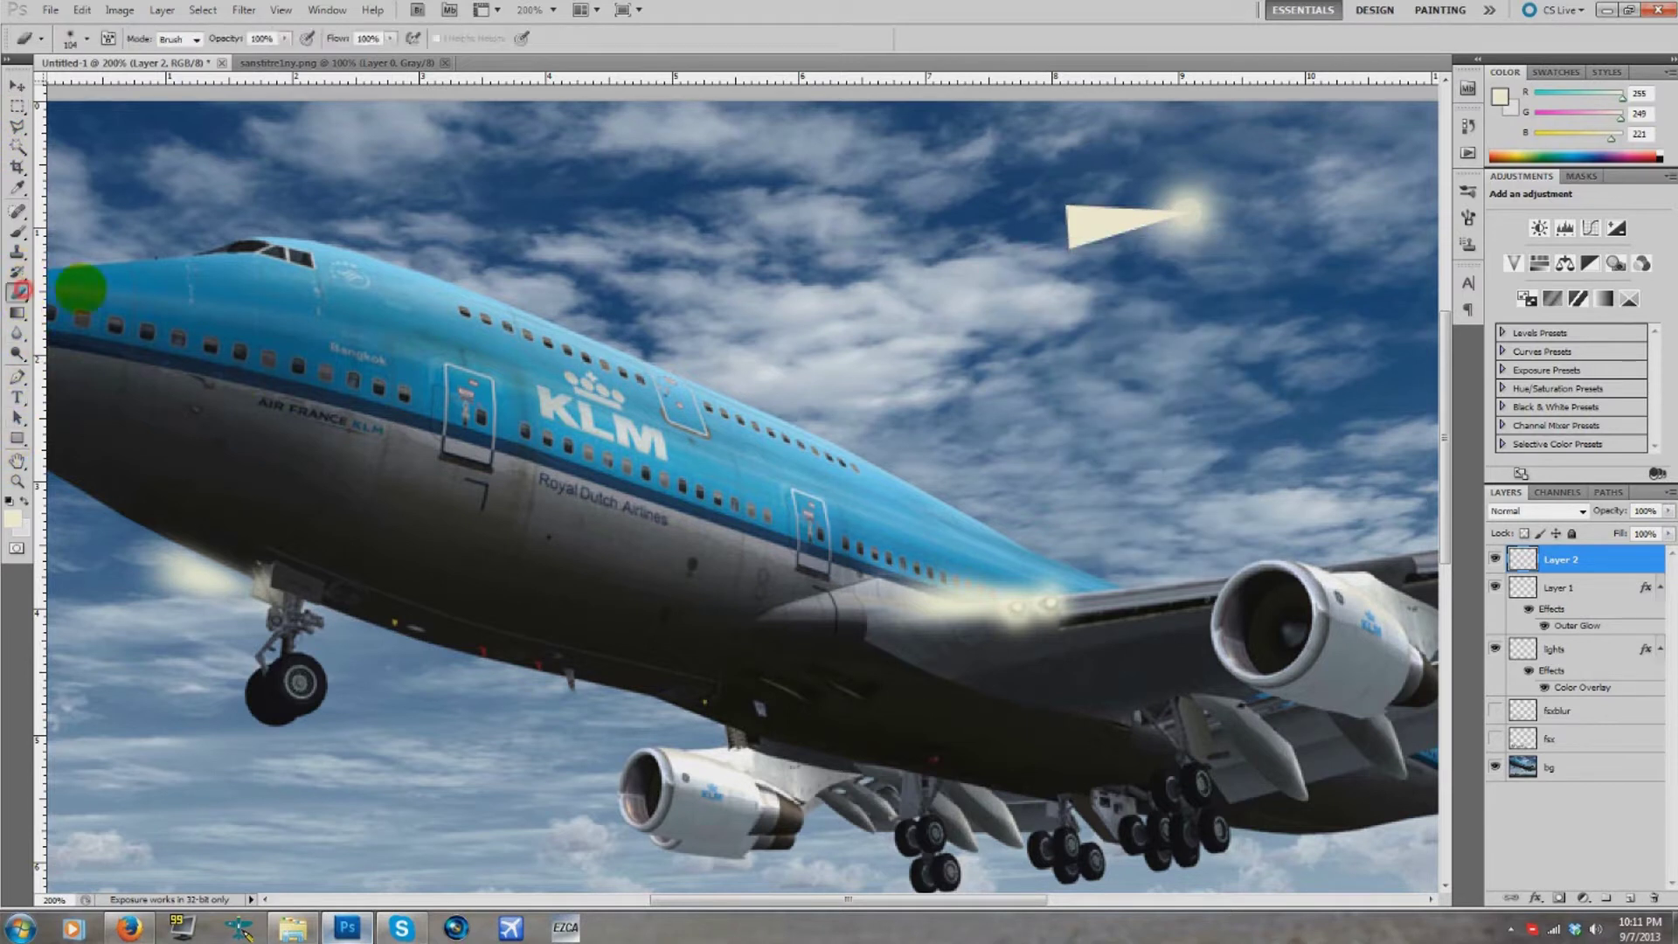
{"action": "left_click", "coordinate": [1004, 195]}
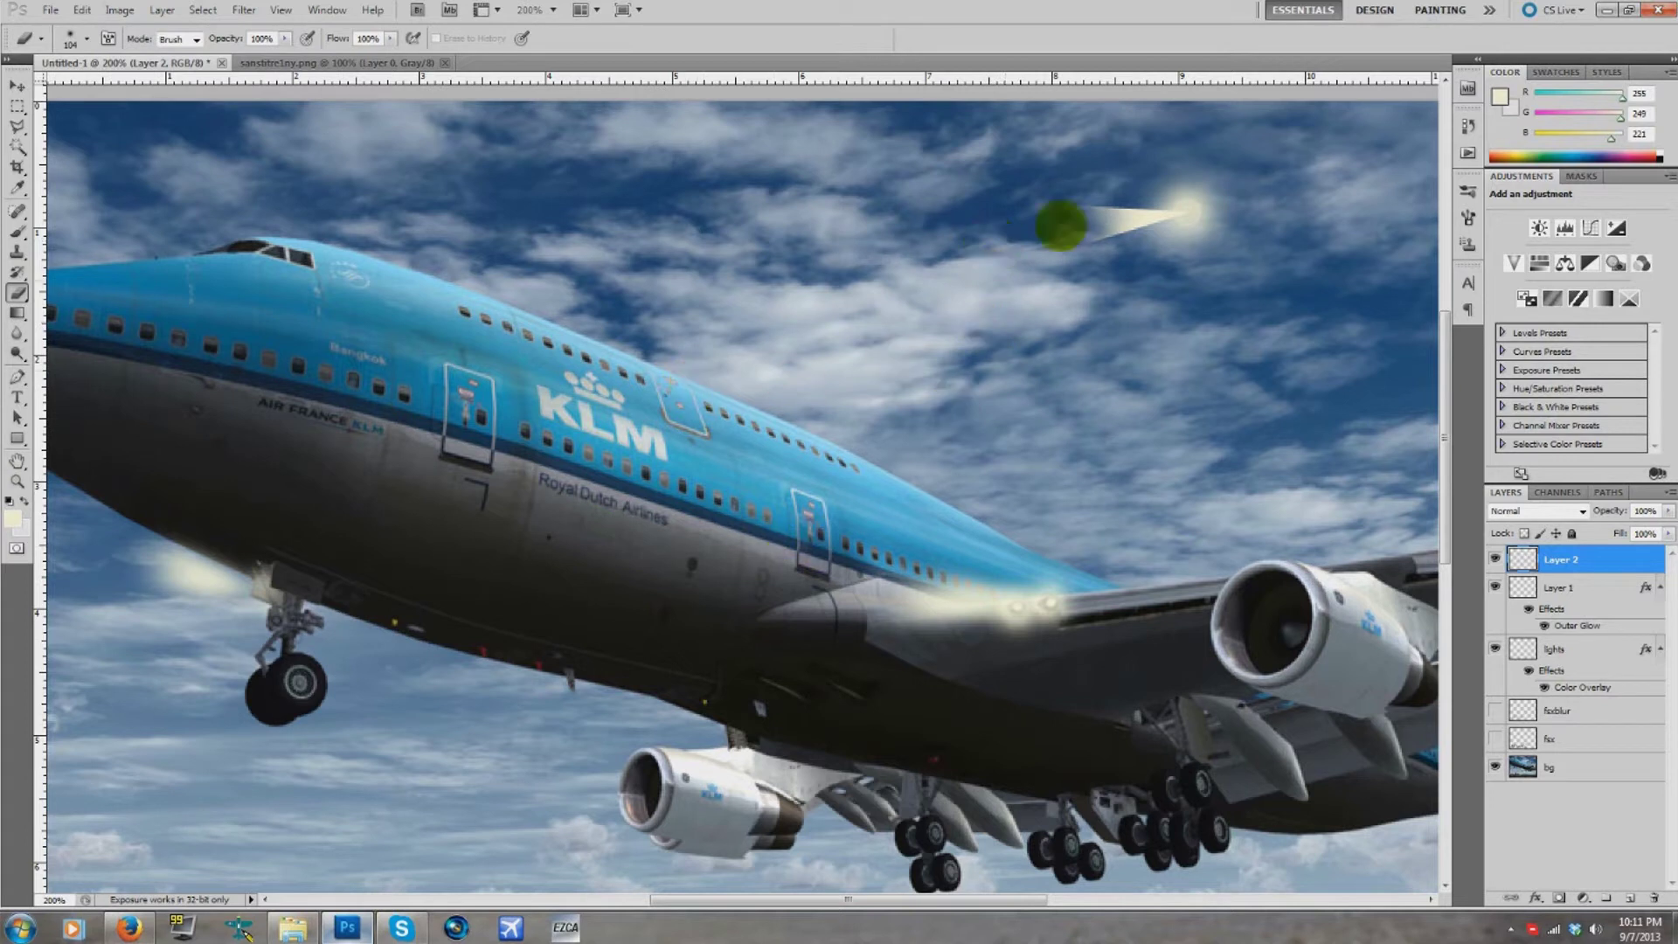
- Try a Gaussian Blur with a 4.1 pixel radius on the beam layer
{"action": "right_click", "coordinate": [1556, 559]}
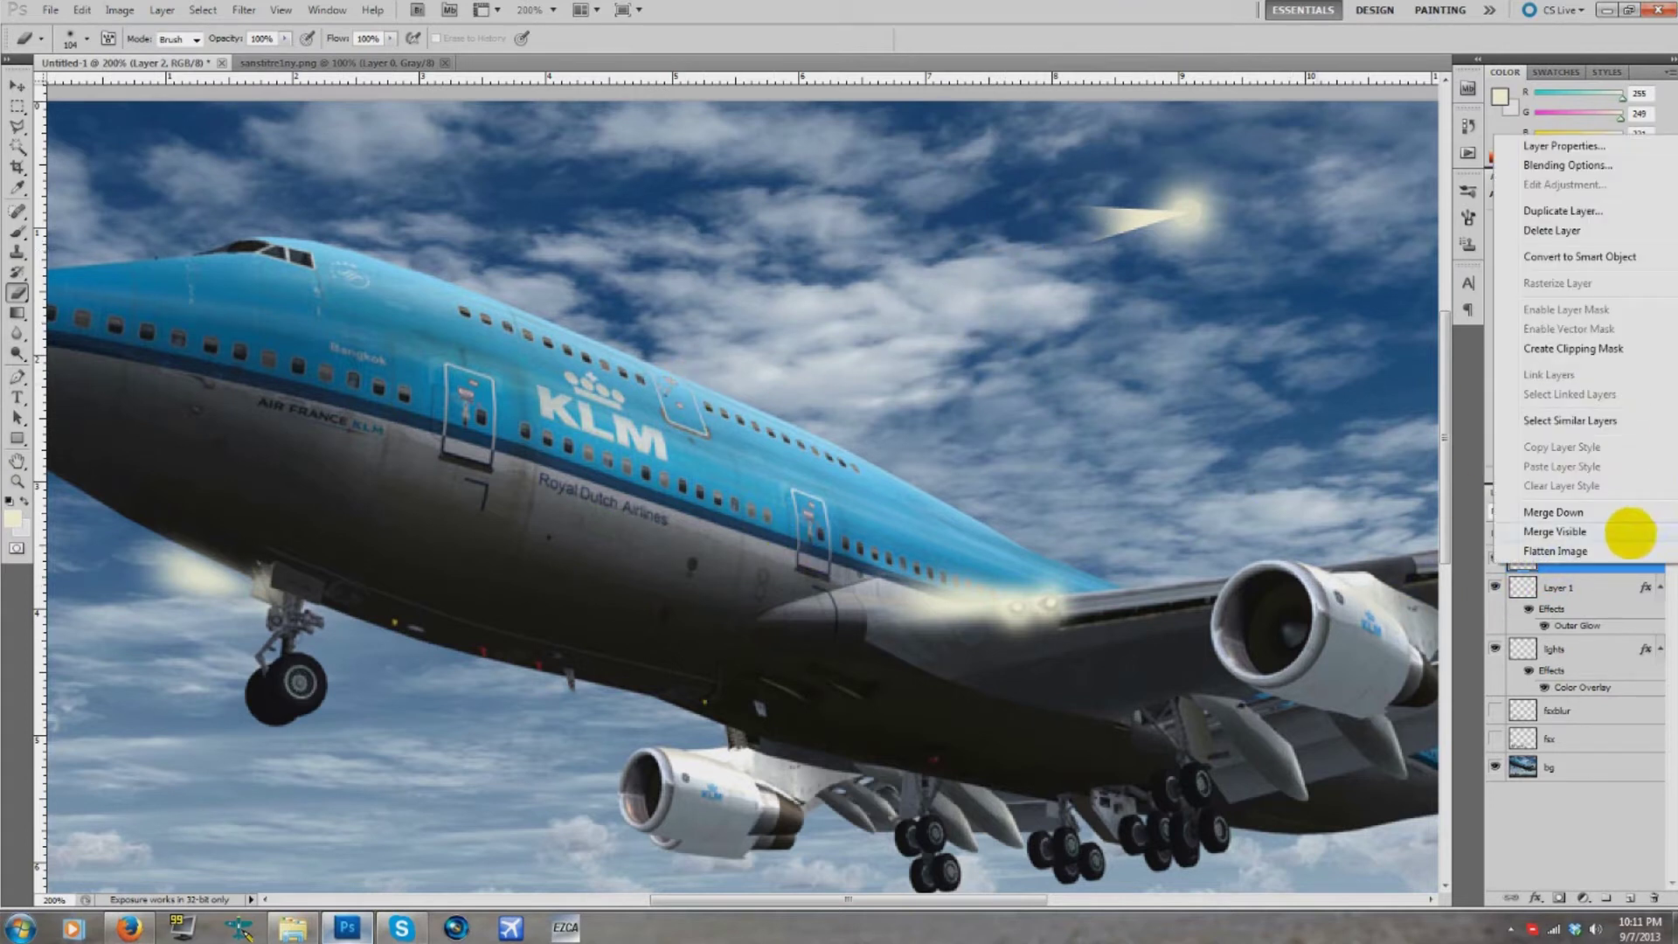
{"action": "left_click", "coordinate": [1561, 573]}
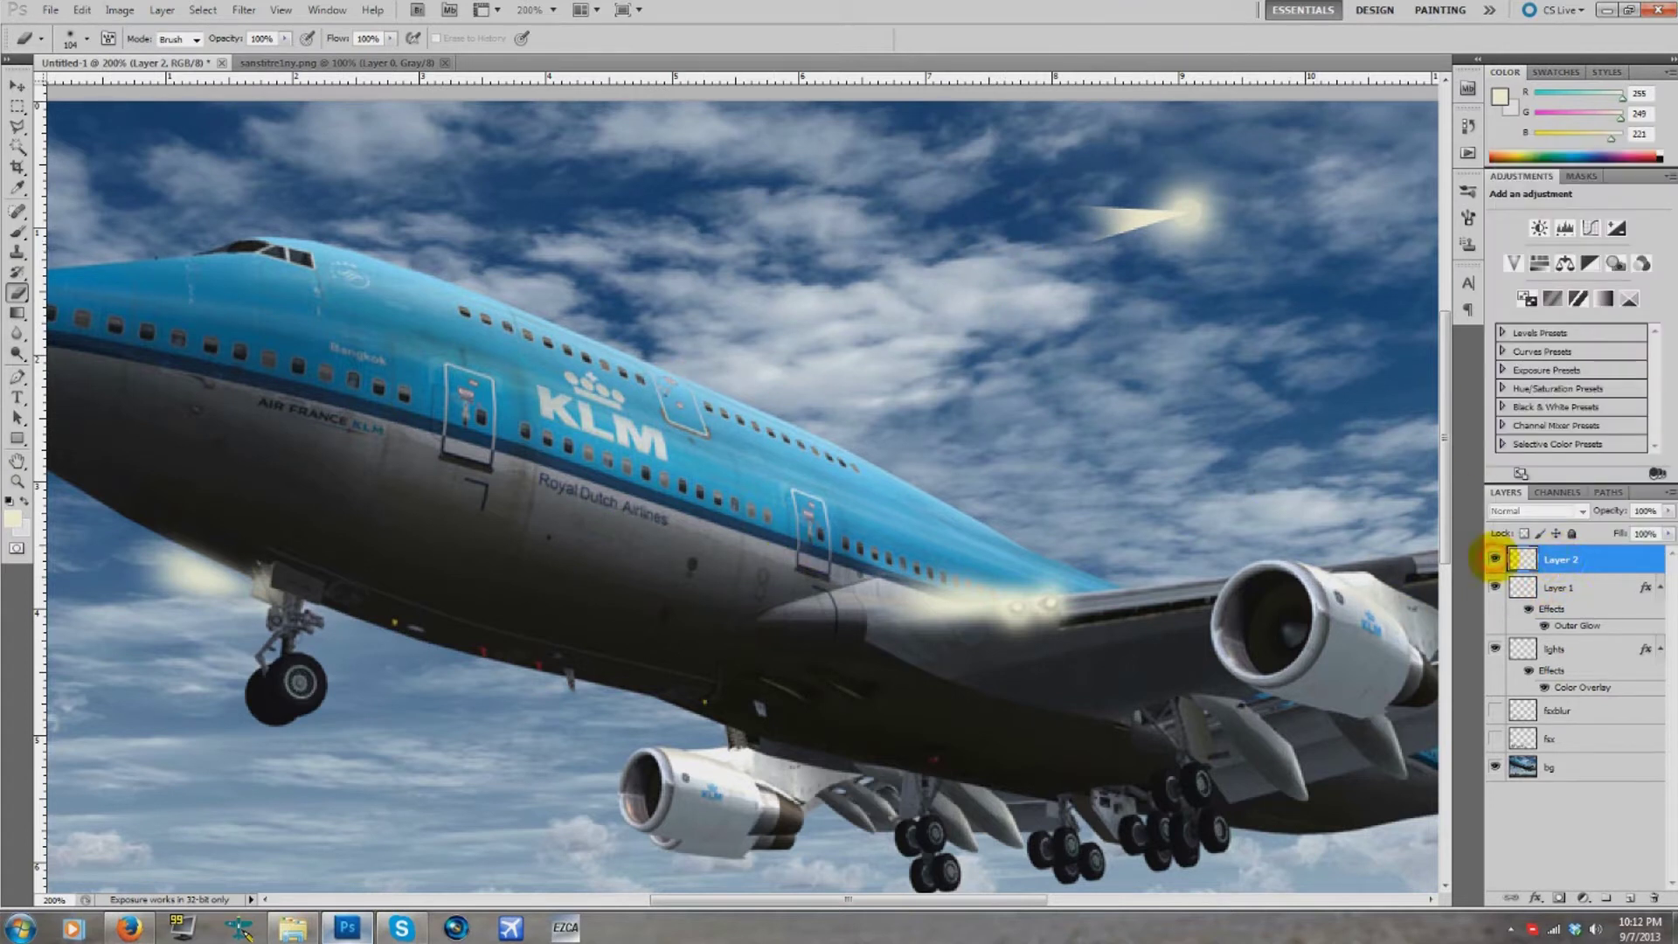
{"action": "left_click", "coordinate": [281, 10]}
{"action": "left_click", "coordinate": [280, 10]}
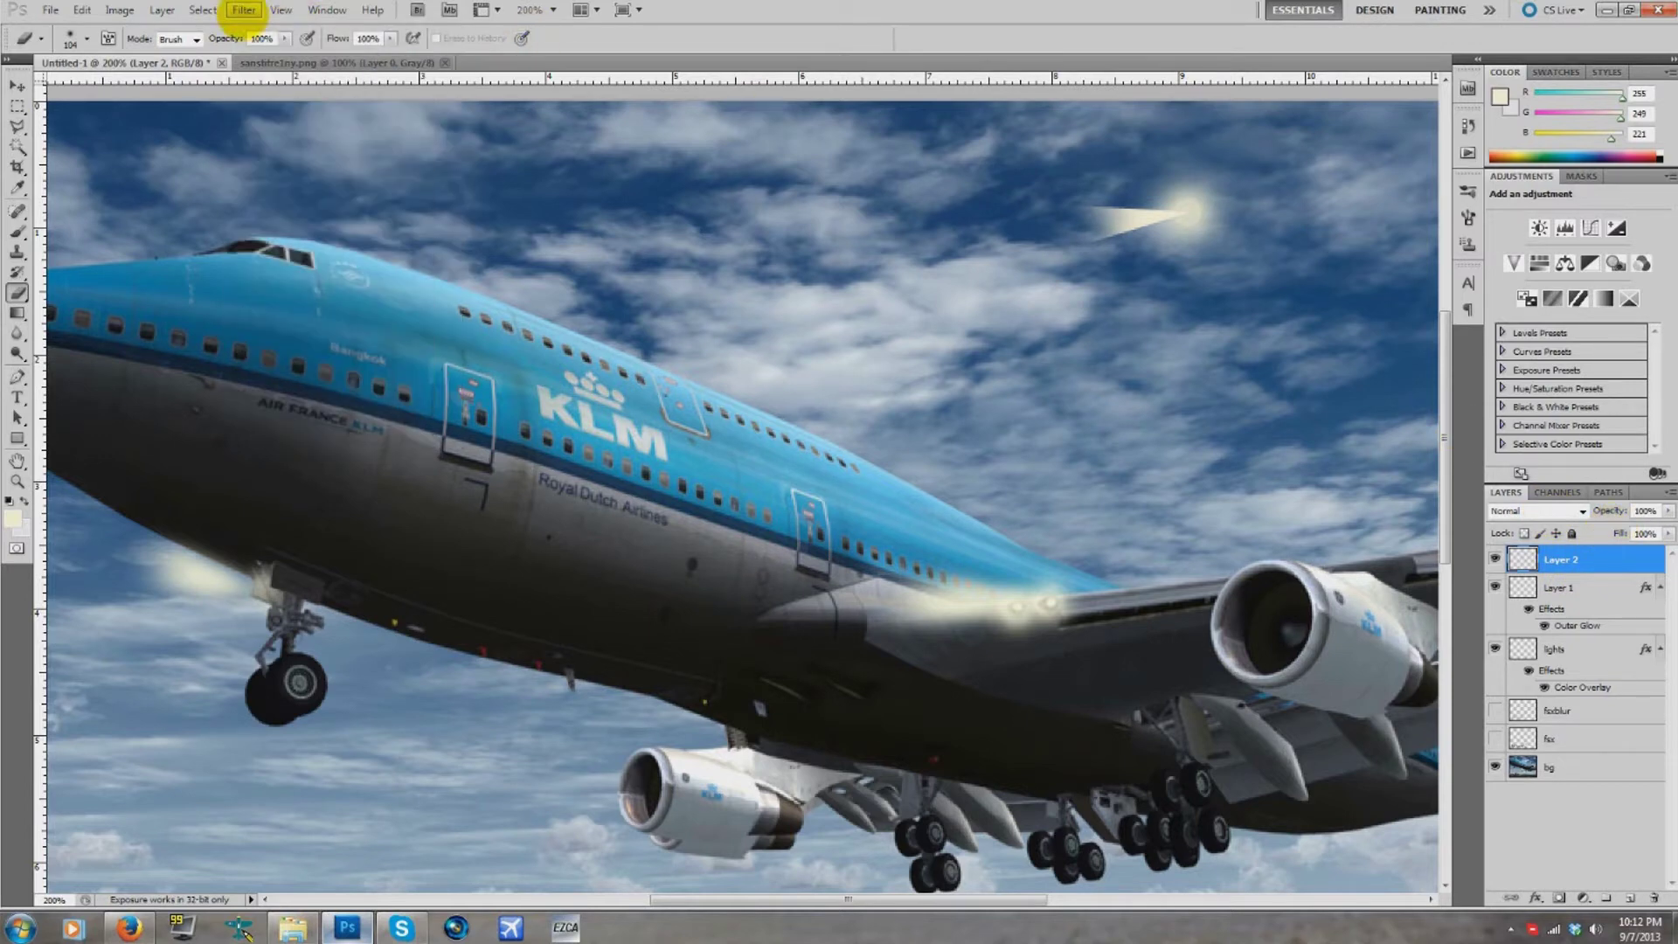
{"action": "left_click", "coordinate": [244, 9]}
{"action": "mouse_move", "coordinate": [437, 170]}
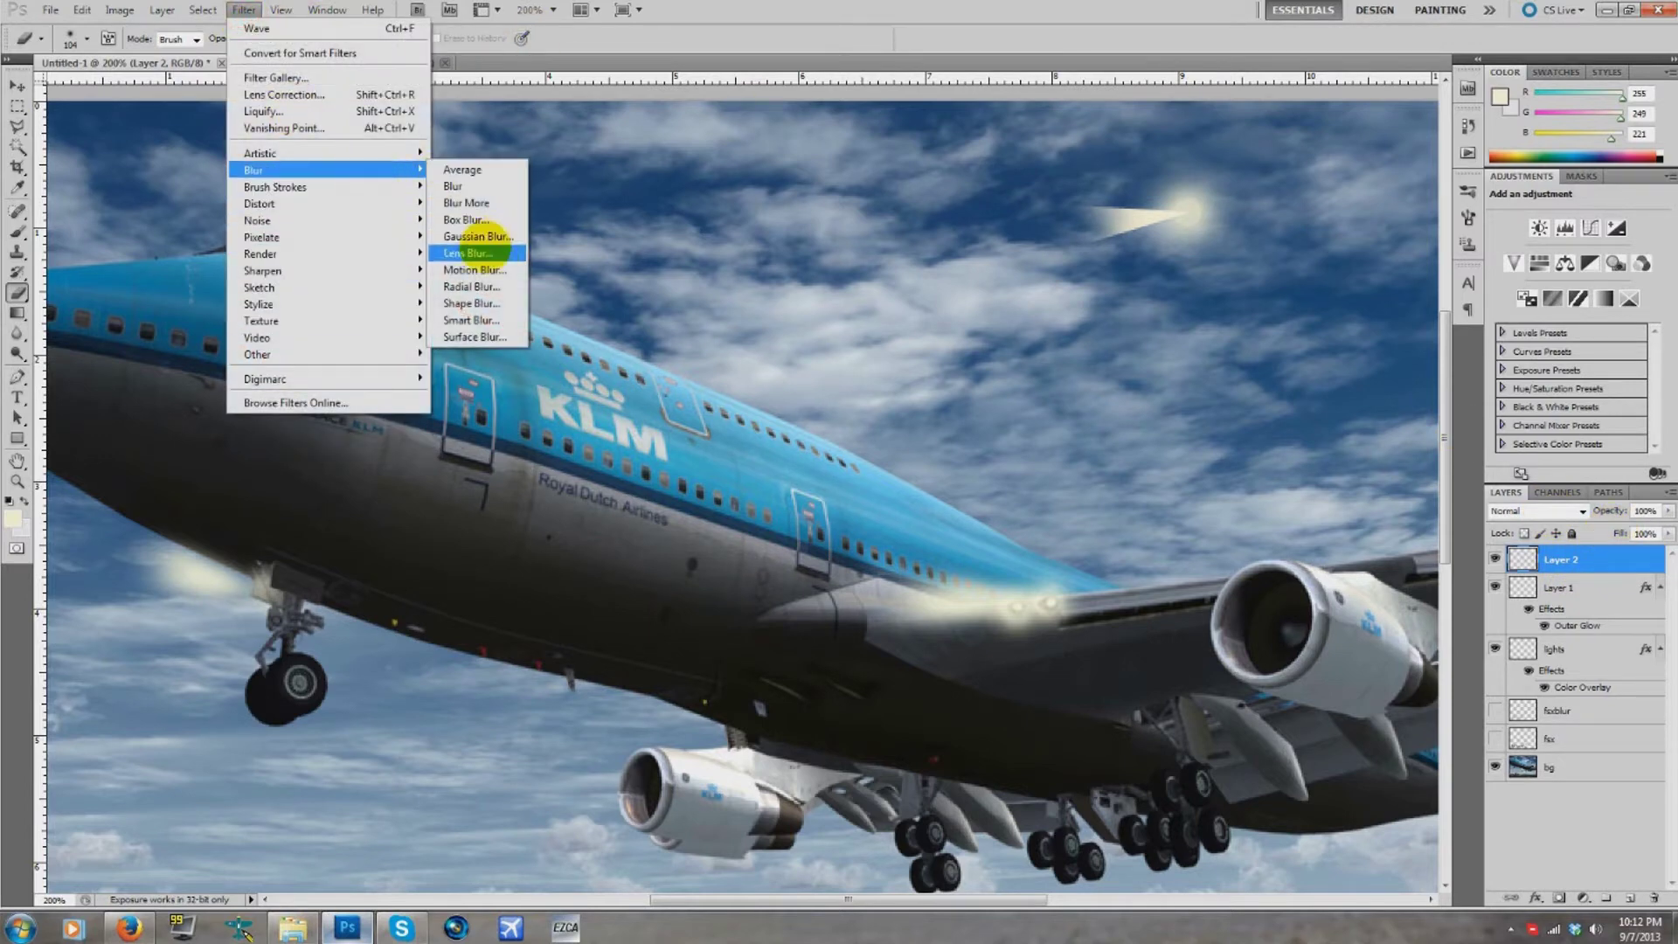
{"action": "left_click", "coordinate": [486, 235]}
{"action": "left_click_drag", "start_coordinate": [1372, 494], "coordinate": [1309, 494]}
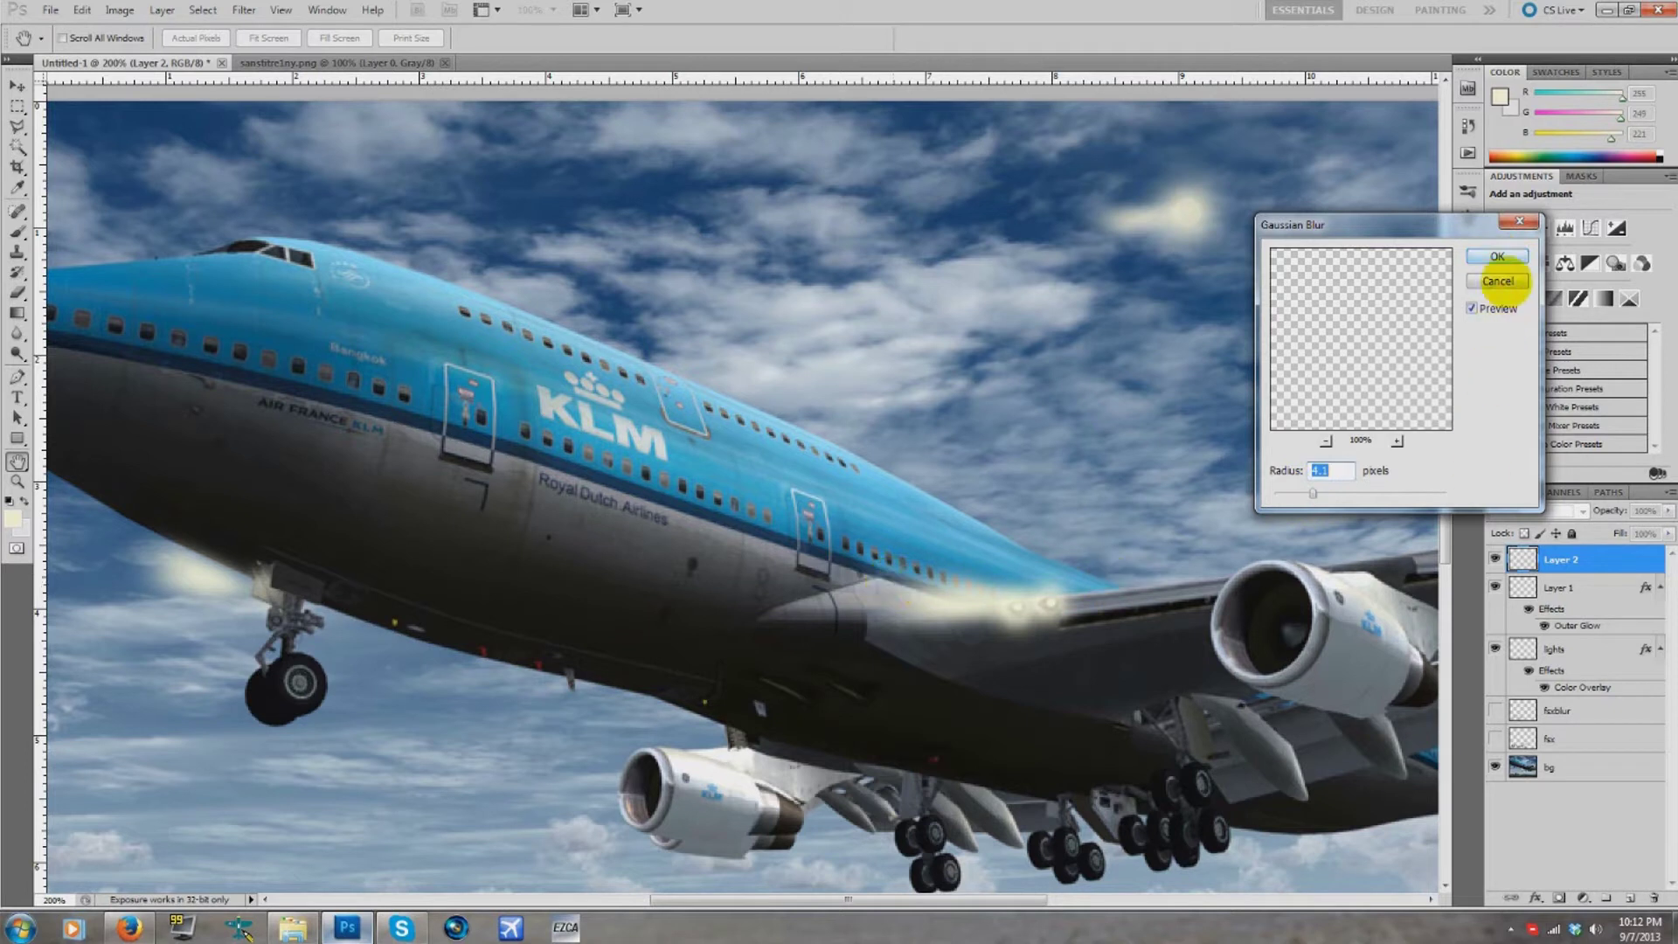
{"action": "left_click", "coordinate": [1497, 281]}
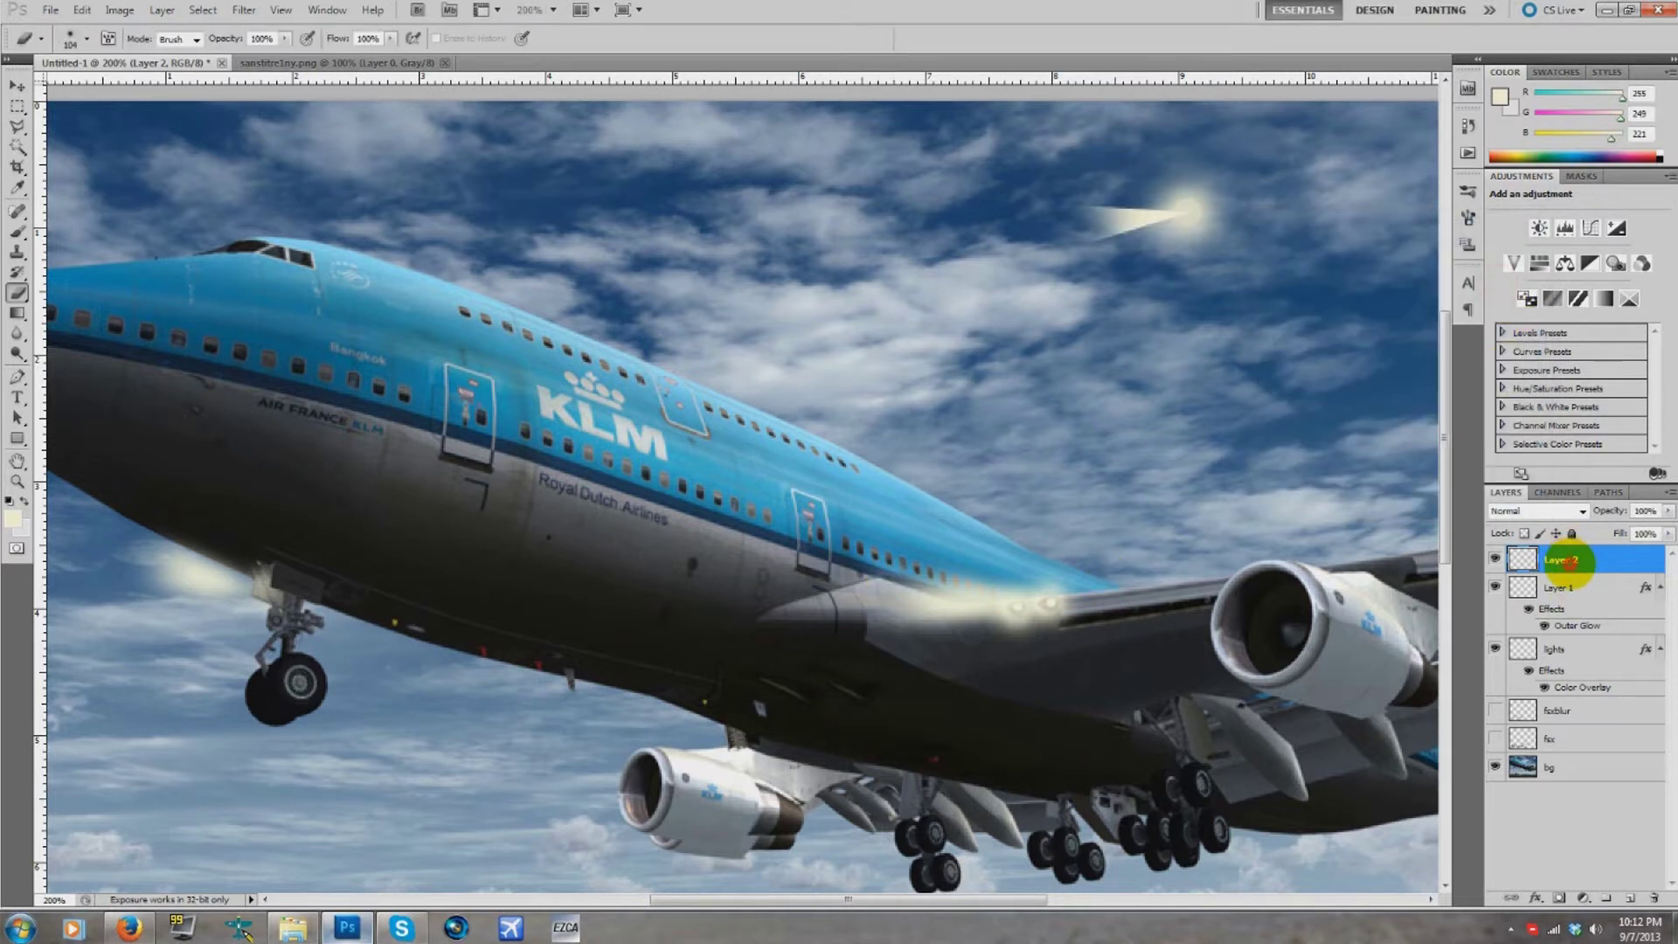
- Delete the beam layer and the glowing circle's layer
{"action": "key", "text": "Delete"}
{"action": "key", "text": "Delete"}
- Outline the light glow beside the nose gear with a rectangular selection and clear the selection
{"action": "scroll", "coordinate": [489, 866], "scroll_direction": "down", "scroll_amount": 1}
{"action": "left_click_drag", "start_coordinate": [852, 896], "coordinate": [738, 894]}
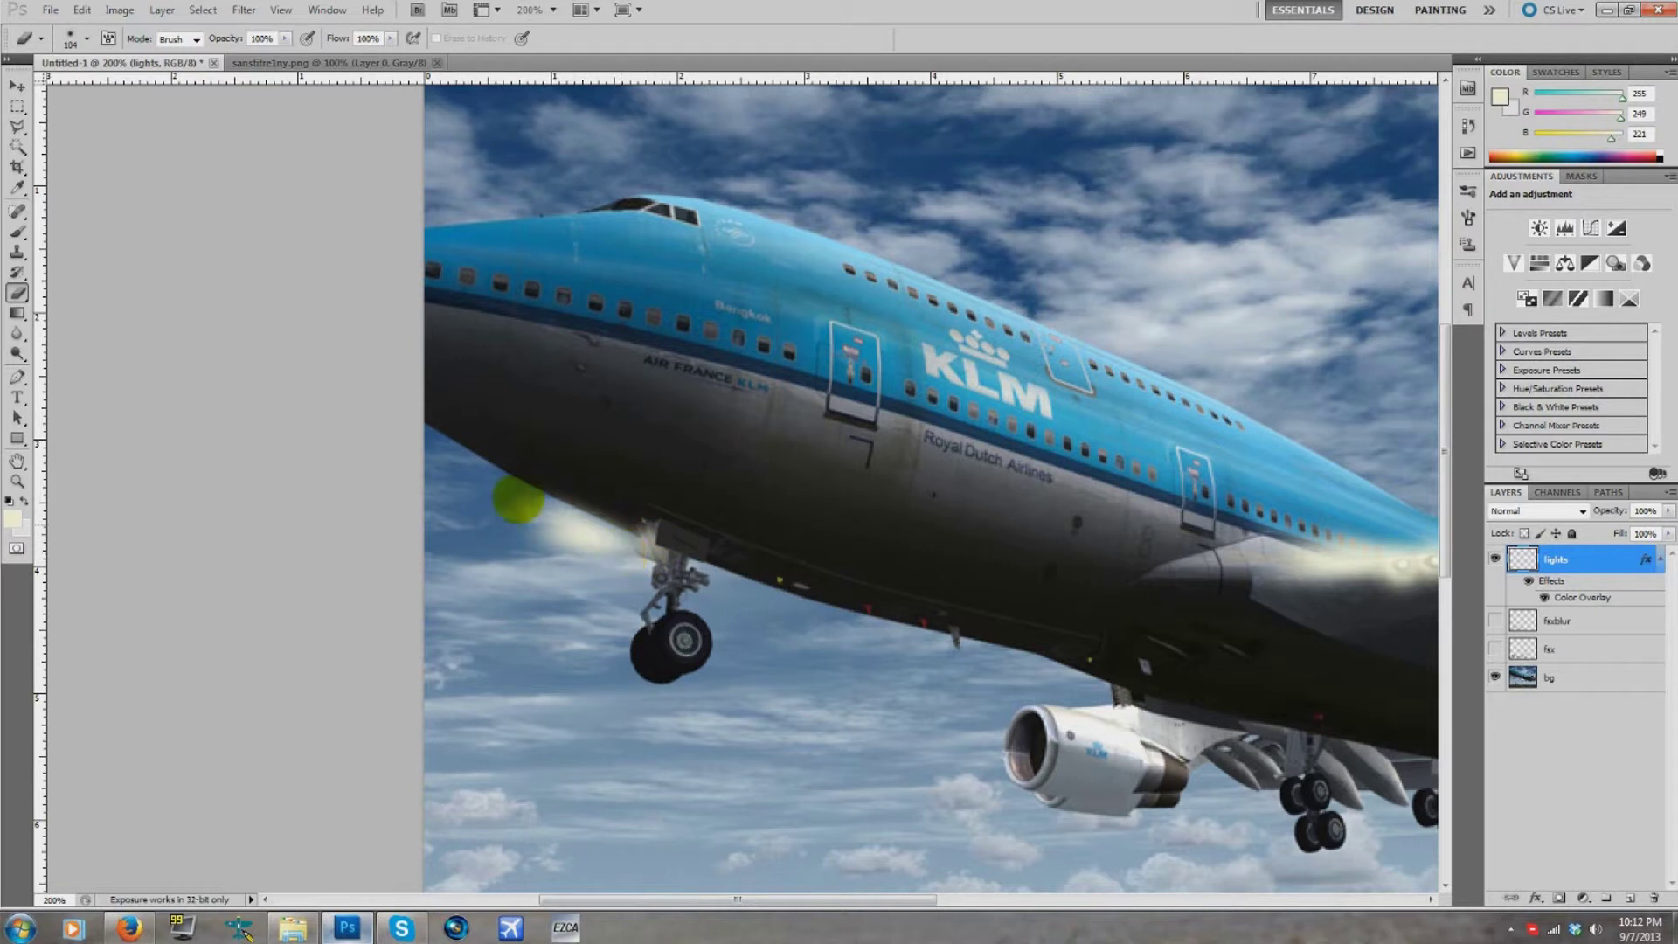
{"action": "left_click", "coordinate": [16, 106]}
{"action": "left_click_drag", "start_coordinate": [513, 477], "coordinate": [755, 593]}
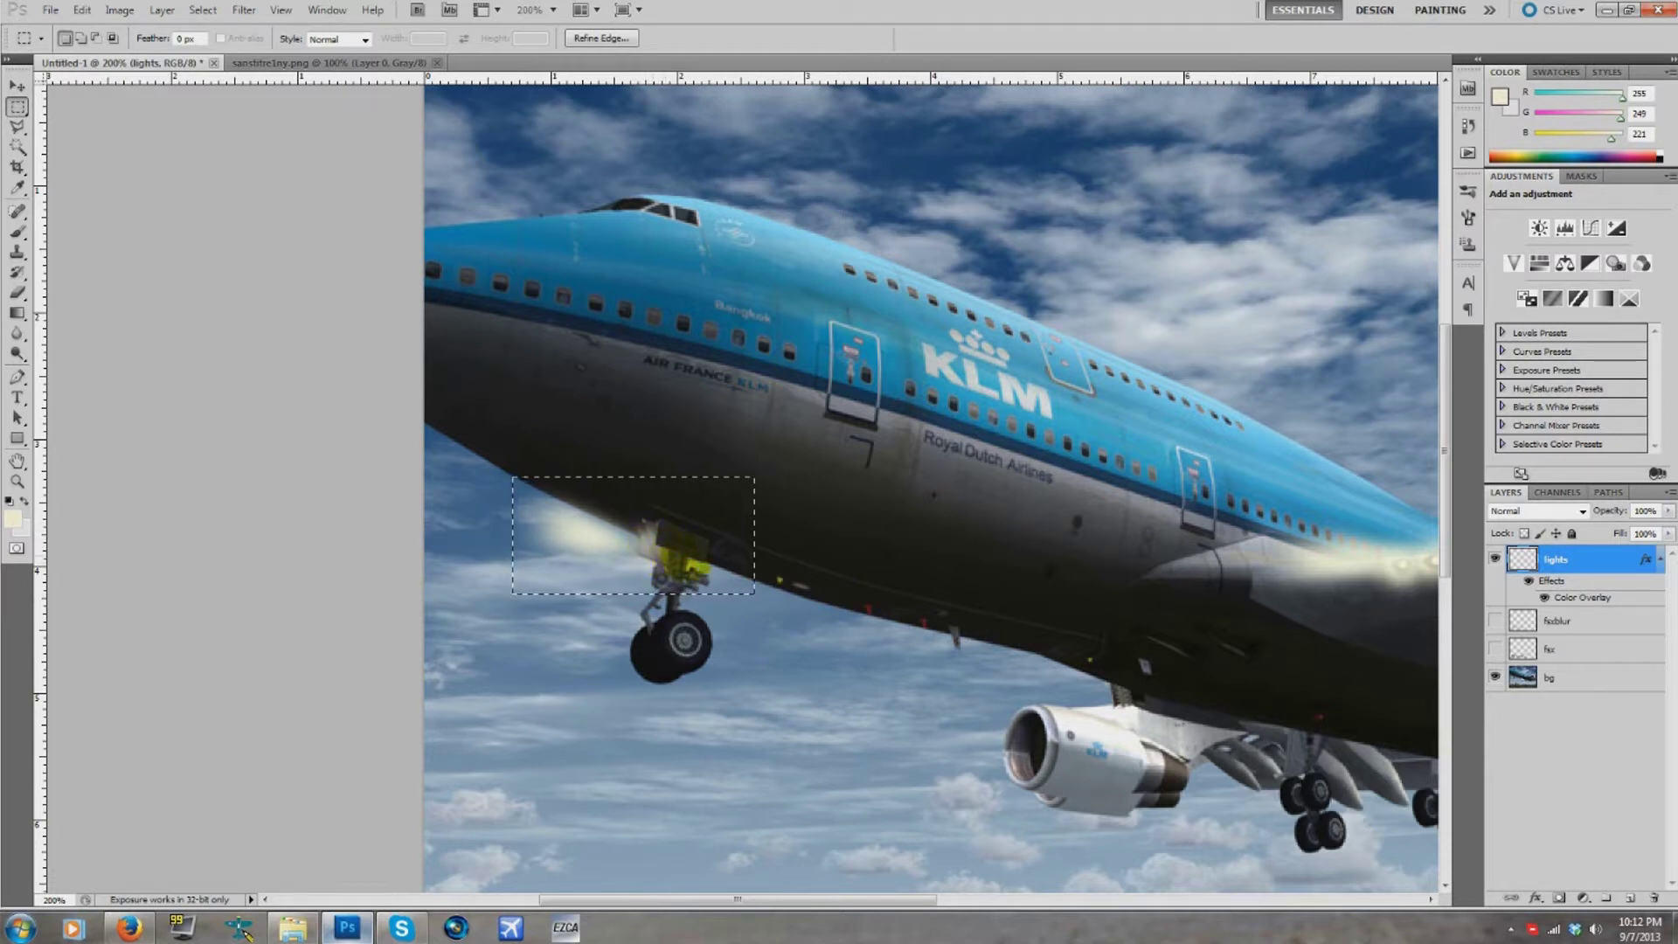
{"action": "left_click", "coordinate": [583, 531]}
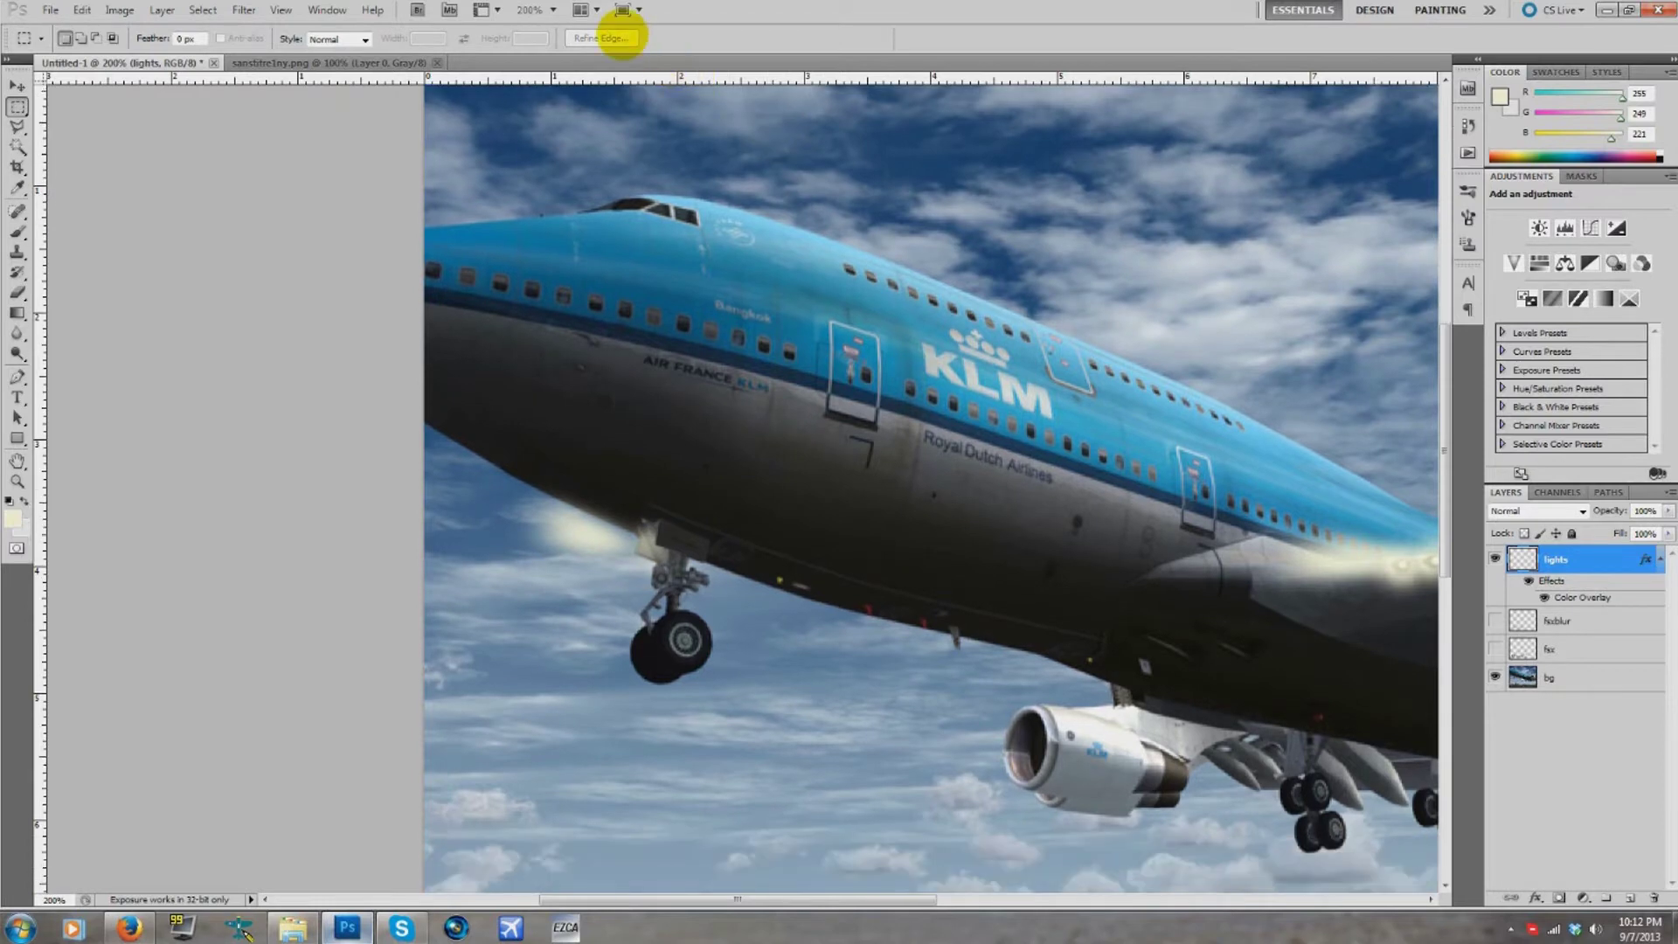
- Show the layer holding the Microsoft Flight Simulator X logo over the full aircraft image
{"action": "left_click", "coordinate": [552, 10]}
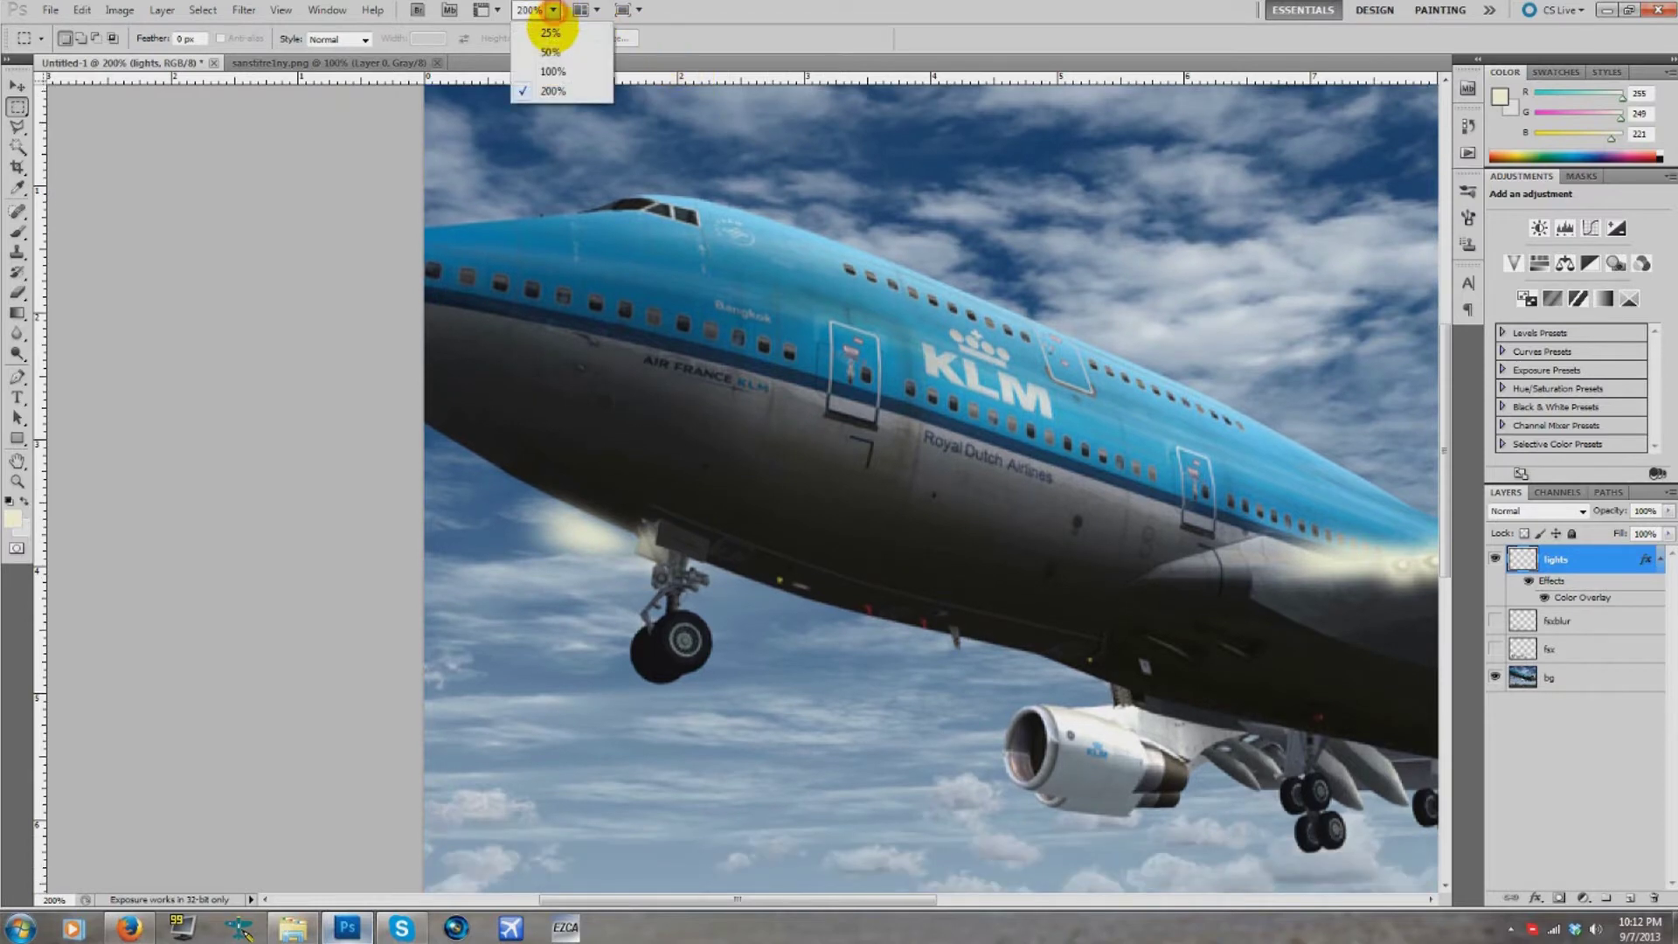
{"action": "left_click", "coordinate": [543, 63]}
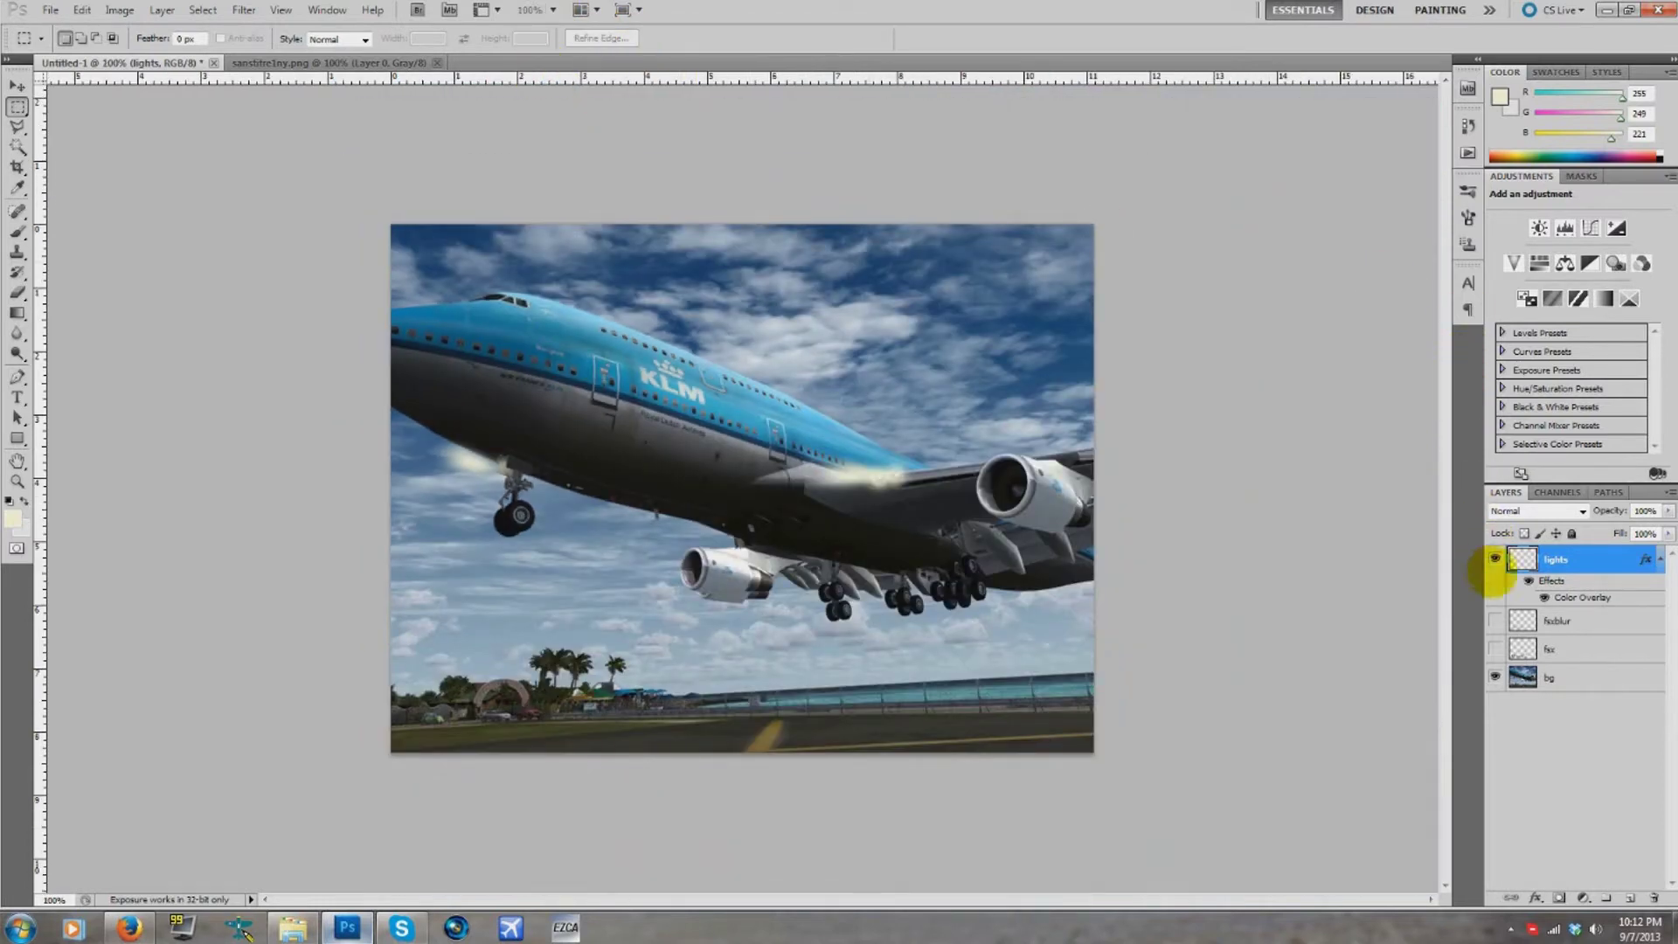
{"action": "left_click", "coordinate": [1494, 649]}
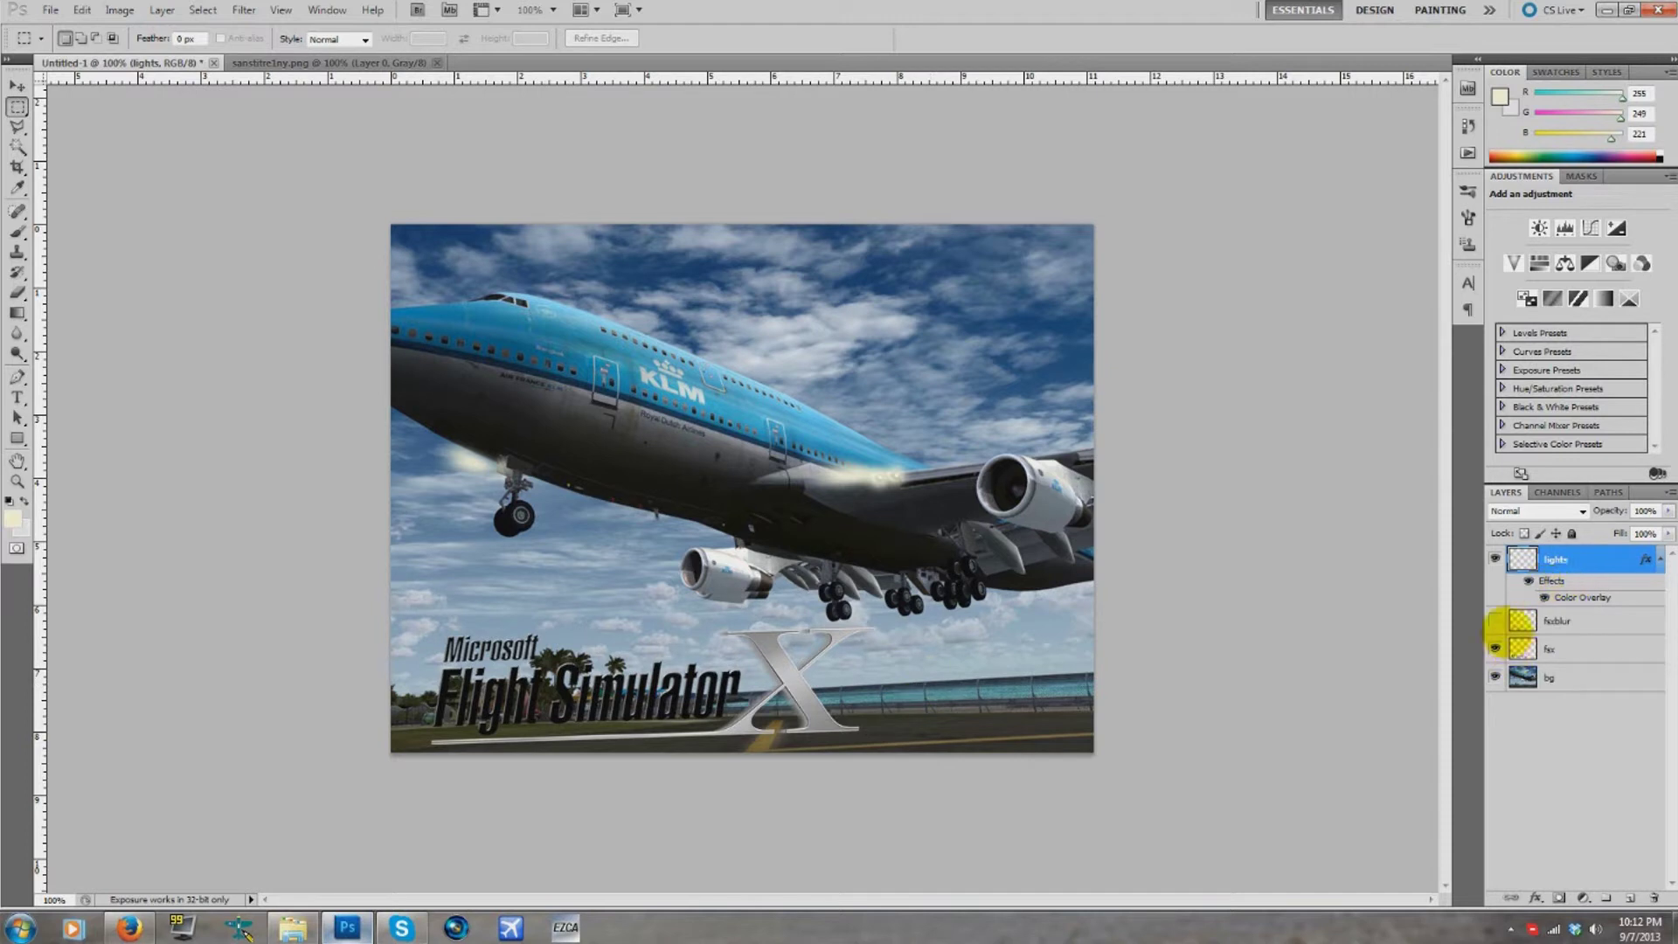
- Show the fsxblur layer and make it the active layer with the Eraser tool ready
{"action": "left_click", "coordinate": [1495, 619]}
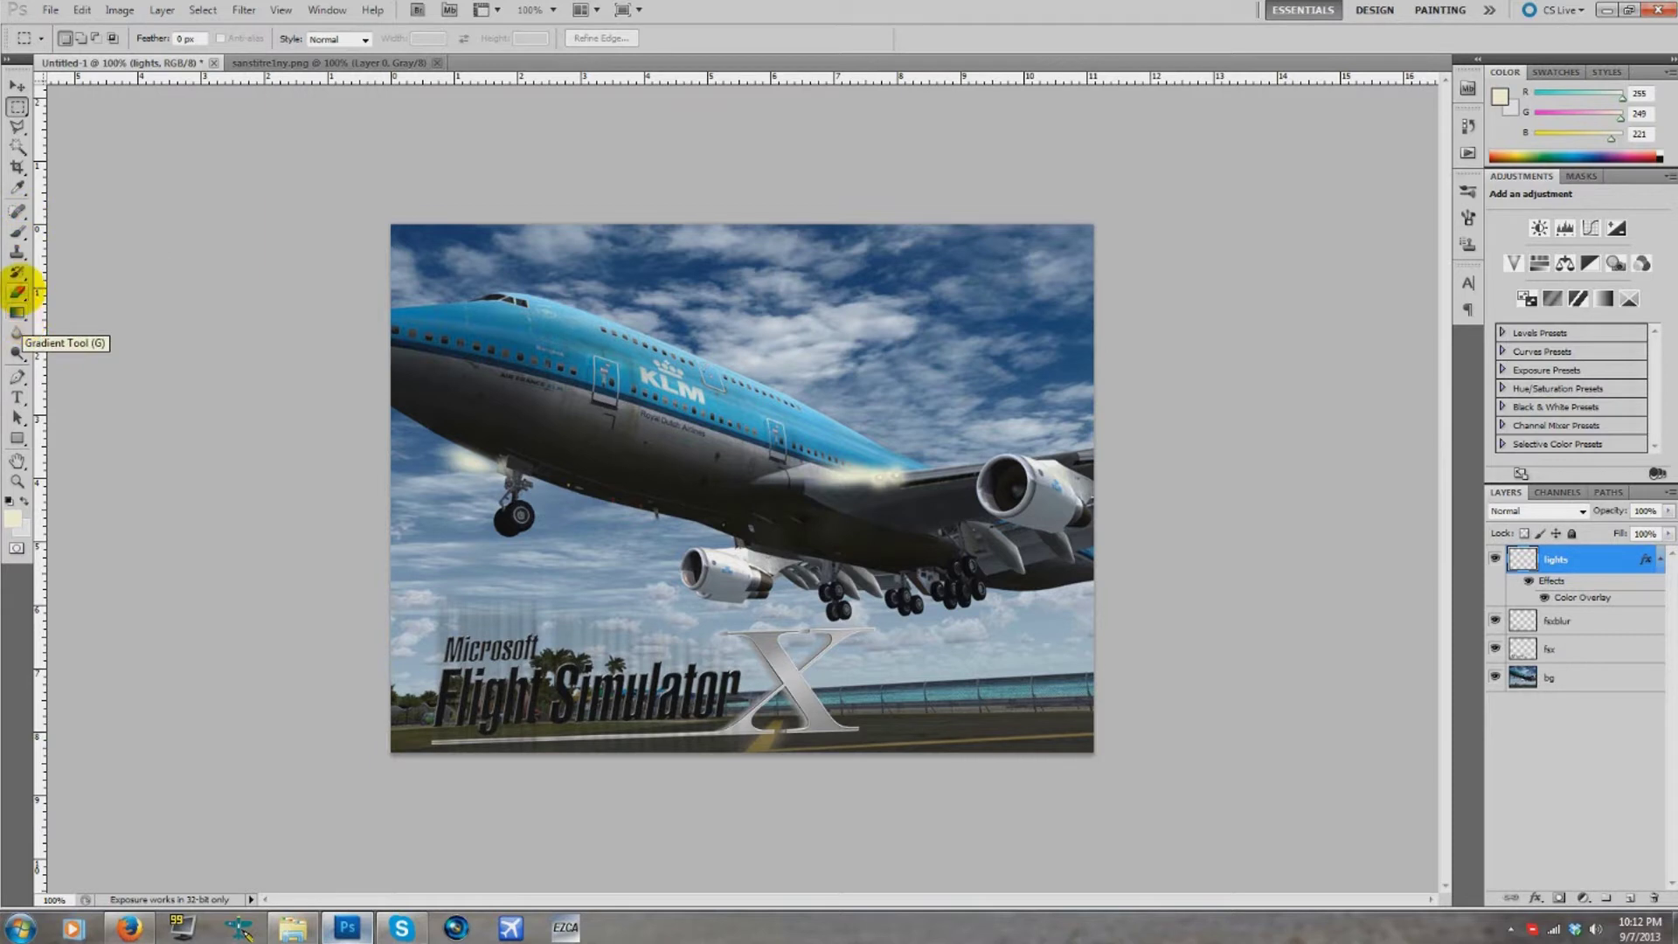
{"action": "left_click", "coordinate": [17, 292]}
{"action": "left_click", "coordinate": [1496, 620]}
{"action": "left_click", "coordinate": [1496, 620]}
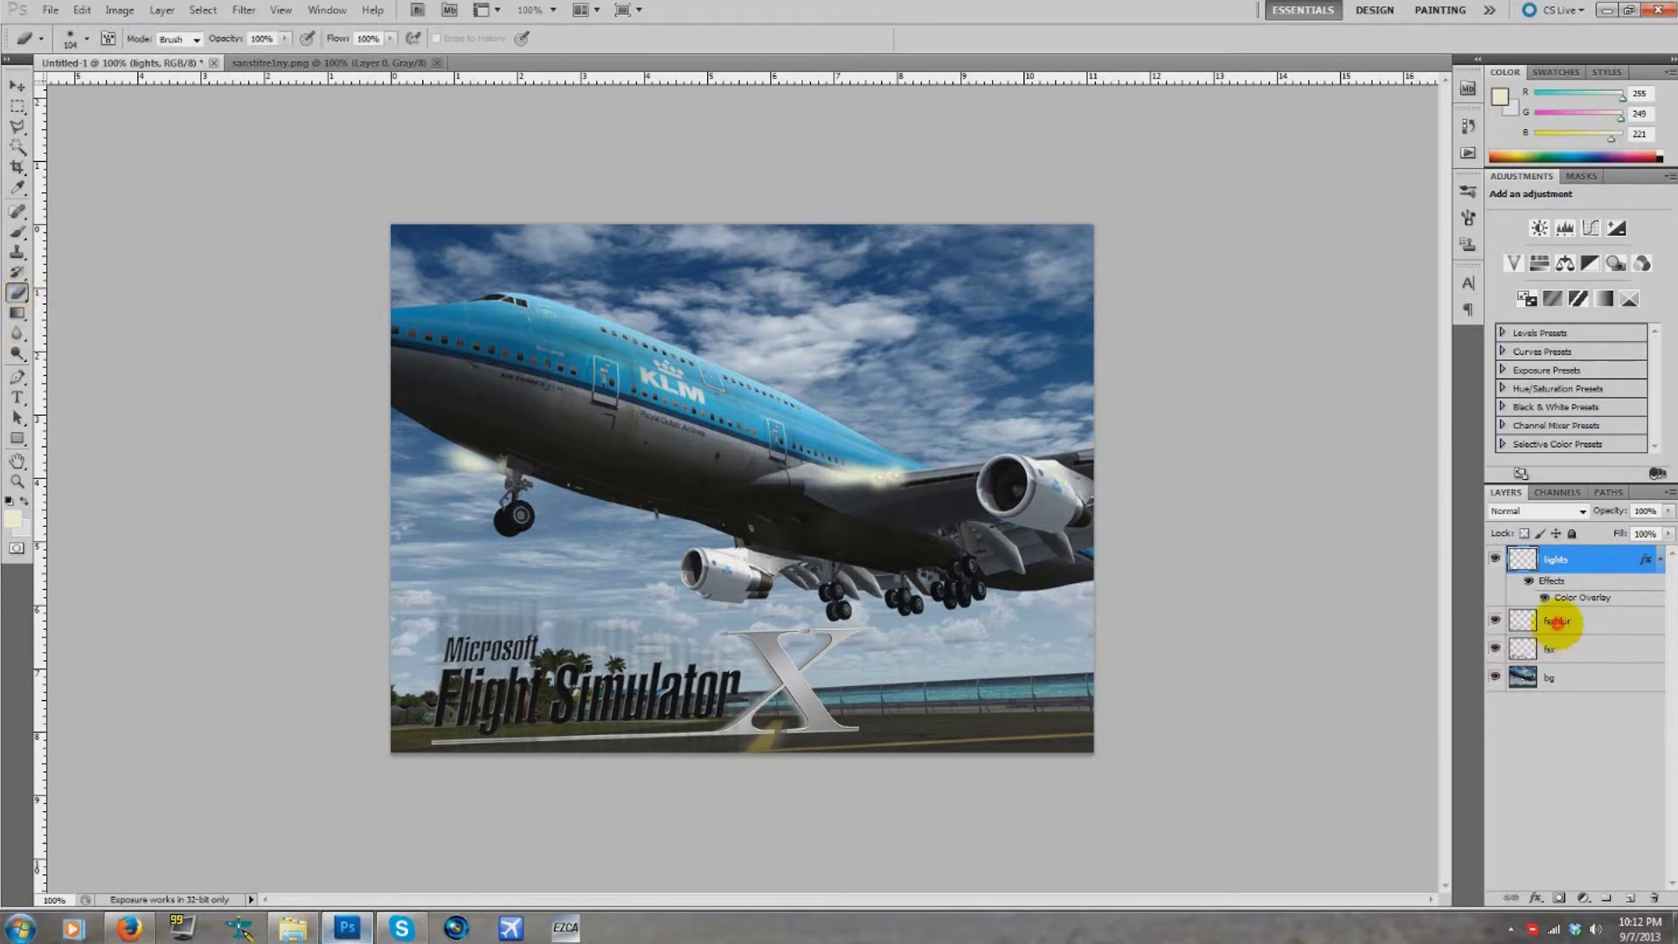
{"action": "left_click", "coordinate": [1546, 621]}
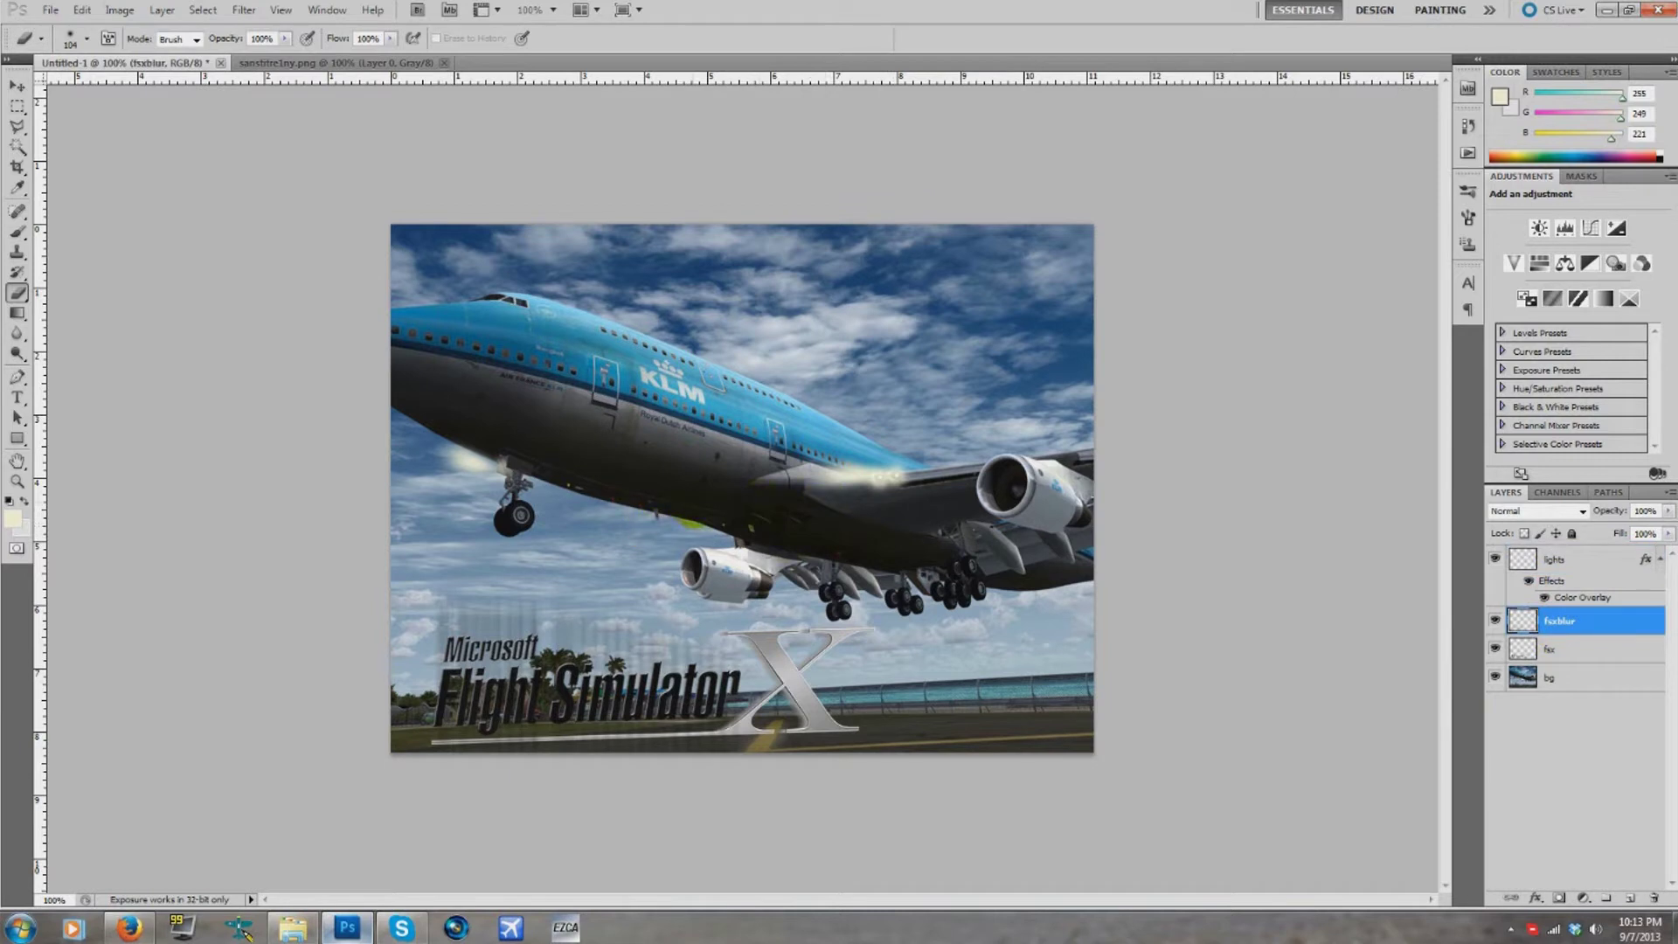
- Compare the logo with and without the fsxblur layer's streaks
{"action": "left_click", "coordinate": [1007, 538]}
{"action": "left_click", "coordinate": [1495, 620]}
{"action": "left_click", "coordinate": [1495, 619]}
{"action": "left_click", "coordinate": [1496, 620]}
{"action": "left_click", "coordinate": [1496, 620]}
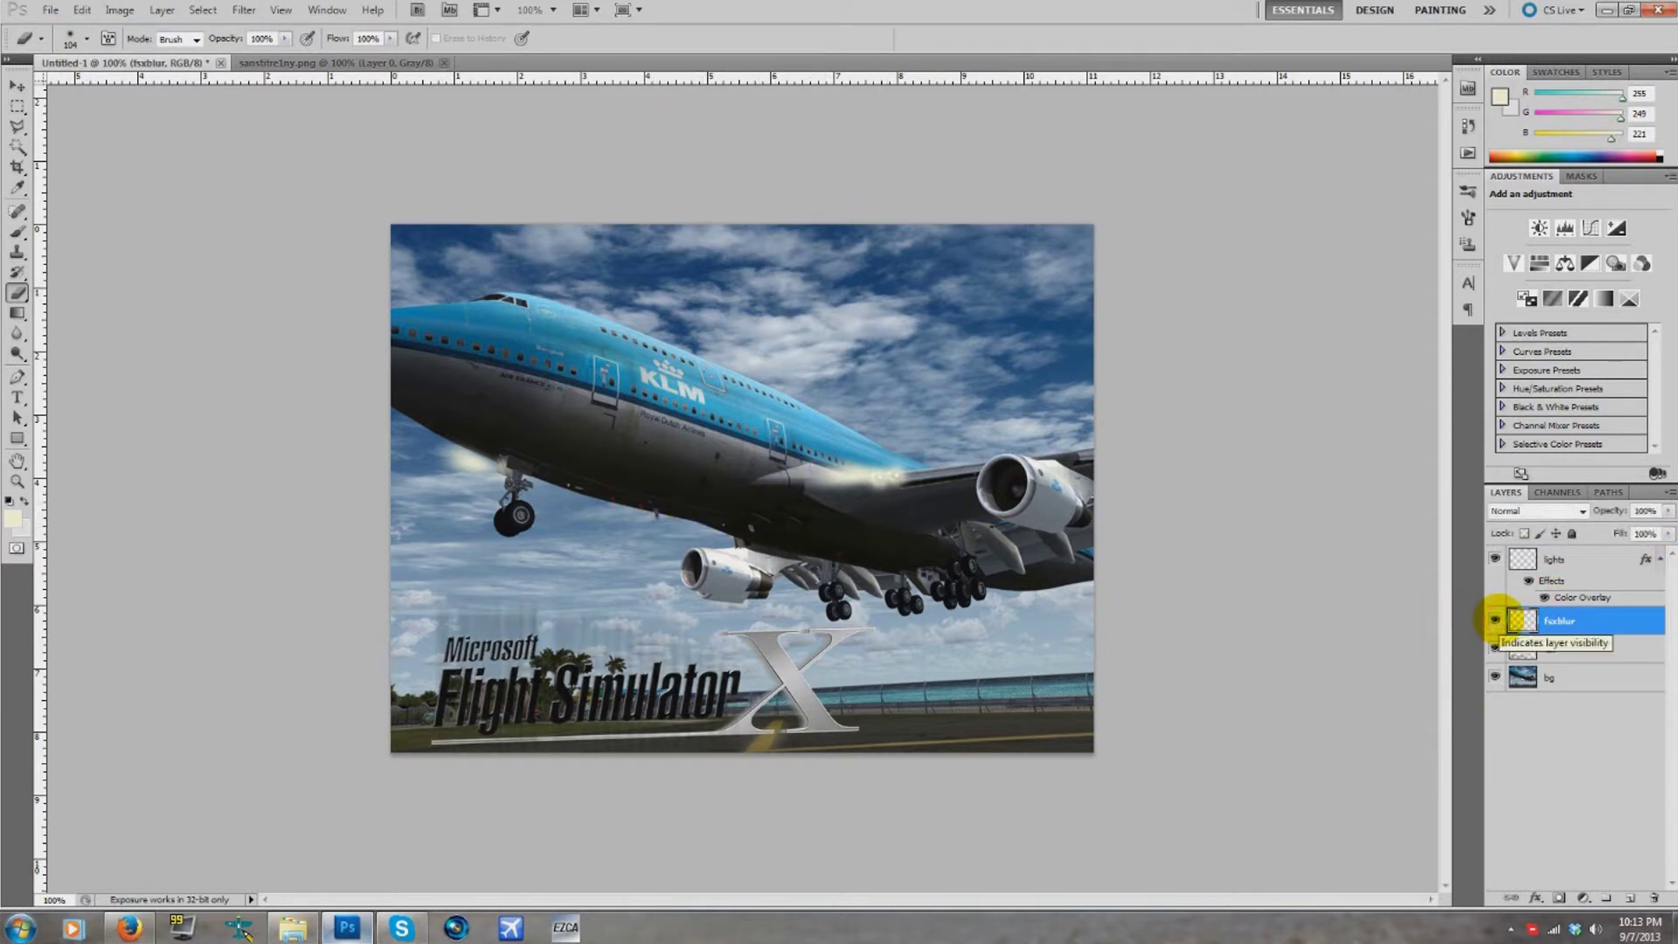
- Hide the fsxblur layer and duplicate the fsx logo layer
{"action": "left_click", "coordinate": [1568, 649]}
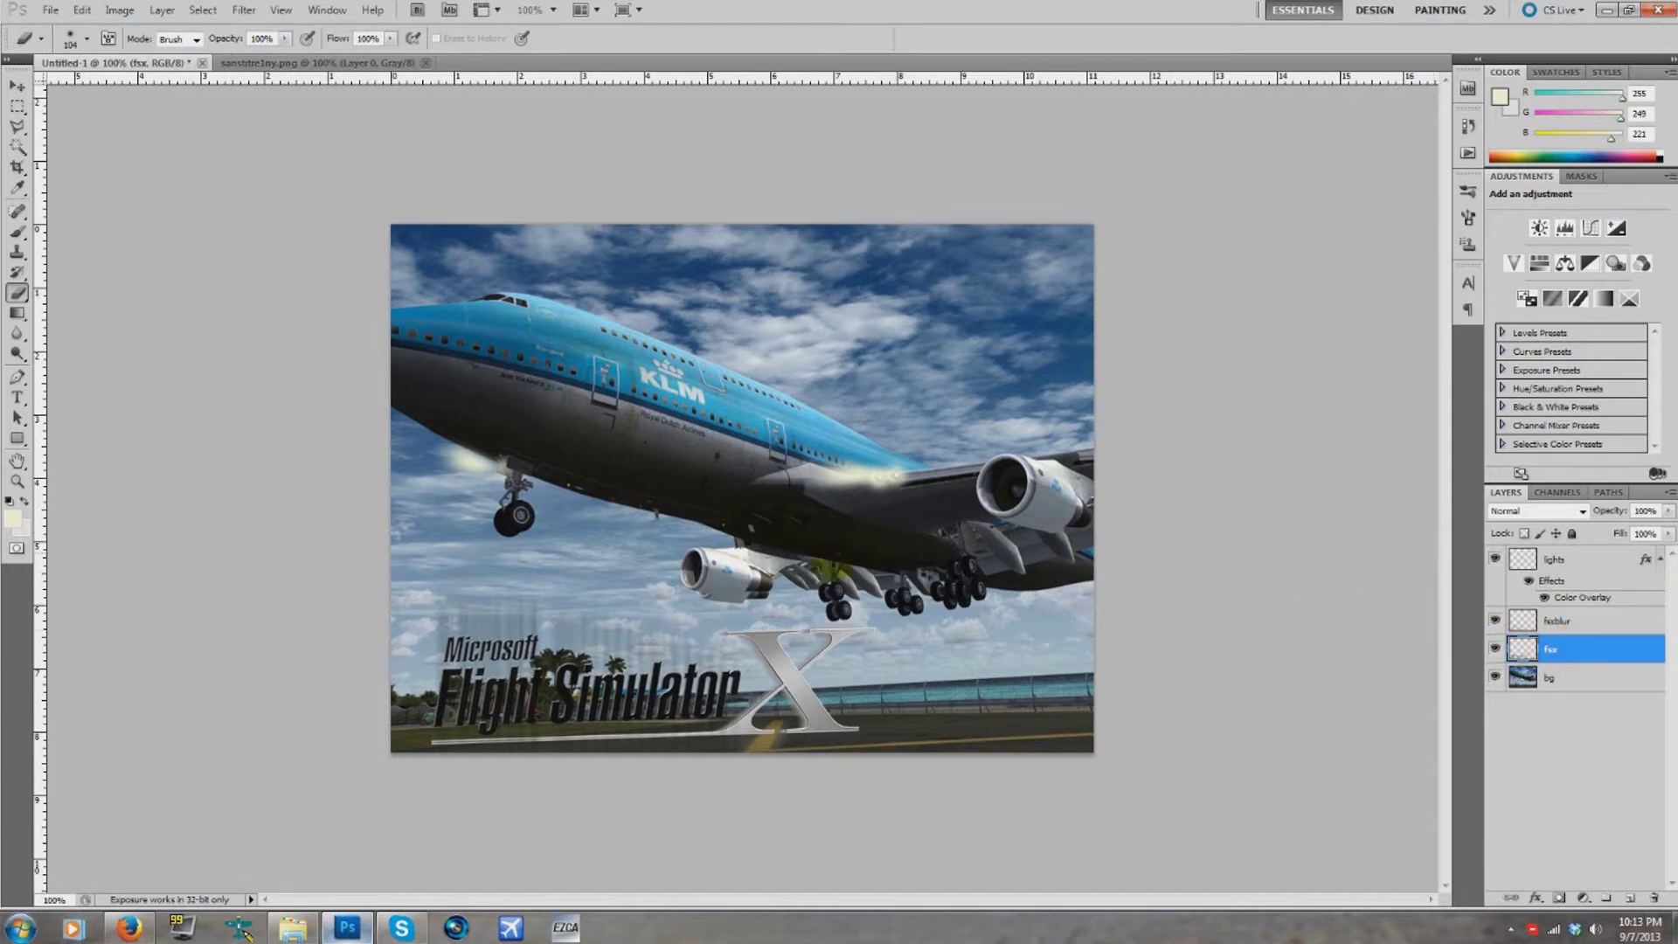
{"action": "left_click", "coordinate": [1496, 620]}
{"action": "left_click_drag", "start_coordinate": [1525, 649], "coordinate": [1631, 892]}
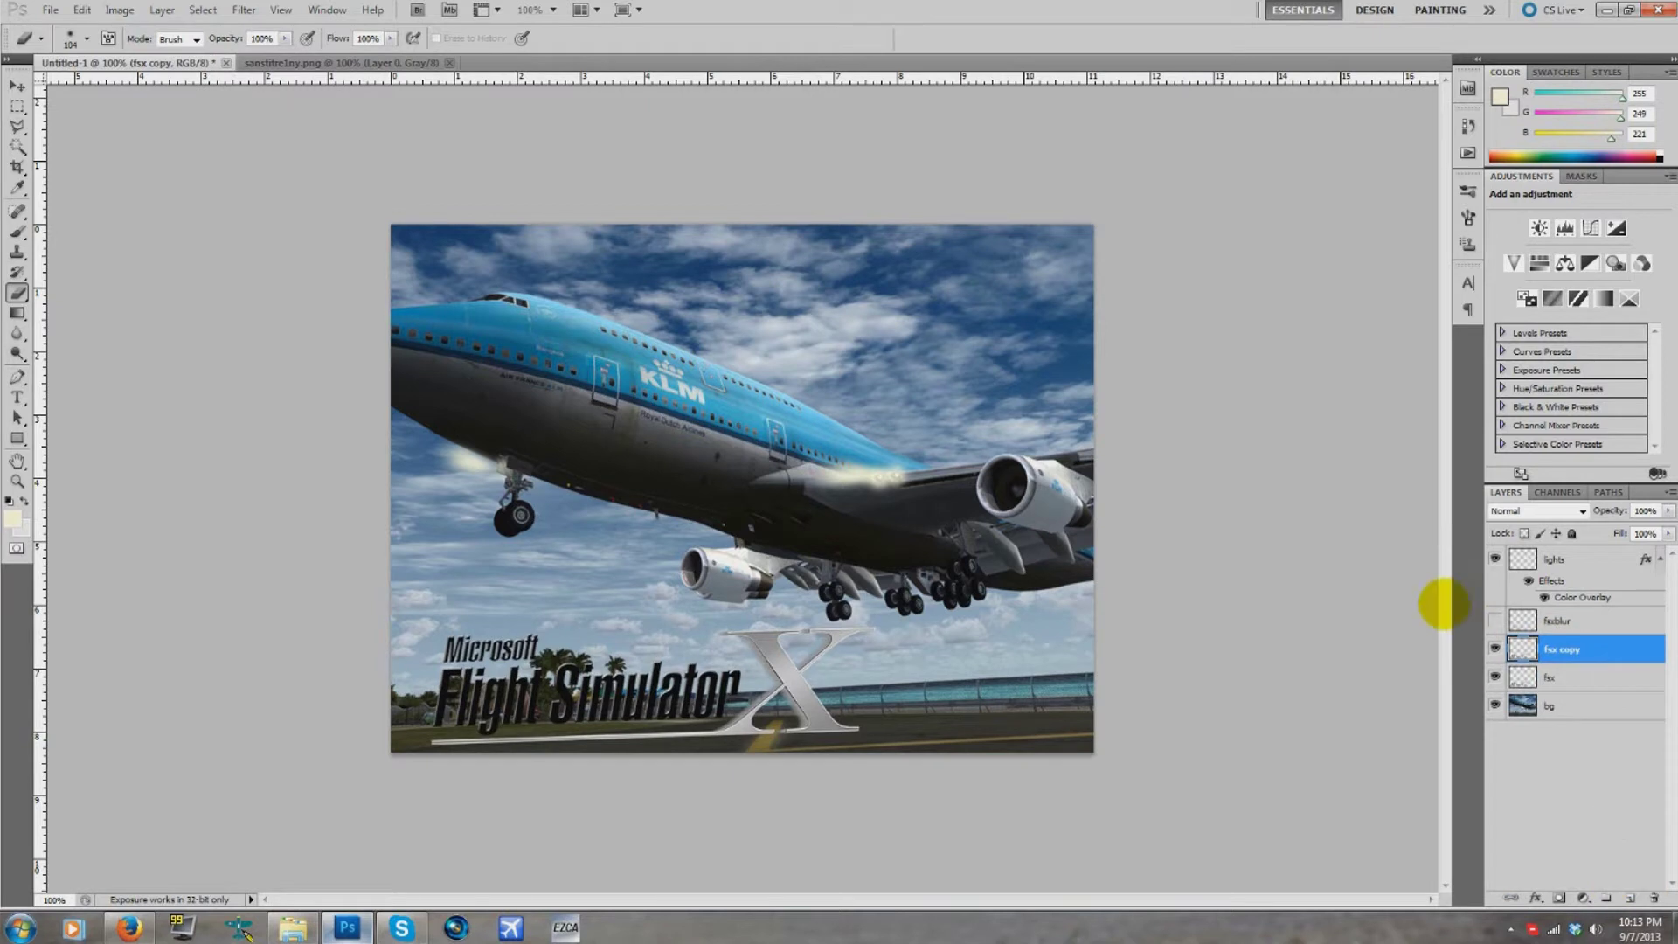
- Apply a vertical Motion Blur with a distance of 284 pixels to the duplicated logo layer
{"action": "left_click", "coordinate": [244, 10]}
{"action": "mouse_move", "coordinate": [328, 168]}
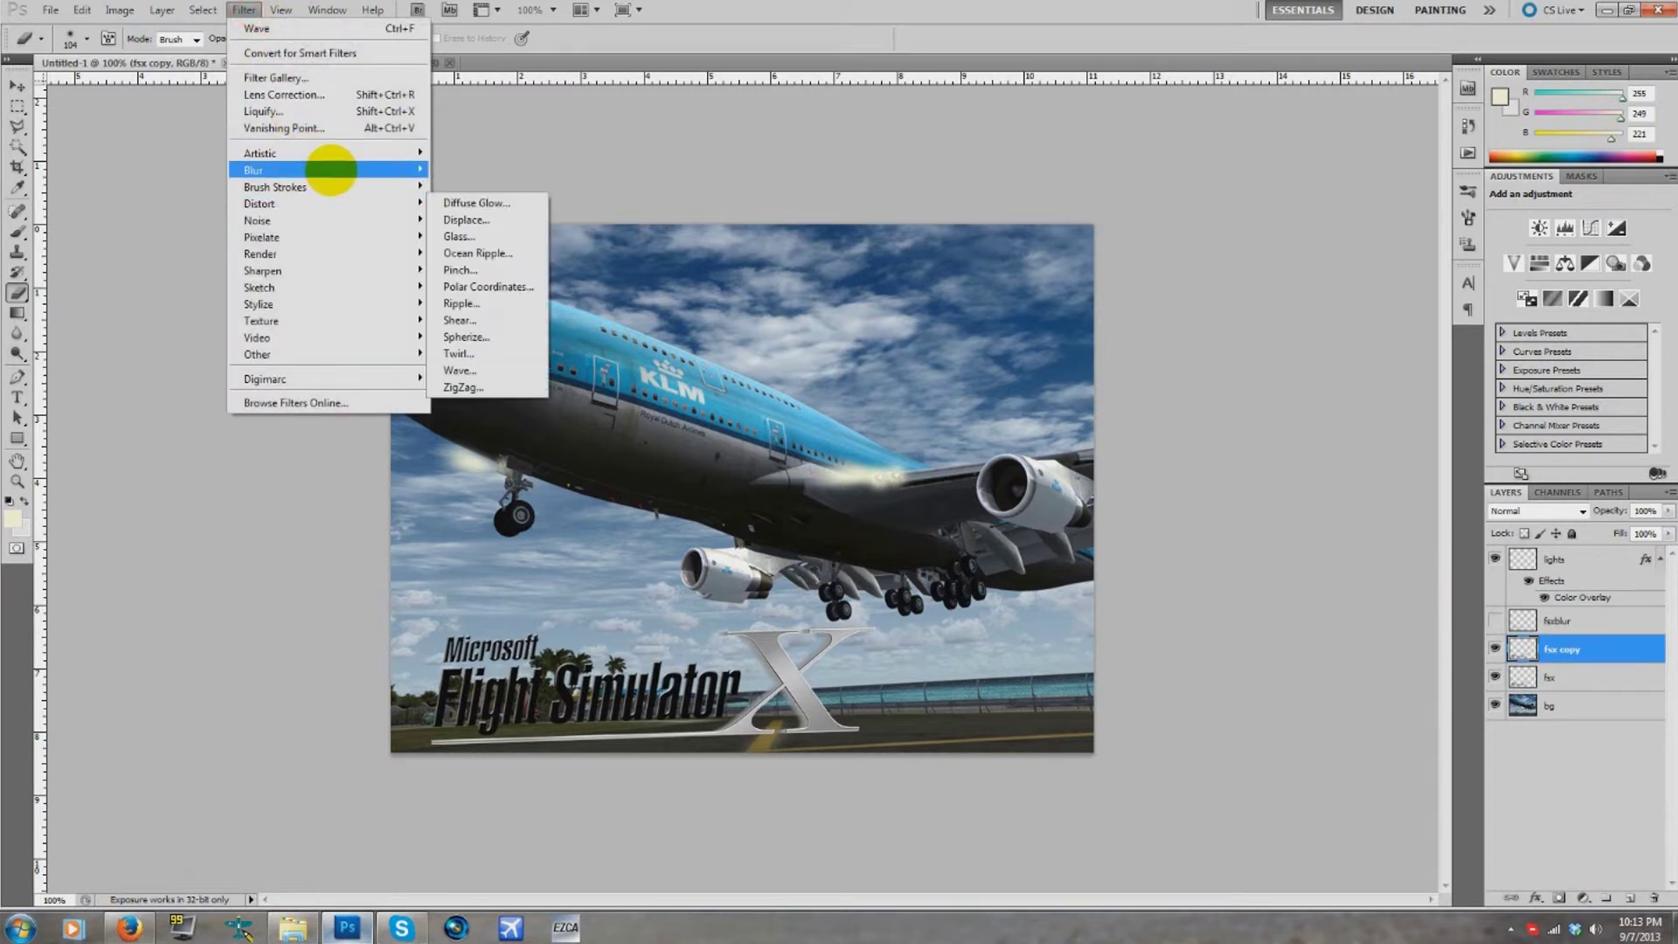
{"action": "left_click", "coordinate": [475, 270]}
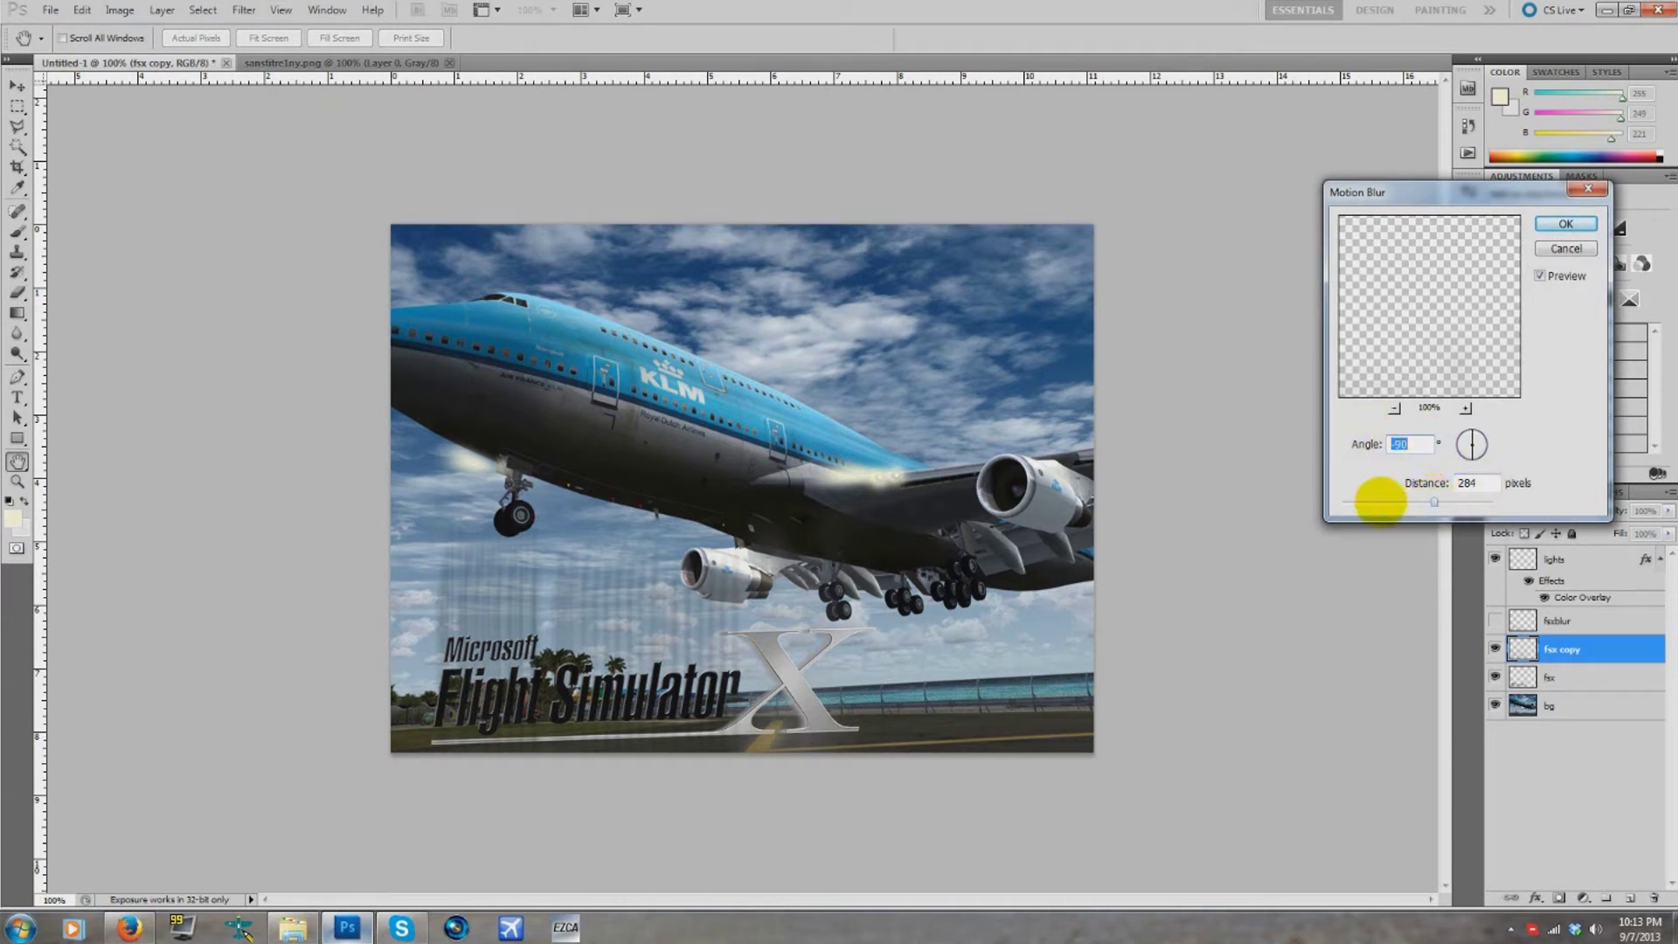
{"action": "left_click", "coordinate": [1540, 224]}
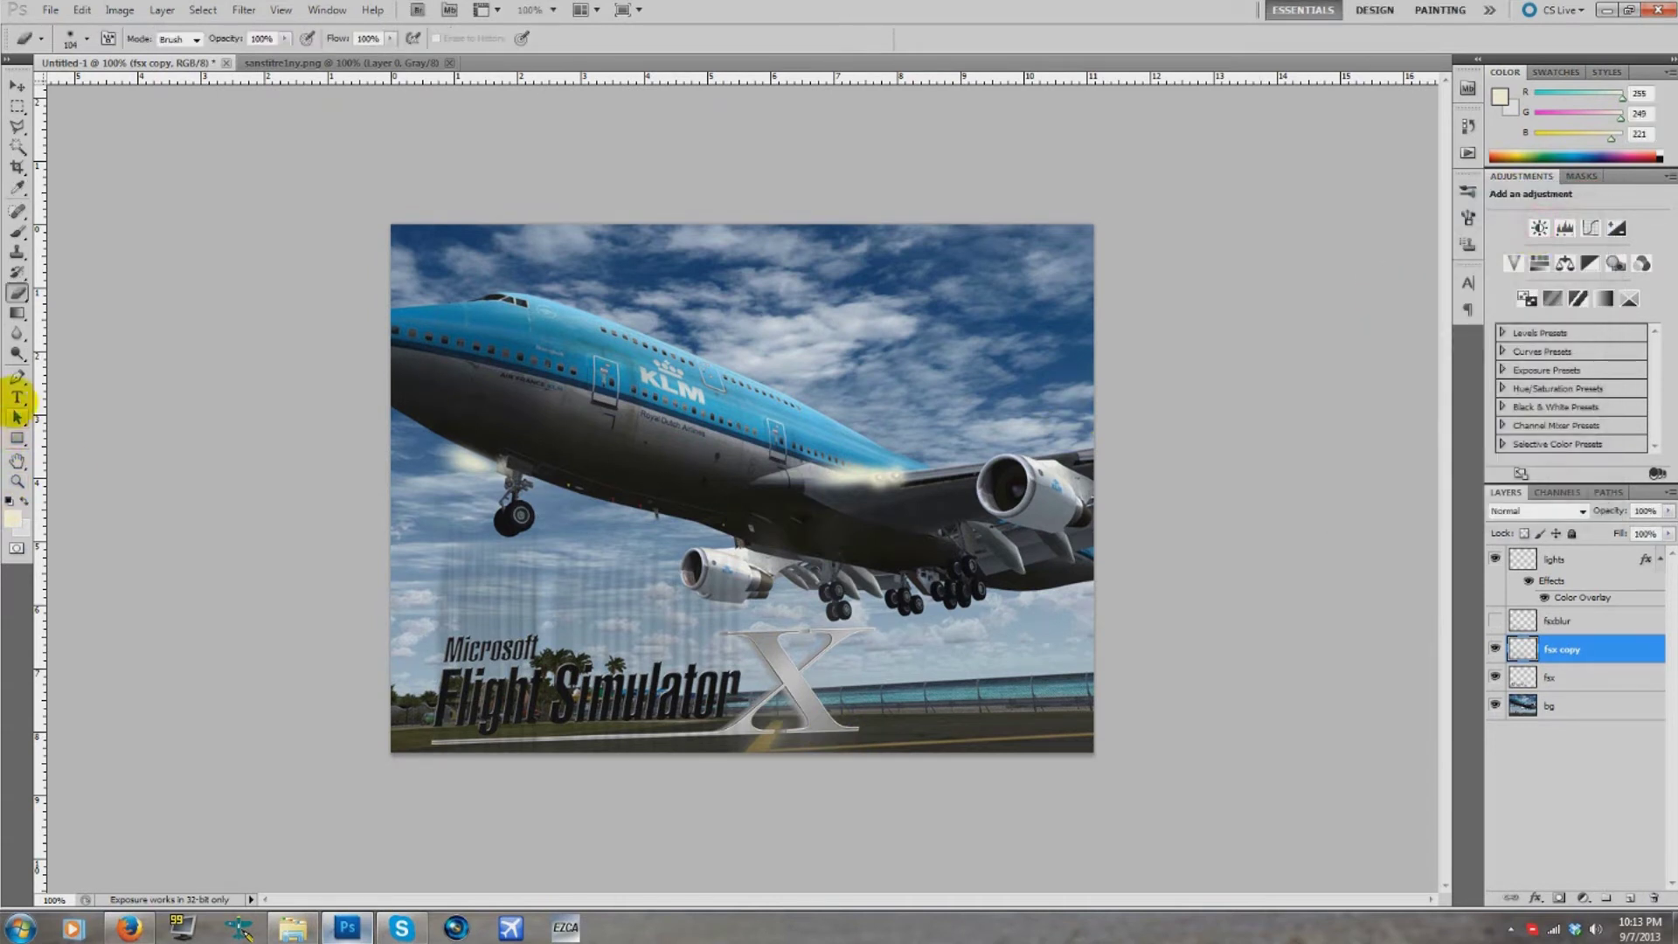
- Delete the blurred copy of the logo layer and show the fsxblur layer again
{"action": "left_click", "coordinate": [325, 552]}
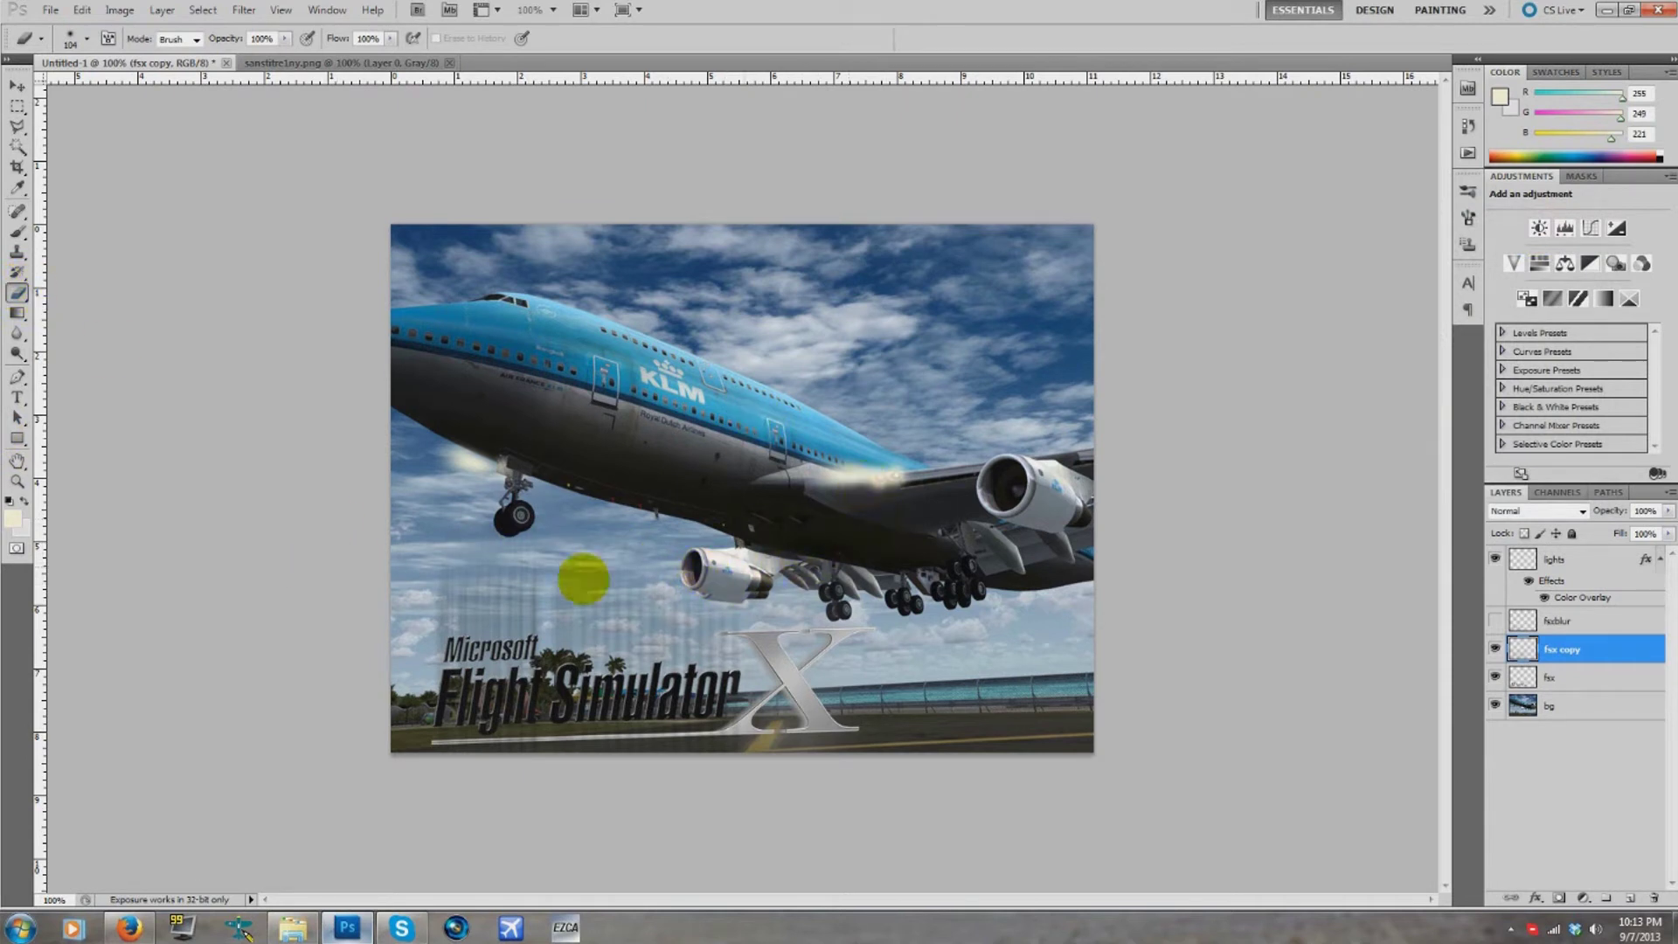
{"action": "key", "text": "Delete"}
{"action": "left_click", "coordinate": [1495, 620]}
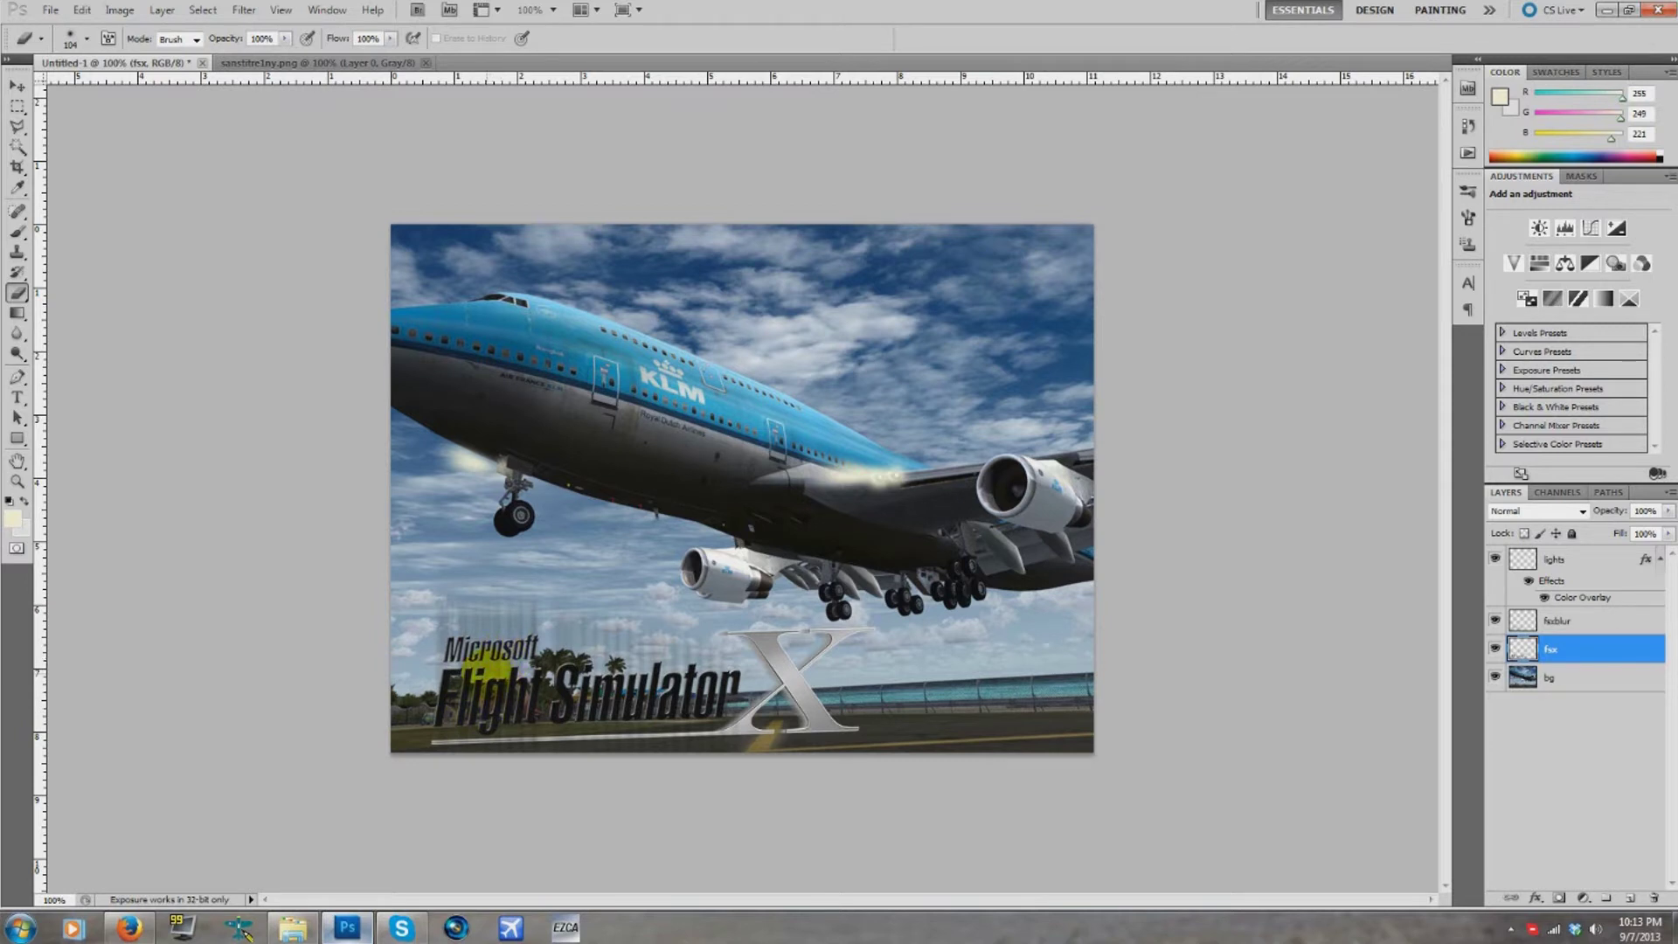
- Soften the runway, fence, sea and palm trees behind the logo on the bg layer using the Blur tool at 50% strength
{"action": "left_click", "coordinate": [553, 11]}
{"action": "left_click", "coordinate": [554, 91]}
{"action": "scroll", "coordinate": [341, 746], "scroll_direction": "down", "scroll_amount": 3}
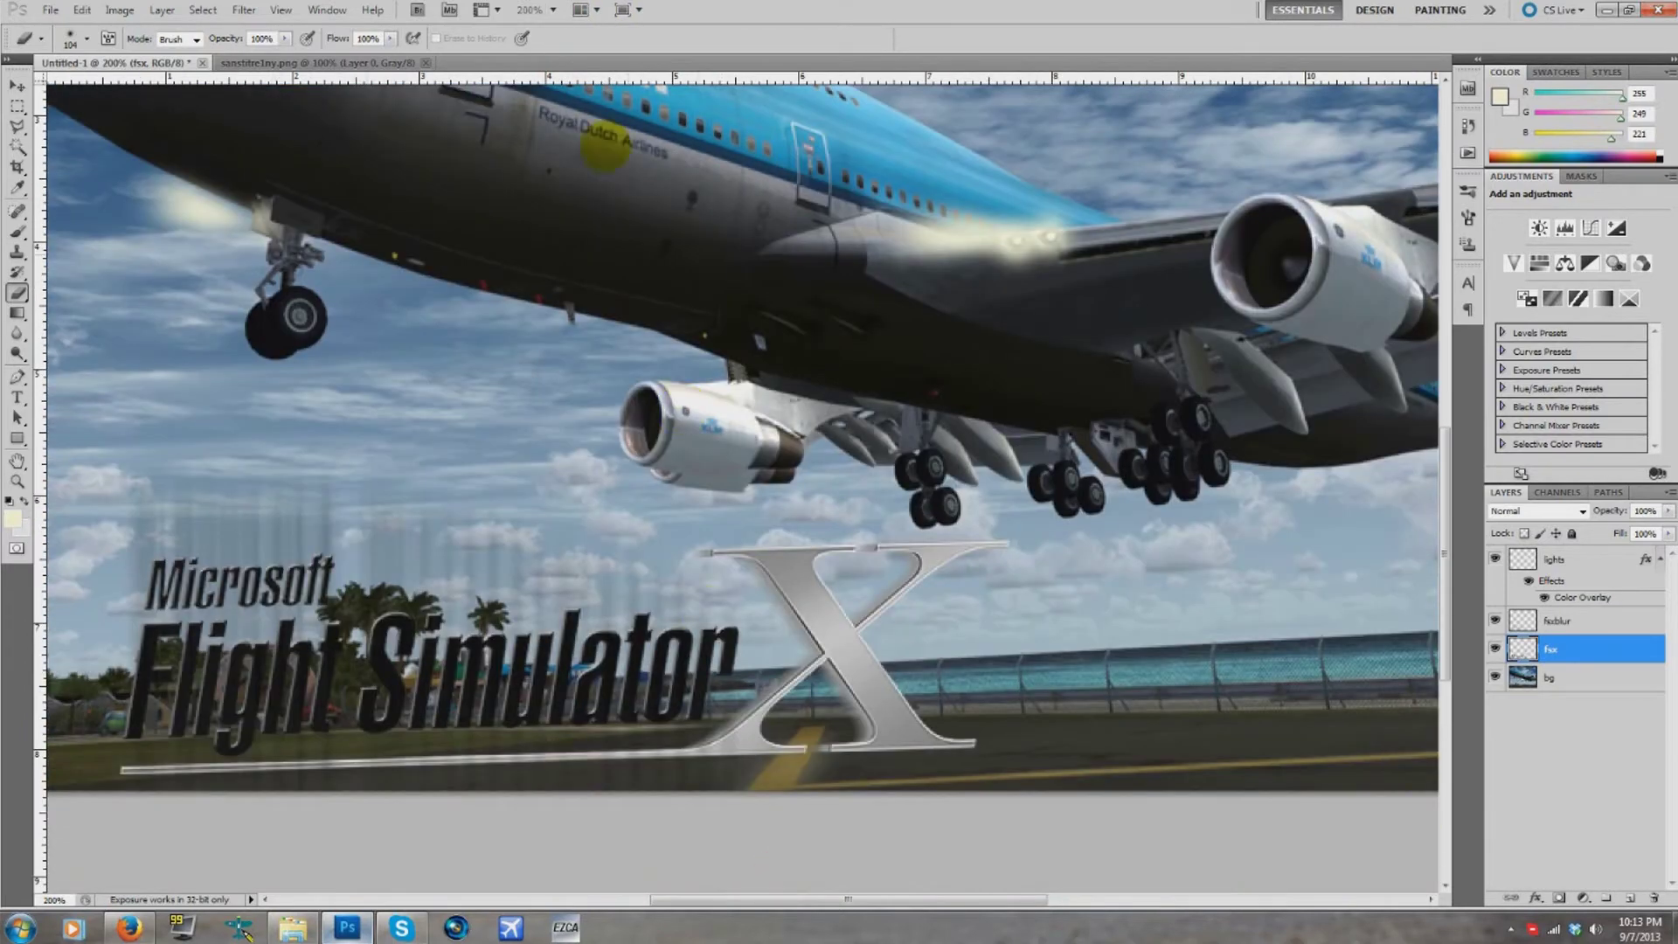
{"action": "left_click", "coordinate": [529, 11]}
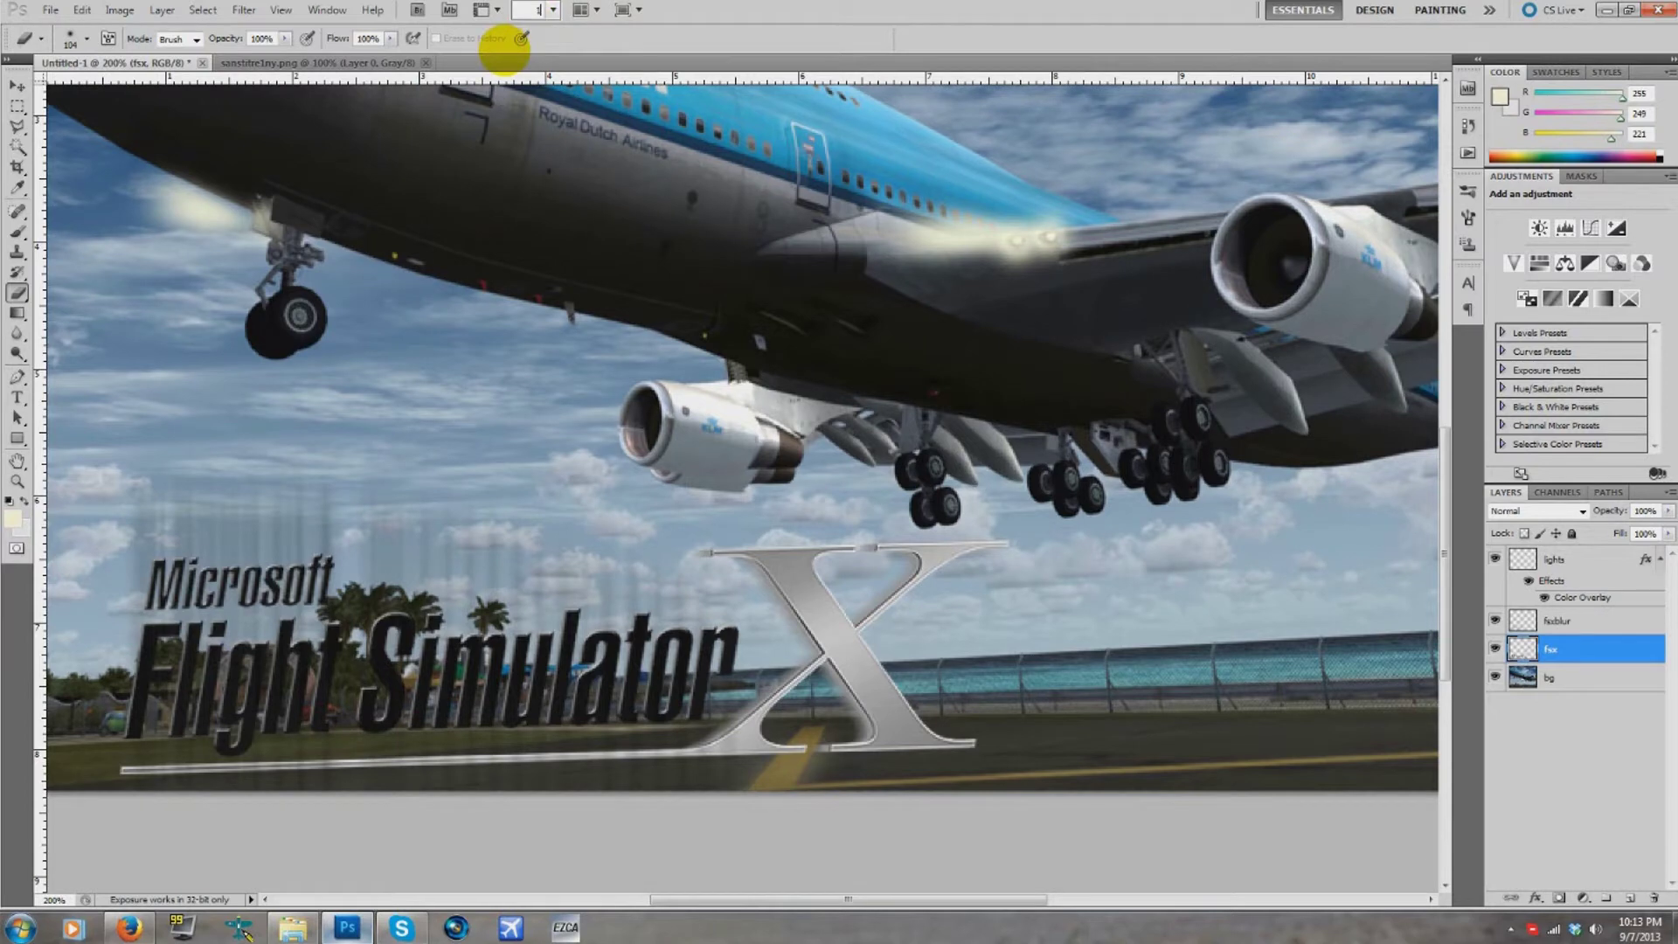
{"action": "type", "text": "150"}
{"action": "key", "text": "Return"}
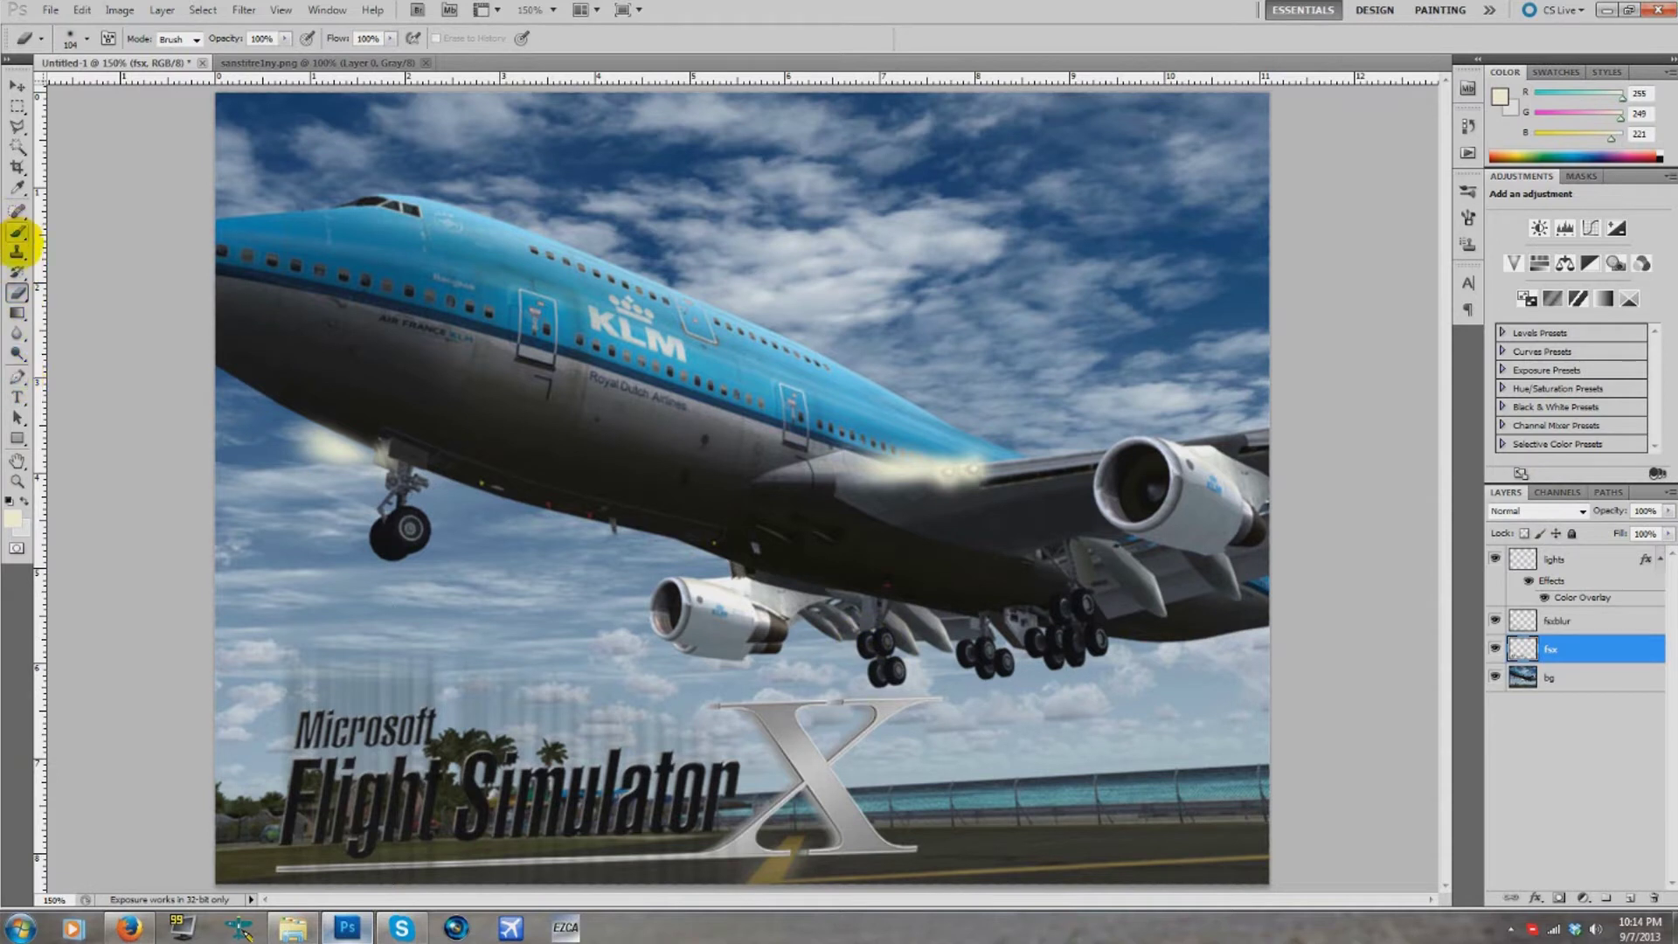
{"action": "left_click", "coordinate": [18, 229]}
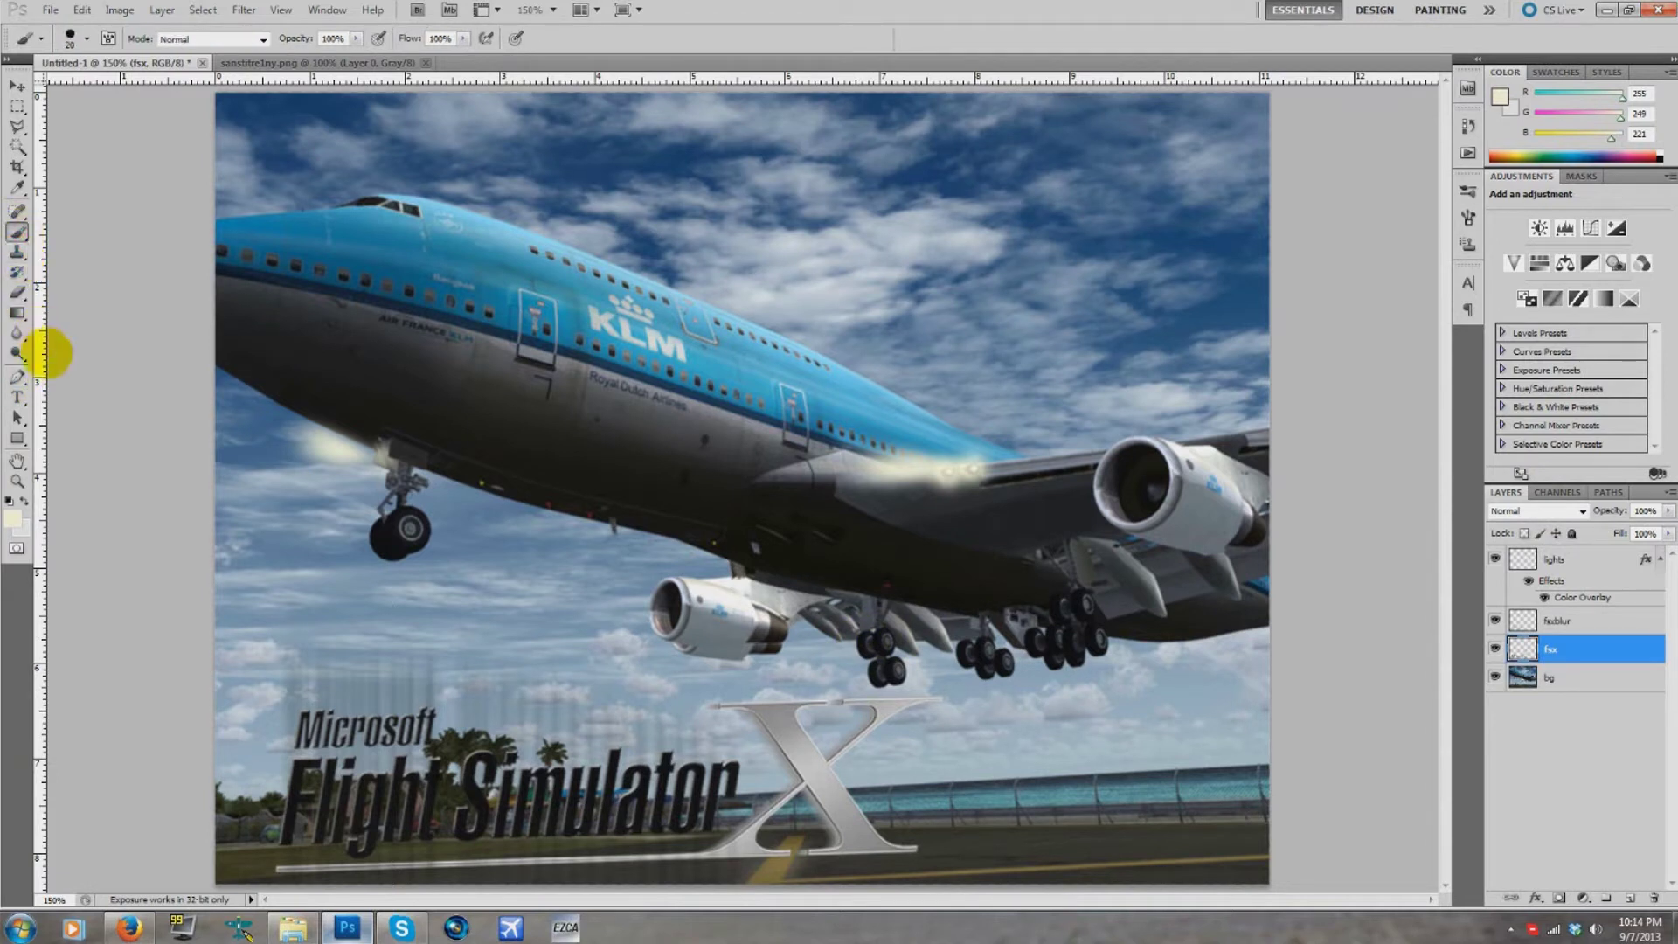
{"action": "left_click", "coordinate": [18, 333]}
{"action": "left_click", "coordinate": [1538, 677]}
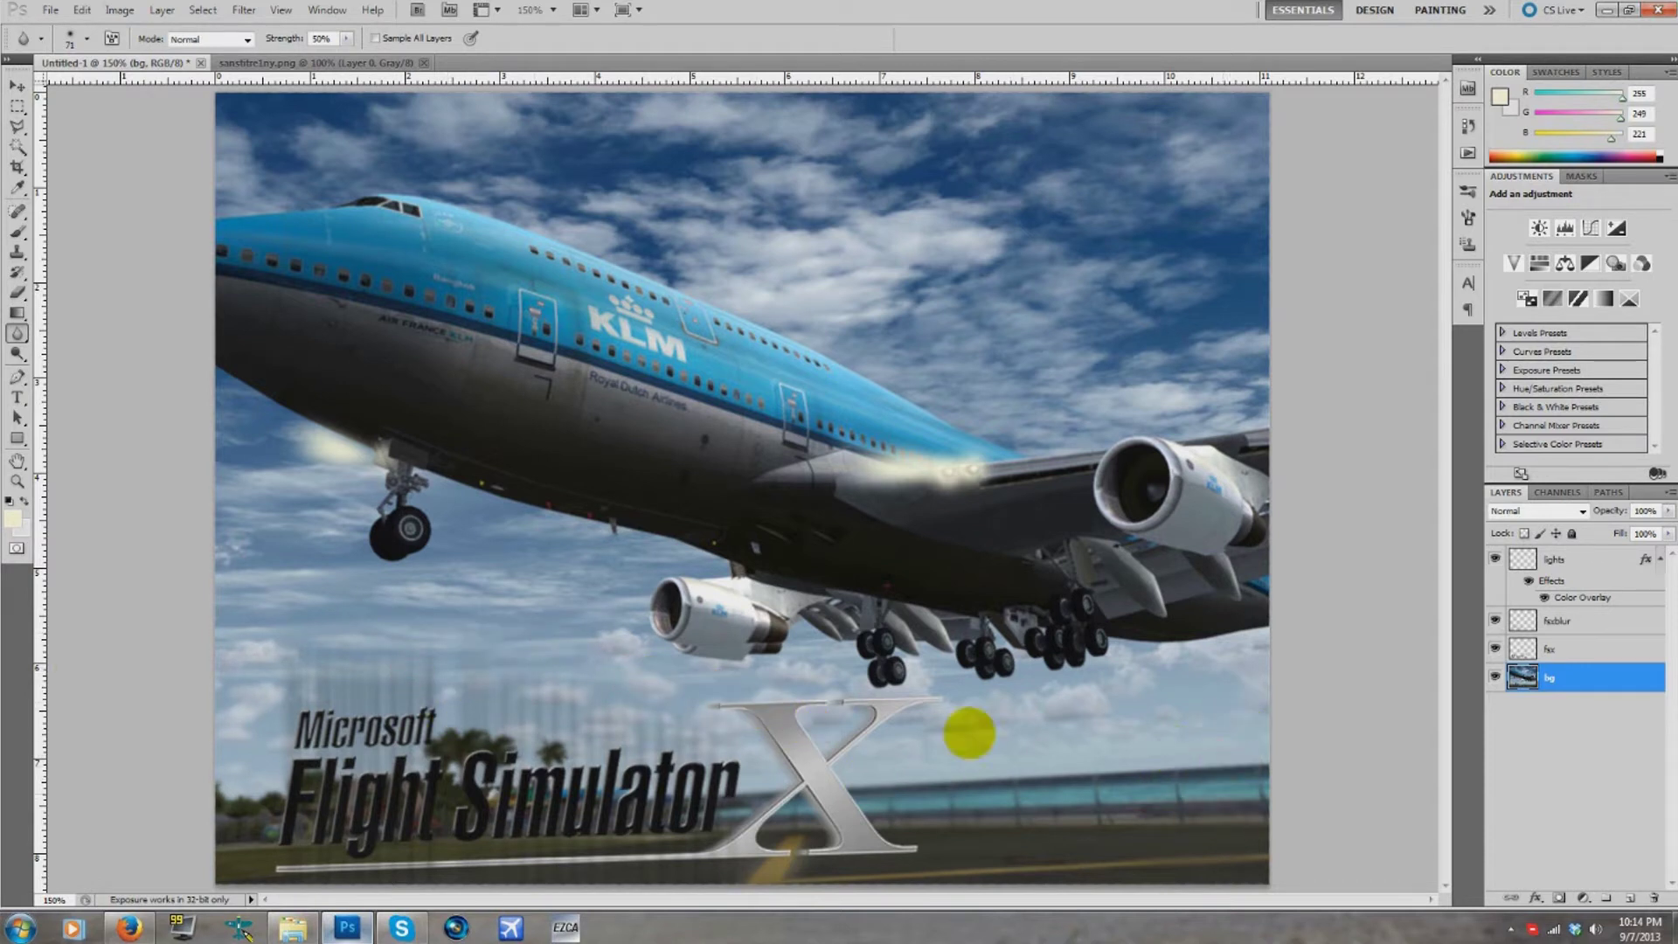
{"action": "left_click", "coordinate": [552, 9]}
{"action": "left_click", "coordinate": [553, 68]}
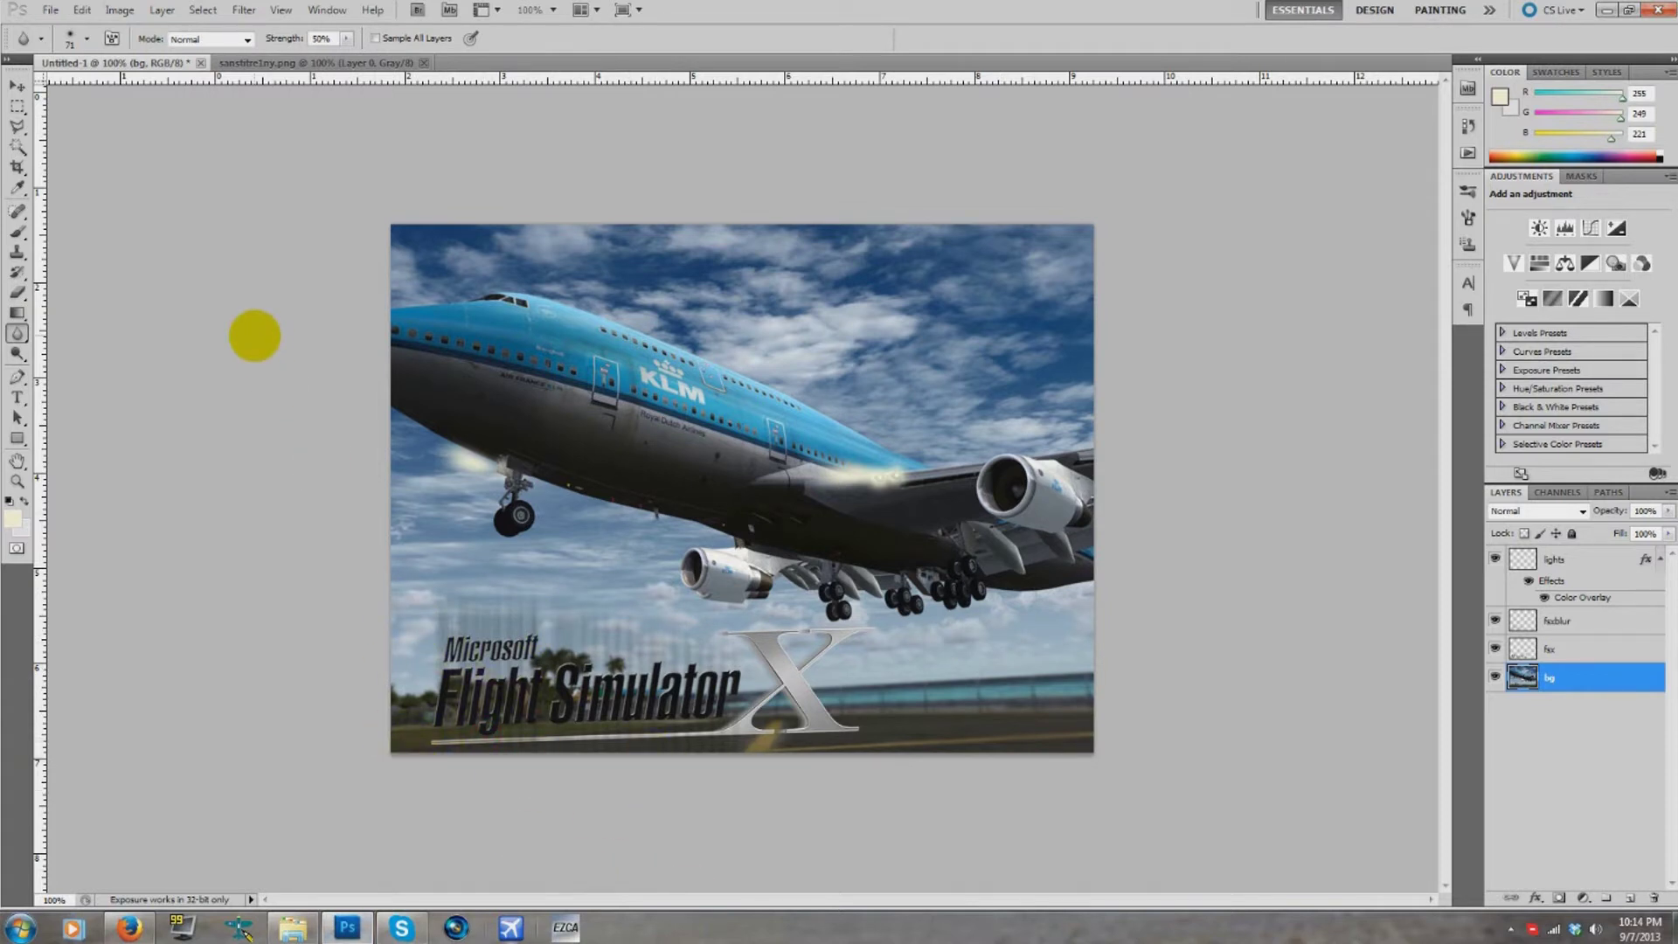
- Reduce the Blur tool's brush size to about 30 px for finer work around the engines
{"action": "left_click", "coordinate": [16, 107]}
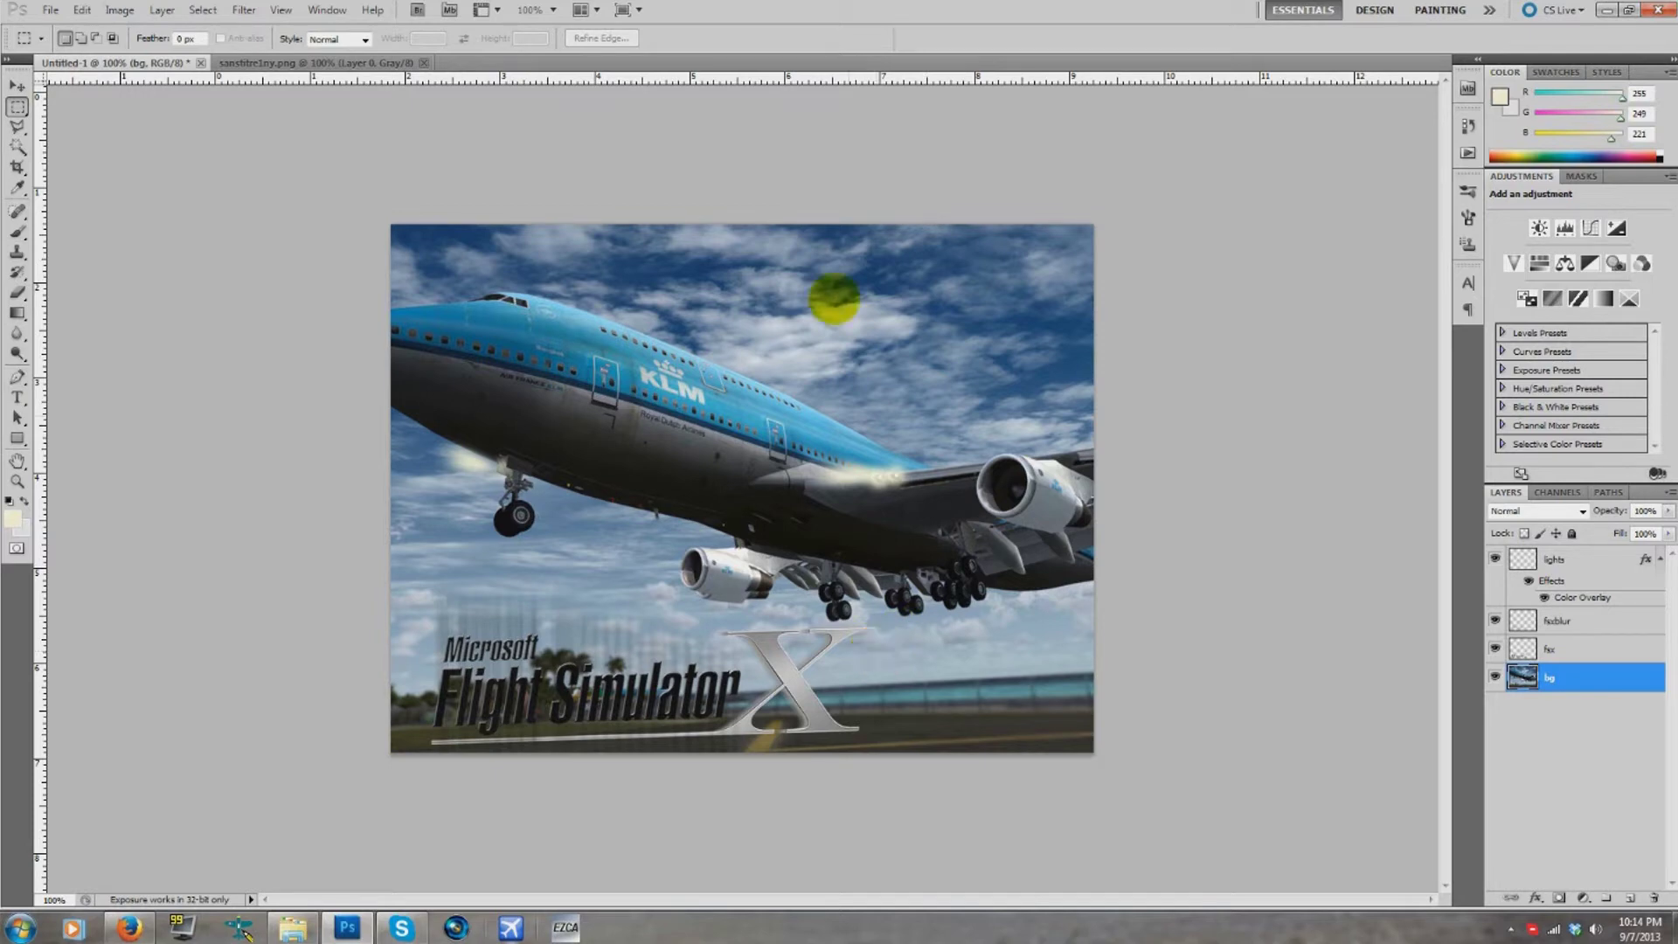
{"action": "left_click", "coordinate": [532, 11]}
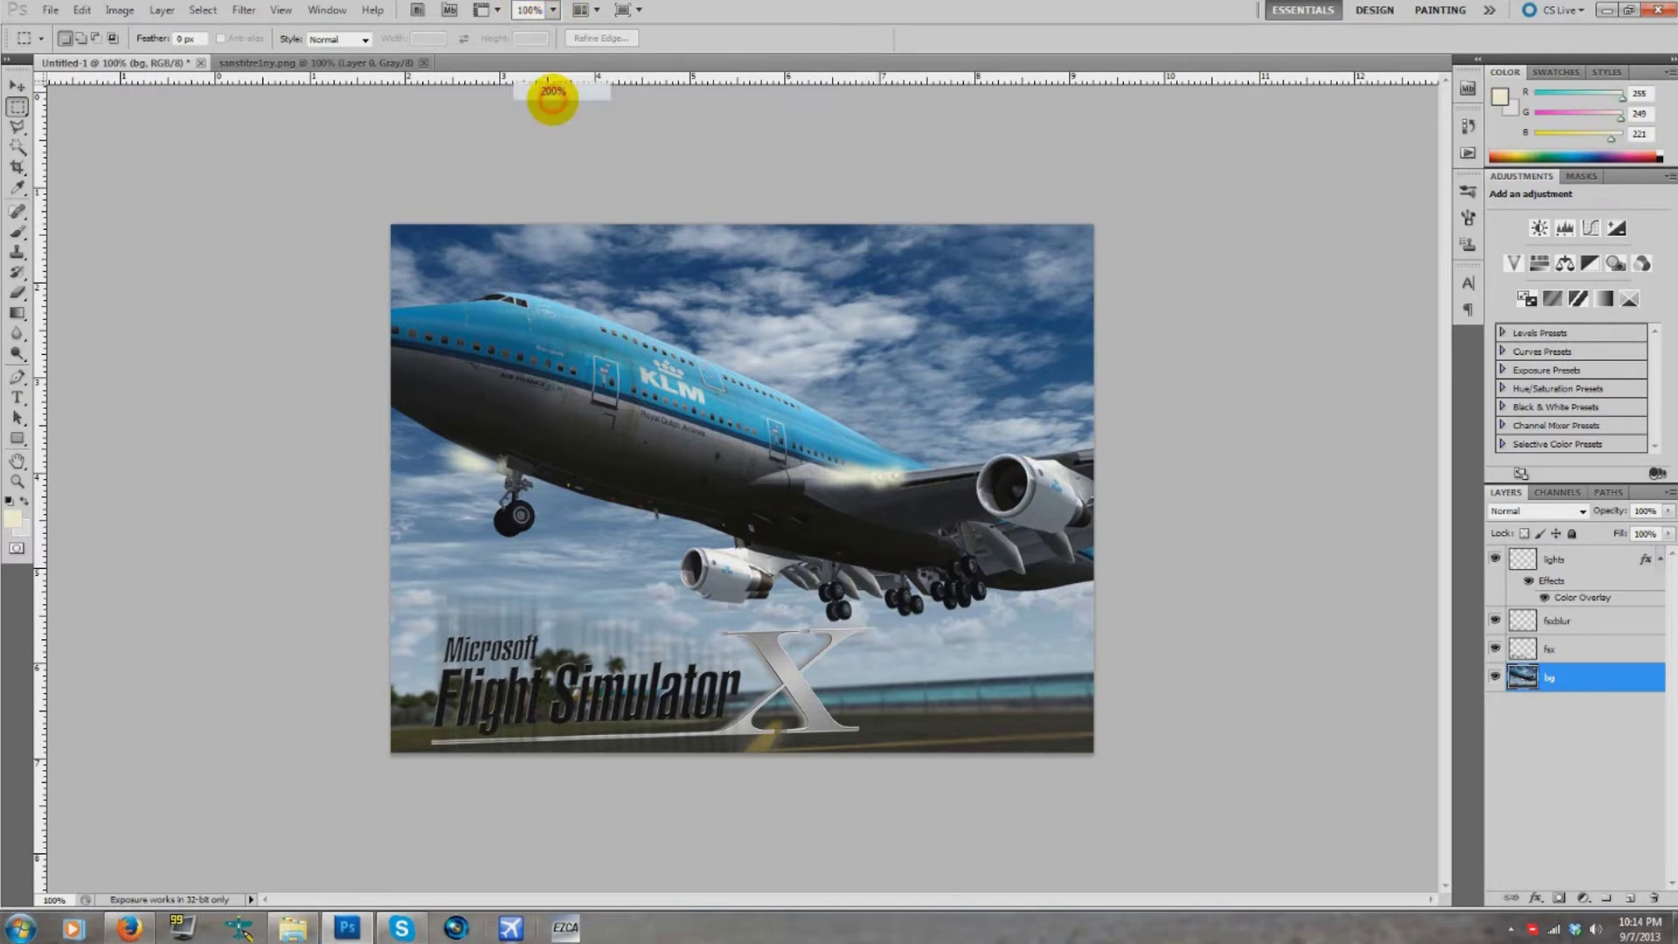
{"action": "left_click", "coordinate": [553, 93]}
{"action": "scroll", "coordinate": [618, 143], "scroll_direction": "down", "scroll_amount": 3}
{"action": "left_click", "coordinate": [16, 332]}
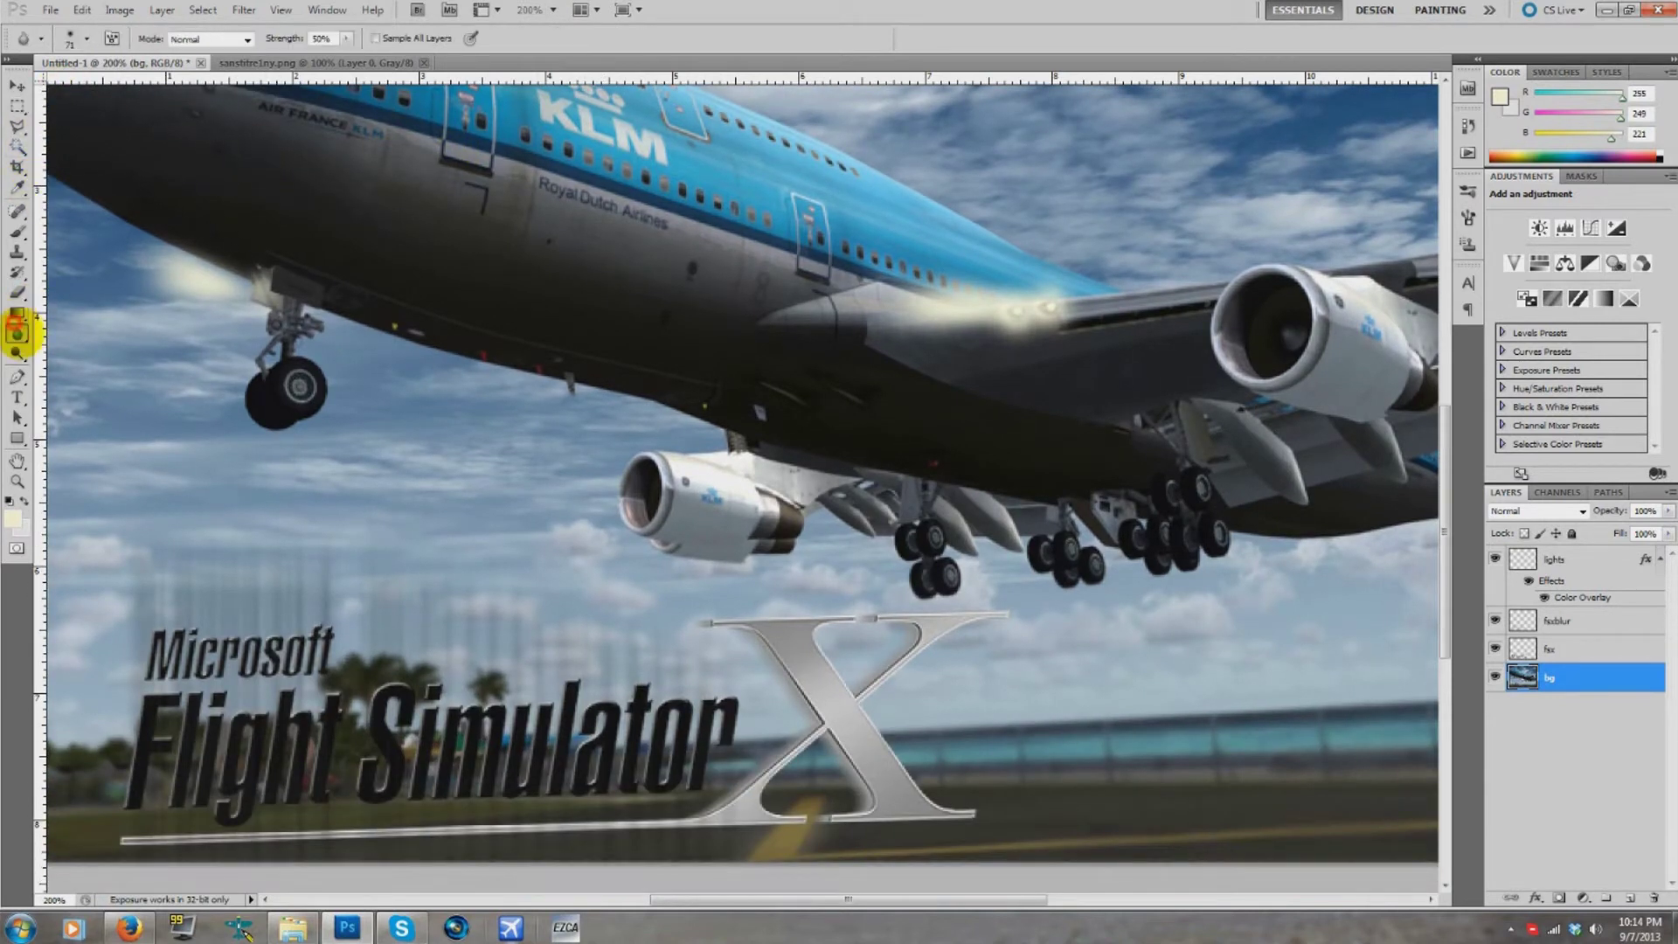
{"action": "left_click", "coordinate": [87, 38]}
{"action": "left_click_drag", "start_coordinate": [82, 86], "coordinate": [58, 87]}
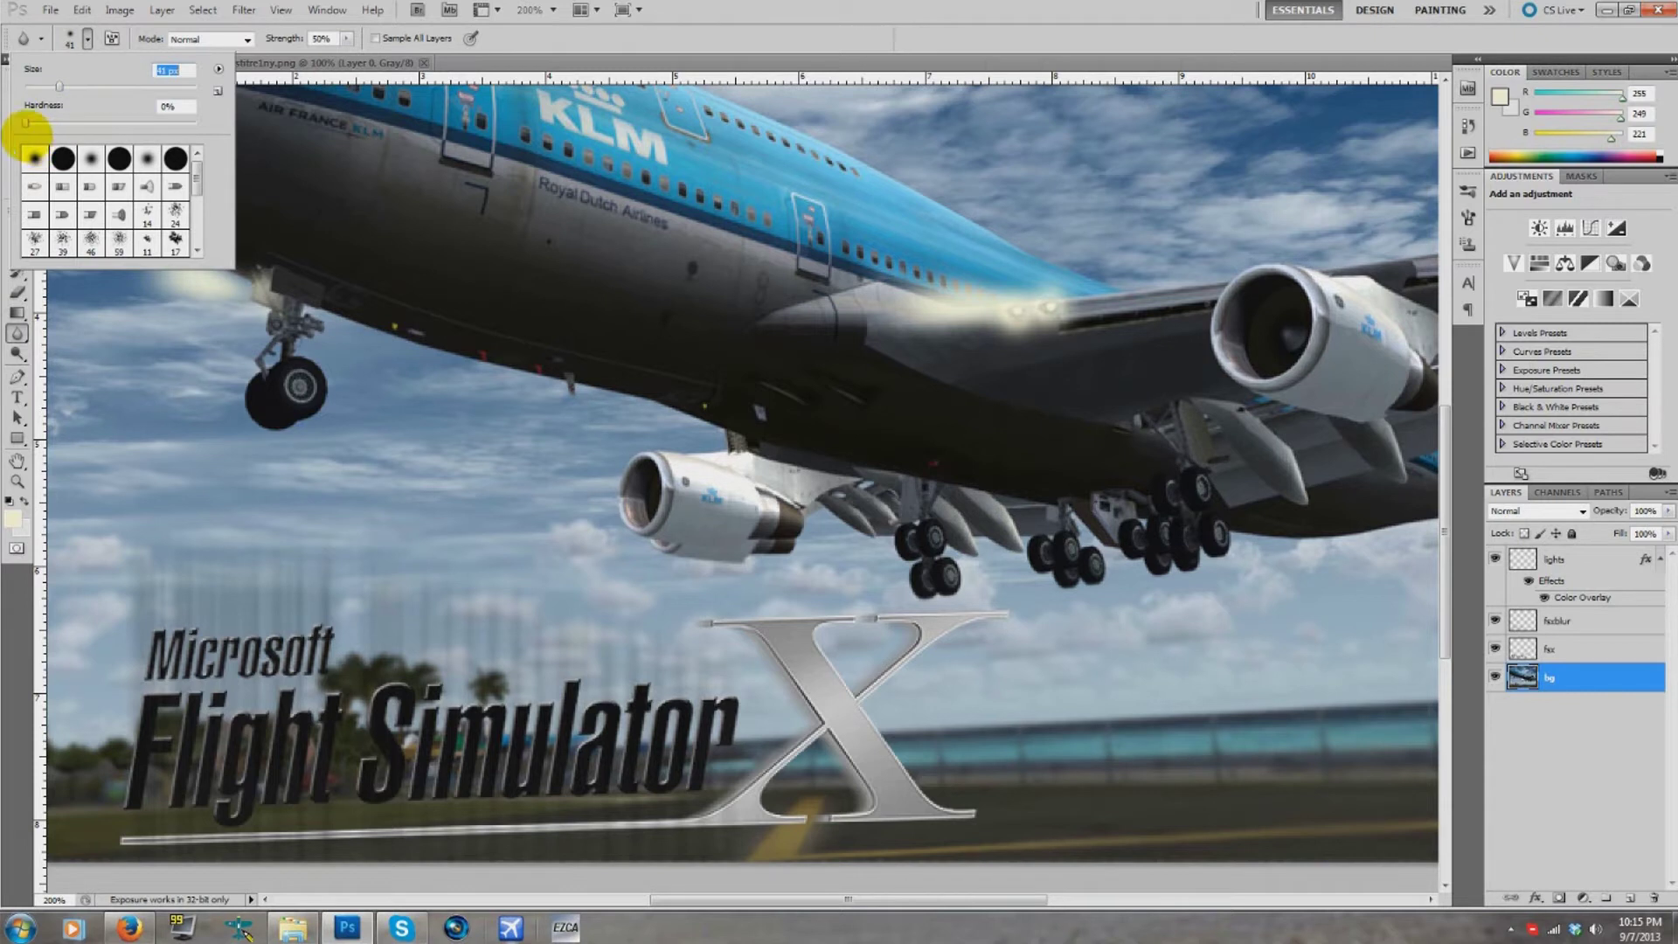
{"action": "left_click_drag", "start_coordinate": [58, 86], "coordinate": [50, 86]}
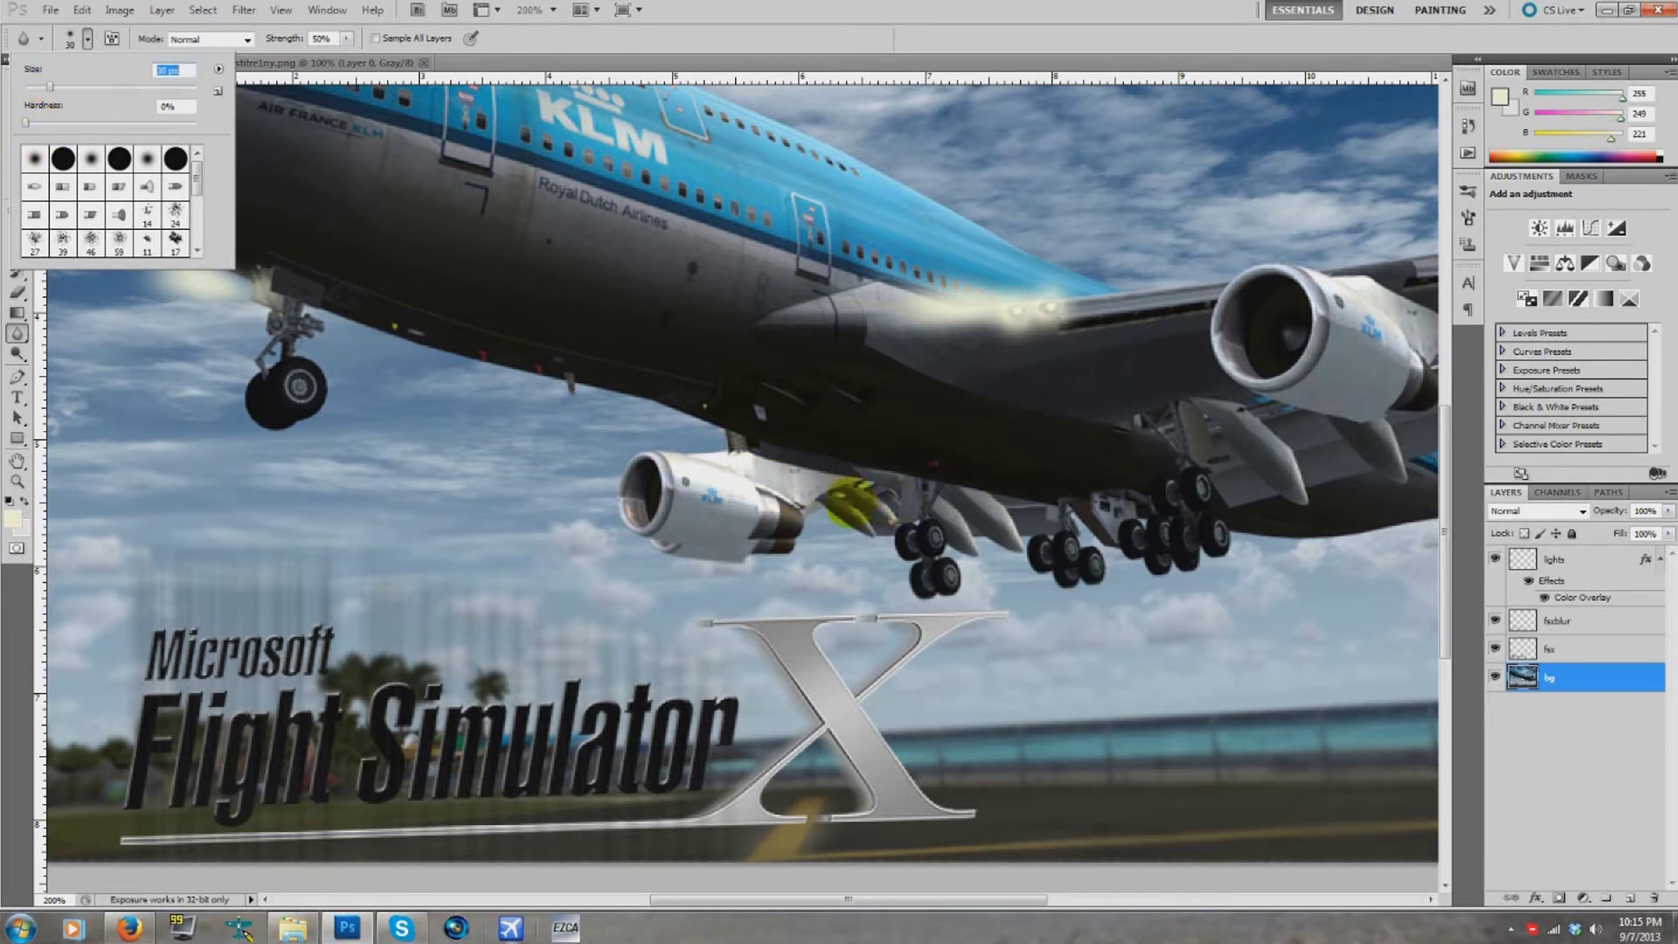
- Blur the areas just behind the far and near engines' exhausts on the bg layer
{"action": "left_click", "coordinate": [837, 533]}
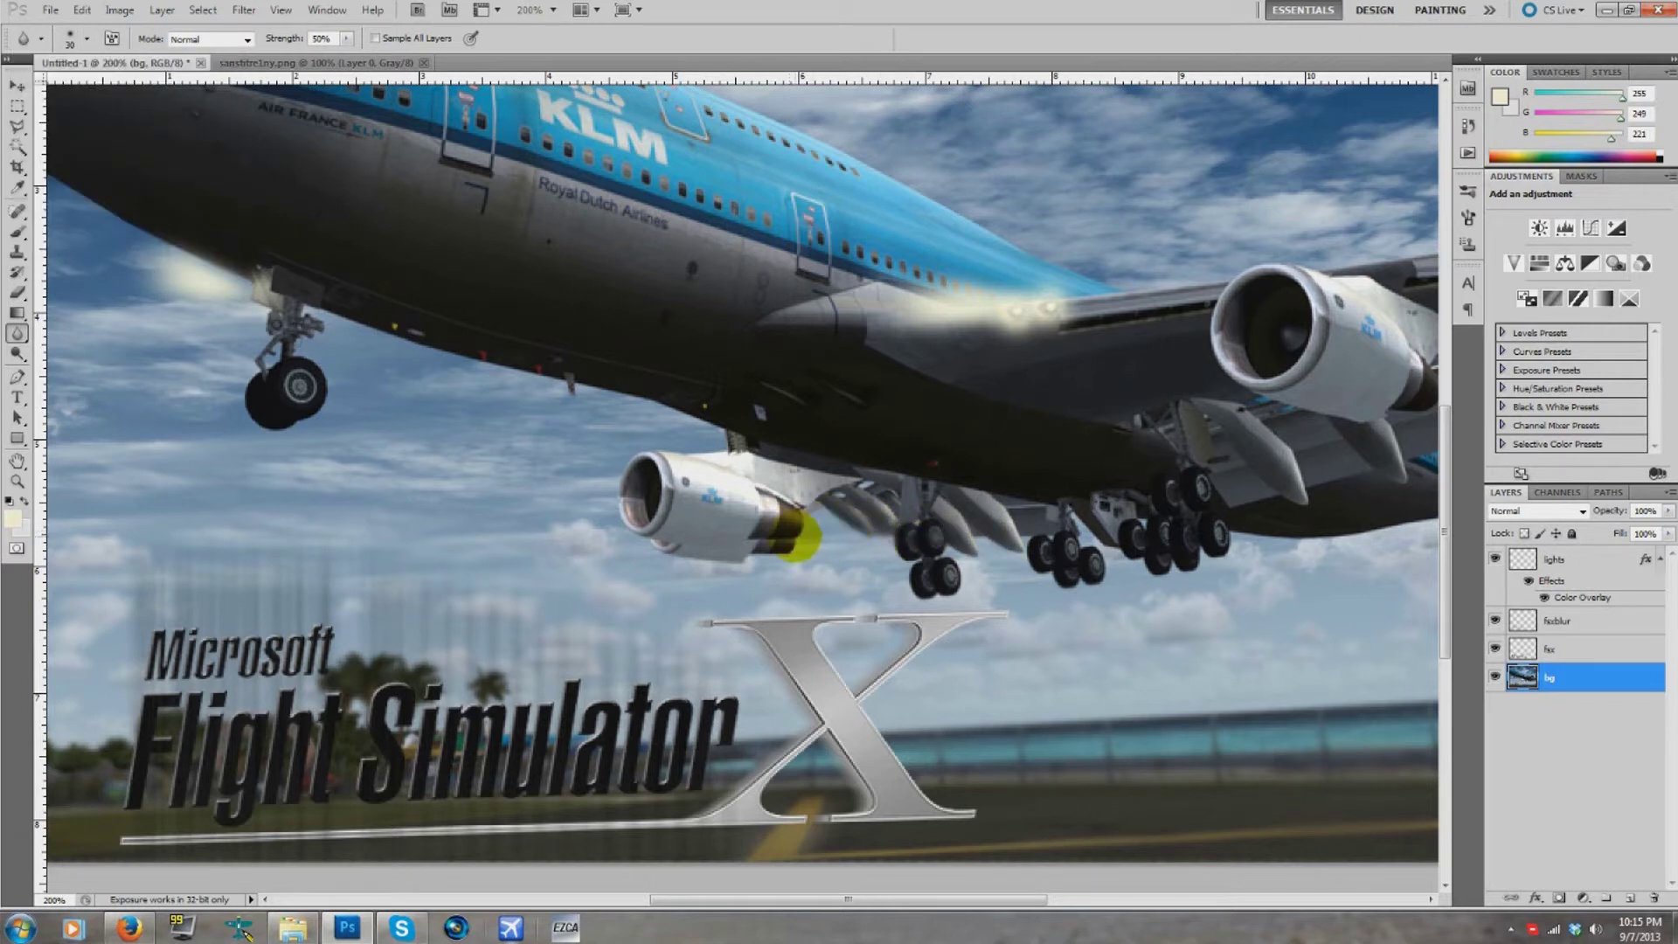
{"action": "mouse_move", "coordinate": [815, 522]}
{"action": "left_mouse_down"}
{"action": "mouse_move", "coordinate": [858, 538]}
{"action": "mouse_move", "coordinate": [829, 531]}
{"action": "mouse_move", "coordinate": [897, 519]}
{"action": "mouse_move", "coordinate": [823, 527]}
{"action": "mouse_move", "coordinate": [870, 549]}
{"action": "mouse_move", "coordinate": [841, 546]}
{"action": "mouse_move", "coordinate": [904, 539]}
{"action": "mouse_move", "coordinate": [802, 547]}
{"action": "mouse_move", "coordinate": [909, 533]}
{"action": "left_mouse_up"}
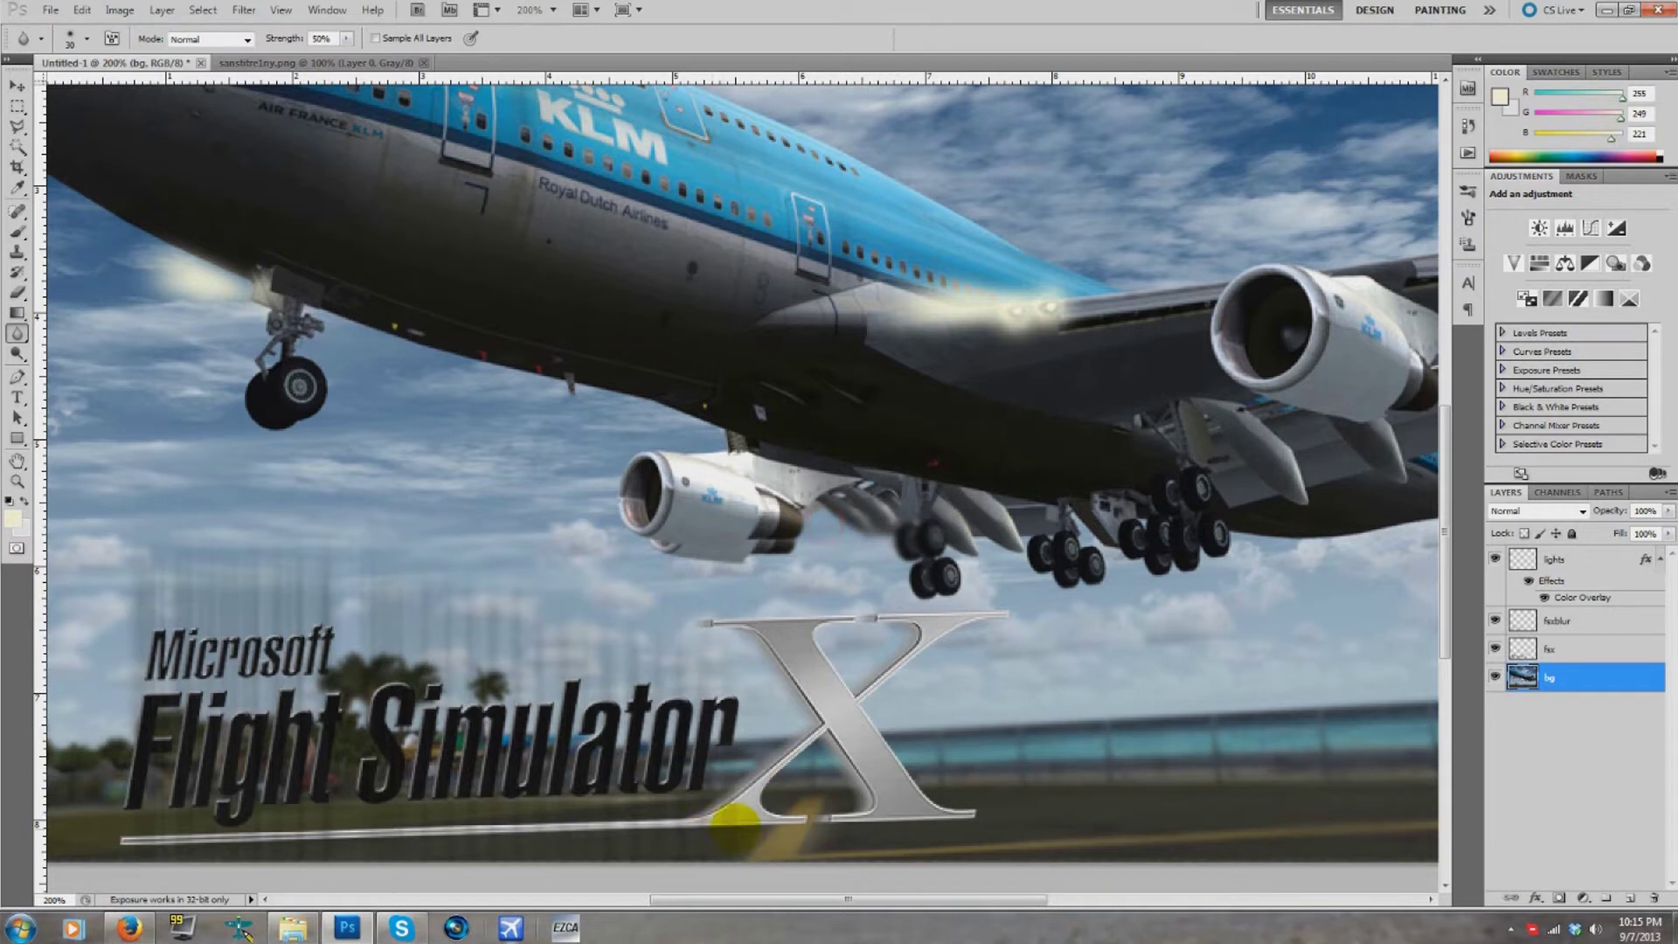
{"action": "left_click_drag", "start_coordinate": [737, 898], "coordinate": [923, 898]}
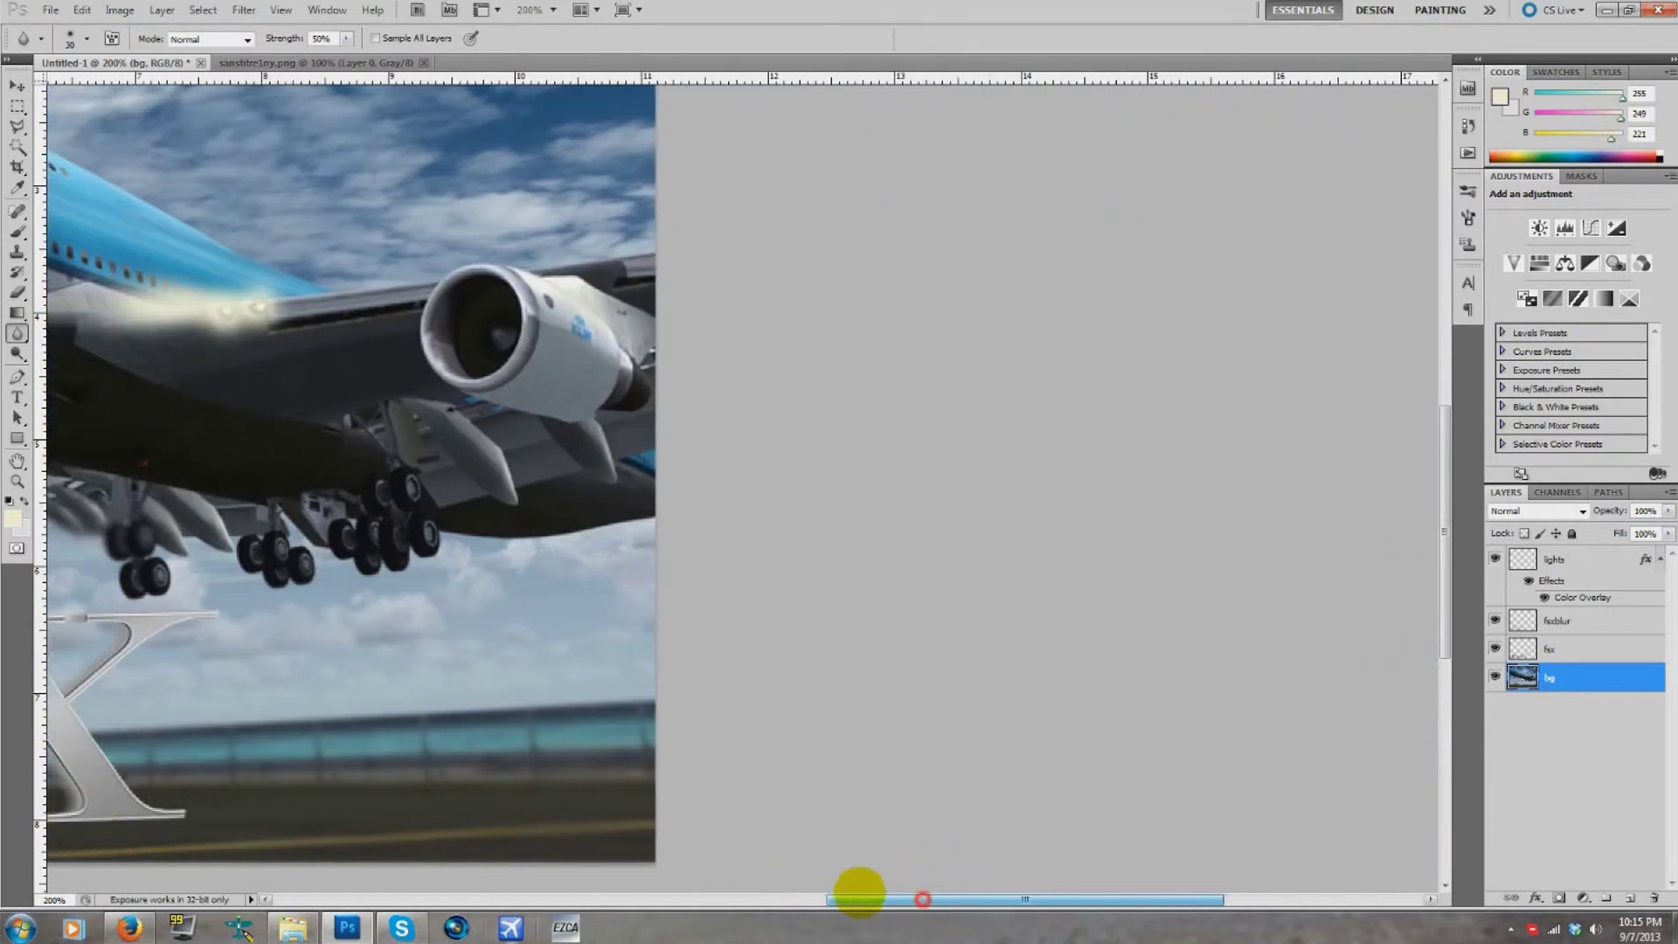
{"action": "left_click", "coordinate": [817, 388]}
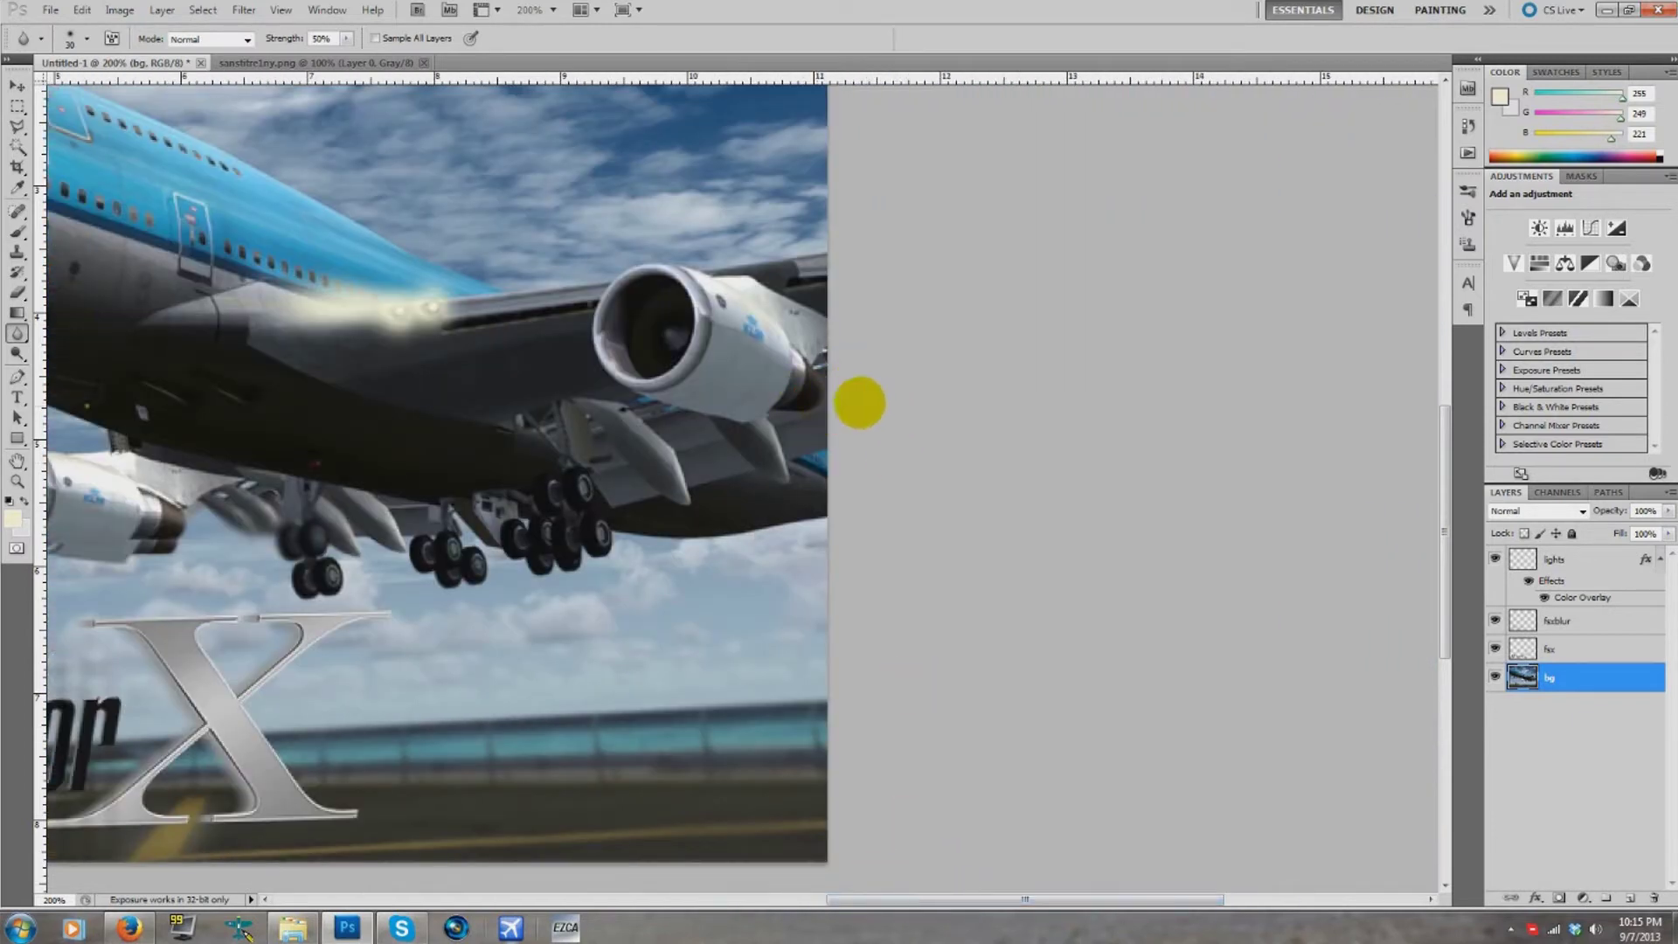
{"action": "left_click", "coordinate": [806, 409]}
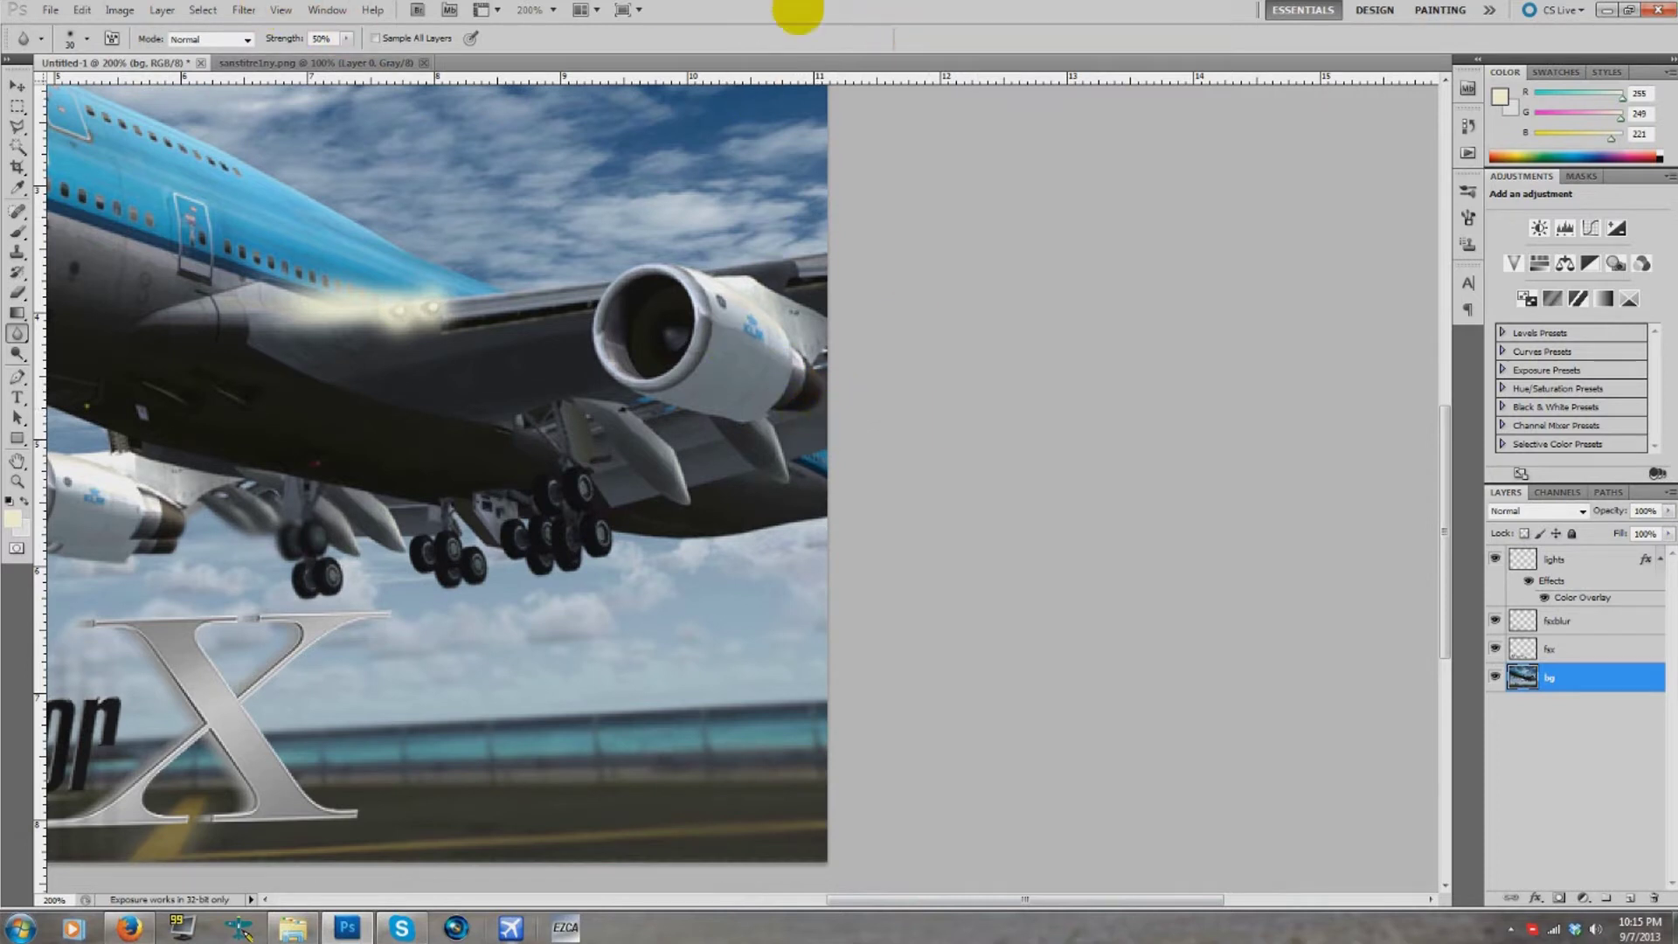
- Outline a rounded patch of cloudy sky above the wing with the Pen tool and convert the path into a selection
{"action": "left_click", "coordinate": [553, 10]}
{"action": "left_click", "coordinate": [551, 52]}
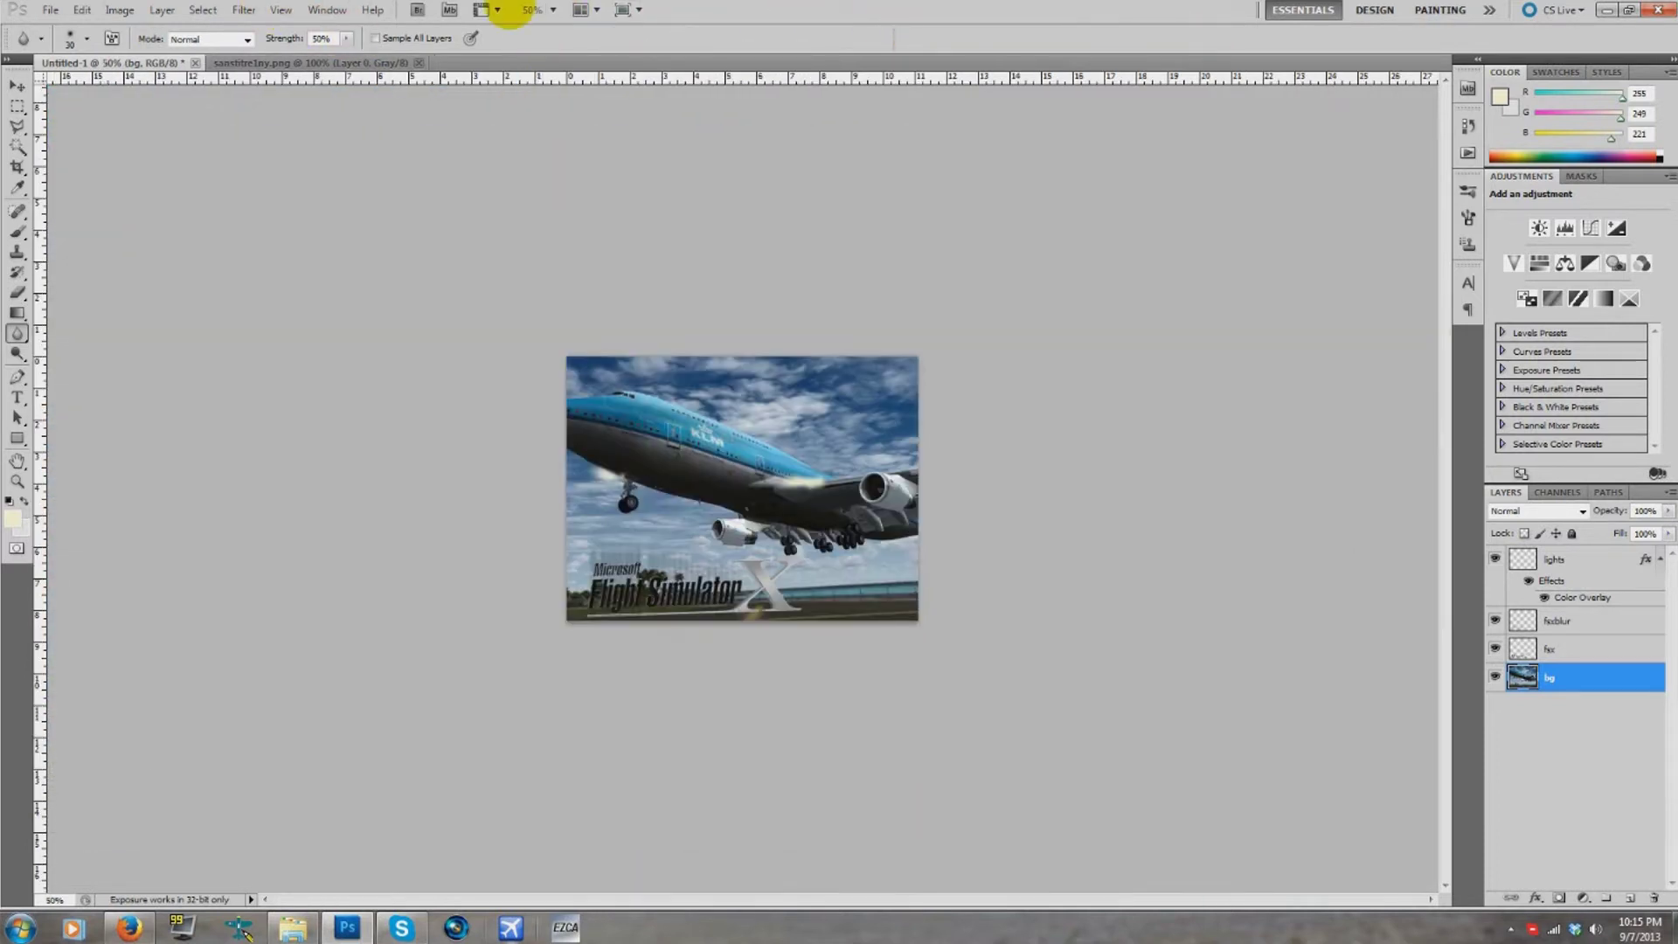
{"action": "left_click", "coordinate": [554, 10]}
{"action": "left_click", "coordinate": [552, 68]}
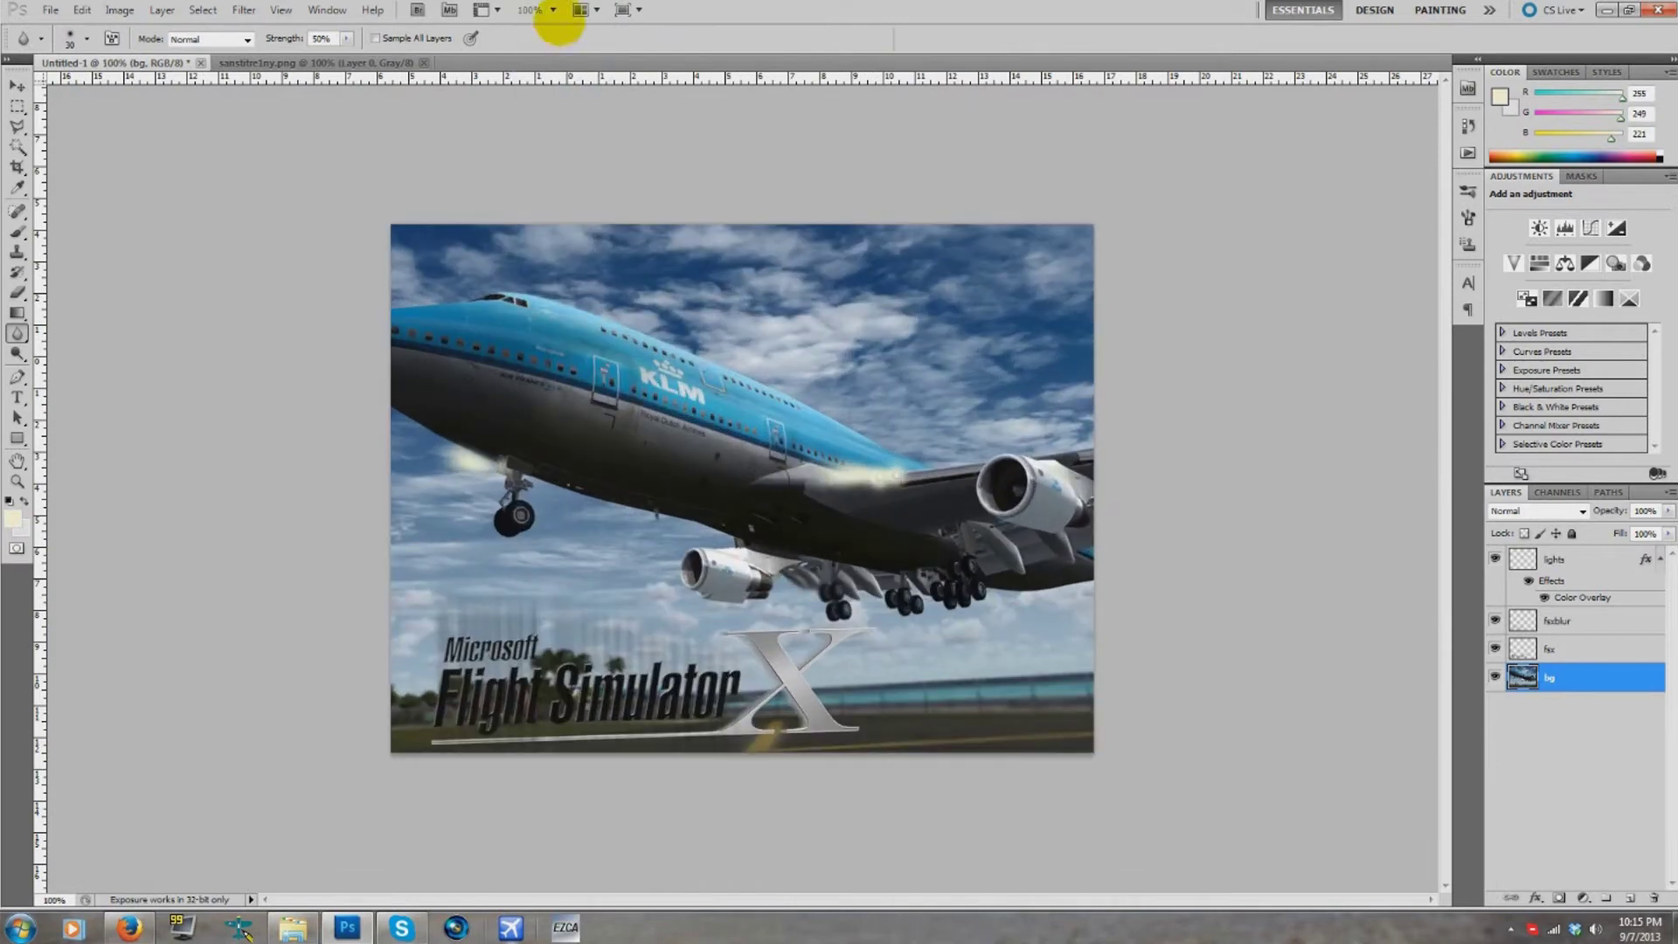
{"action": "left_click", "coordinate": [553, 10]}
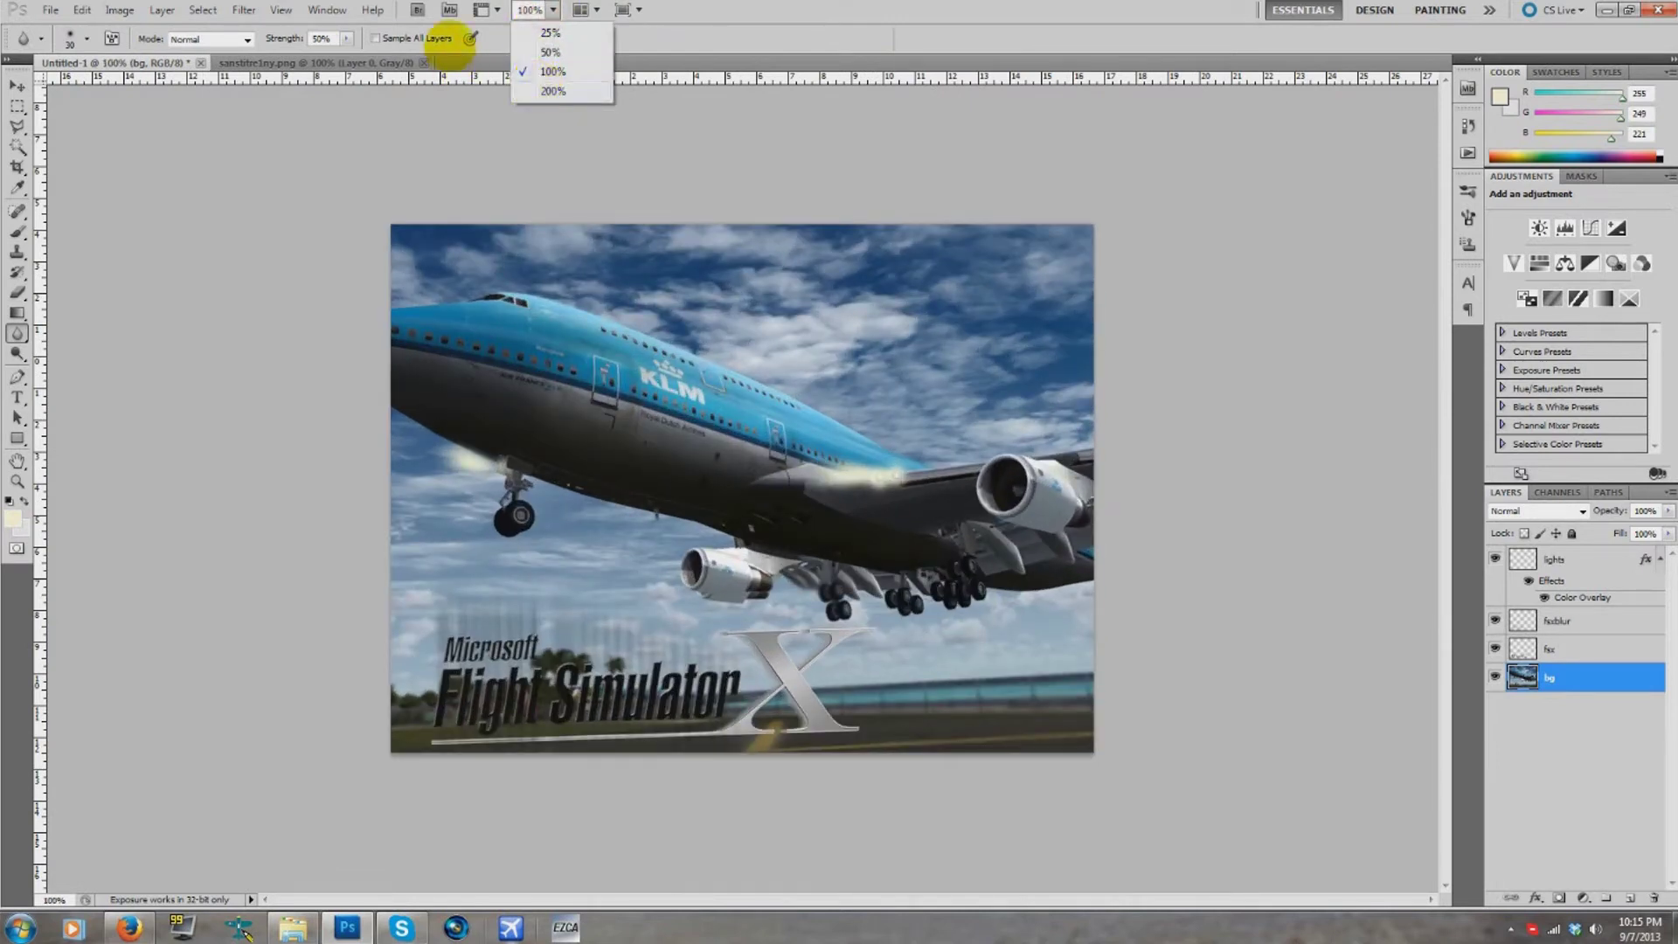
{"action": "left_click", "coordinate": [16, 377]}
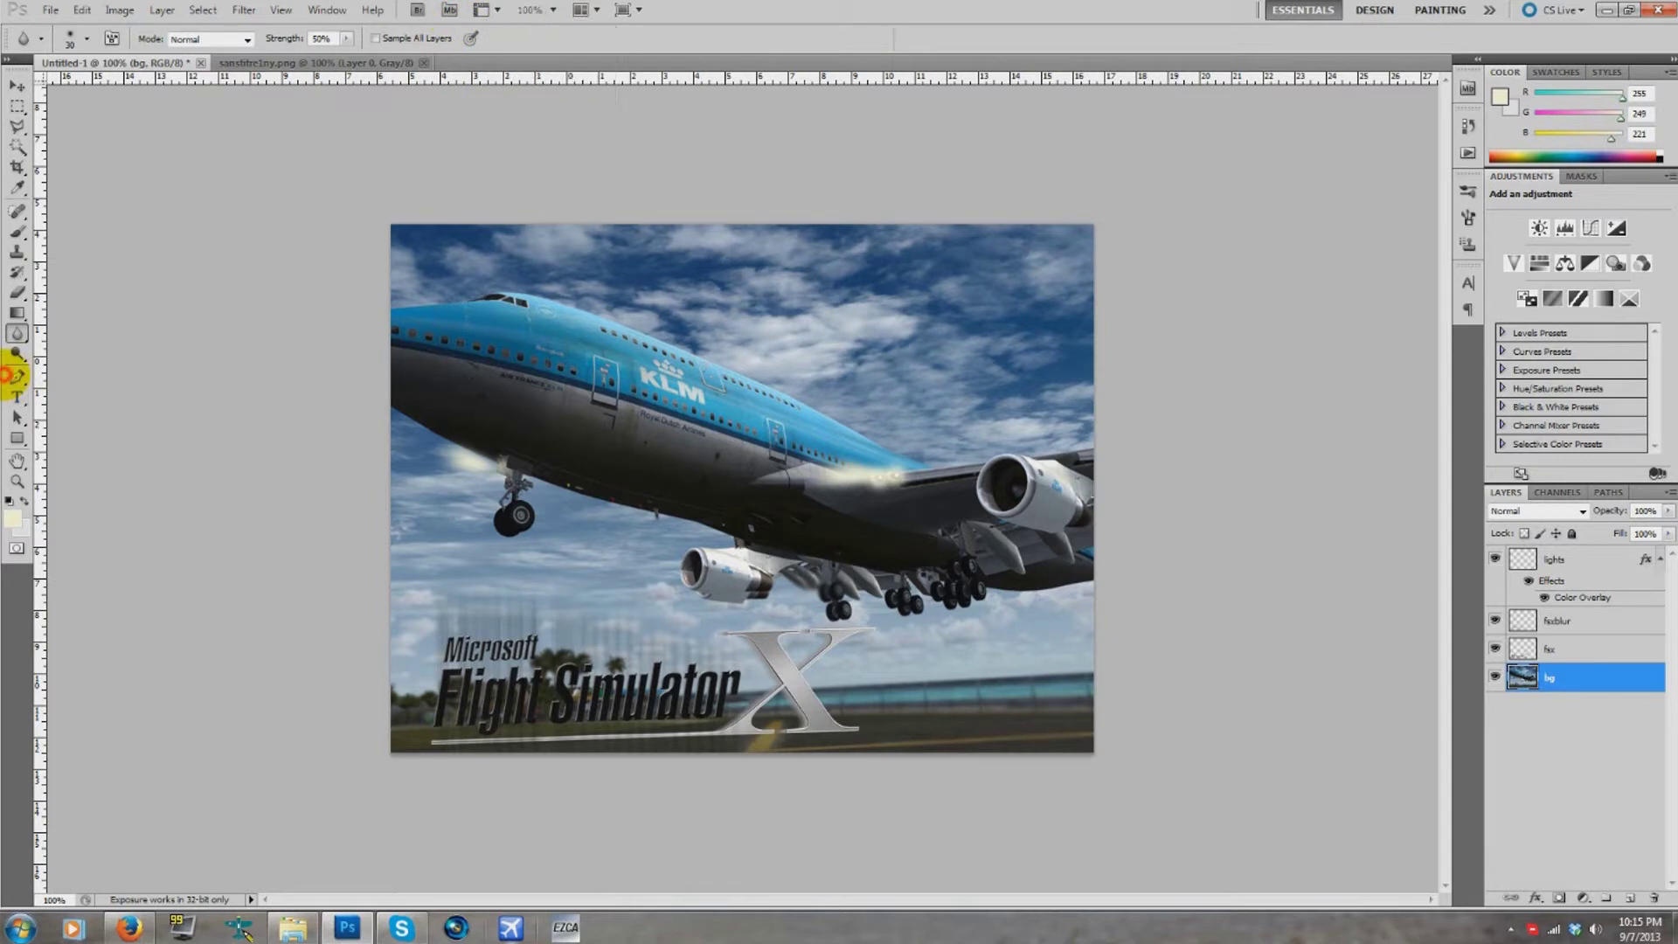
{"action": "left_click", "coordinate": [982, 315]}
{"action": "left_click", "coordinate": [888, 259]}
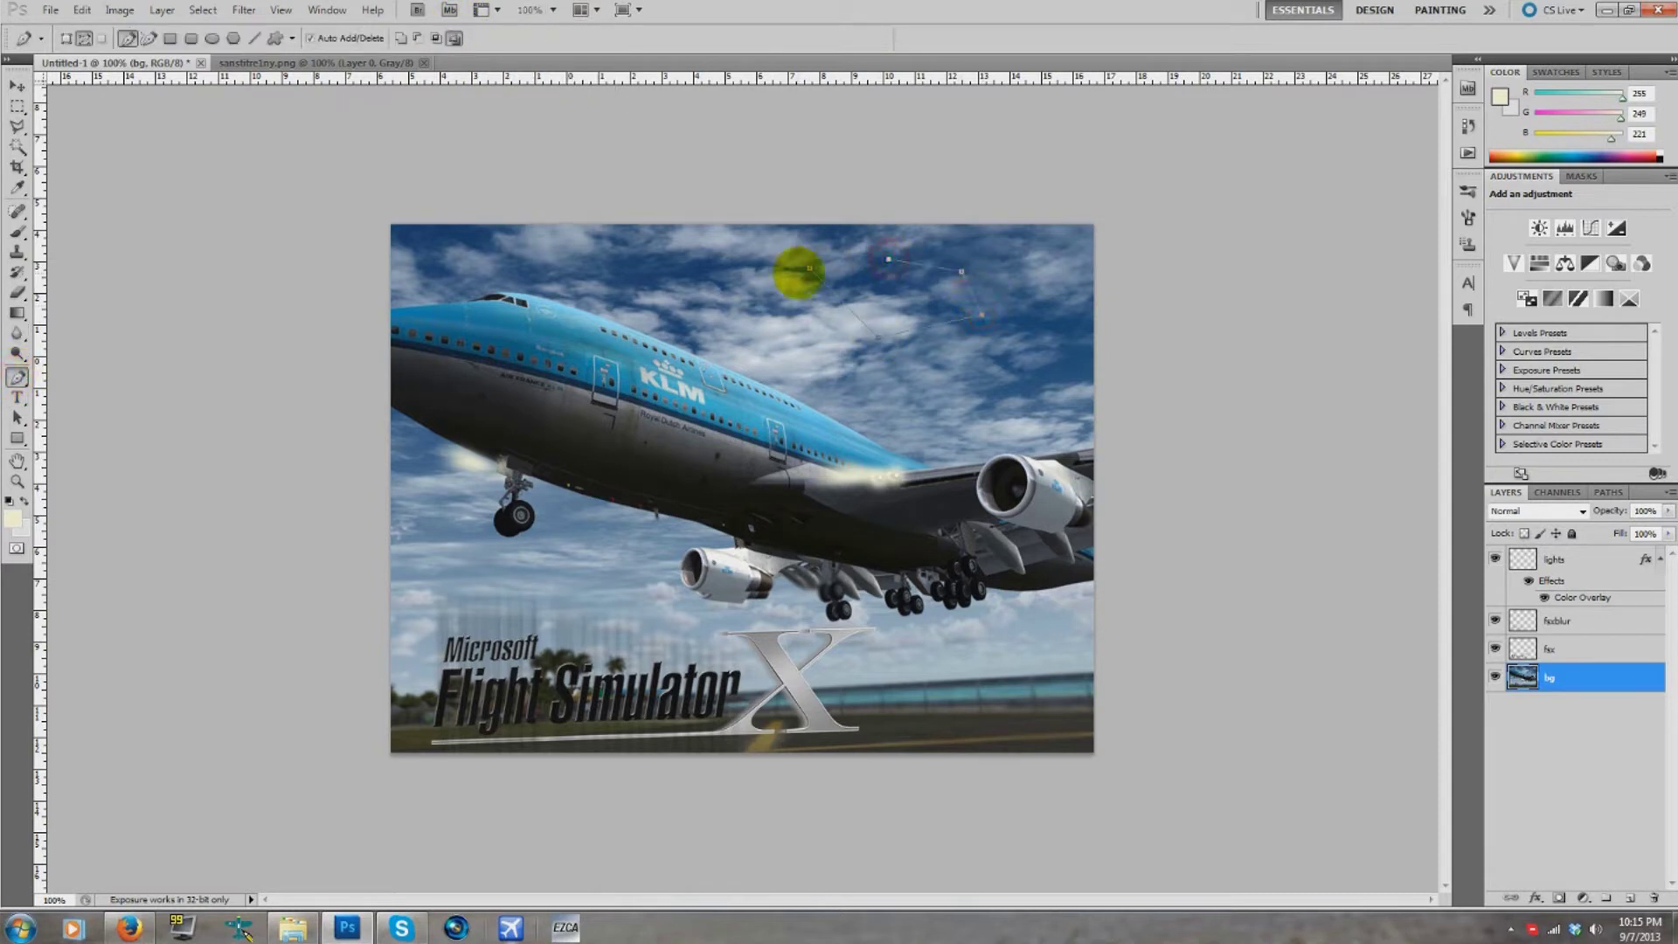
{"action": "right_click", "coordinate": [885, 274]}
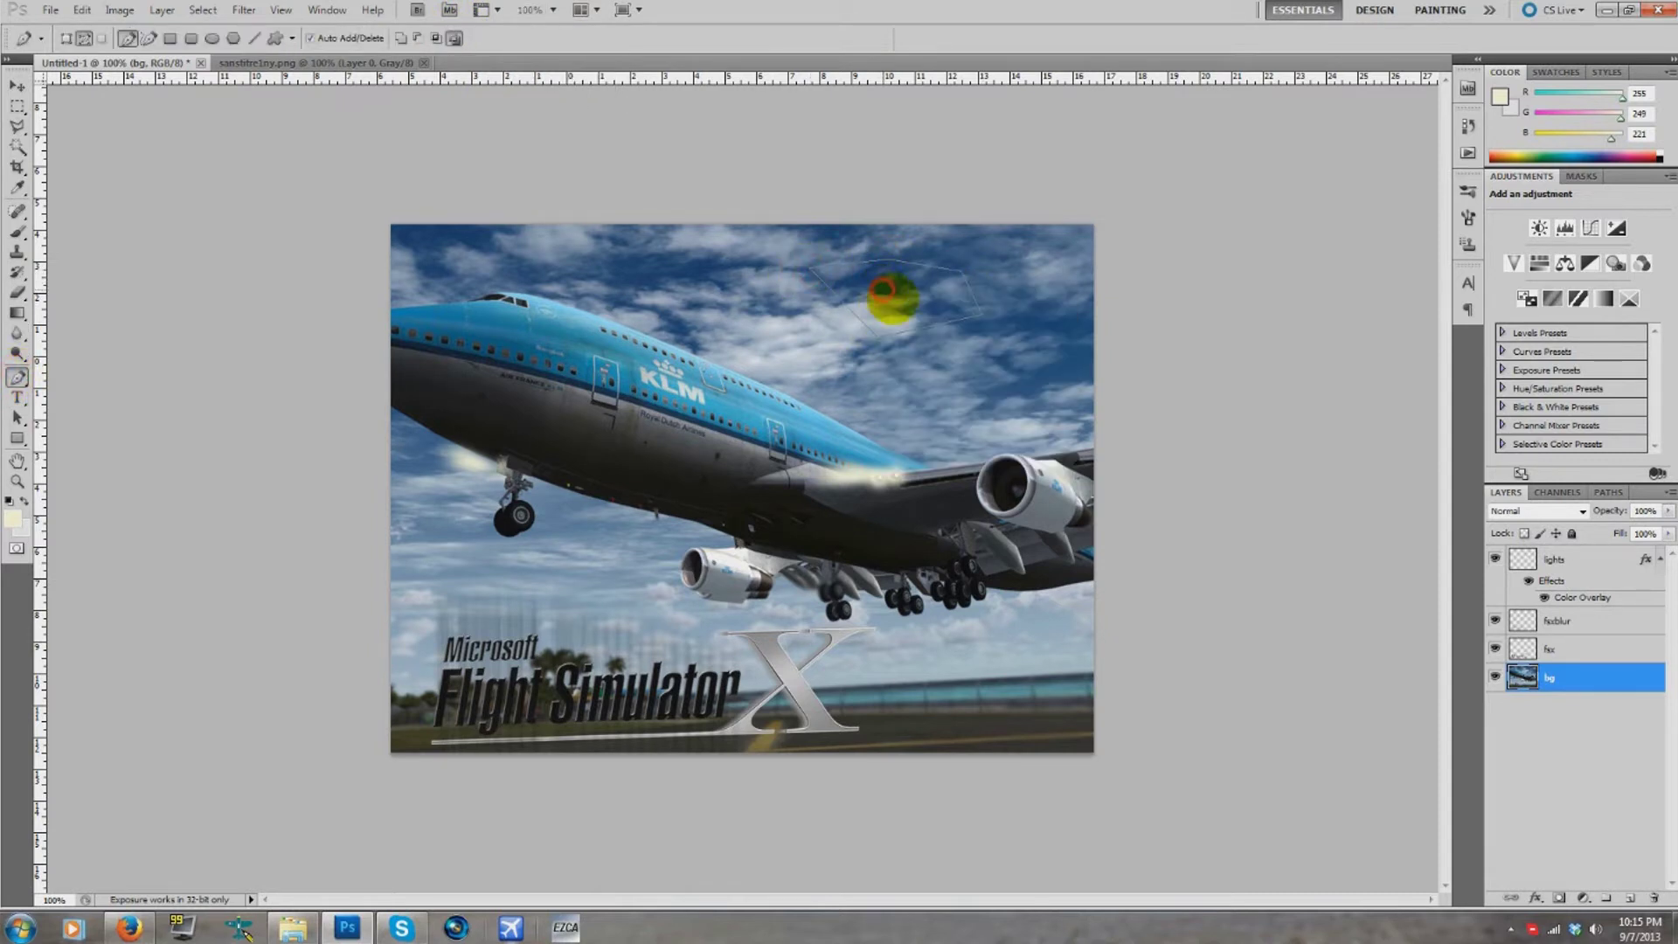
{"action": "right_click", "coordinate": [906, 320]}
{"action": "left_click", "coordinate": [972, 402]}
{"action": "left_click", "coordinate": [926, 262]}
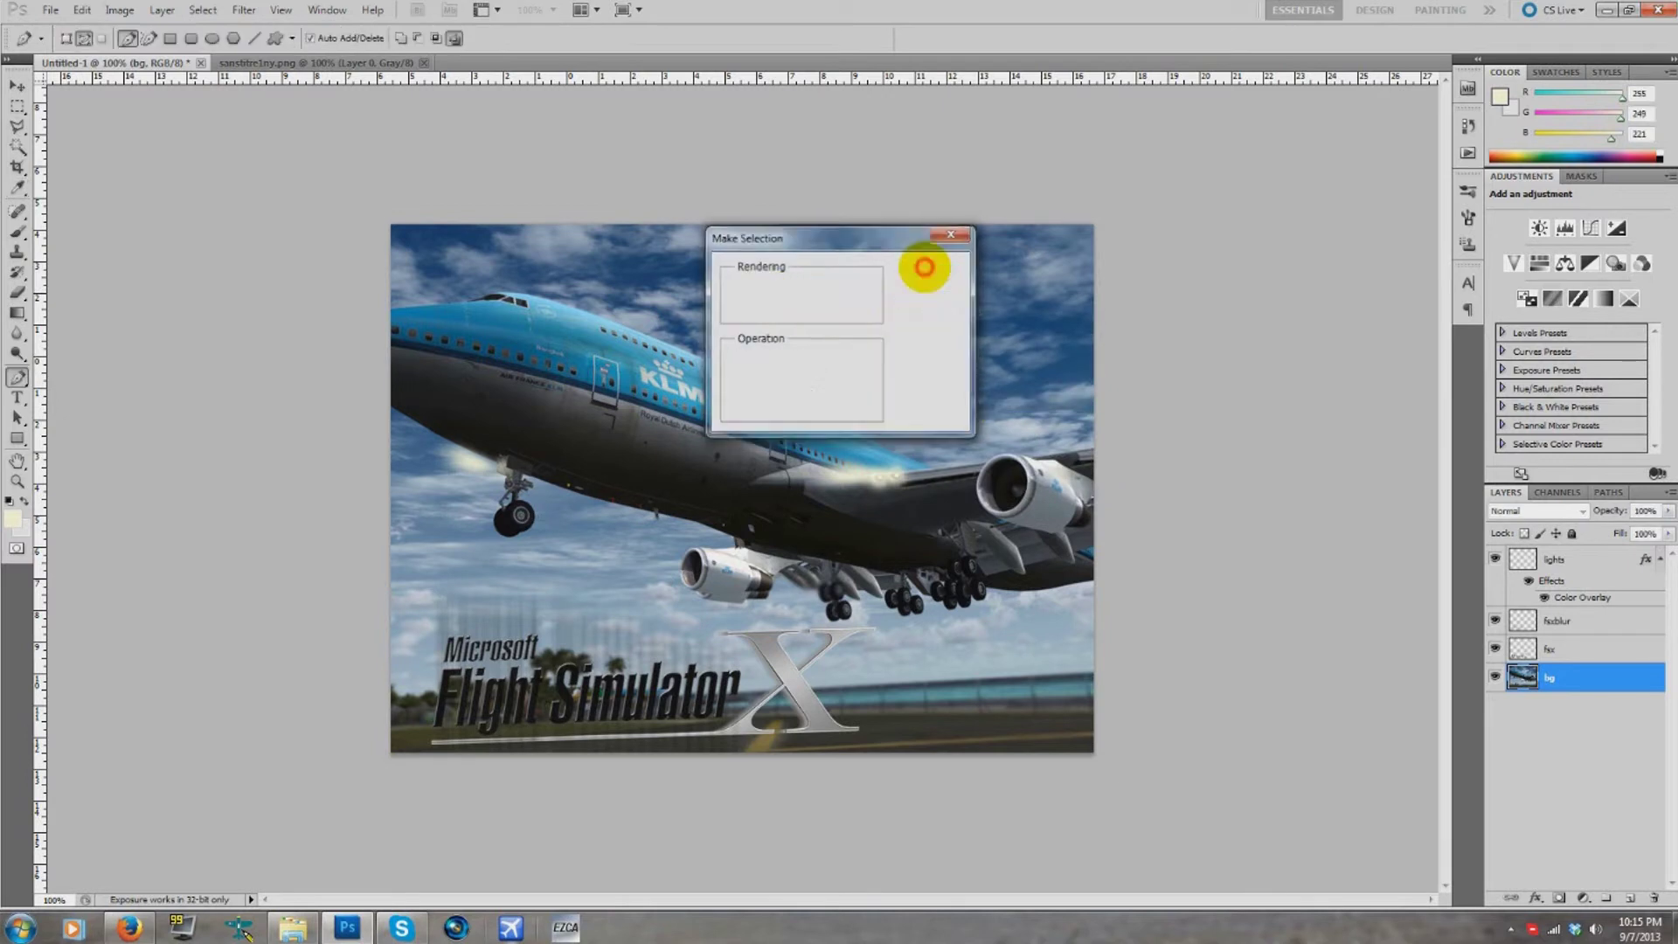
- Apply a Medium-size Ripple filter to the selected patch of sky above the wing on the bg layer
{"action": "left_click", "coordinate": [244, 9]}
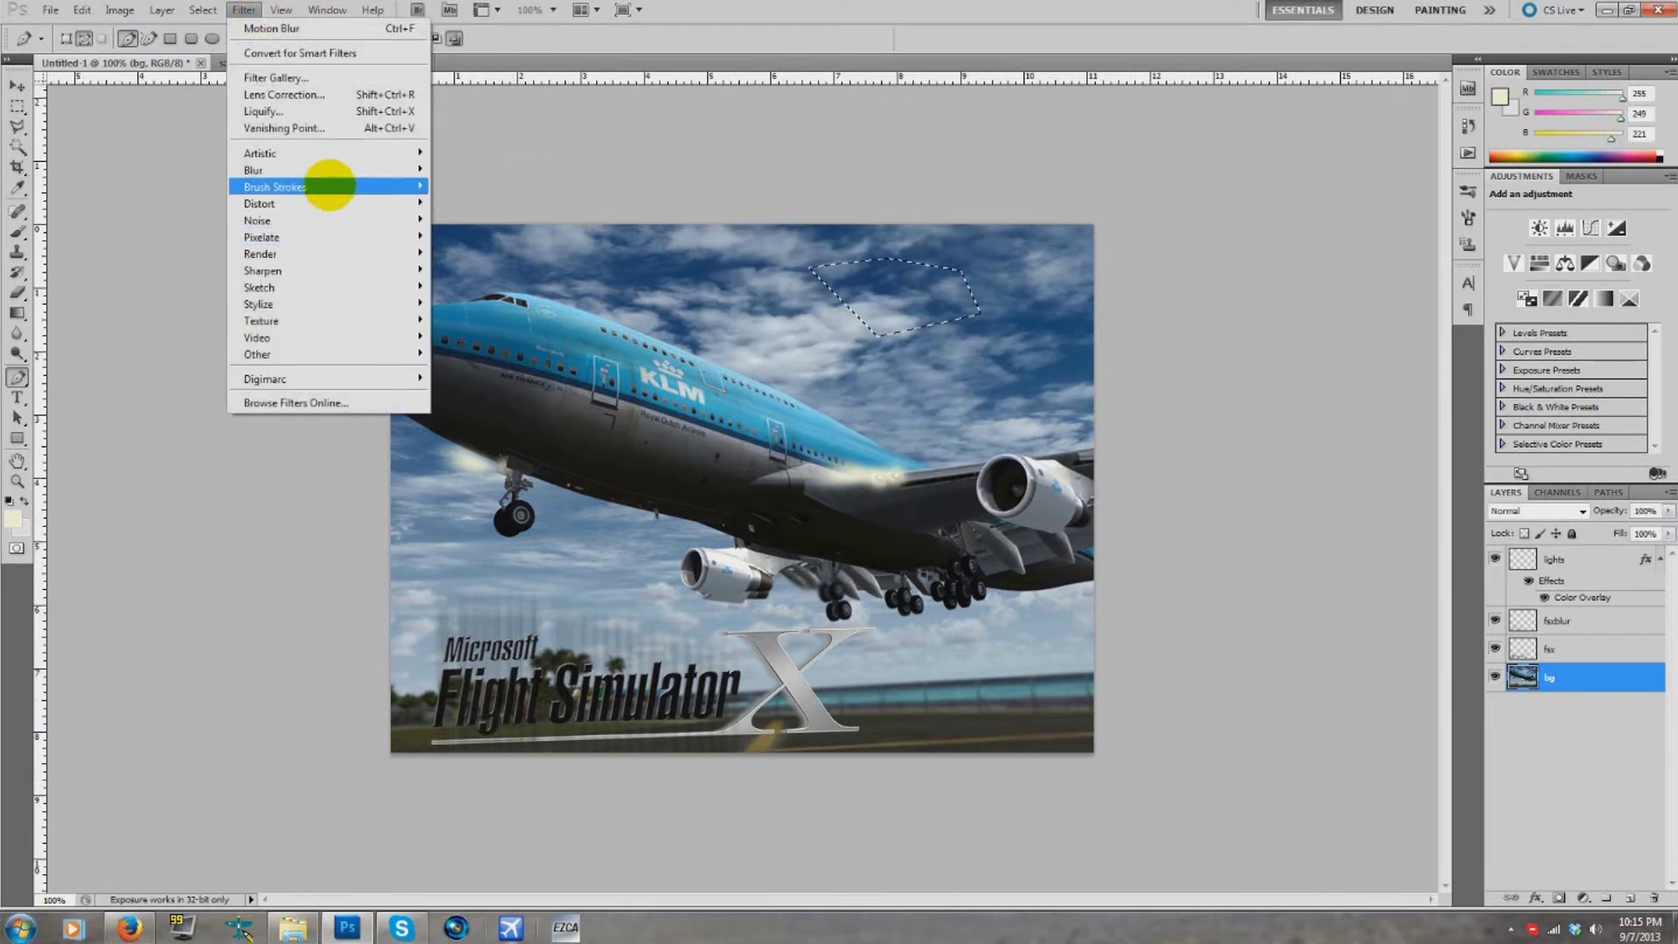
{"action": "mouse_move", "coordinate": [332, 175]}
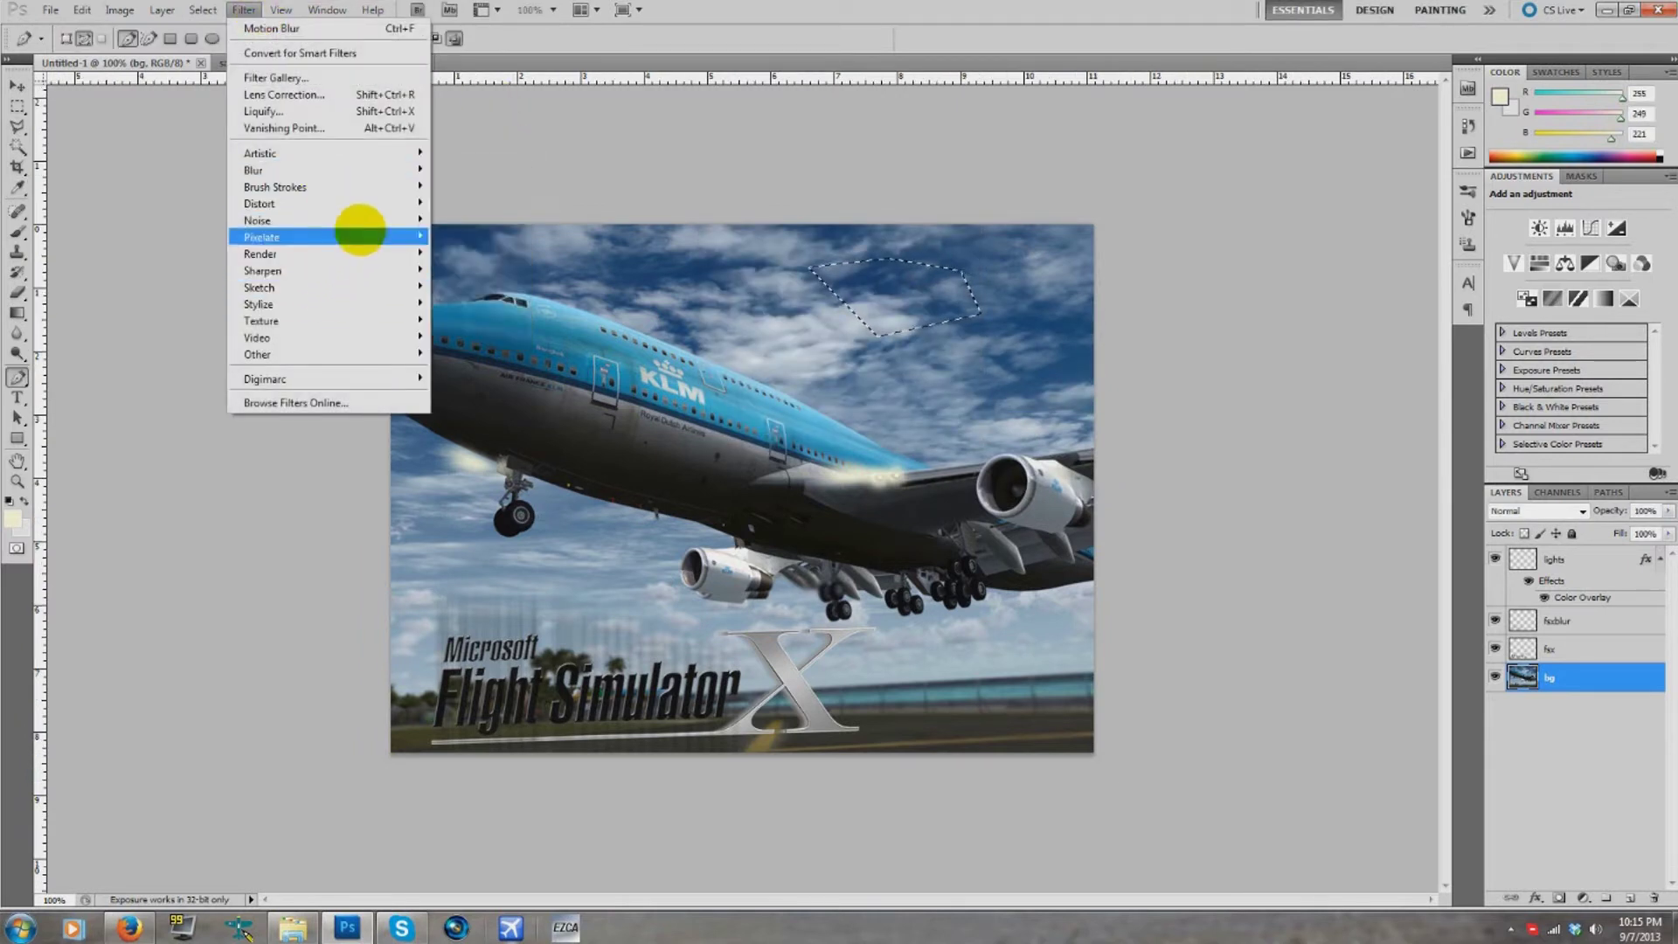
{"action": "mouse_move", "coordinate": [383, 203]}
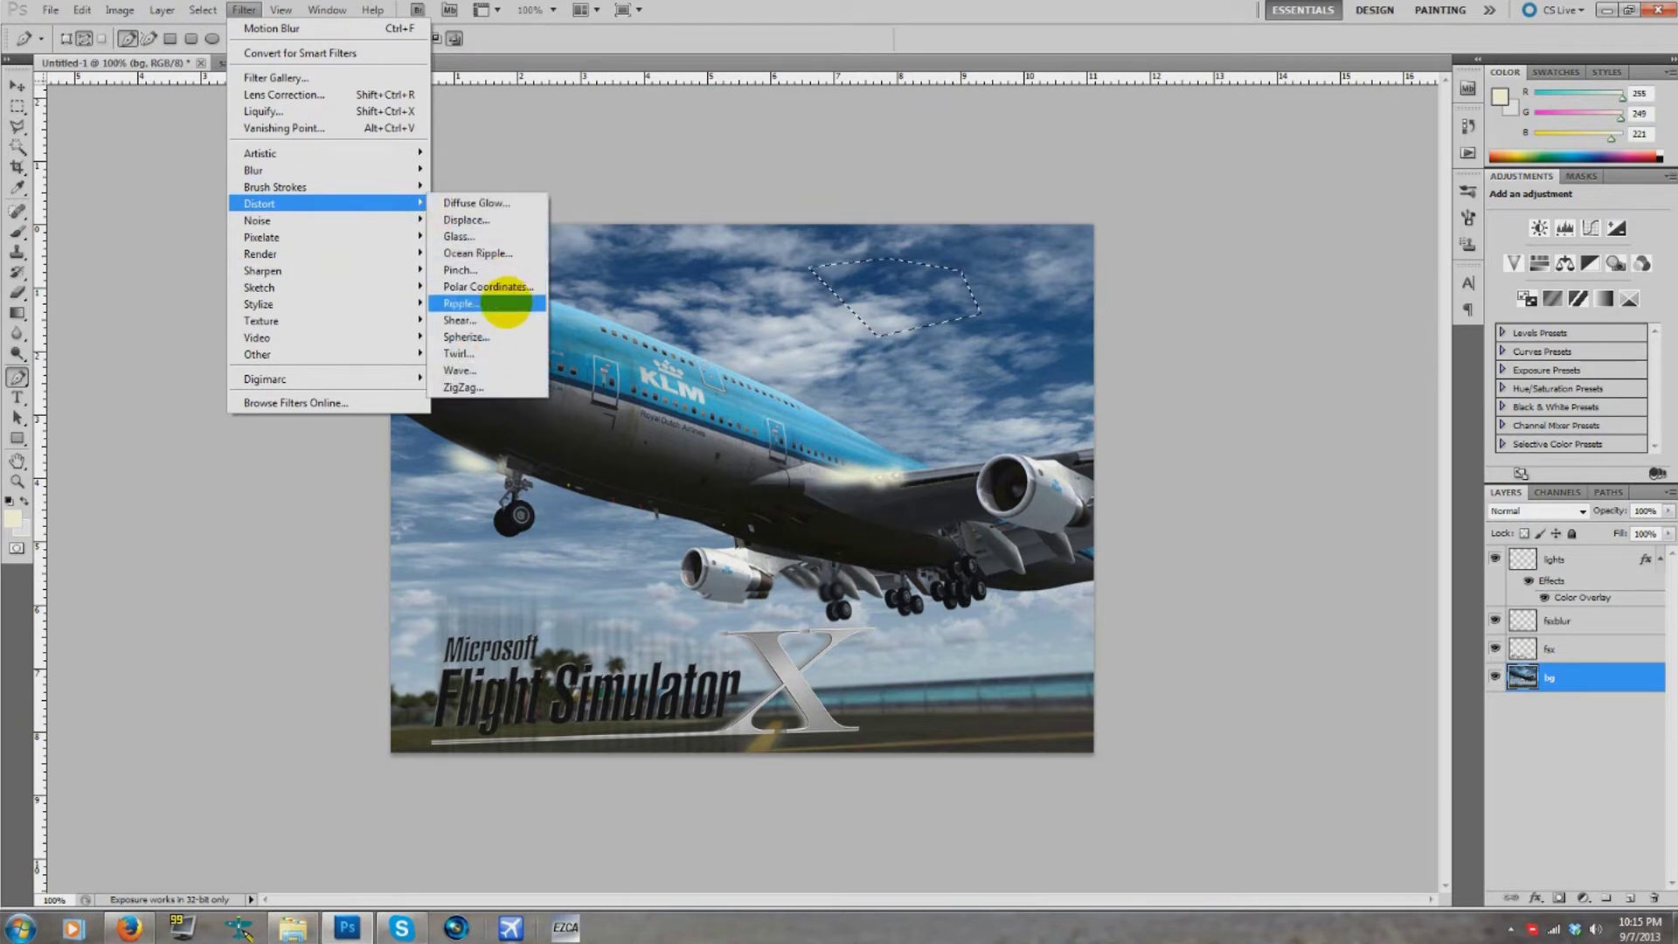
{"action": "left_click", "coordinate": [504, 302]}
{"action": "left_click_drag", "start_coordinate": [892, 189], "coordinate": [1080, 189]}
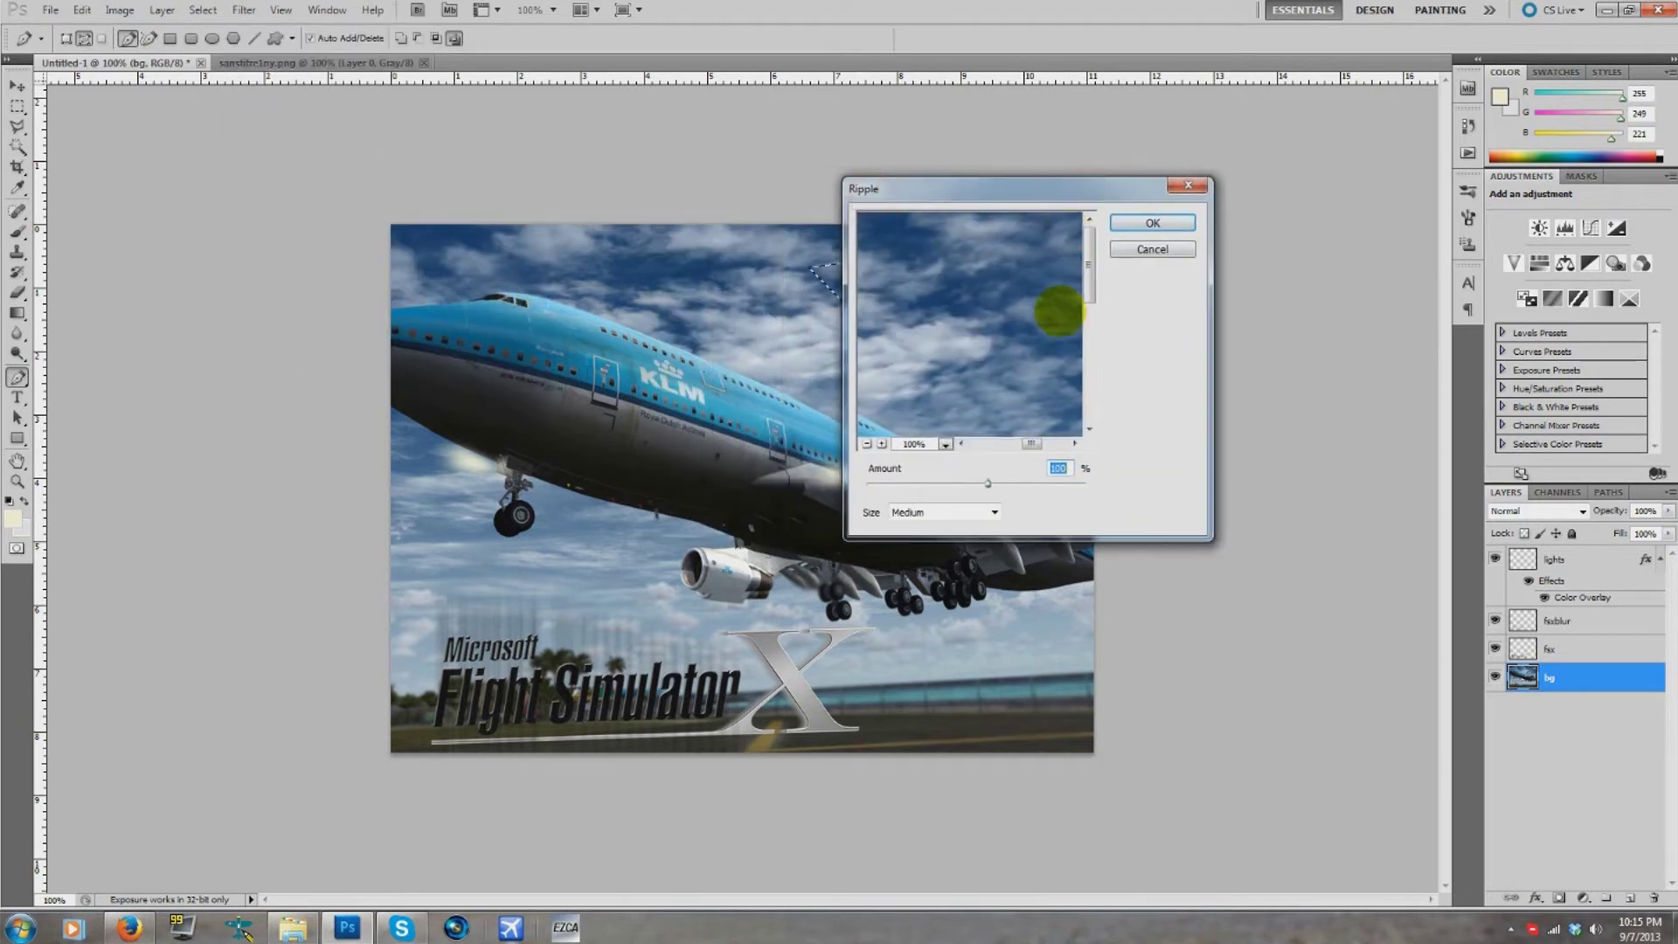
{"action": "left_click_drag", "start_coordinate": [987, 484], "coordinate": [1015, 483]}
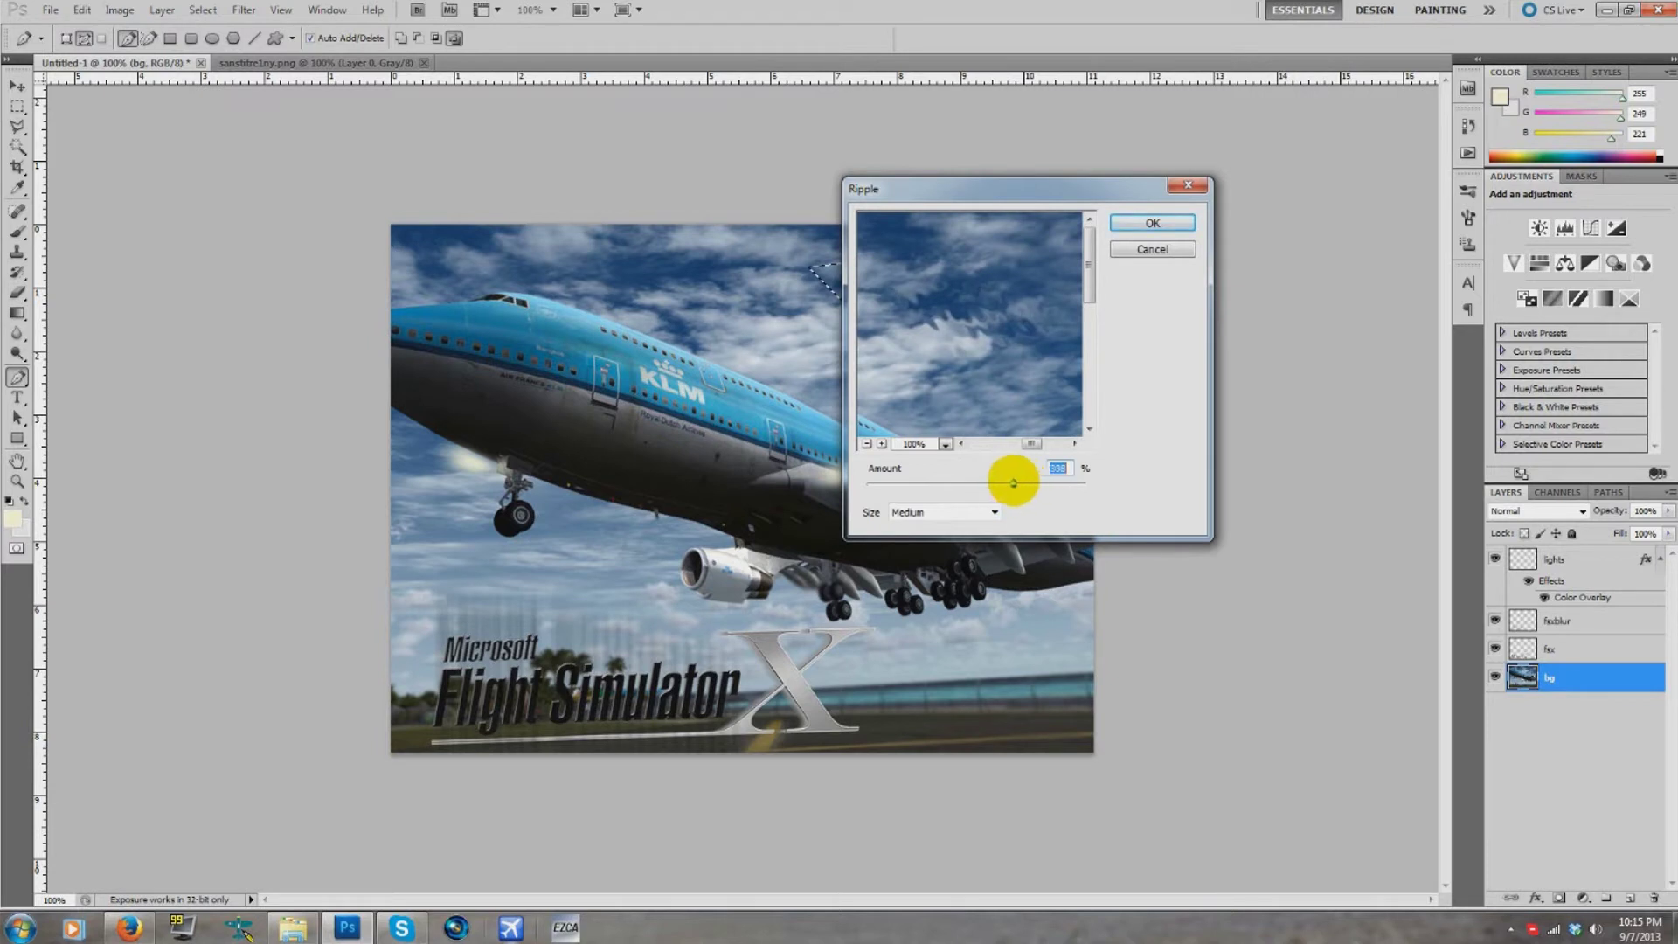
{"action": "left_click", "coordinate": [1152, 223]}
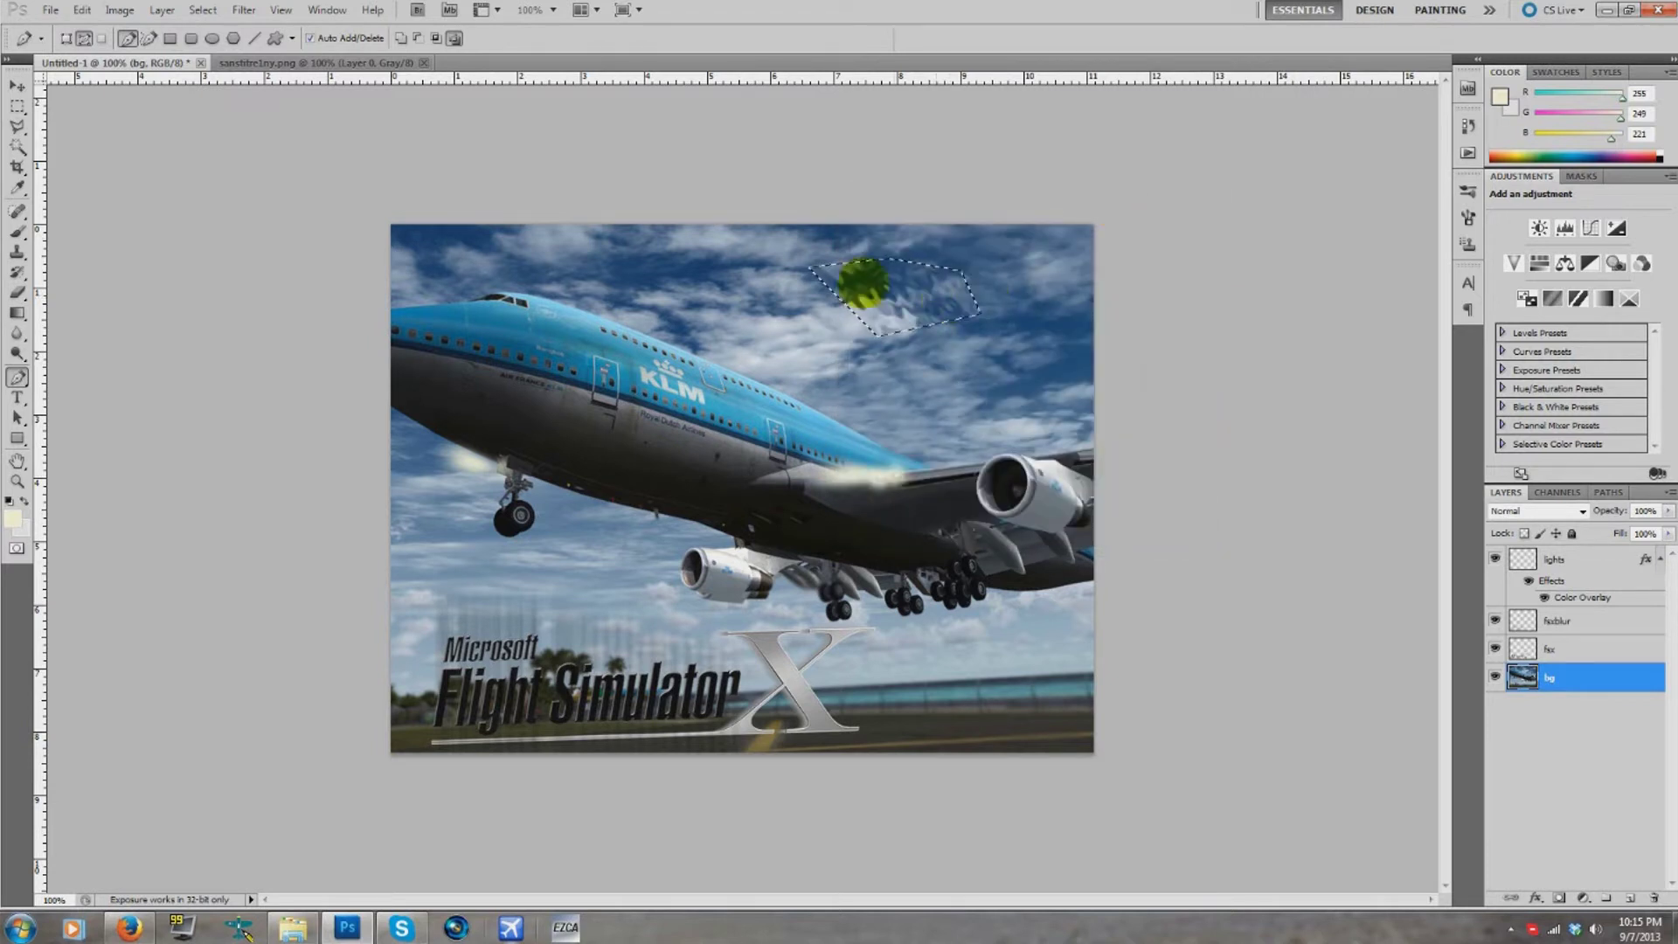
- Deselect the rippled patch of sky and undo the Ripple filter along with its selection
{"action": "left_click", "coordinate": [18, 106]}
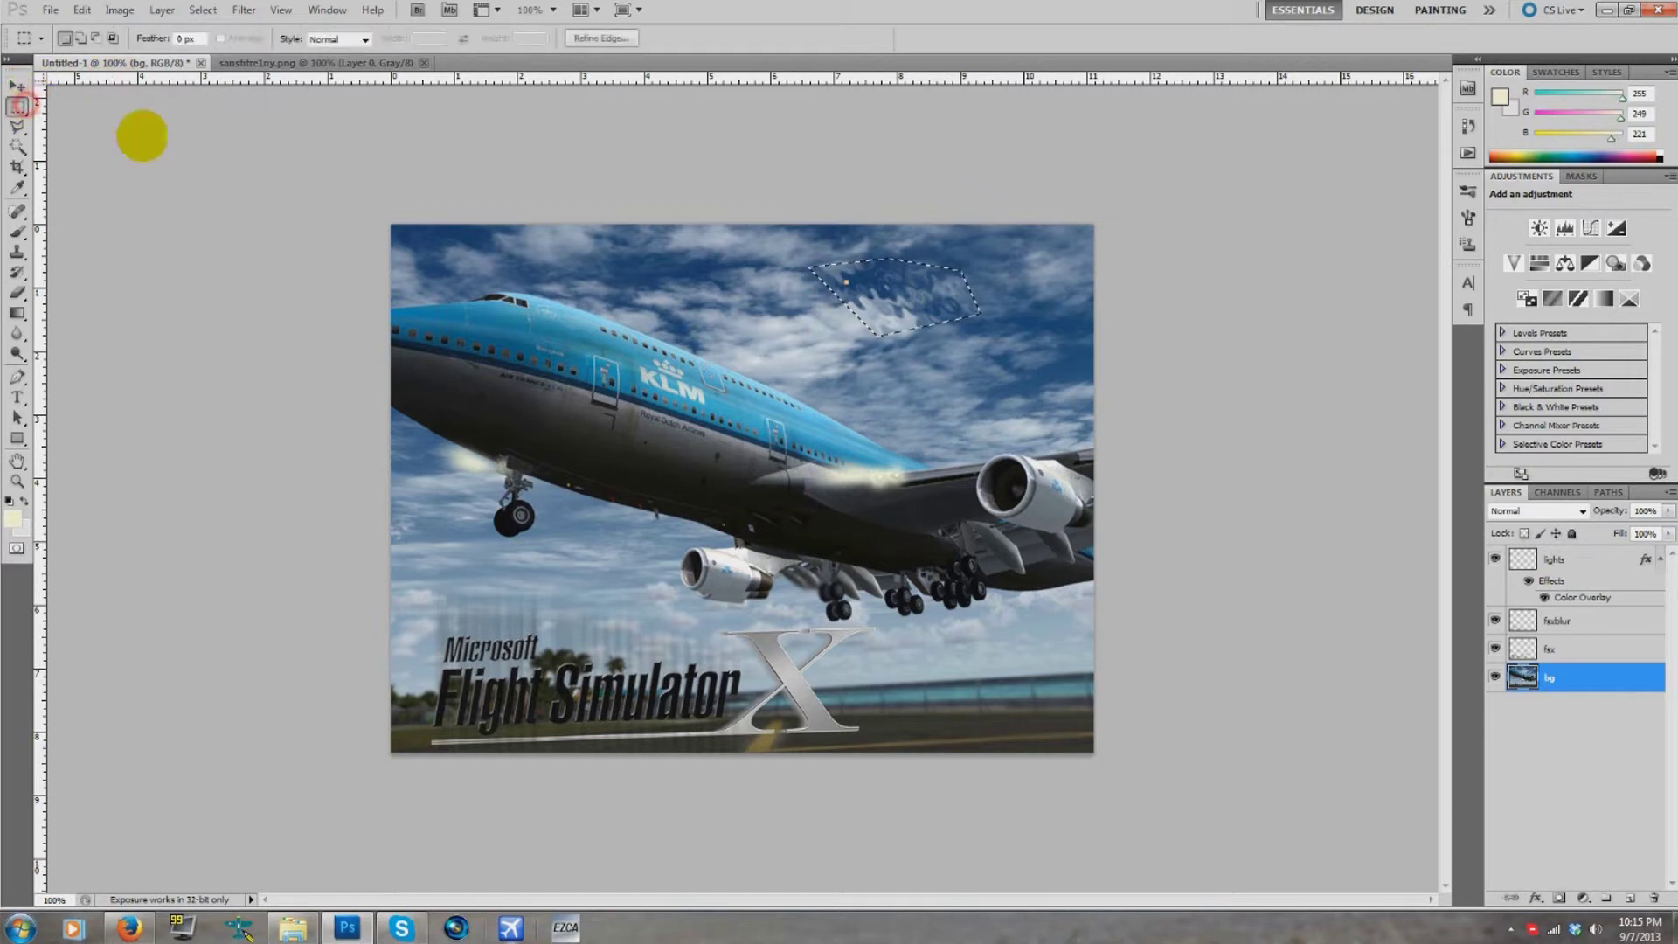
{"action": "right_click", "coordinate": [913, 261]}
{"action": "left_click", "coordinate": [986, 291]}
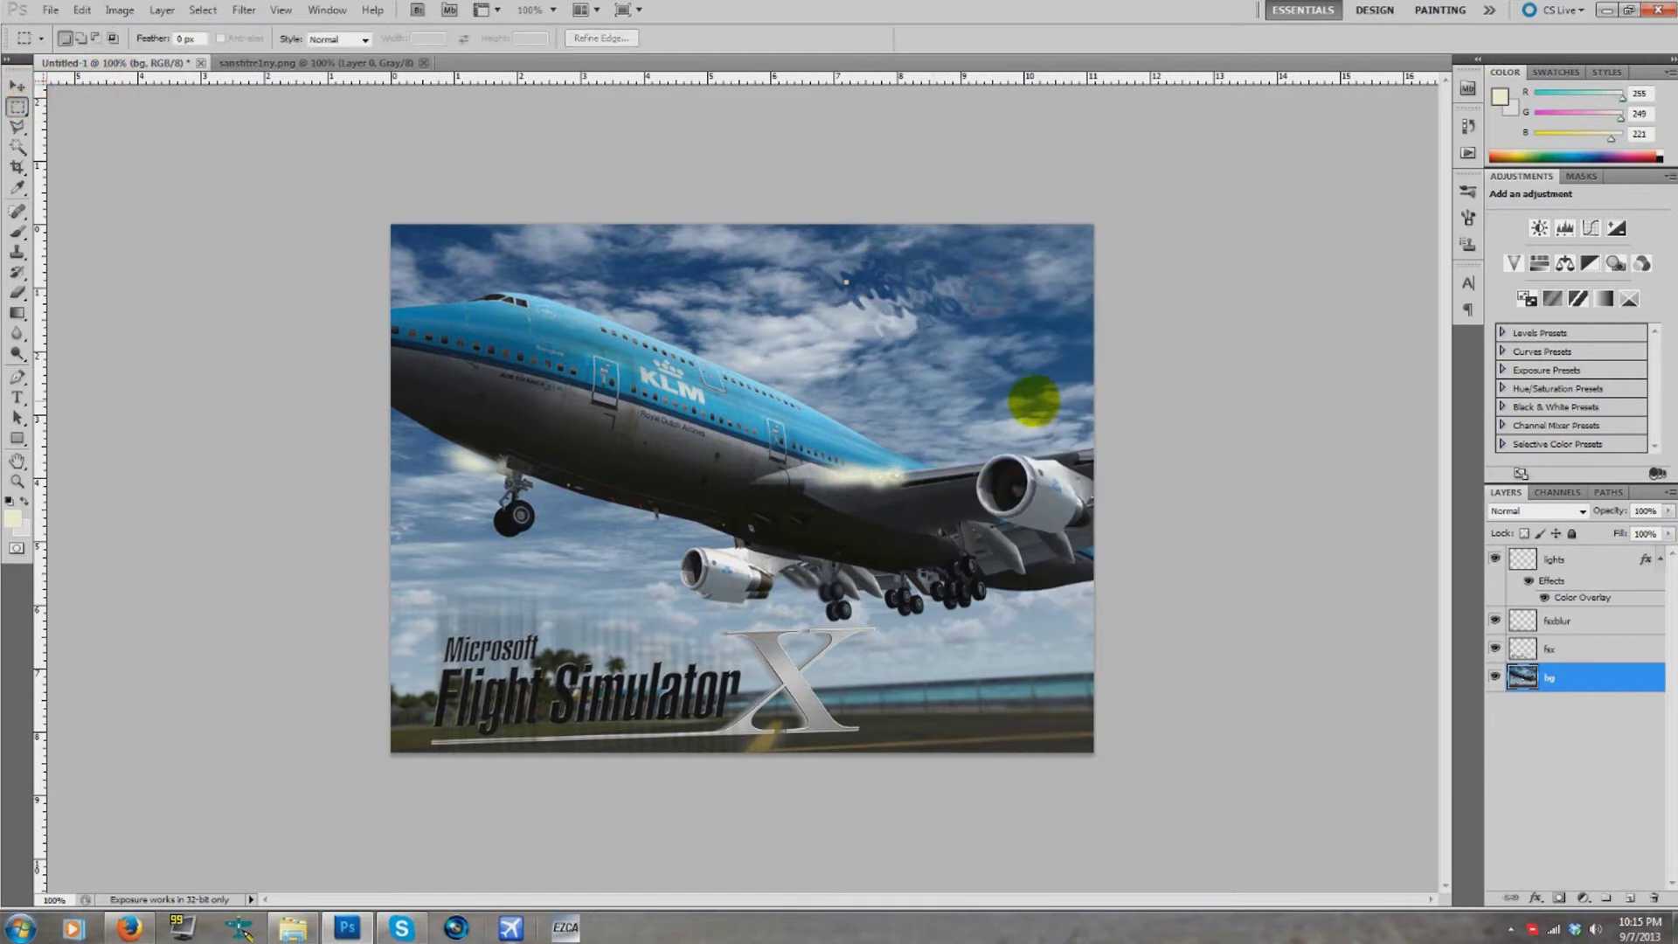
{"action": "key", "text": "ctrl+alt+z"}
{"action": "key", "text": "ctrl+alt+z"}
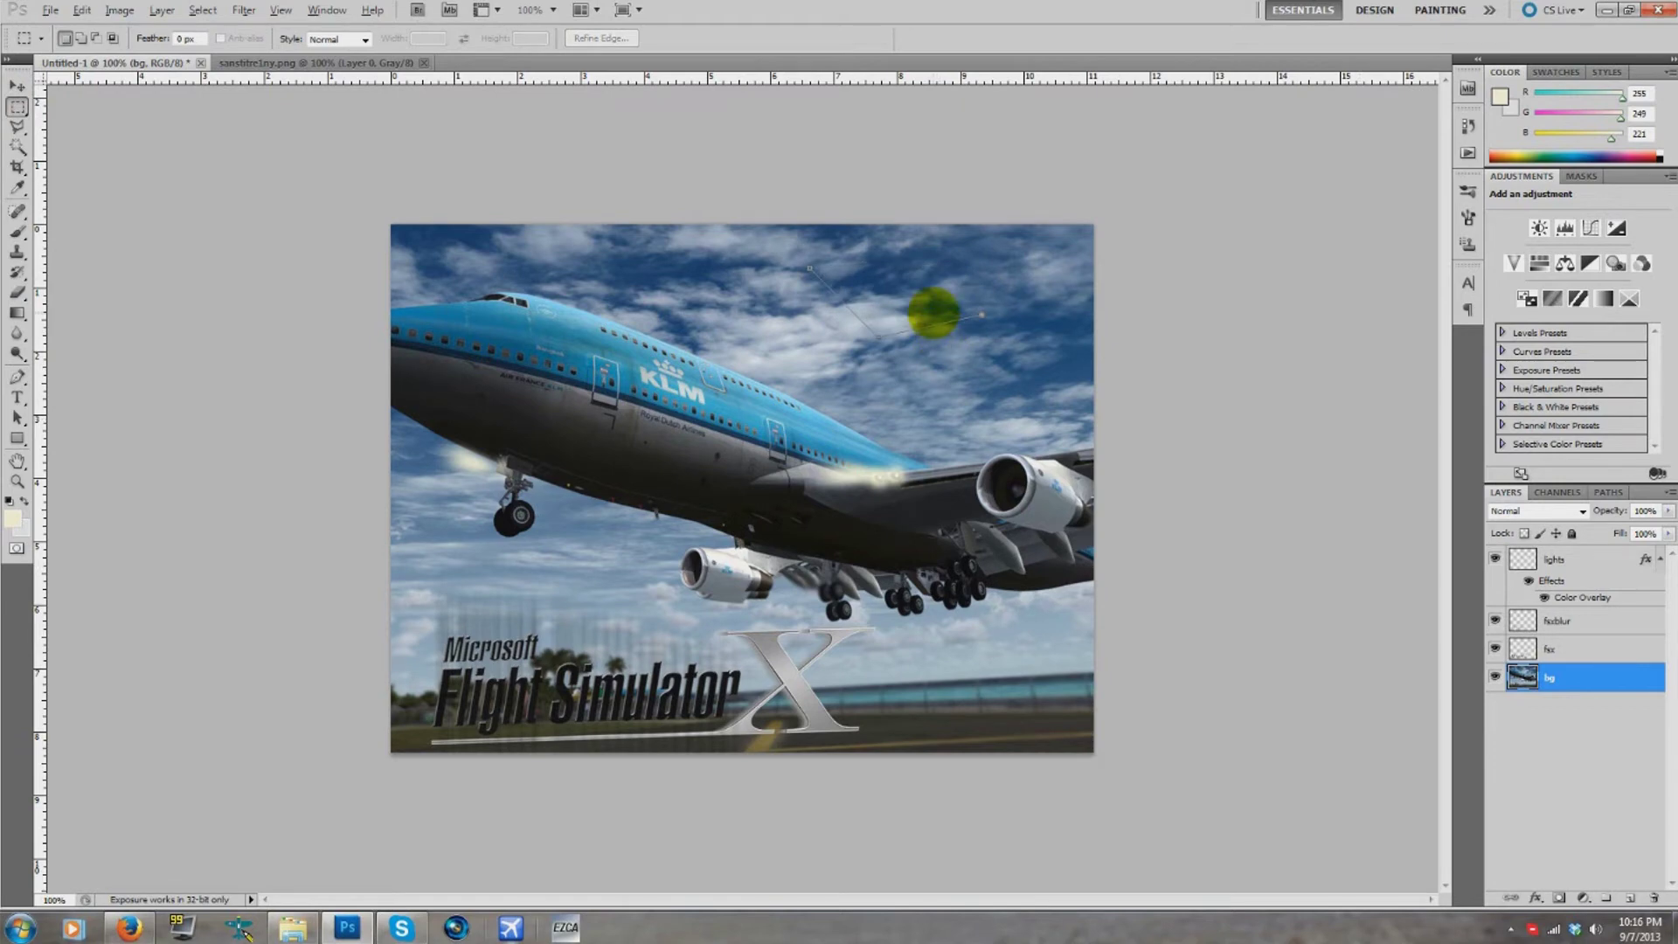
- Outline a flat oval behind the far engine's exhaust with the Pen tool and convert the path into a new selection
{"action": "left_click", "coordinate": [542, 10]}
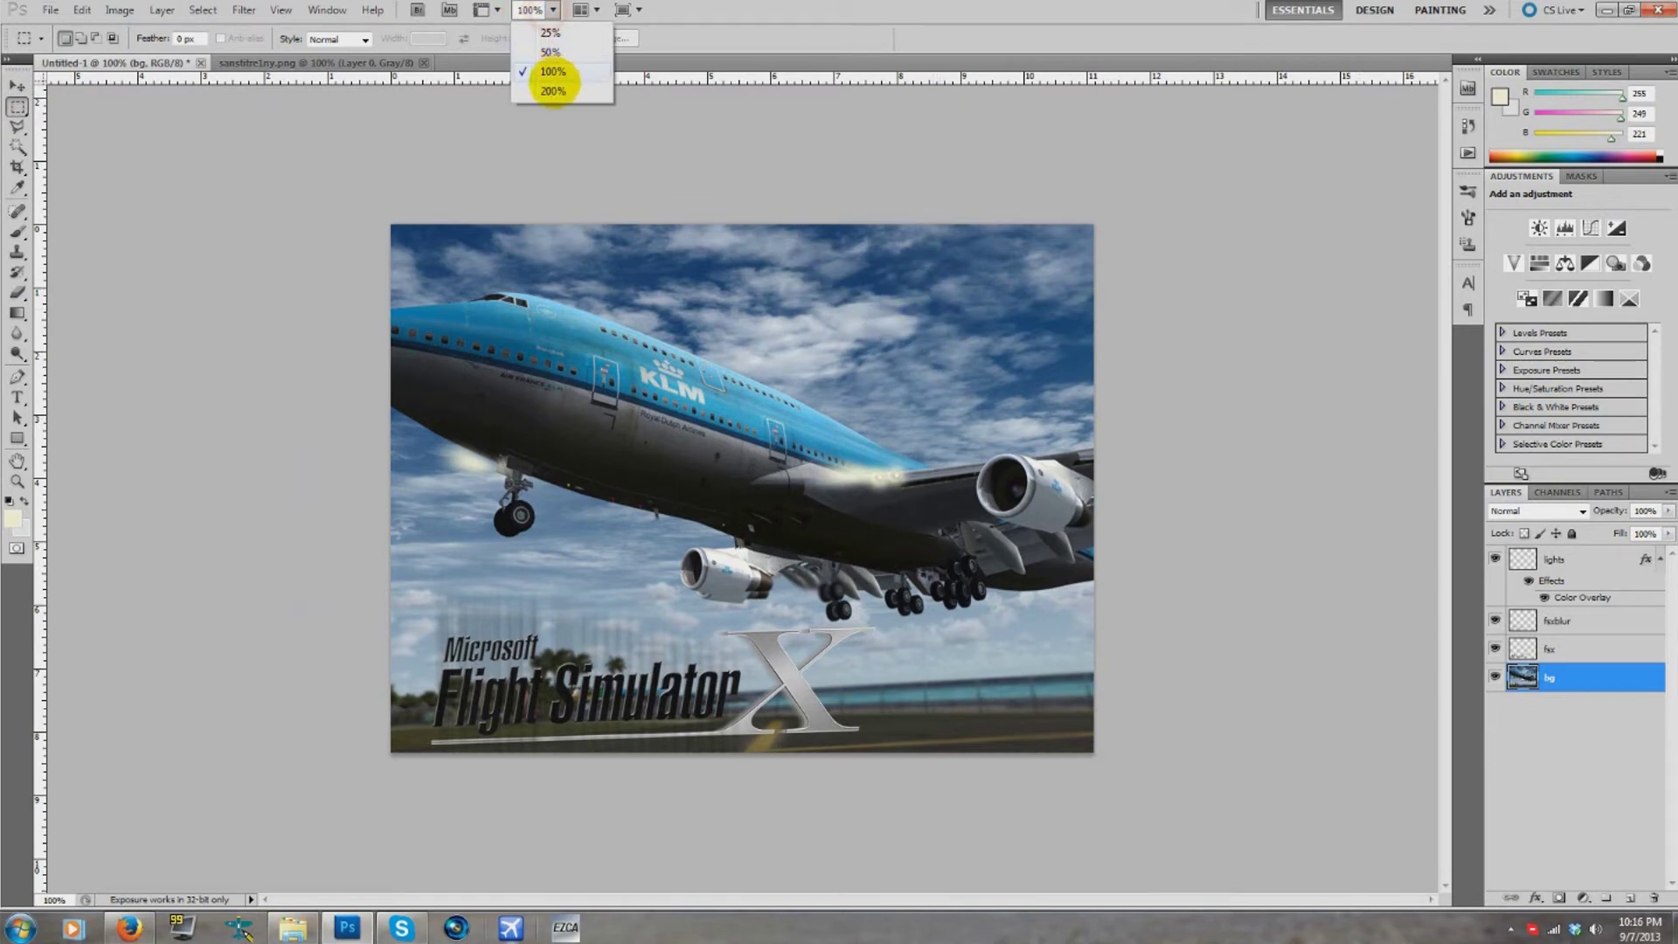
{"action": "left_click", "coordinate": [553, 90]}
{"action": "left_click", "coordinate": [17, 378]}
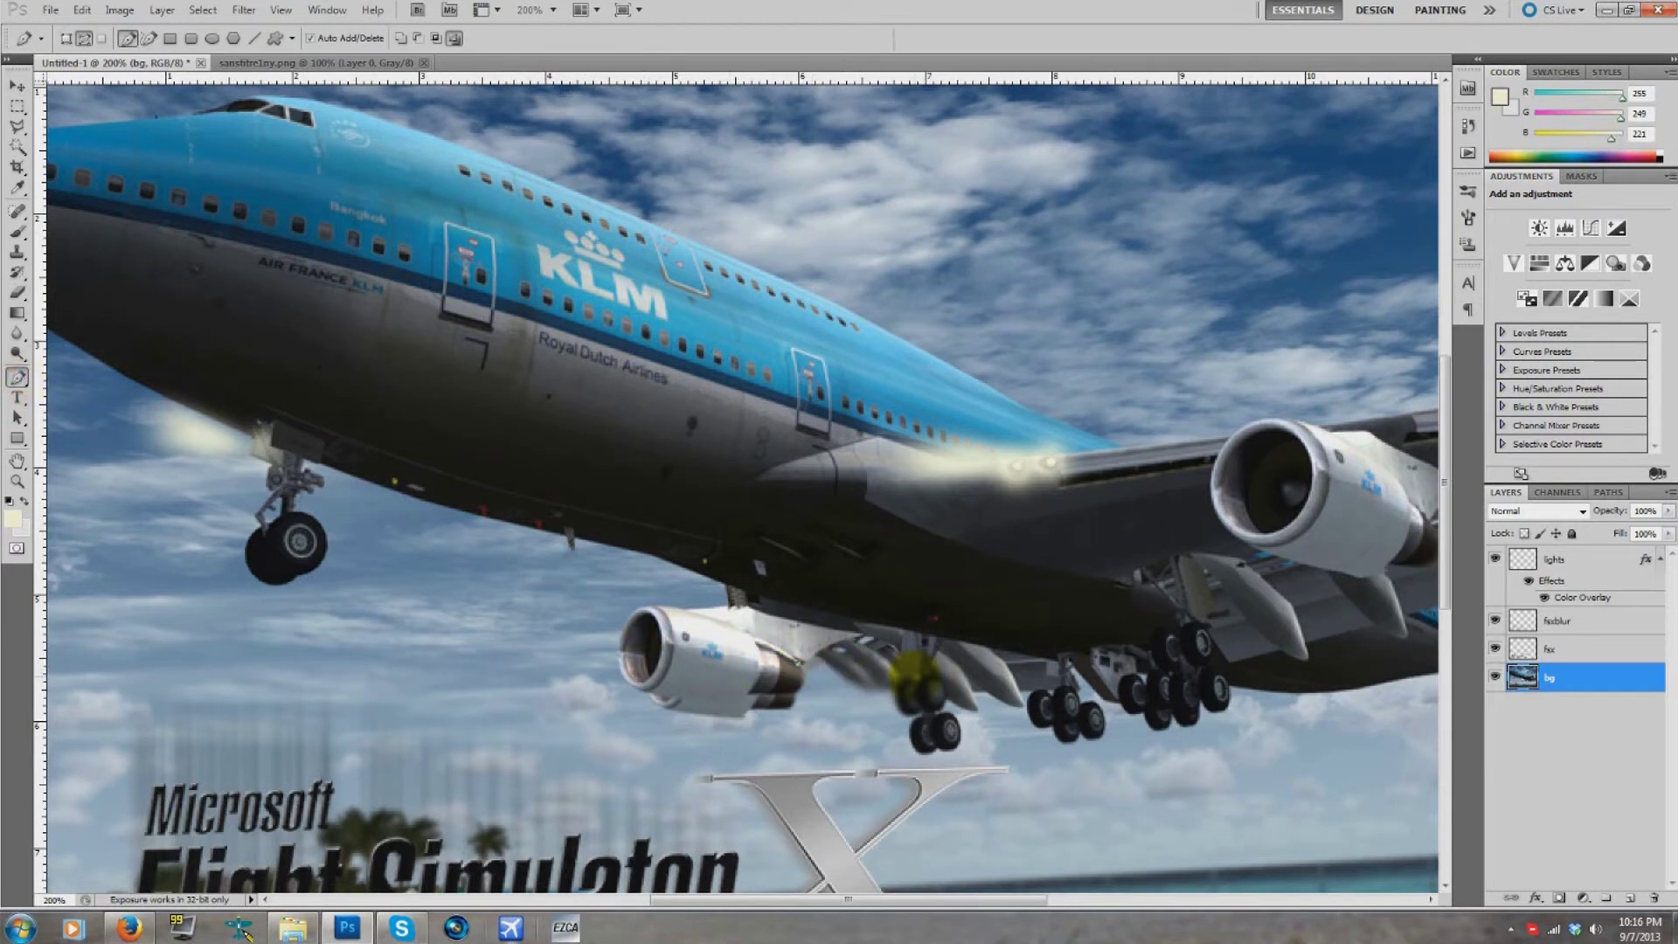
{"action": "left_click", "coordinate": [932, 680]}
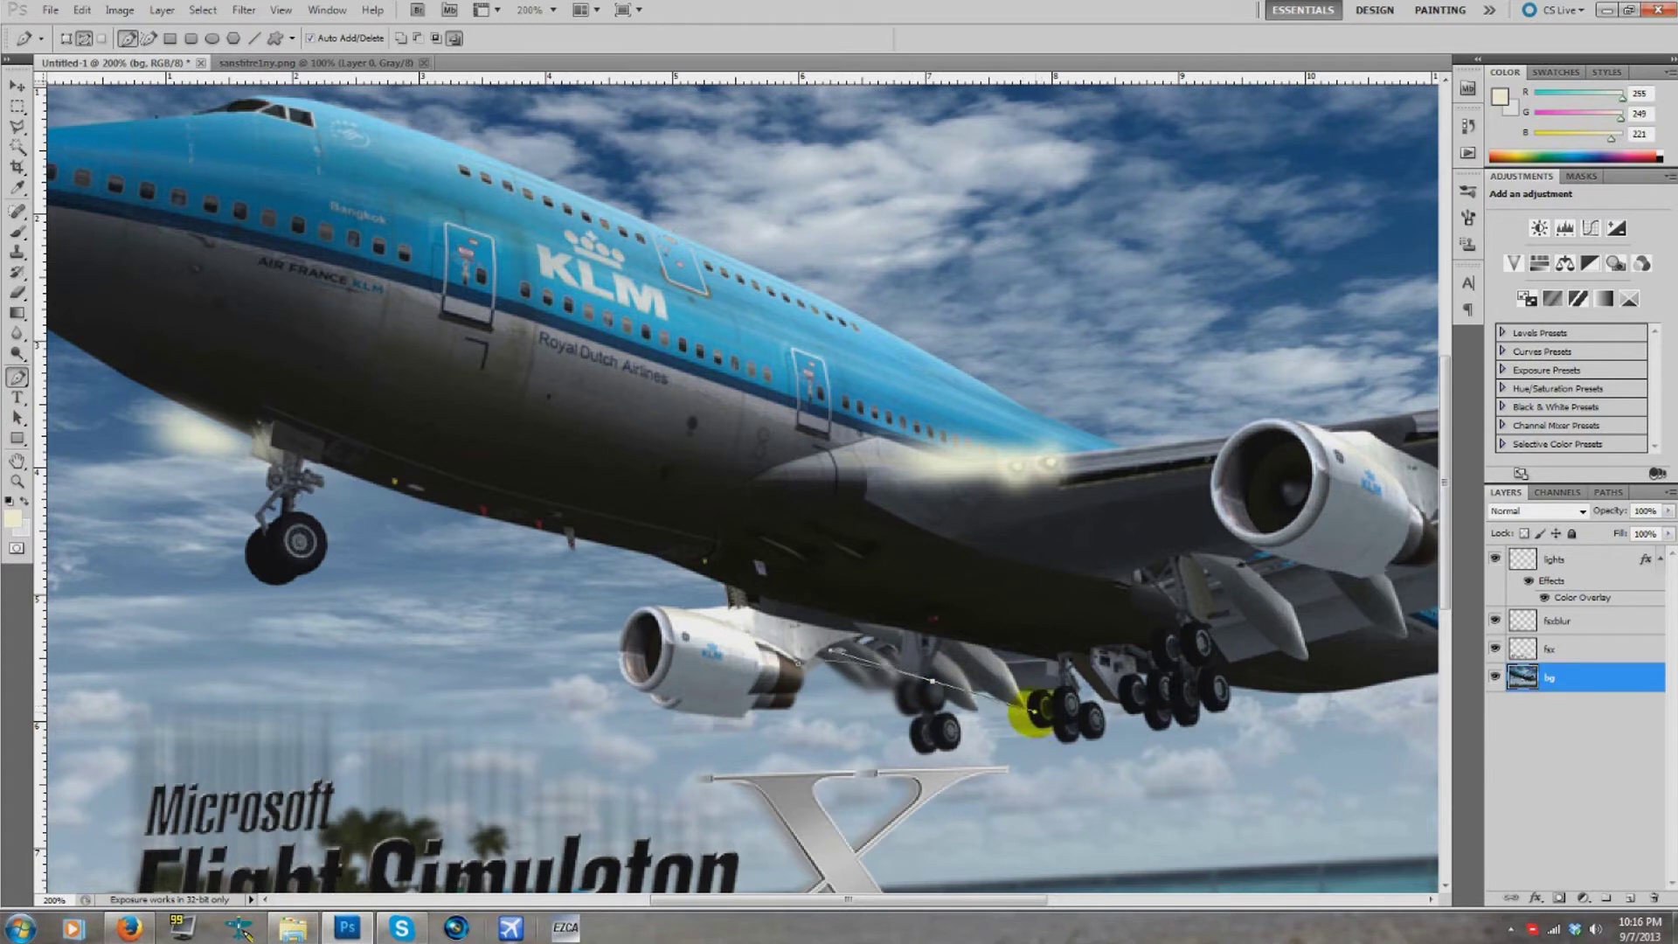
{"action": "left_click_drag", "start_coordinate": [1030, 714], "coordinate": [964, 691]}
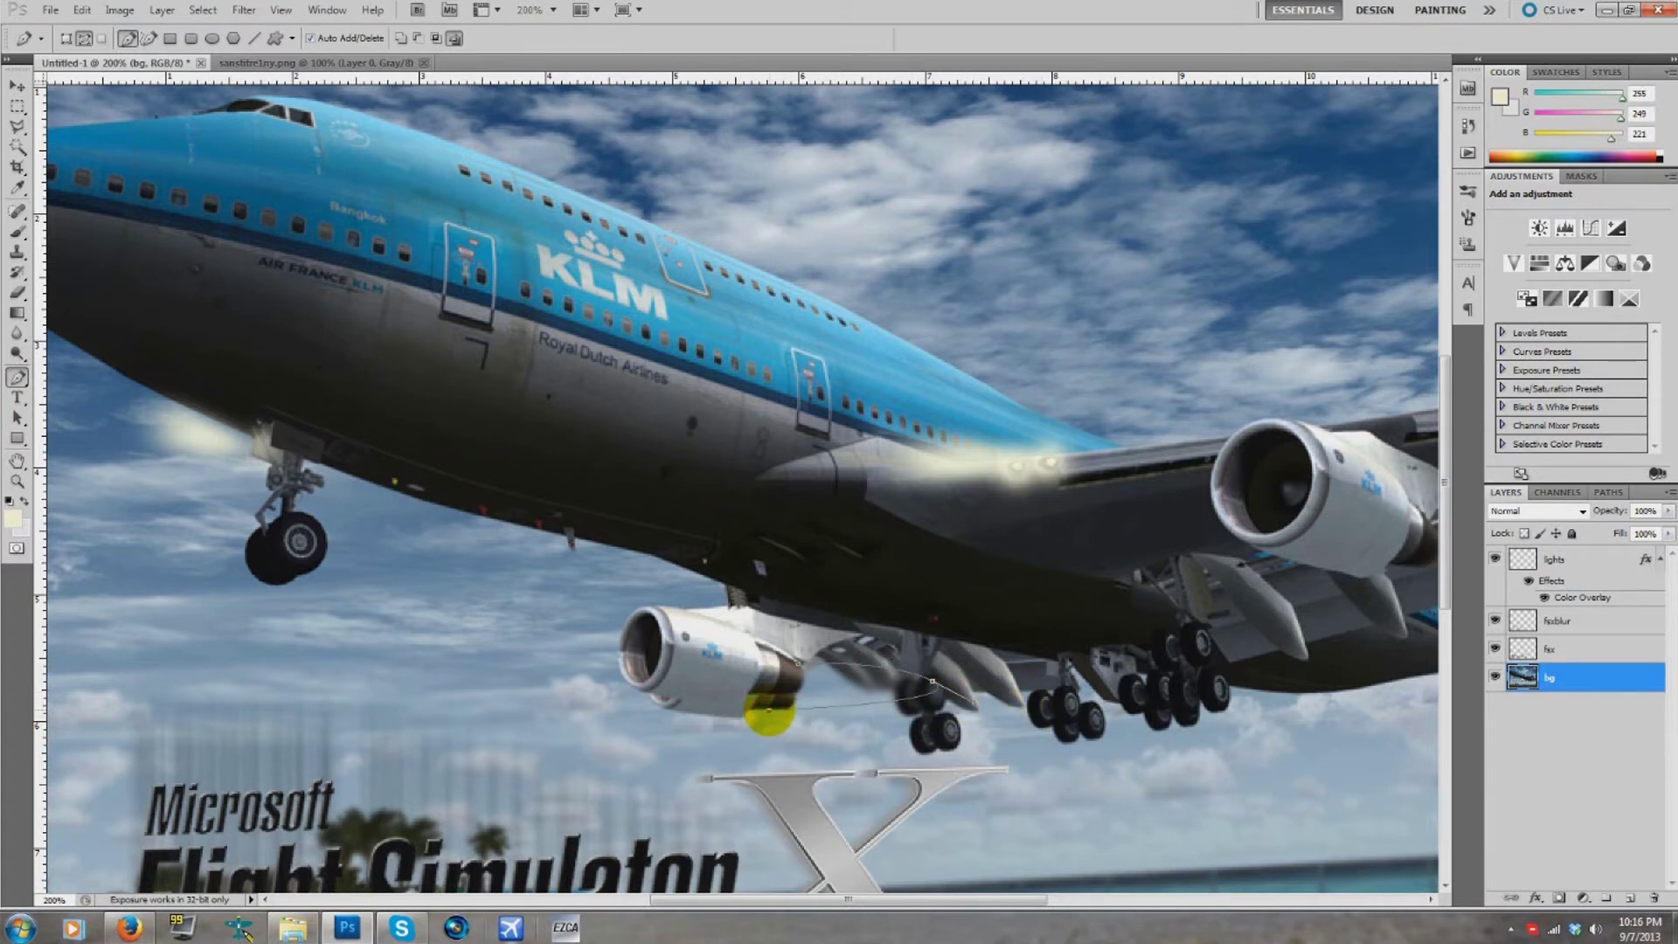
{"action": "left_click_drag", "start_coordinate": [622, 693], "coordinate": [824, 690]}
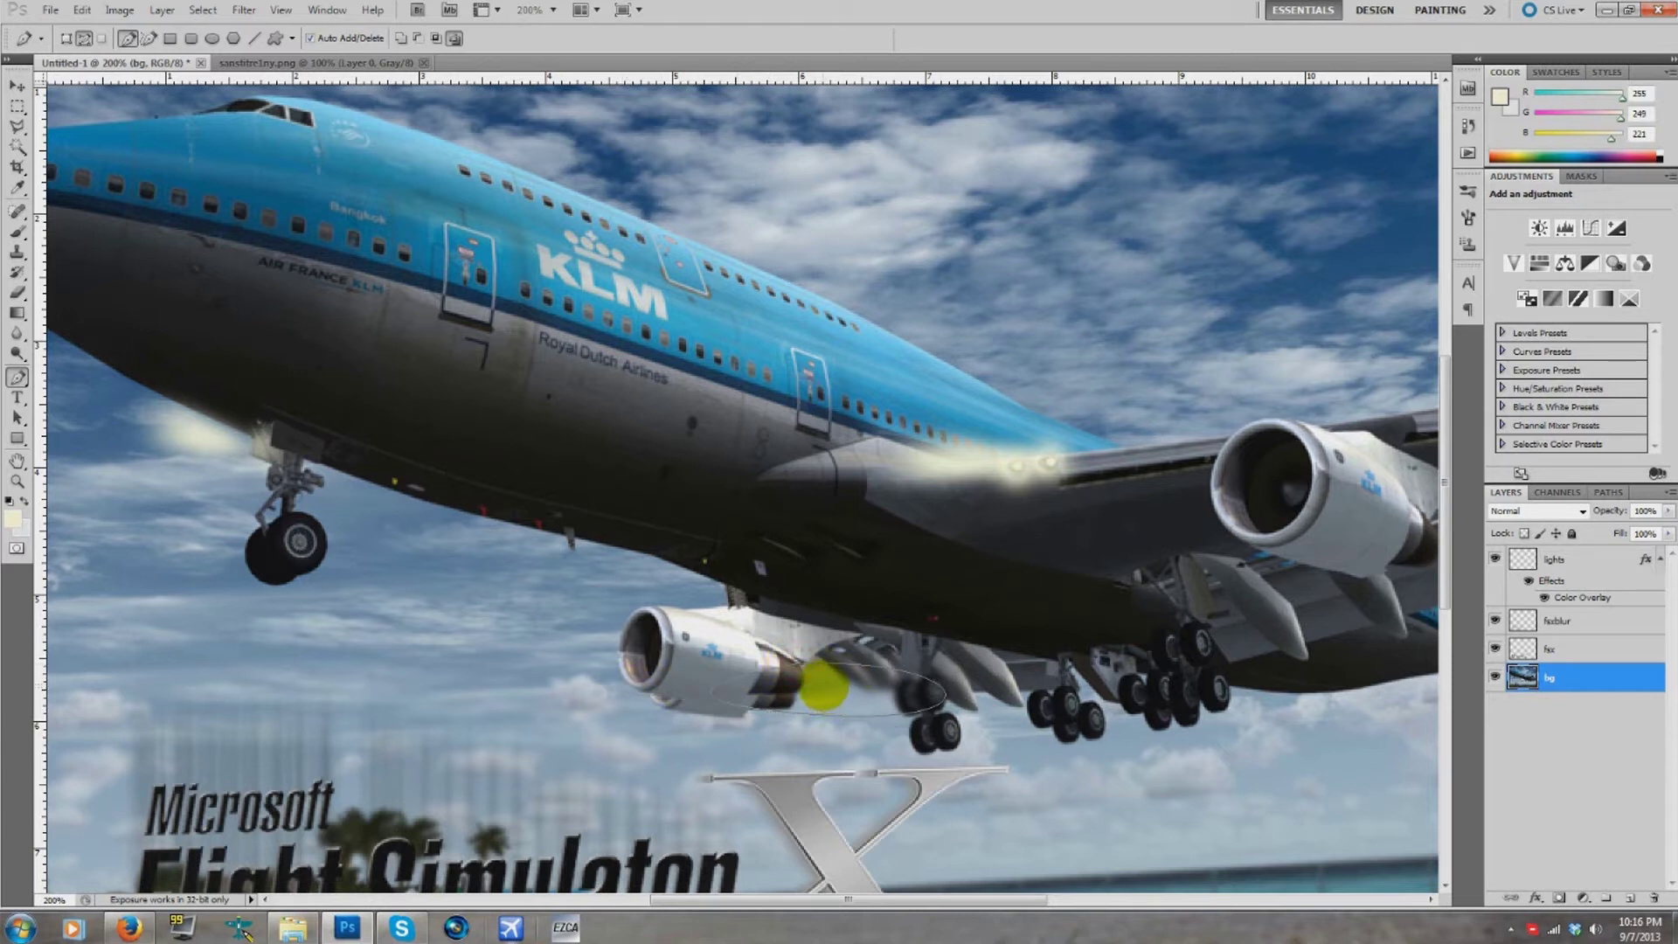
{"action": "right_click", "coordinate": [815, 688]}
{"action": "left_click", "coordinate": [854, 768]}
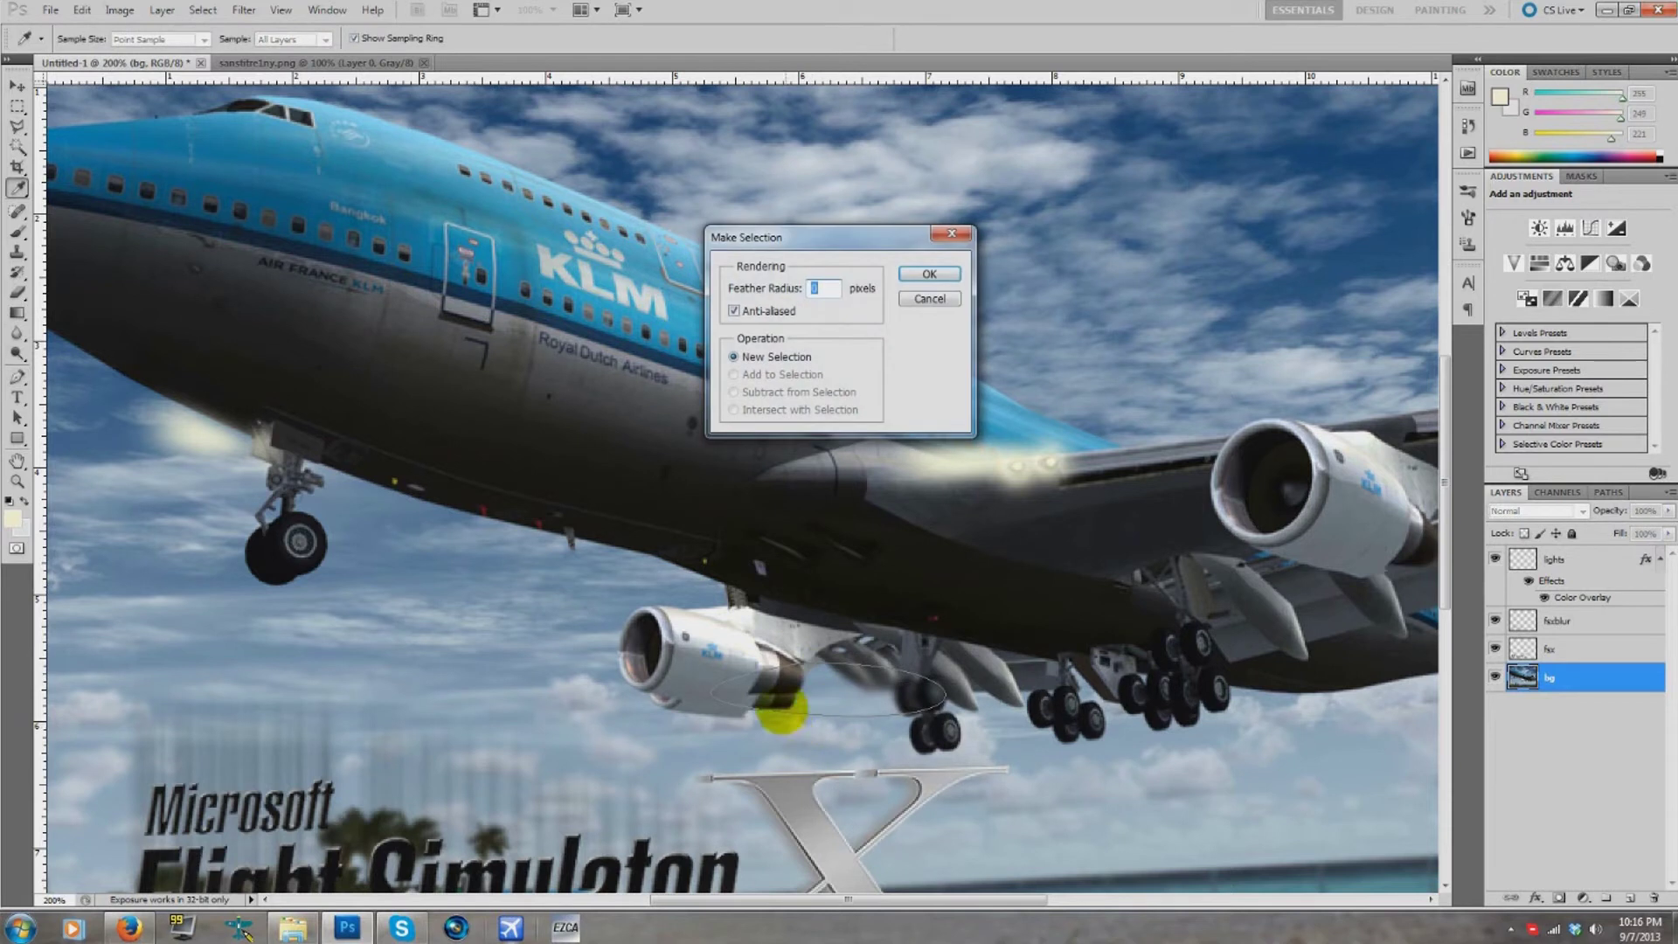
{"action": "left_click", "coordinate": [929, 274]}
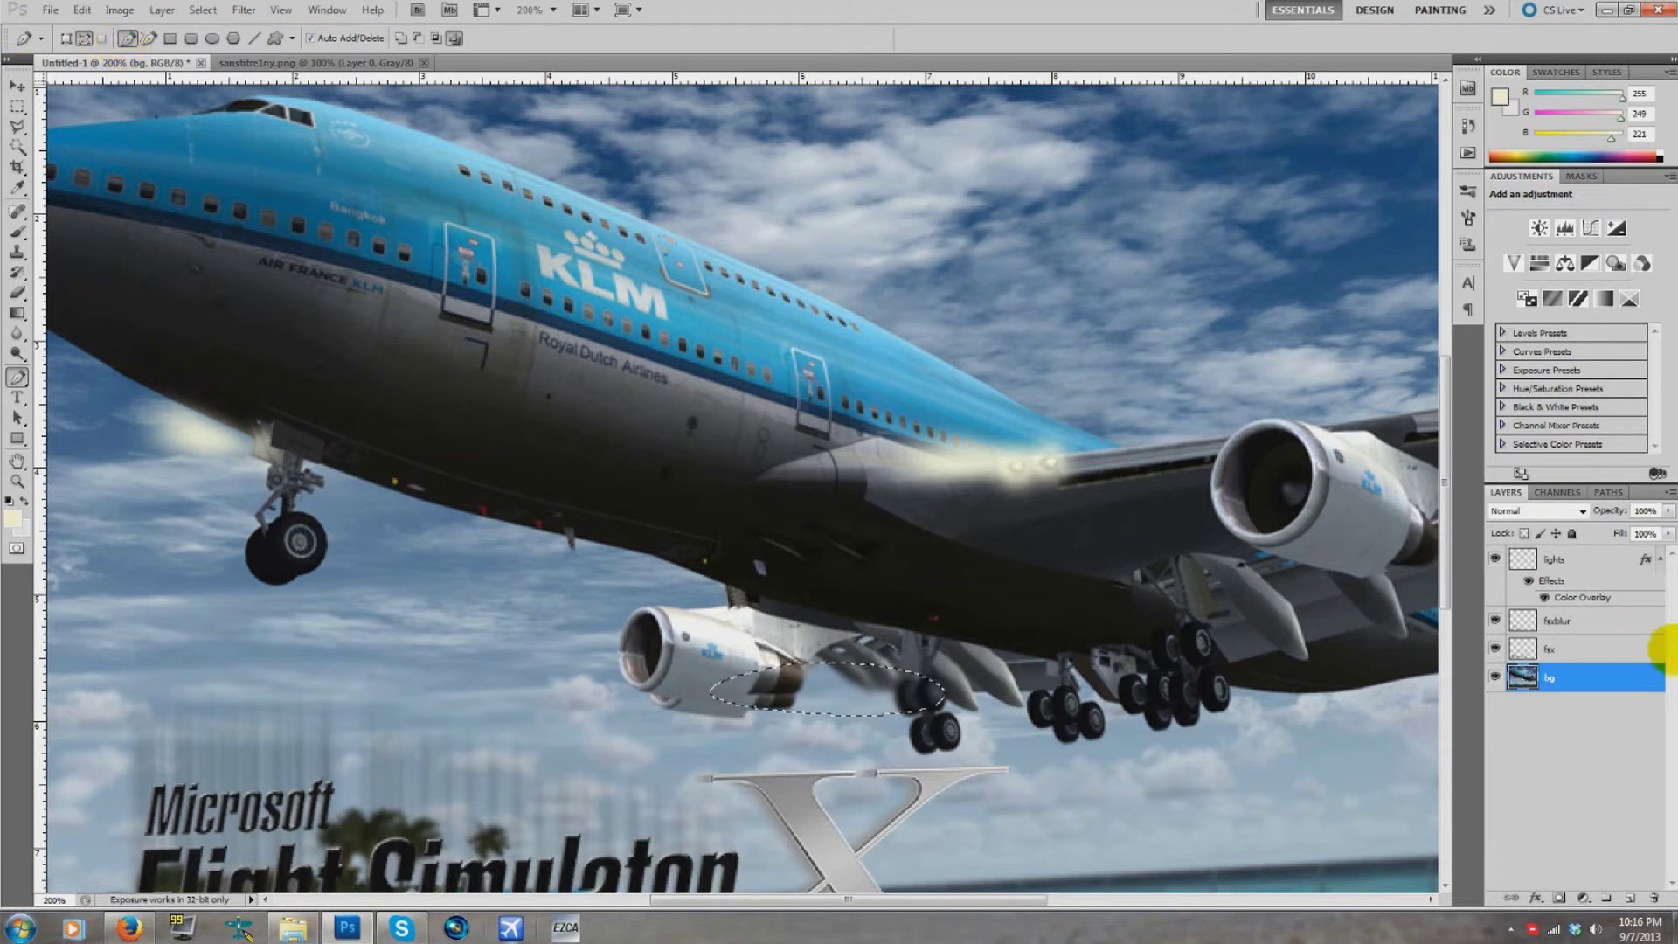
- Duplicate the bg layer and apply a Medium-size Ripple filter at about 182% to the selected exhaust area on the copy
{"action": "left_click_drag", "start_coordinate": [1551, 677], "coordinate": [1634, 885]}
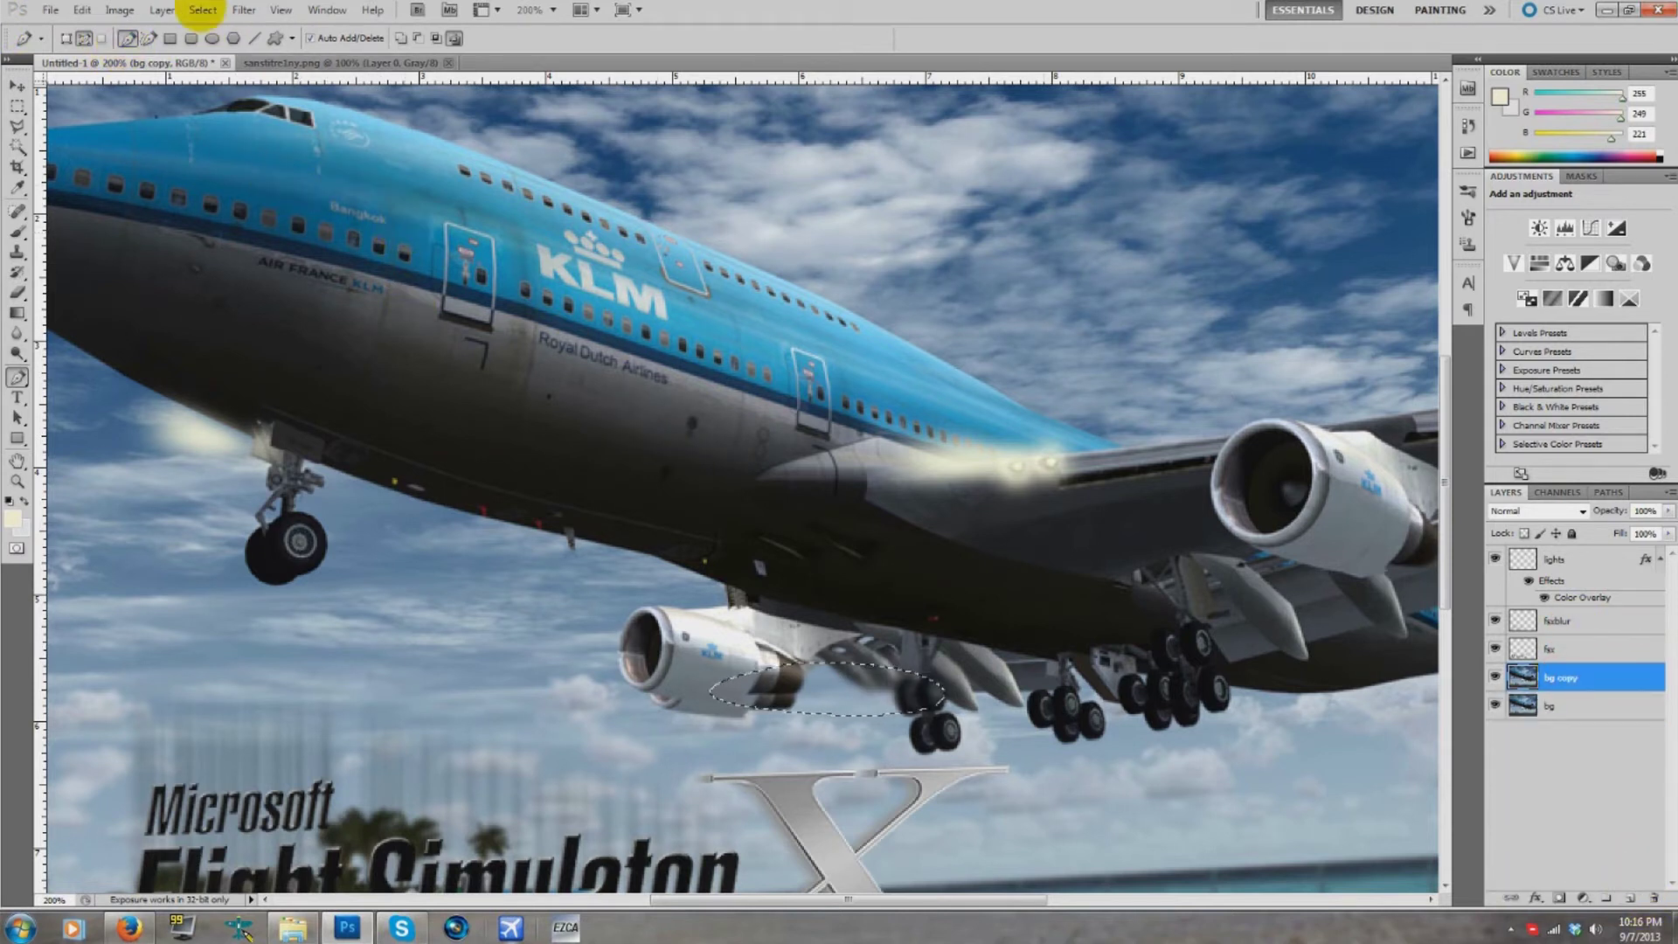
{"action": "left_click", "coordinate": [239, 11]}
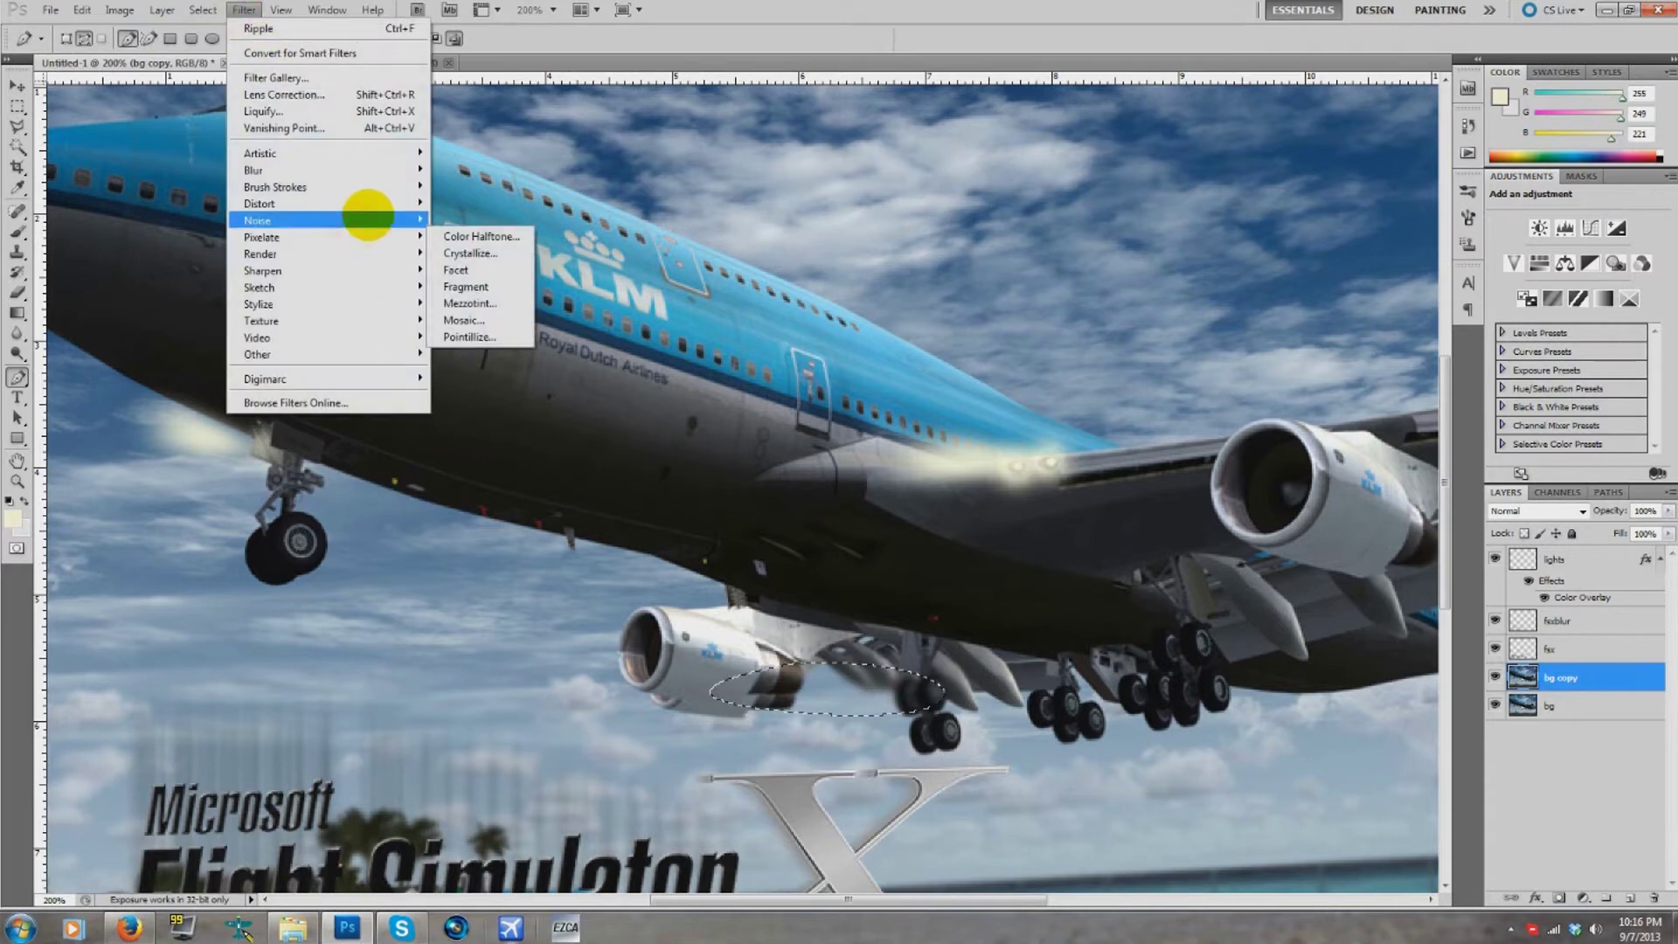
{"action": "mouse_move", "coordinate": [368, 203]}
{"action": "left_click", "coordinate": [461, 304]}
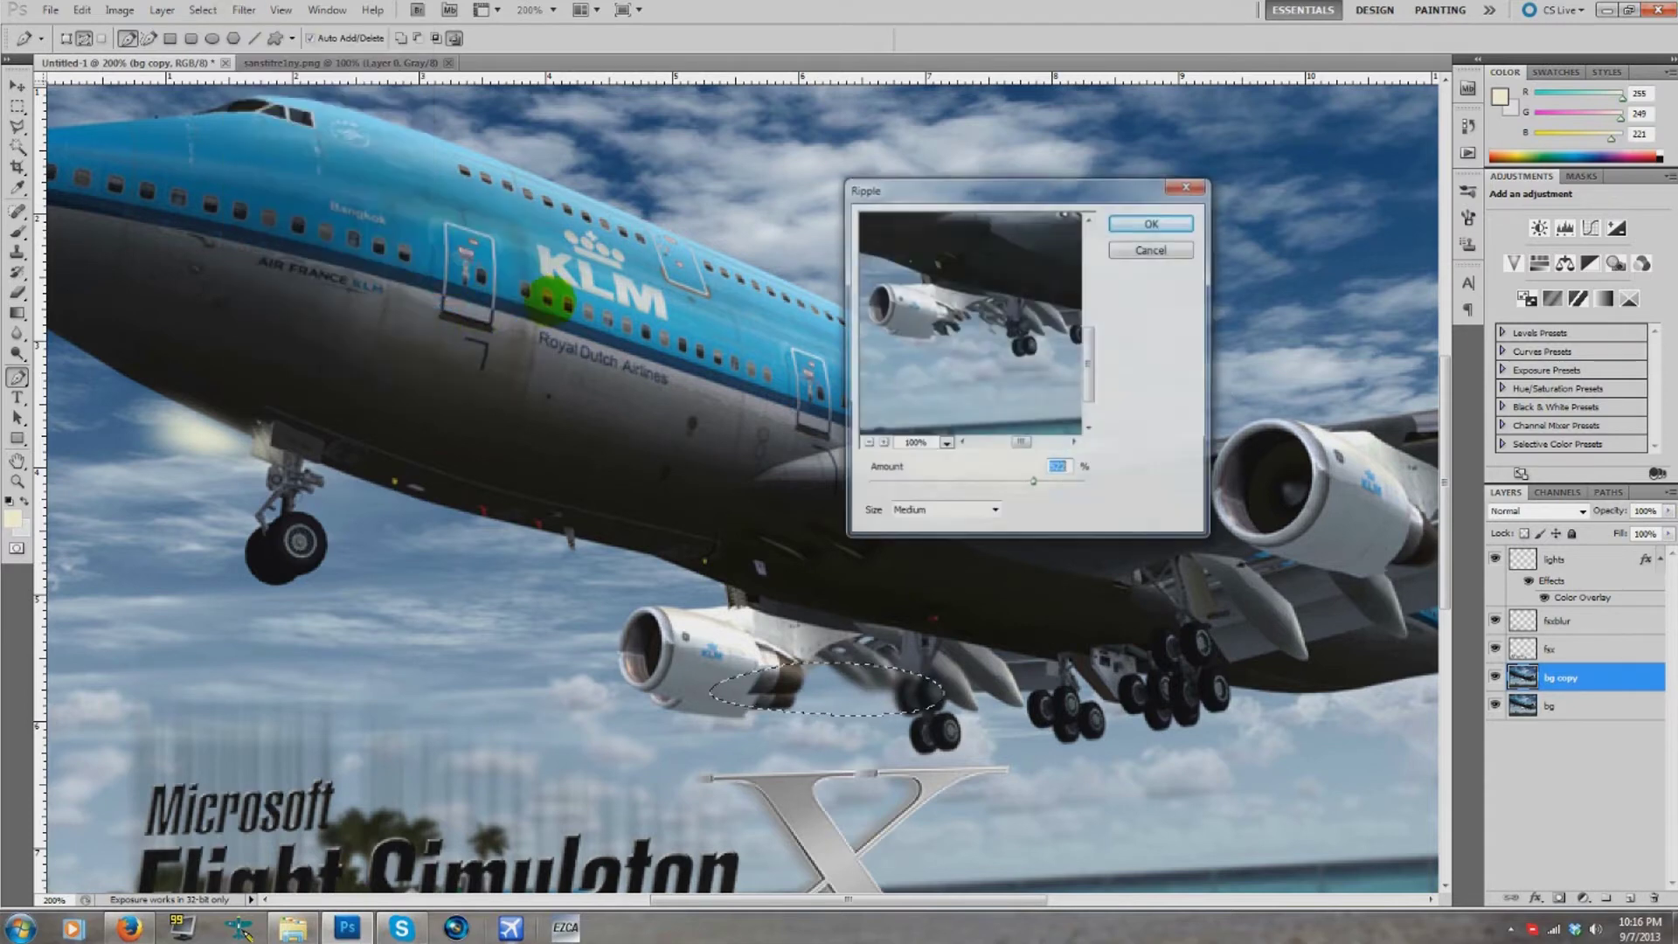
{"action": "left_click_drag", "start_coordinate": [1032, 483], "coordinate": [986, 486]}
{"action": "left_click", "coordinate": [1153, 224]}
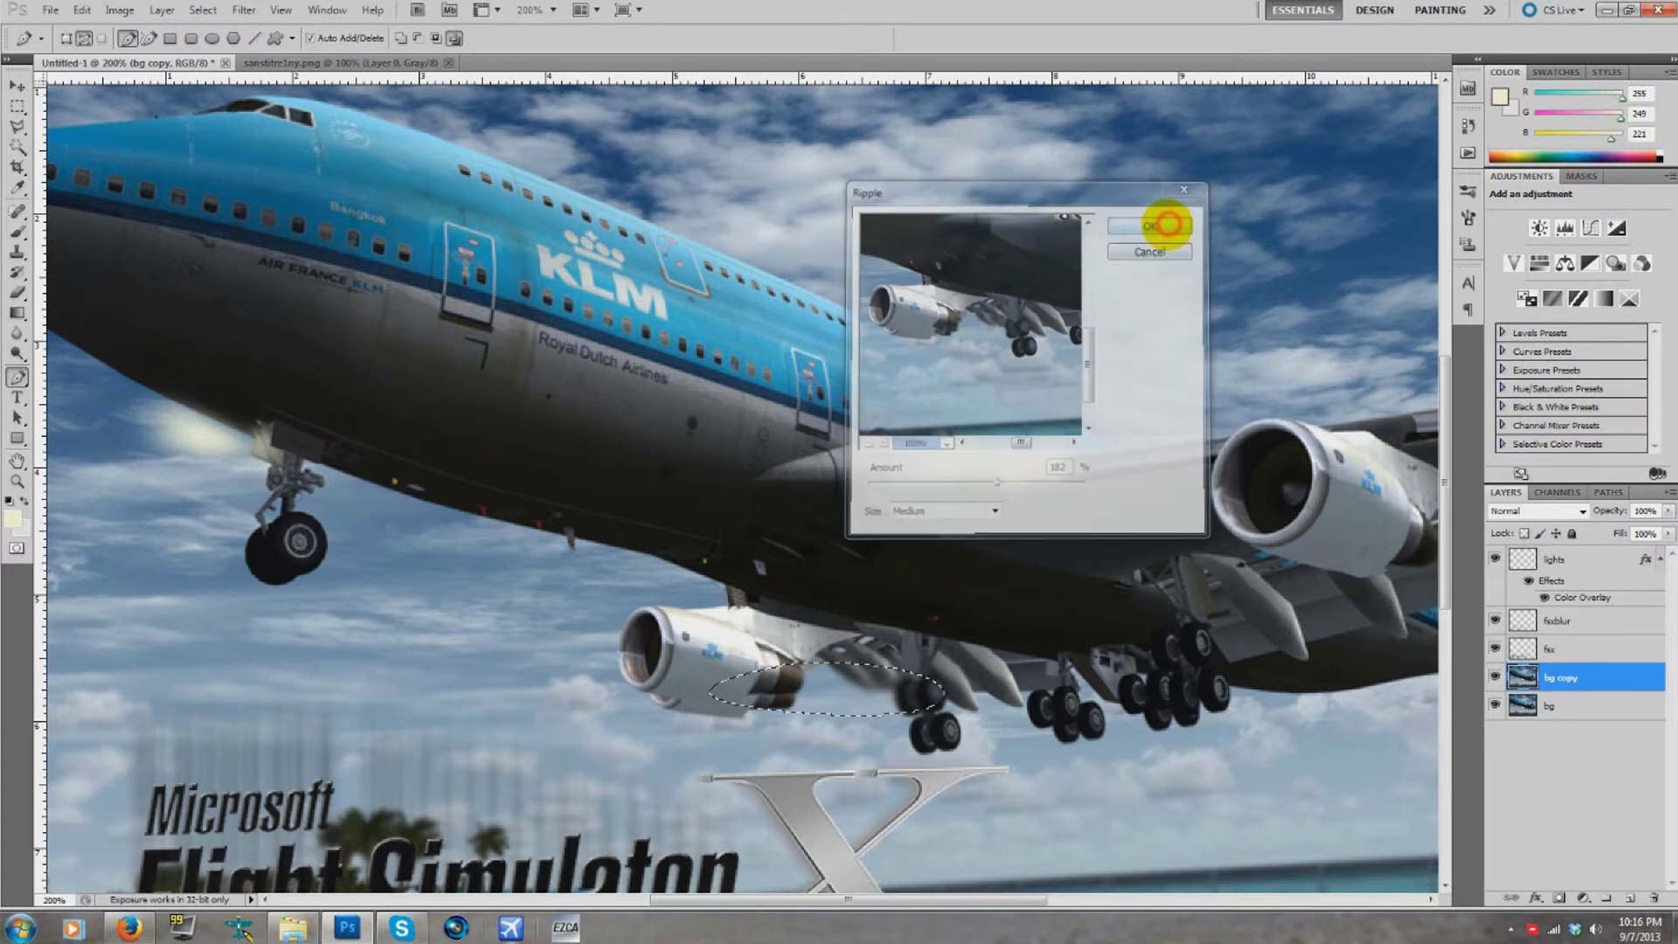
- Deselect the rippled area behind the far engine and delete the bg copy layer
{"action": "left_click", "coordinate": [18, 107]}
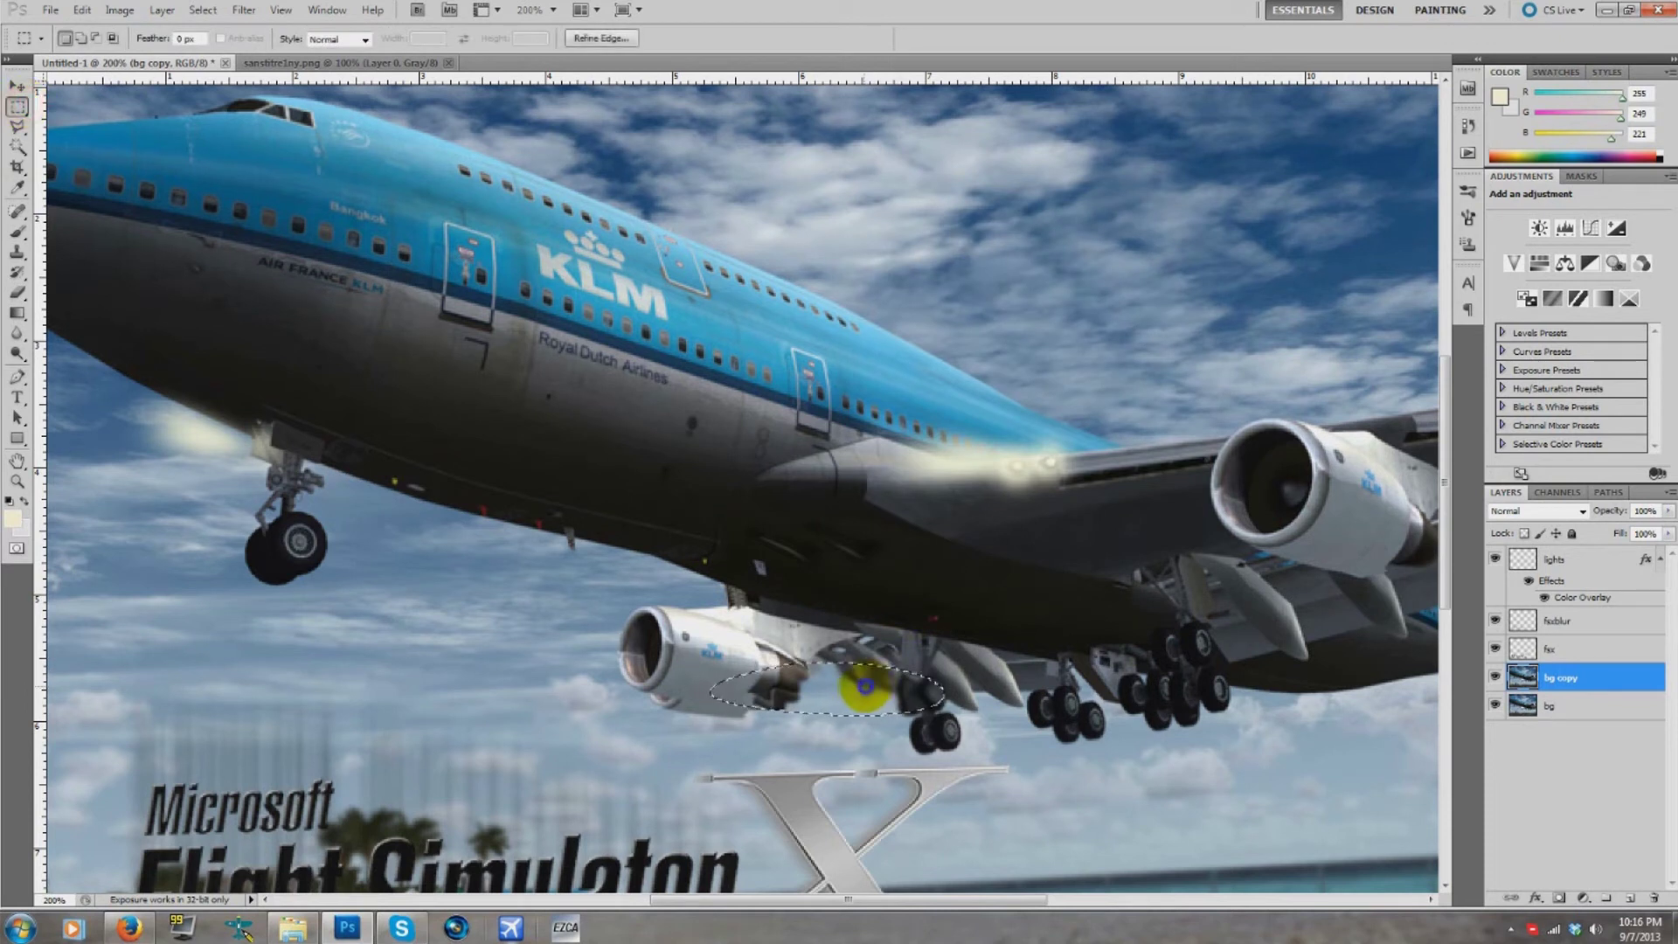
{"action": "right_click", "coordinate": [864, 684]}
{"action": "left_click", "coordinate": [915, 366]}
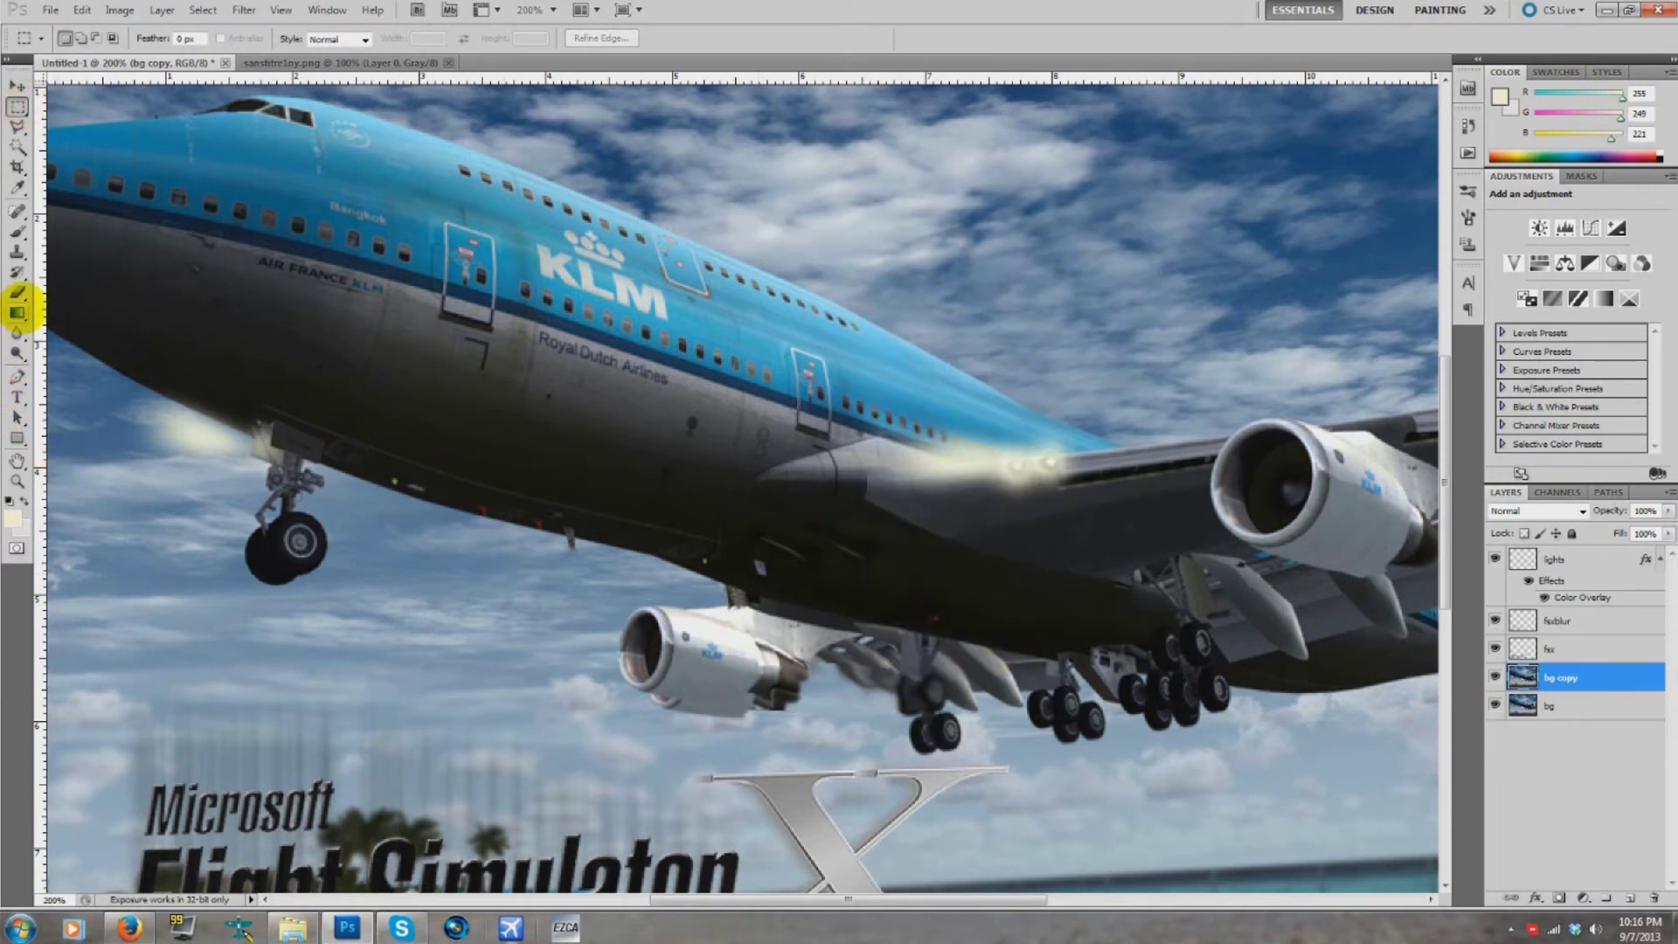
{"action": "left_click", "coordinate": [18, 293]}
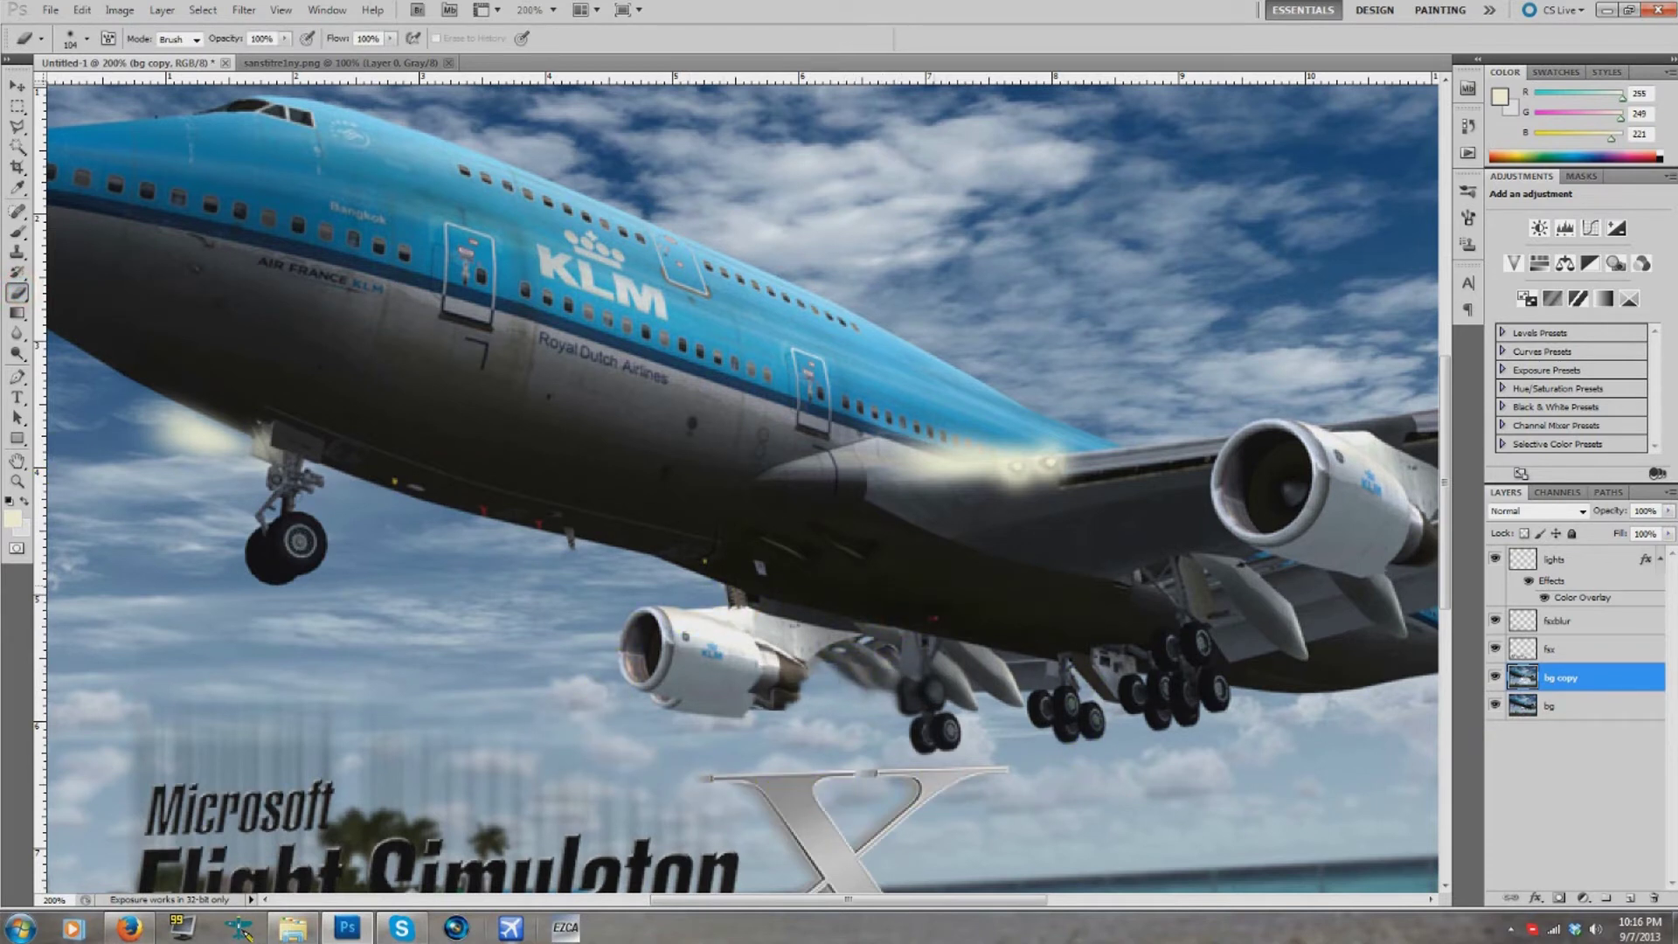
{"action": "left_click", "coordinate": [1589, 674]}
{"action": "key", "text": "Delete"}
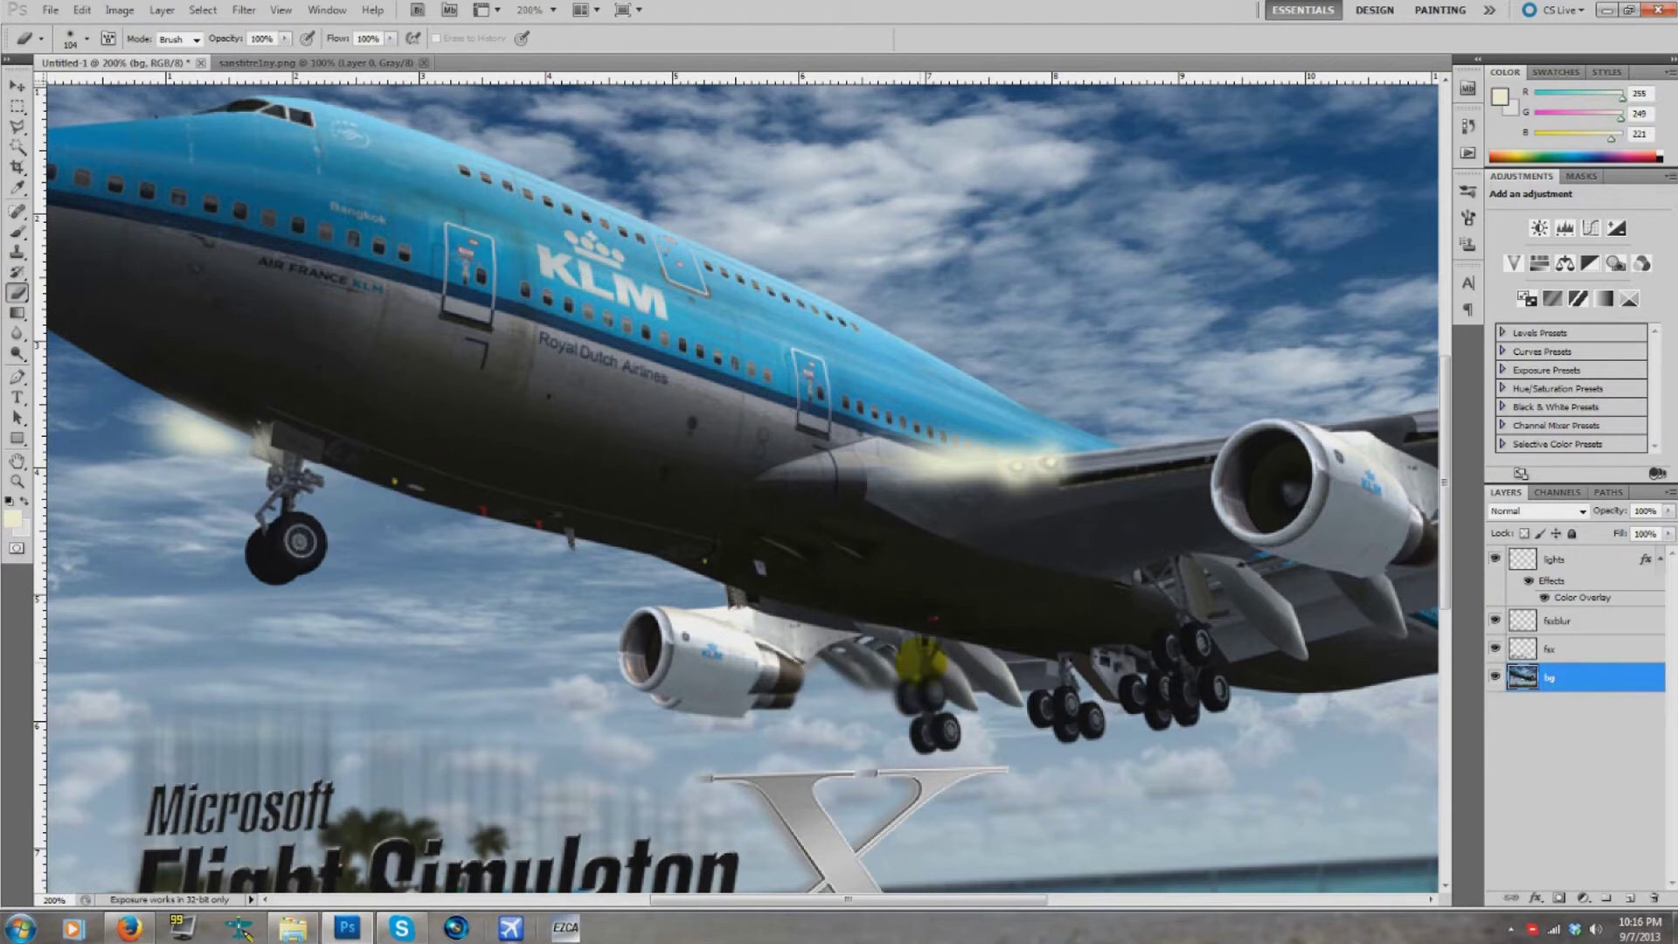
{"action": "left_click", "coordinate": [554, 11]}
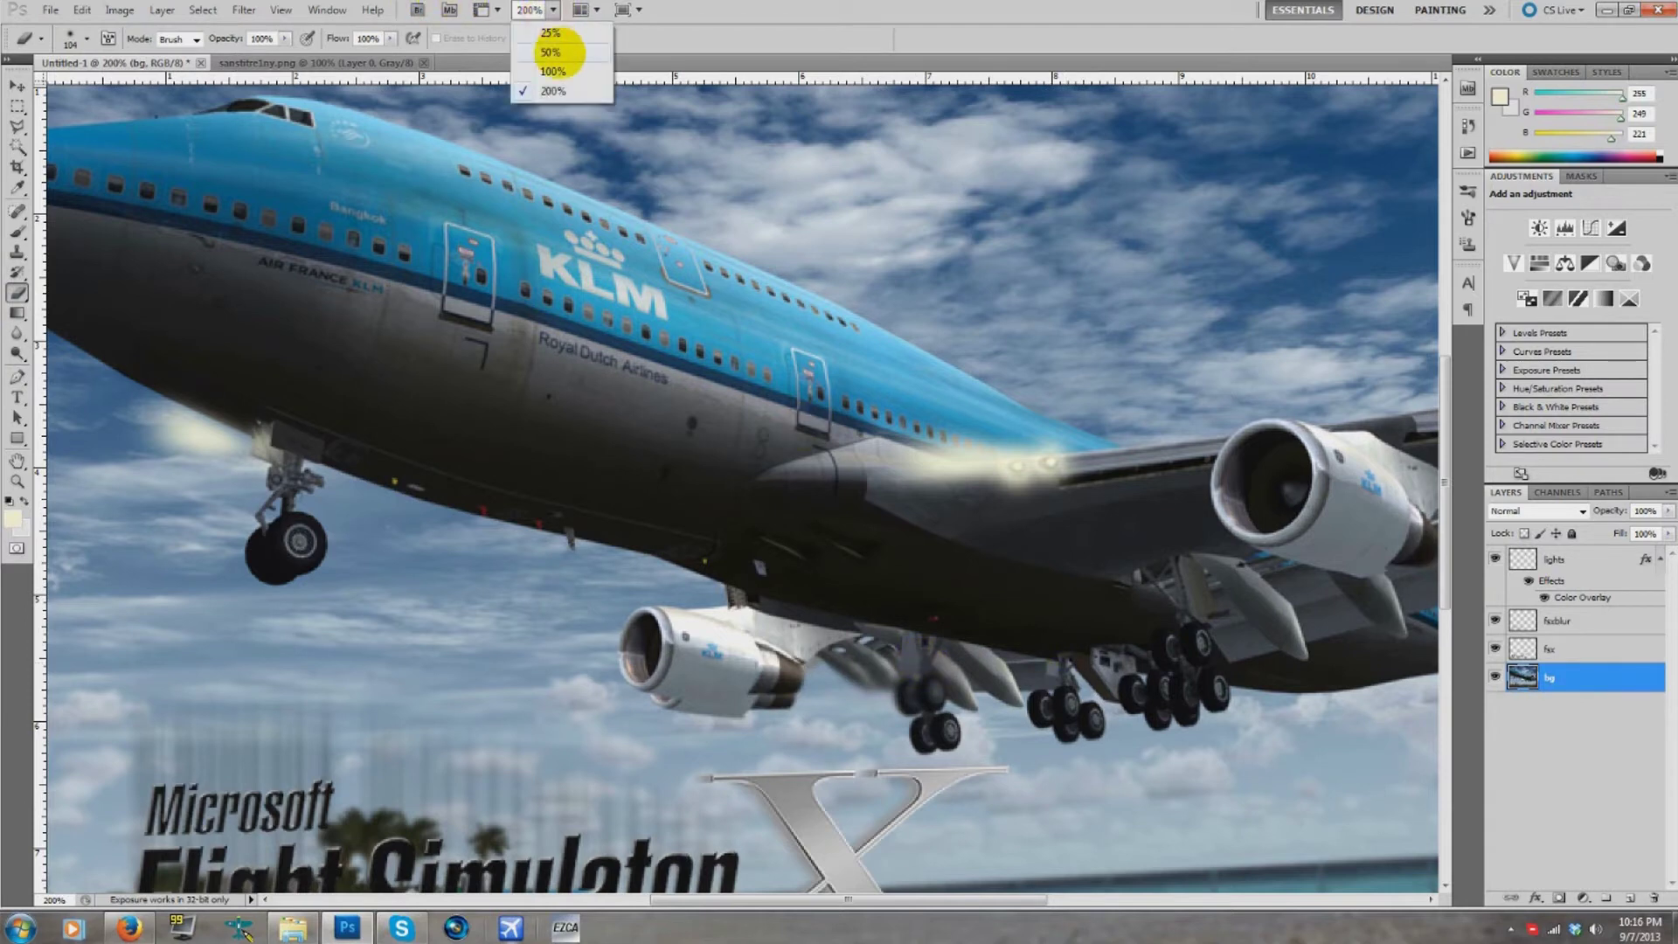
{"action": "left_click", "coordinate": [562, 51]}
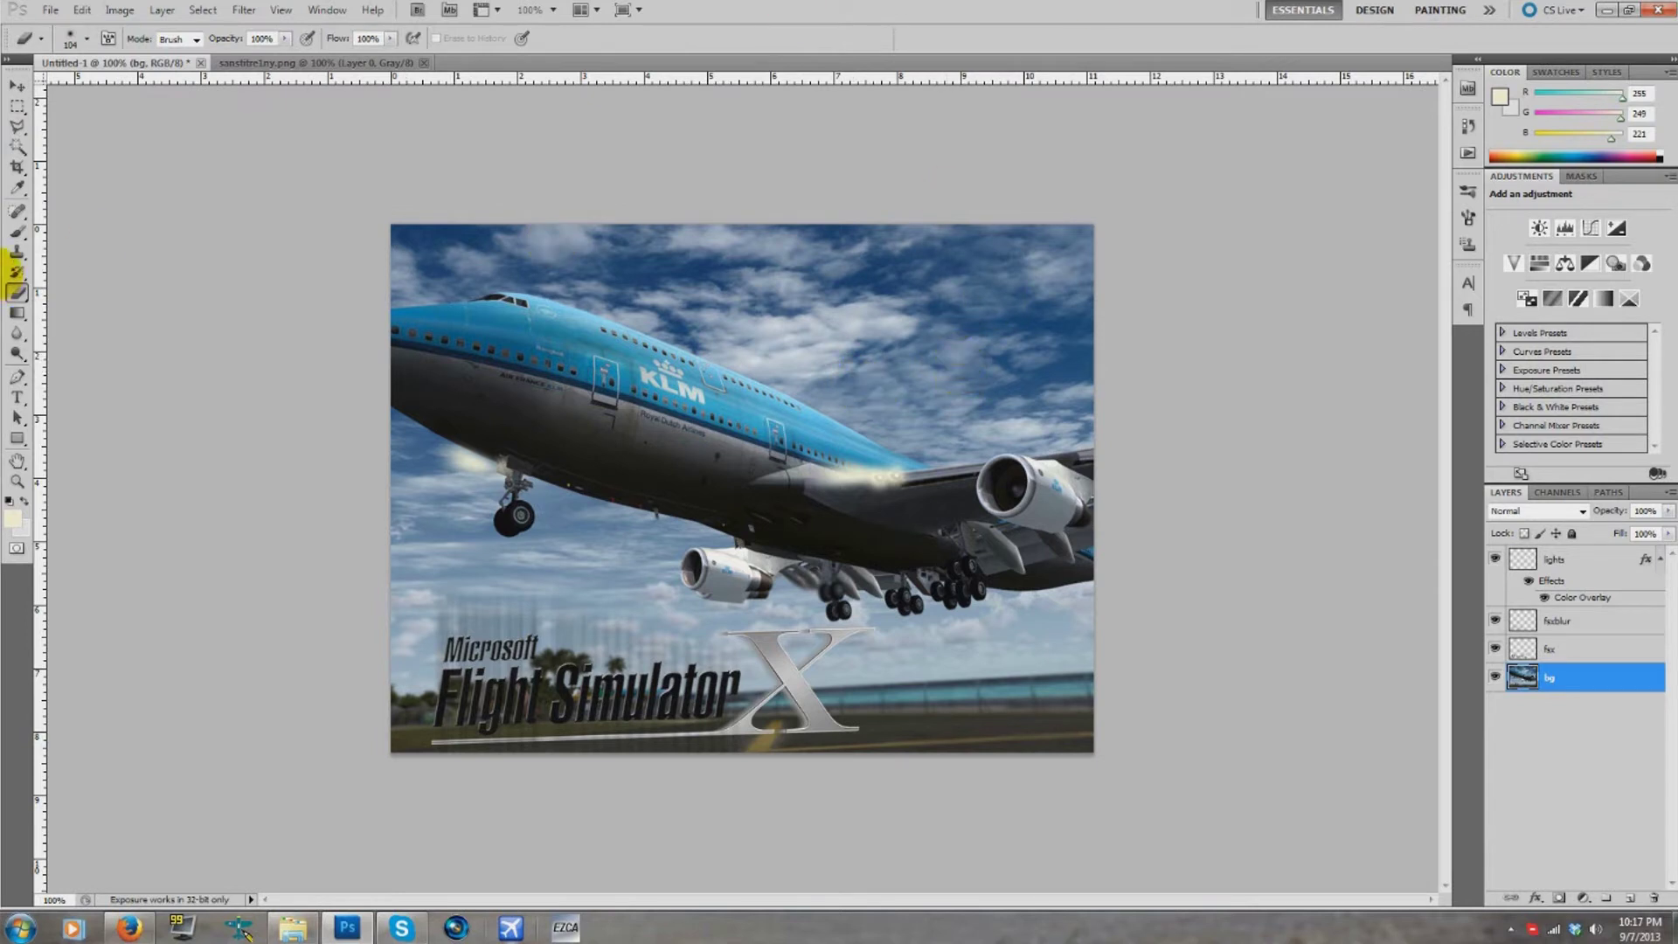
{"action": "left_click", "coordinate": [16, 332]}
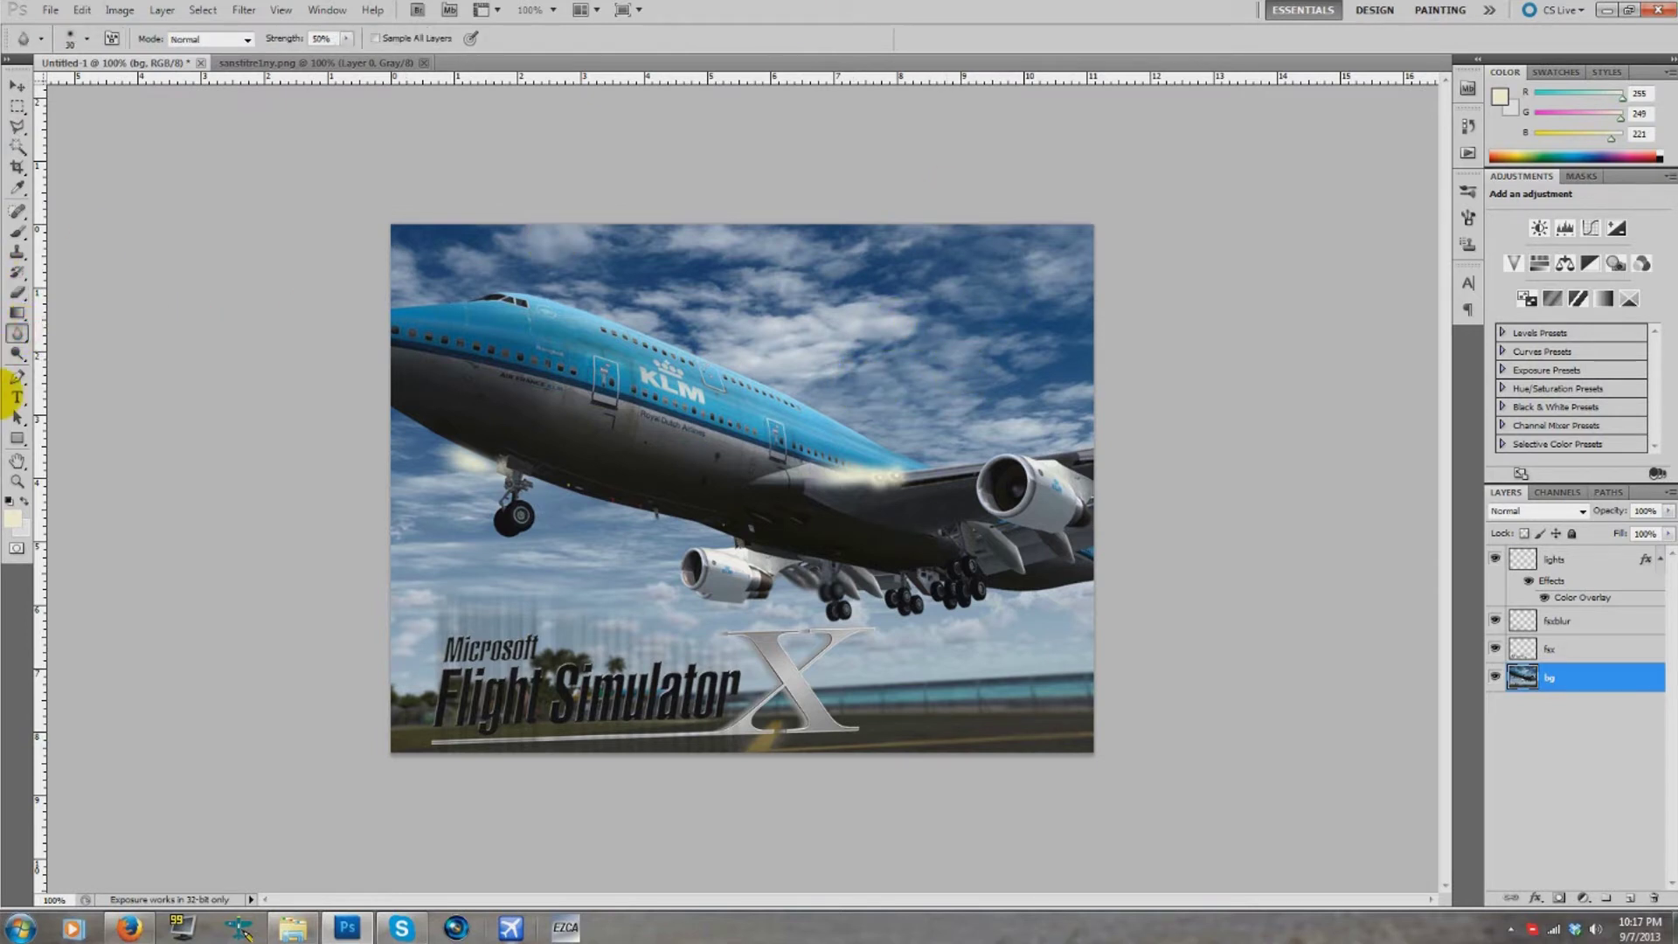
{"action": "left_click", "coordinate": [266, 63]}
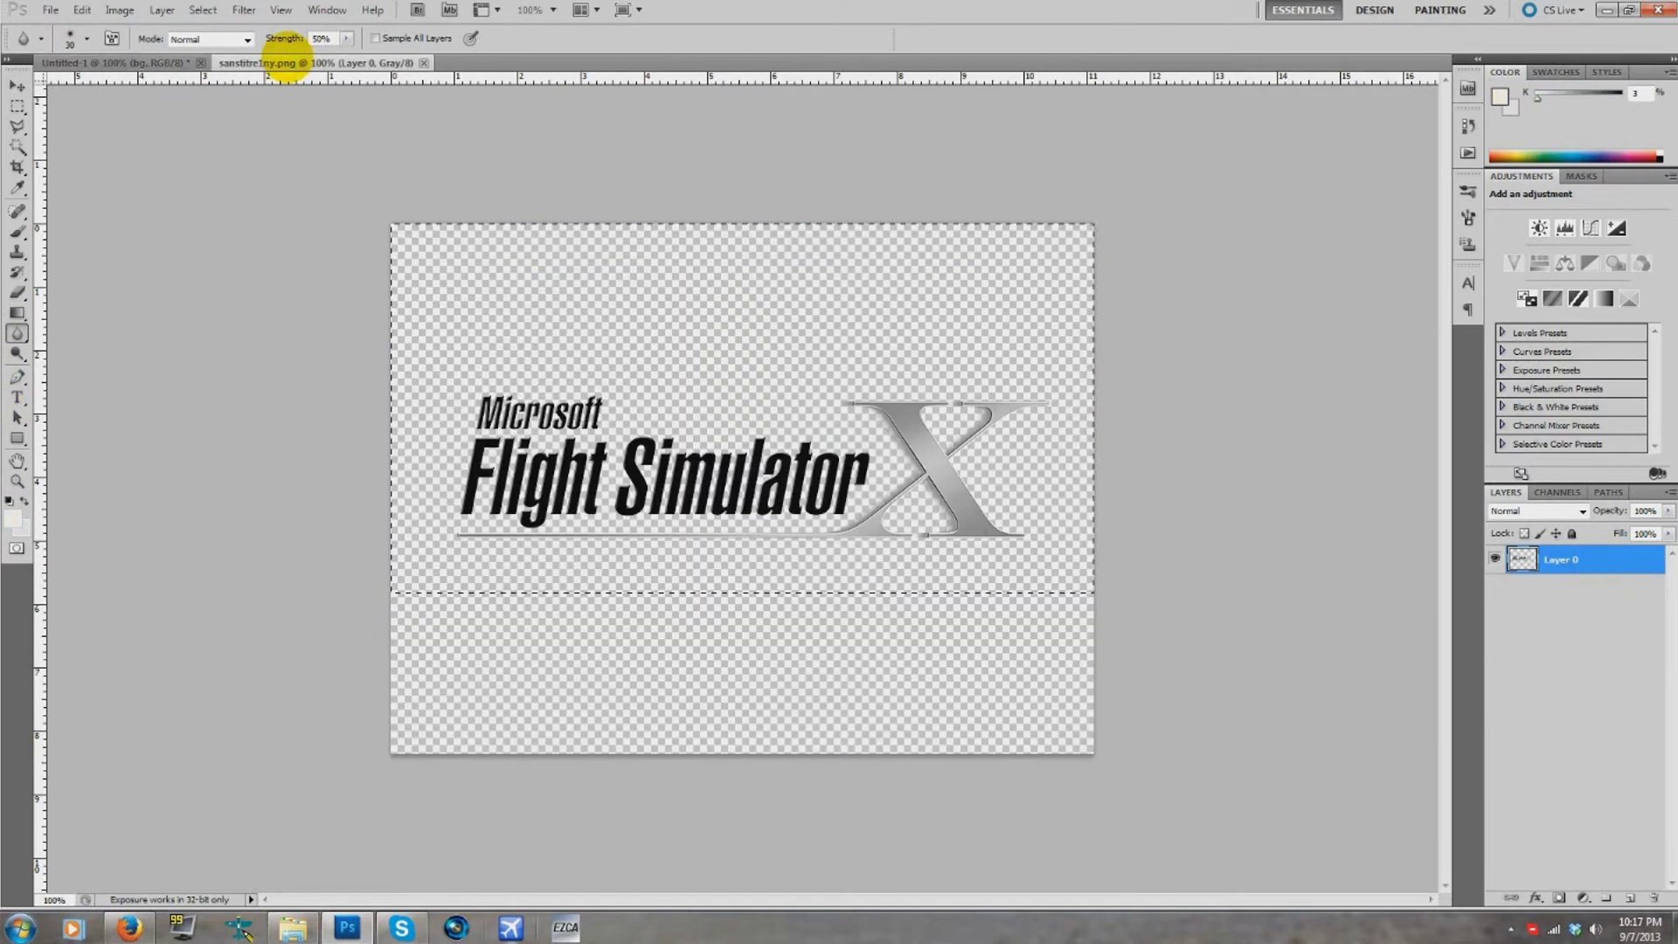
{"action": "left_click", "coordinate": [164, 63]}
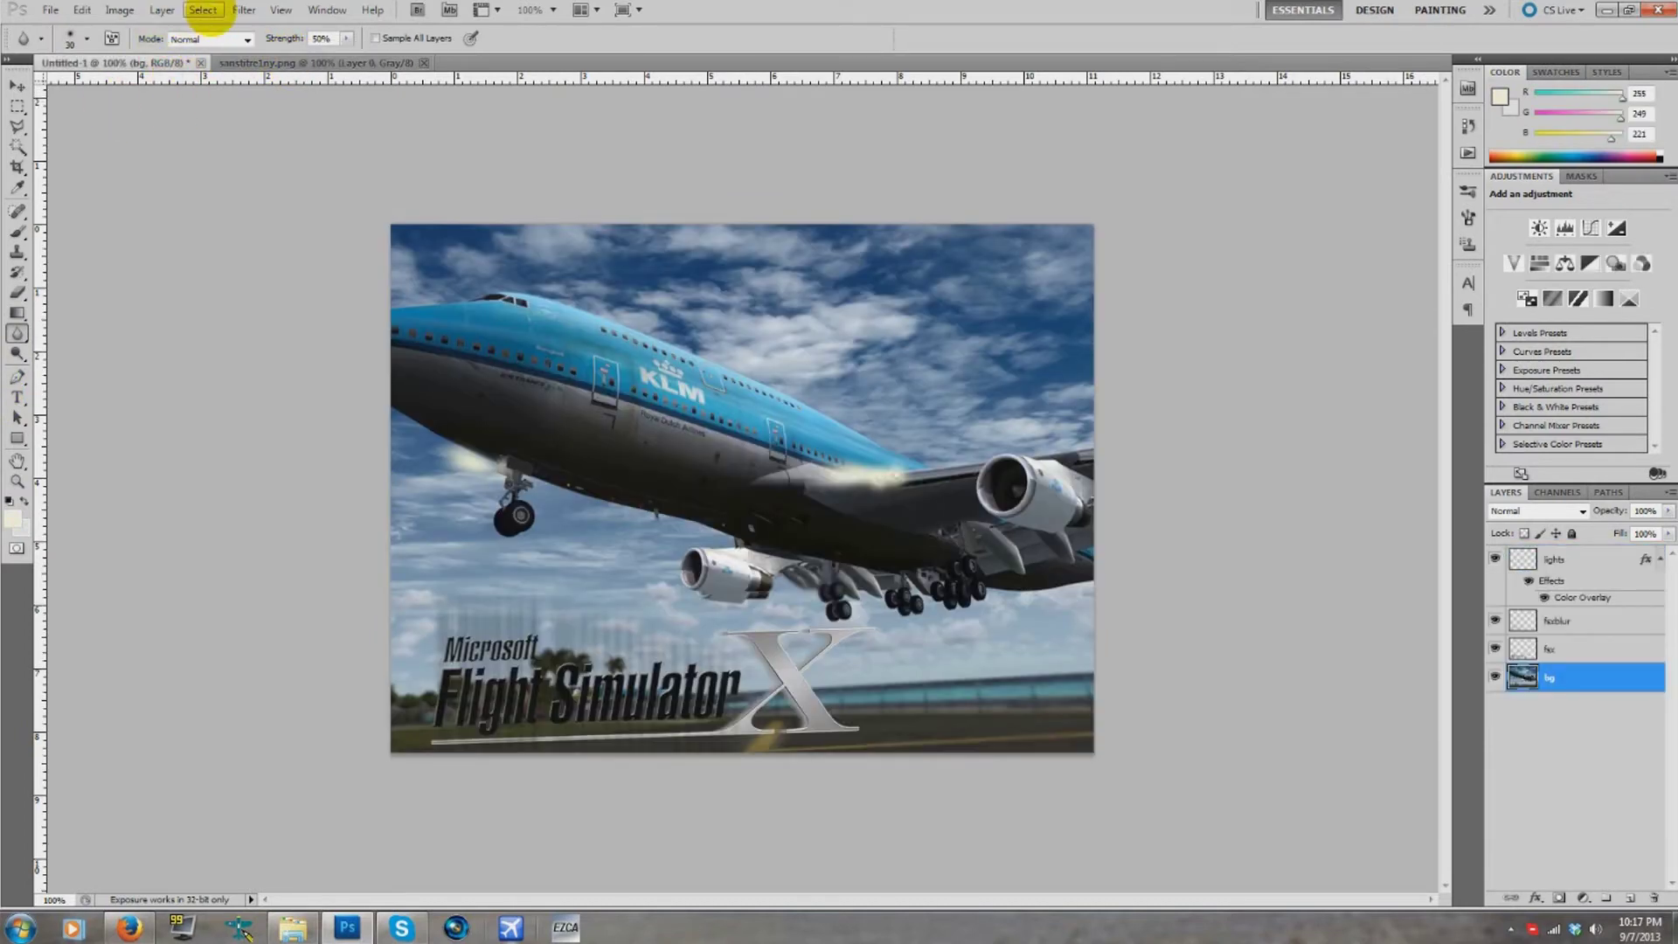
- Try a 50-300mm Zoom lens flare at 100% brightness in the sky on the bg layer
{"action": "left_click", "coordinate": [244, 9]}
{"action": "mouse_move", "coordinate": [330, 254]}
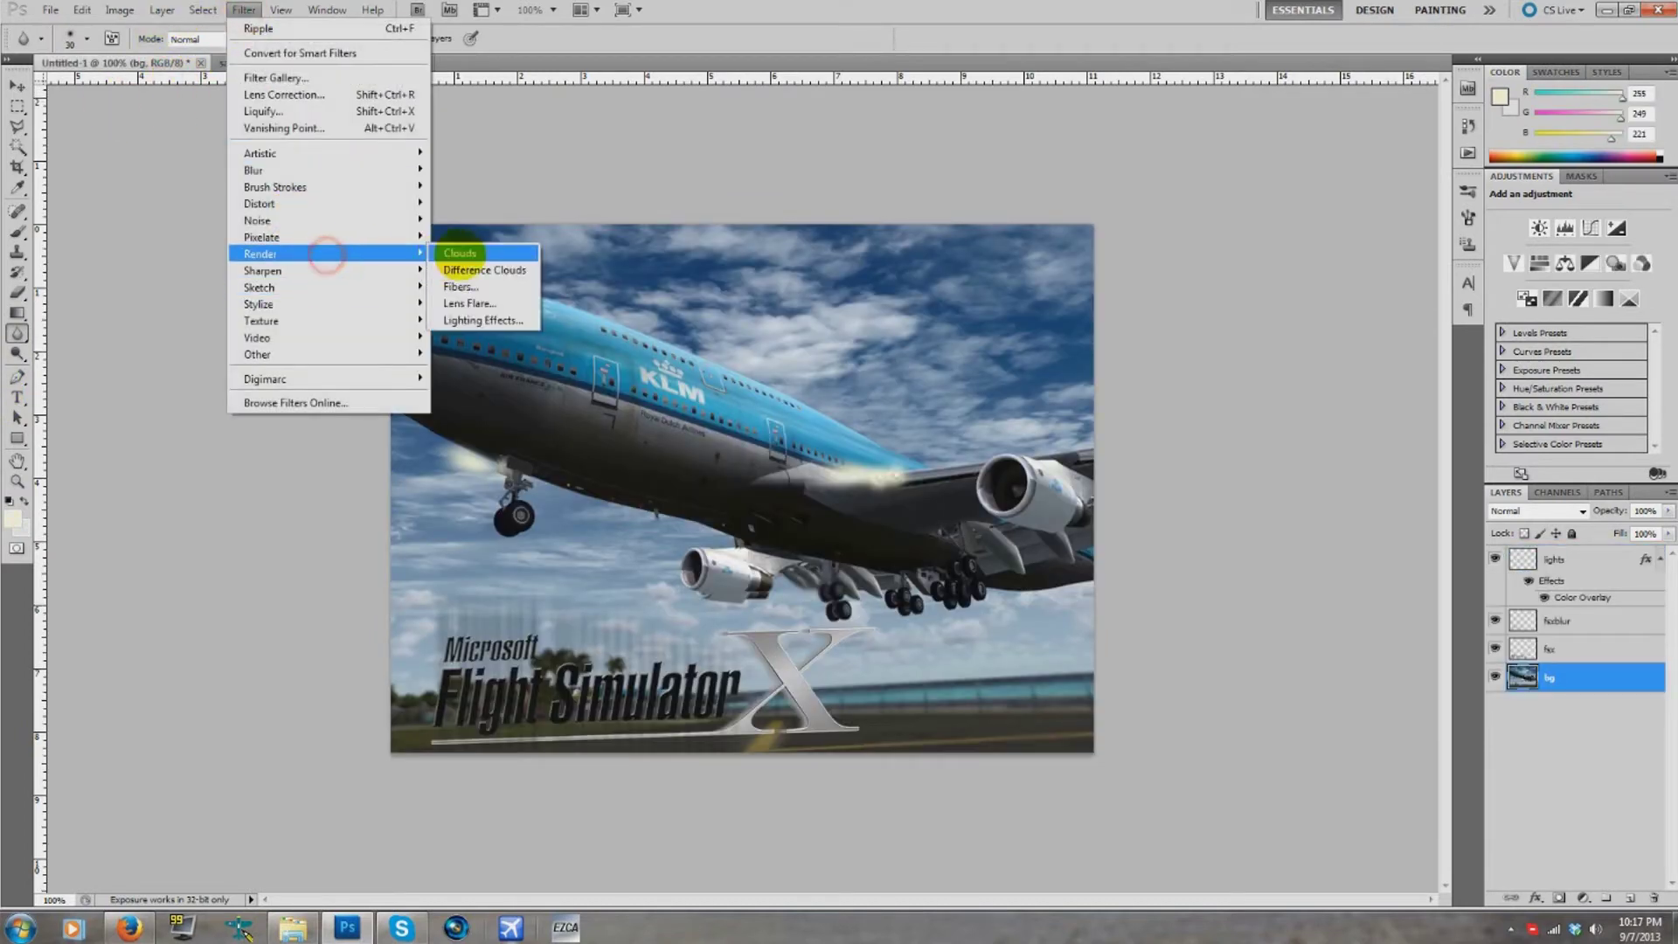
{"action": "left_click", "coordinate": [476, 303]}
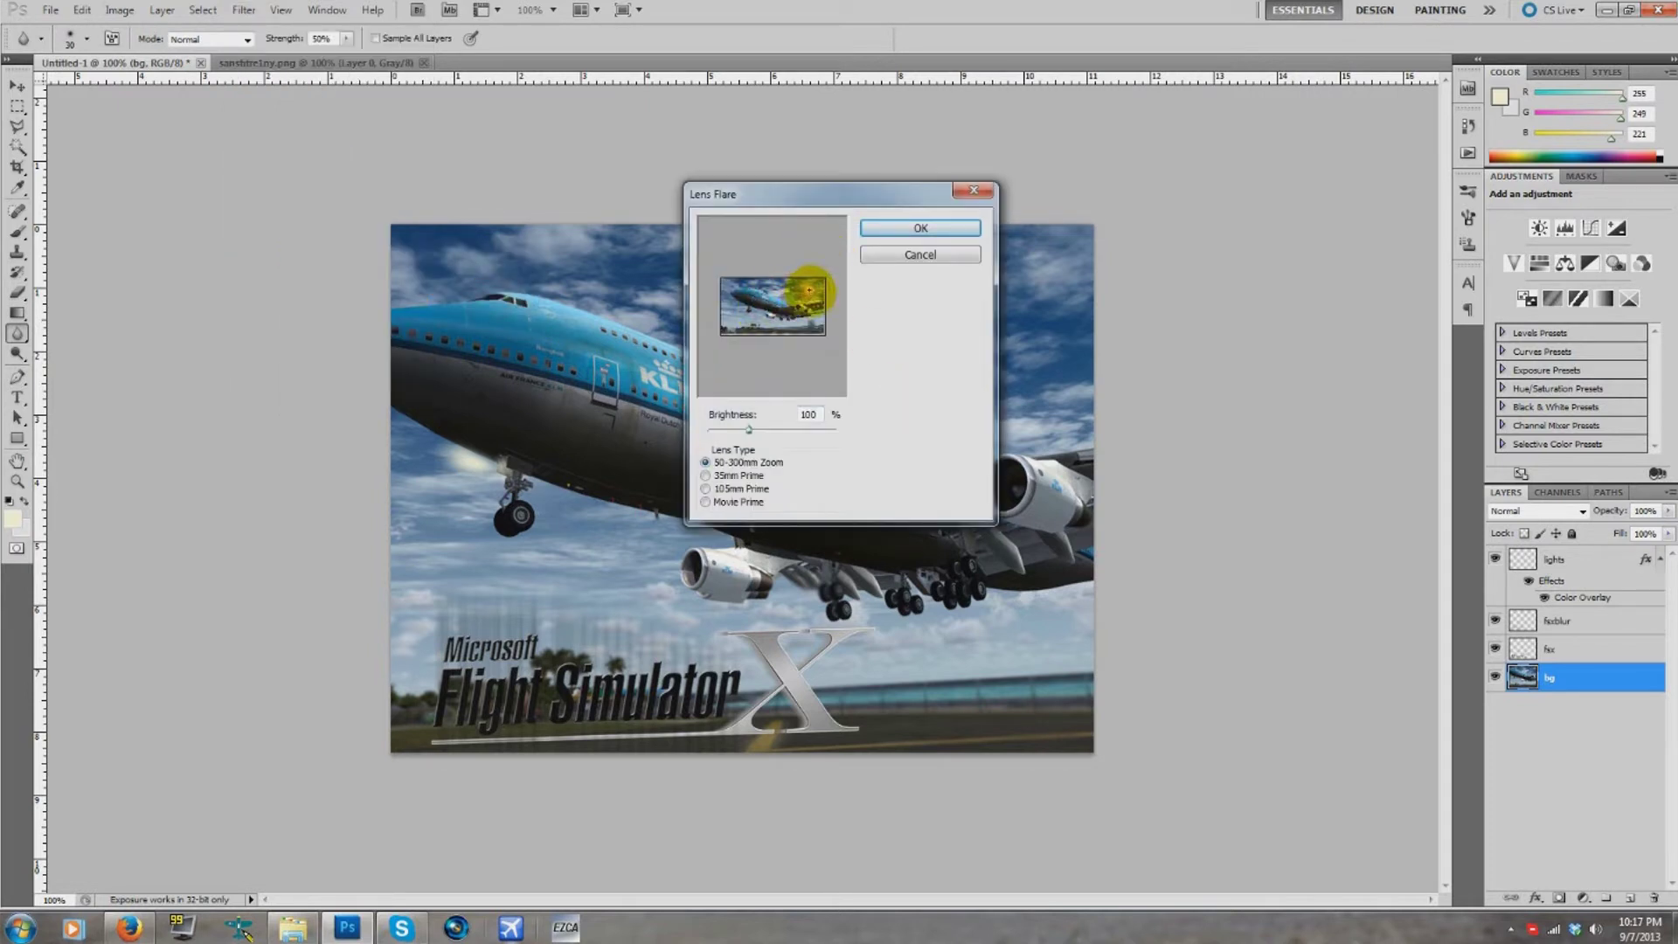
{"action": "left_click", "coordinate": [920, 227]}
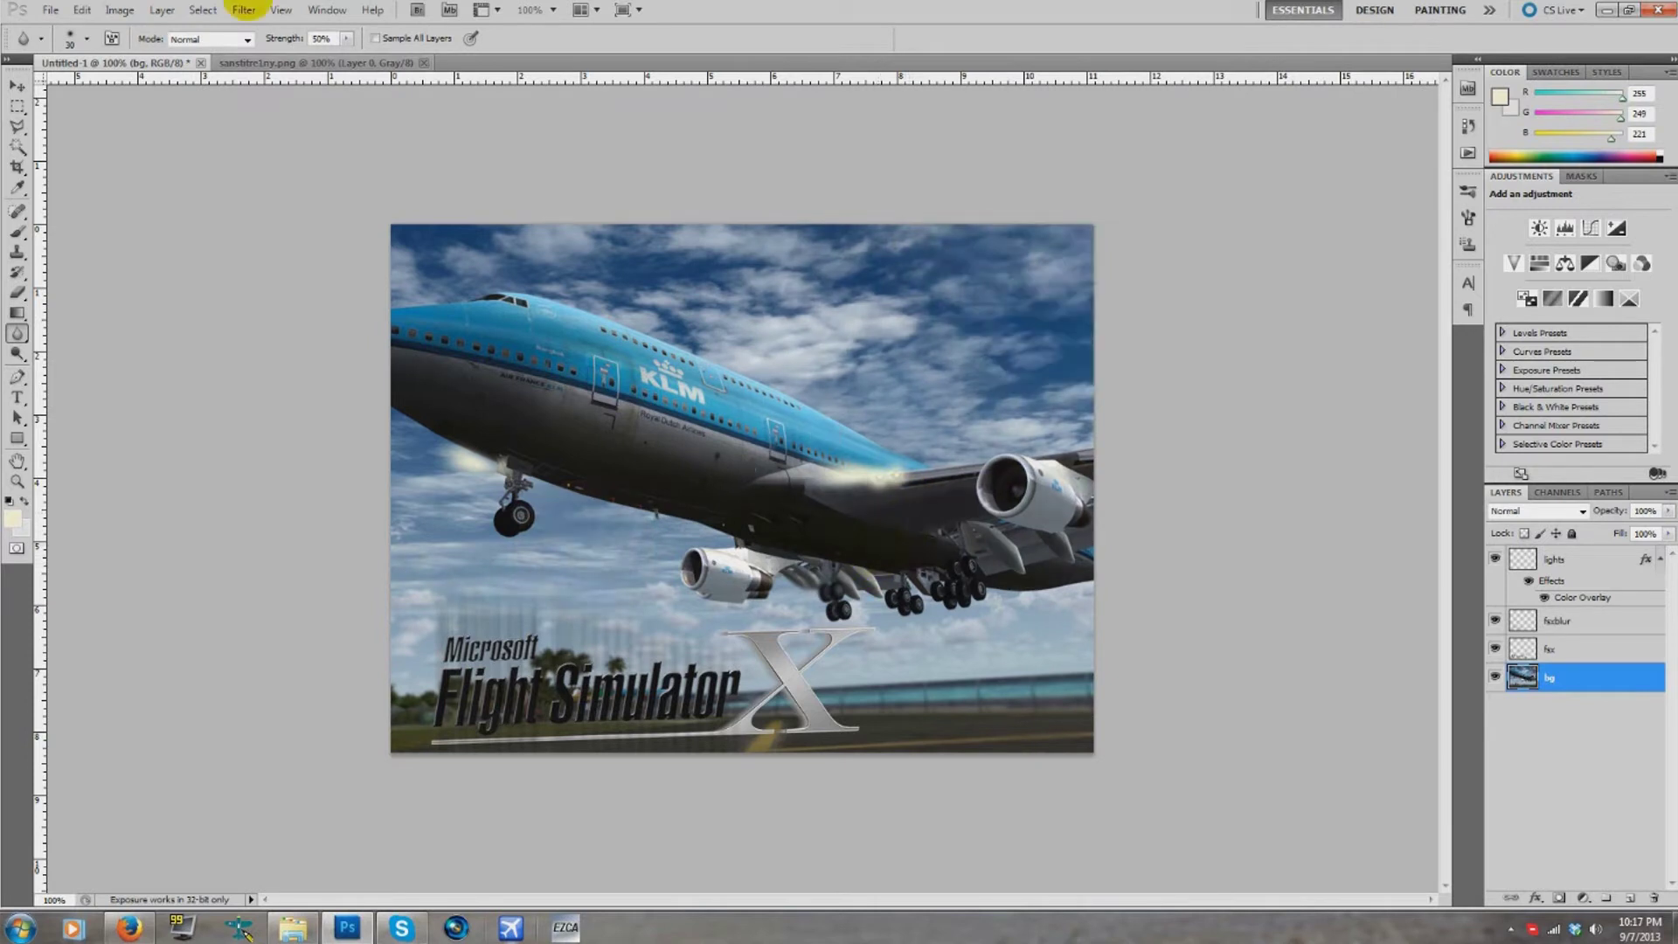
- Try 35mm Prime and 105mm Prime lens flares at 100% brightness in the sky on the bg layer
{"action": "left_click", "coordinate": [244, 10]}
{"action": "mouse_move", "coordinate": [293, 203]}
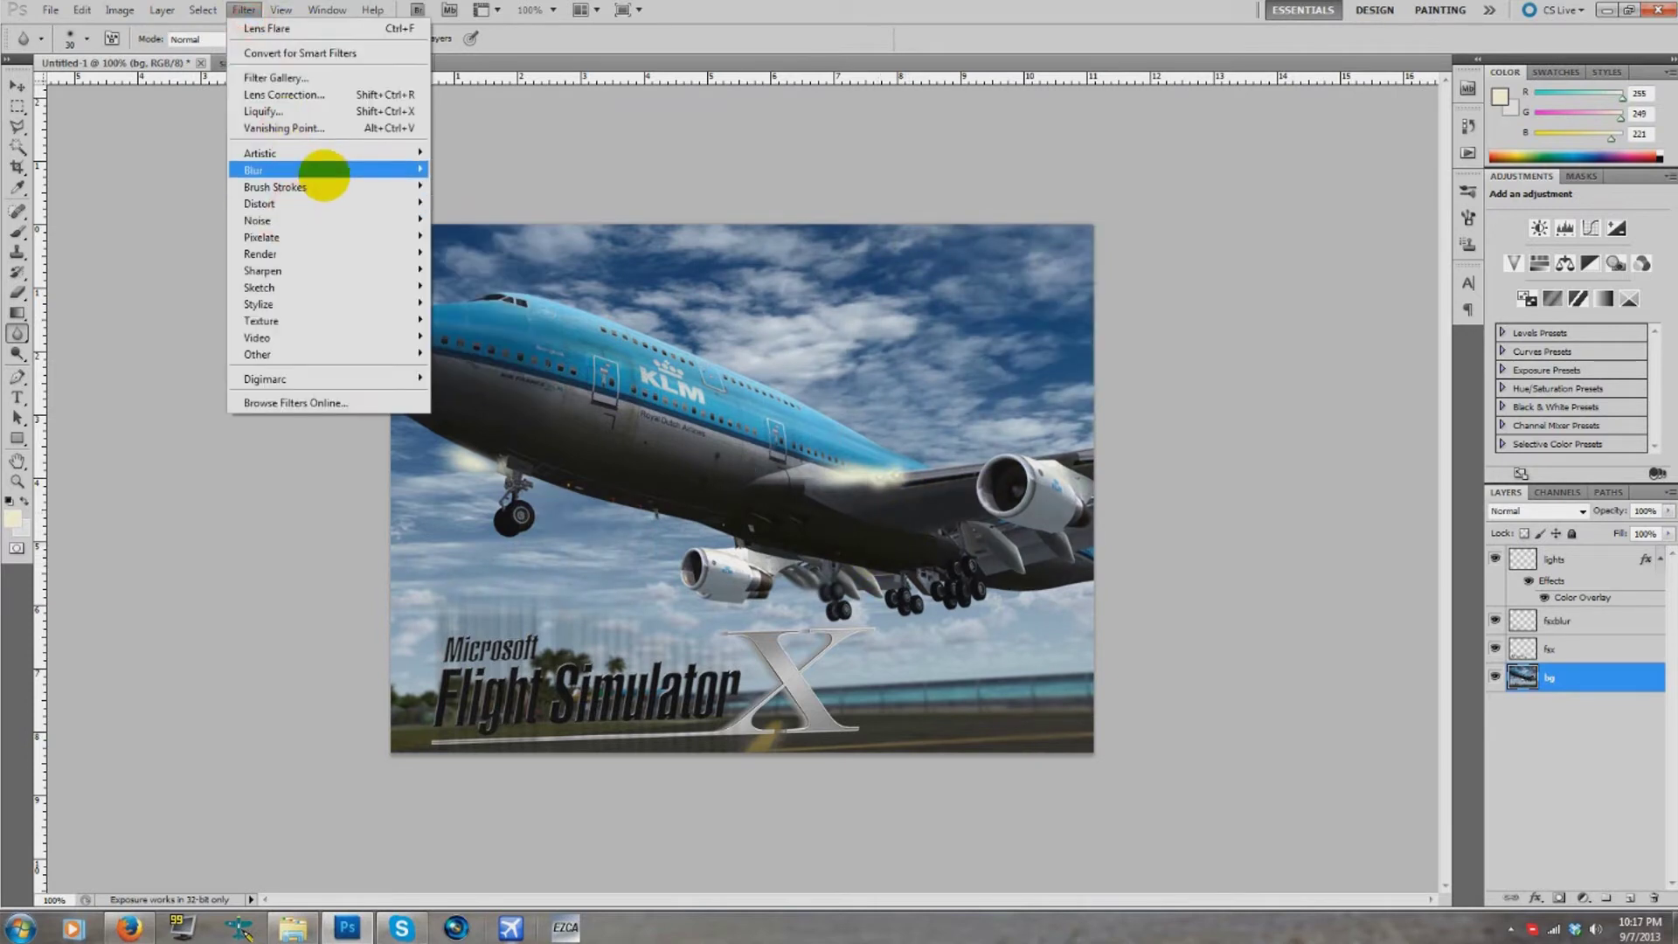
{"action": "mouse_move", "coordinate": [406, 252]}
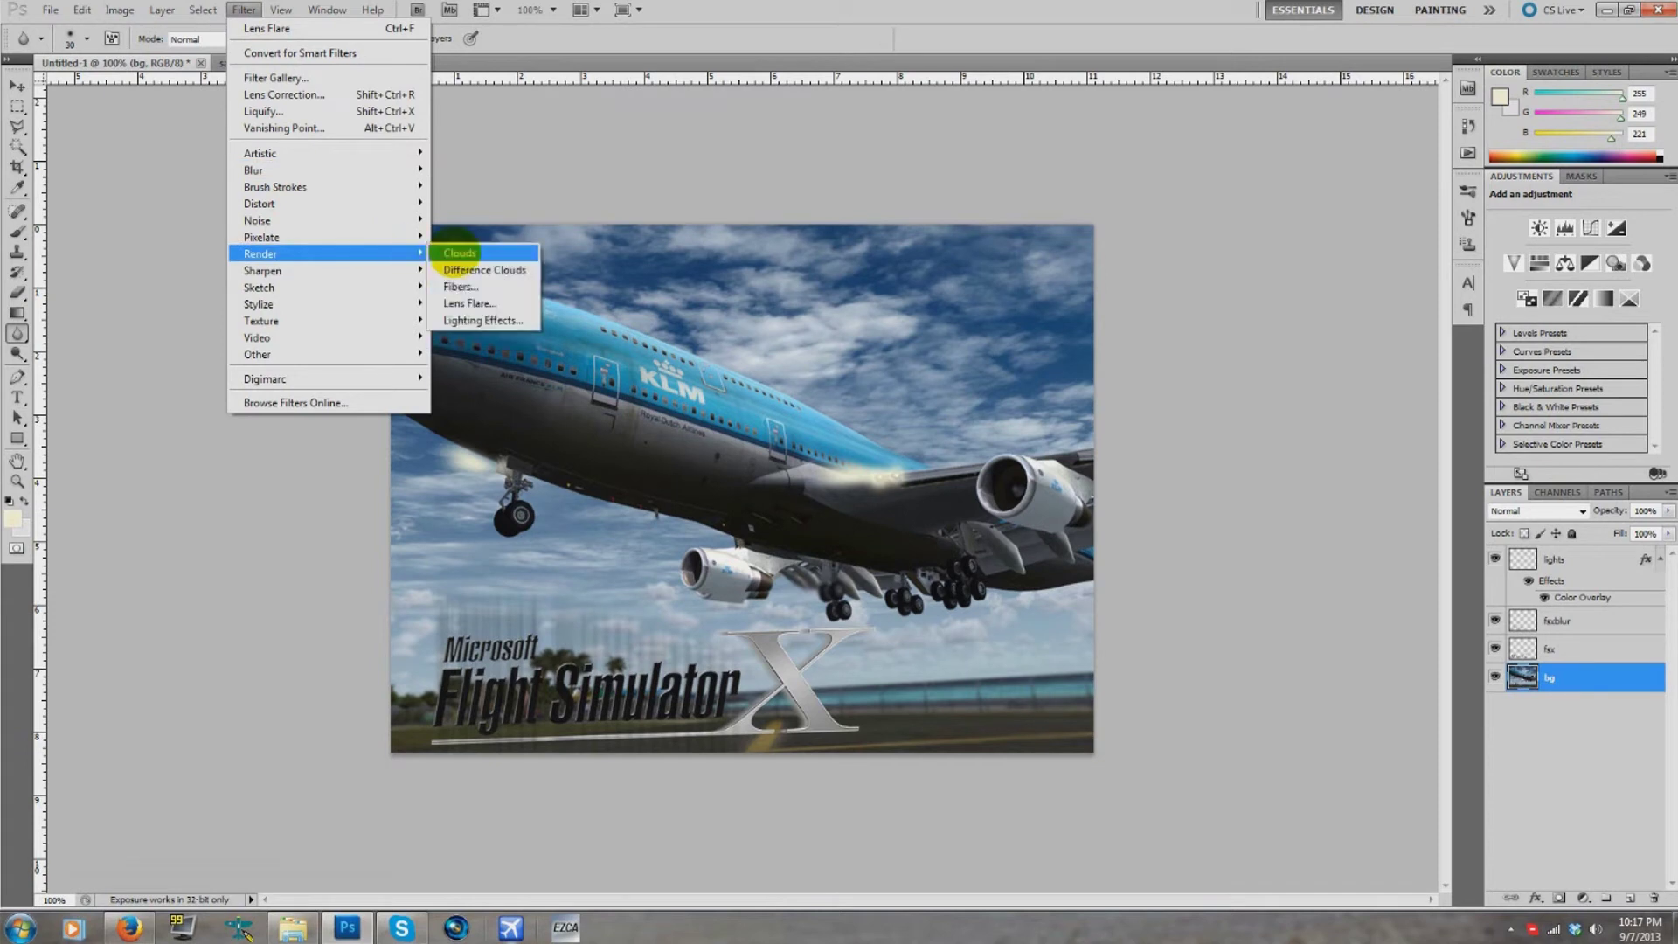
{"action": "left_click", "coordinate": [479, 303]}
{"action": "left_click", "coordinate": [806, 287]}
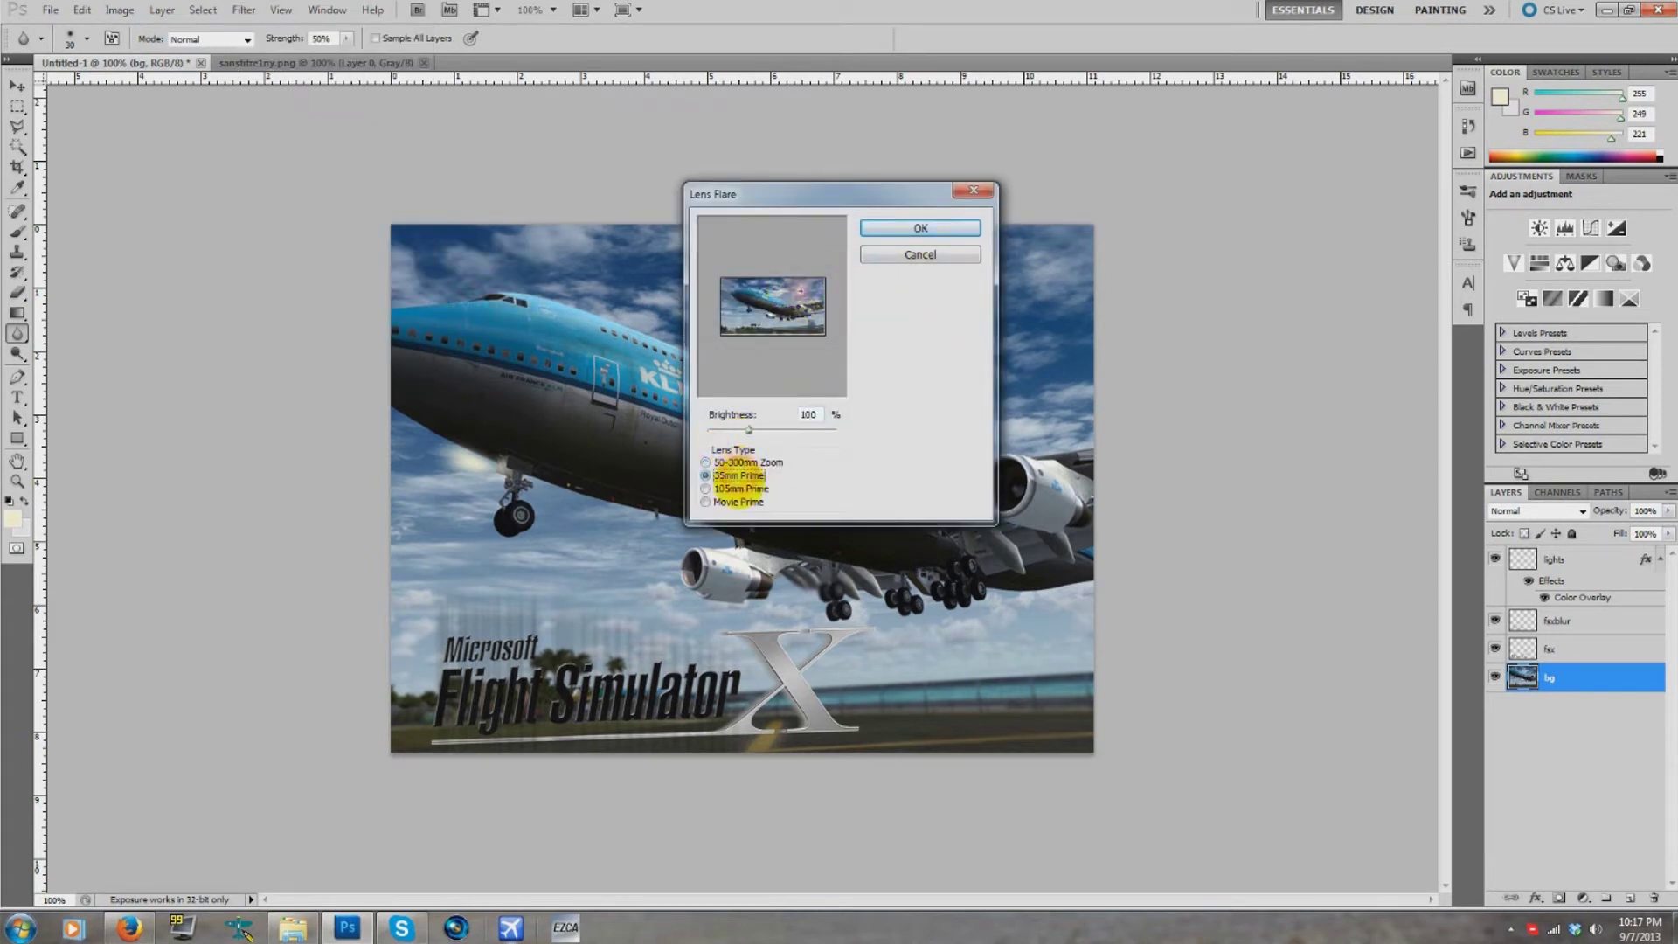
{"action": "left_click", "coordinate": [739, 502]}
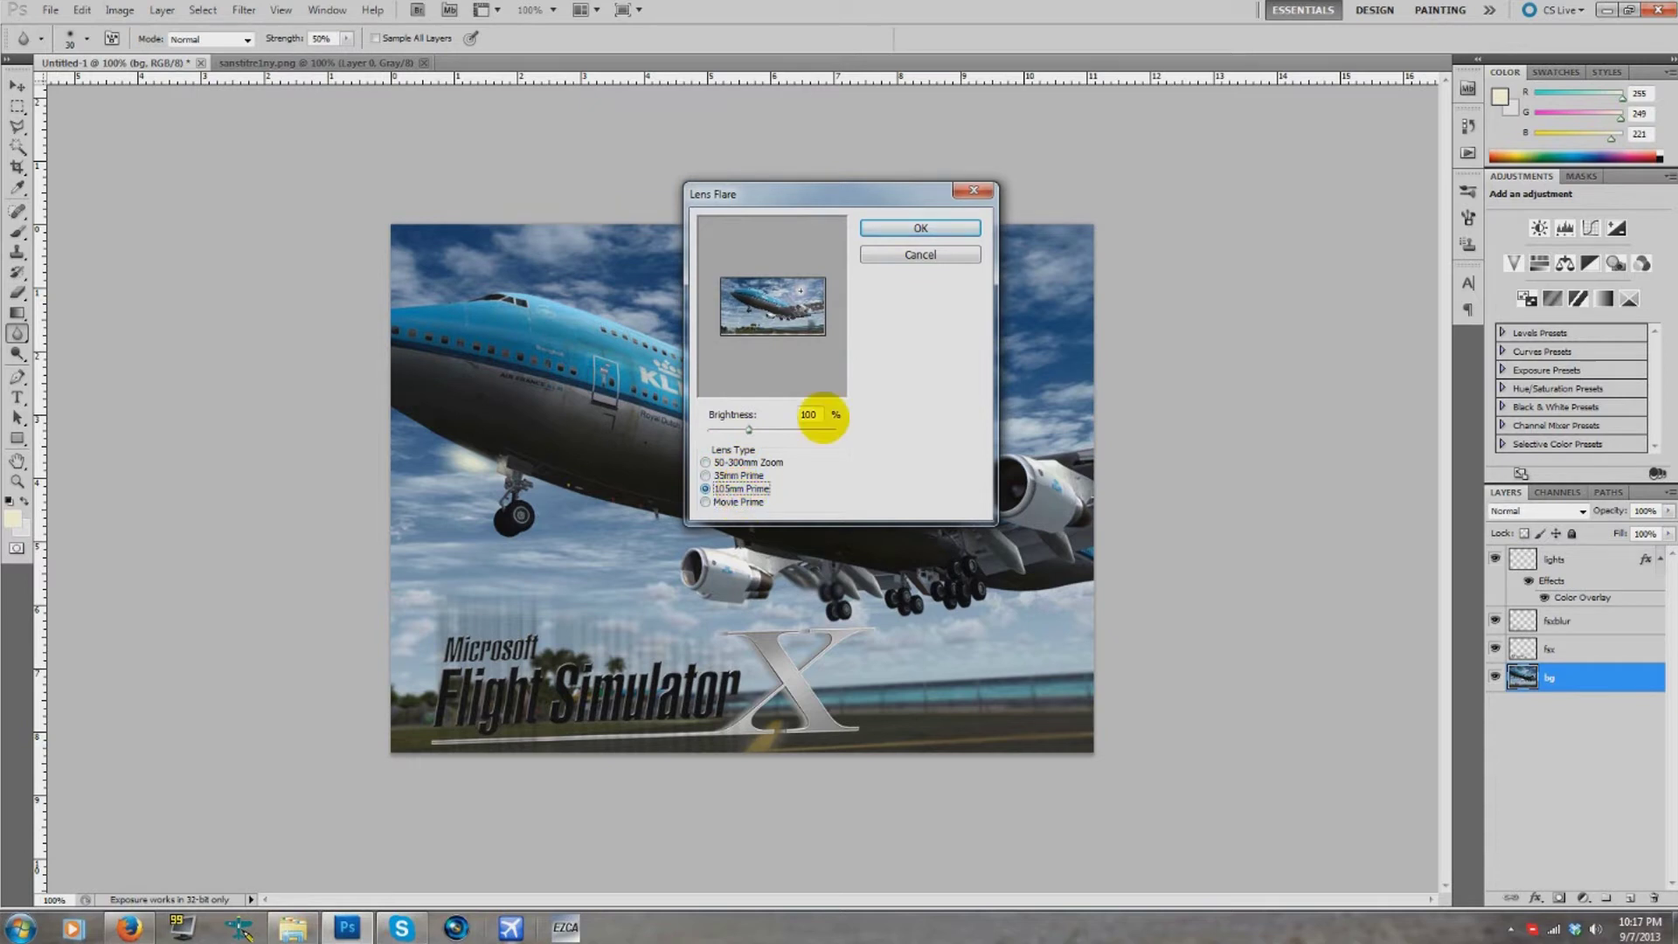
{"action": "left_click", "coordinate": [928, 229]}
- Try a 50-300mm Zoom lens flare at 100% brightness near the sky's right edge on the bg layer and undo it
{"action": "left_click", "coordinate": [244, 10]}
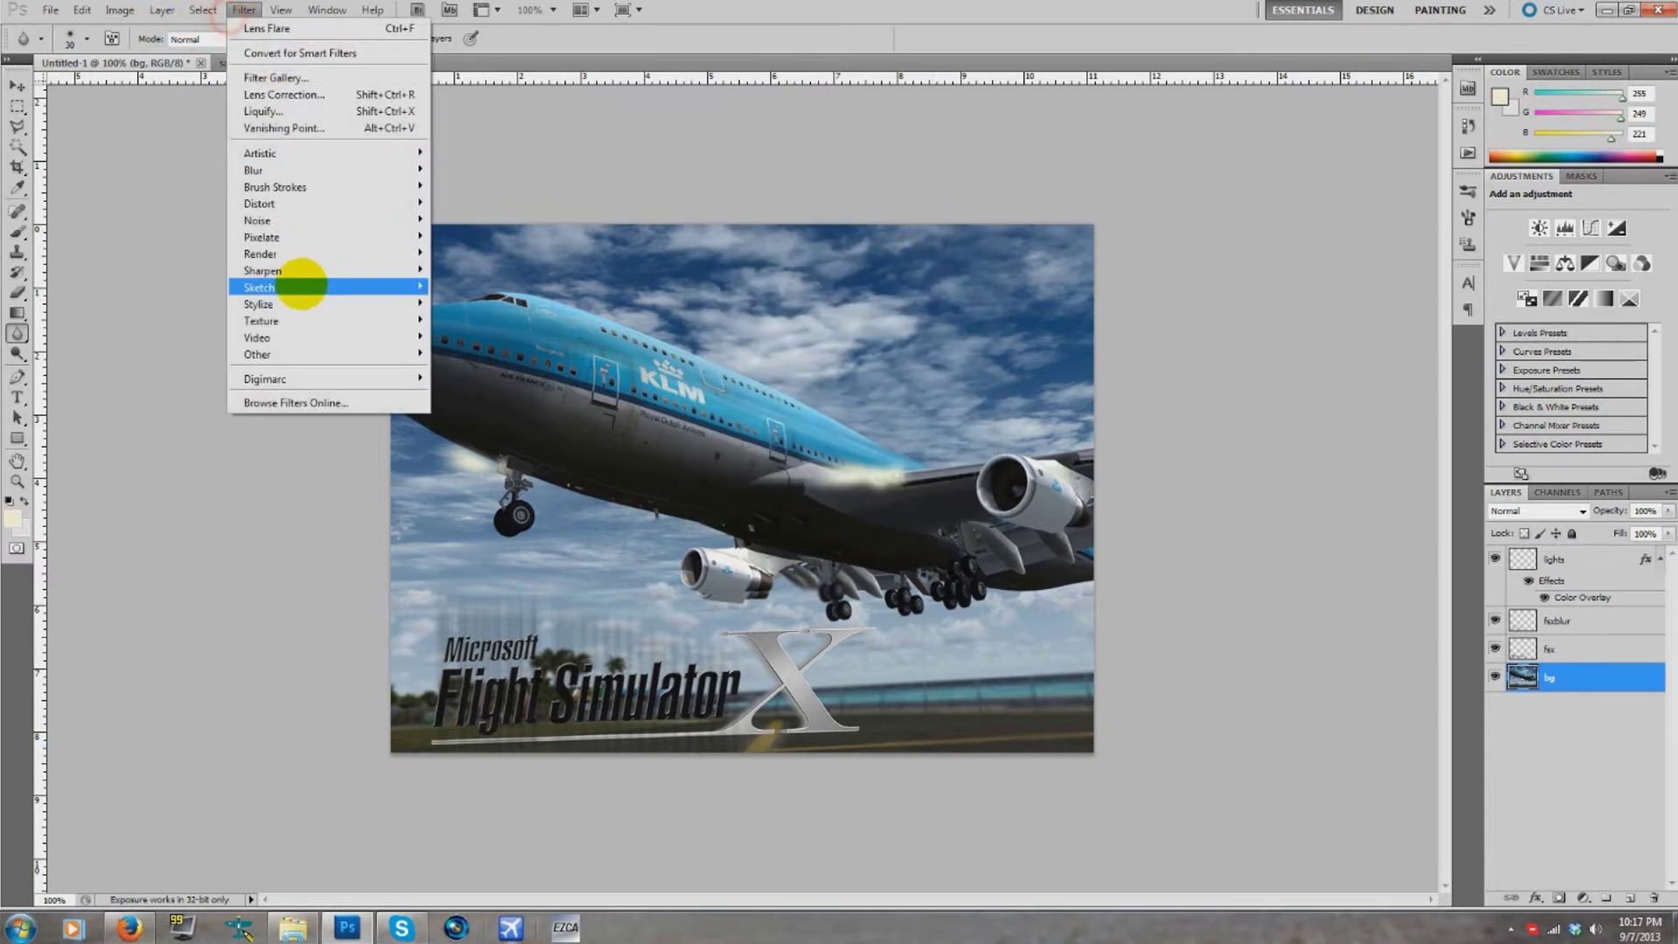
{"action": "mouse_move", "coordinate": [411, 254]}
{"action": "left_click", "coordinate": [489, 304]}
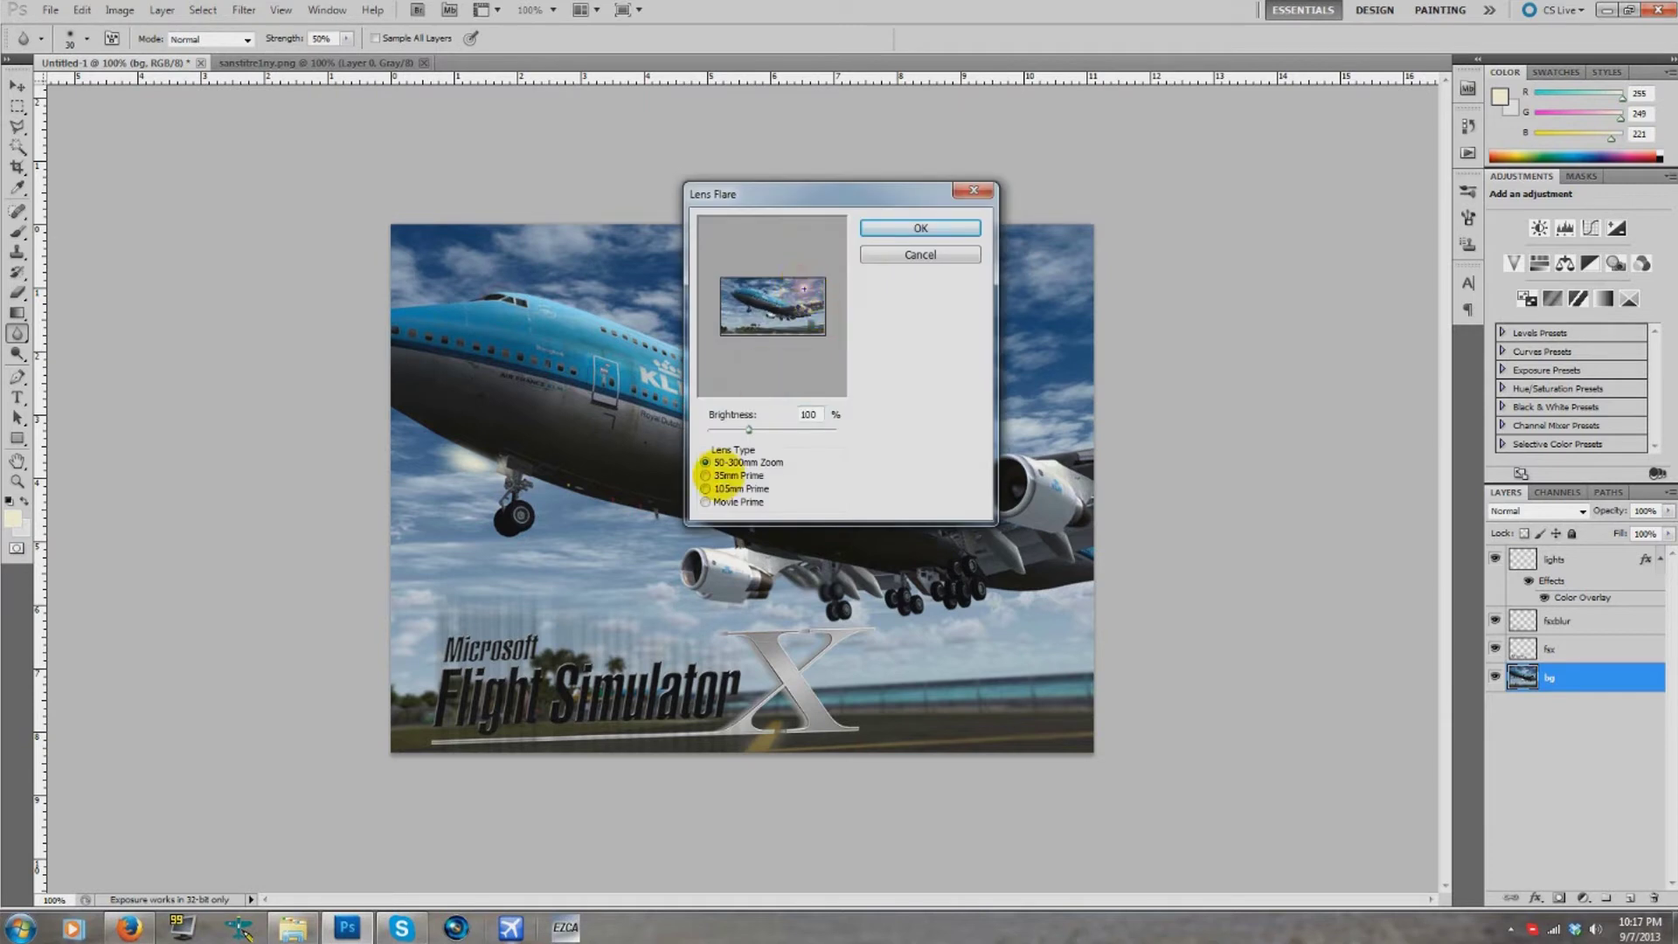
{"action": "left_click", "coordinate": [948, 231]}
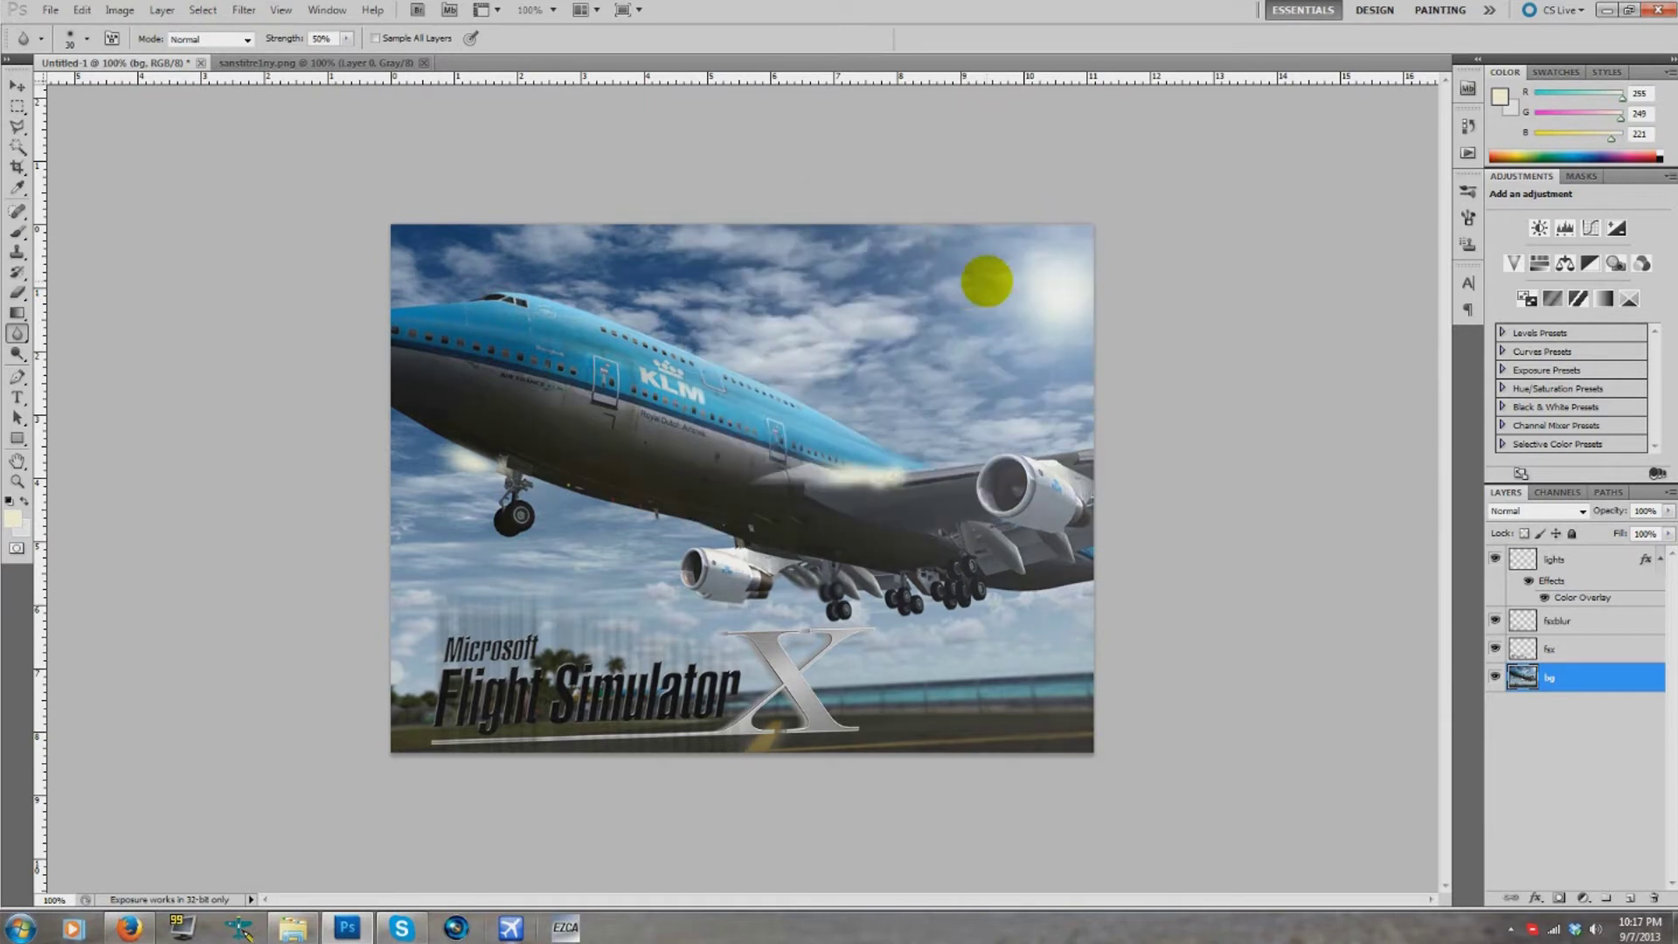
{"action": "key", "text": "ctrl+z"}
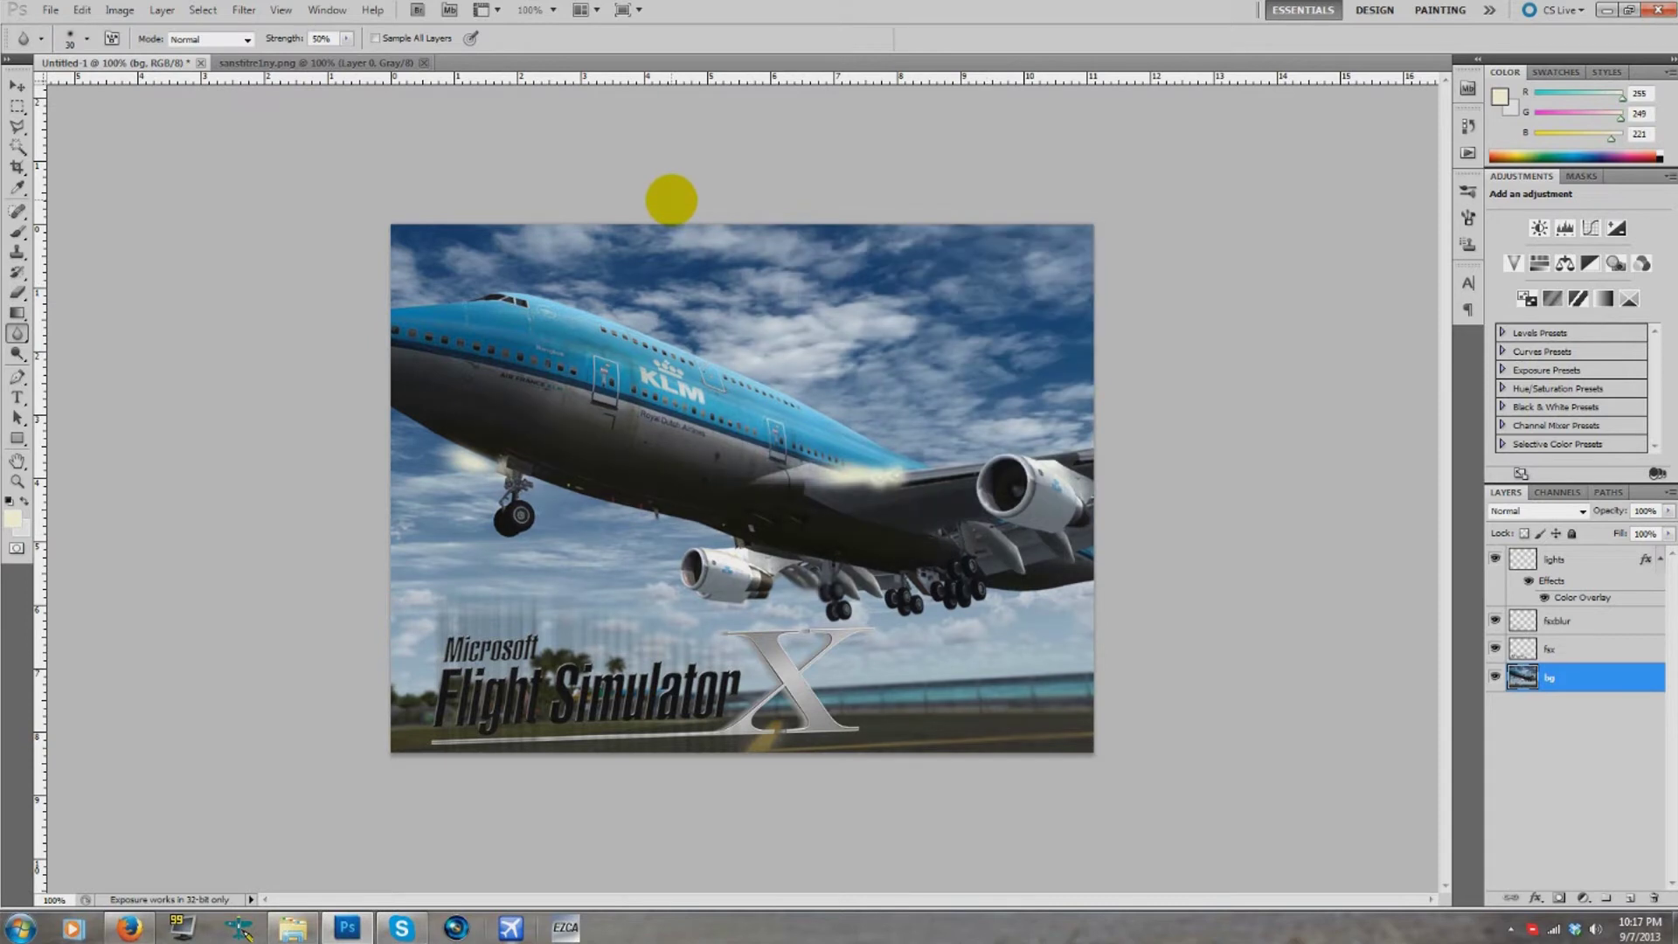
- Try a 105mm Prime lens flare at 100% brightness in the sky above the wing on the bg layer and undo it
{"action": "left_click", "coordinate": [244, 9]}
{"action": "mouse_move", "coordinate": [345, 253]}
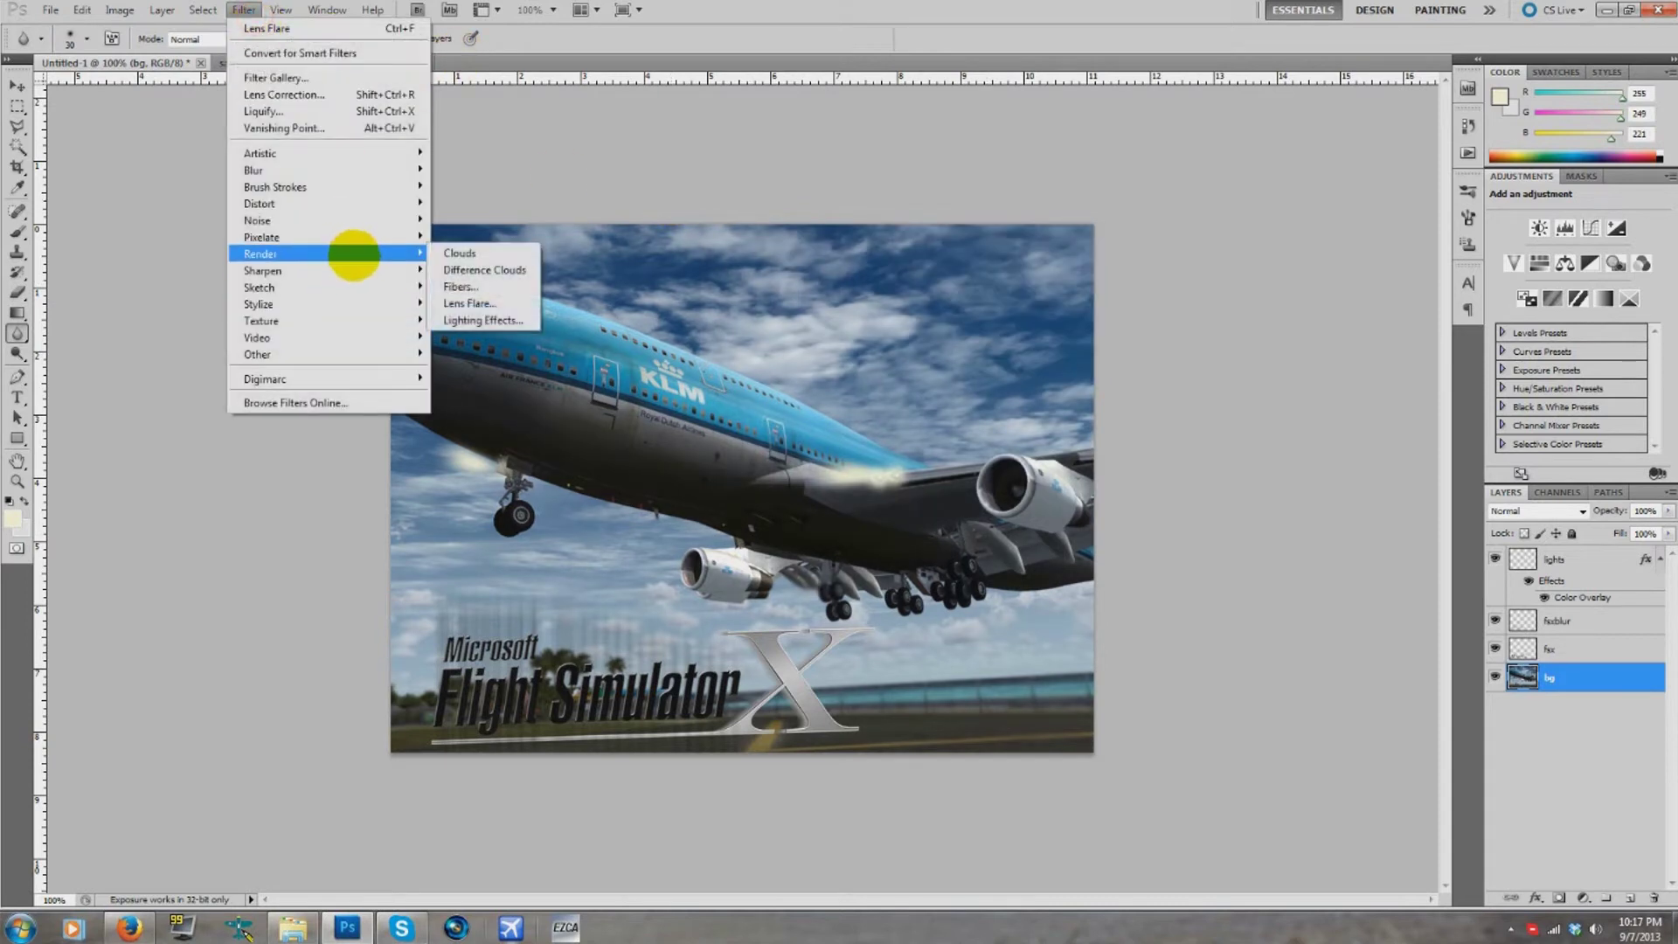
{"action": "left_click", "coordinate": [469, 304]}
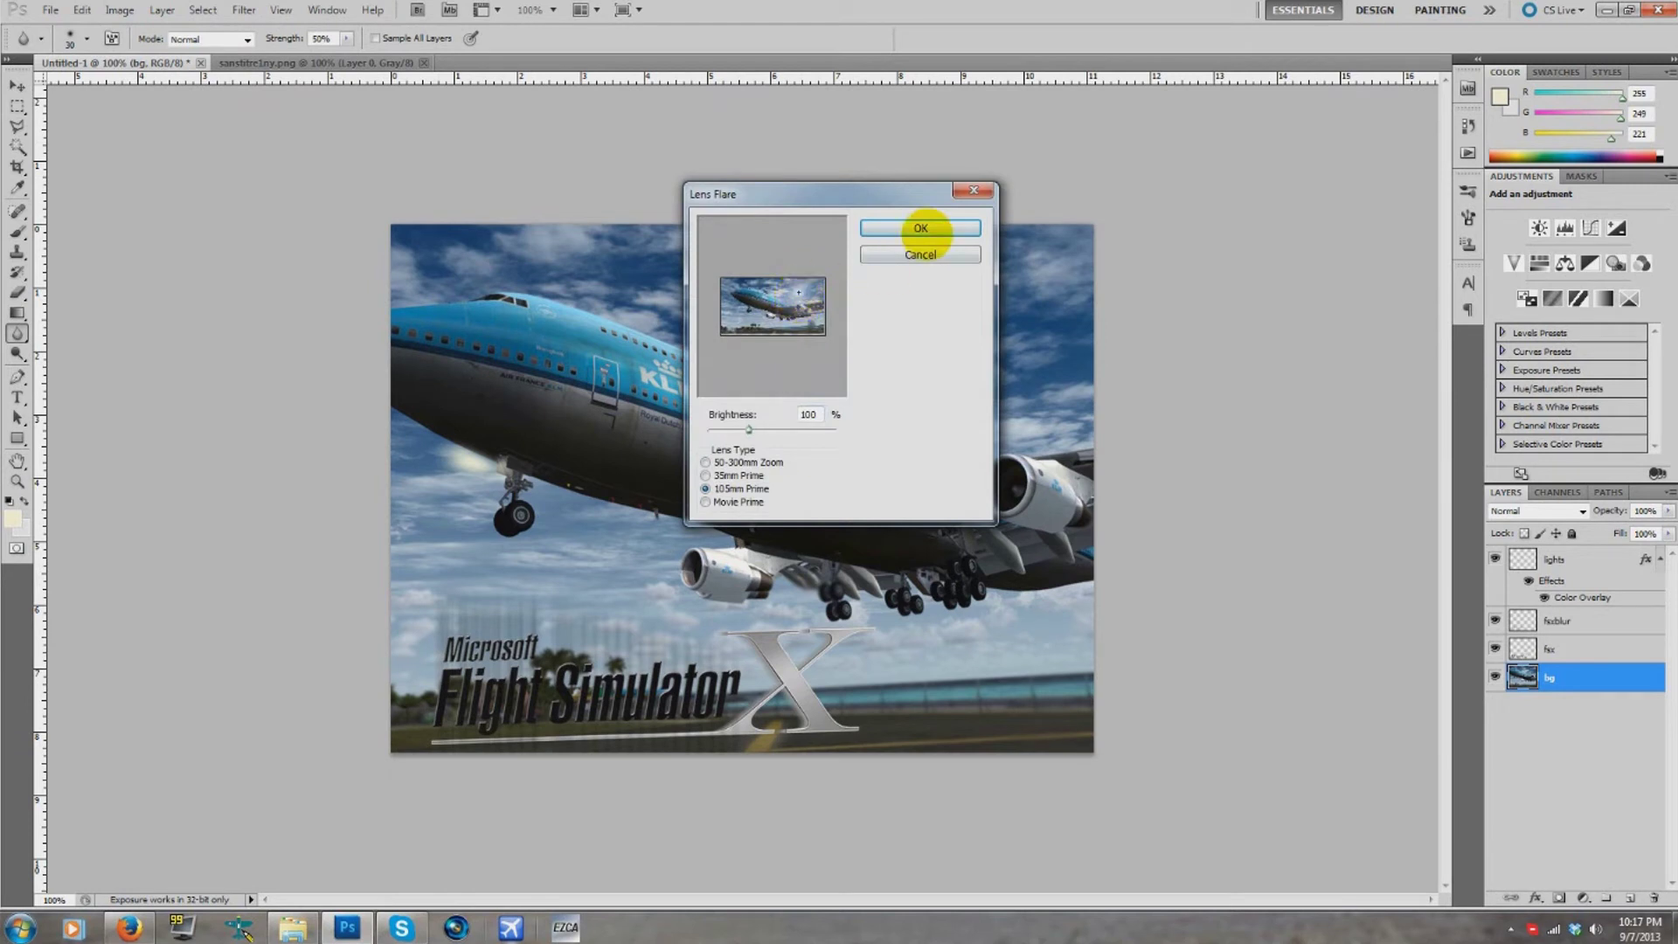
{"action": "left_click", "coordinate": [921, 229]}
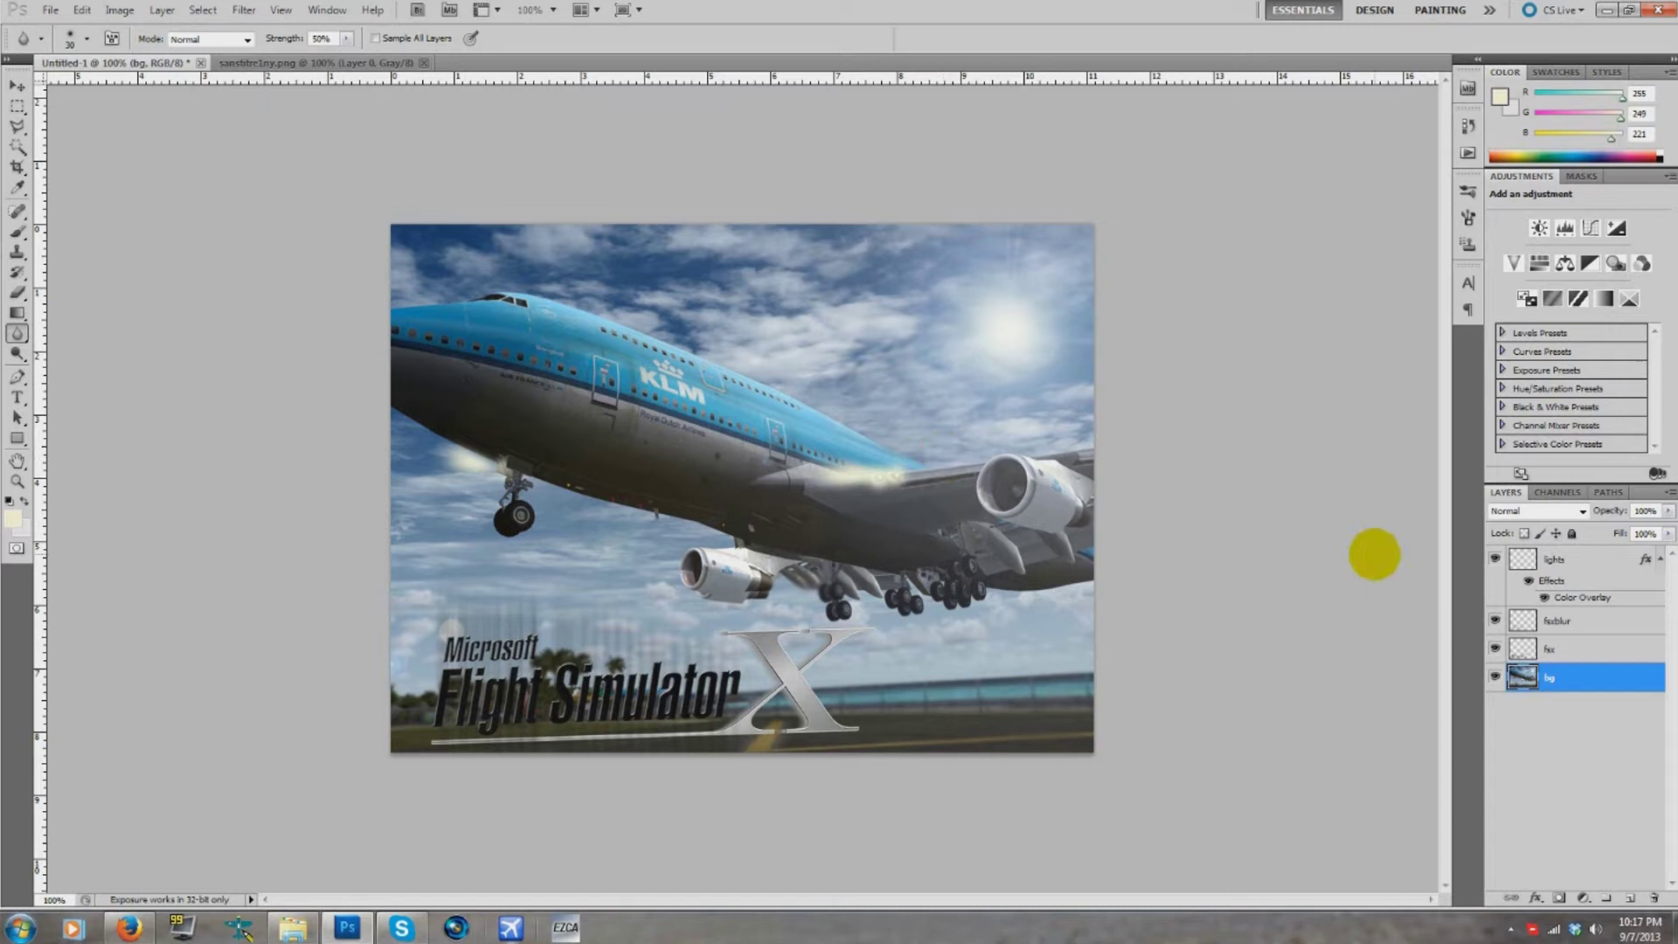
{"action": "left_click", "coordinate": [1623, 677]}
{"action": "key", "text": "ctrl+z"}
- Try to apply a lens flare to a new blank layer above bg and delete that layer
{"action": "left_click", "coordinate": [1630, 898]}
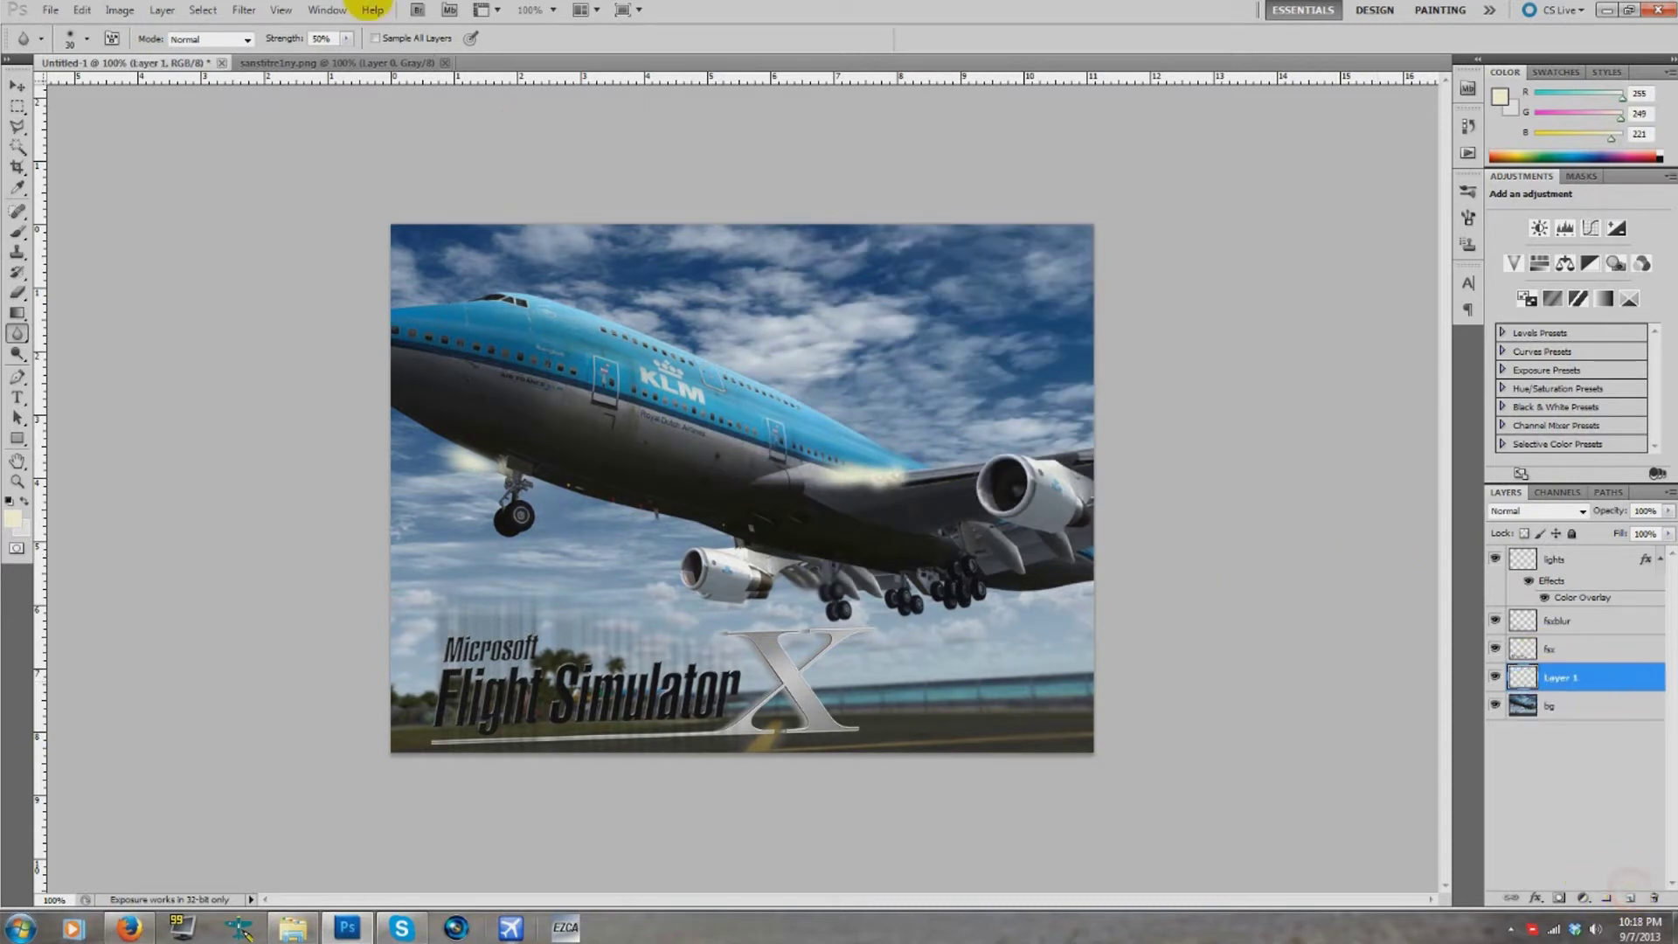
{"action": "left_click", "coordinate": [244, 10]}
{"action": "mouse_move", "coordinate": [350, 254]}
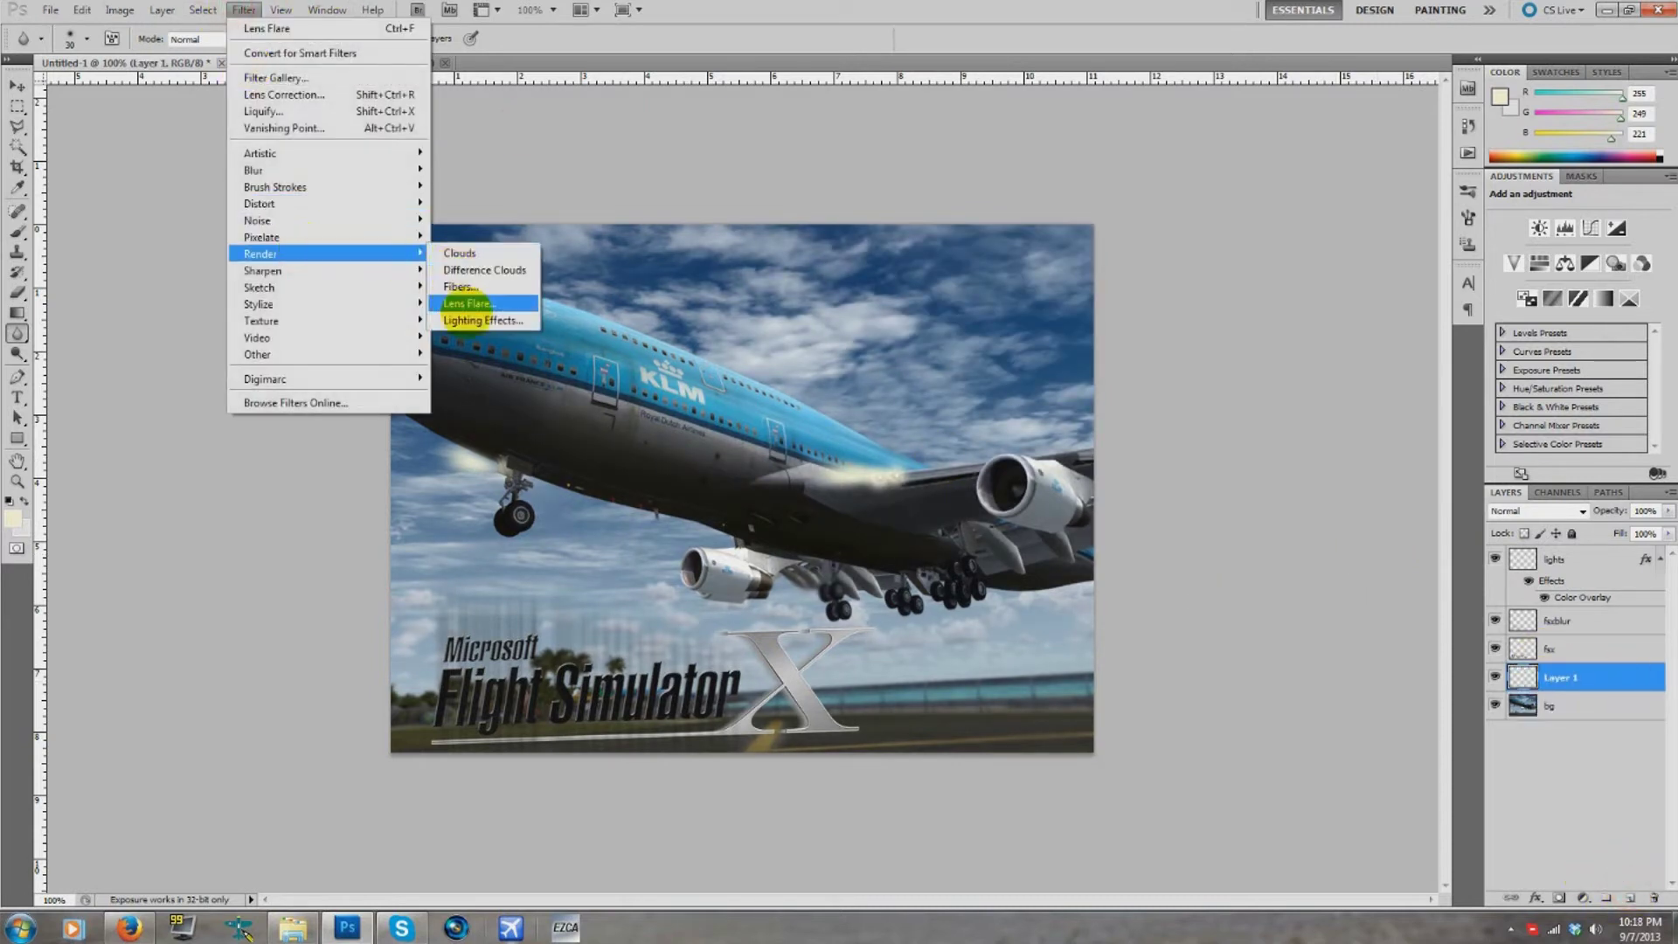
{"action": "left_click", "coordinate": [468, 302]}
{"action": "left_click", "coordinate": [870, 339]}
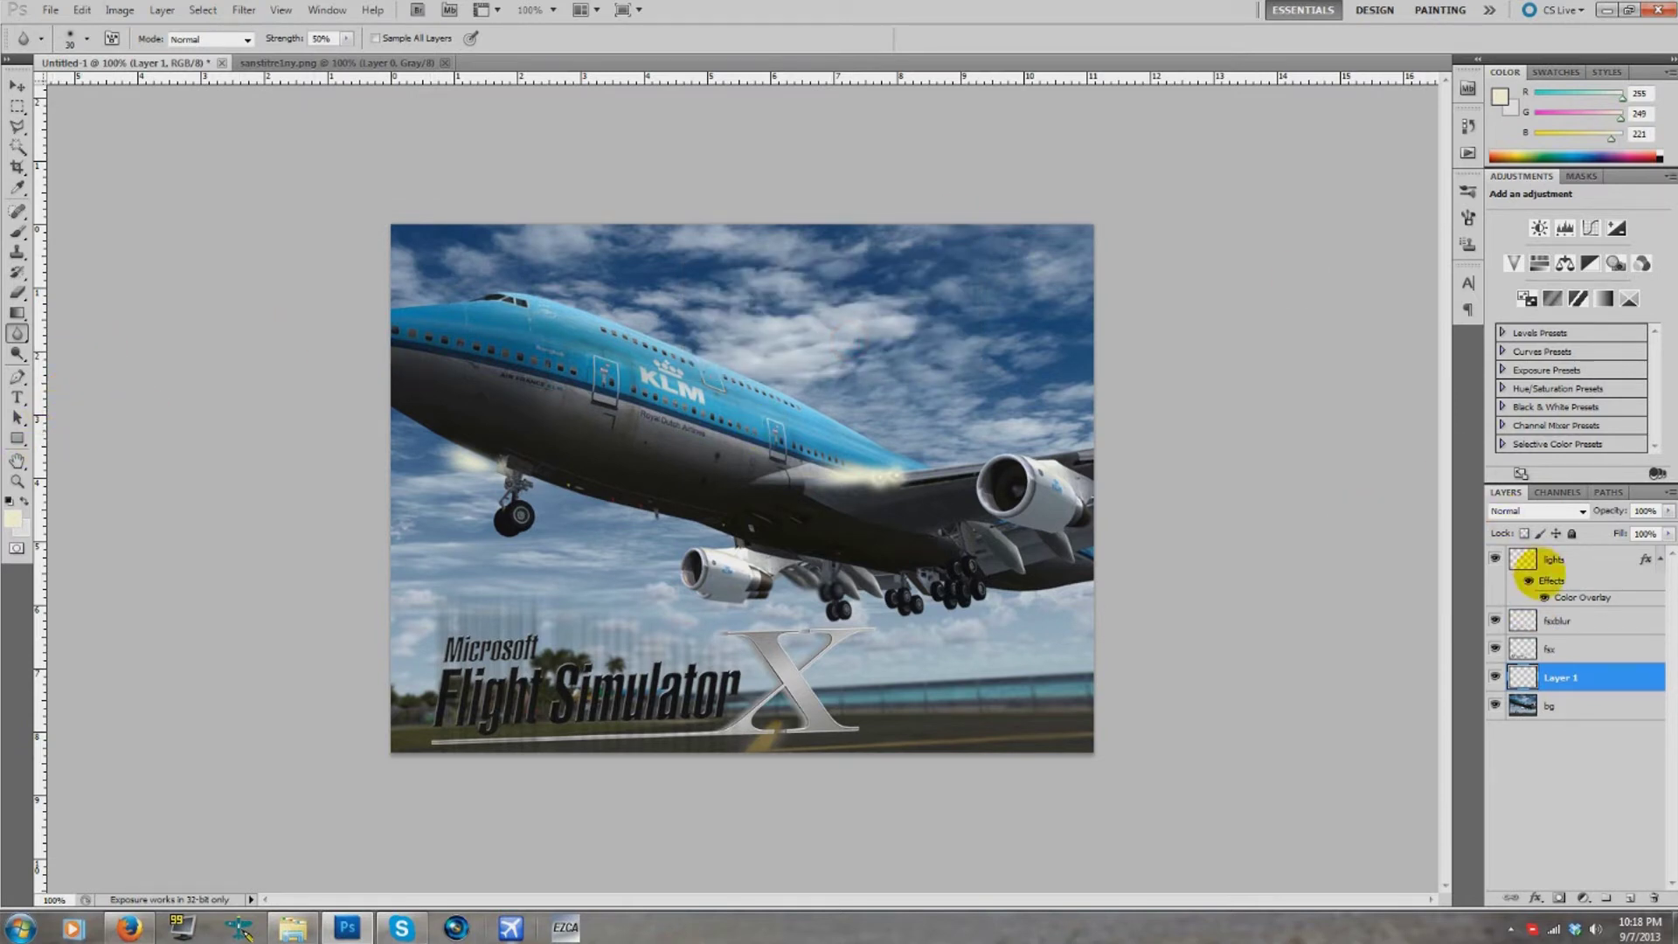
{"action": "left_click", "coordinate": [1552, 703]}
{"action": "left_click", "coordinate": [1556, 679]}
{"action": "key", "text": "Delete"}
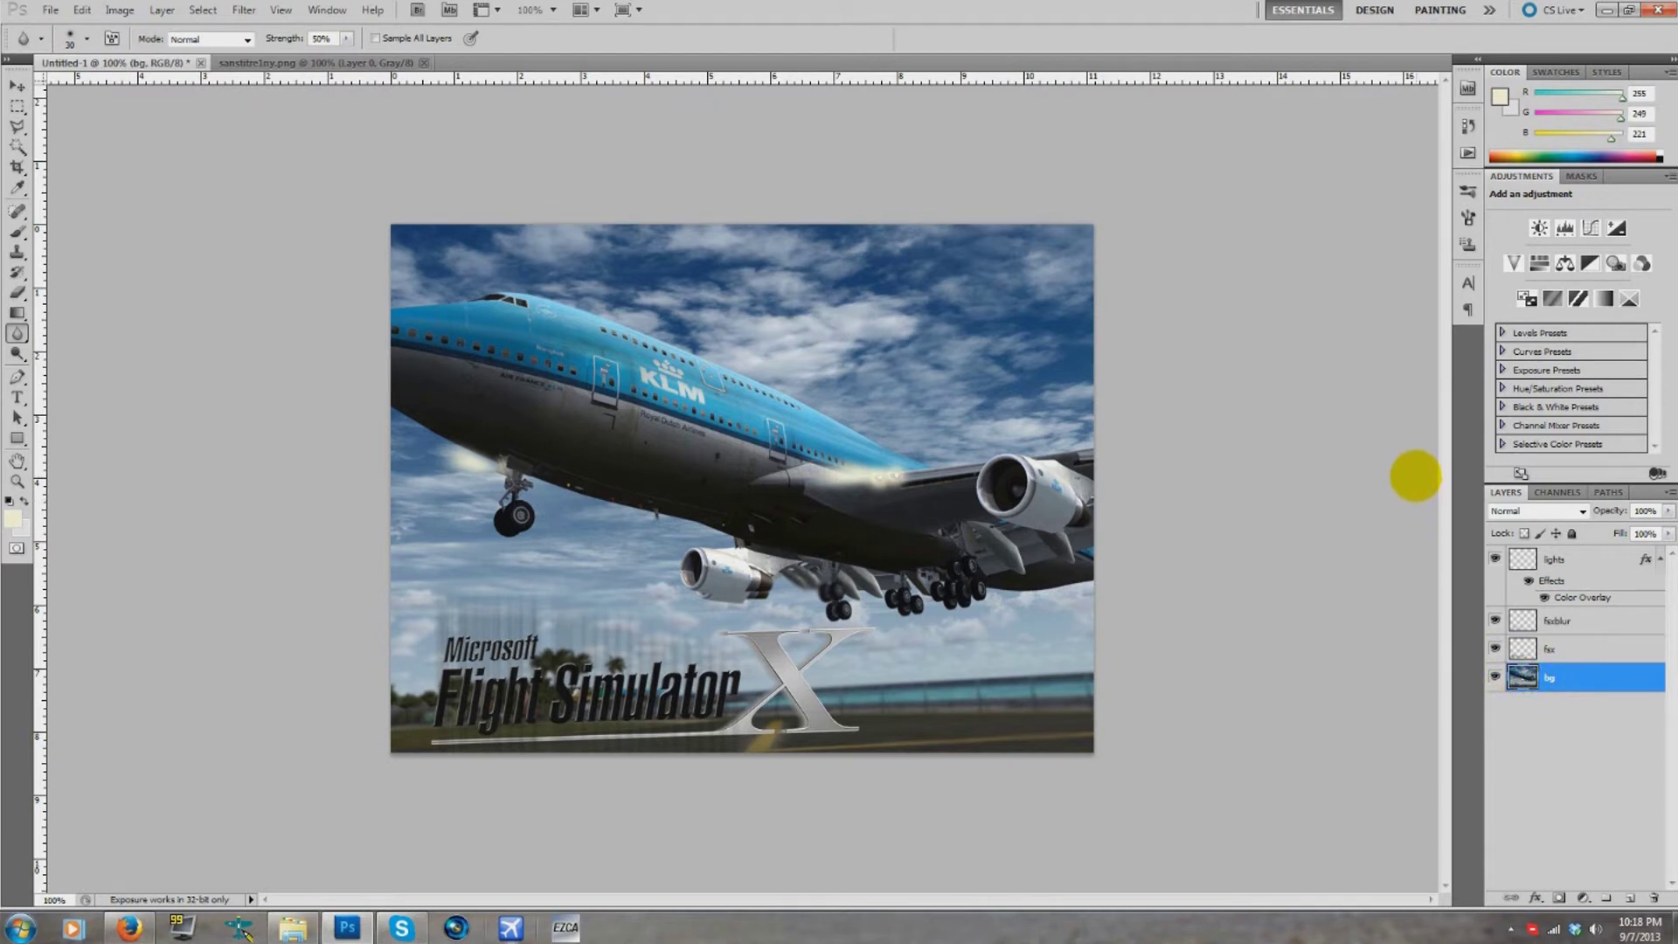
- Save the composite to the Desktop as backup.psd in Photoshop format with Maximize Compatibility enabled
{"action": "left_click", "coordinate": [50, 9]}
{"action": "left_click", "coordinate": [131, 279]}
{"action": "left_click", "coordinate": [831, 457]}
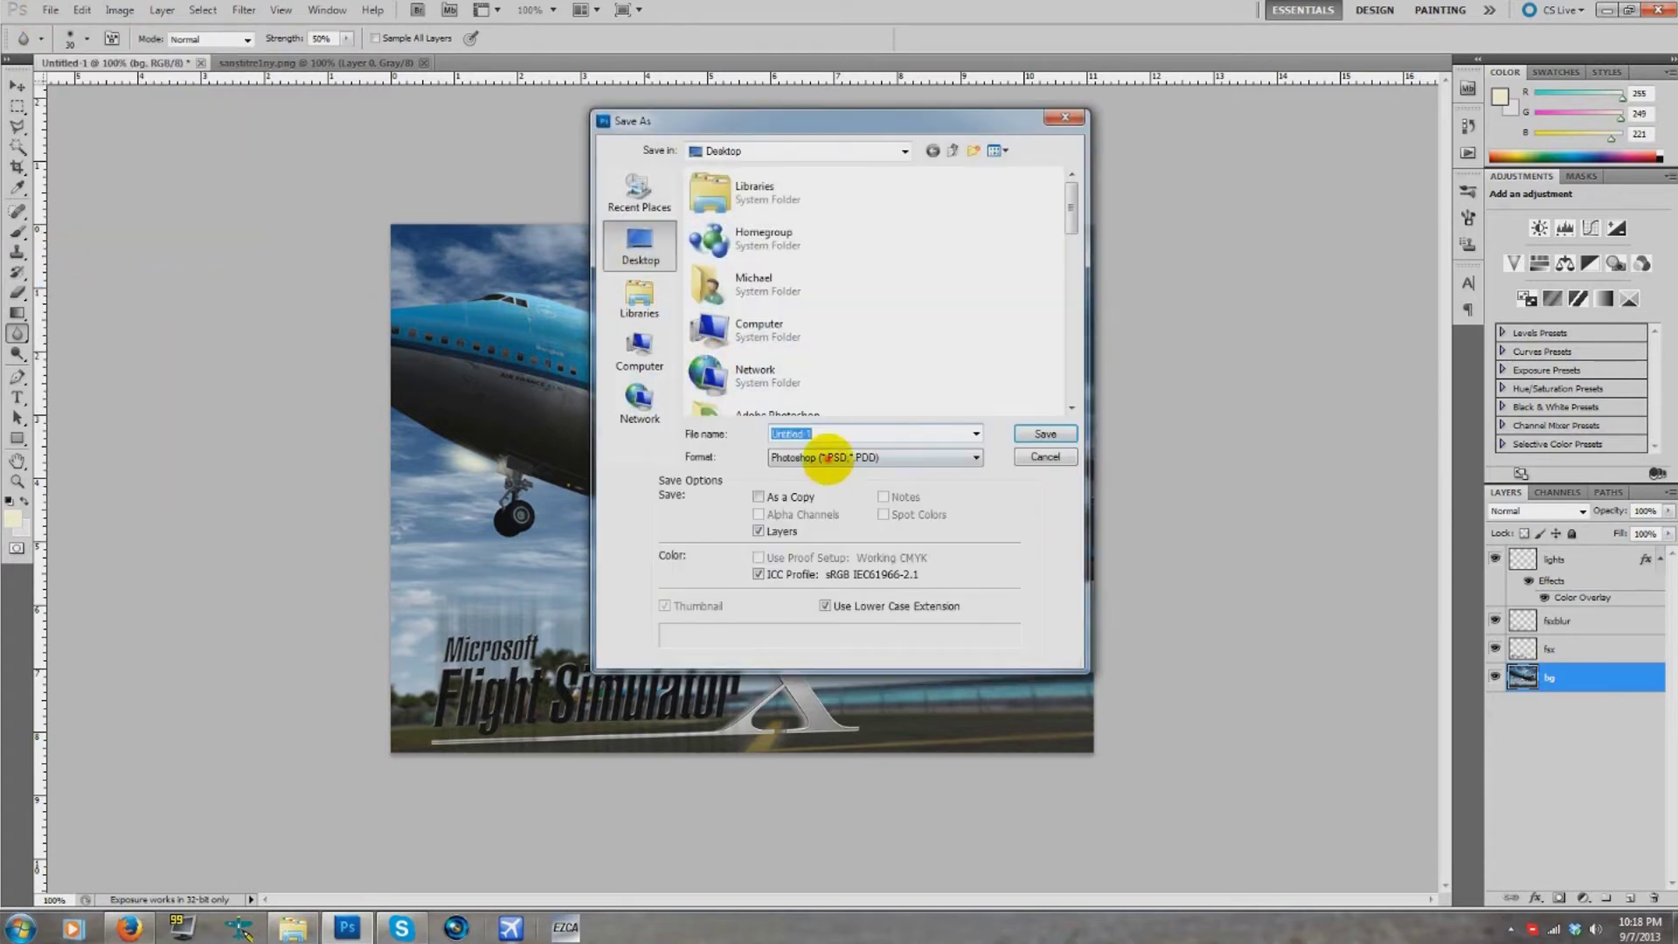
{"action": "double_click", "coordinate": [828, 432]}
{"action": "type", "text": "back"}
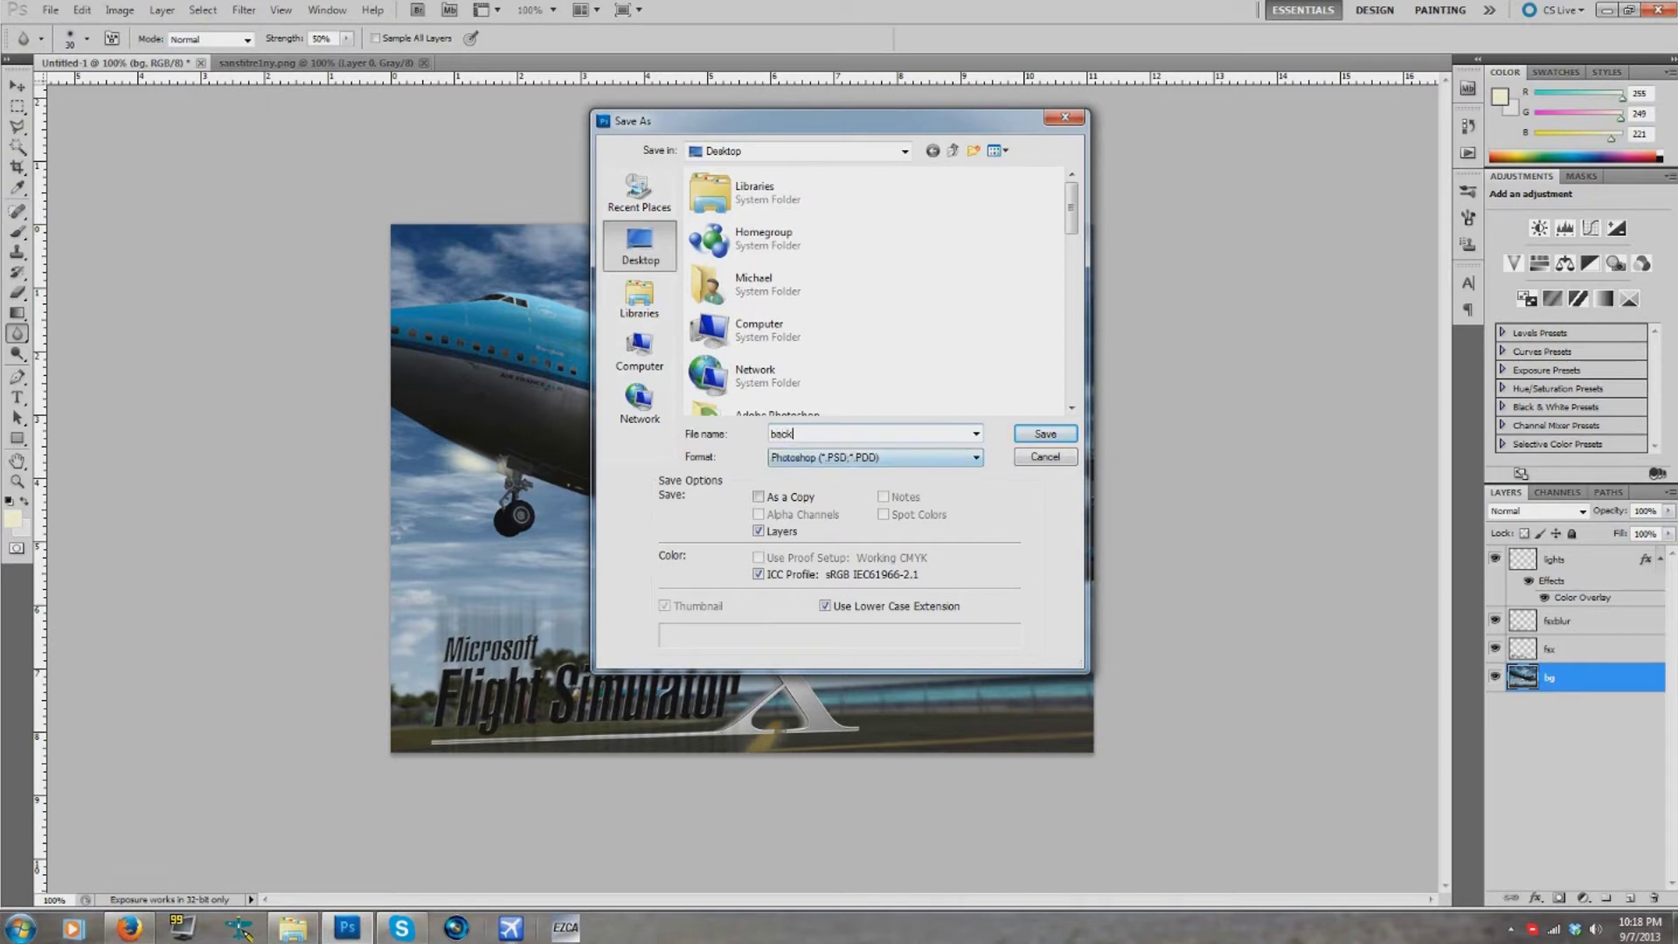
{"action": "key", "text": "Return"}
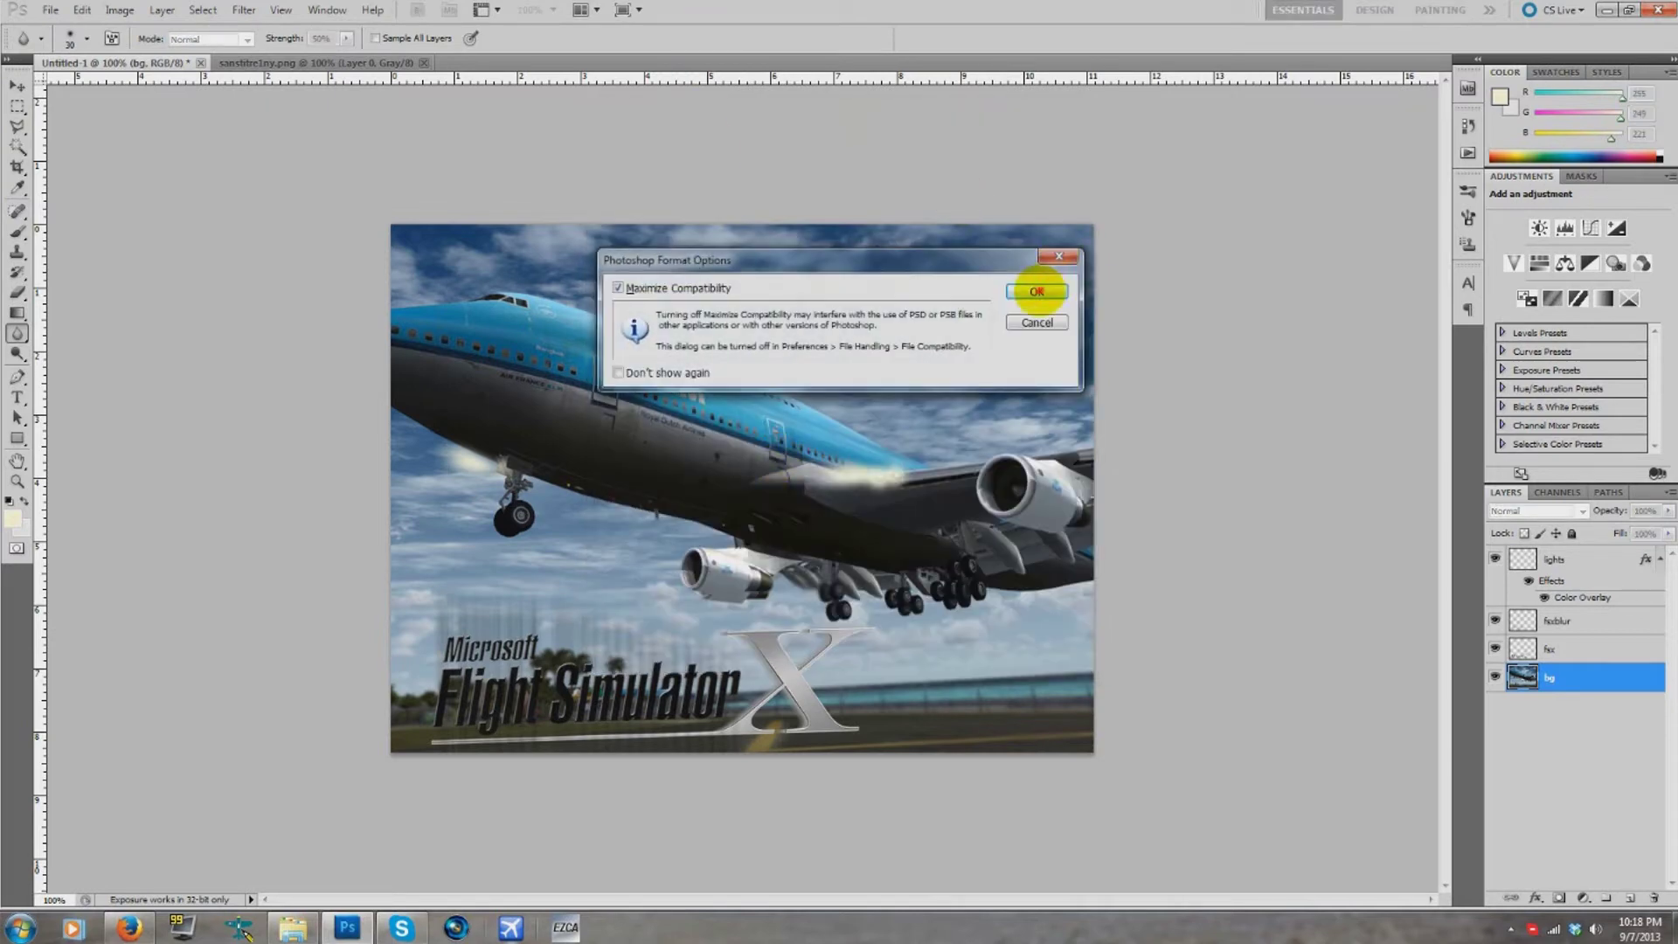
{"action": "left_click", "coordinate": [1036, 291]}
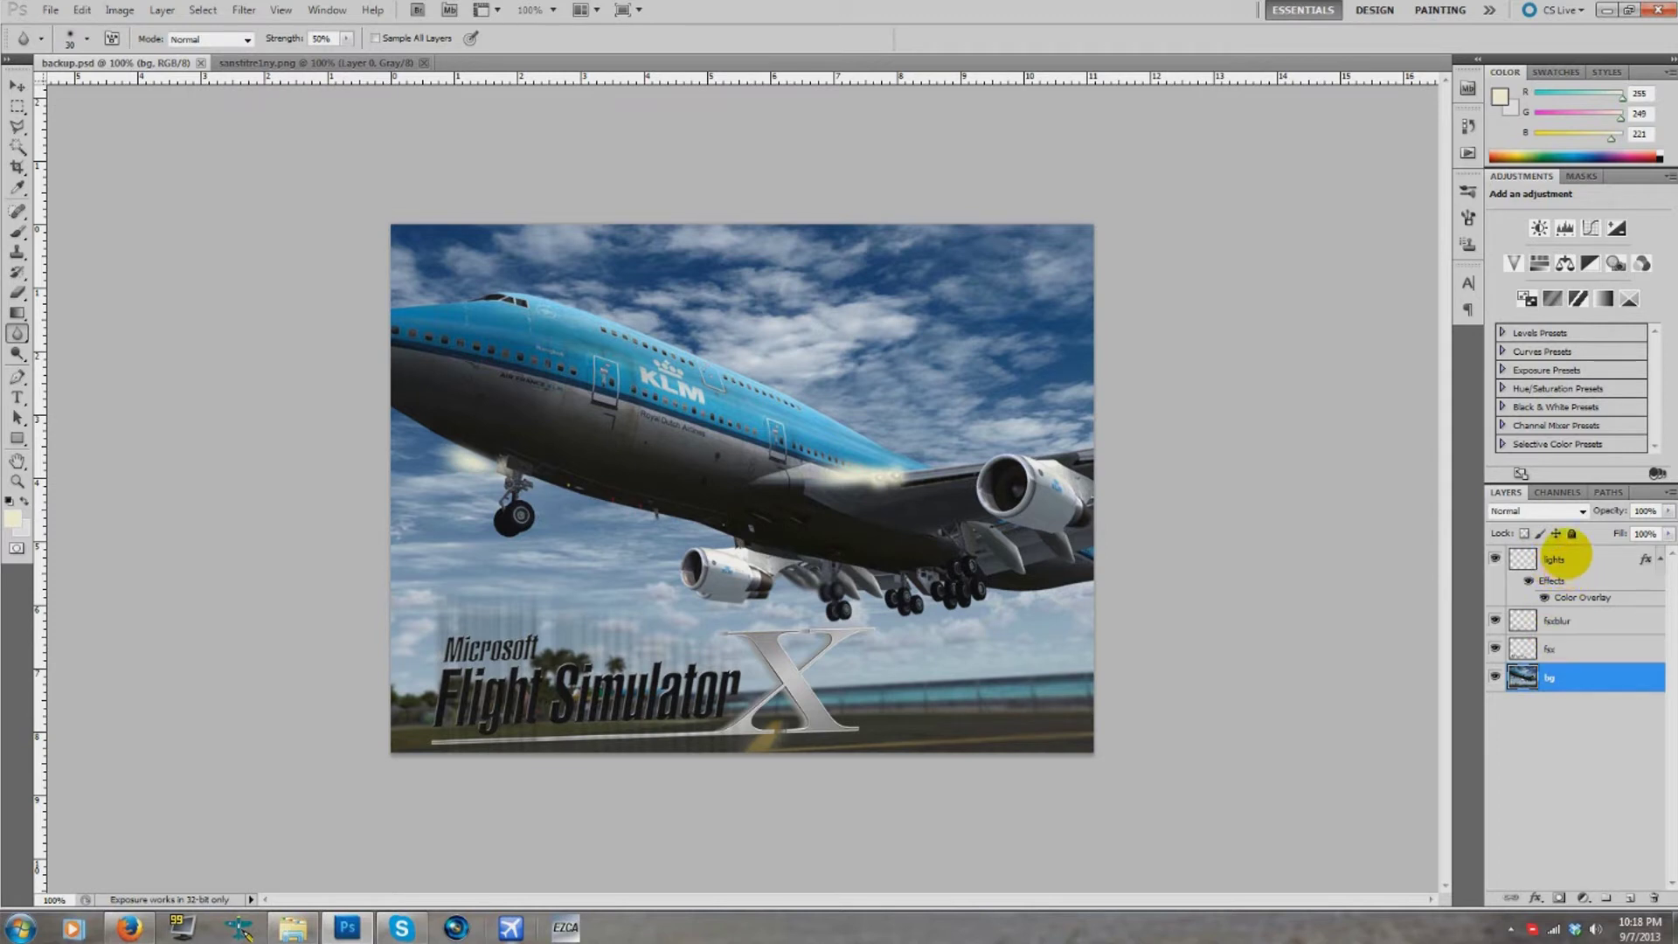
- Merge the lights layer with the bg layer, leaving the fsx and fsxblur layers separate
{"action": "left_click", "coordinate": [1565, 558], "text": "shift"}
{"action": "right_click", "coordinate": [1569, 673]}
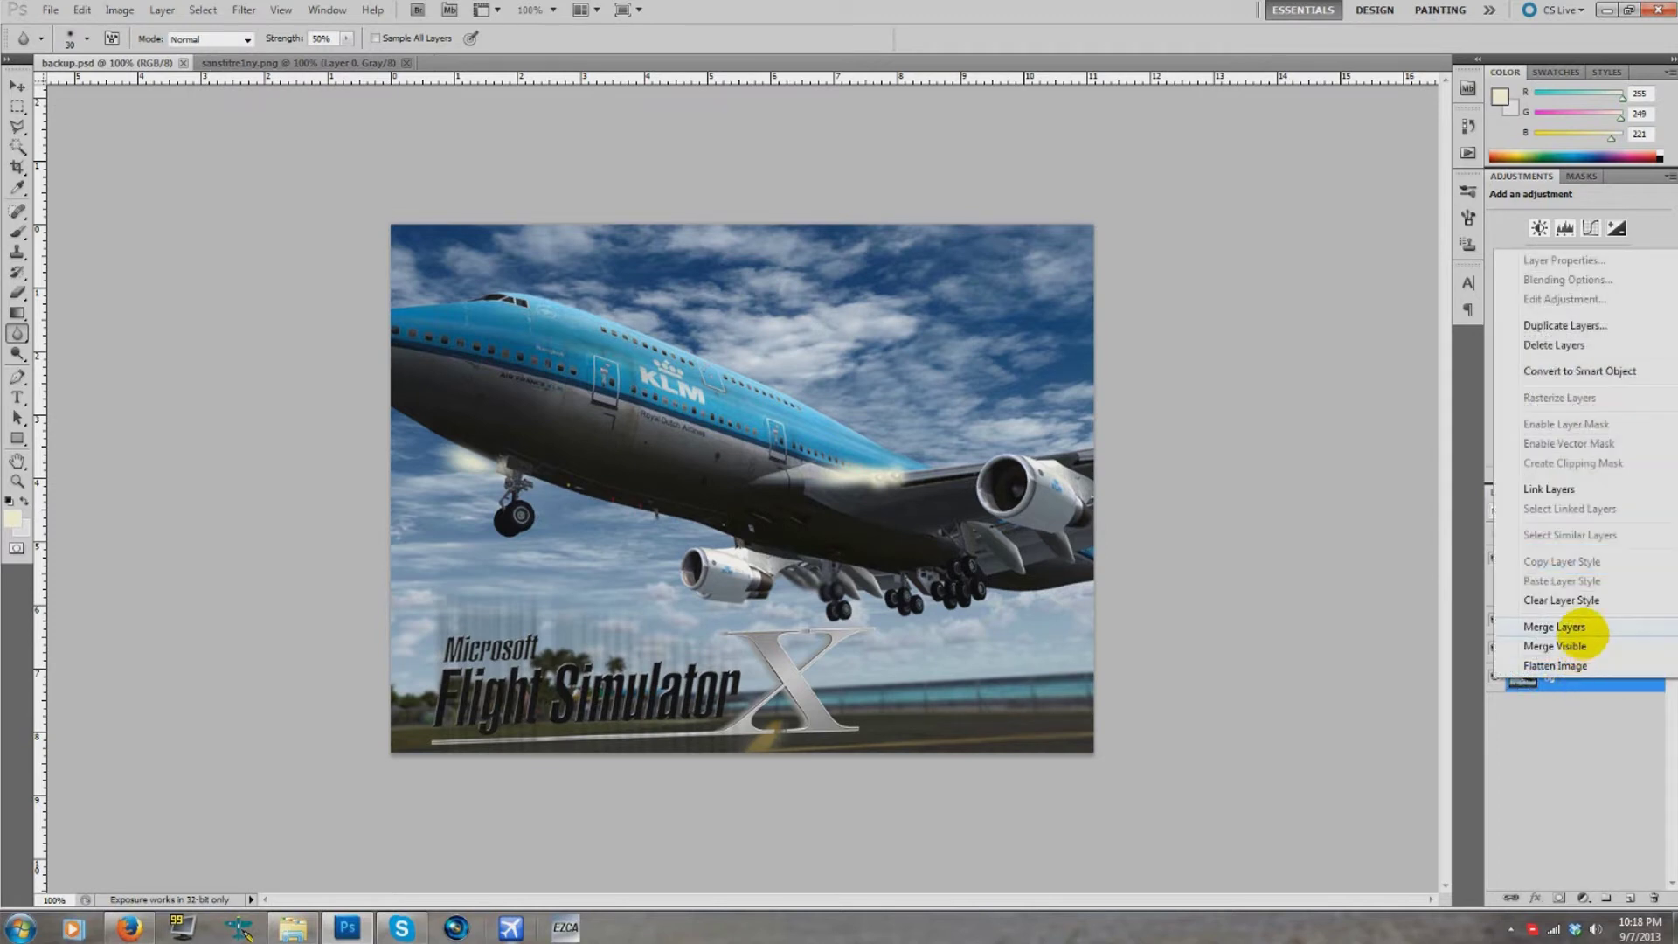
{"action": "left_click", "coordinate": [1556, 627]}
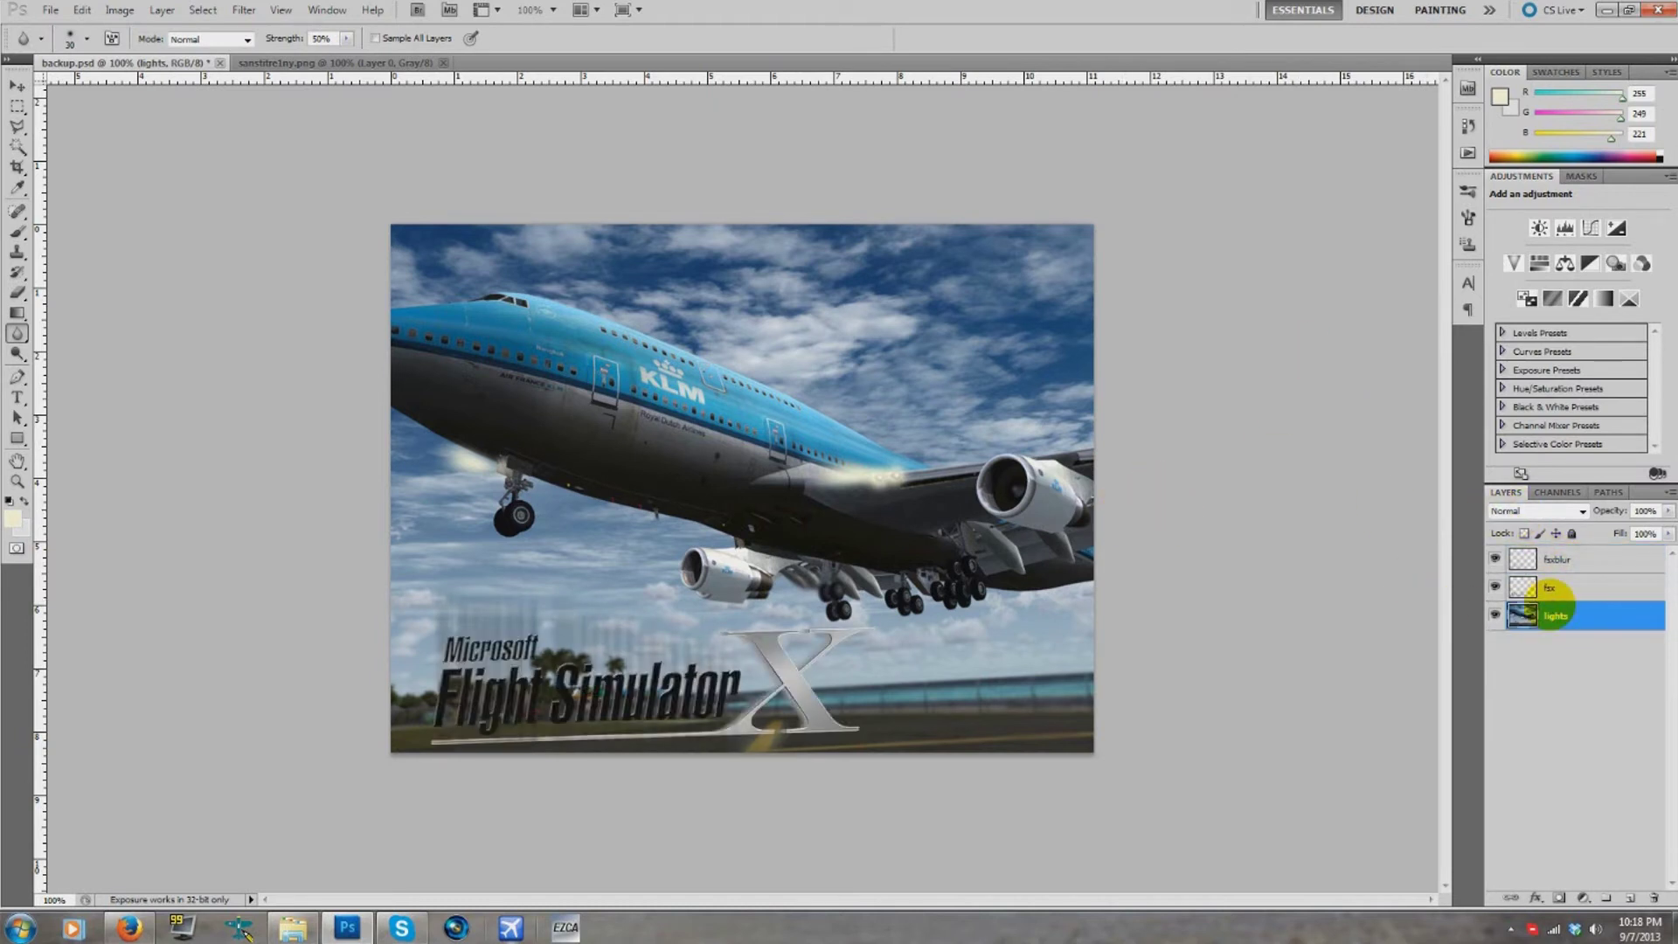
{"action": "right_click", "coordinate": [1550, 605]}
{"action": "left_click", "coordinate": [1556, 205]}
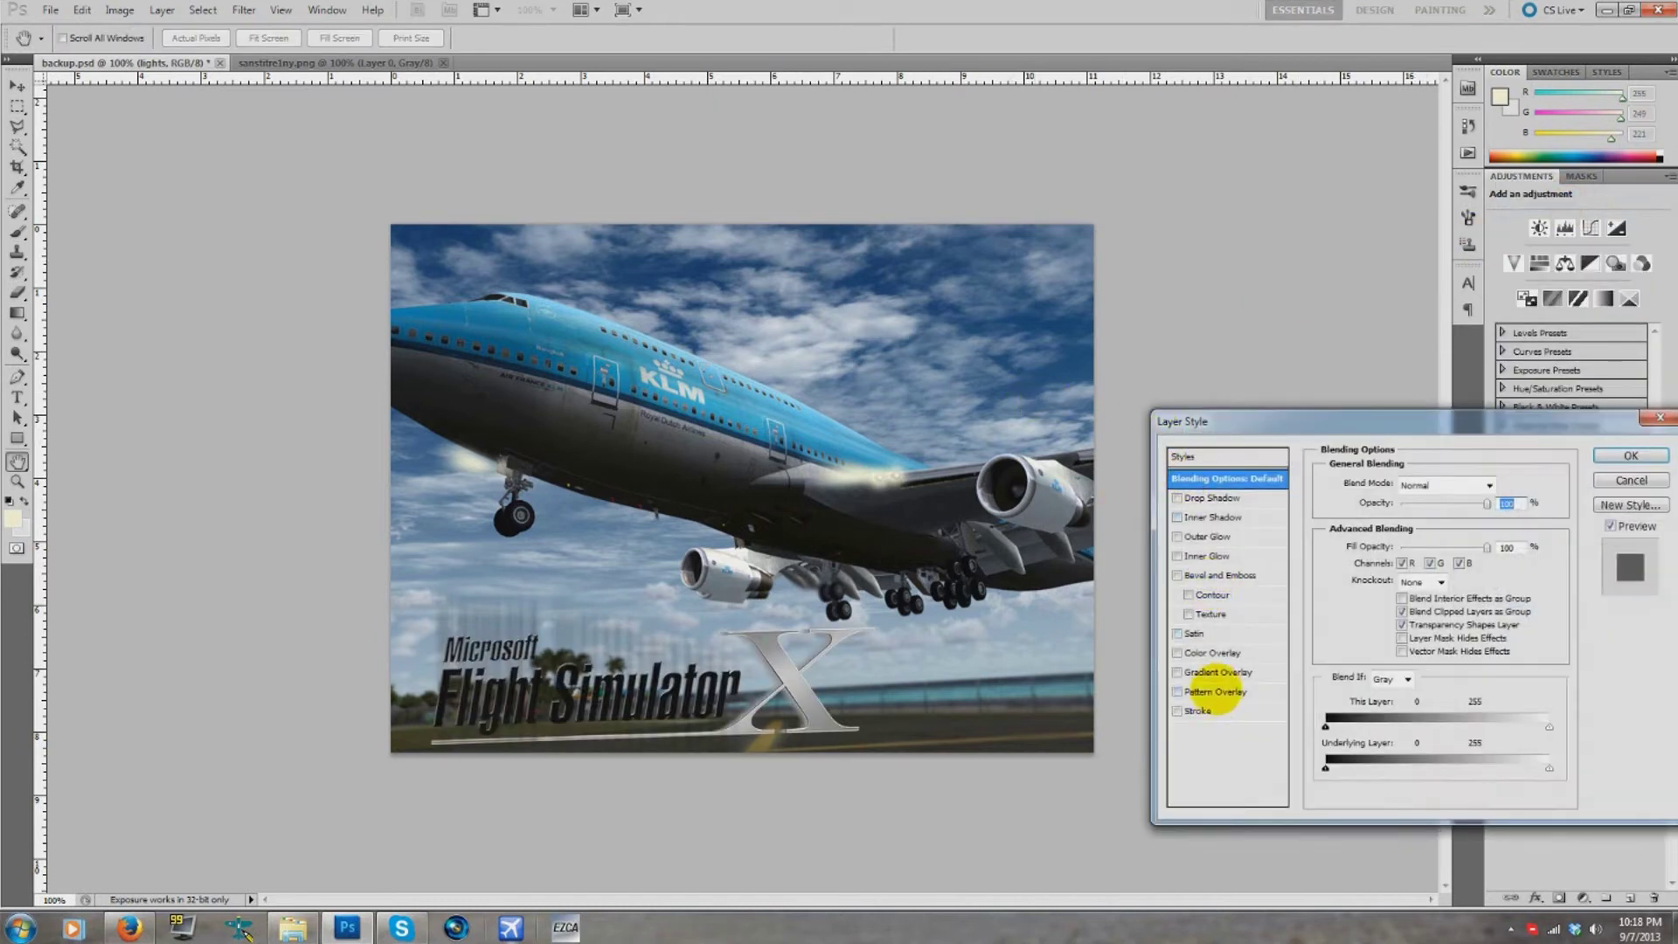
{"action": "left_click", "coordinate": [1613, 482]}
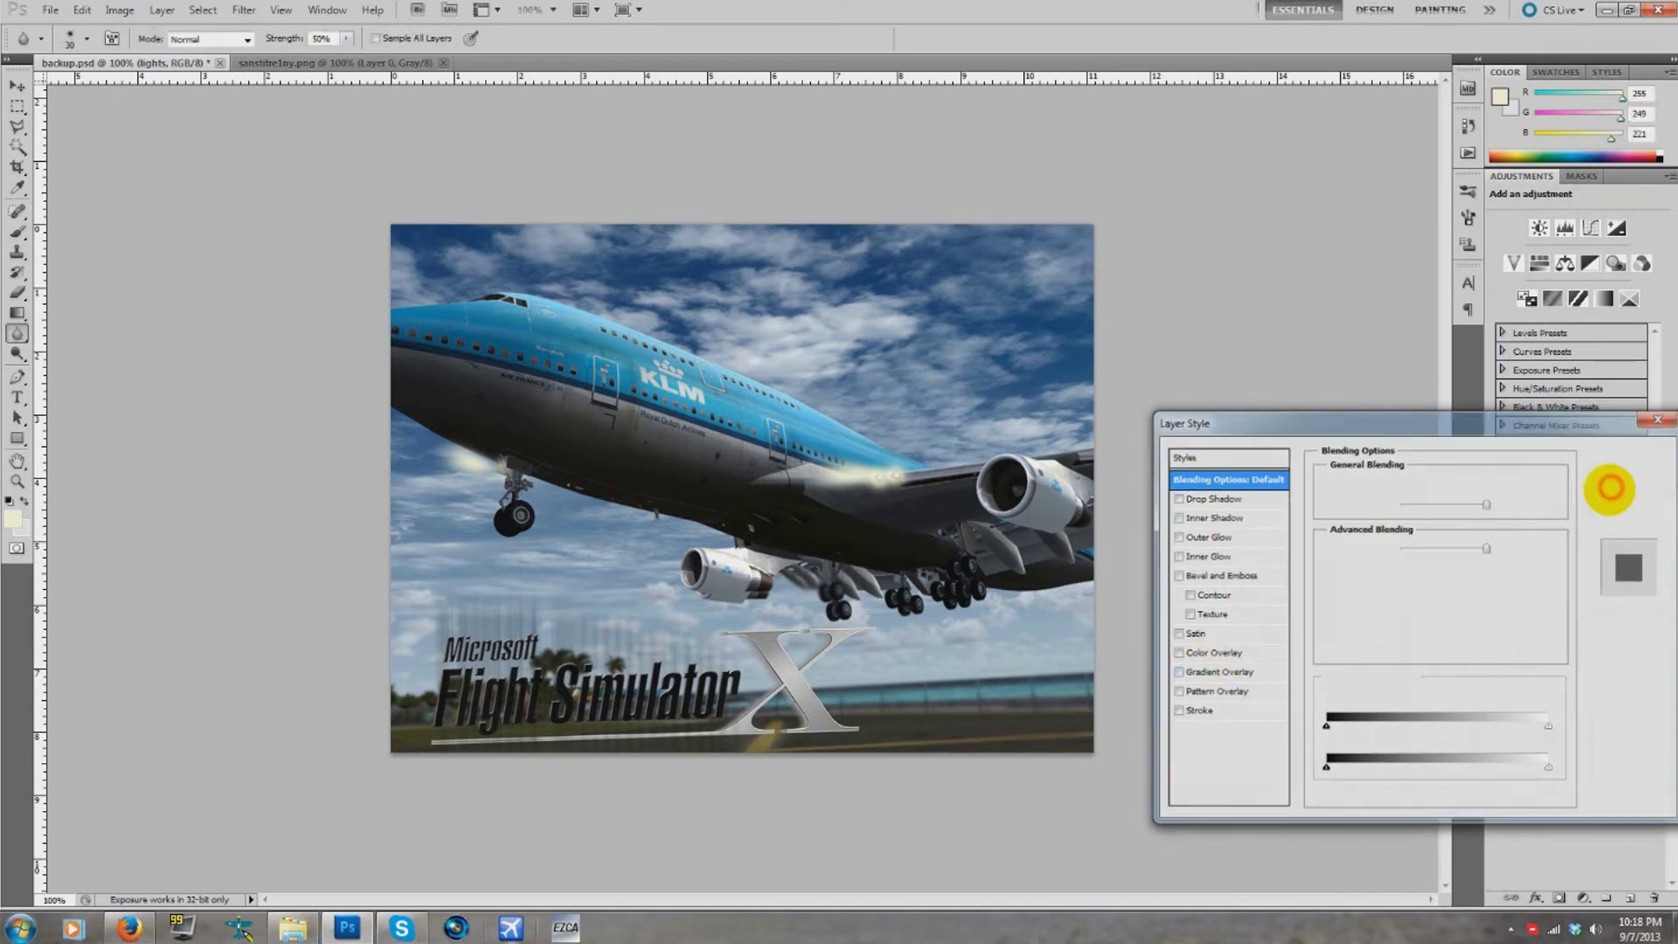
- Place a vertical guide just inside the image's left edge and try drawing a narrow full-height rectangle along it
{"action": "key", "text": "r"}
{"action": "left_click_drag", "start_coordinate": [42, 376], "coordinate": [402, 357]}
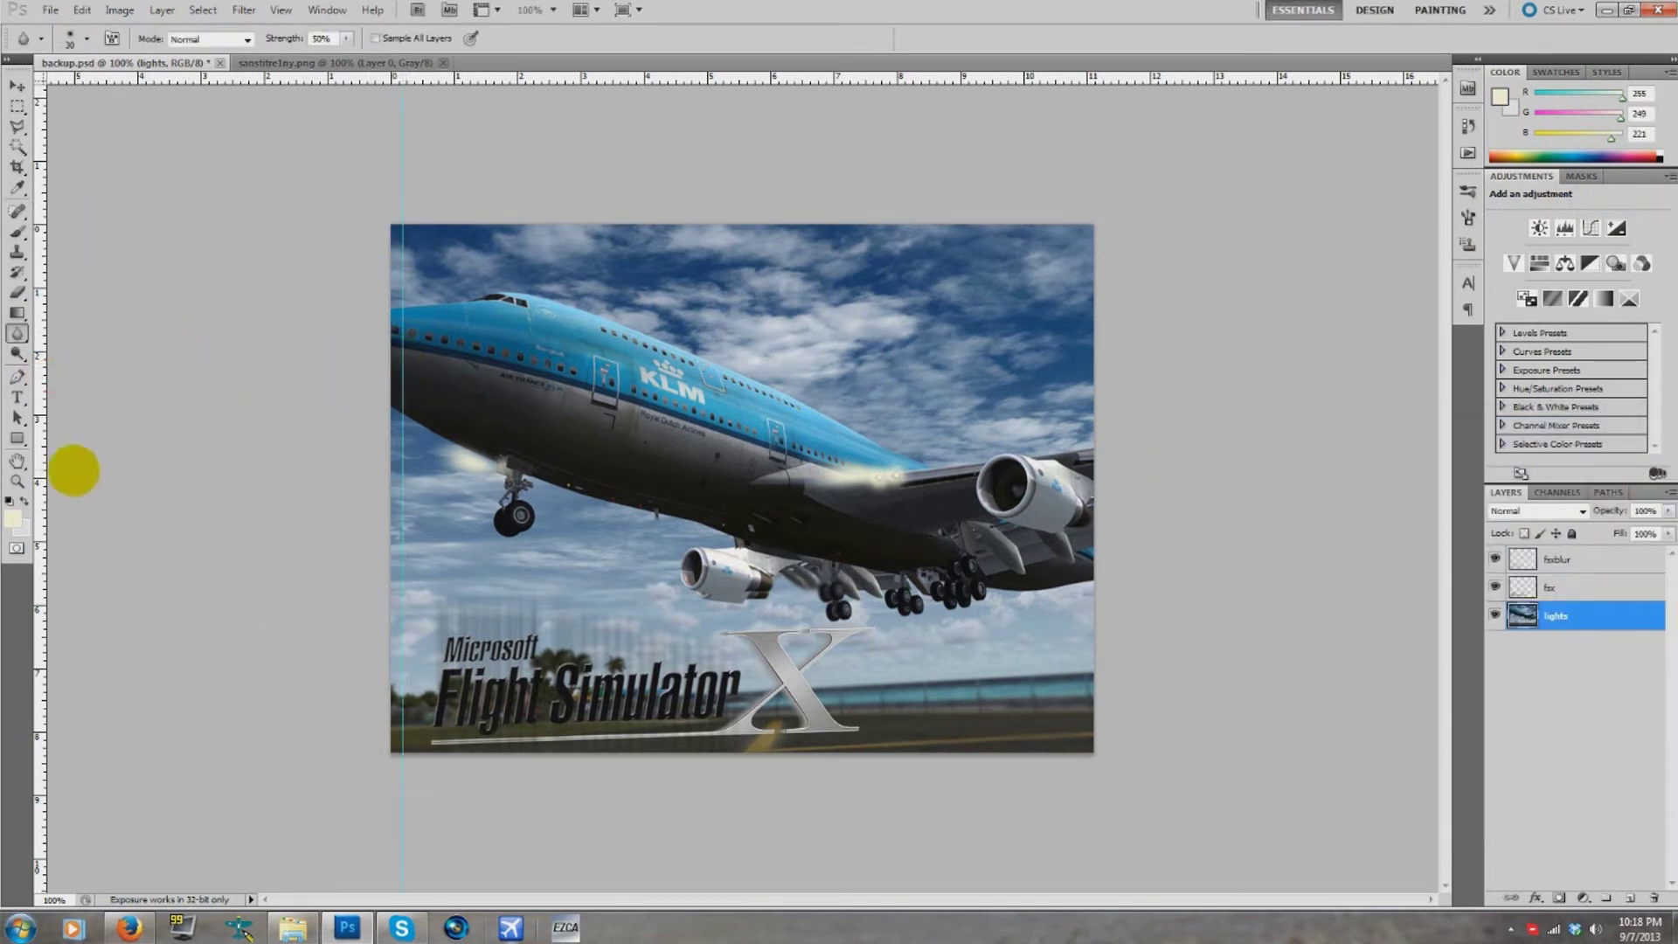
{"action": "left_click", "coordinate": [17, 438]}
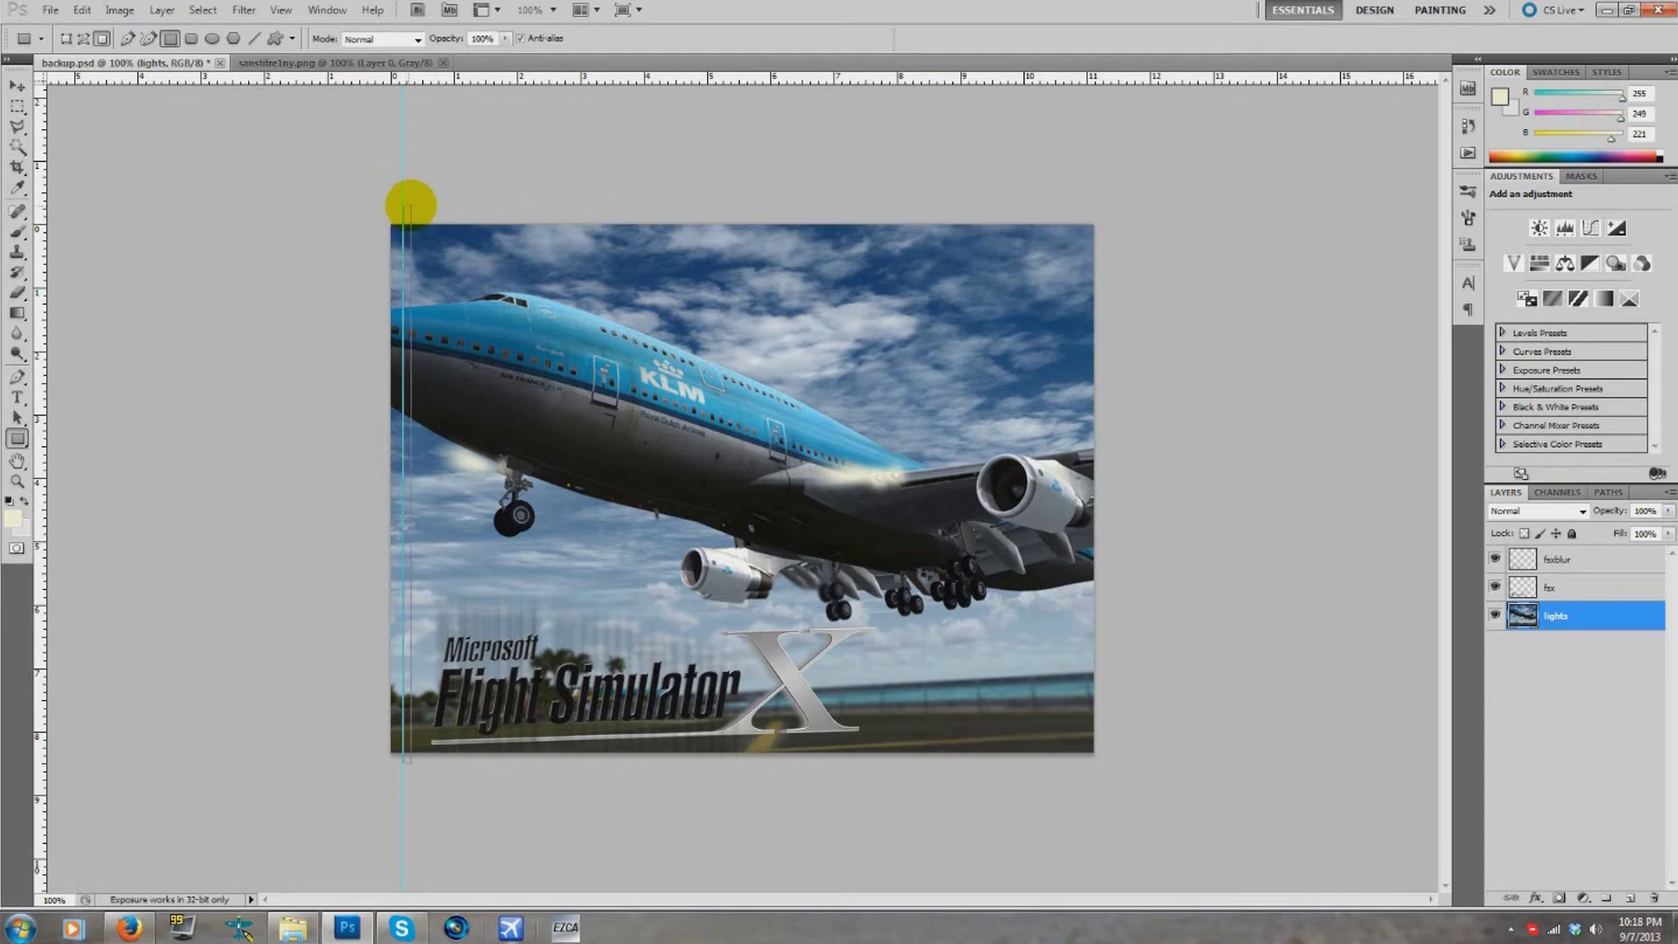
{"action": "left_click_drag", "start_coordinate": [410, 203], "coordinate": [411, 207]}
{"action": "key", "text": "ctrl+z"}
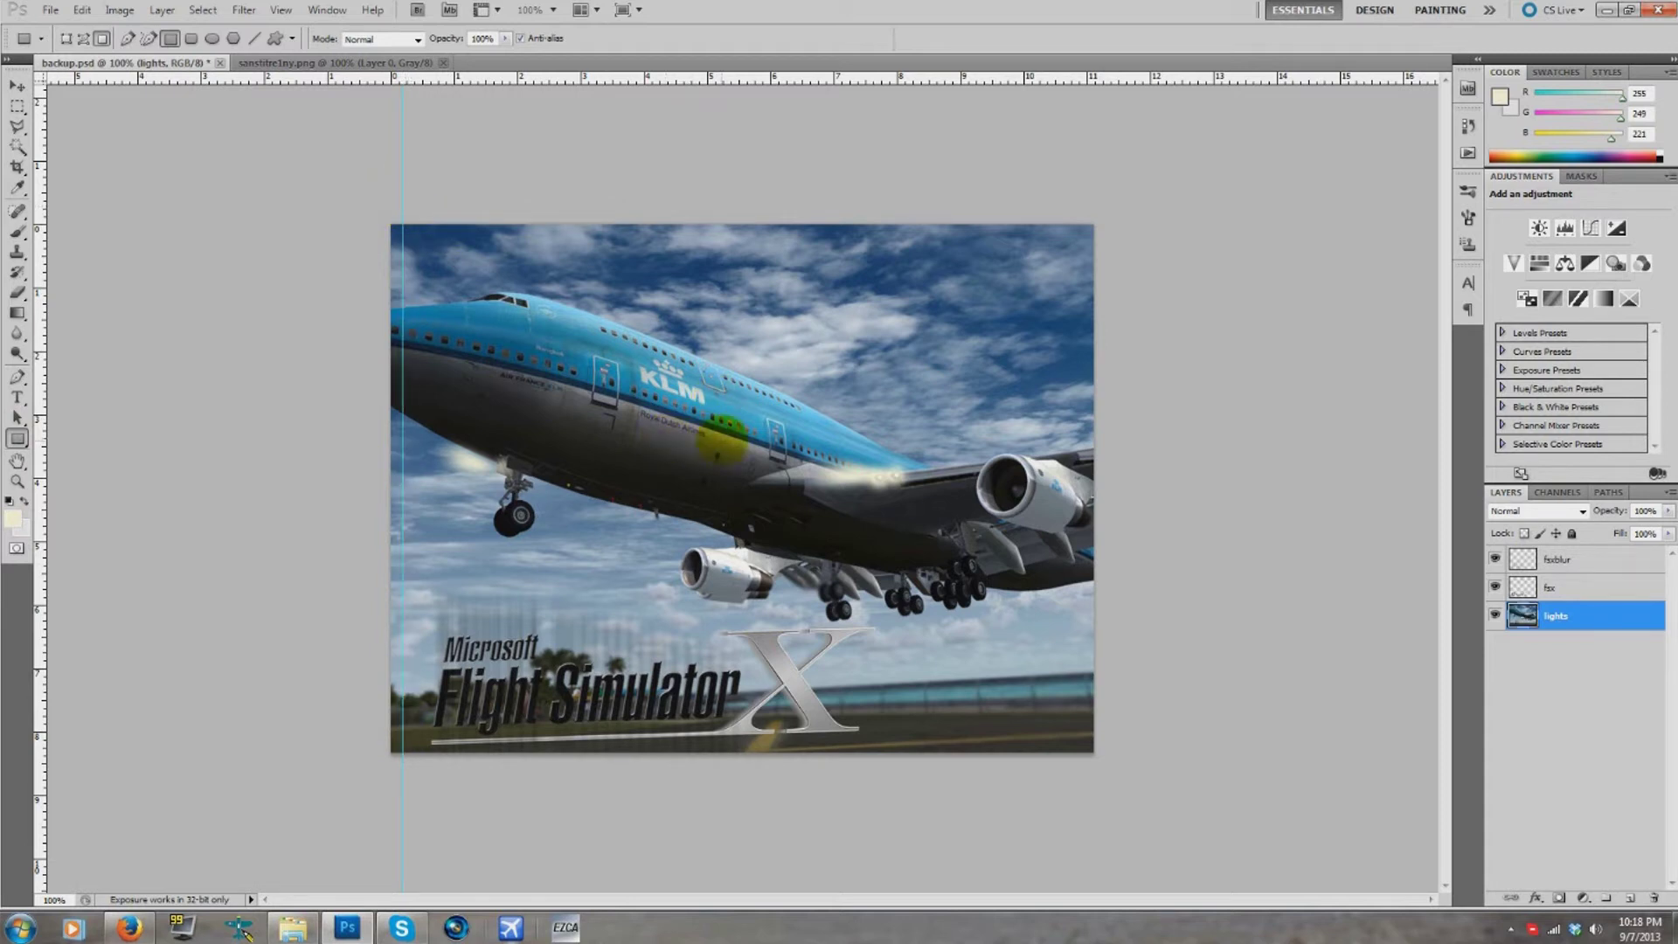
- Enable Bevel and Emboss on the merged lights layer and try its Contour option
{"action": "right_click", "coordinate": [1532, 615]}
{"action": "left_click", "coordinate": [1545, 222]}
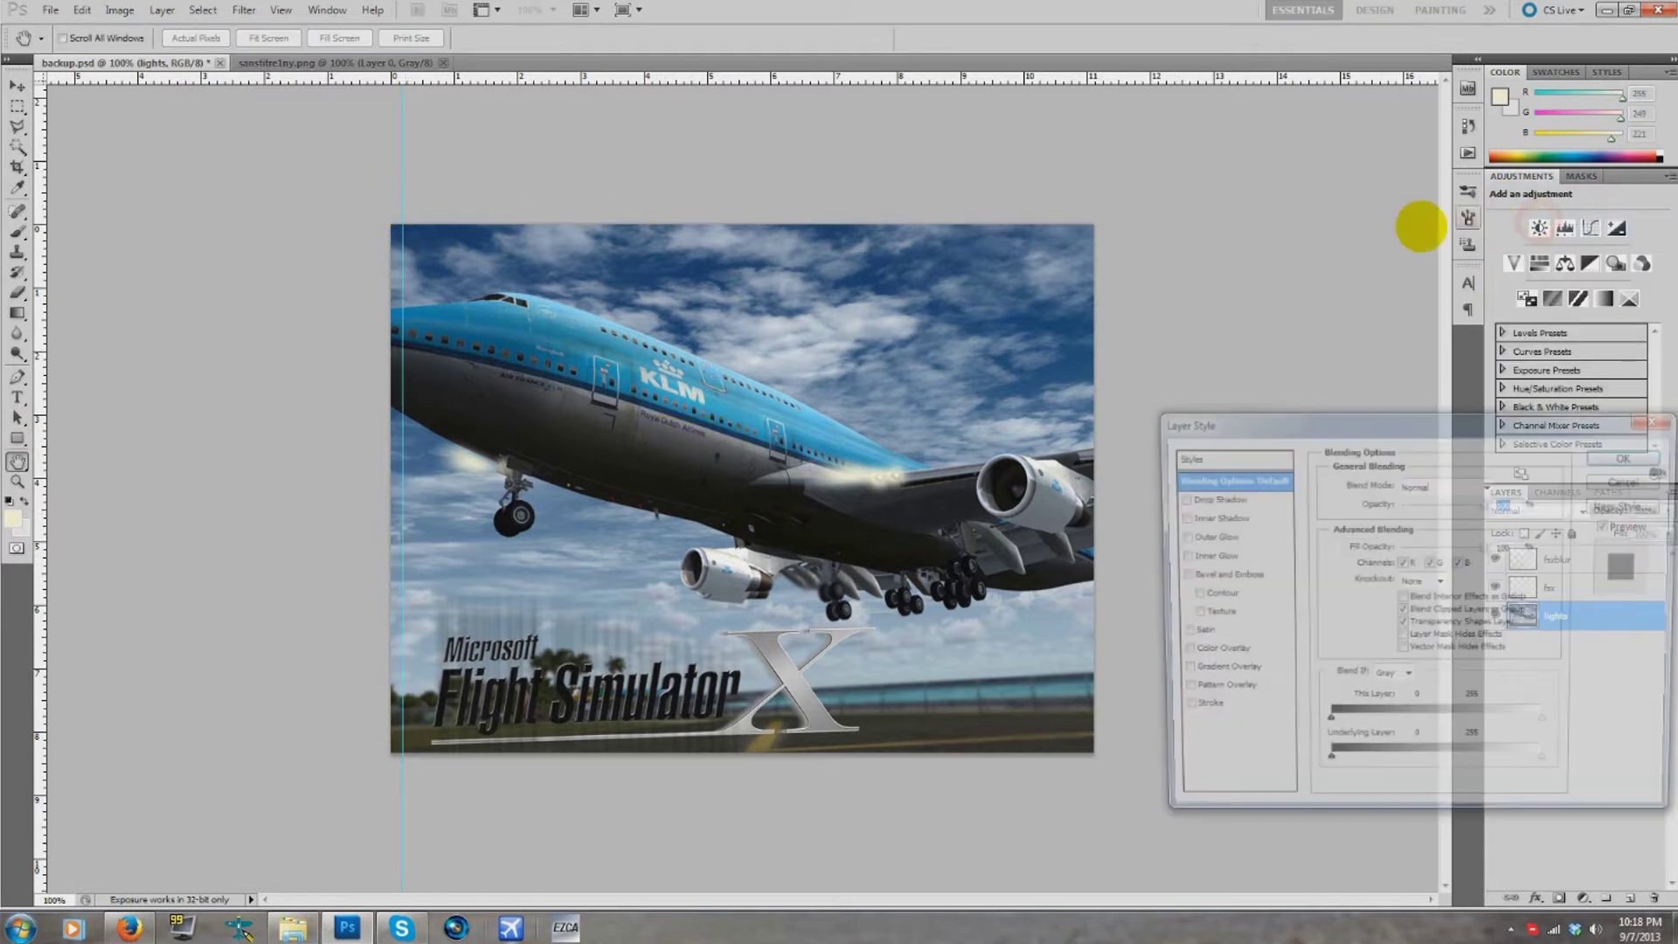
{"action": "left_click", "coordinate": [1225, 574]}
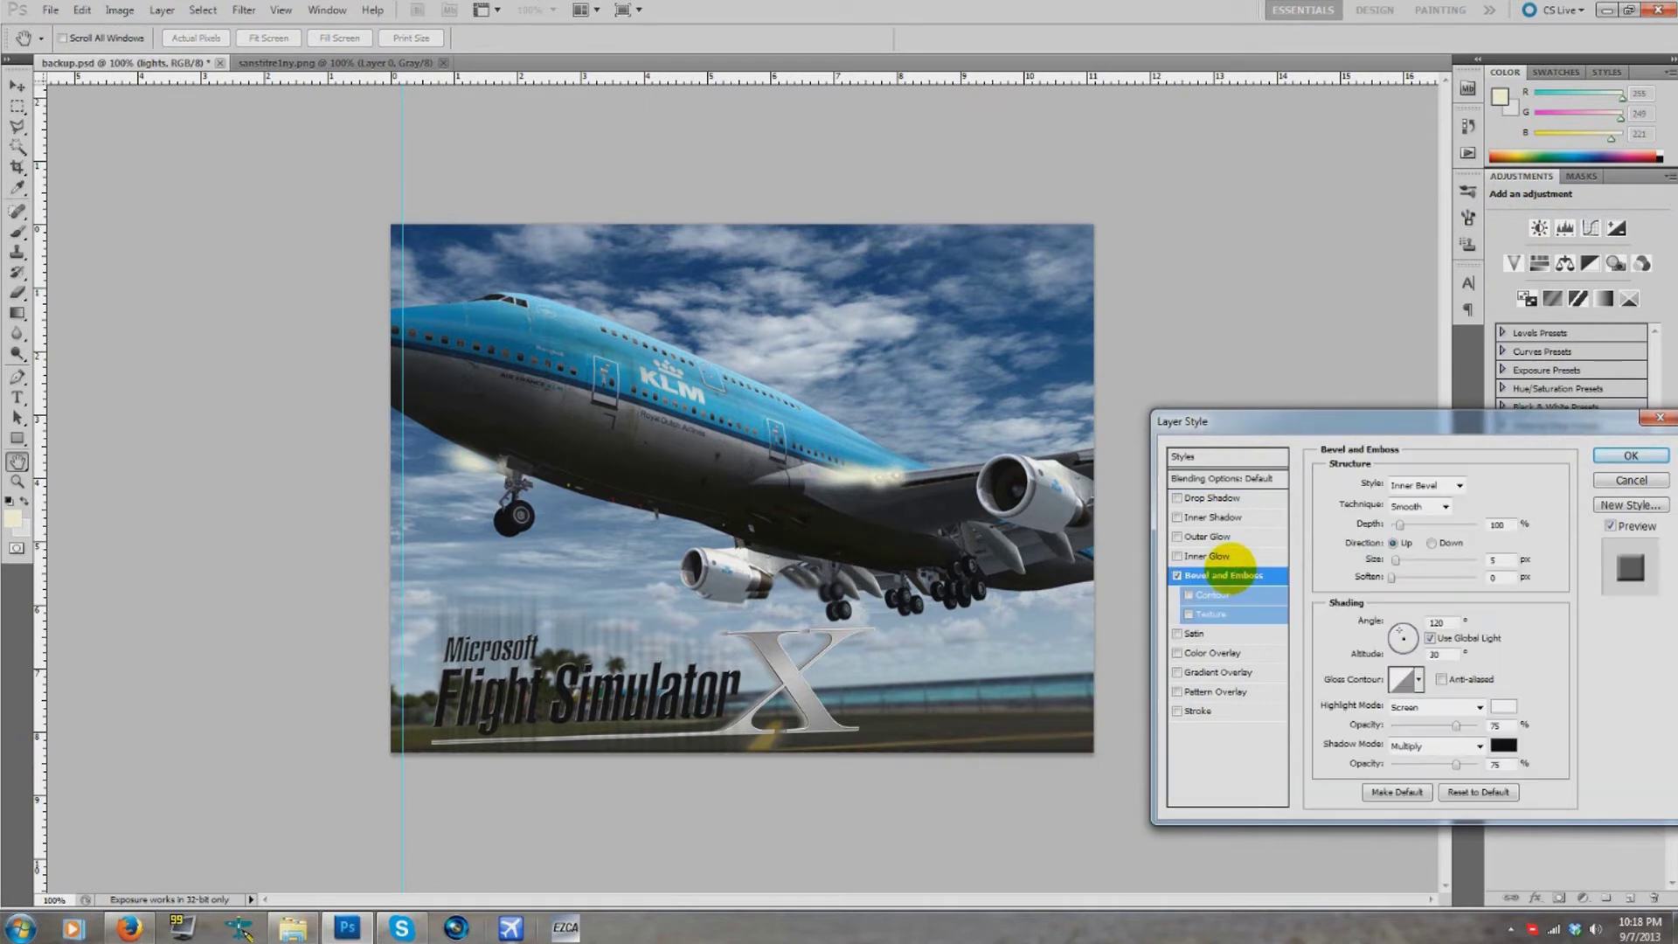
{"action": "left_click", "coordinate": [1213, 594]}
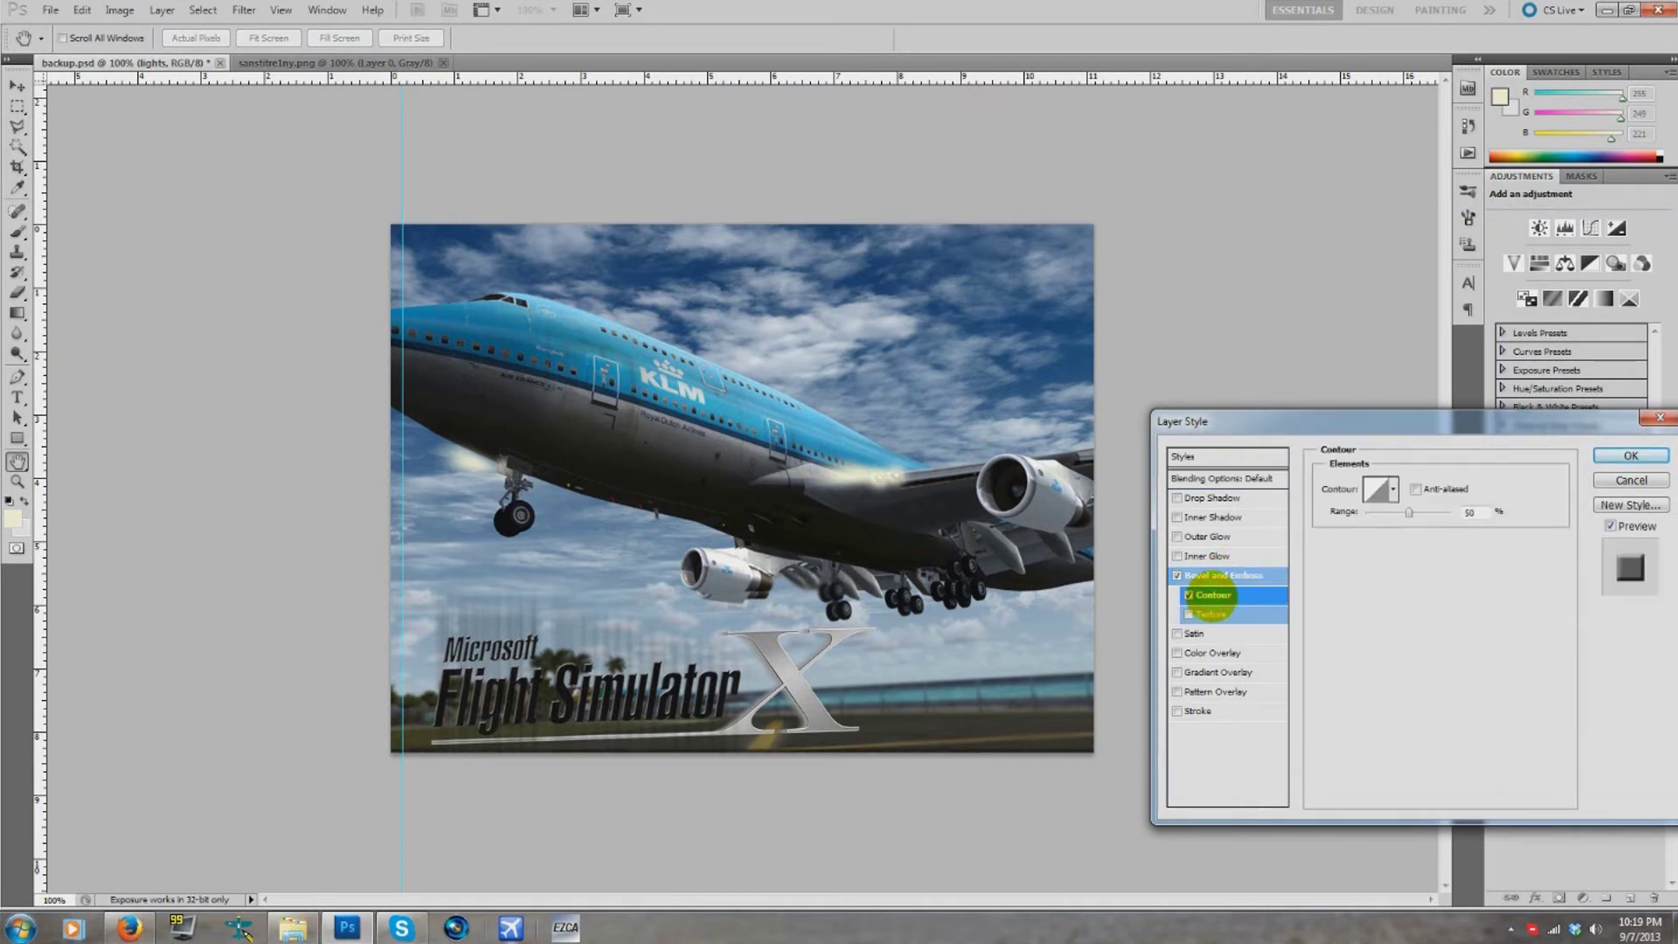
{"action": "left_click", "coordinate": [1209, 572]}
{"action": "left_click", "coordinate": [1189, 594]}
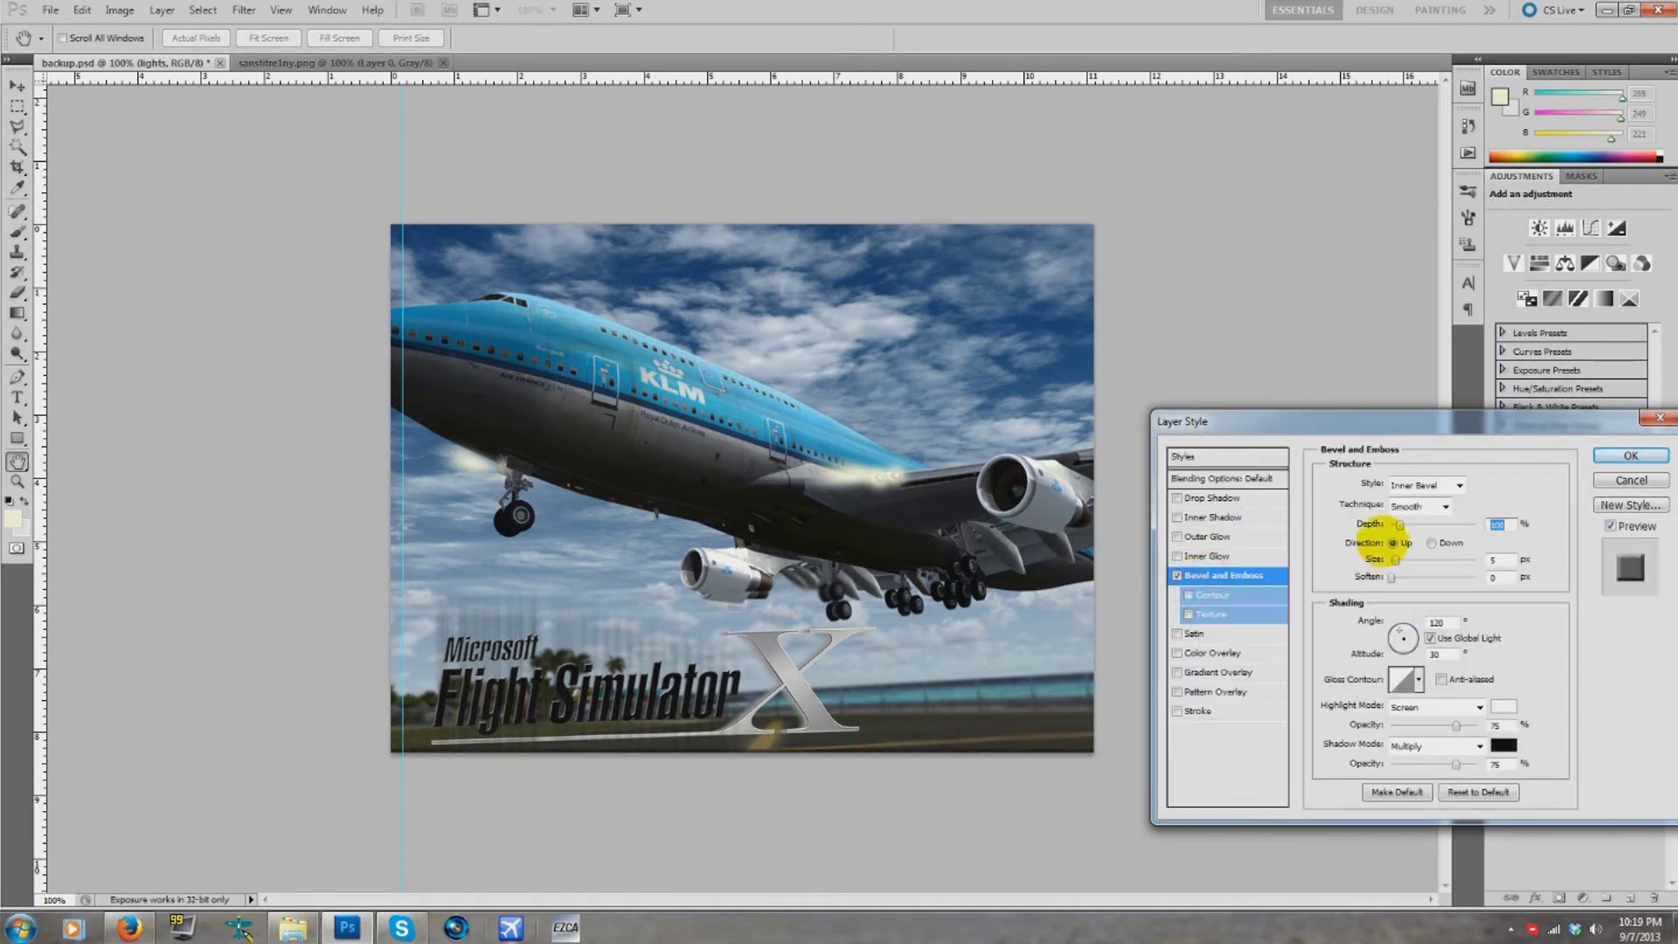
- Try a smooth Inner Bevel with about 931% depth, 9 px size and 8 px soften on the lights layer
{"action": "left_click_drag", "start_coordinate": [1399, 525], "coordinate": [1412, 560]}
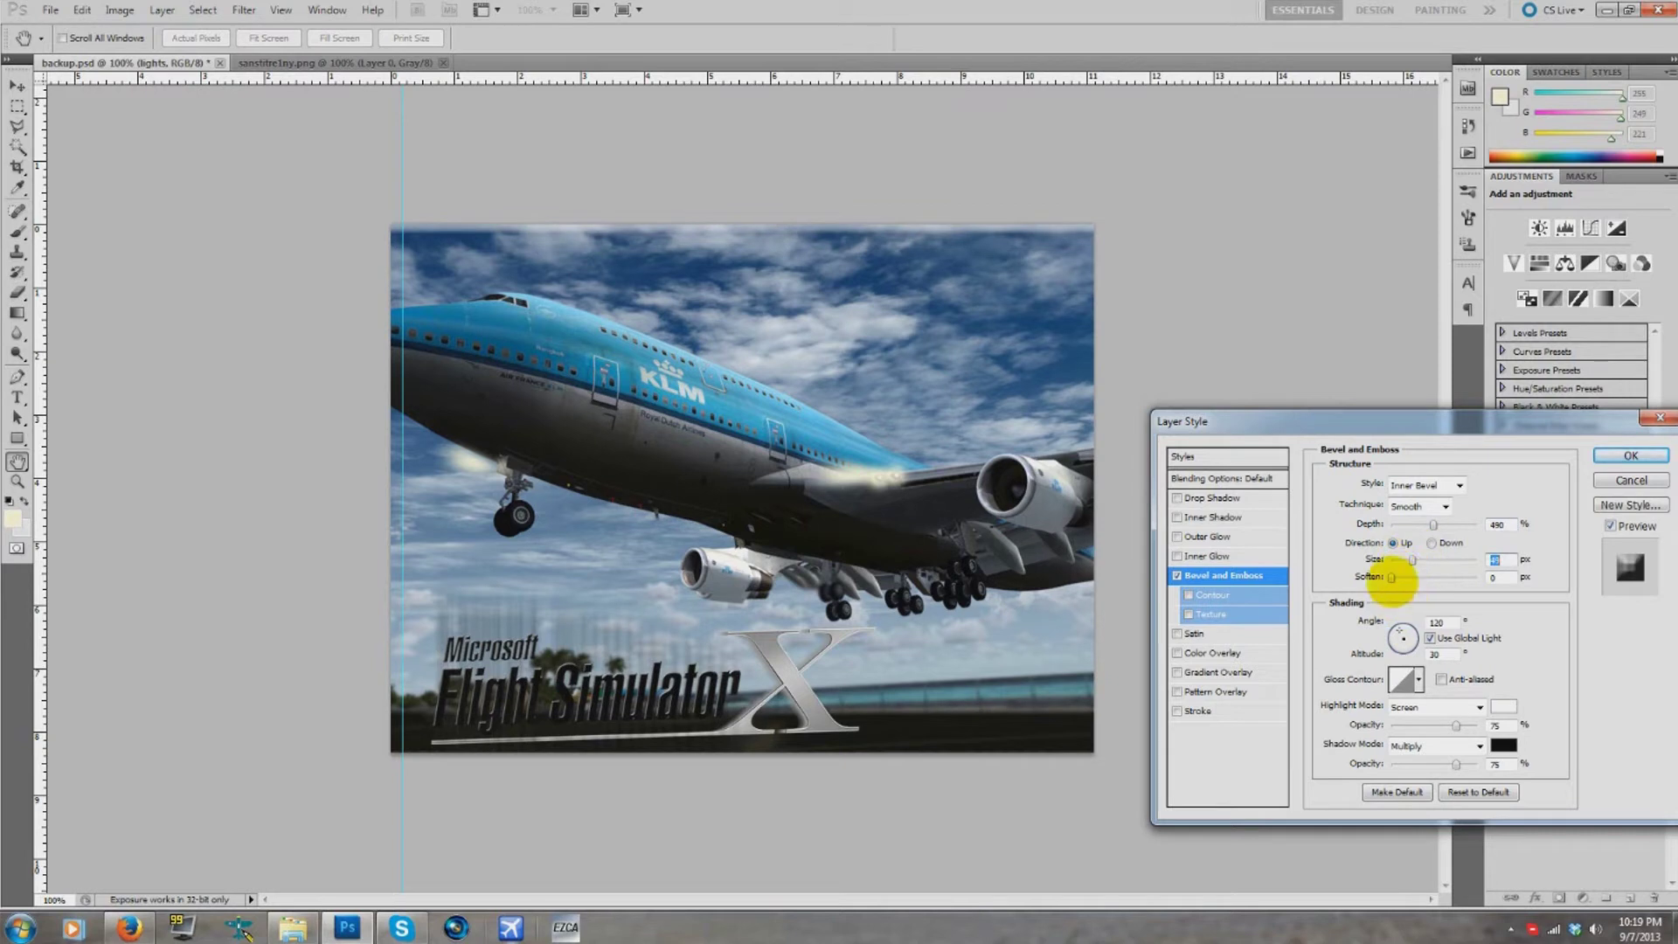
{"action": "type", "text": "8"}
{"action": "key", "text": "shift+Tab"}
{"action": "left_click_drag", "start_coordinate": [1412, 561], "coordinate": [1397, 562]}
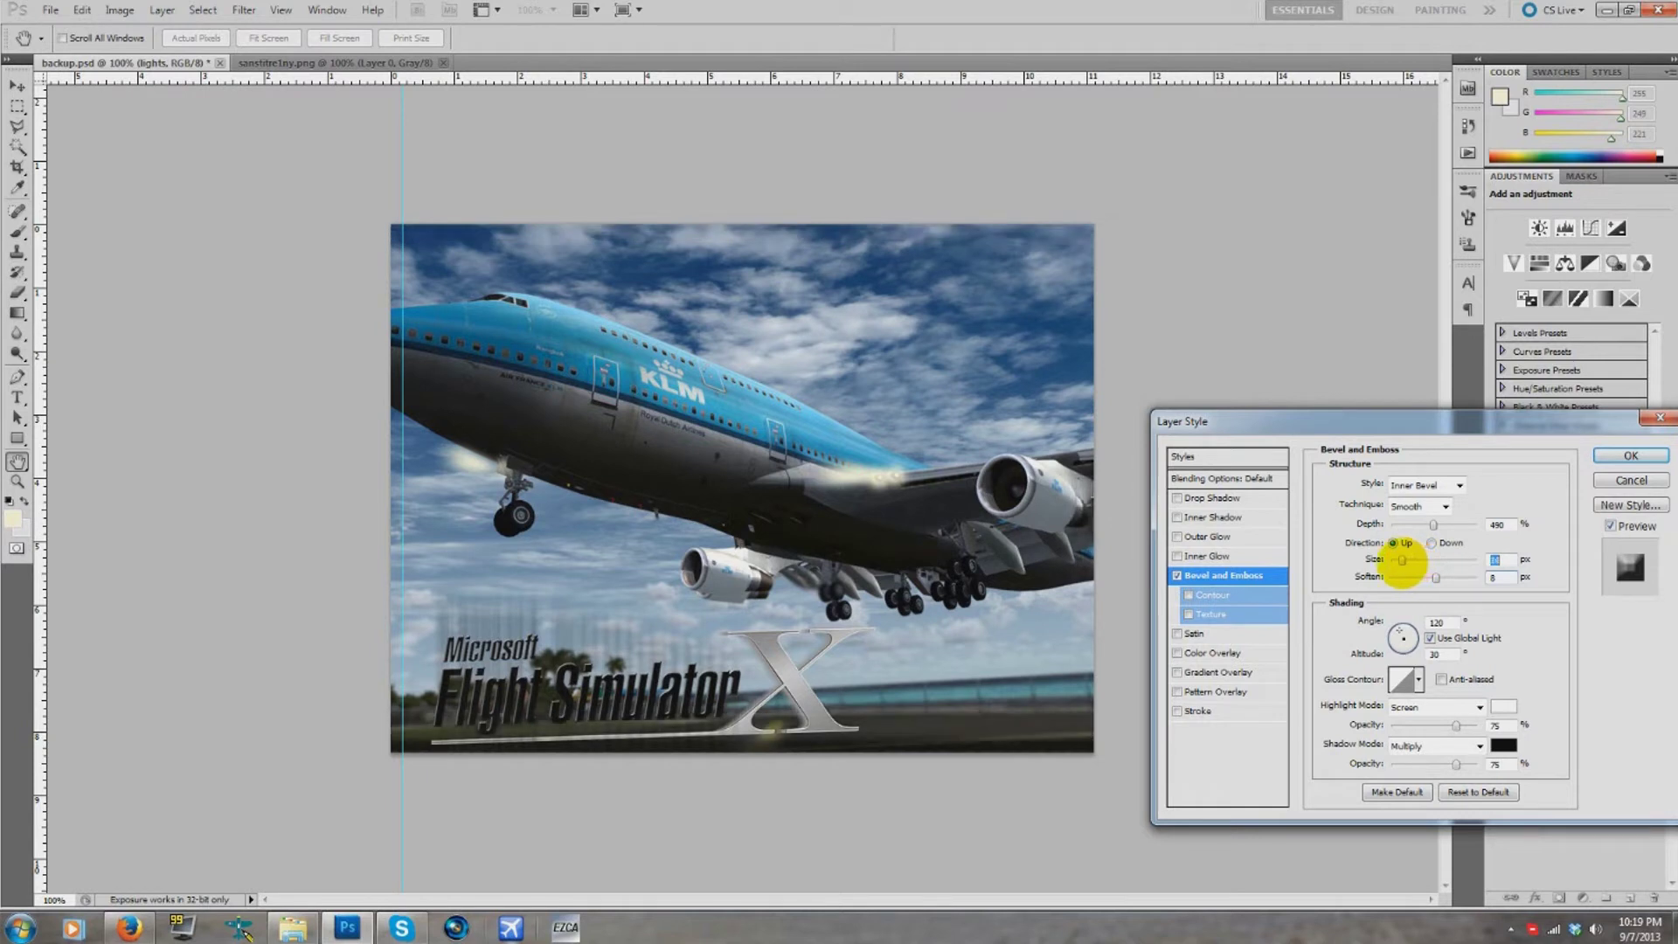
{"action": "left_click_drag", "start_coordinate": [1392, 525], "coordinate": [1436, 525]}
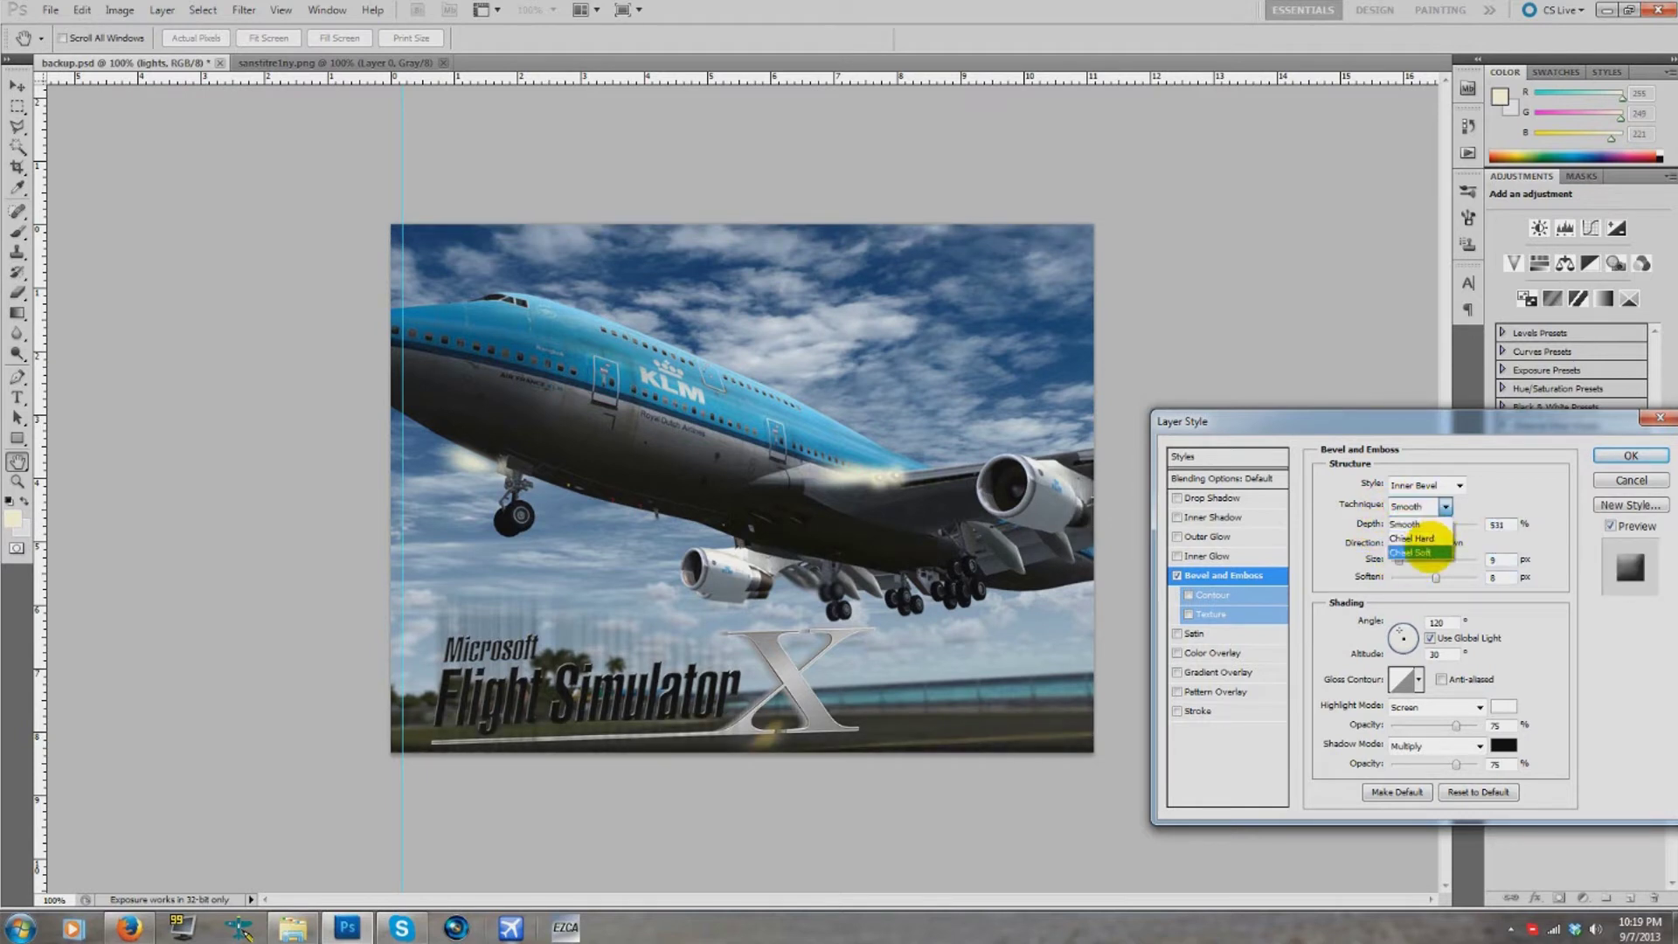
- Try the Outer Bevel style with adjusted size and depth on the lights layer and discard the layer style changes
{"action": "left_click", "coordinate": [1423, 484]}
{"action": "left_click", "coordinate": [1434, 485]}
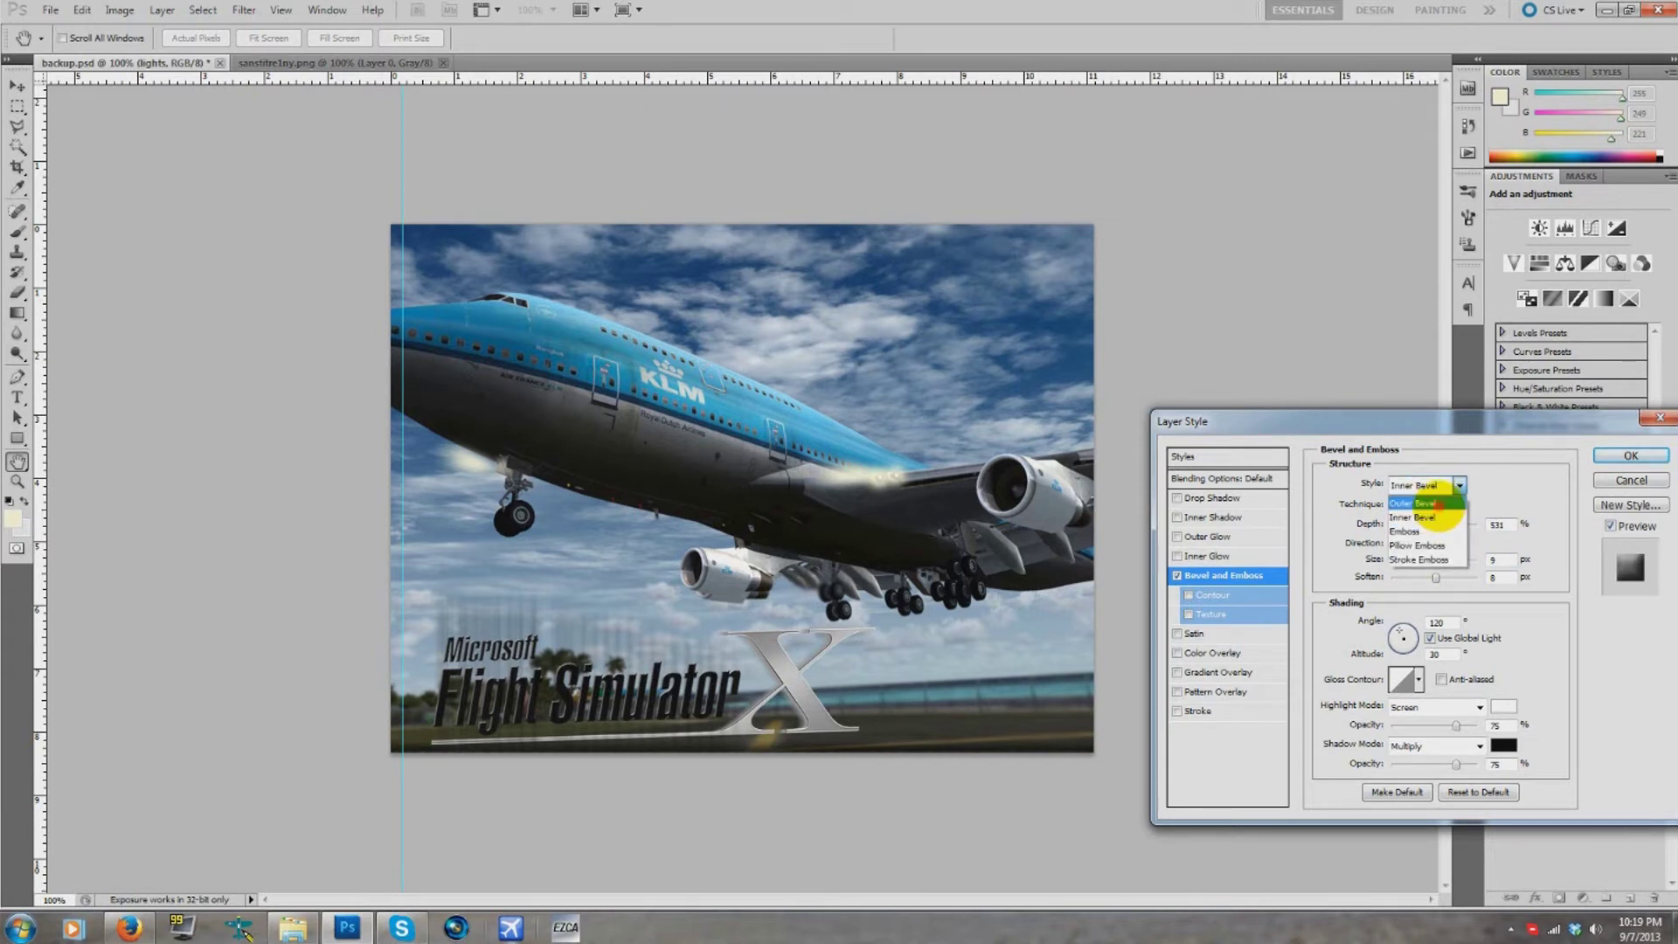
{"action": "left_click", "coordinate": [1427, 504]}
{"action": "left_click_drag", "start_coordinate": [1397, 559], "coordinate": [1430, 525]}
{"action": "left_click", "coordinate": [1631, 480]}
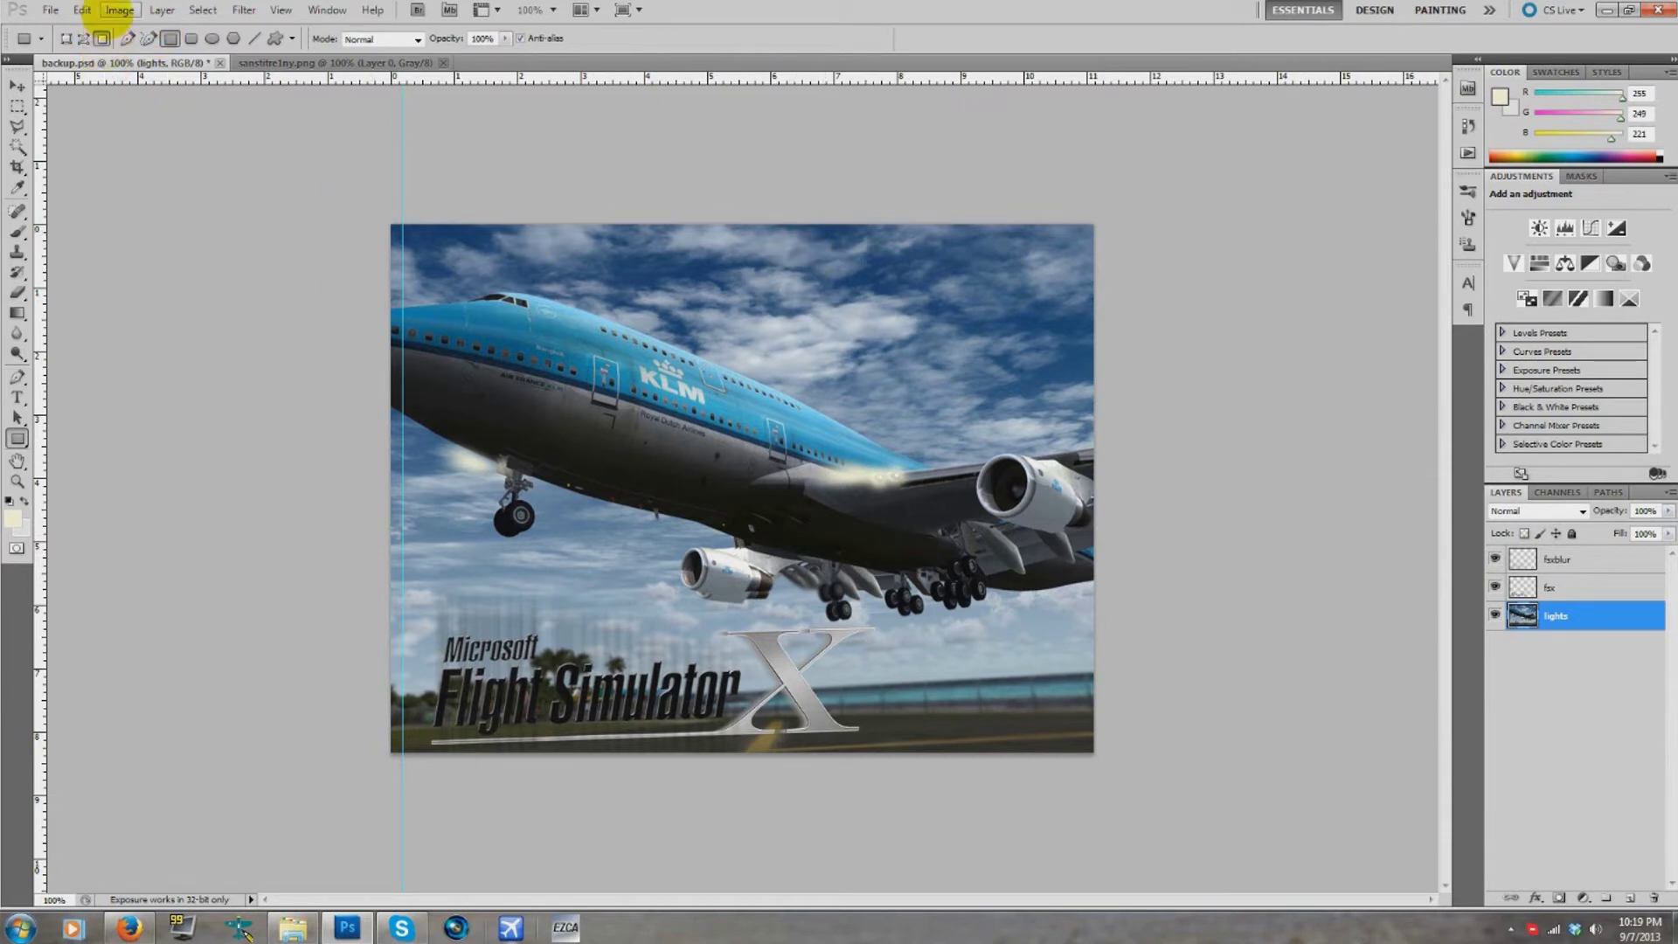
- Check the composite's pixel dimensions and create a new transparent RGB document 820 pixels wide at 72 pixels/inch
{"action": "left_click", "coordinate": [114, 13]}
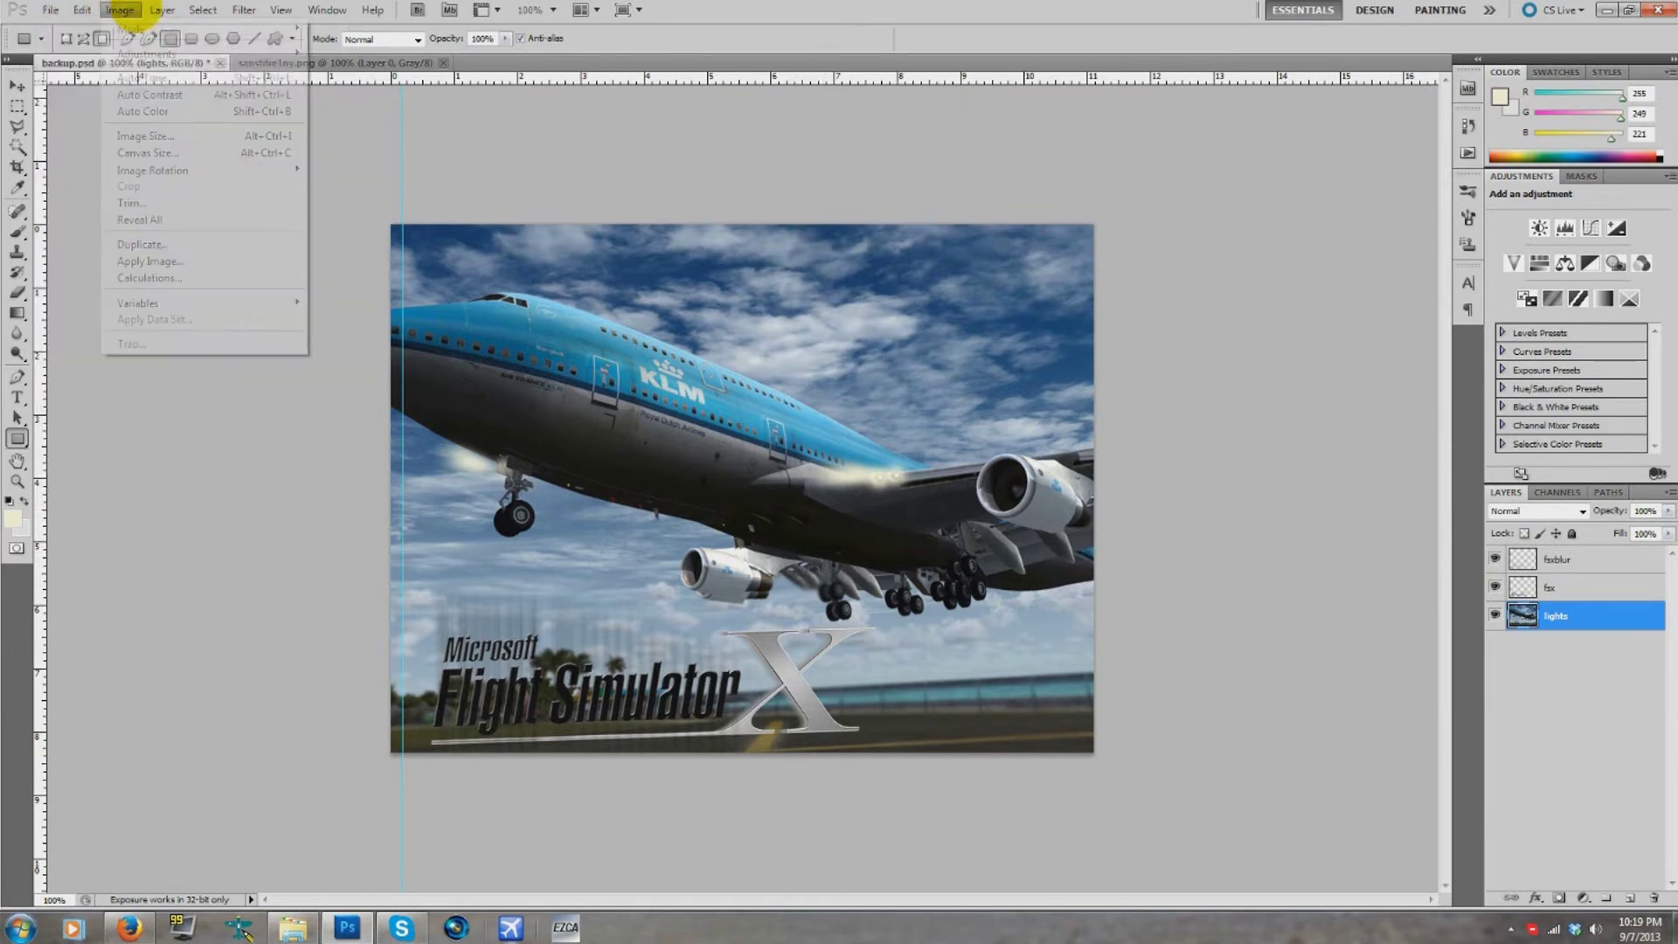
{"action": "left_click", "coordinate": [169, 138]}
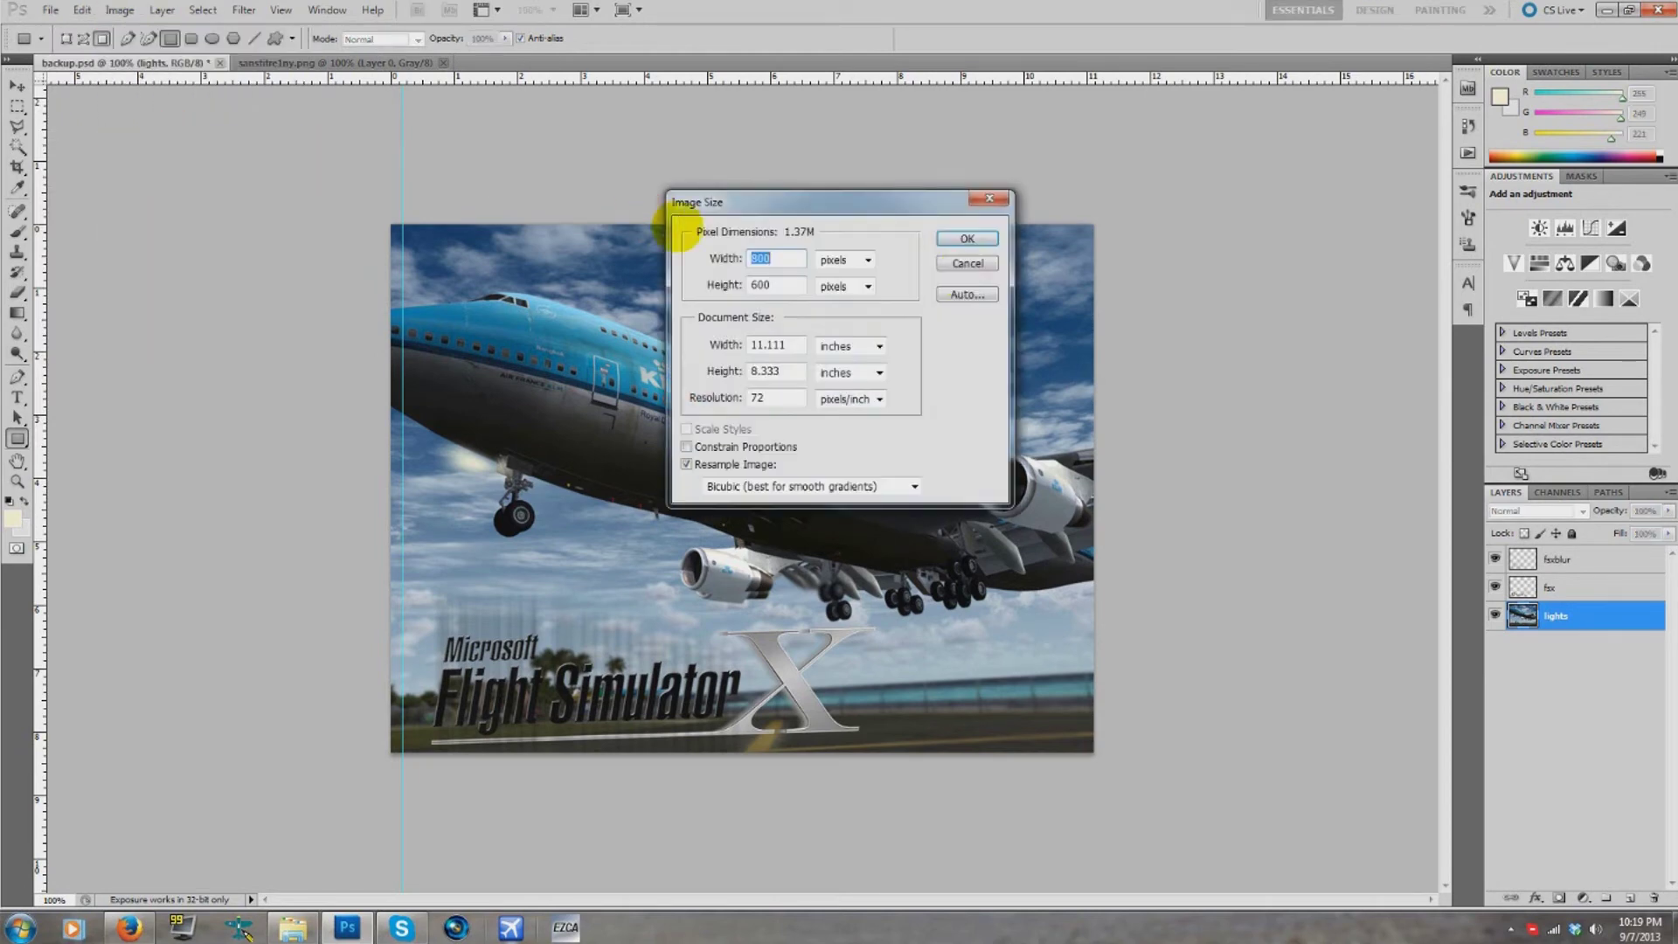
{"action": "left_click", "coordinate": [967, 263]}
{"action": "left_click", "coordinate": [49, 11]}
{"action": "left_click", "coordinate": [91, 33]}
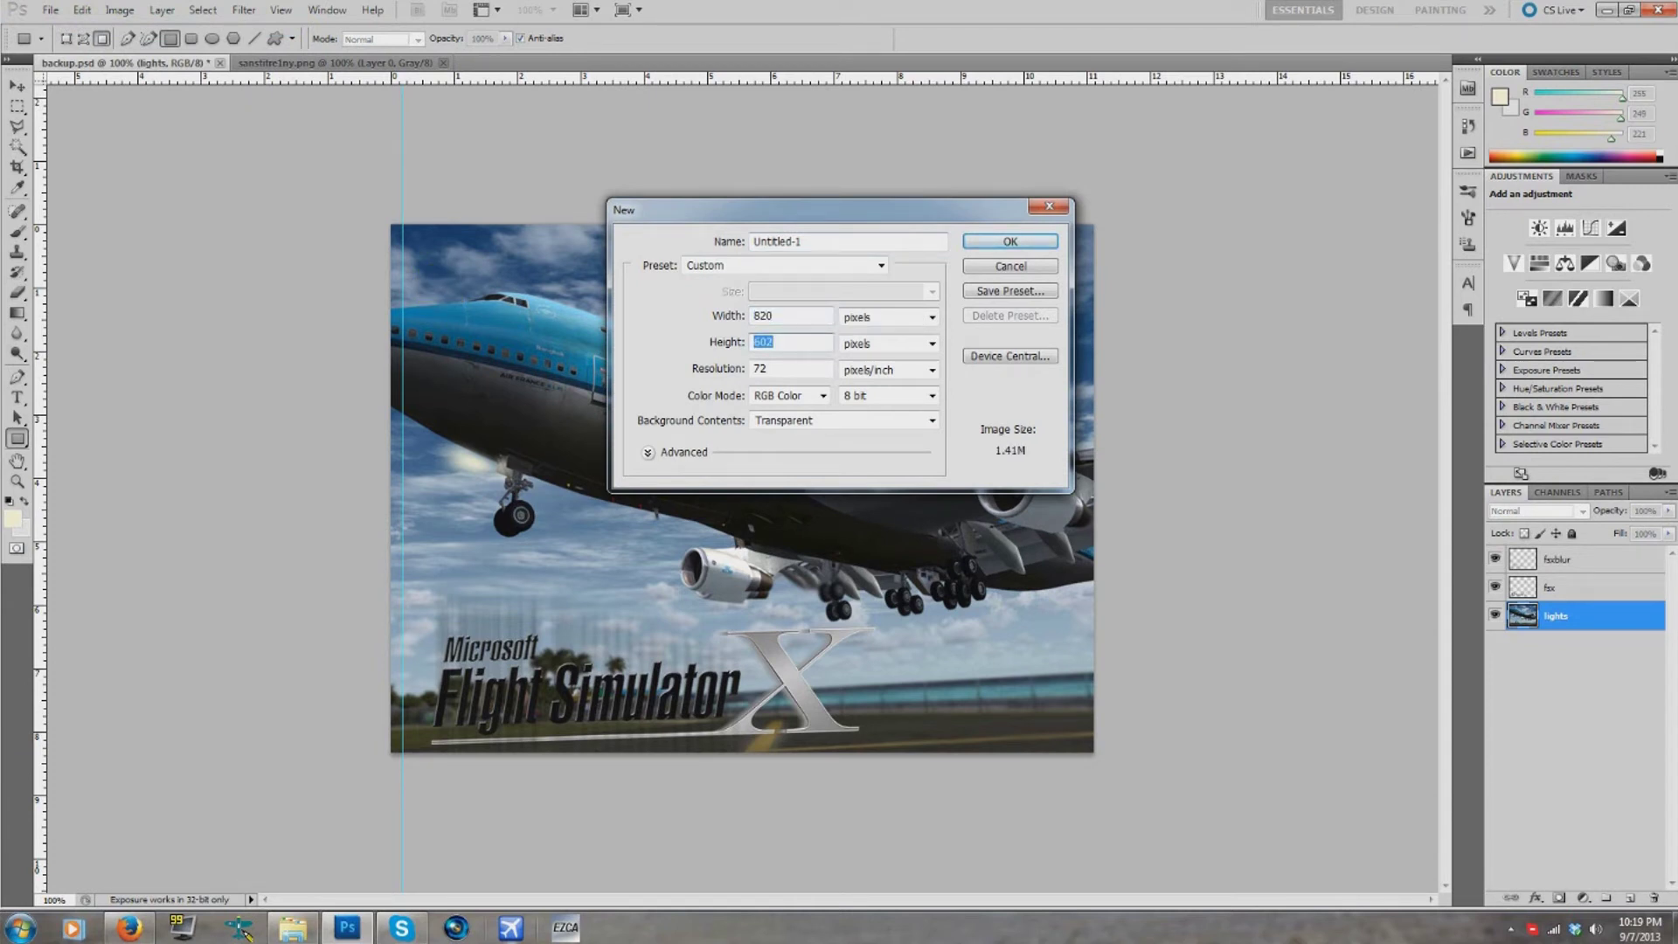
{"action": "key", "text": "Return"}
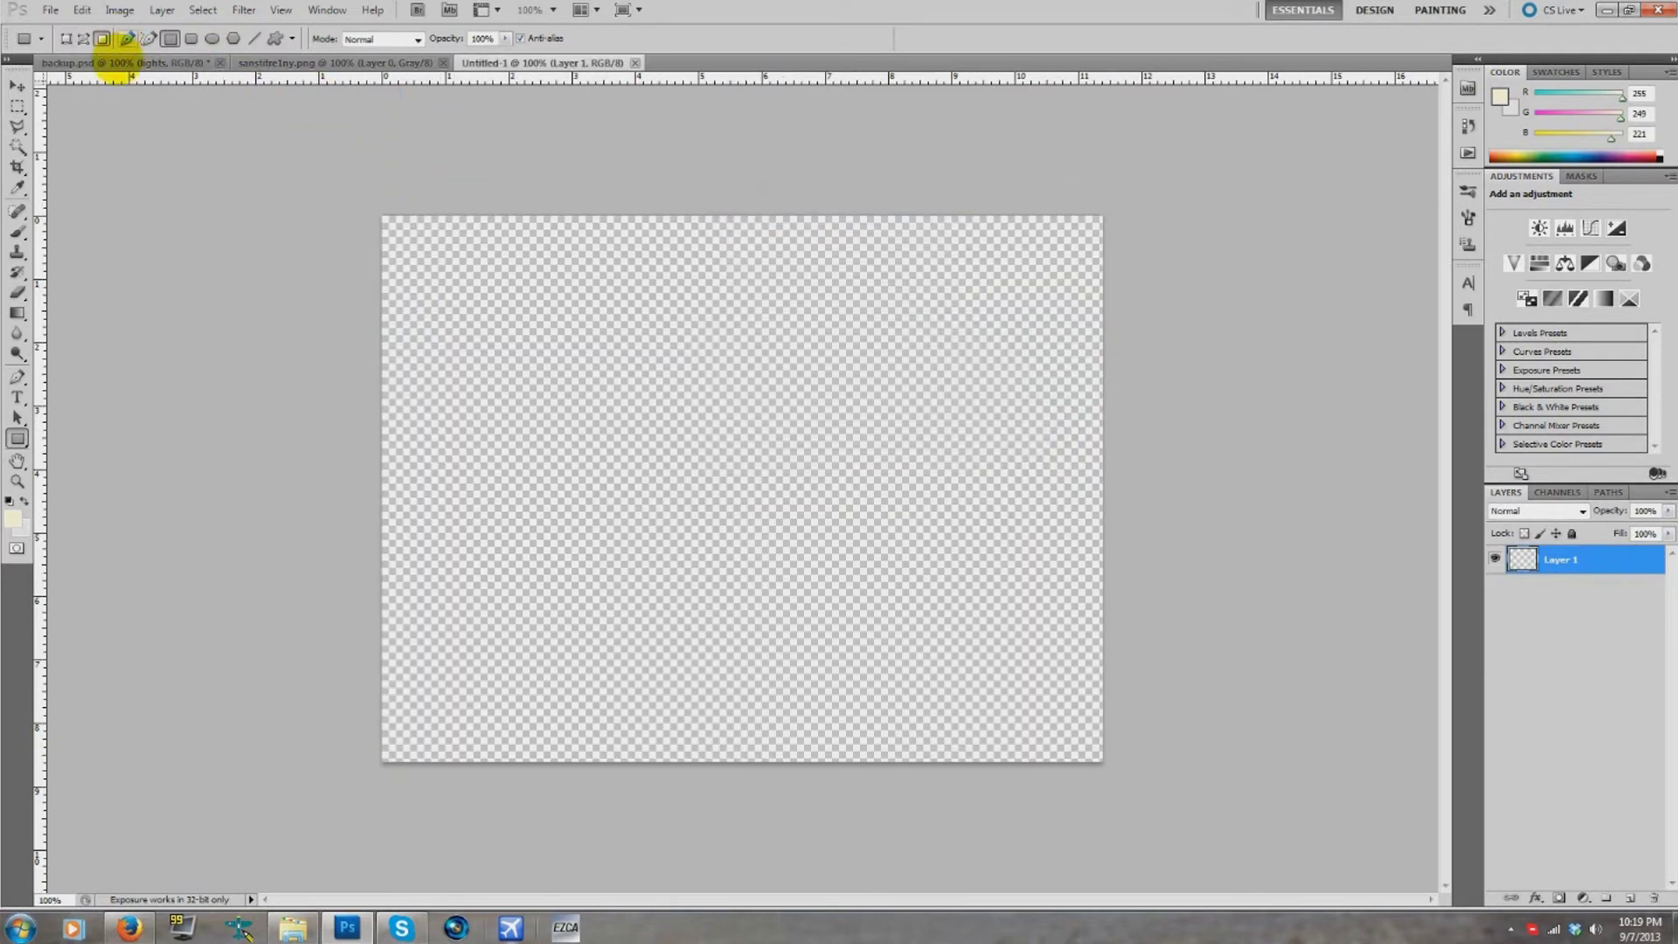
- Select the entire lights layer in backup.psd and copy it into the new untitled document
{"action": "left_click", "coordinate": [125, 65]}
{"action": "mouse_move", "coordinate": [297, 153]}
{"action": "left_mouse_down"}
{"action": "mouse_move", "coordinate": [1438, 864]}
{"action": "mouse_move", "coordinate": [768, 660]}
{"action": "left_mouse_up"}
{"action": "key", "text": "ctrl+z"}
{"action": "left_click", "coordinate": [18, 107]}
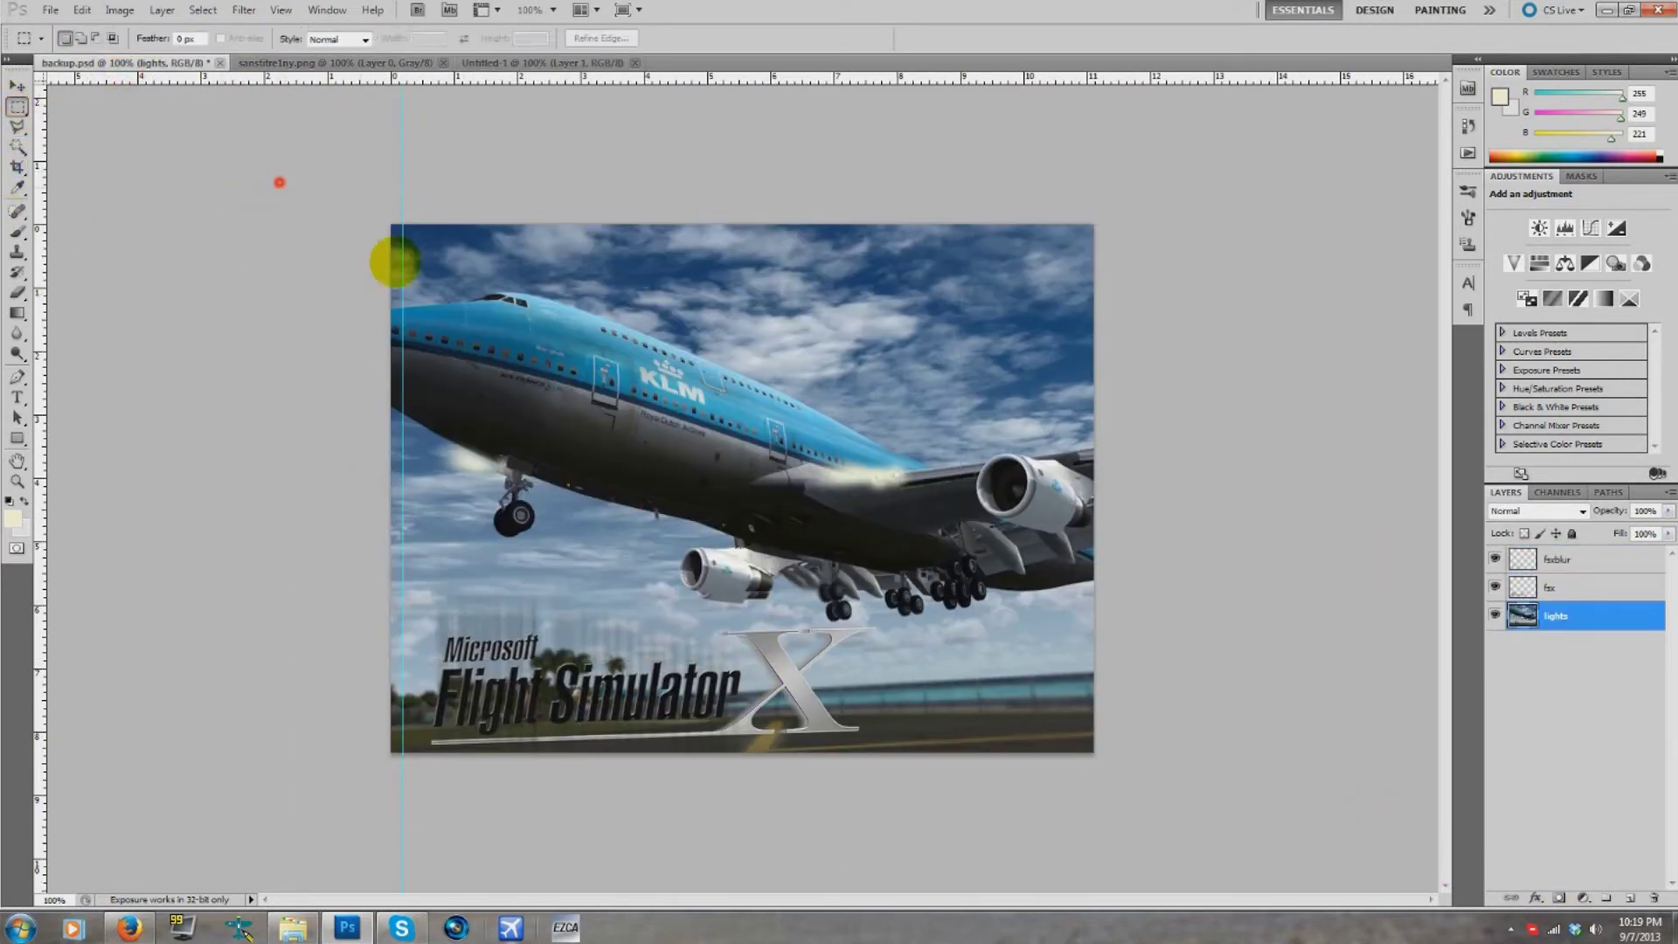
{"action": "key", "text": "ctrl+a"}
{"action": "left_click", "coordinate": [384, 65]}
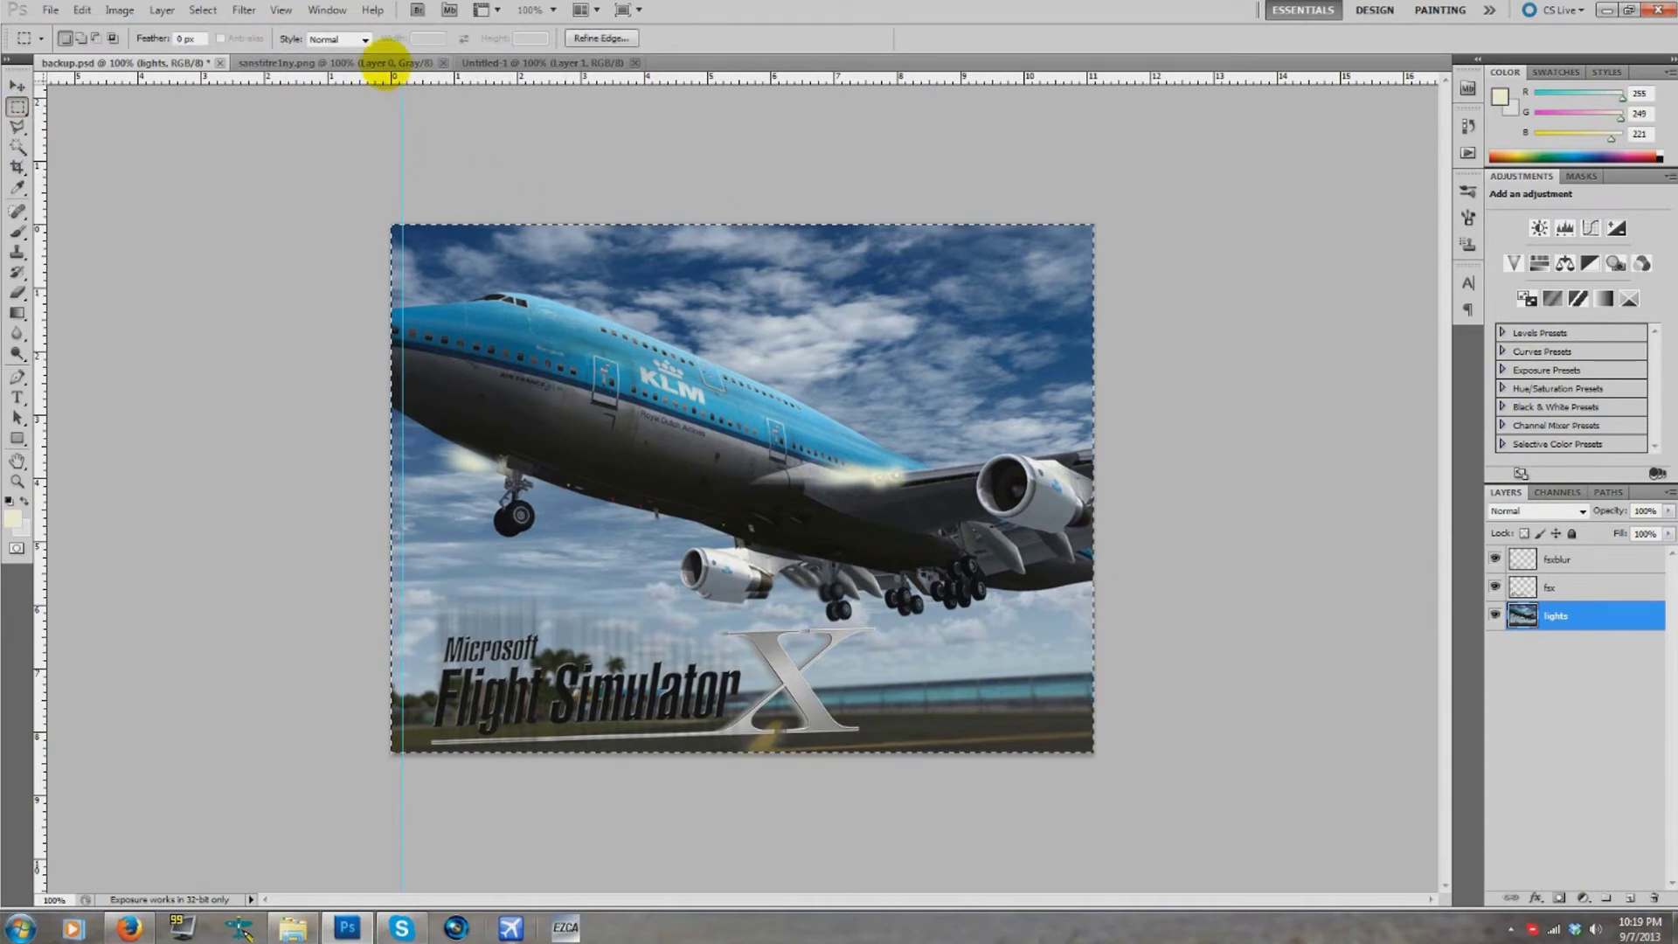
{"action": "key", "text": "ctrl+v"}
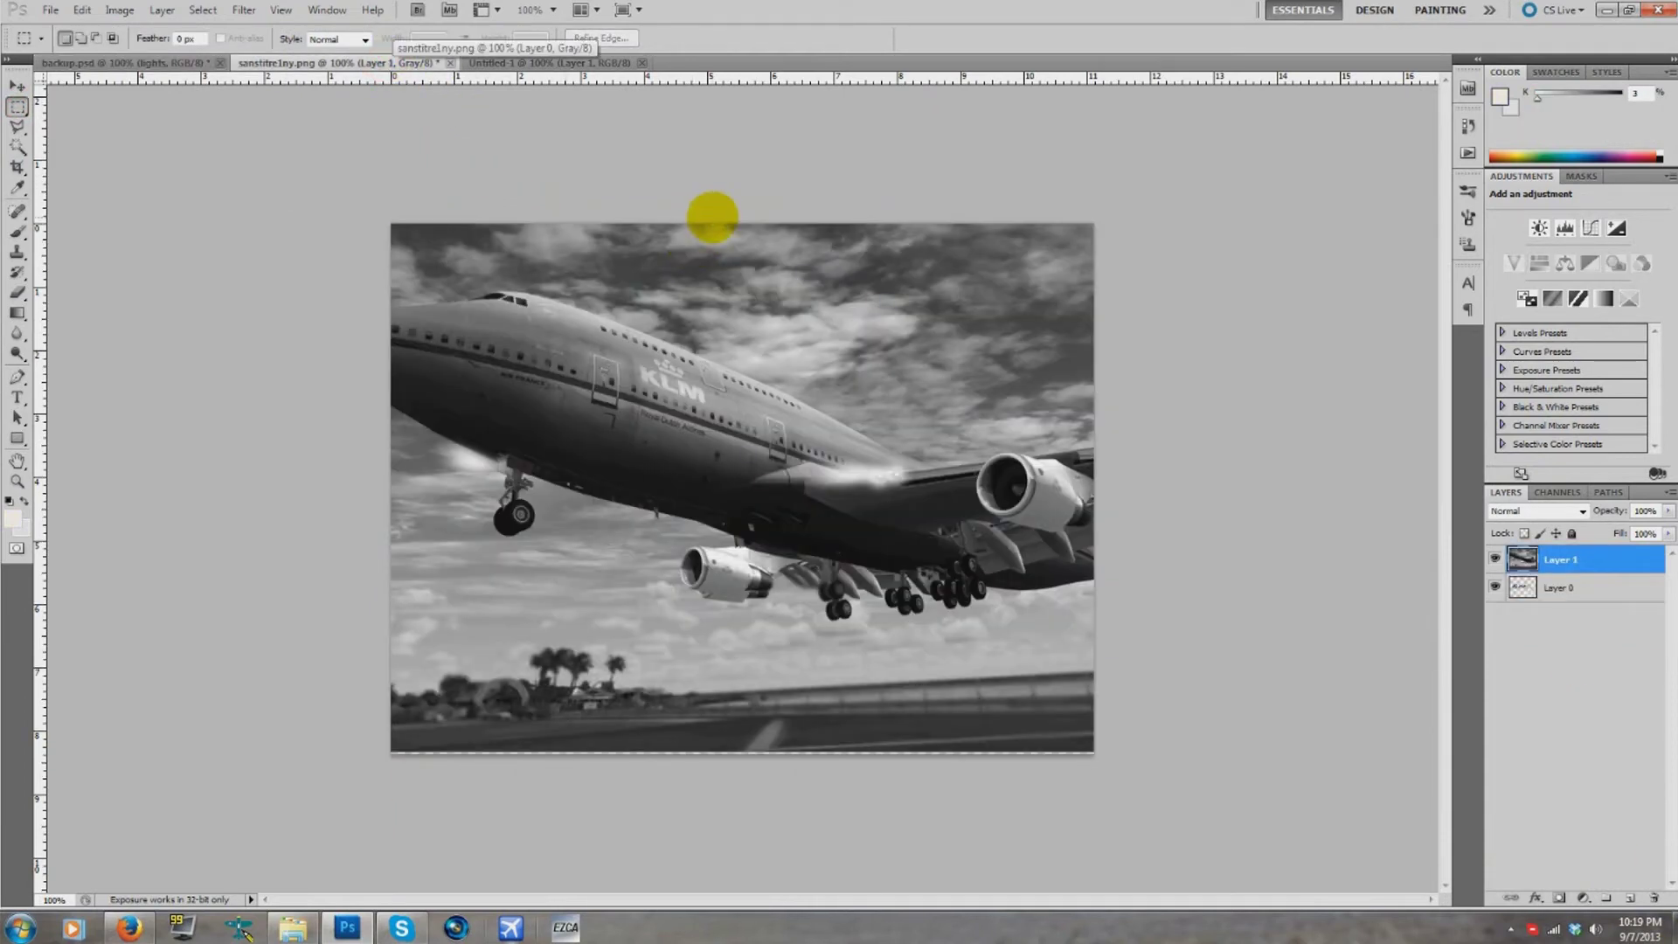
{"action": "key", "text": "ctrl+z"}
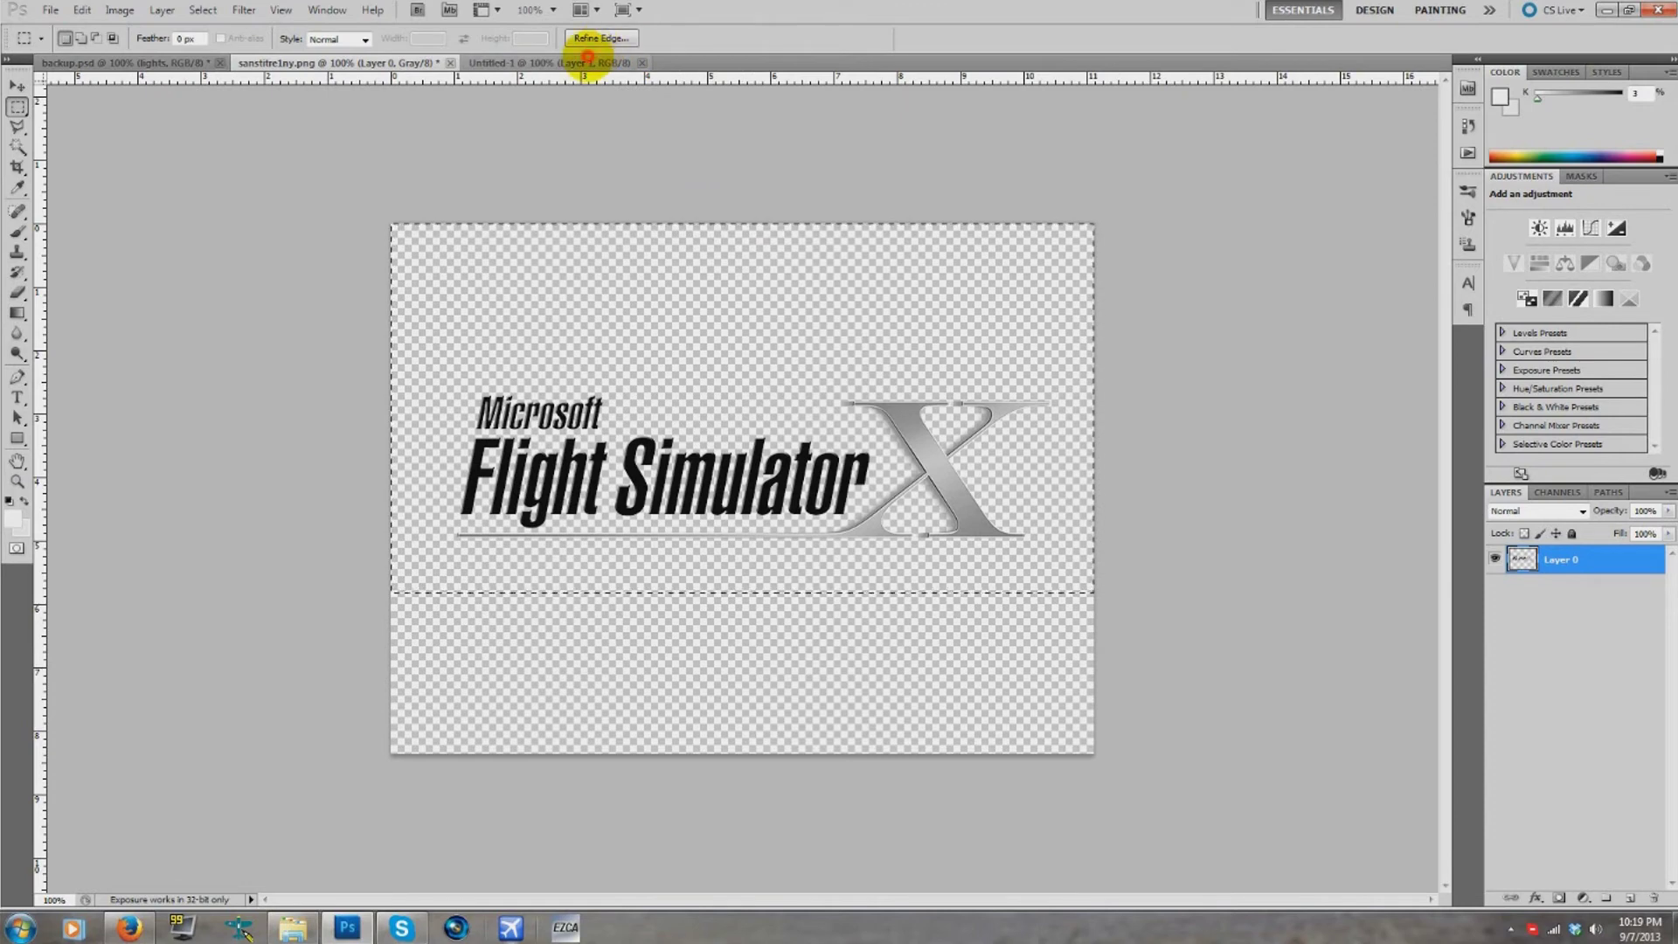
{"action": "left_click", "coordinate": [590, 63]}
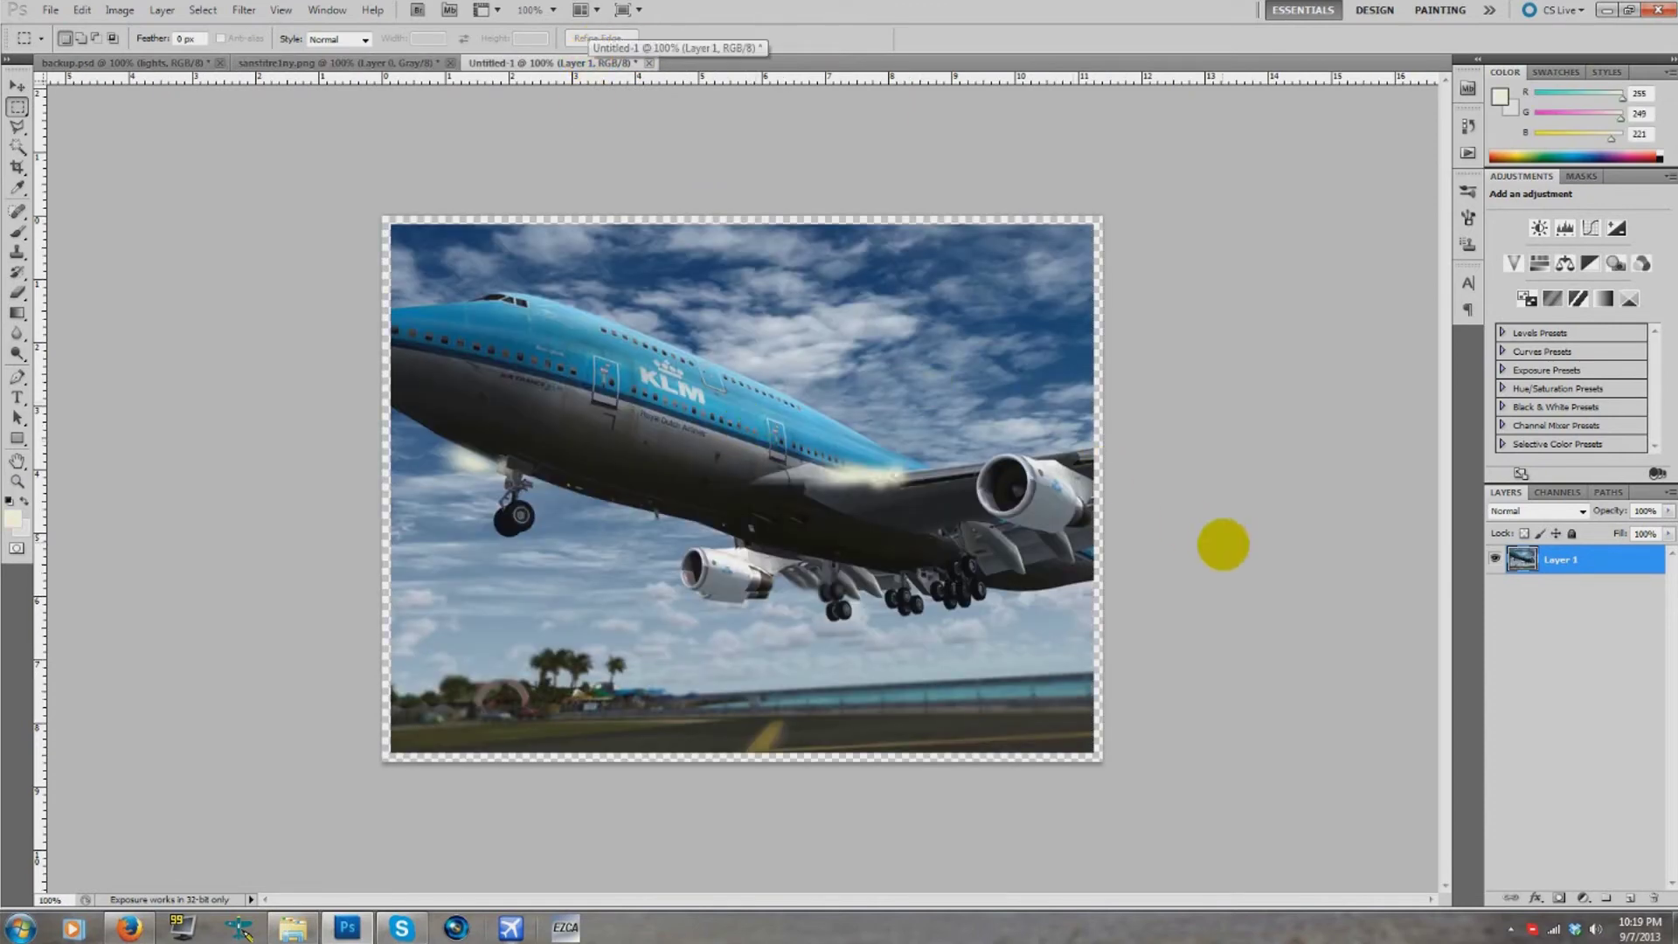
- Try a smooth Inner Bevel with 174% depth and 5 px size on the pasted airplane layer
{"action": "right_click", "coordinate": [1635, 560]}
{"action": "left_click", "coordinate": [1569, 154]}
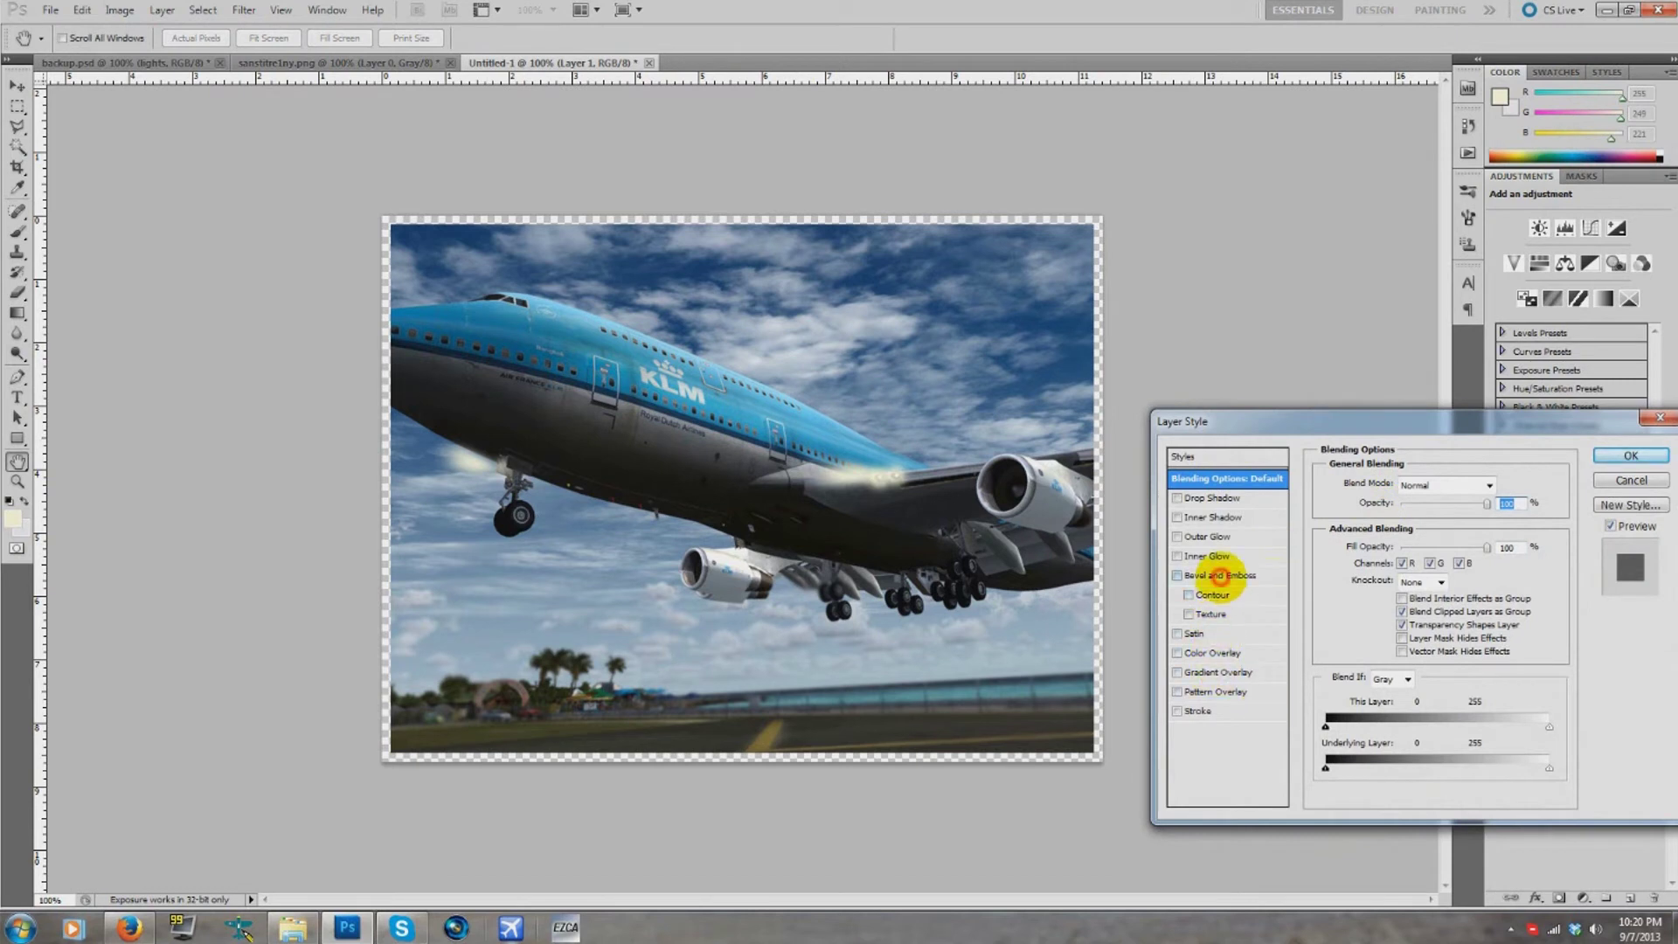
{"action": "left_click", "coordinate": [1219, 575]}
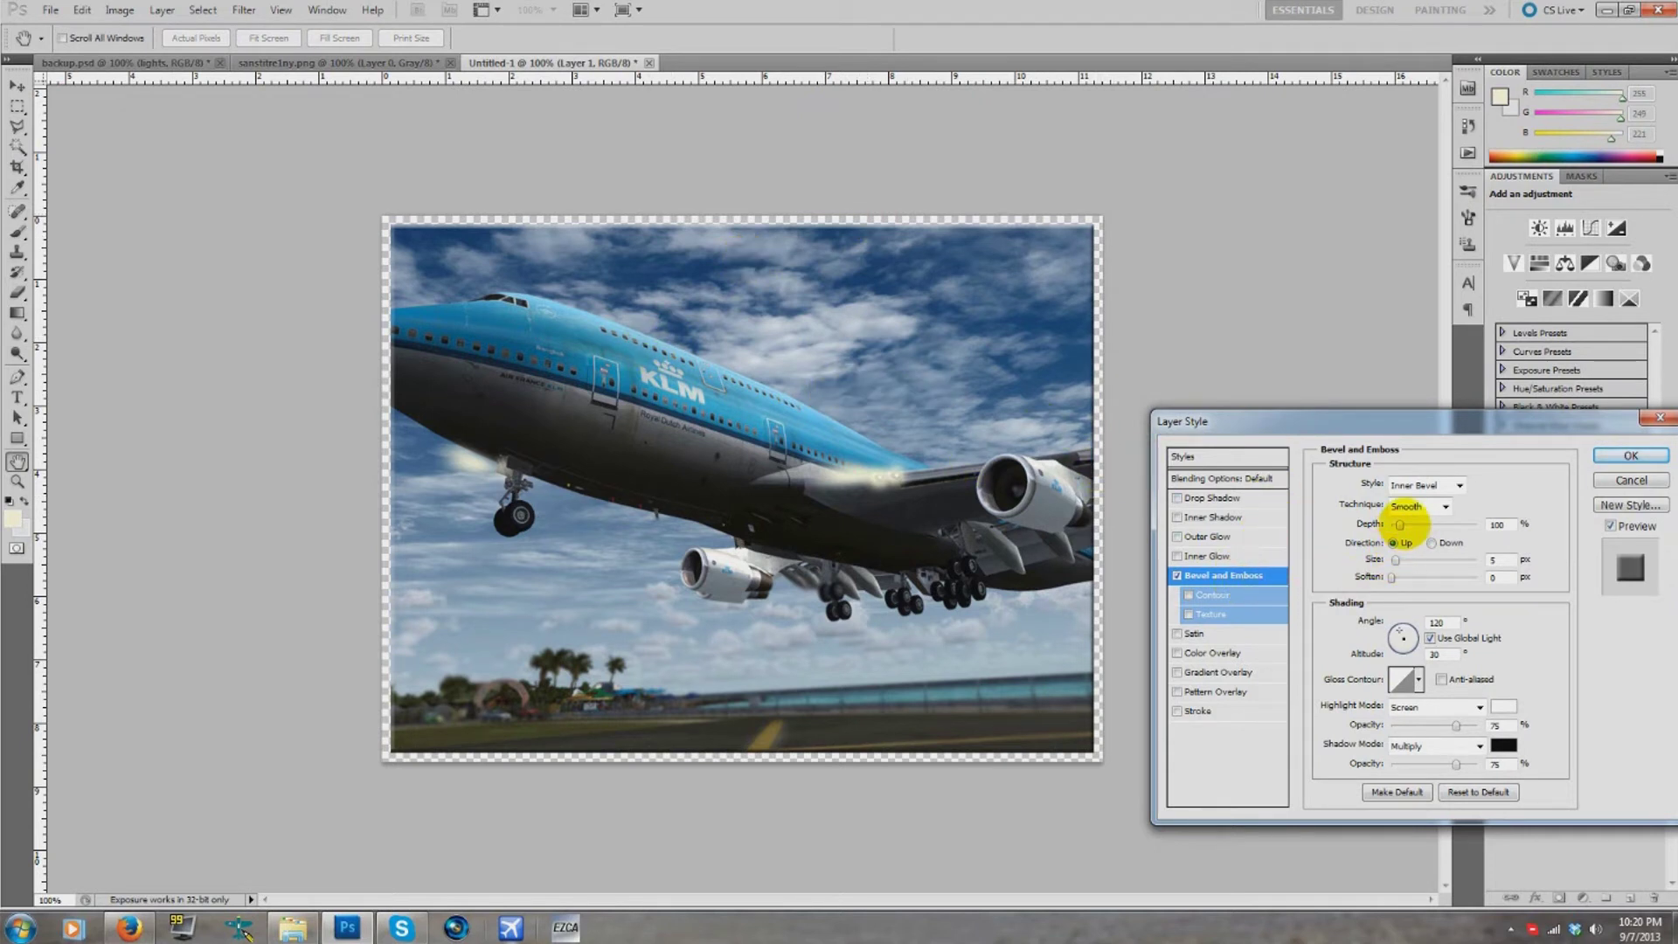
{"action": "left_click_drag", "start_coordinate": [1400, 524], "coordinate": [1432, 524]}
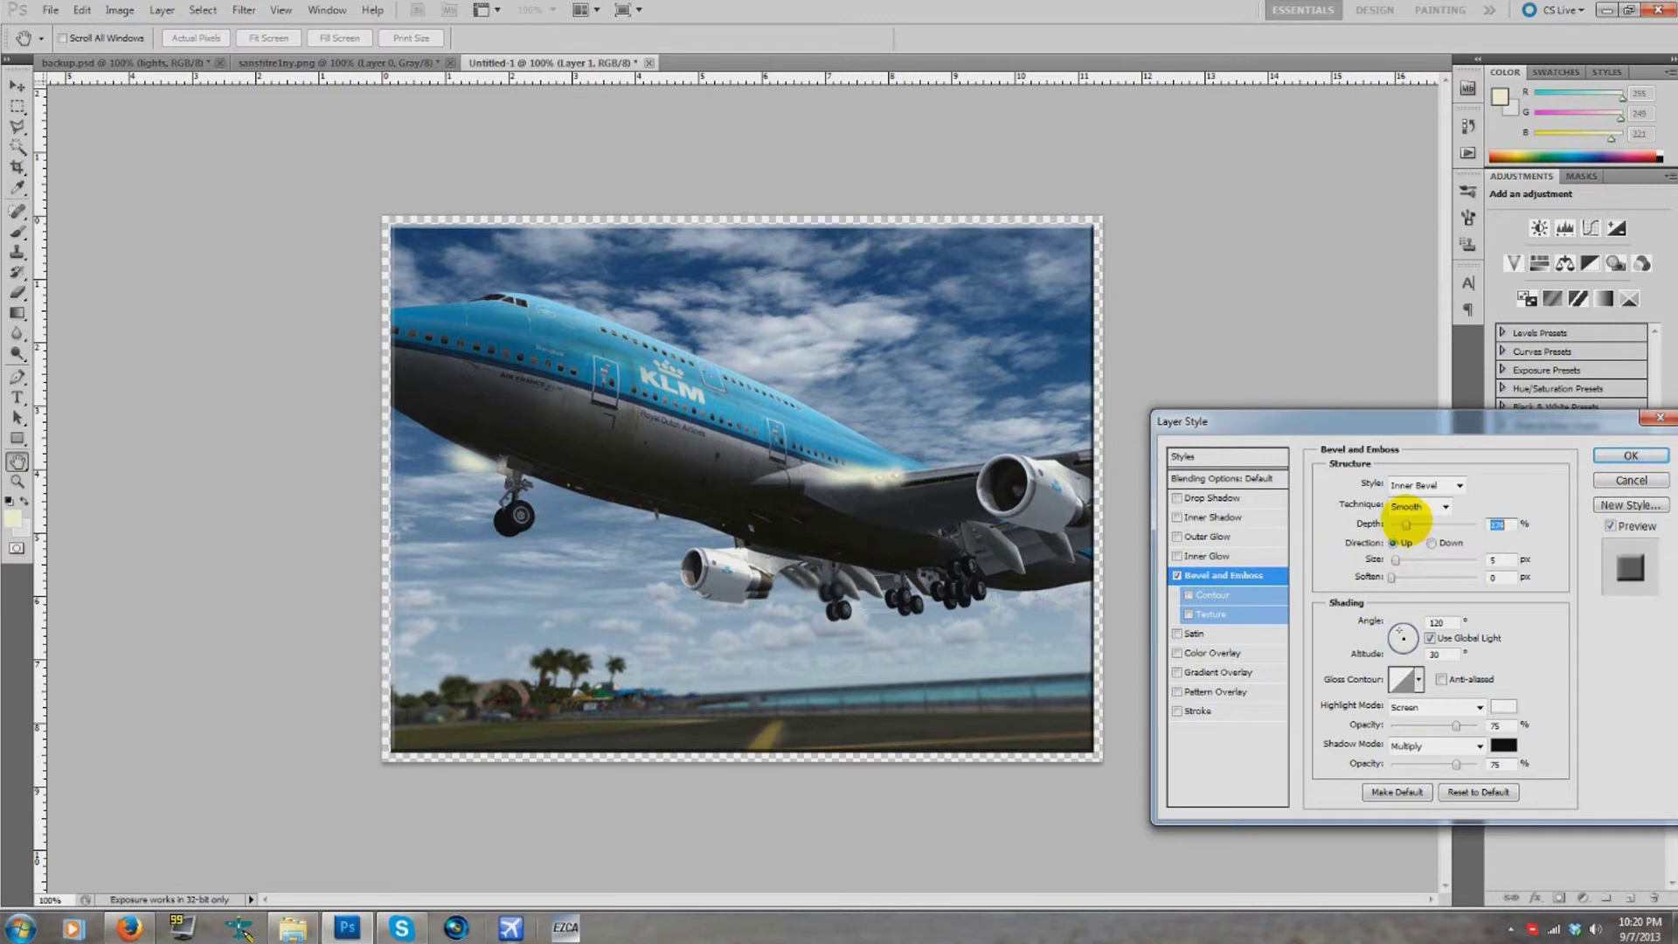
{"action": "left_click_drag", "start_coordinate": [1395, 560], "coordinate": [1397, 560]}
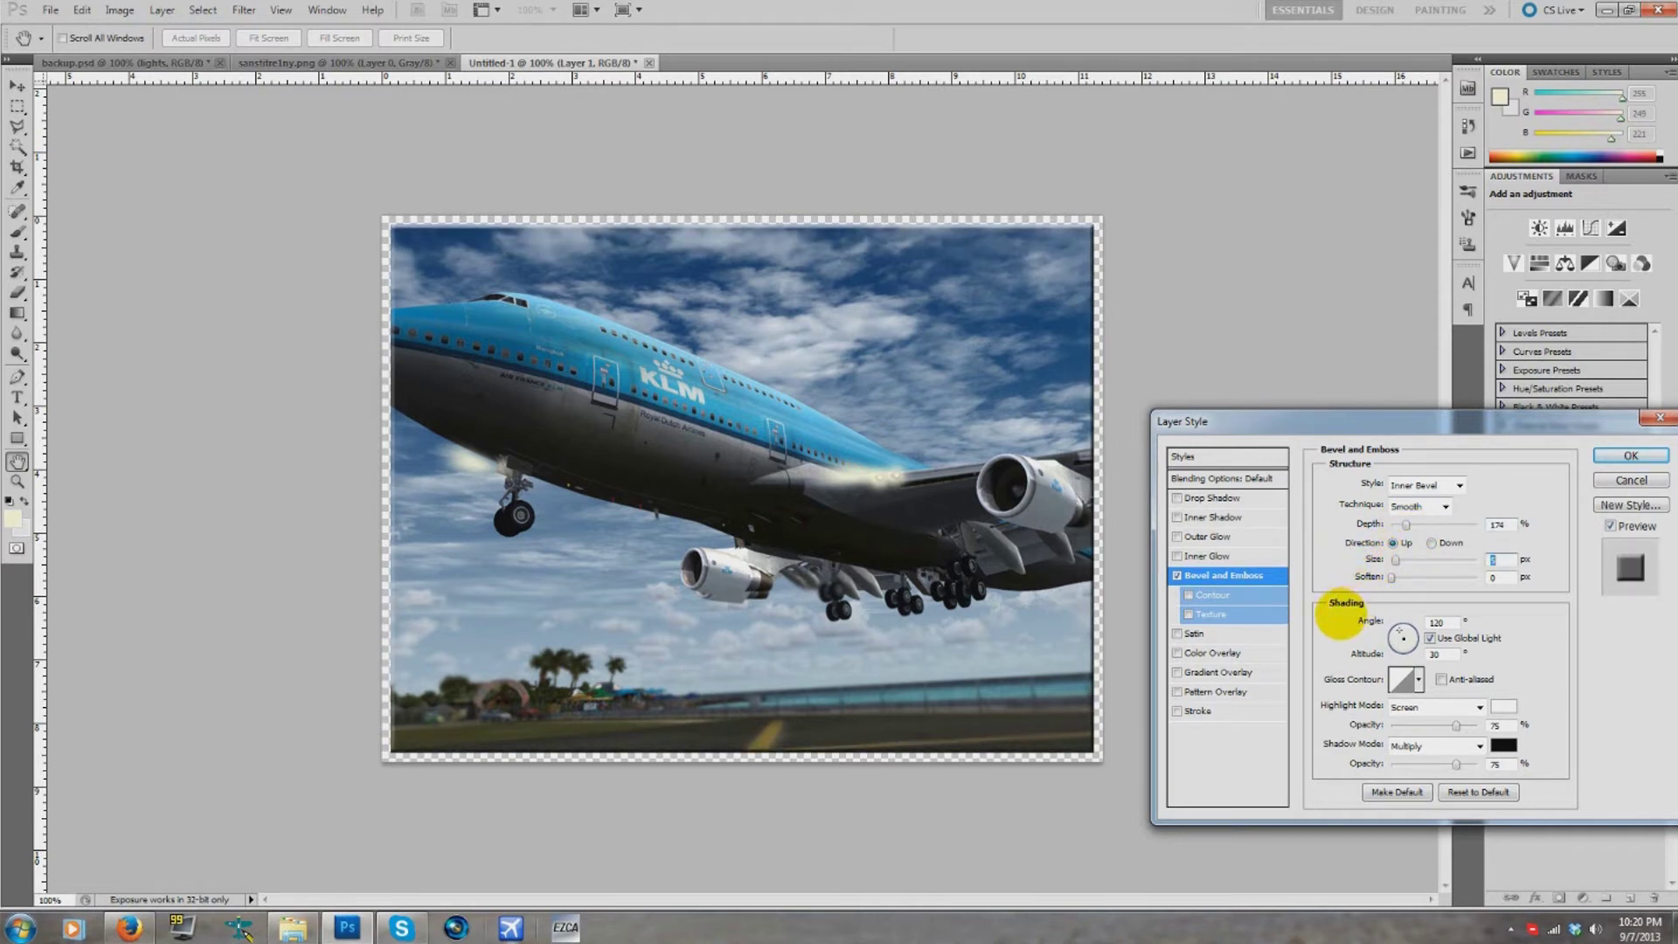
{"action": "left_click_drag", "start_coordinate": [1408, 577], "coordinate": [1419, 577]}
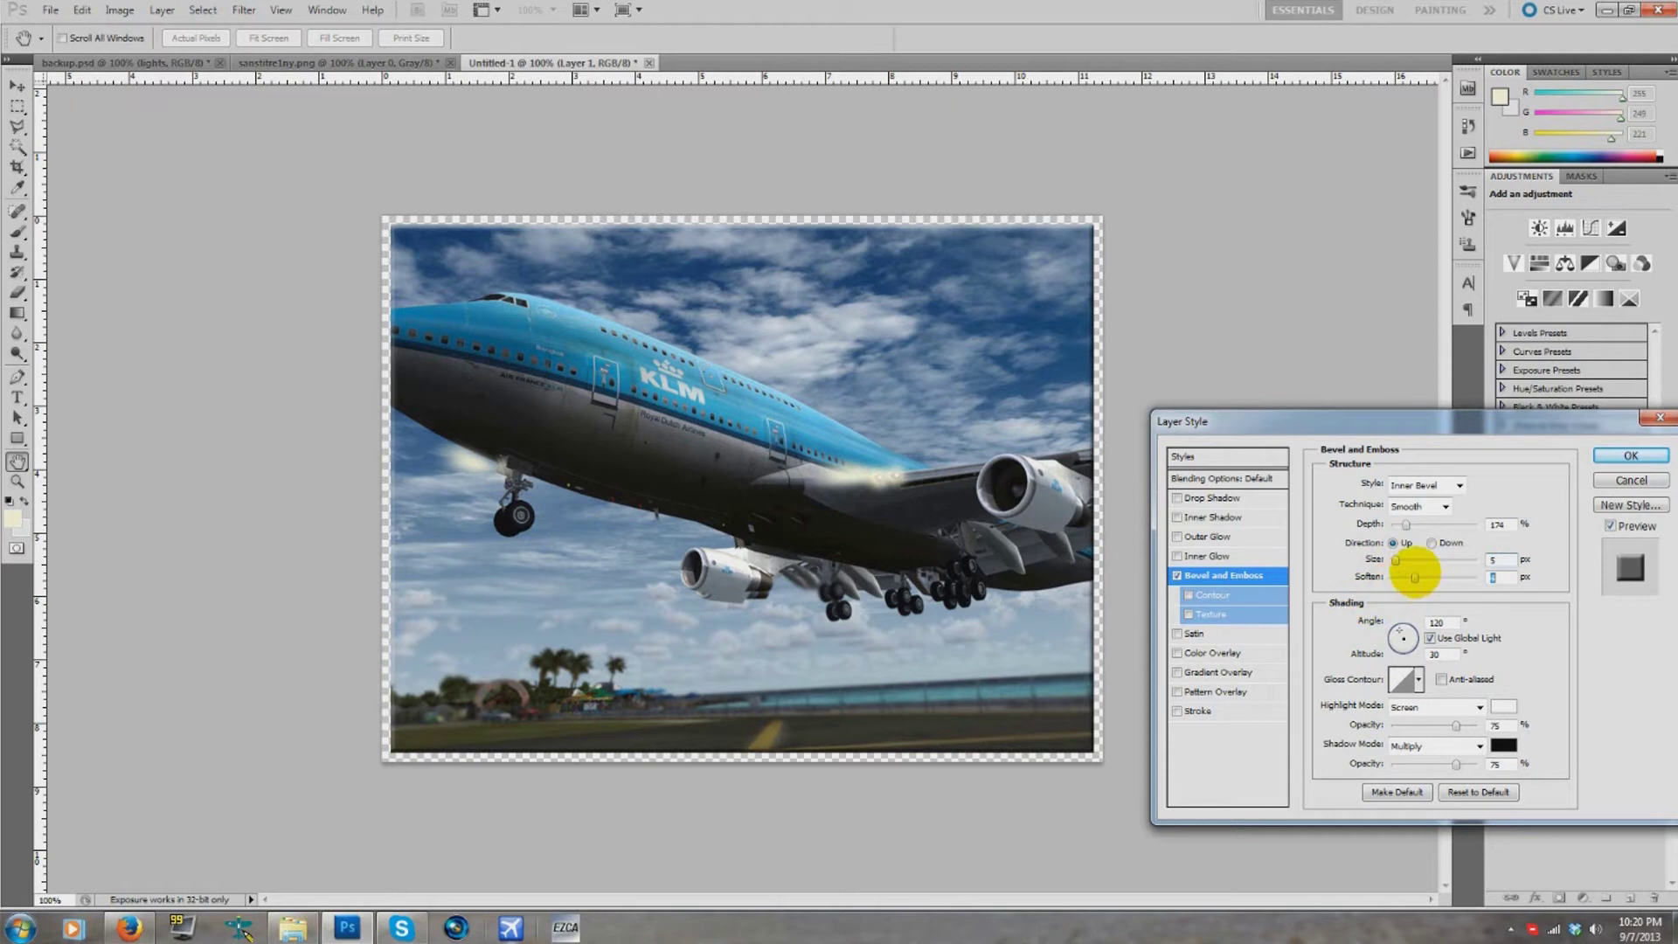
- Try a red Color Overlay on the airplane layer and replace it with a Gradient Overlay
{"action": "left_click", "coordinate": [1215, 653]}
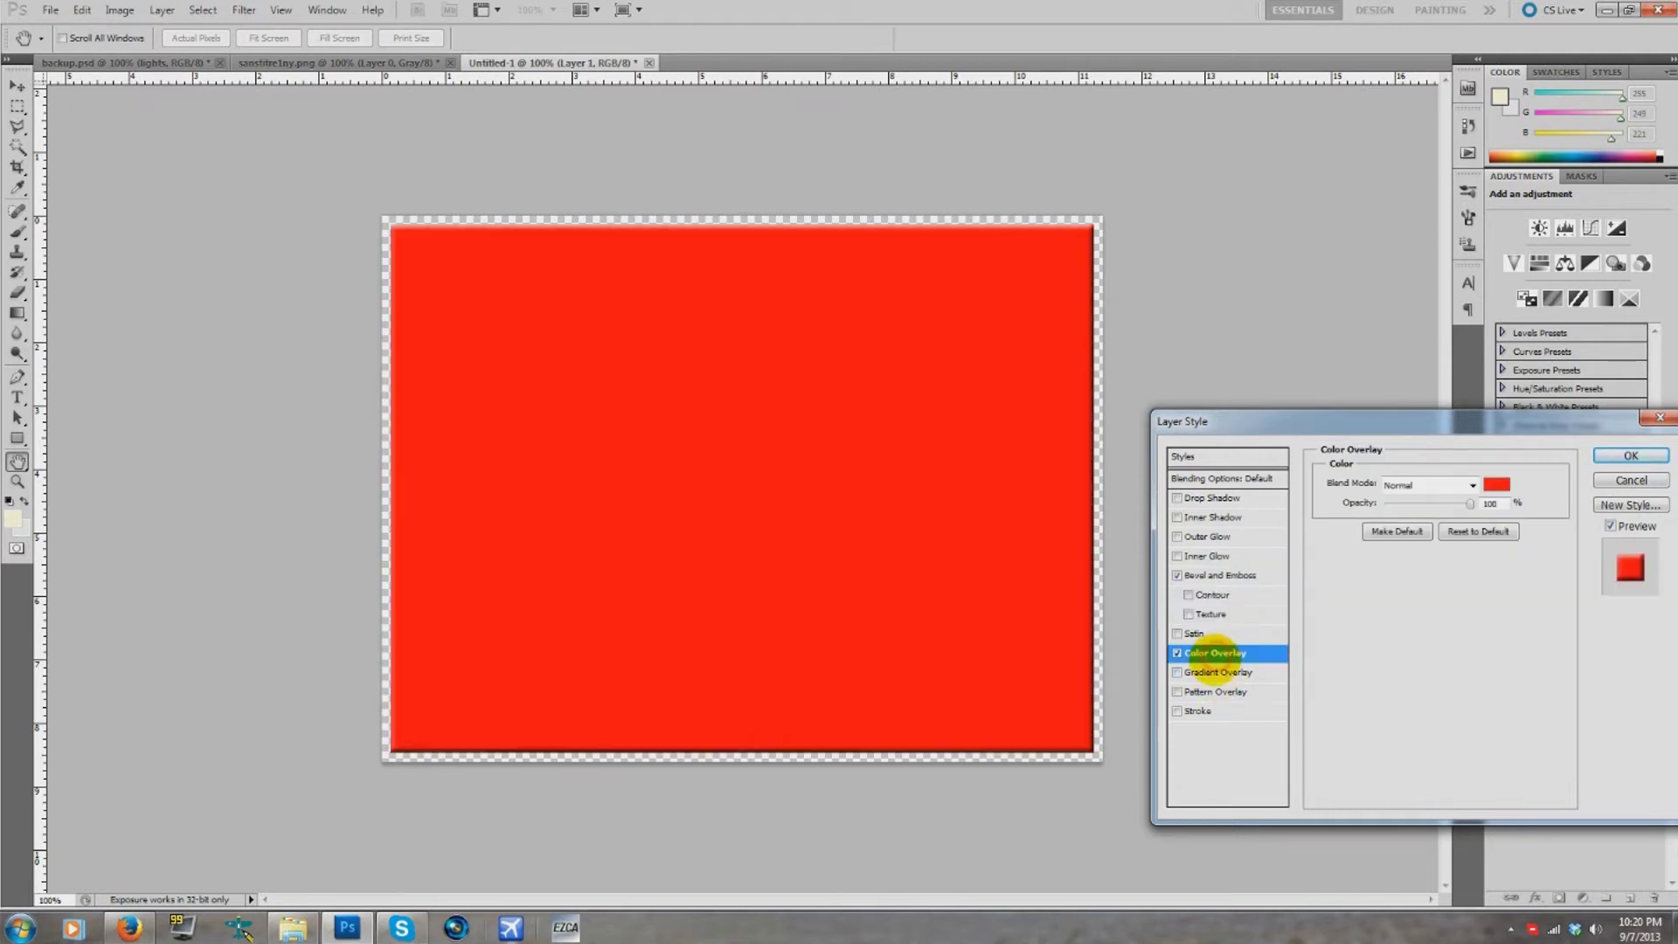
{"action": "left_click", "coordinate": [1176, 653]}
{"action": "left_click", "coordinate": [1177, 672]}
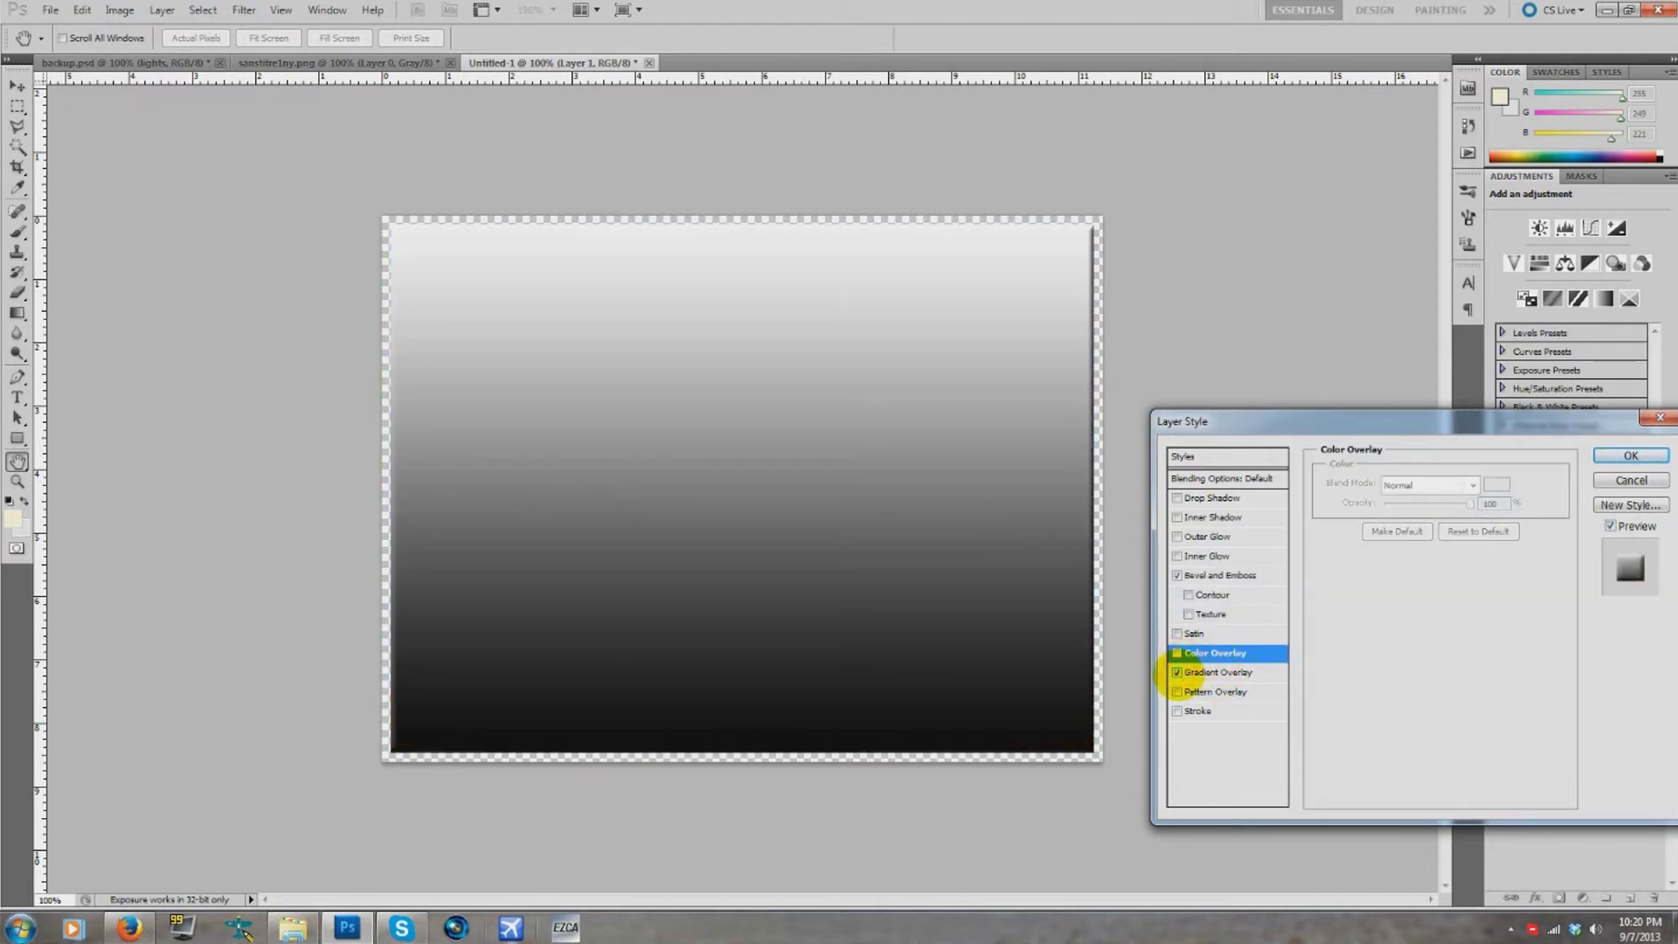
{"action": "left_click", "coordinate": [1217, 674]}
- Make the light end of the overlay gradient fully transparent with 0% opacity at location 100%
{"action": "left_click", "coordinate": [1423, 505]}
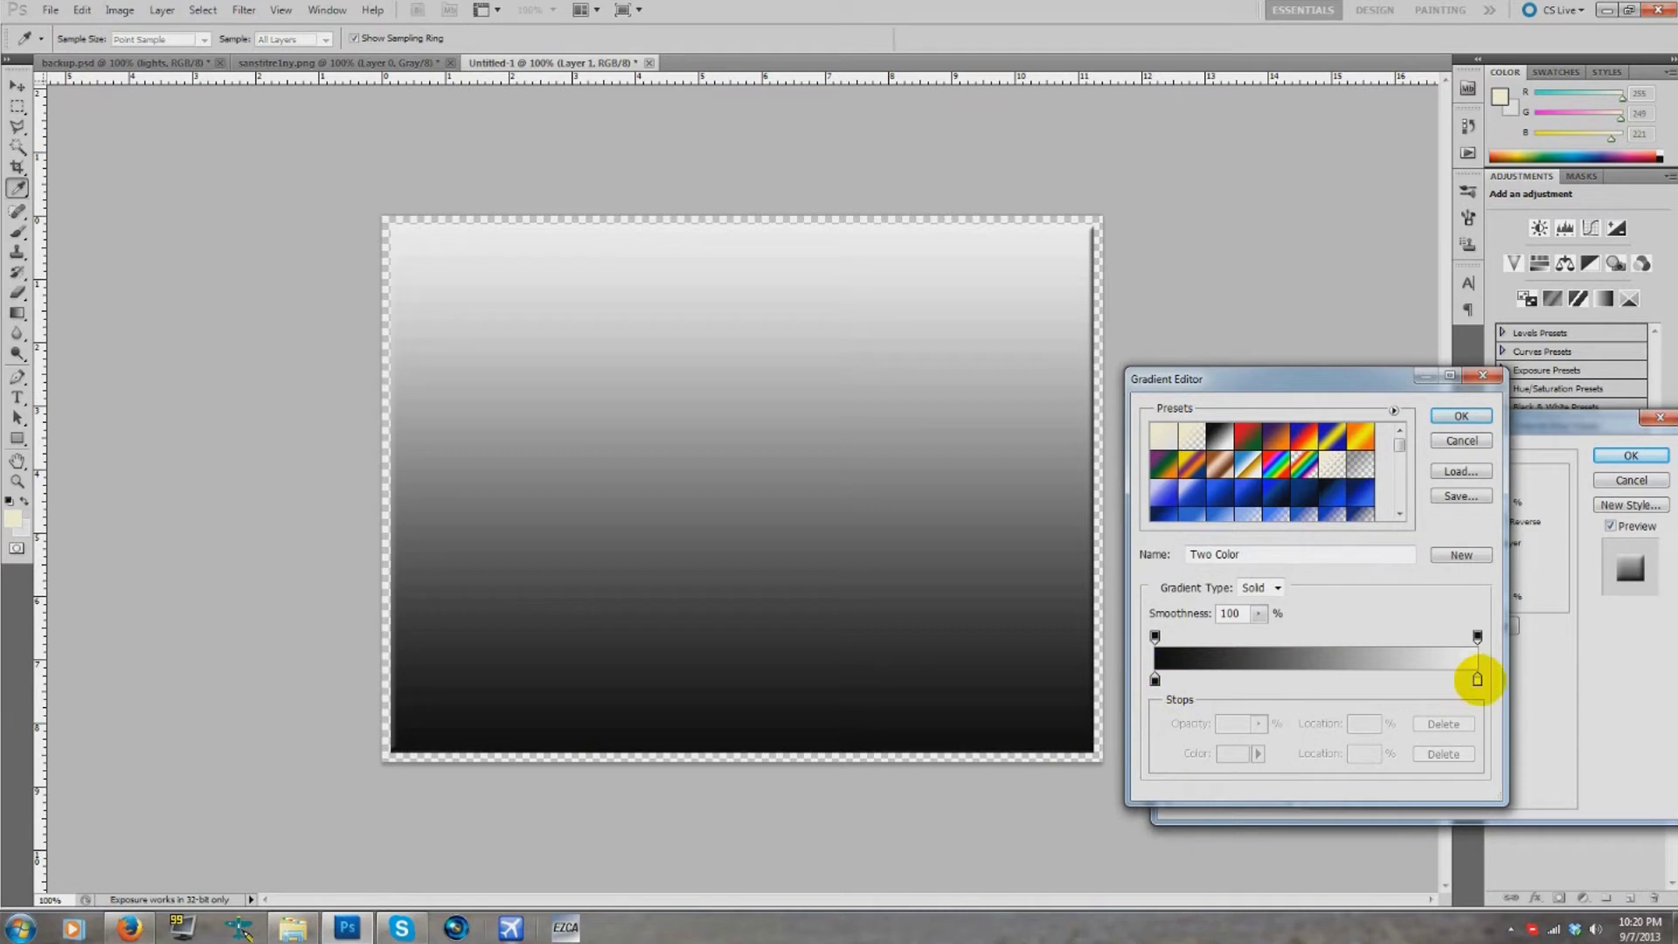
{"action": "double_click", "coordinate": [1478, 679]}
{"action": "left_click", "coordinate": [1635, 245]}
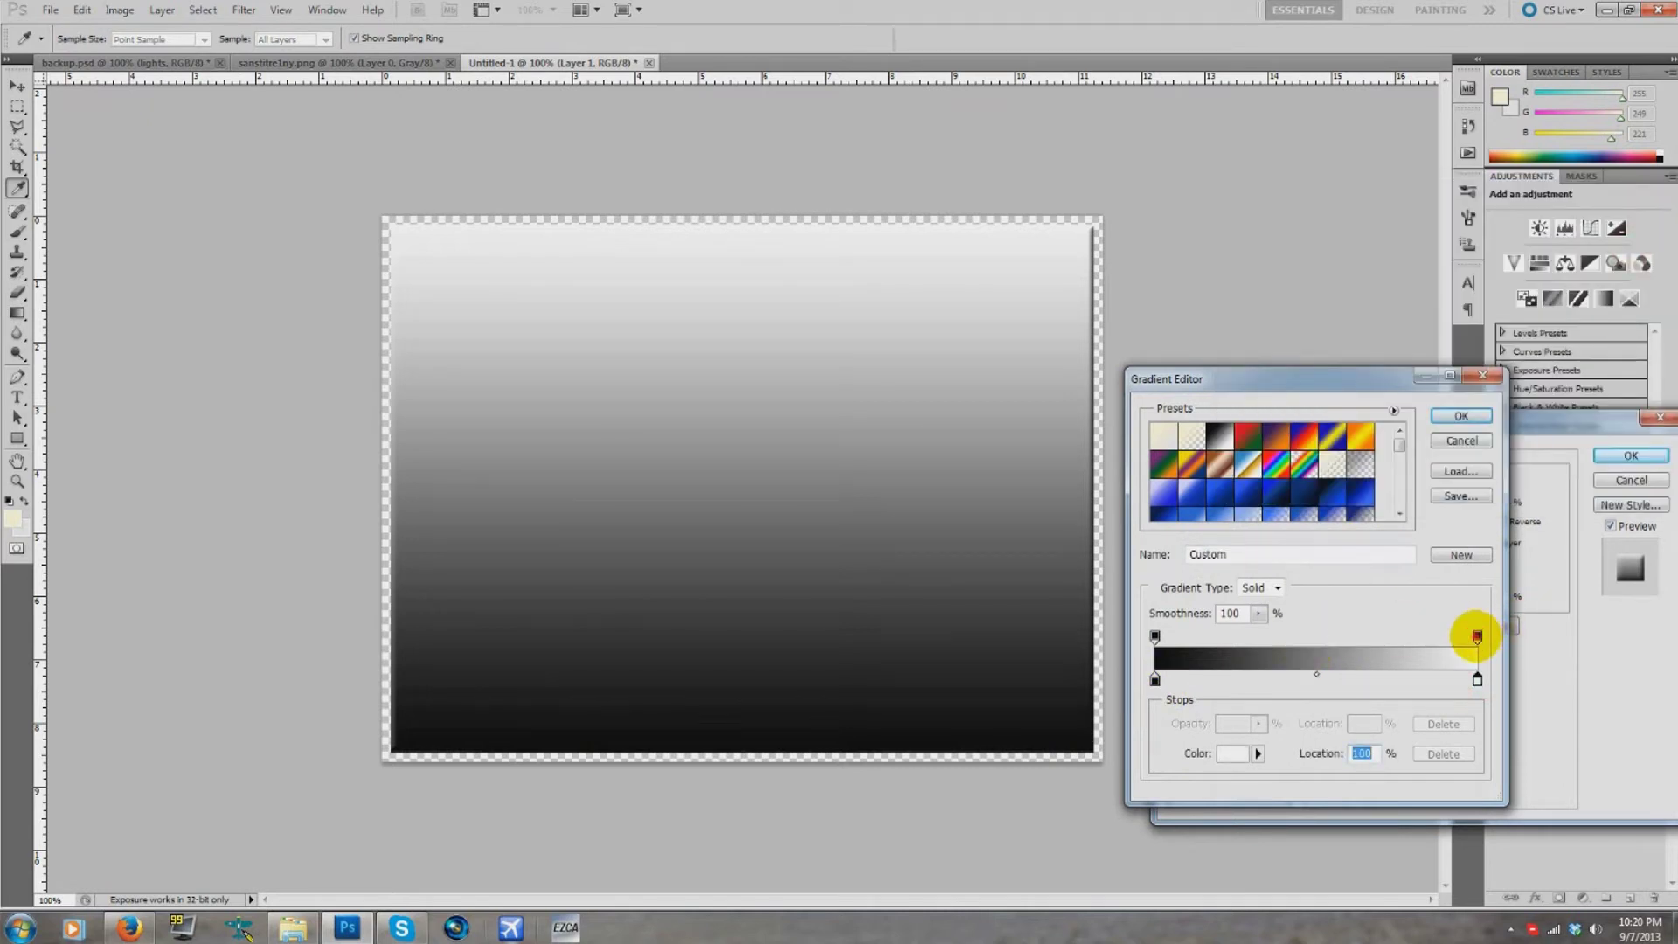
{"action": "left_click", "coordinate": [1477, 637]}
{"action": "left_click_drag", "start_coordinate": [1189, 724], "coordinate": [837, 691]}
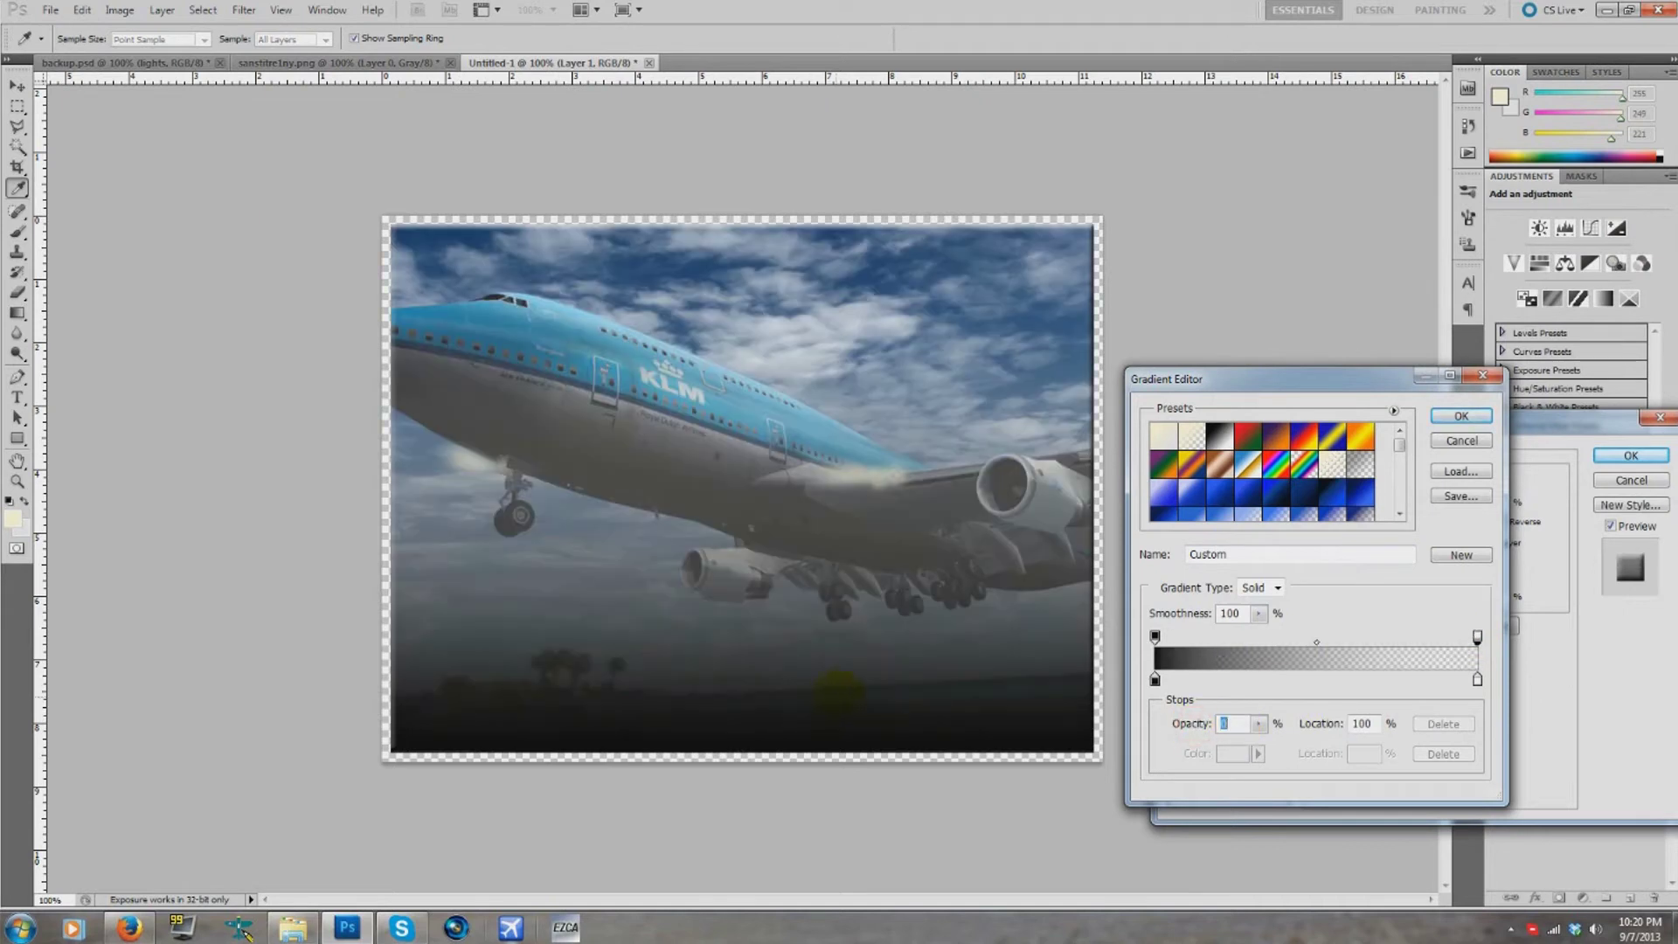
- Change the gradient's black color stop to pale cream, fff7d5, and accept the edited gradient
{"action": "double_click", "coordinate": [1155, 679]}
{"action": "left_click_drag", "start_coordinate": [1480, 368], "coordinate": [1481, 426]}
{"action": "mouse_move", "coordinate": [1392, 229]}
{"action": "left_mouse_down"}
{"action": "mouse_move", "coordinate": [1337, 248]}
{"action": "mouse_move", "coordinate": [1299, 229]}
{"action": "left_mouse_up"}
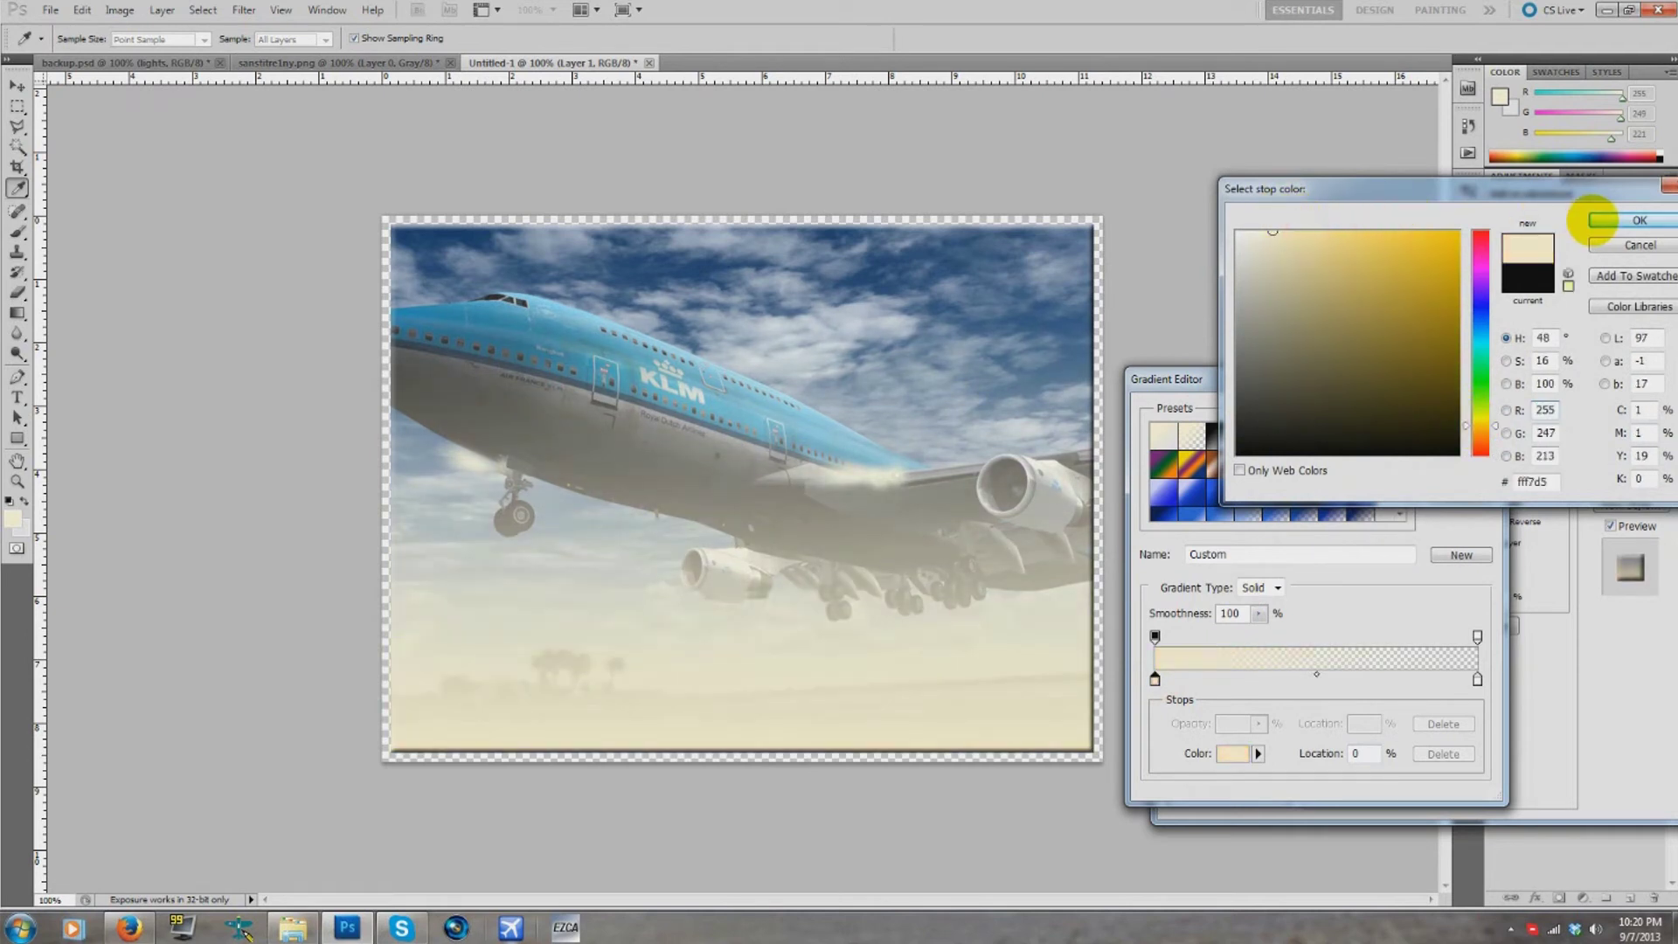
{"action": "left_click", "coordinate": [1617, 220]}
{"action": "left_click", "coordinate": [1460, 415]}
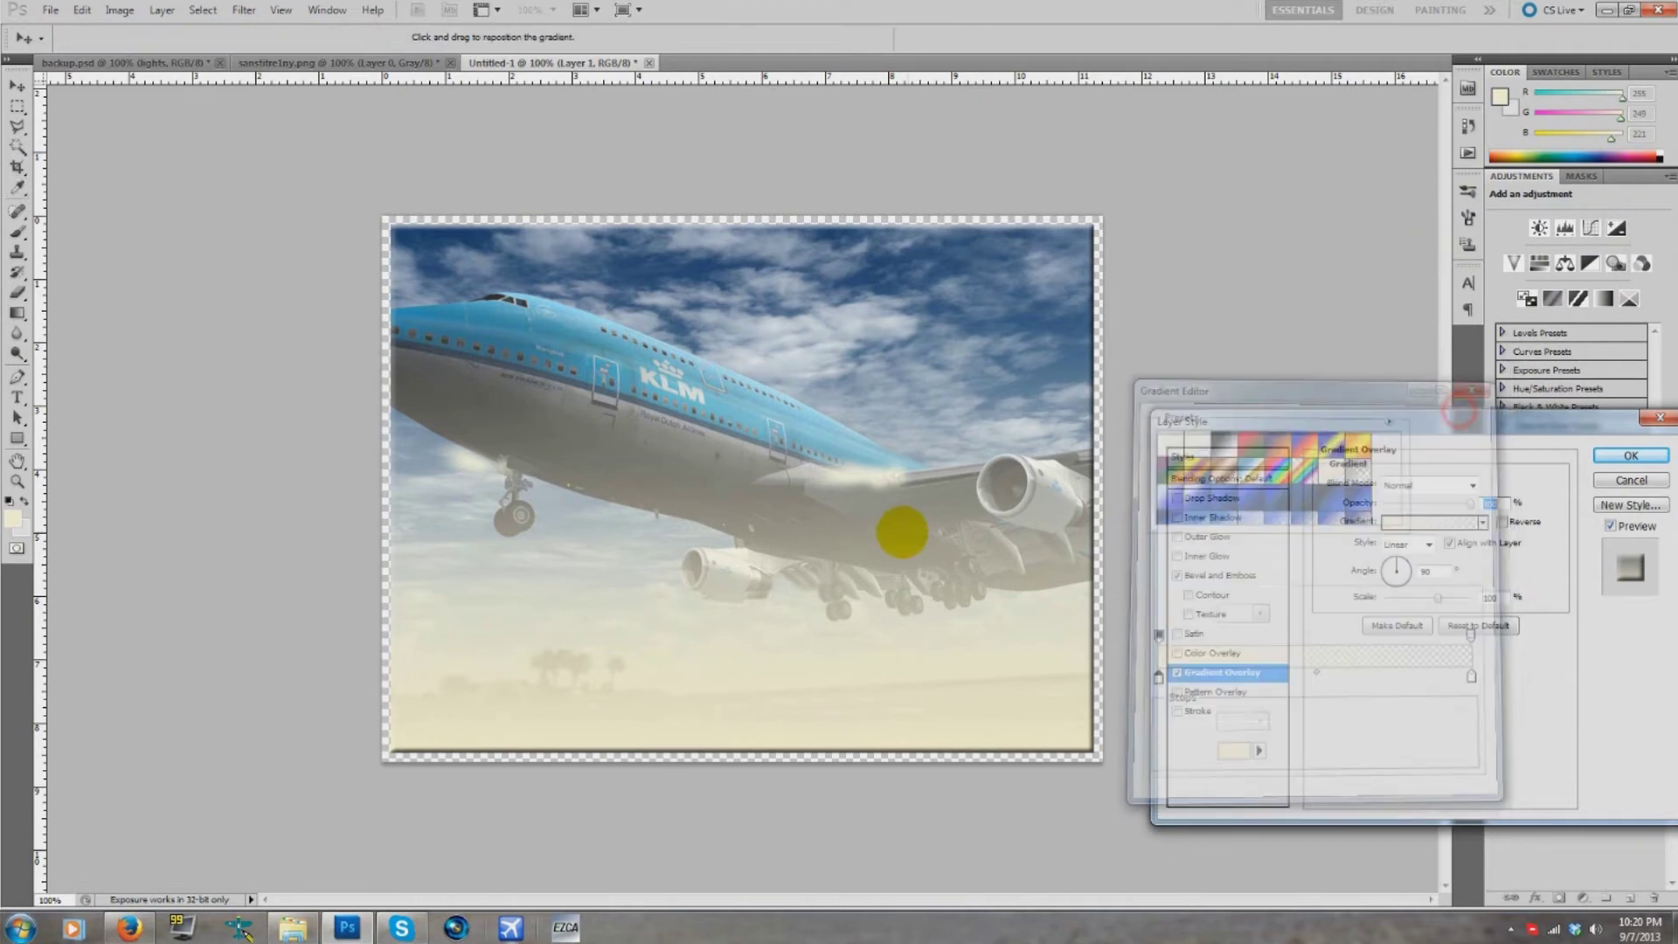
- Try shifting the gradient overlay downward over the airplane image and discard all the layer style changes
{"action": "left_click_drag", "start_coordinate": [899, 542], "coordinate": [889, 591]}
{"action": "mouse_move", "coordinate": [892, 437]}
{"action": "left_mouse_down"}
{"action": "mouse_move", "coordinate": [887, 490]}
{"action": "mouse_move", "coordinate": [888, 458]}
{"action": "left_mouse_up"}
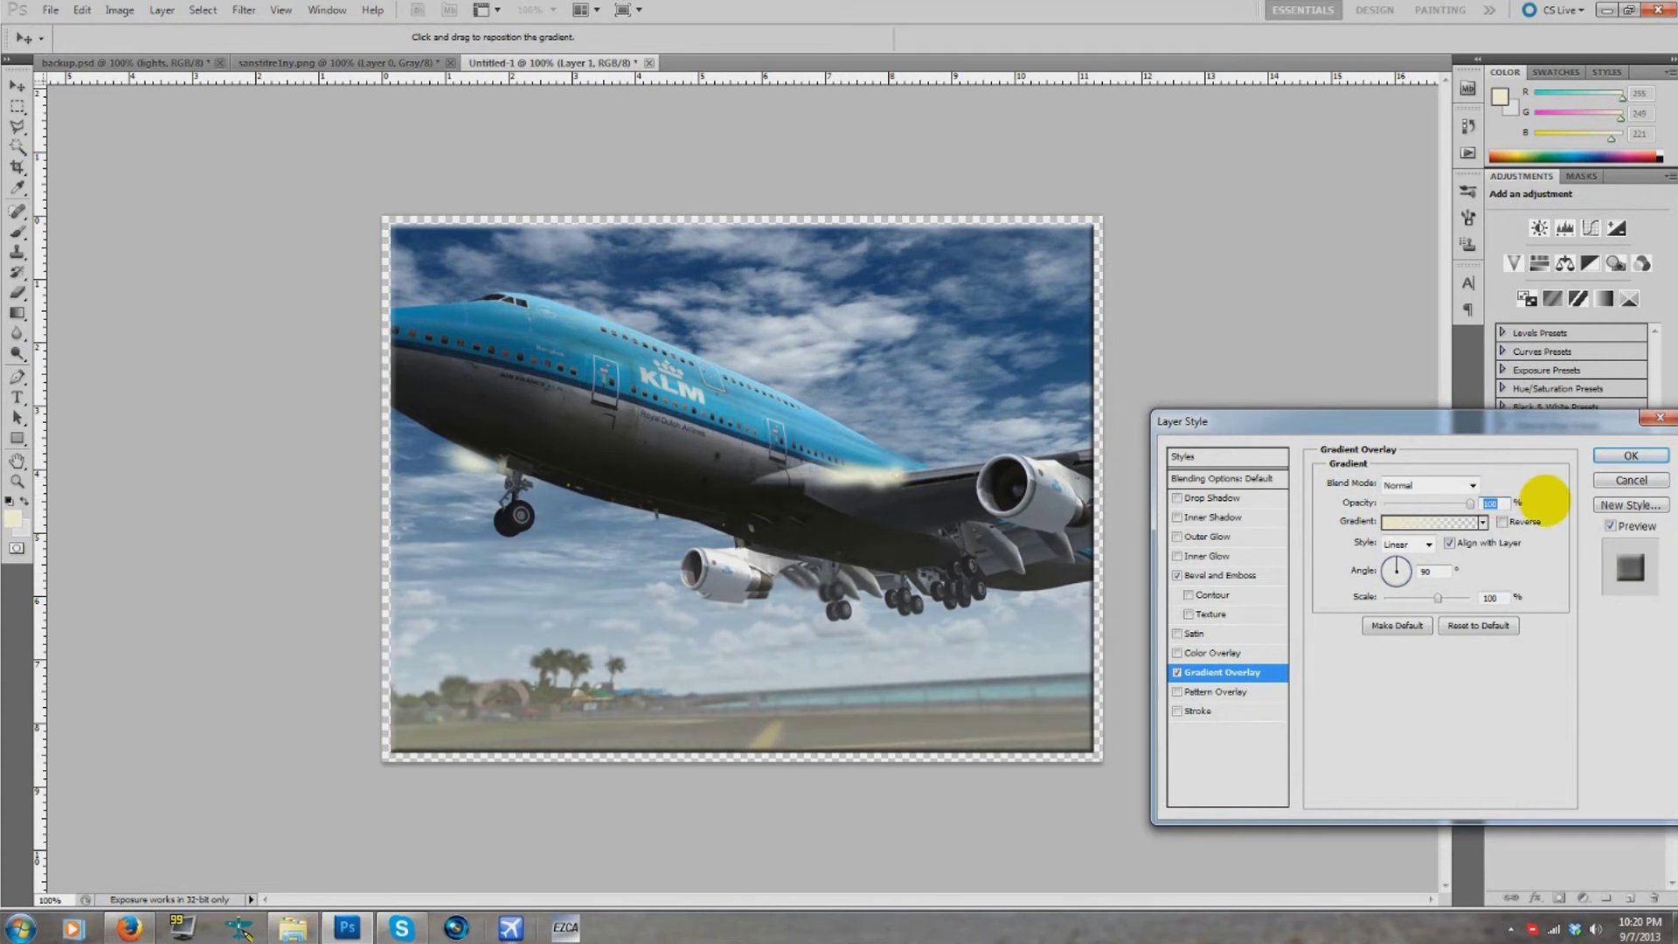
{"action": "left_click", "coordinate": [1631, 480]}
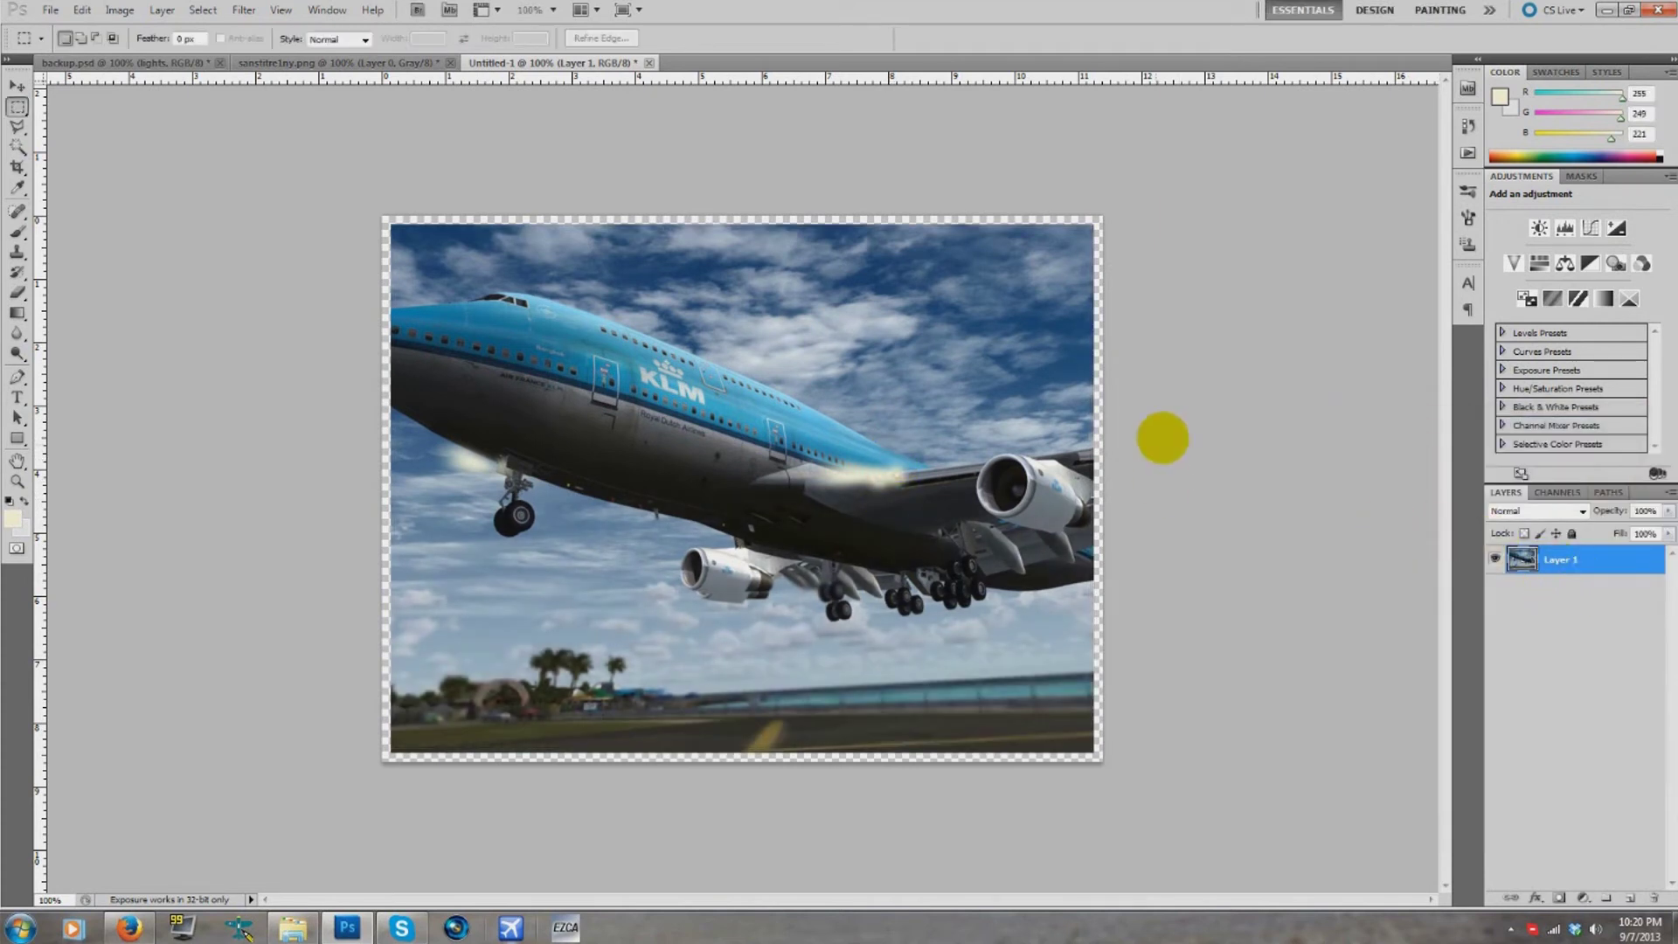
- Apply Bevel and Emboss with its default settings to the airplane layer in the untitled document
{"action": "right_click", "coordinate": [1547, 554]}
{"action": "left_click", "coordinate": [1564, 150]}
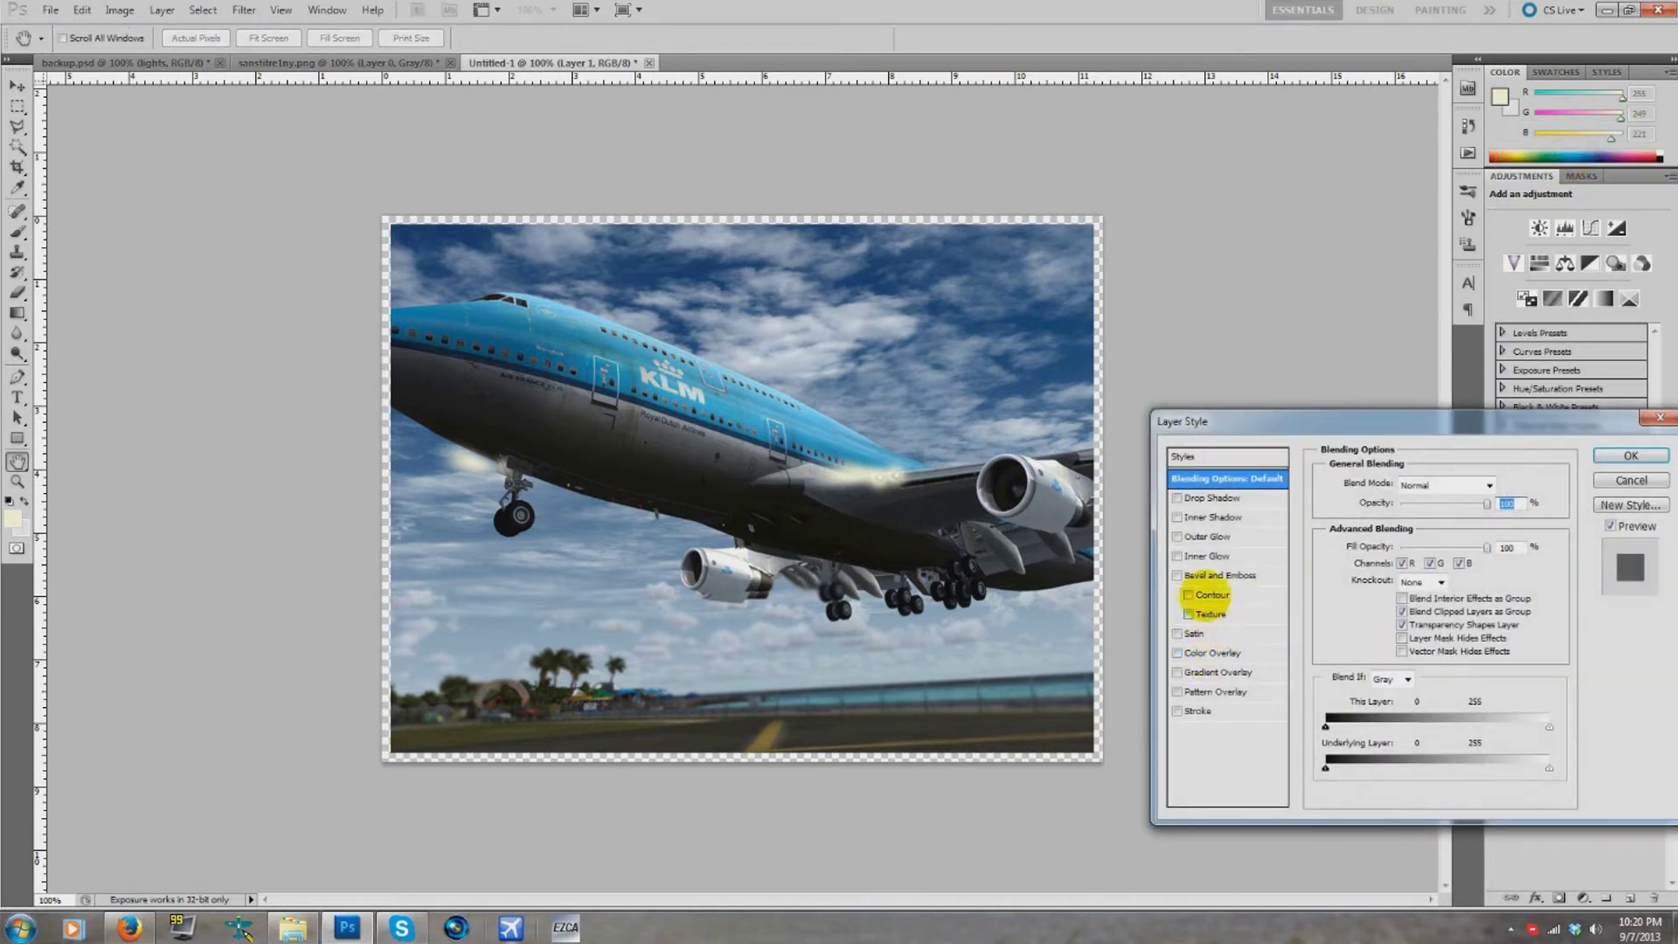
{"action": "left_click", "coordinate": [1178, 575]}
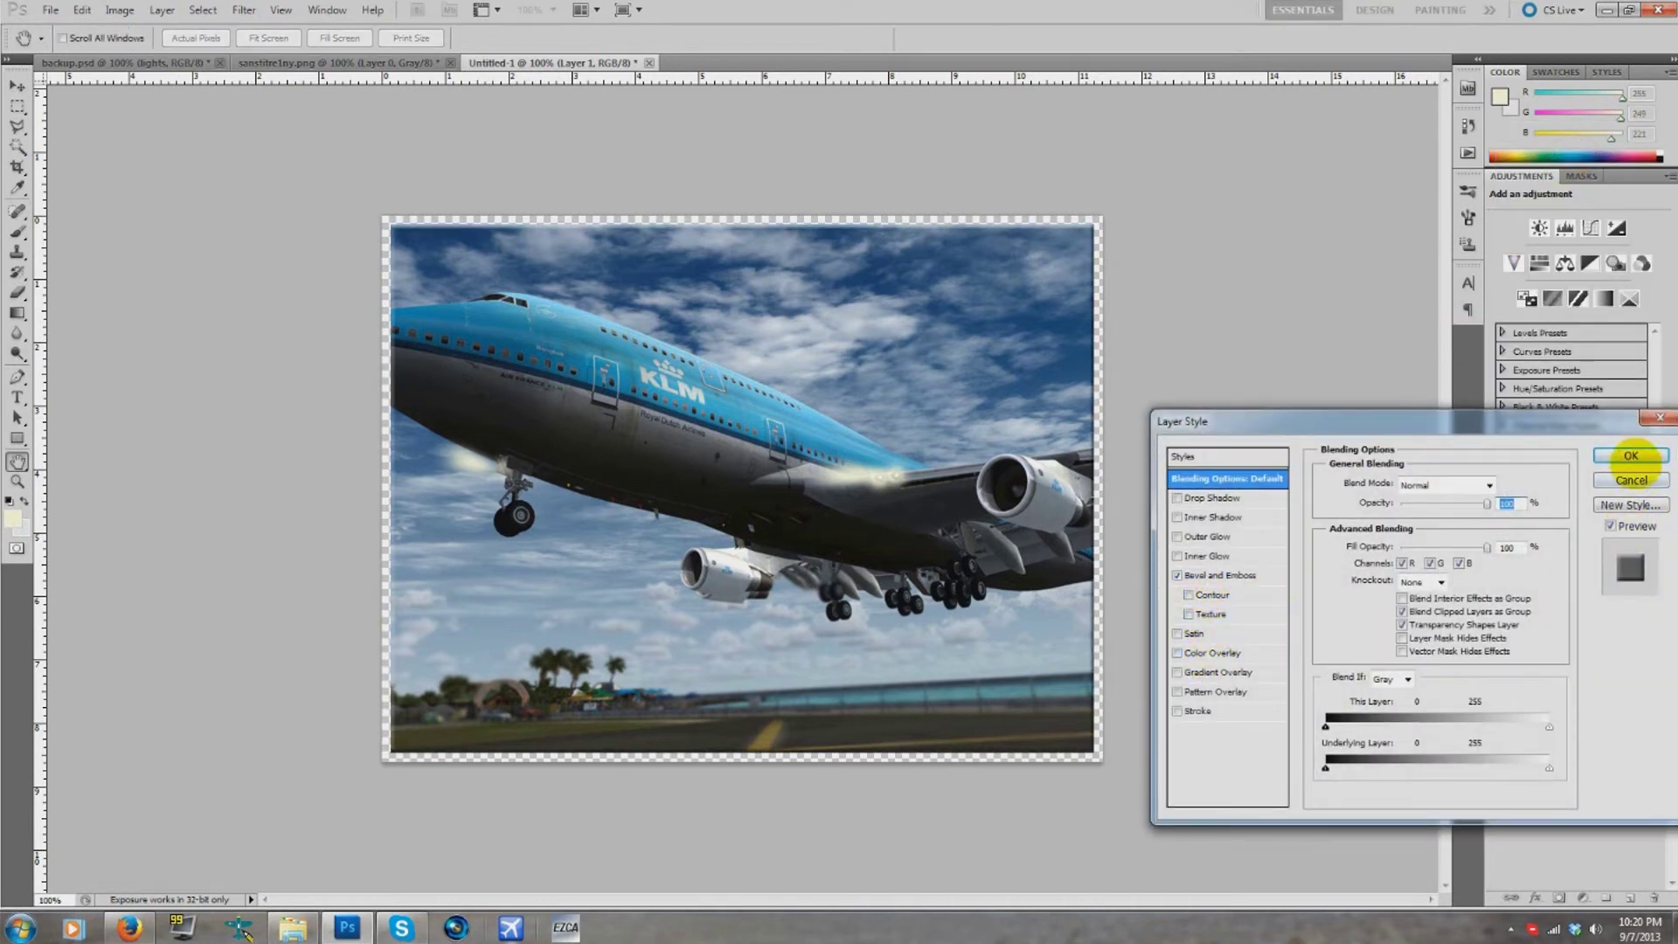
{"action": "left_click", "coordinate": [1631, 455]}
- Copy the airplane layer's bevel style and paste it onto the lights layer in backup.psd
{"action": "right_click", "coordinate": [1543, 563]}
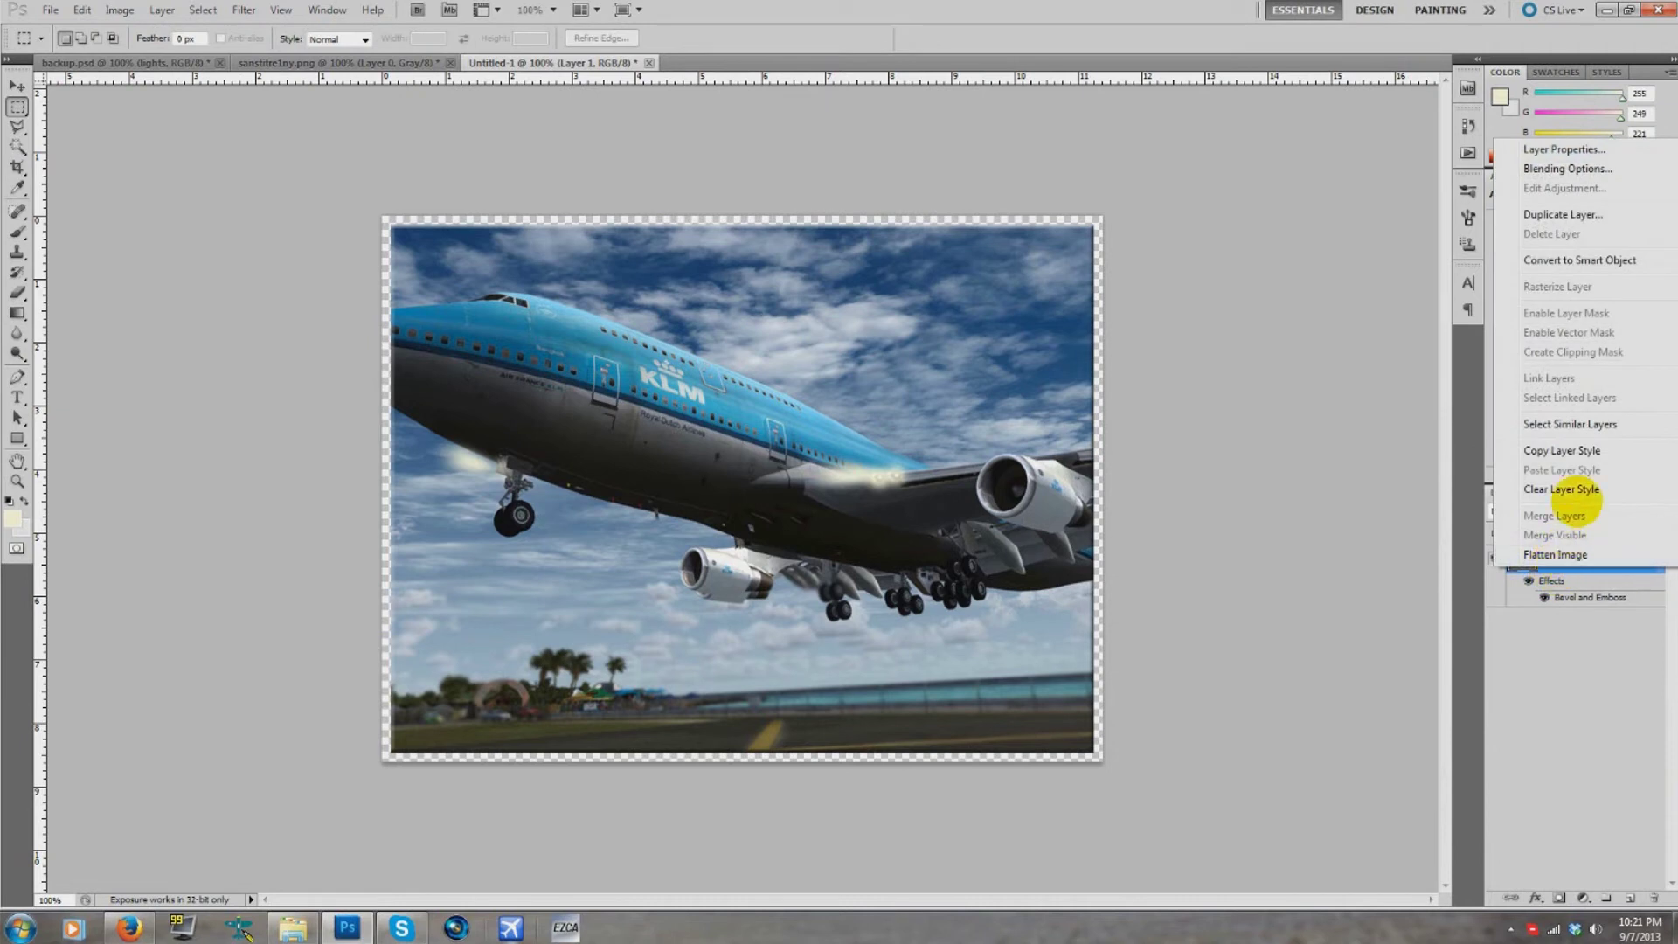
{"action": "left_click", "coordinate": [1573, 450]}
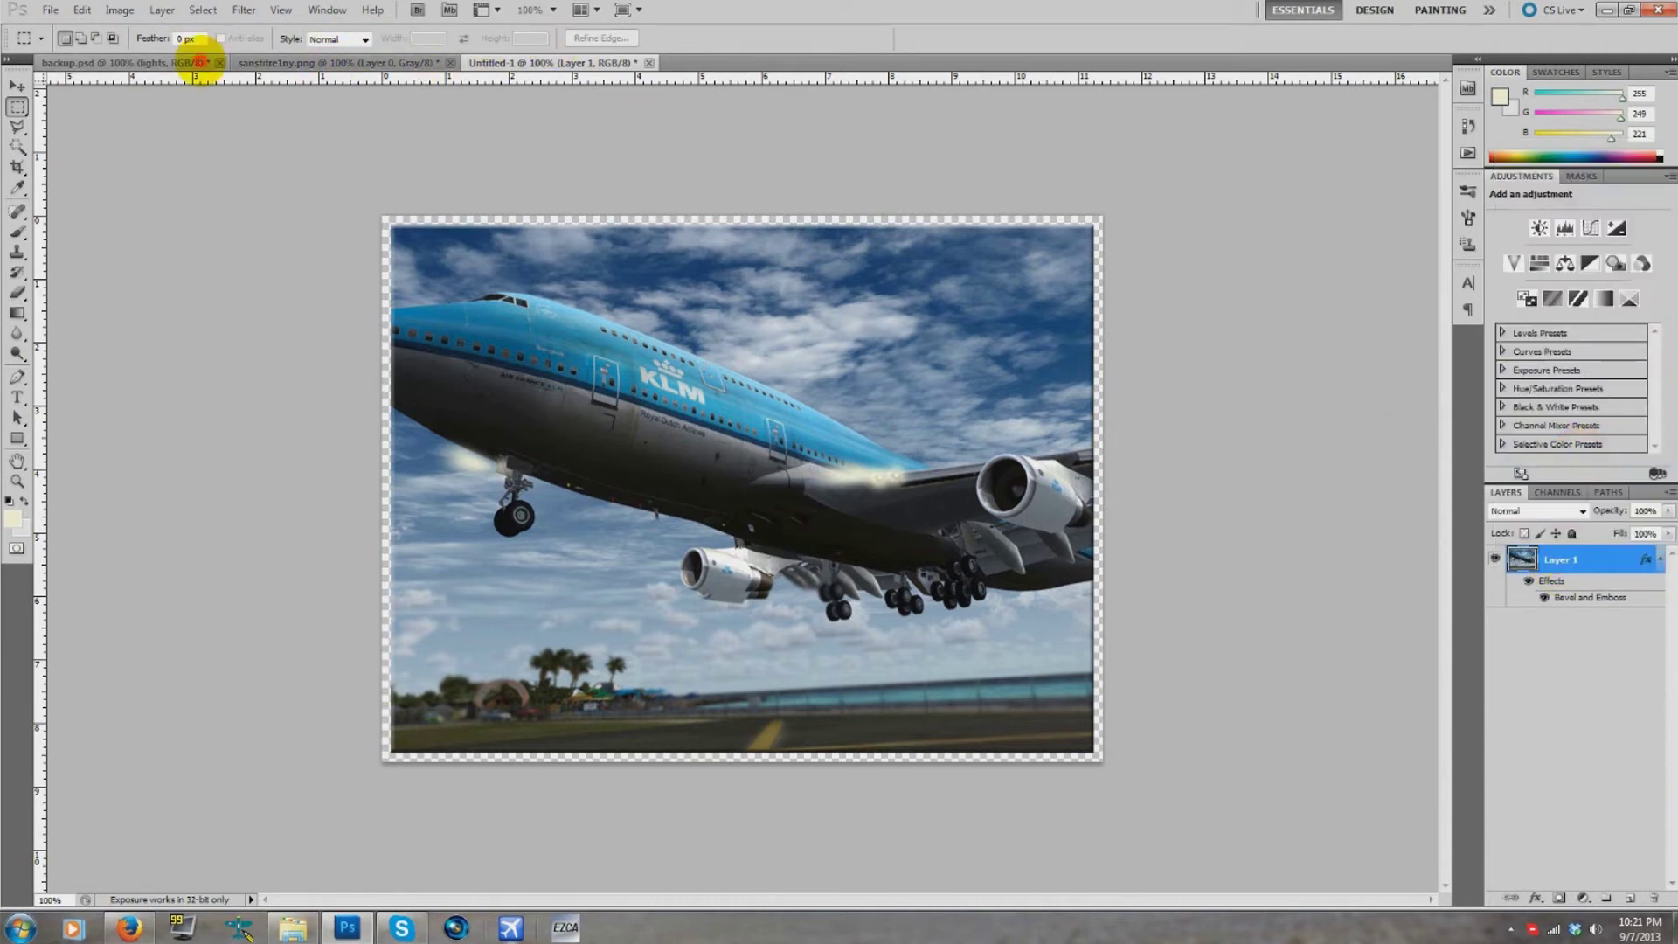
{"action": "left_click", "coordinate": [199, 65]}
{"action": "right_click", "coordinate": [1544, 612]}
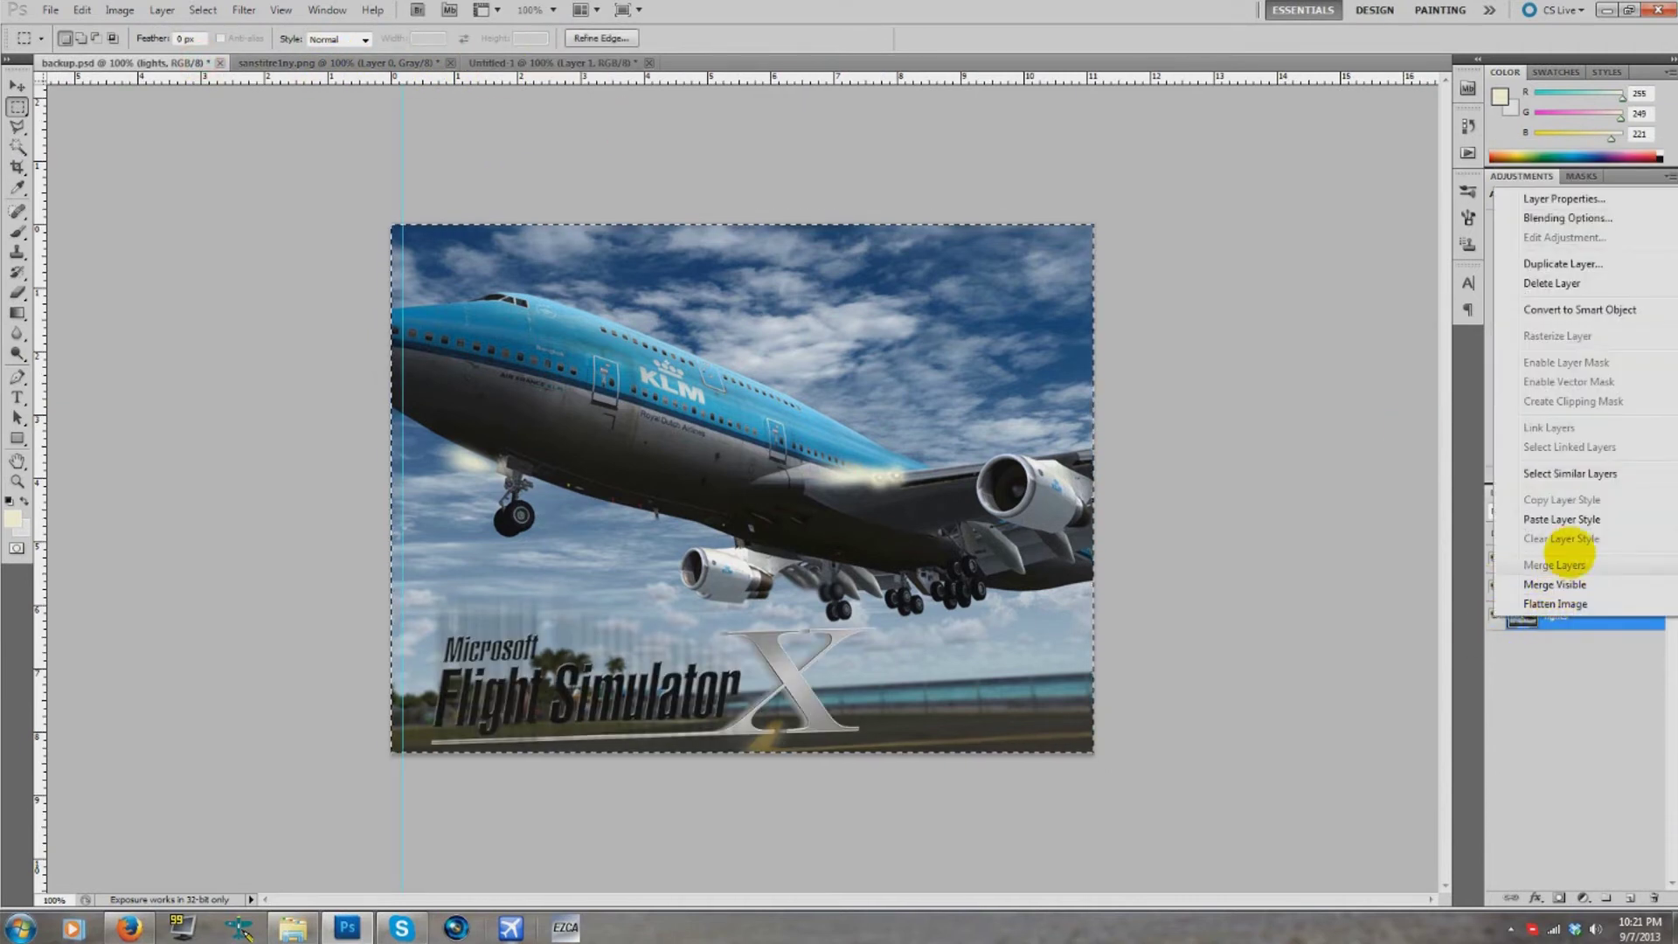
{"action": "left_click", "coordinate": [1561, 519]}
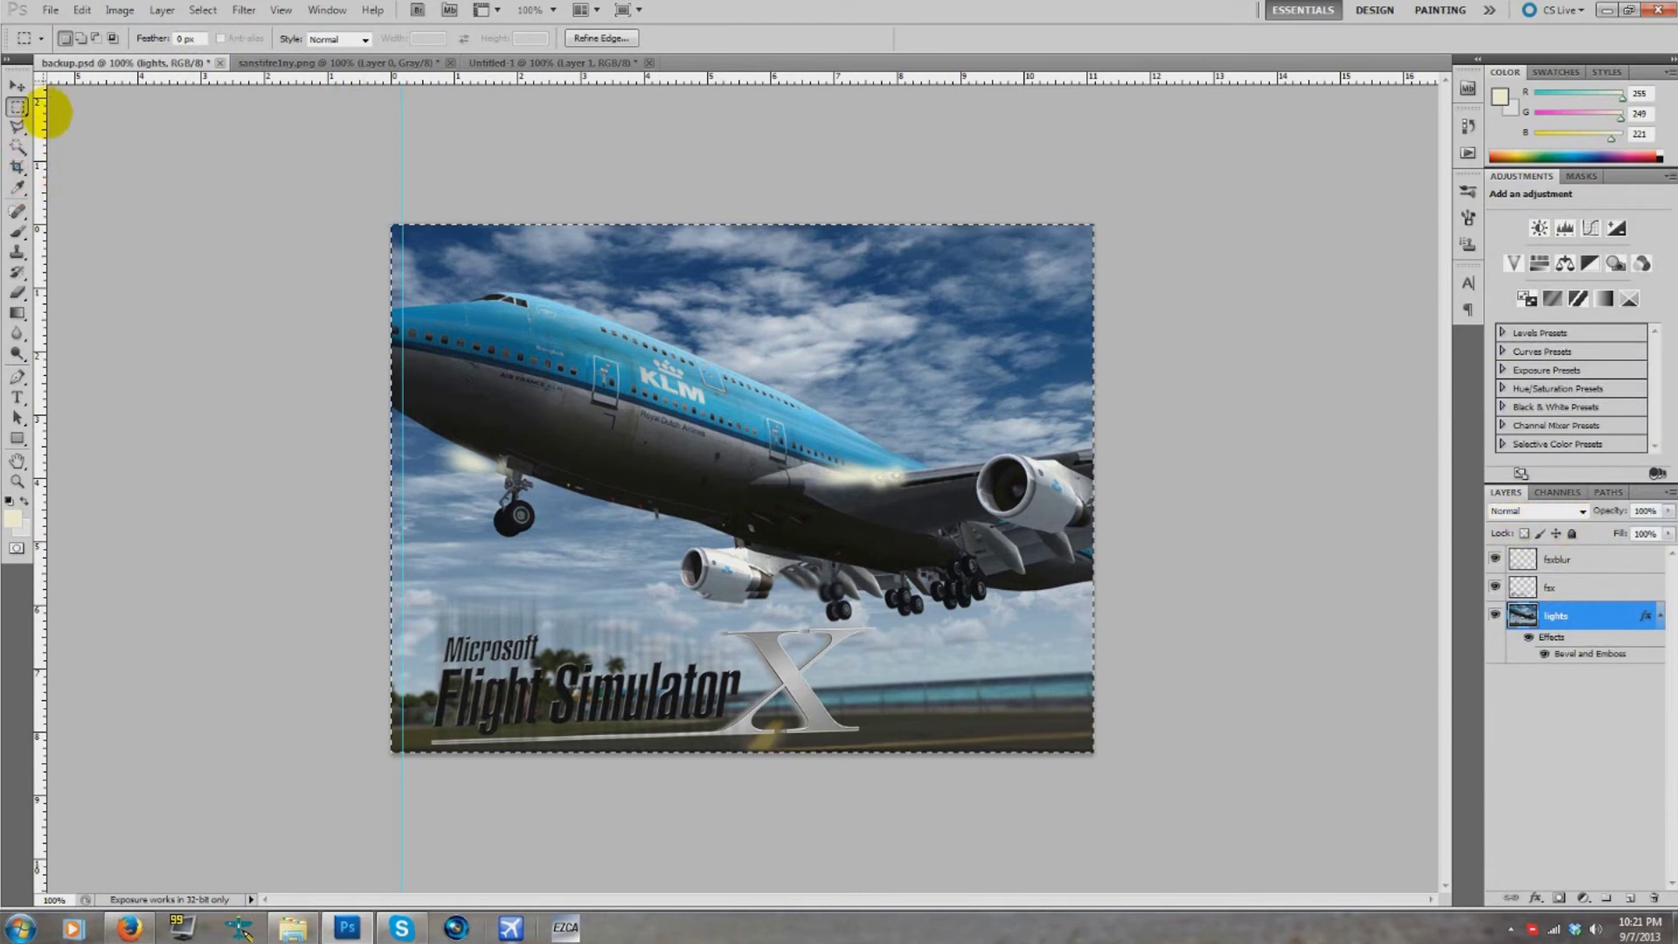
{"action": "right_click", "coordinate": [938, 341]}
{"action": "left_click", "coordinate": [952, 347]}
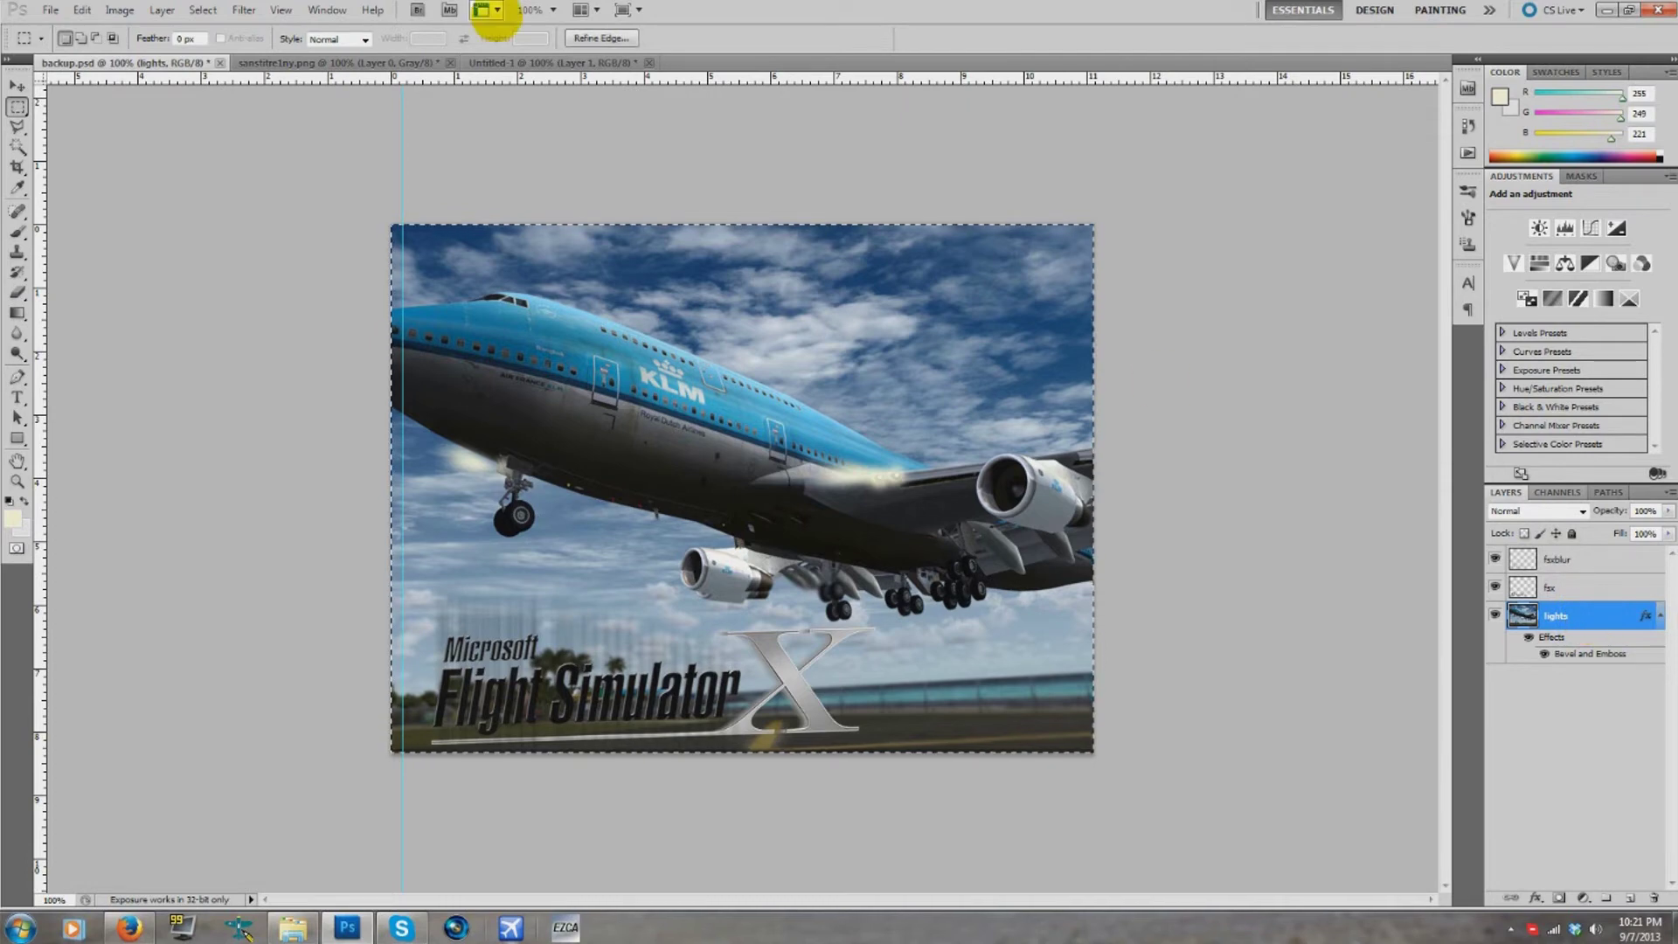
{"action": "left_click", "coordinate": [402, 62]}
- Load the airplane layer's outline as a selection in the untitled document and crop the canvas to it
{"action": "left_click", "coordinate": [570, 67]}
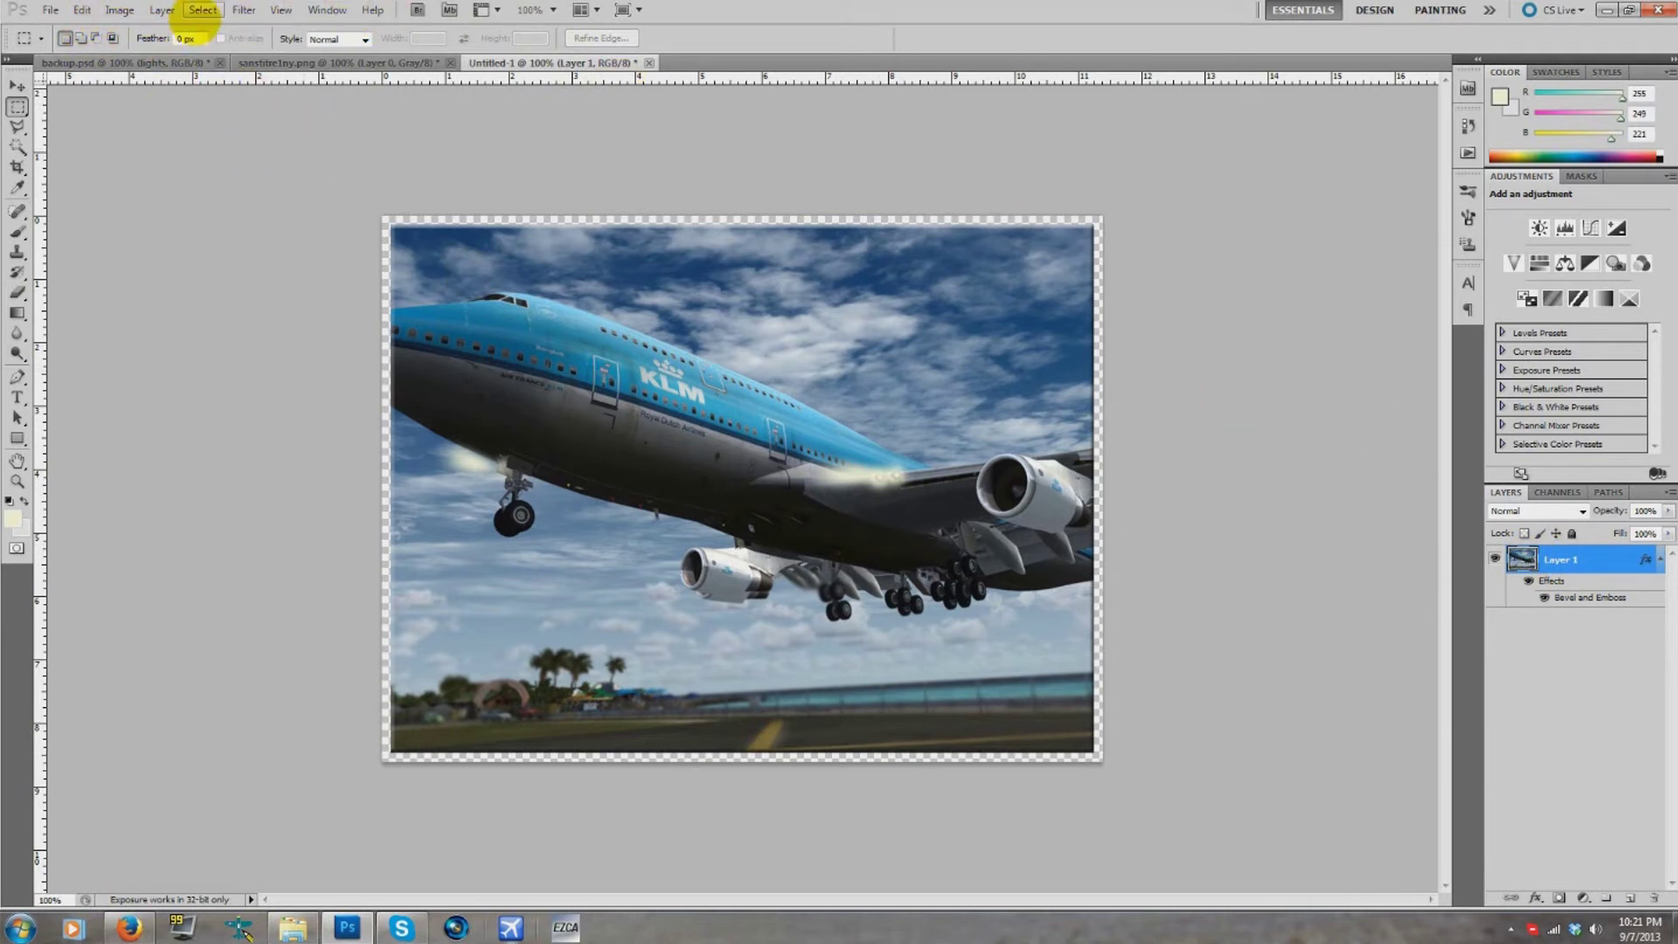
{"action": "left_click", "coordinate": [120, 11]}
{"action": "left_click", "coordinate": [308, 174]}
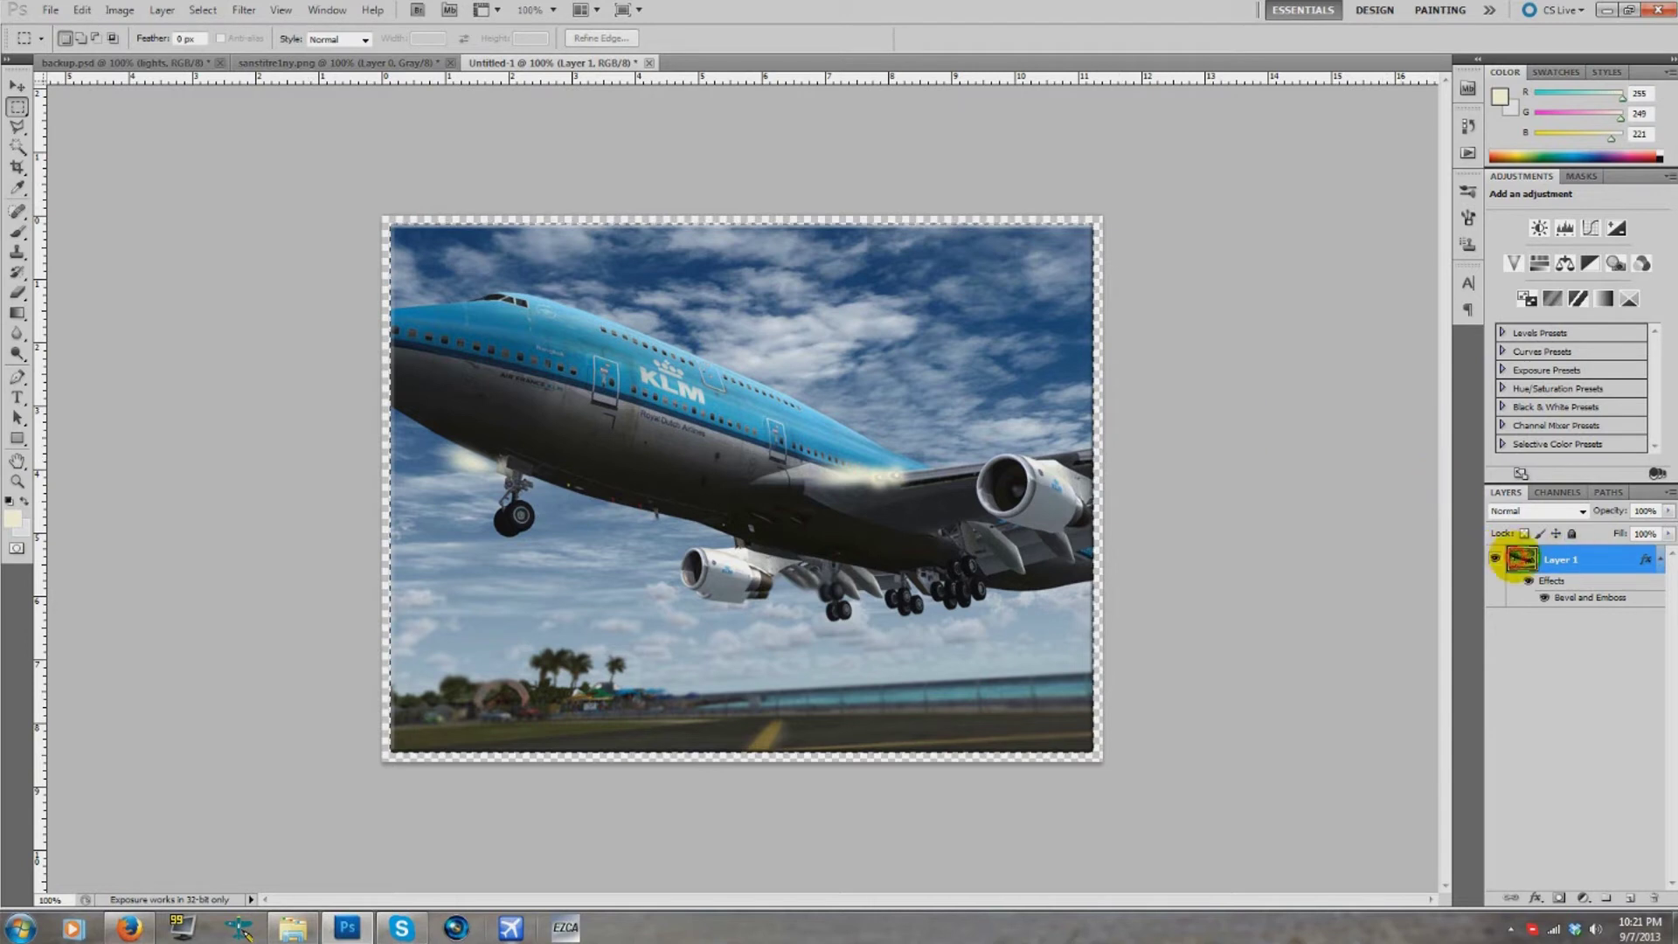
{"action": "left_click", "coordinate": [119, 10]}
{"action": "left_click", "coordinate": [157, 190]}
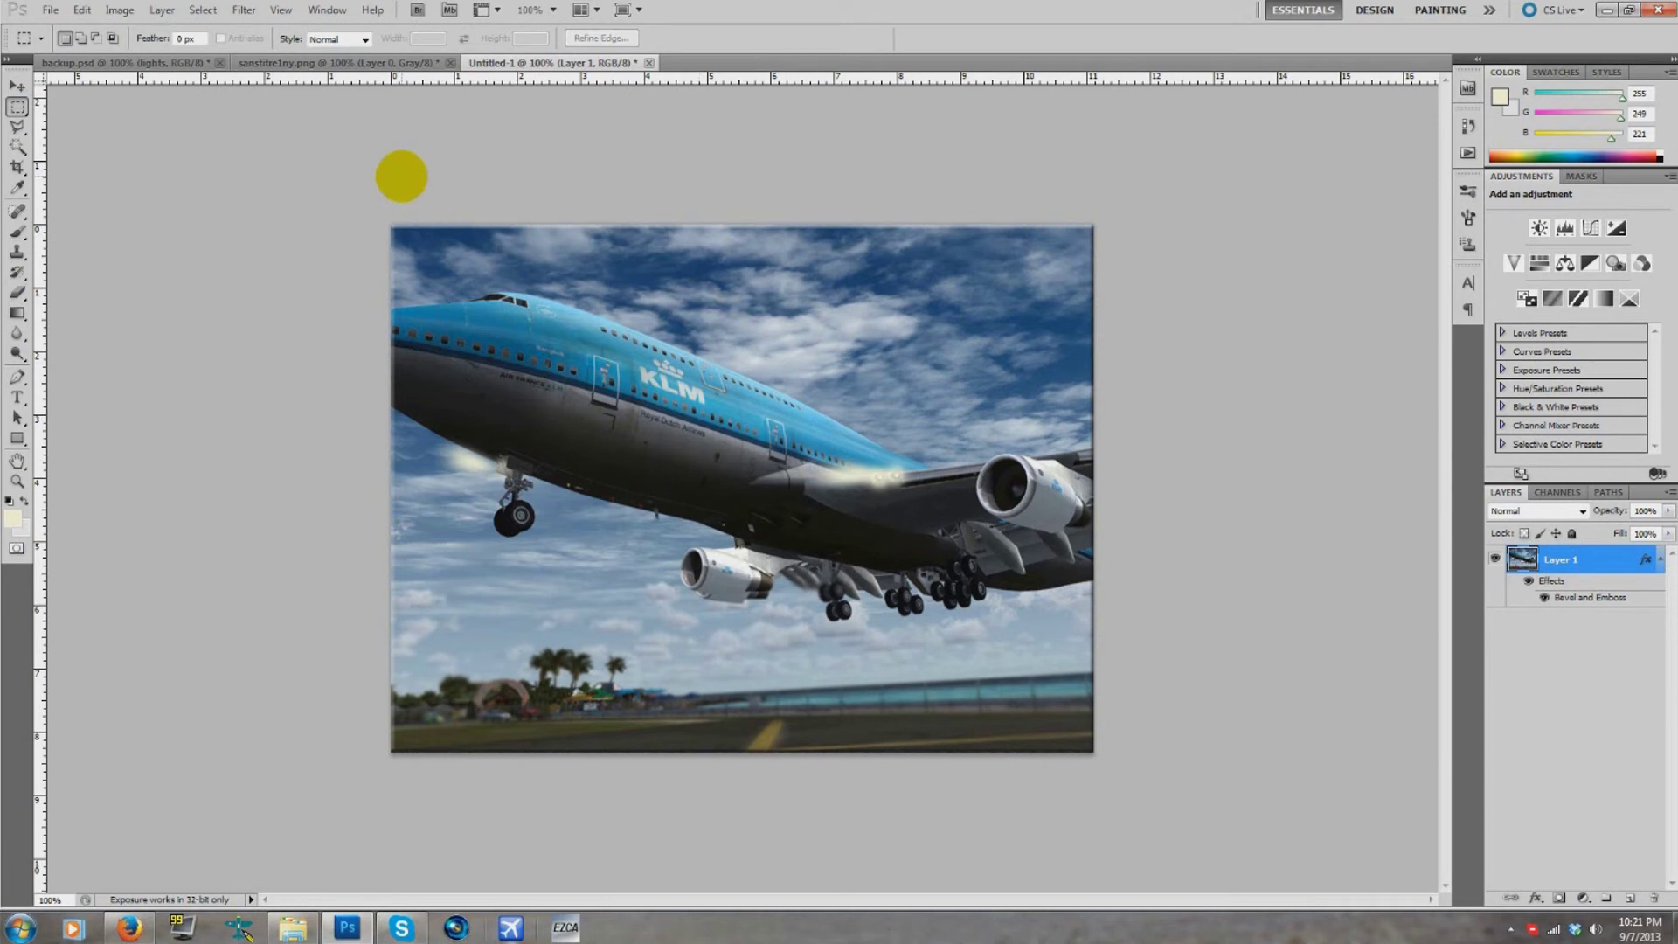
- In backup.psd, select both the fsx and fsxblur layers and clear the selection outline around the image
{"action": "left_click", "coordinate": [166, 65]}
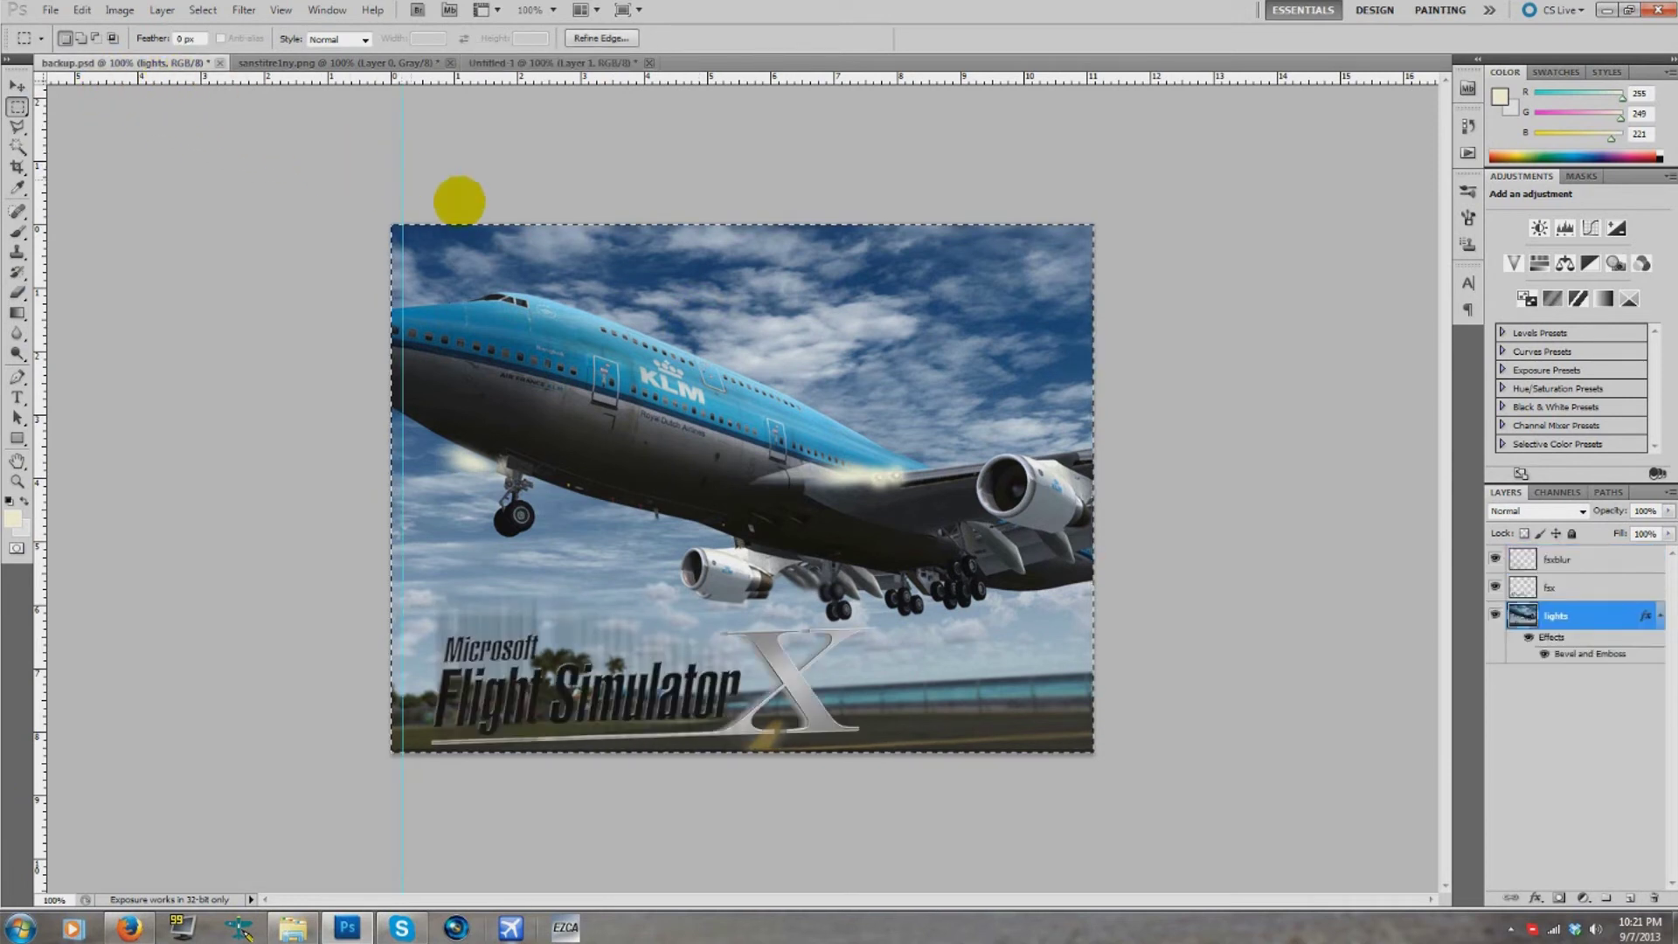
{"action": "left_click", "coordinate": [1573, 588]}
{"action": "left_click", "coordinate": [1562, 559], "text": "shift"}
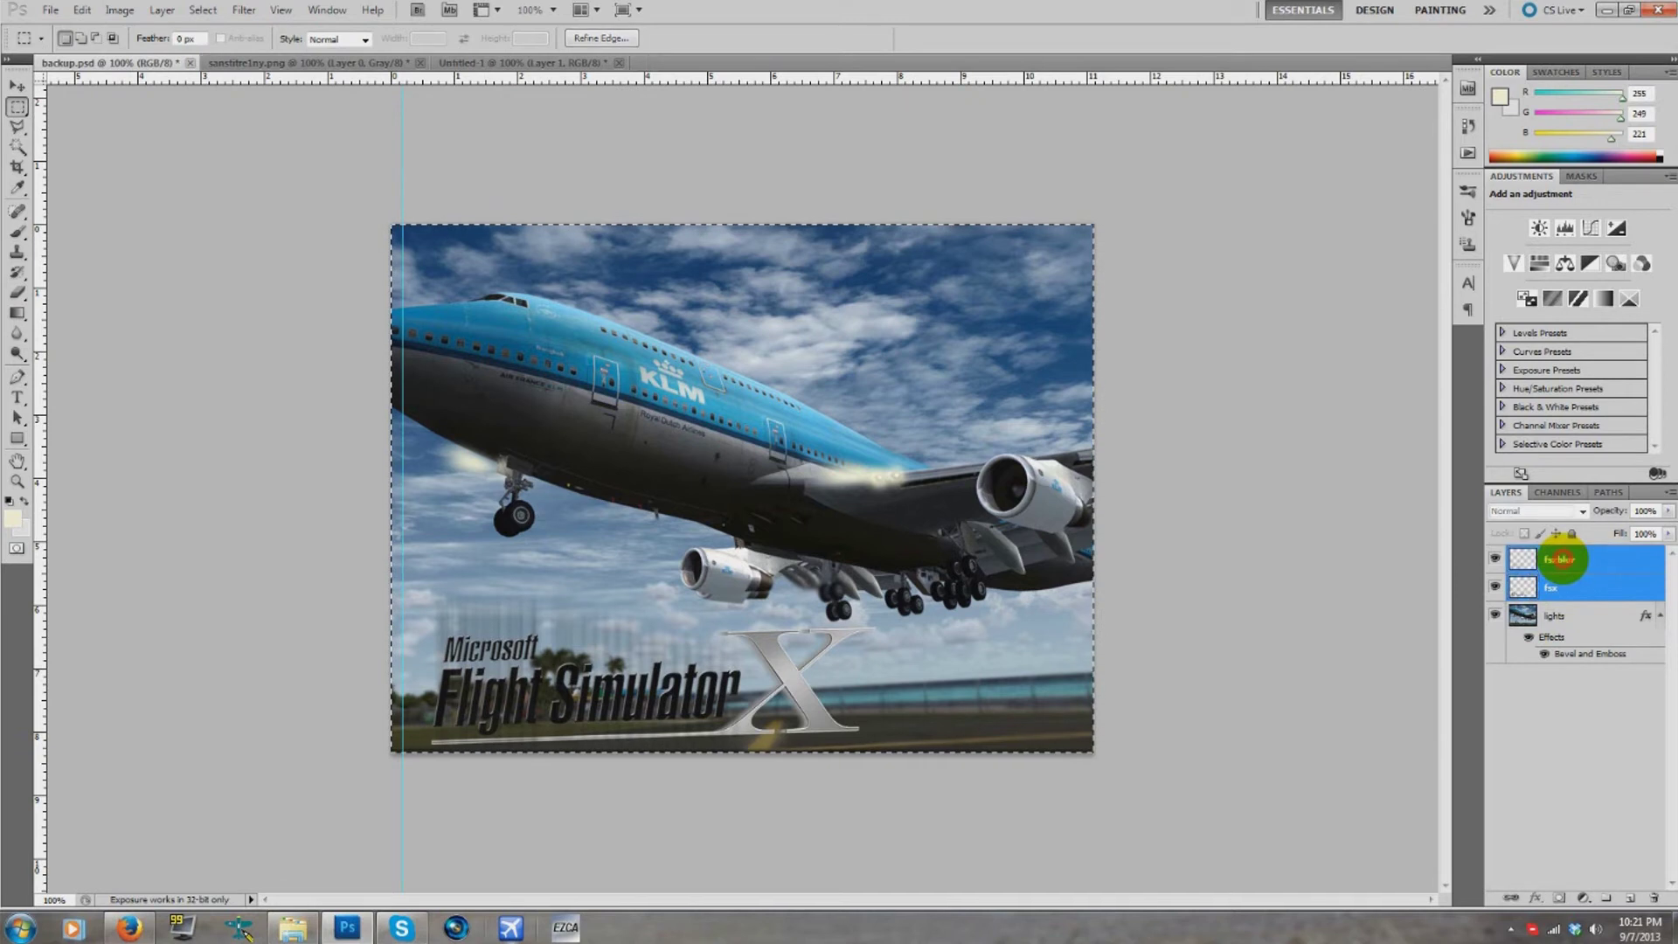
{"action": "right_click", "coordinate": [1562, 559]}
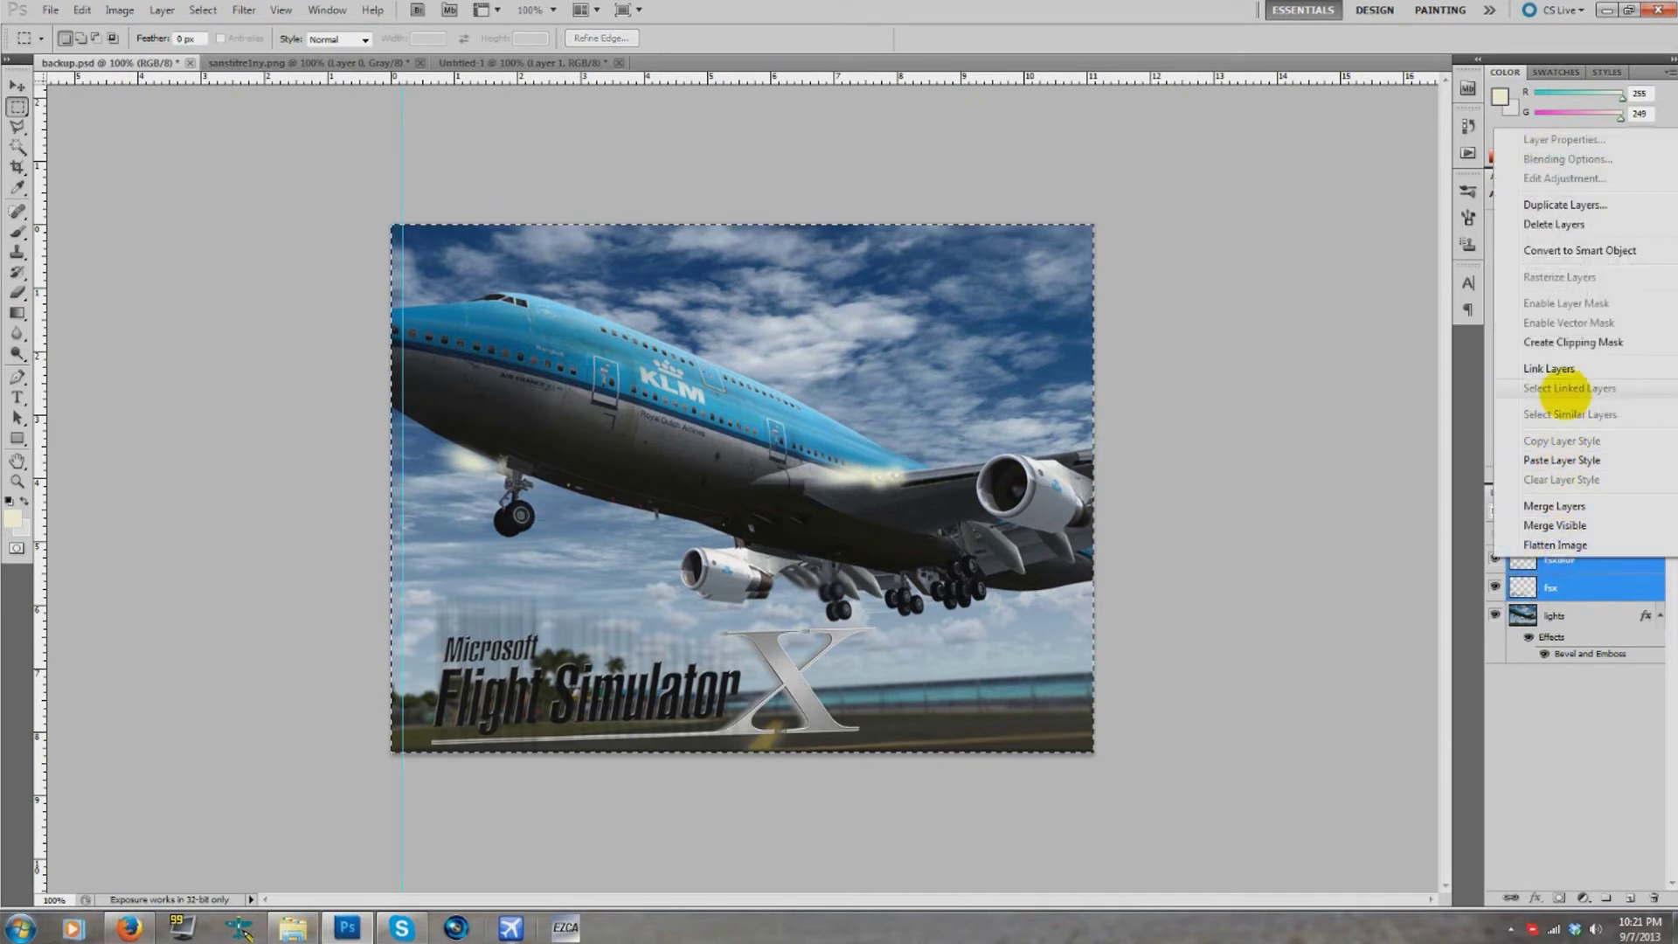
{"action": "left_click", "coordinate": [1592, 562]}
{"action": "right_click", "coordinate": [815, 288]}
{"action": "left_click", "coordinate": [859, 303]}
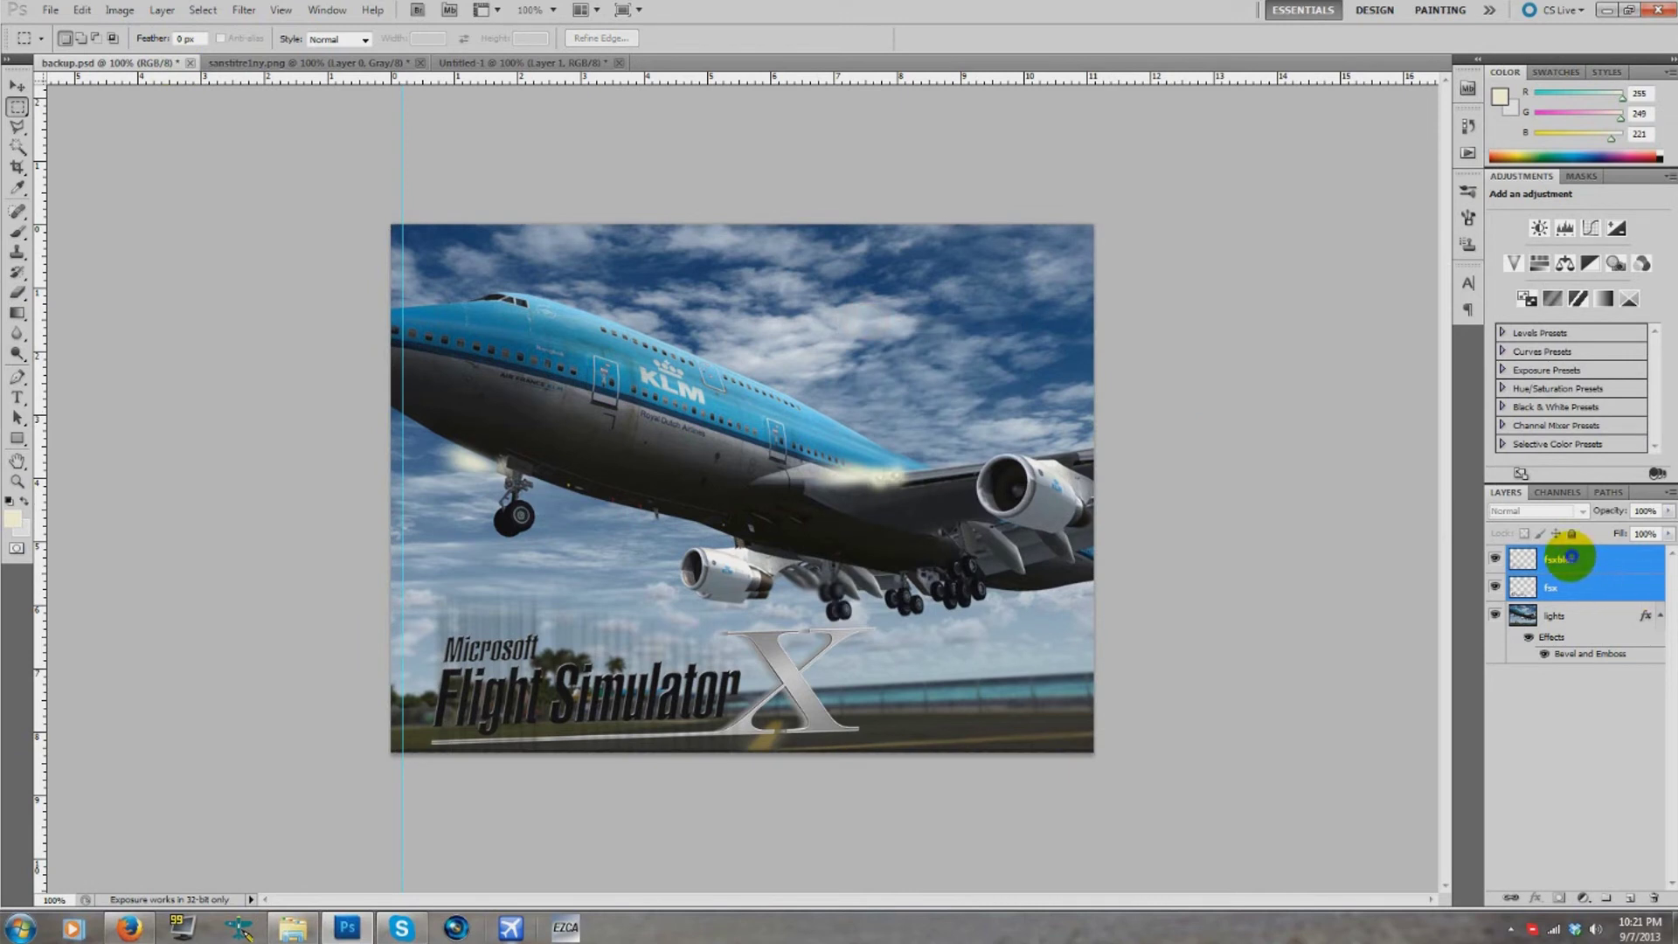
- Duplicate the fsx and fsxblur layers into the Untitled-1 document and switch to that document
{"action": "right_click", "coordinate": [1571, 560]}
{"action": "left_click", "coordinate": [1538, 194]}
{"action": "left_click", "coordinate": [814, 349]}
{"action": "left_click", "coordinate": [786, 391]}
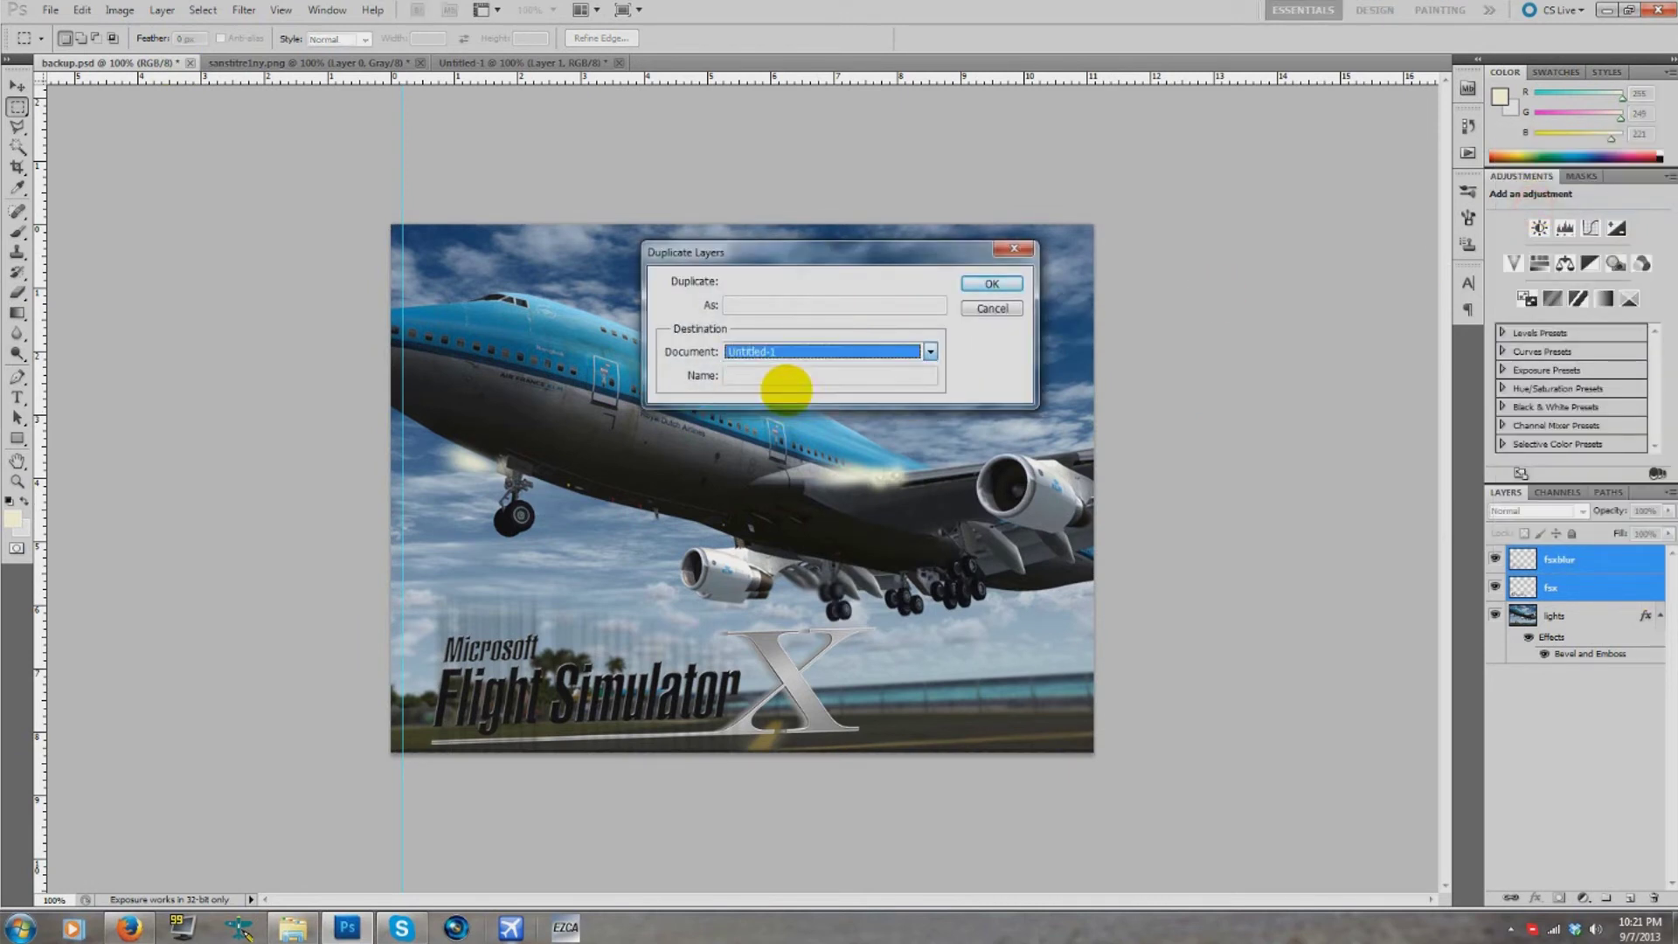
{"action": "left_click", "coordinate": [991, 283]}
{"action": "left_click", "coordinate": [490, 66]}
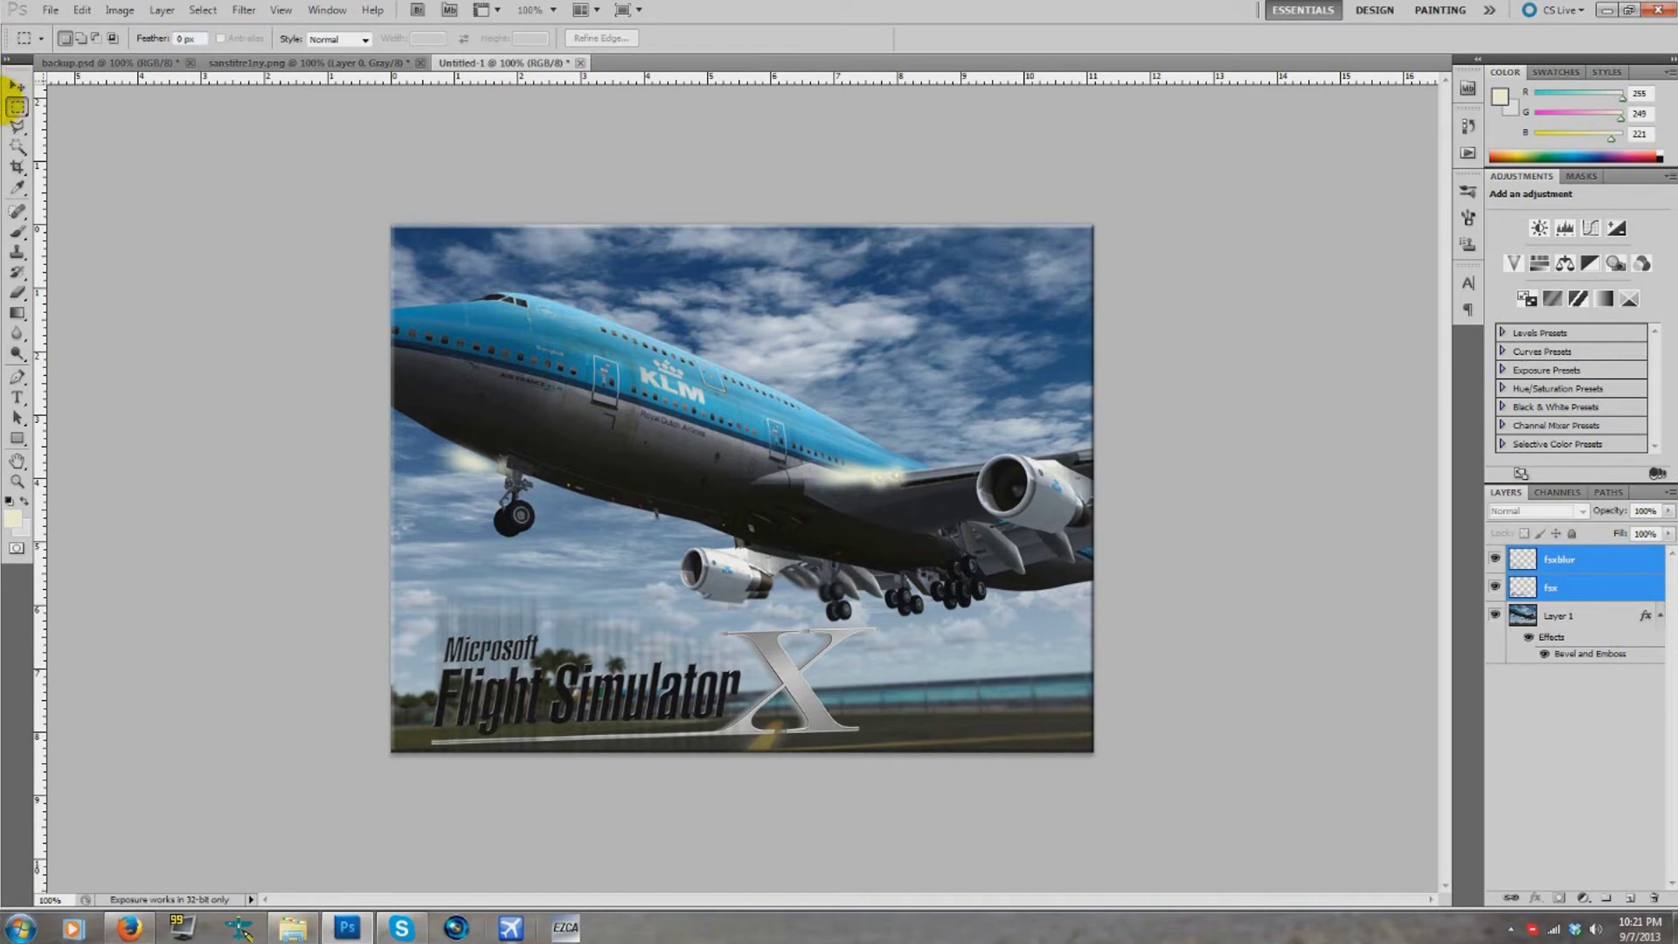
- Close backup.psd without saving its changes
{"action": "left_click", "coordinate": [170, 63]}
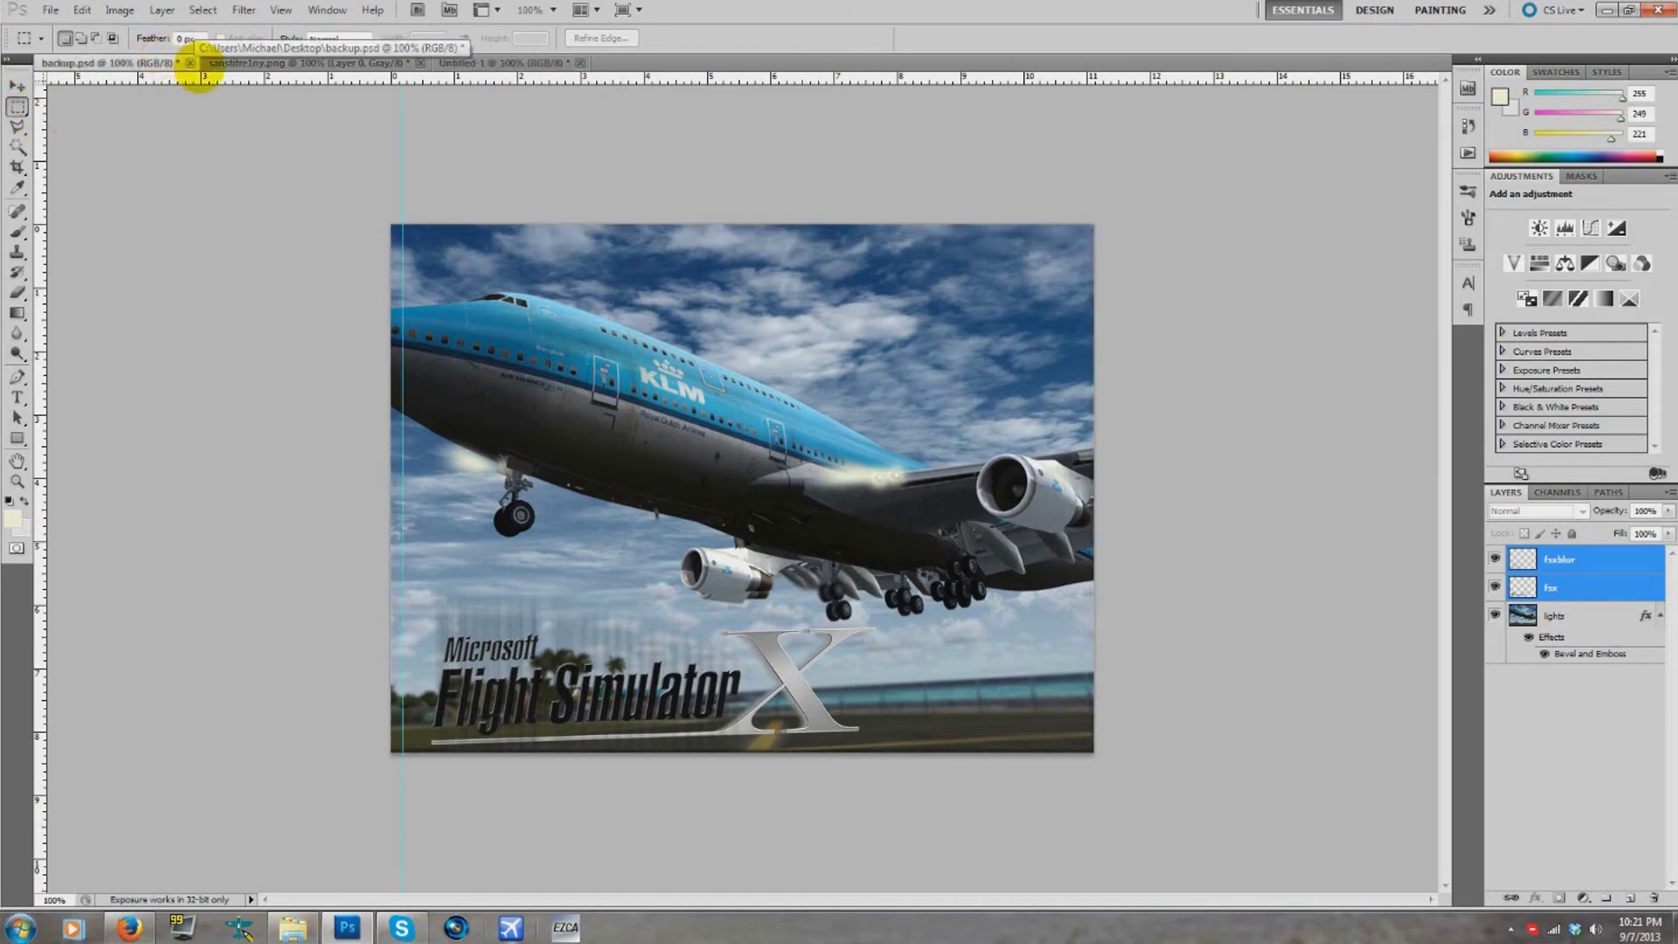
{"action": "left_click", "coordinate": [190, 63]}
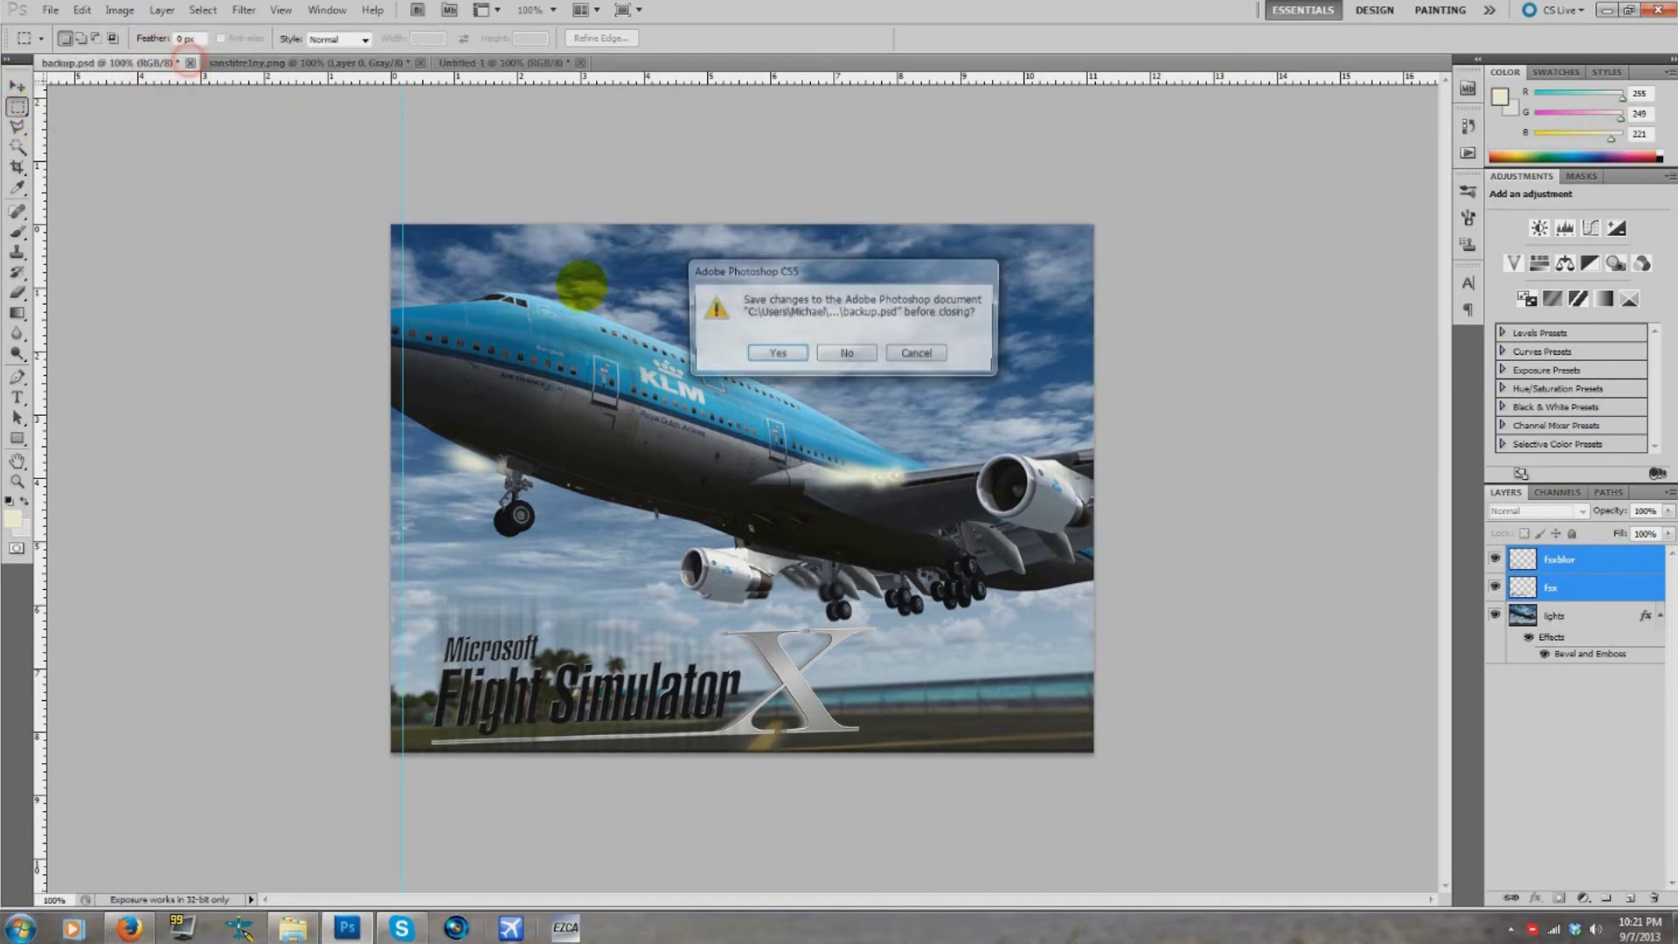
{"action": "left_click", "coordinate": [847, 353]}
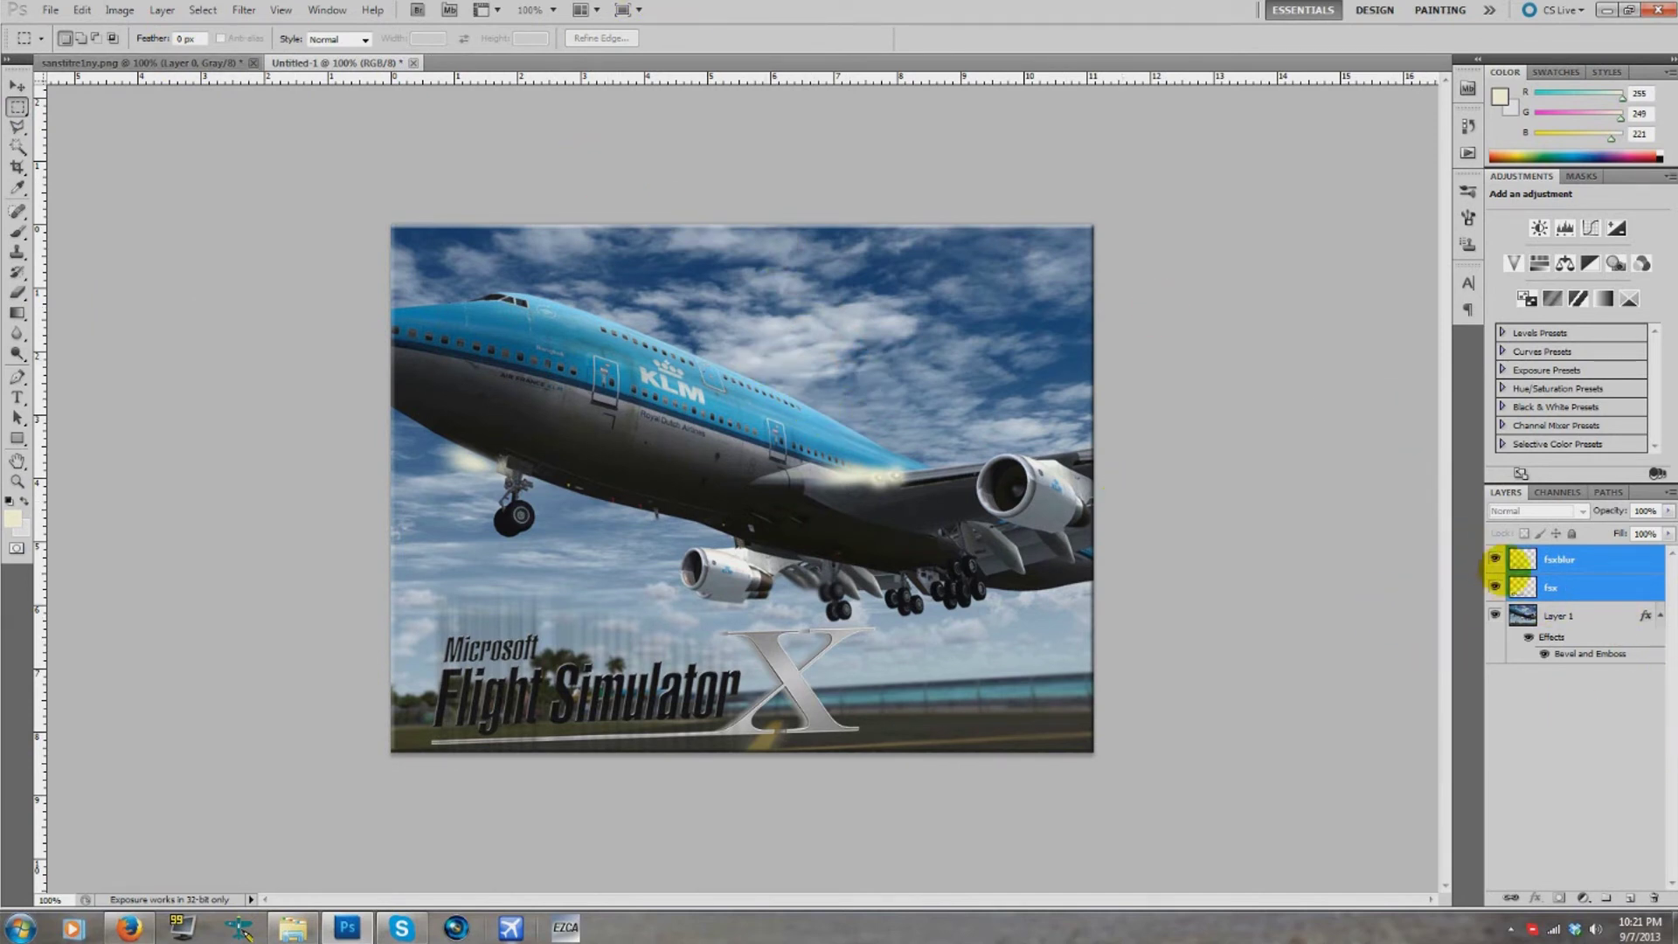
- Apply Levels to Layer 1 with input levels of 0 for shadows, 0.91 for midtones and 223 for highlights
{"action": "left_click", "coordinate": [1555, 614]}
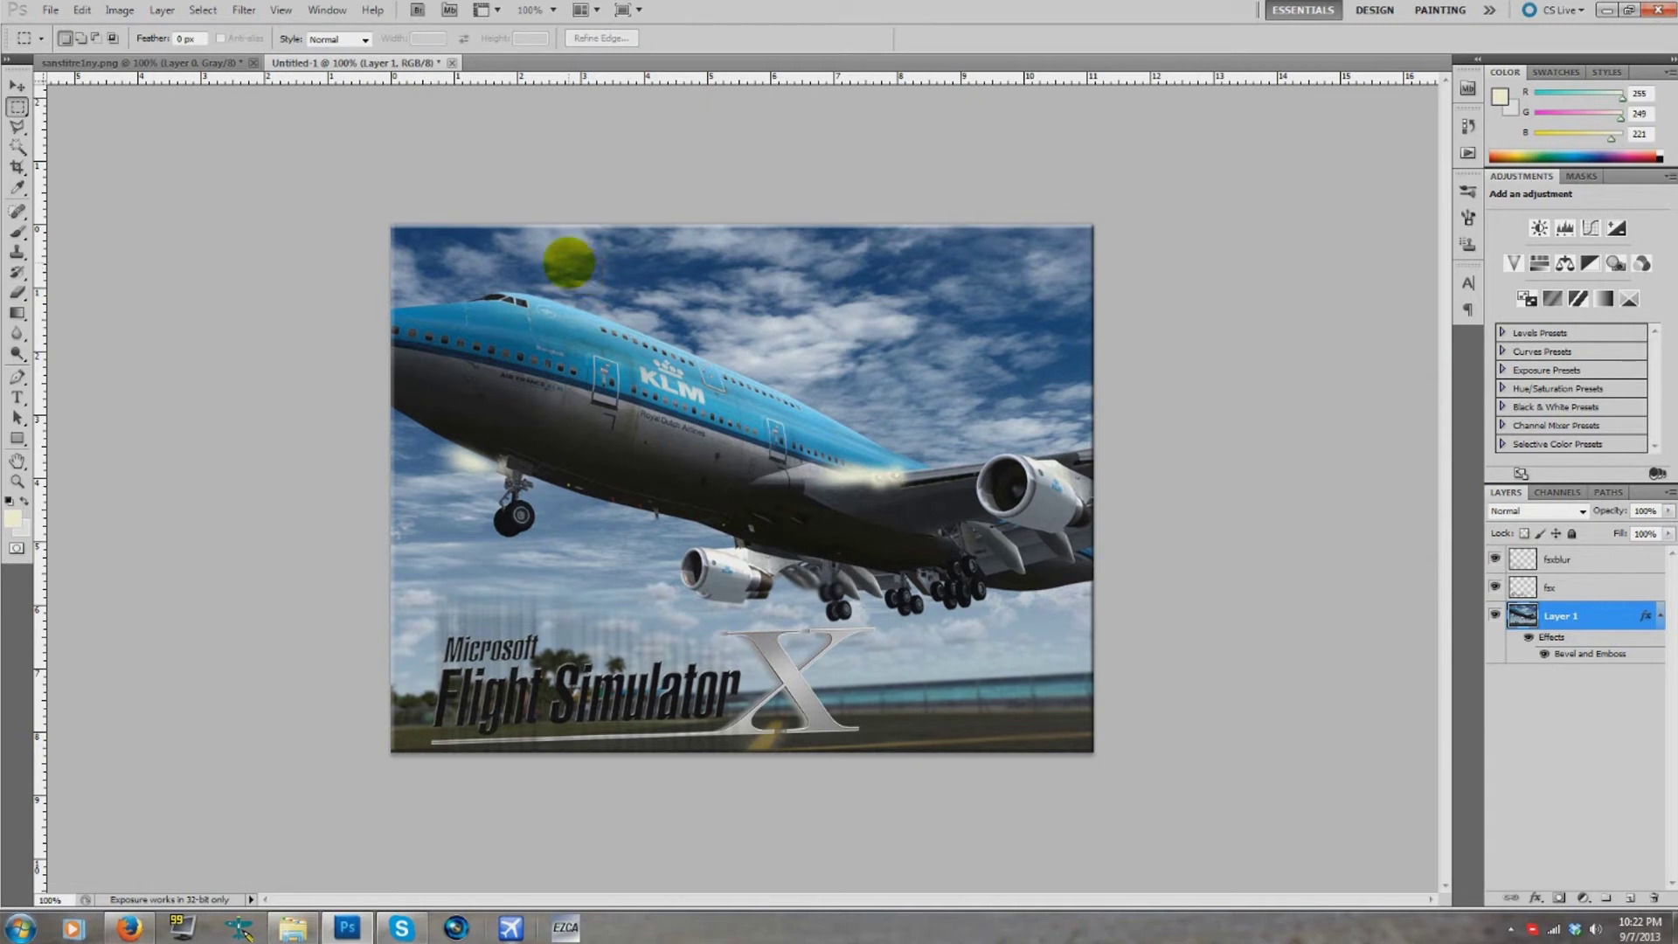
{"action": "left_click", "coordinate": [121, 10]}
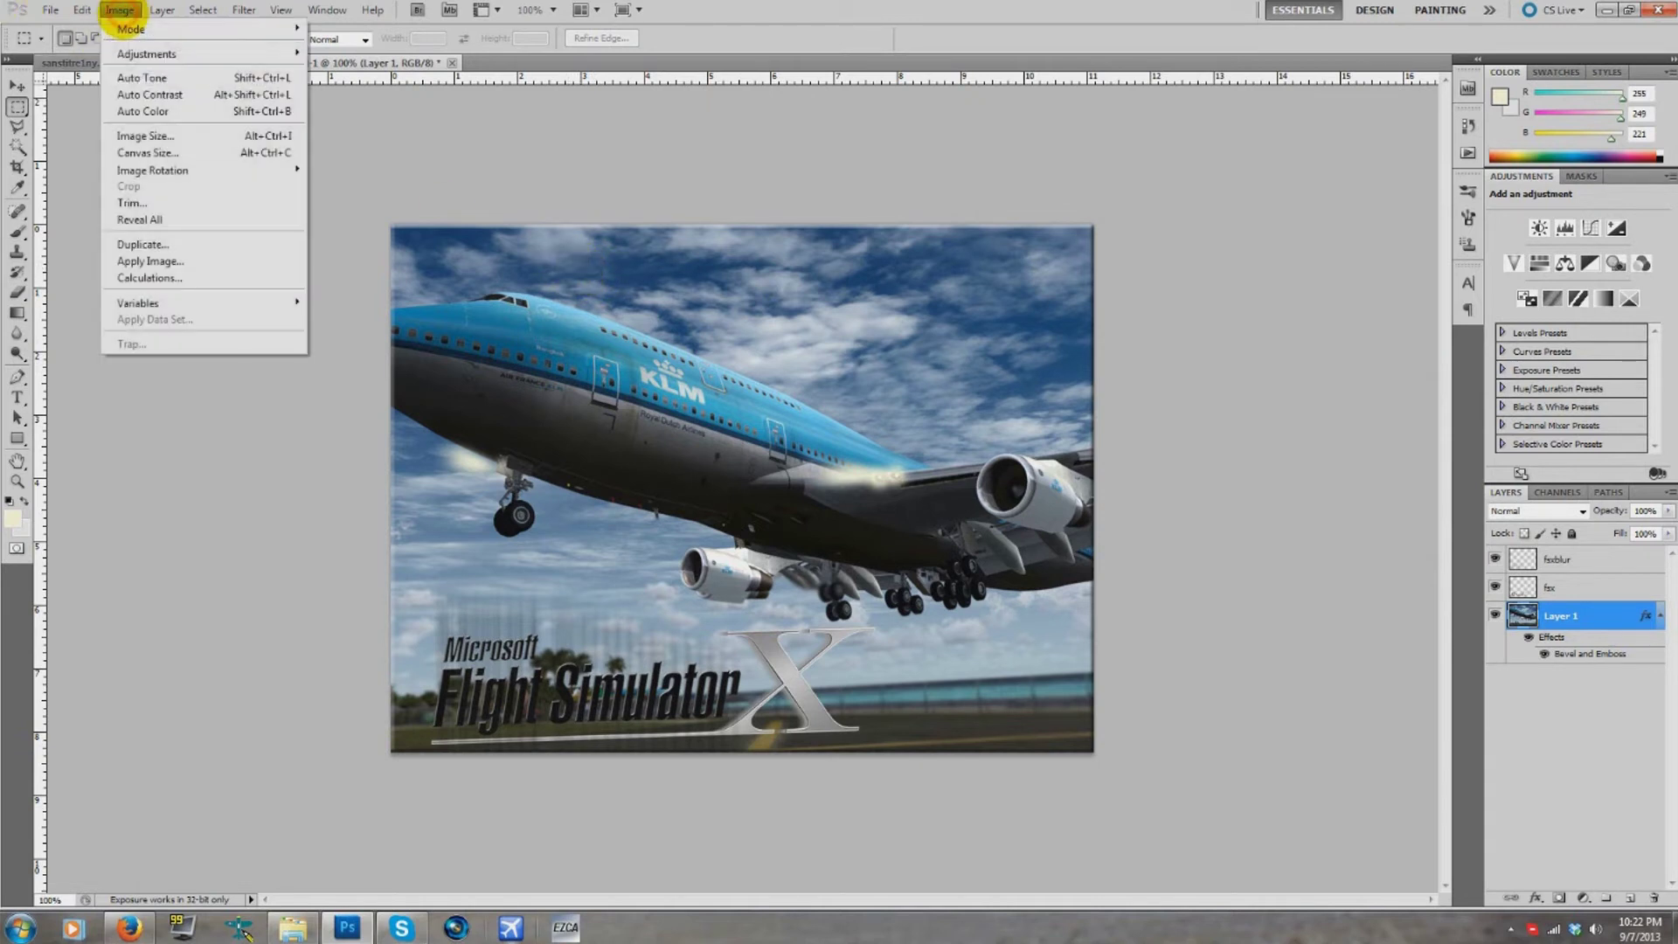
{"action": "mouse_move", "coordinate": [166, 53]}
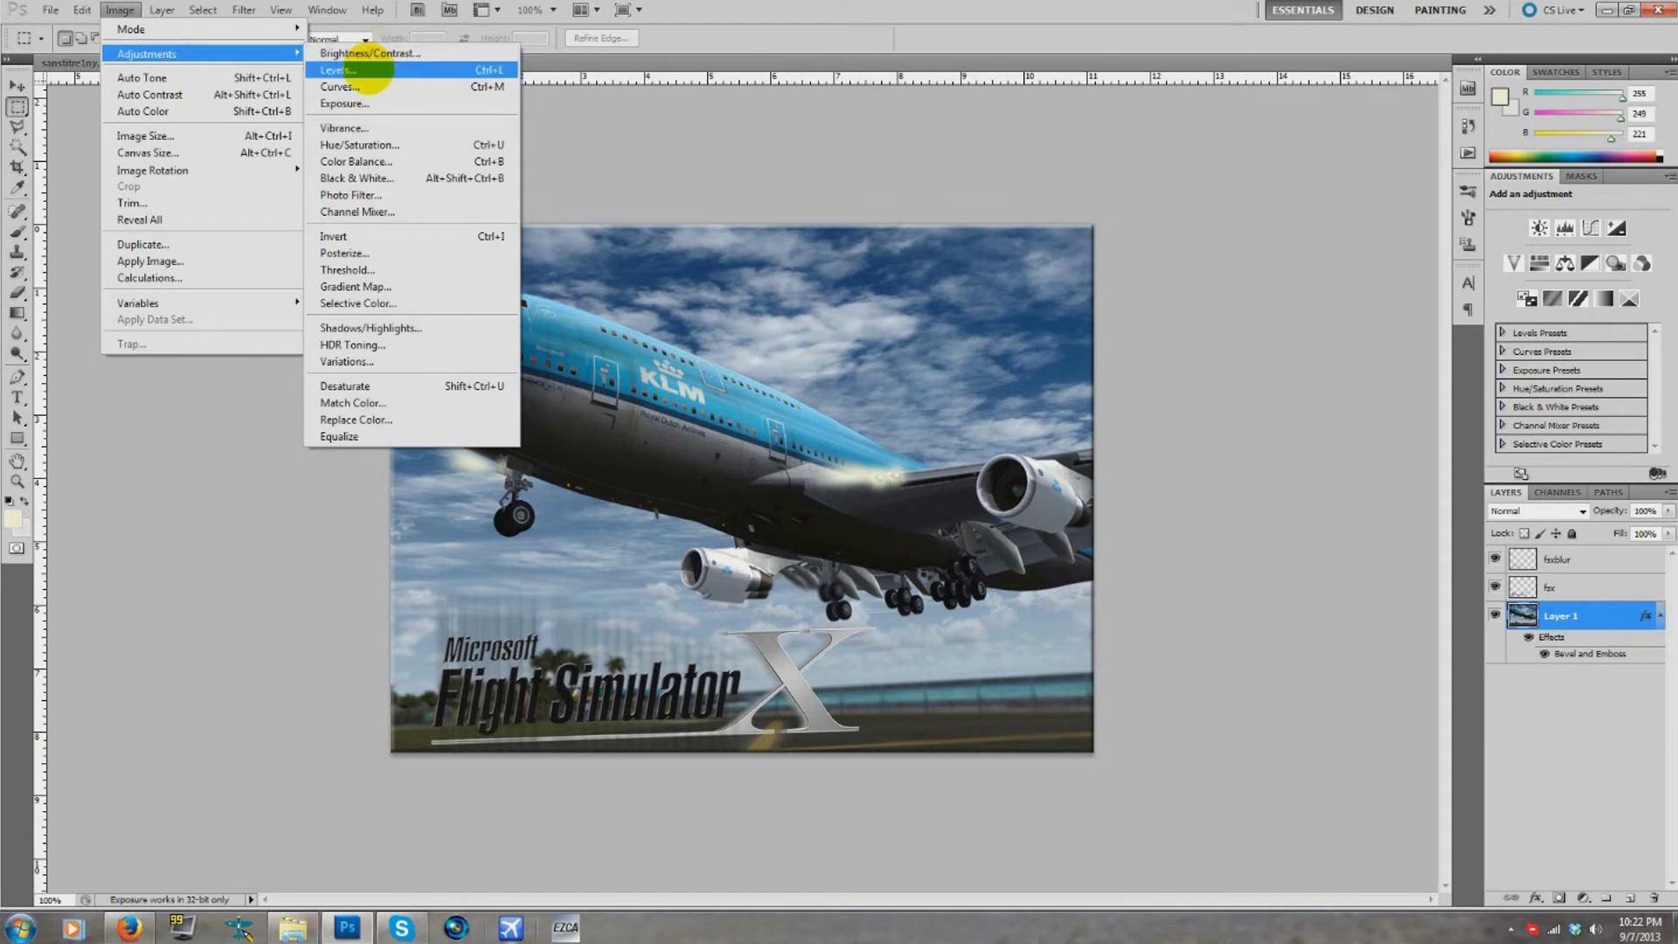
{"action": "key", "text": "ctrl+l"}
{"action": "left_click_drag", "start_coordinate": [993, 498], "coordinate": [999, 500]}
{"action": "mouse_move", "coordinate": [1104, 500]}
{"action": "left_mouse_down"}
{"action": "mouse_move", "coordinate": [1082, 500]}
{"action": "mouse_move", "coordinate": [1111, 504]}
{"action": "left_mouse_up"}
{"action": "mouse_move", "coordinate": [1215, 500]}
{"action": "left_mouse_down"}
{"action": "mouse_move", "coordinate": [1180, 482]}
{"action": "mouse_move", "coordinate": [1197, 481]}
{"action": "mouse_move", "coordinate": [1167, 490]}
{"action": "mouse_move", "coordinate": [1187, 497]}
{"action": "left_mouse_up"}
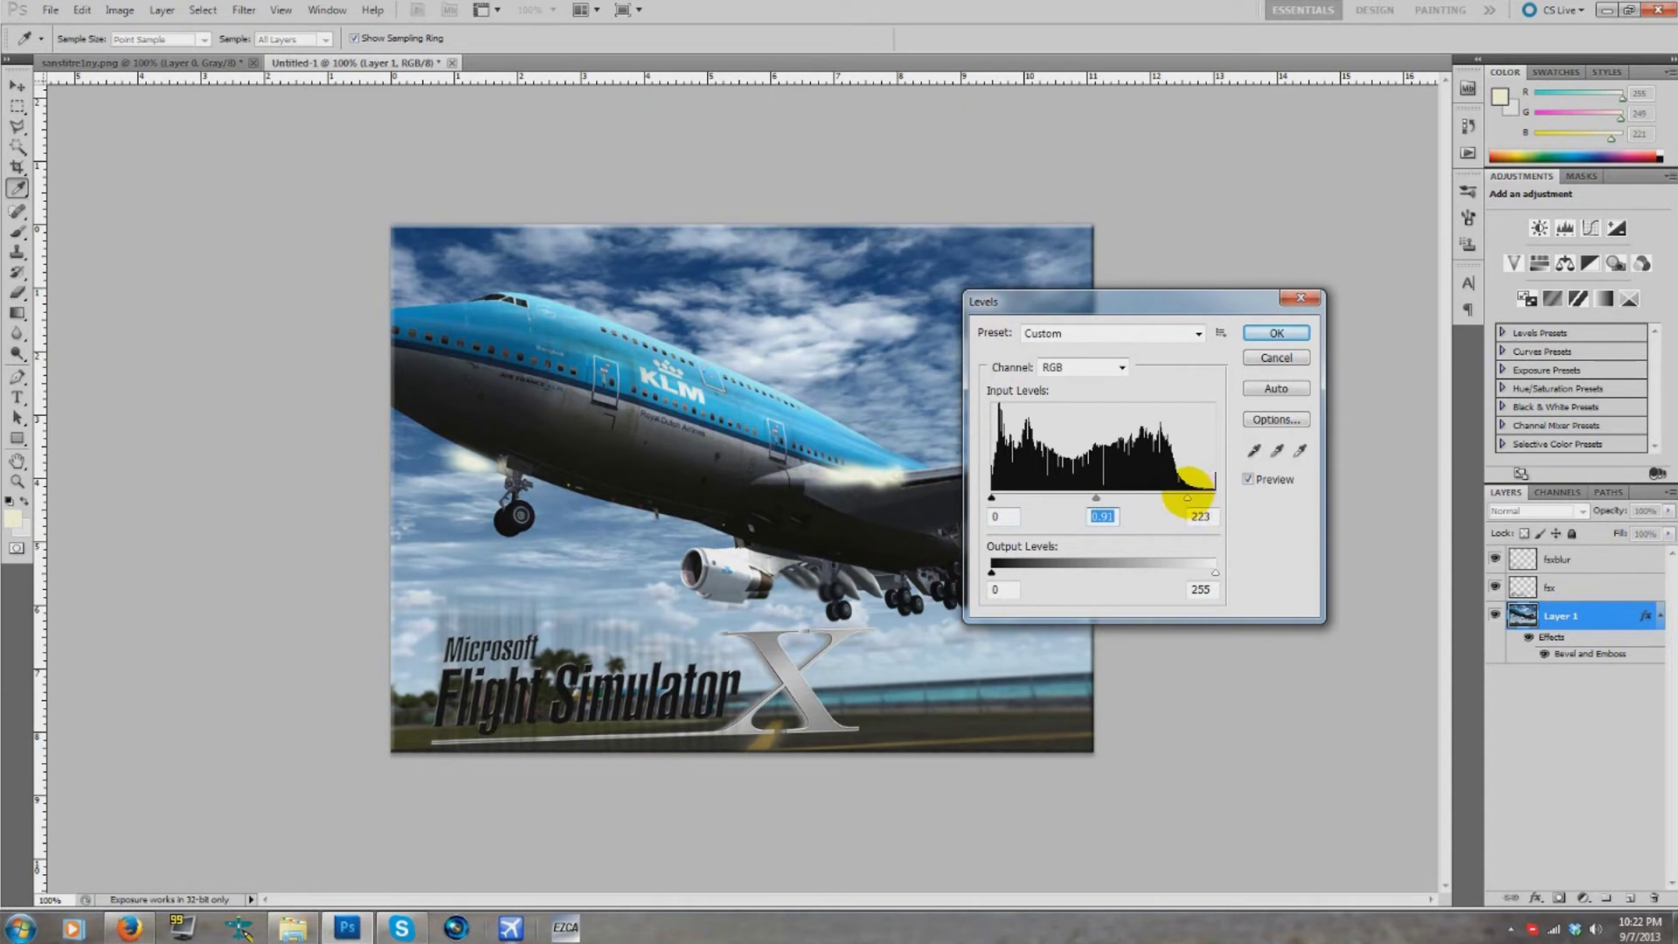
{"action": "left_click", "coordinate": [1278, 335]}
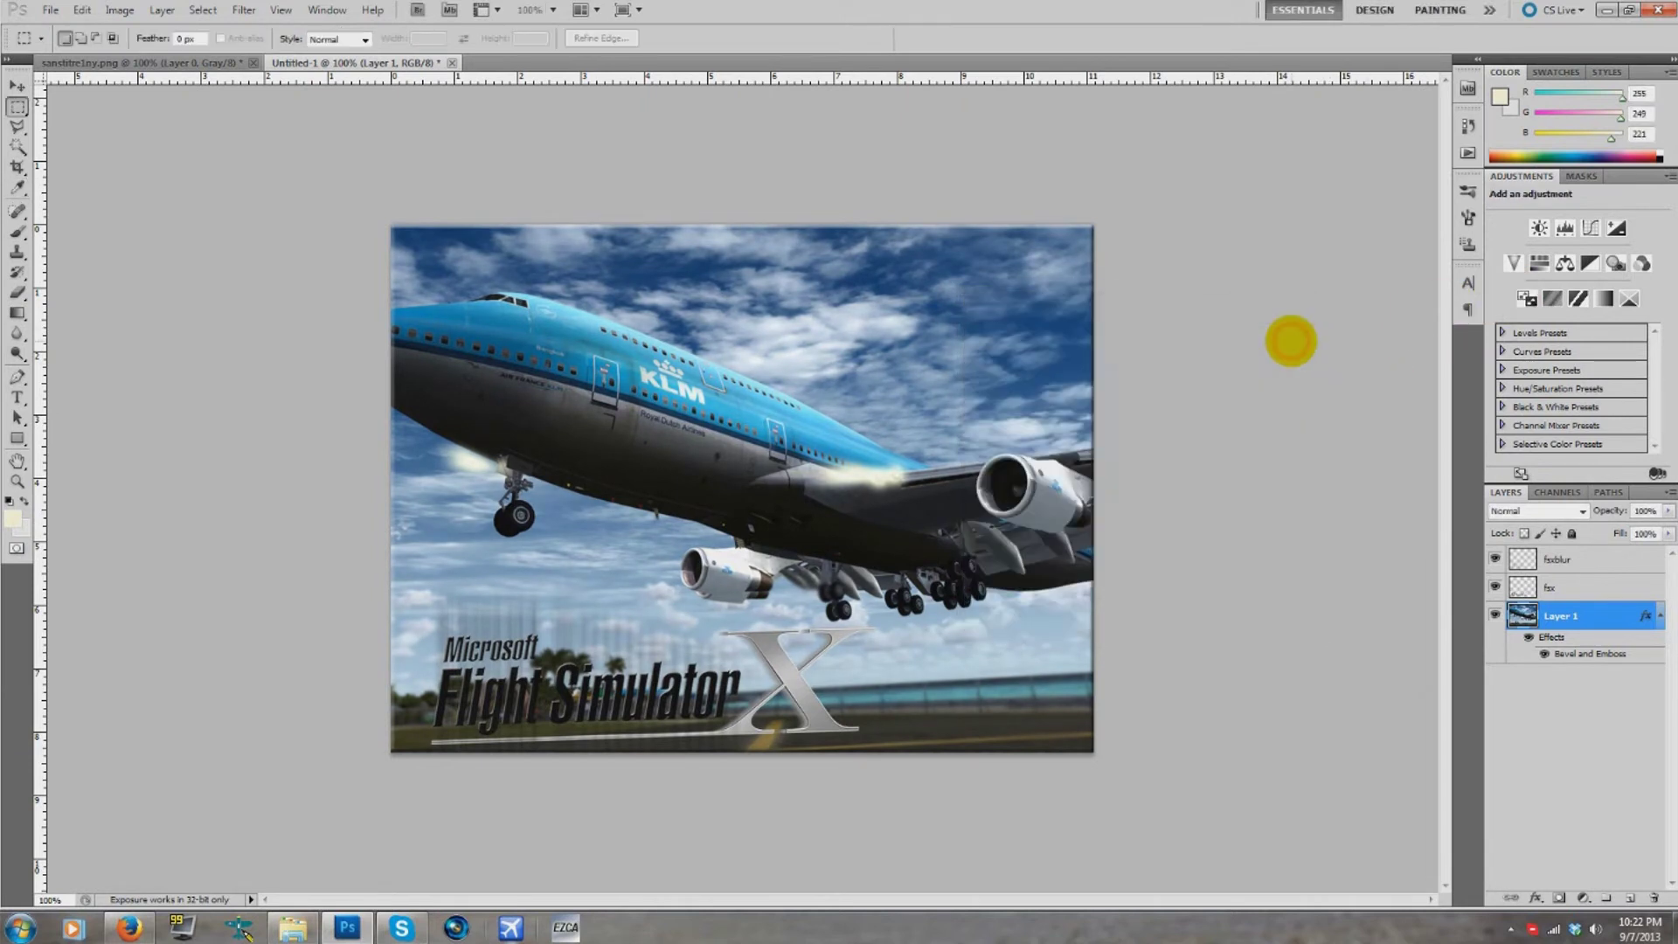
- Apply Brightness/Contrast to Layer 1 with slightly lowered brightness and a contrast of 19
{"action": "left_click", "coordinate": [119, 10]}
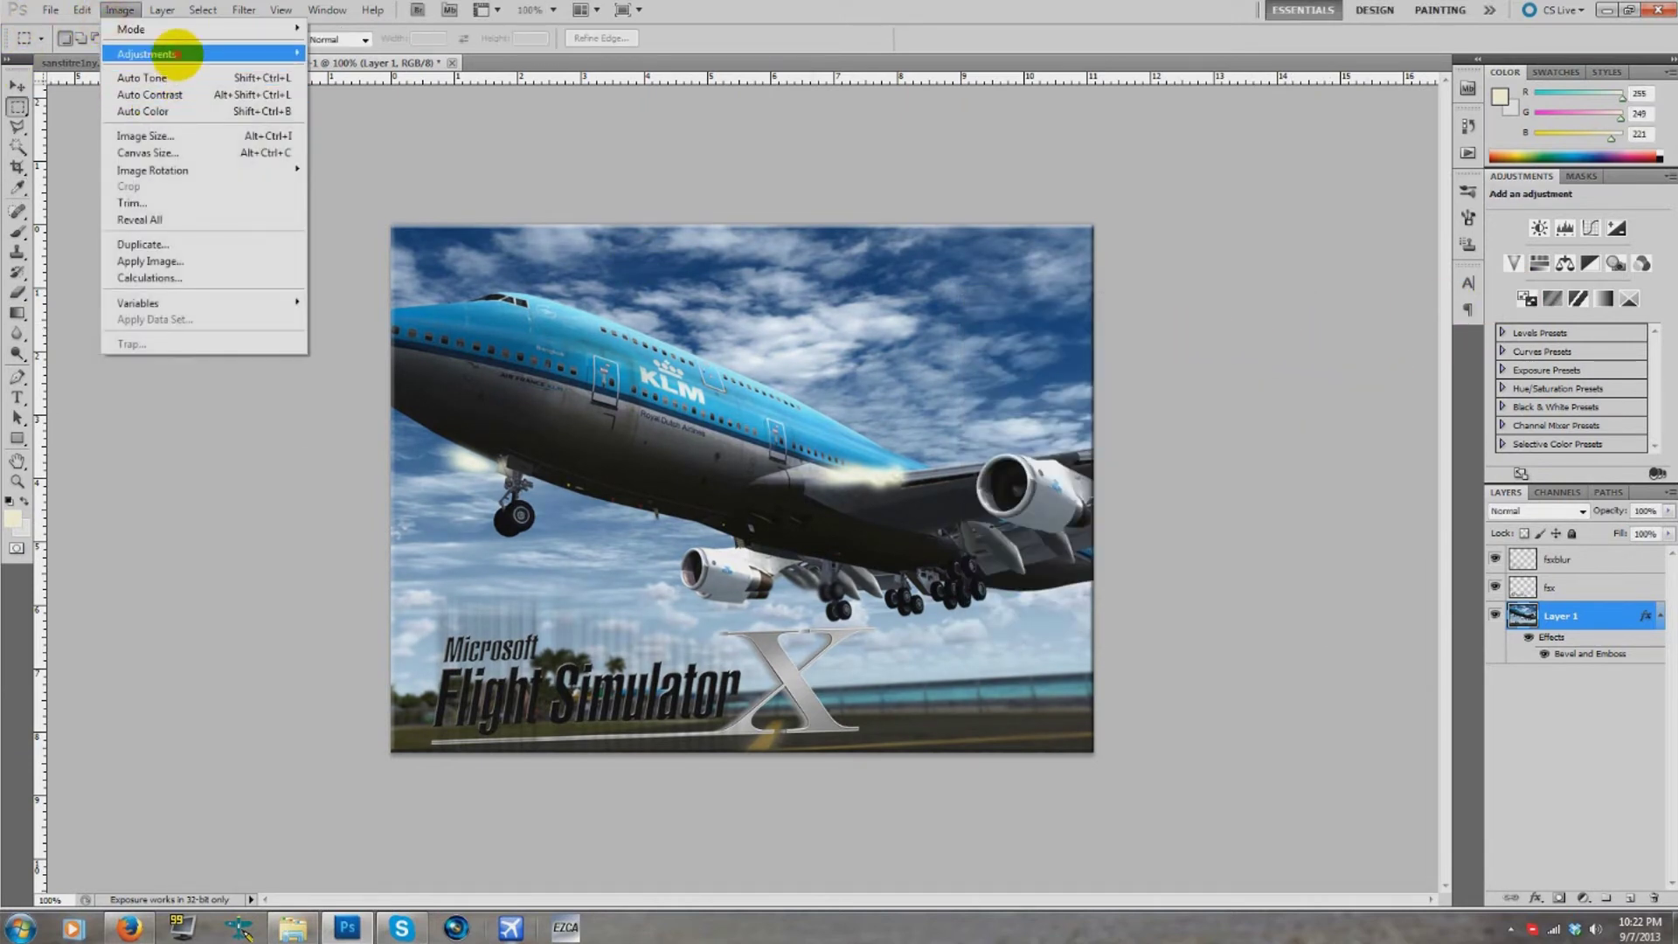
{"action": "mouse_move", "coordinate": [271, 53]}
{"action": "left_click", "coordinate": [332, 52]}
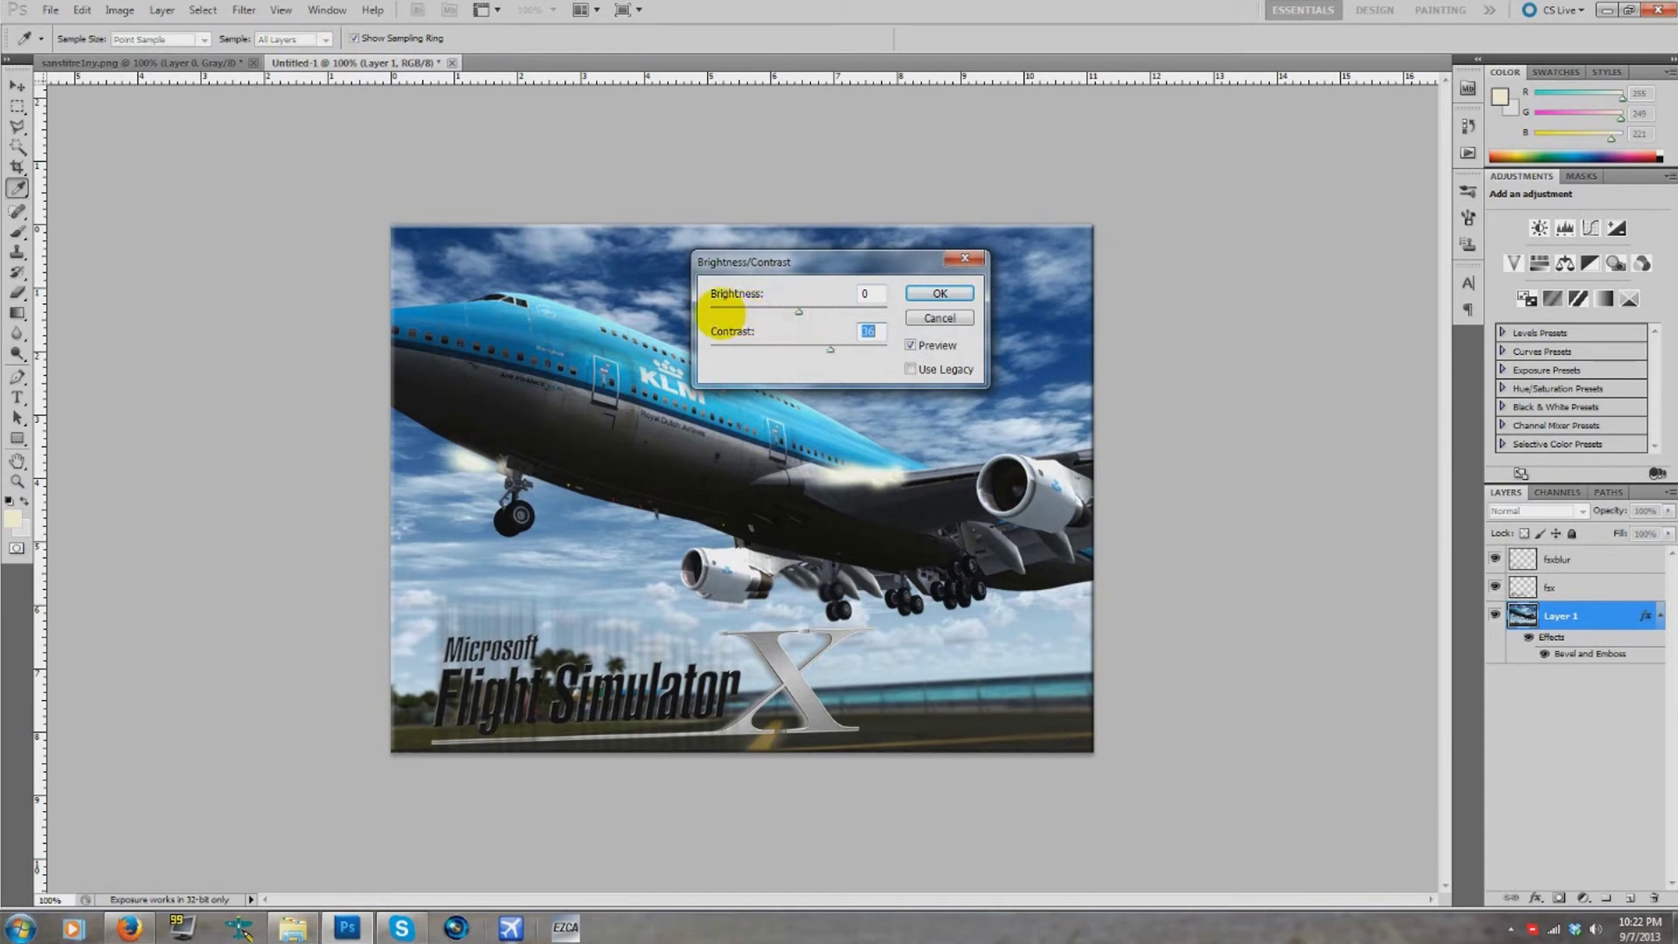
{"action": "mouse_move", "coordinate": [797, 311]}
{"action": "left_mouse_down"}
{"action": "mouse_move", "coordinate": [760, 311]}
{"action": "mouse_move", "coordinate": [824, 322]}
{"action": "mouse_move", "coordinate": [791, 328]}
{"action": "mouse_move", "coordinate": [809, 323]}
{"action": "left_mouse_up"}
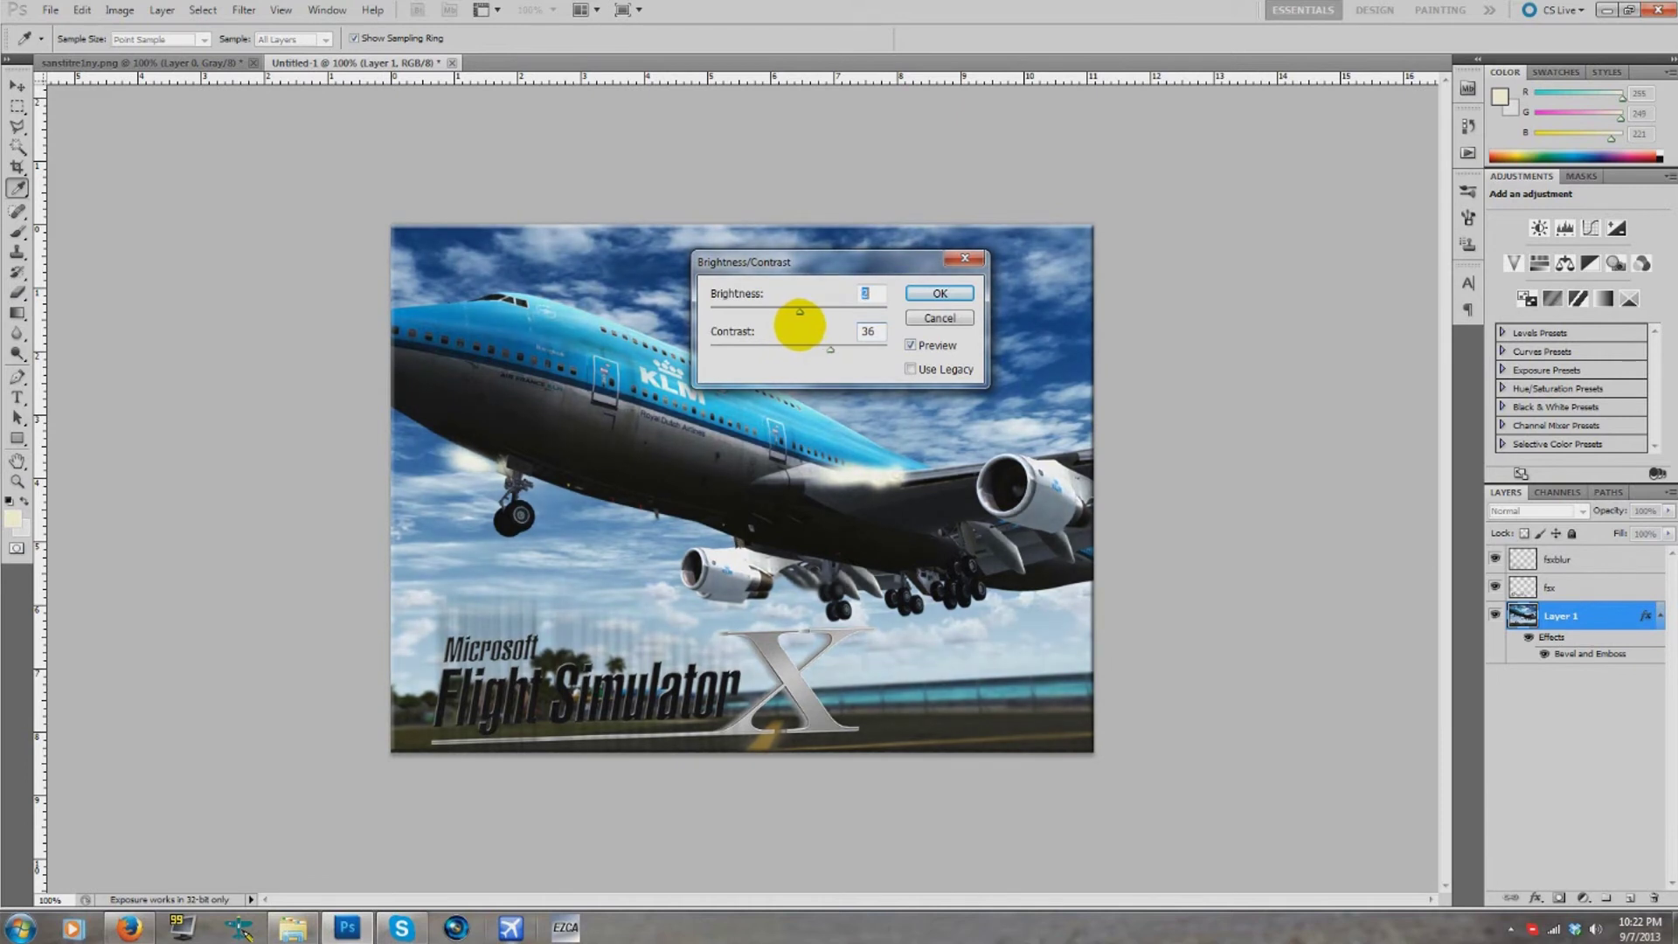
{"action": "left_click_drag", "start_coordinate": [825, 345], "coordinate": [771, 340]}
{"action": "mouse_move", "coordinate": [797, 311]}
{"action": "left_mouse_down"}
{"action": "mouse_move", "coordinate": [775, 307]}
{"action": "mouse_move", "coordinate": [794, 322]}
{"action": "left_mouse_up"}
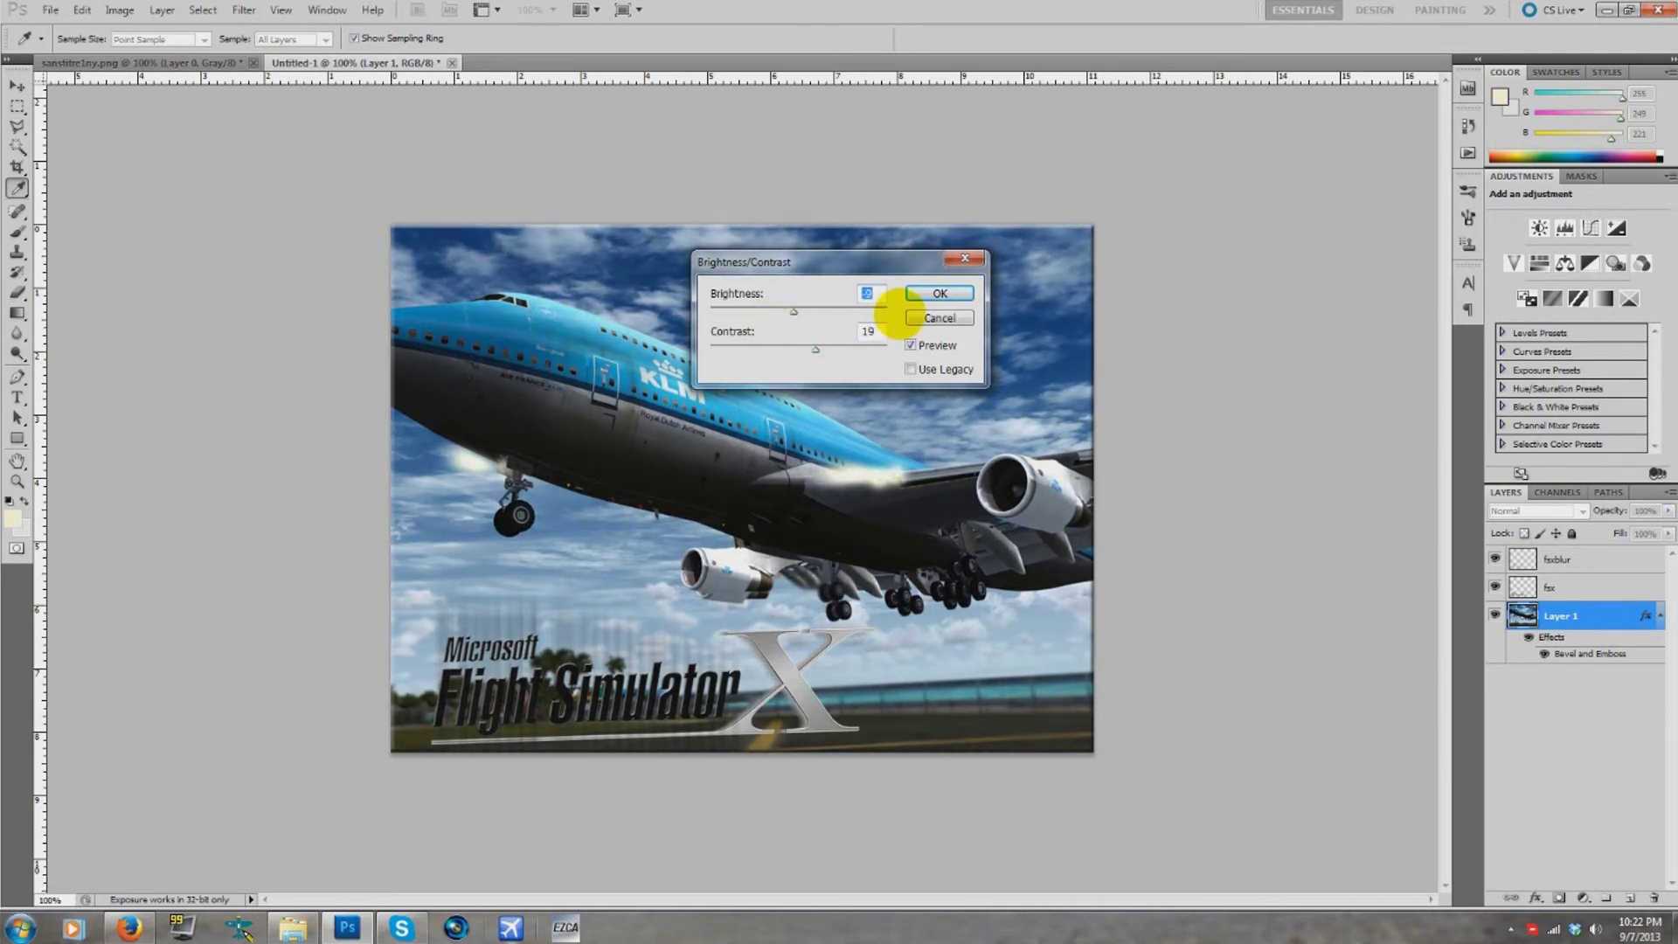
{"action": "left_click", "coordinate": [939, 294]}
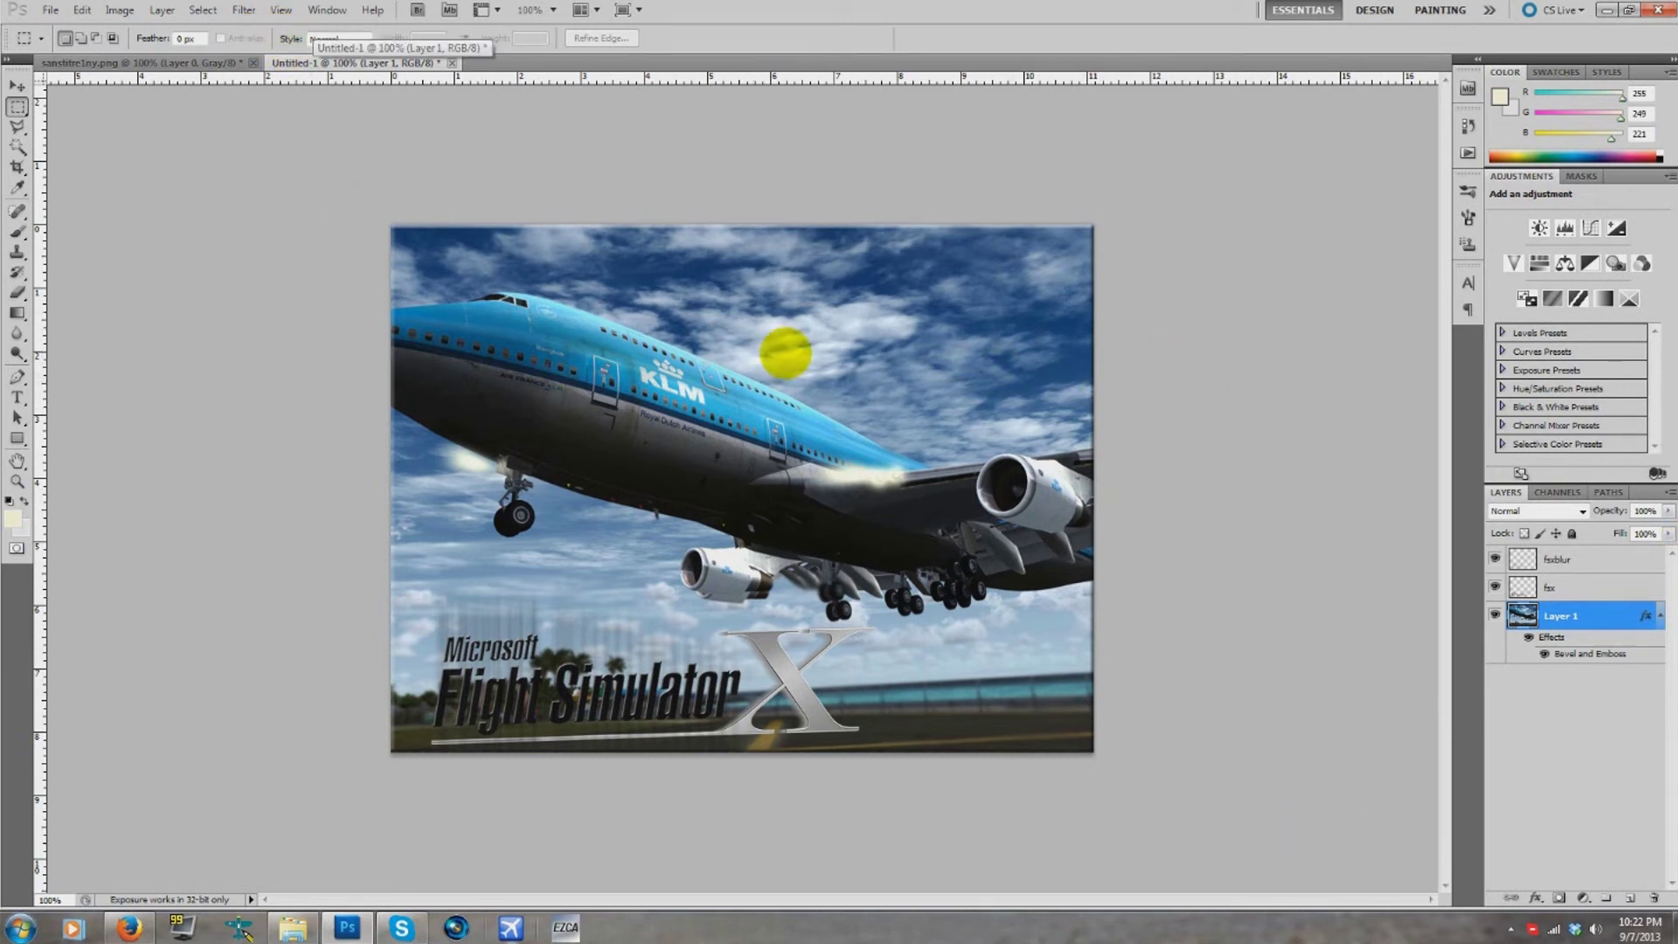
{"action": "left_click", "coordinate": [120, 11]}
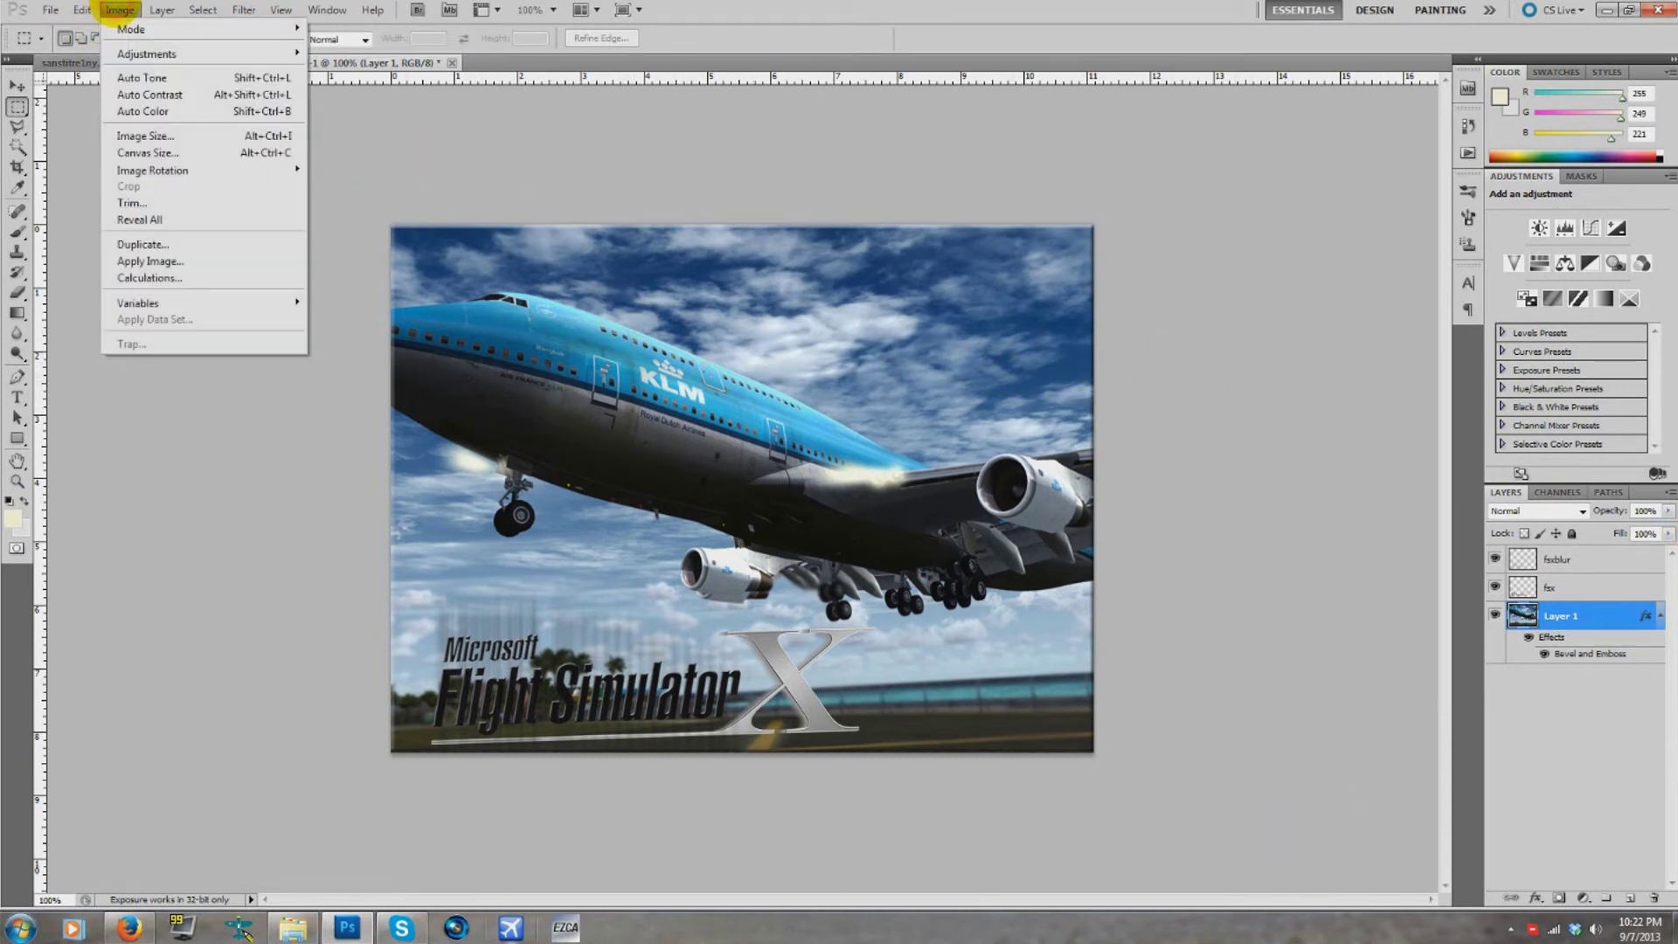
{"action": "left_click", "coordinate": [120, 11]}
{"action": "left_click_drag", "start_coordinate": [310, 169], "coordinate": [1550, 703]}
{"action": "right_click", "coordinate": [976, 440]}
{"action": "left_click", "coordinate": [1068, 449]}
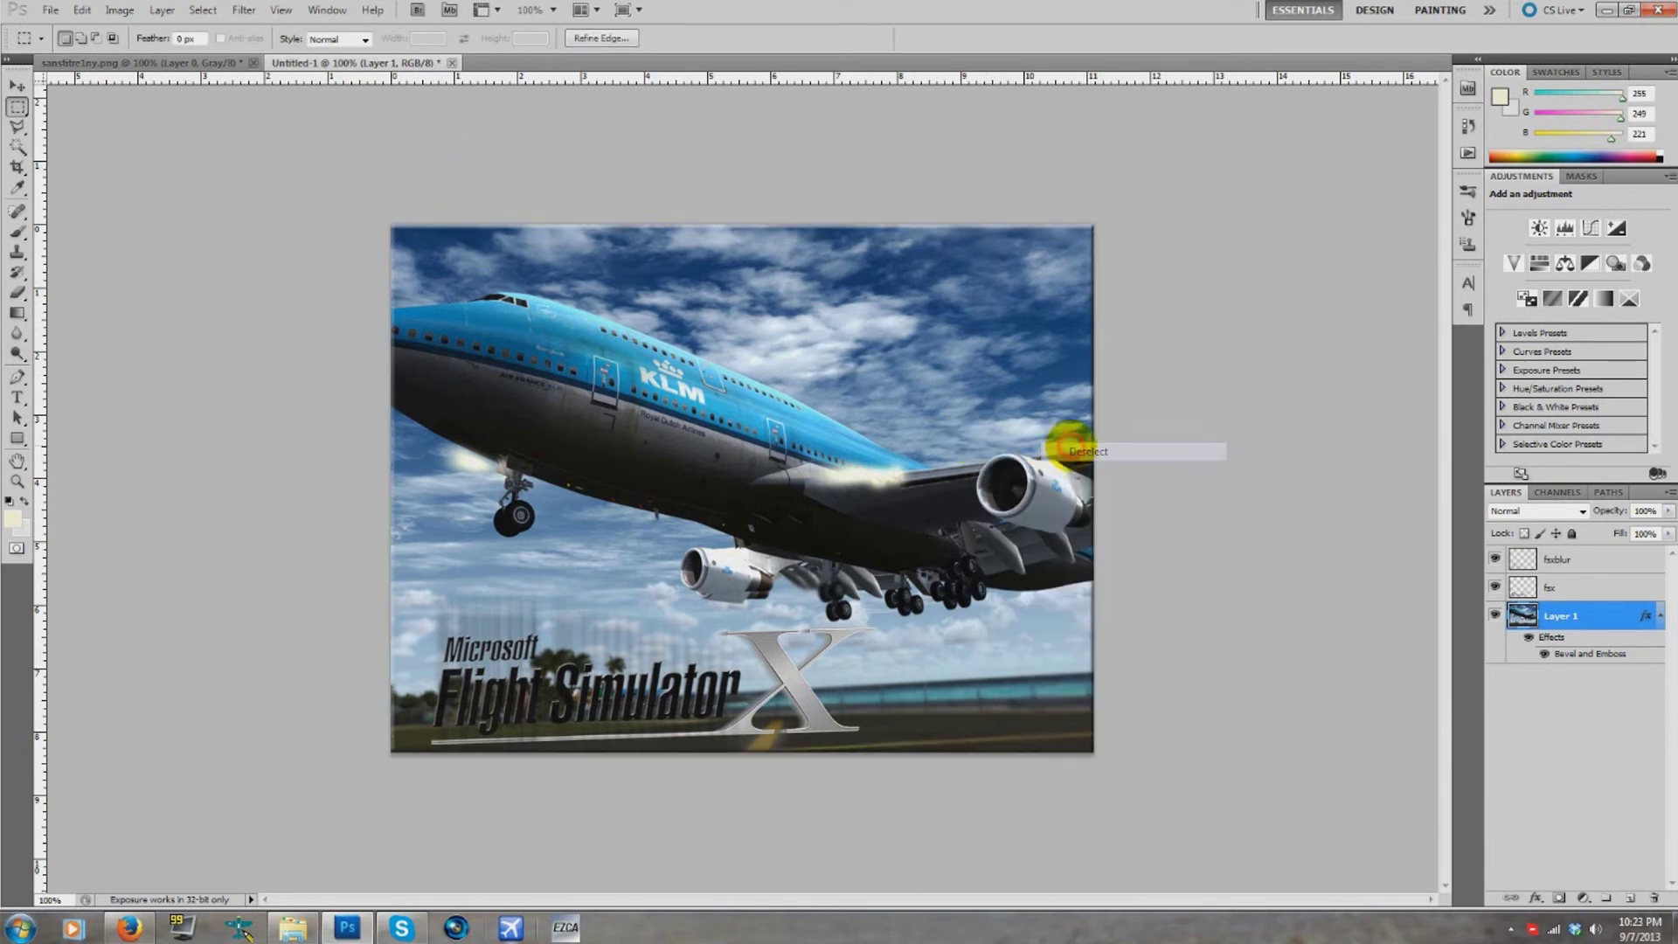
{"action": "left_click", "coordinate": [121, 11]}
{"action": "left_click", "coordinate": [158, 51]}
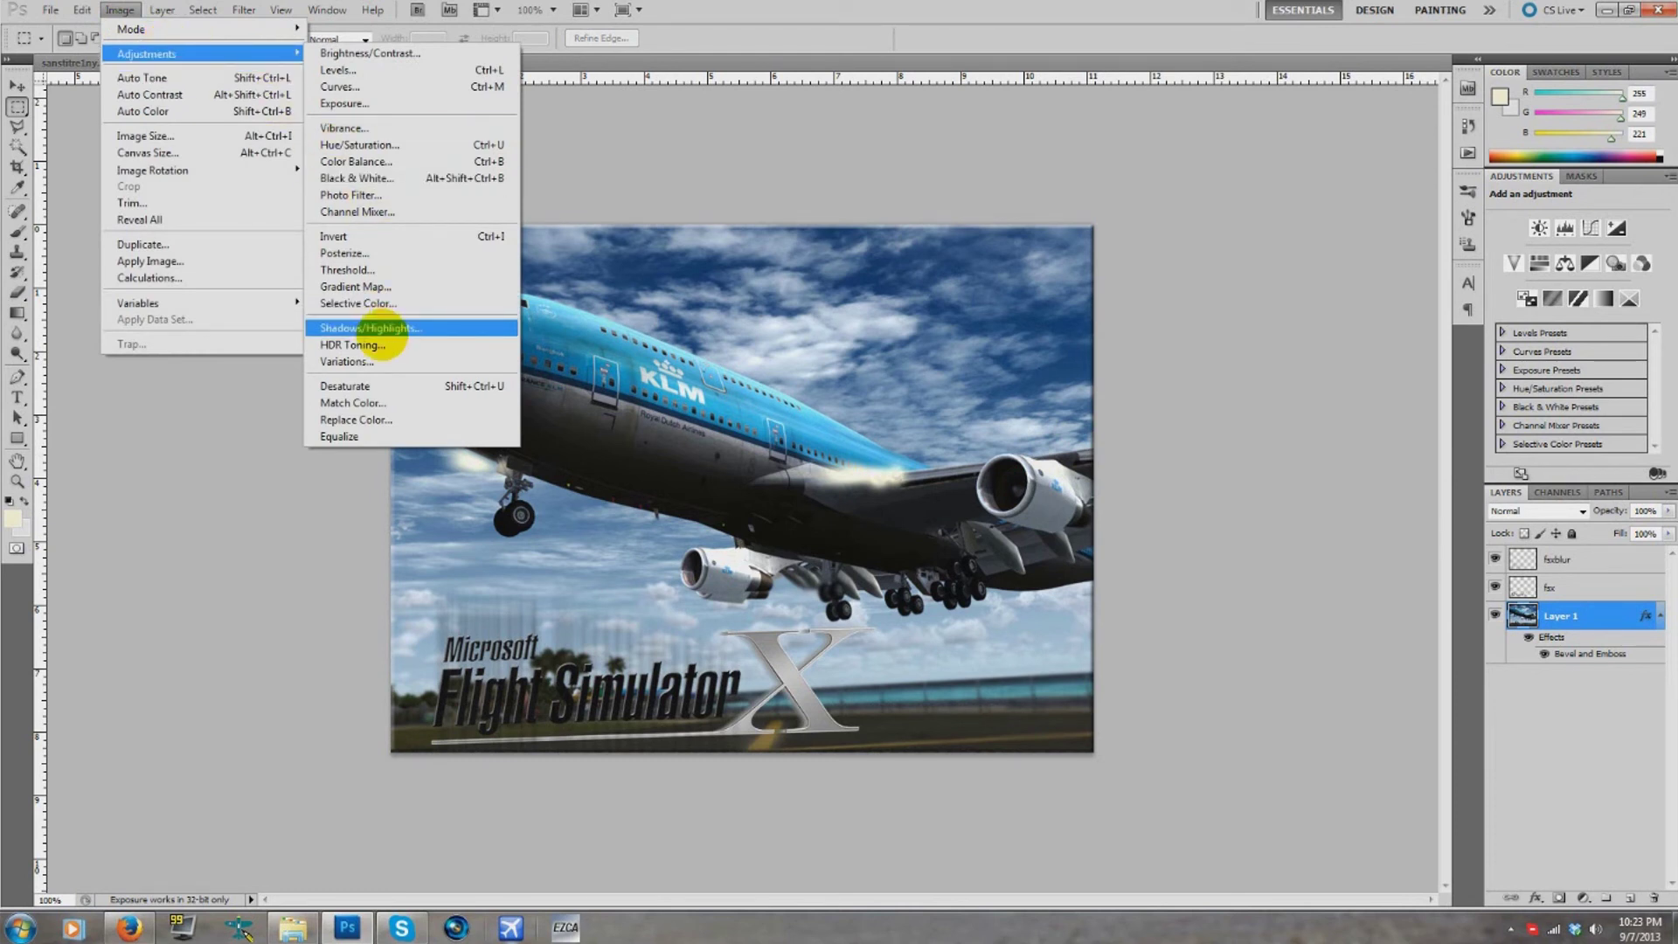
{"action": "left_click", "coordinate": [385, 346]}
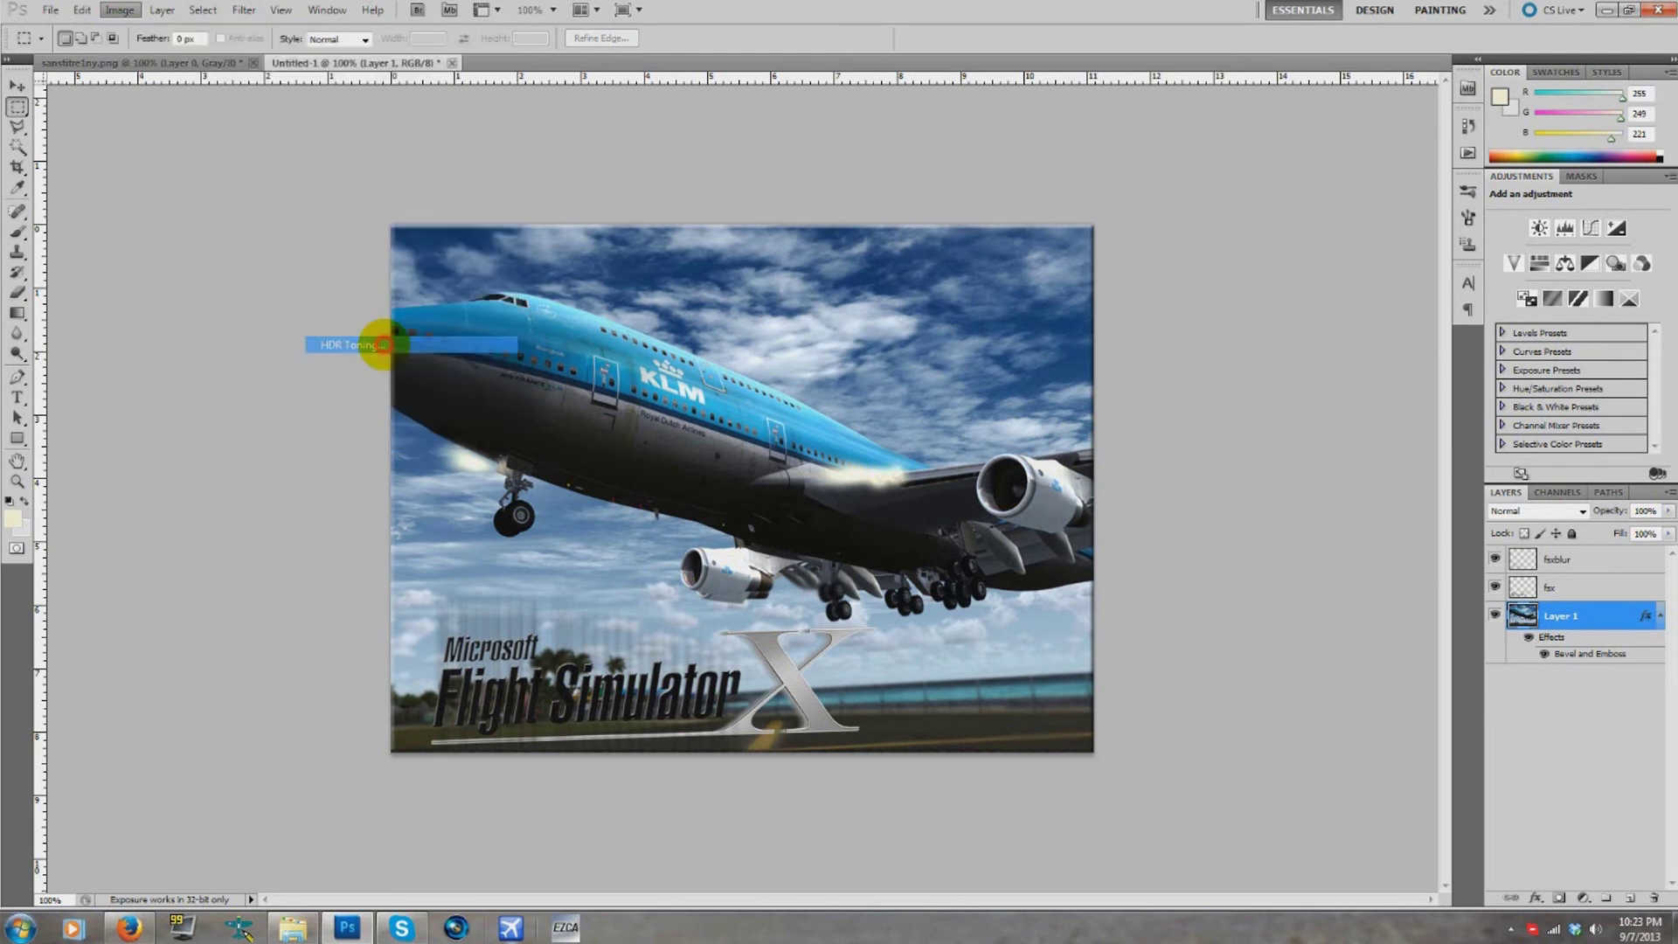
{"action": "left_click", "coordinate": [986, 518]}
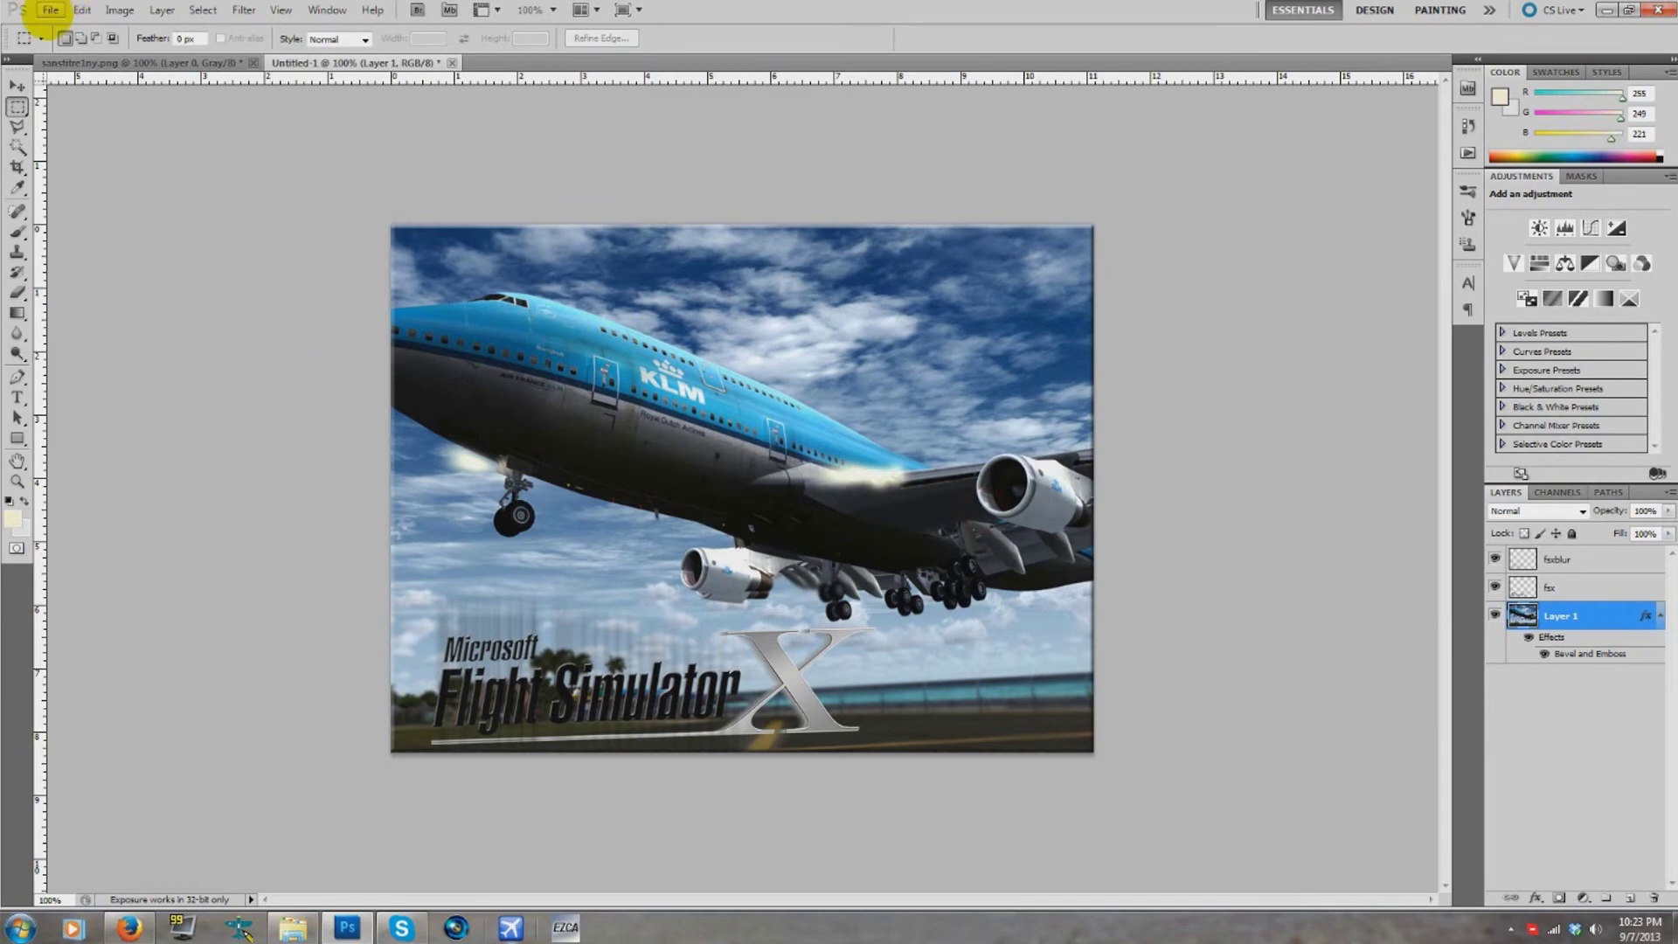
- Save the layered document to the Desktop in Photoshop format under the name backup2
{"action": "left_click", "coordinate": [49, 10]}
{"action": "left_click", "coordinate": [107, 278]}
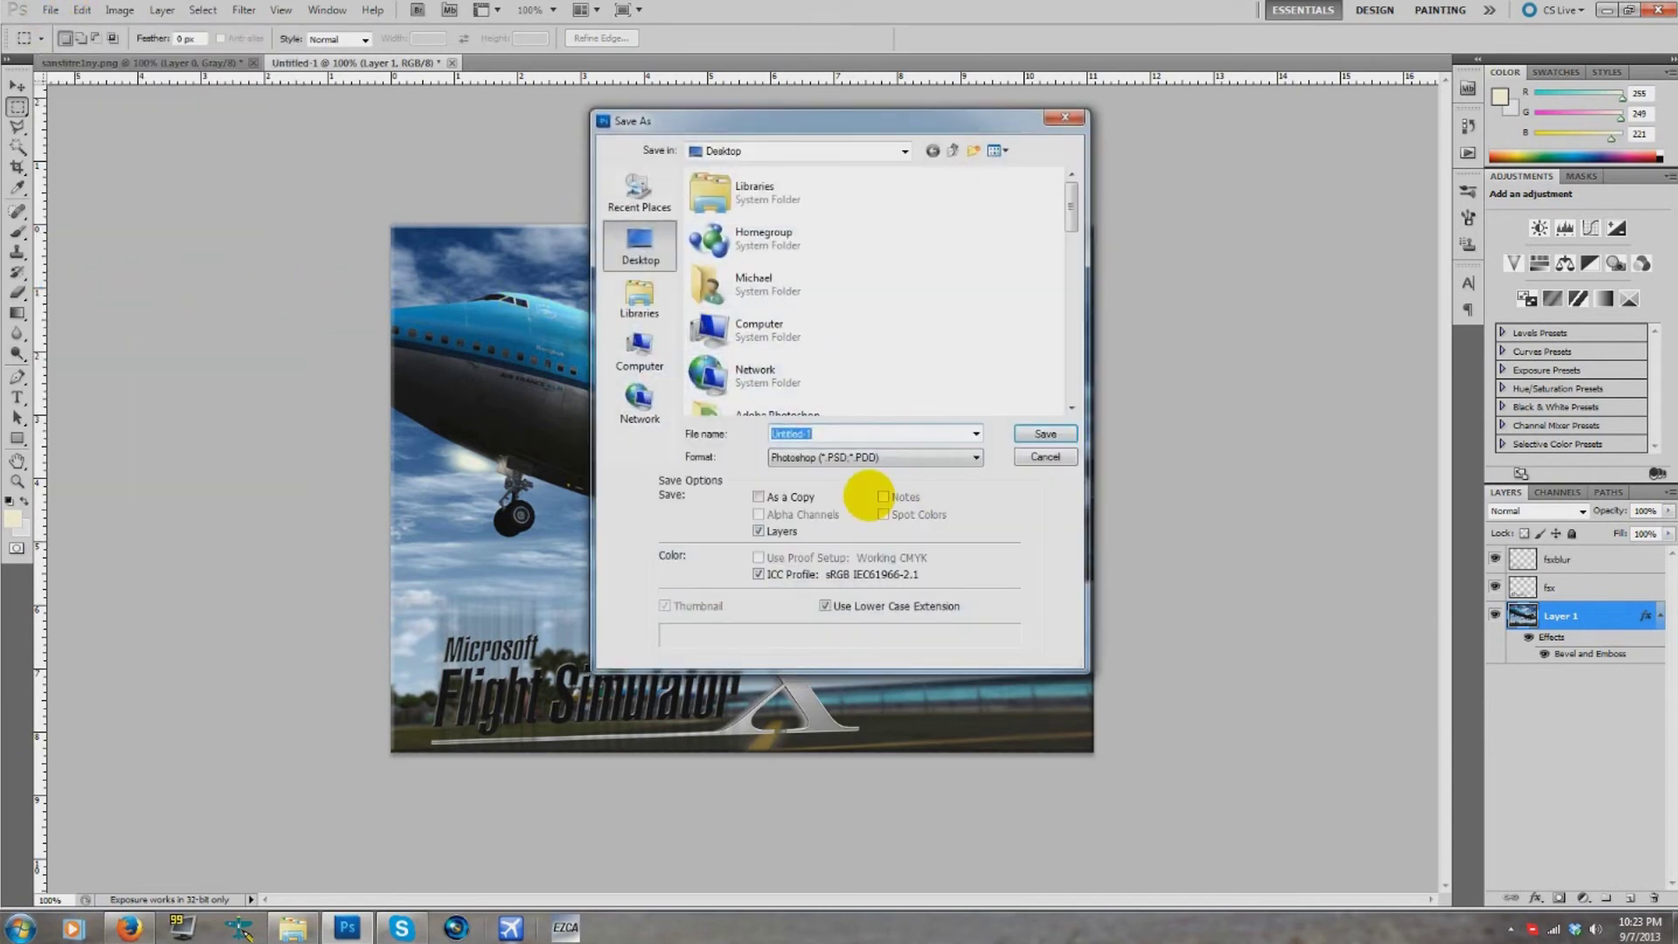
{"action": "left_click", "coordinate": [875, 455]}
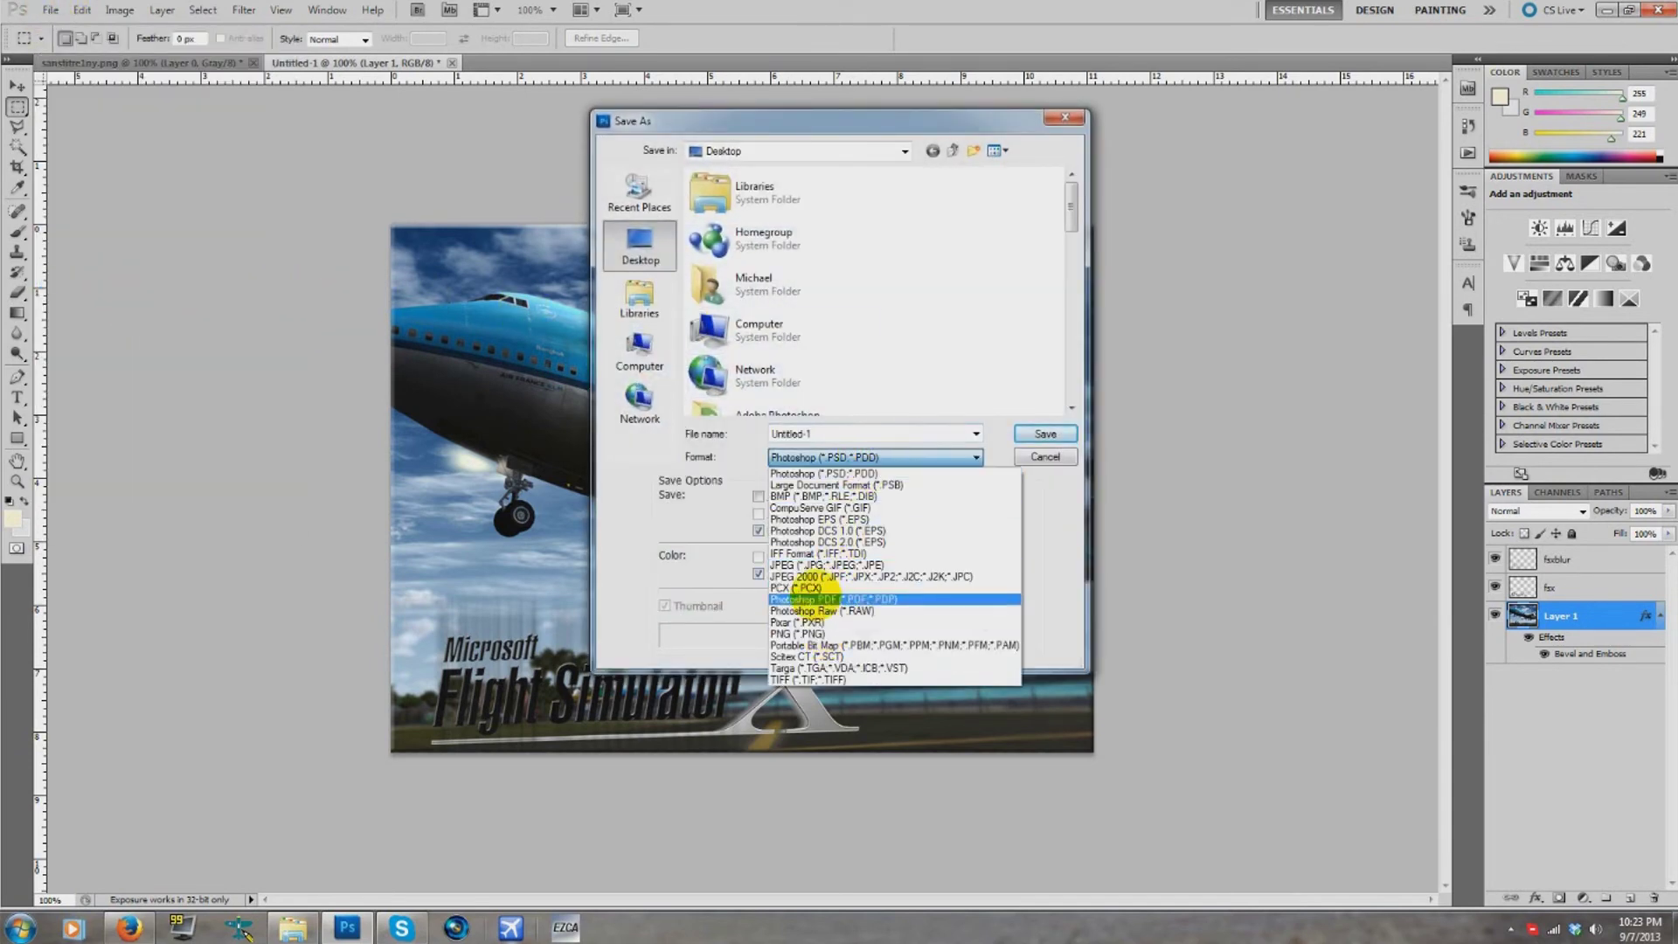
{"action": "left_click", "coordinate": [816, 599]}
{"action": "left_click", "coordinate": [835, 455]}
{"action": "left_click", "coordinate": [826, 473]}
{"action": "double_click", "coordinate": [786, 433]}
{"action": "type", "text": "backup2"}
{"action": "key", "text": "Return"}
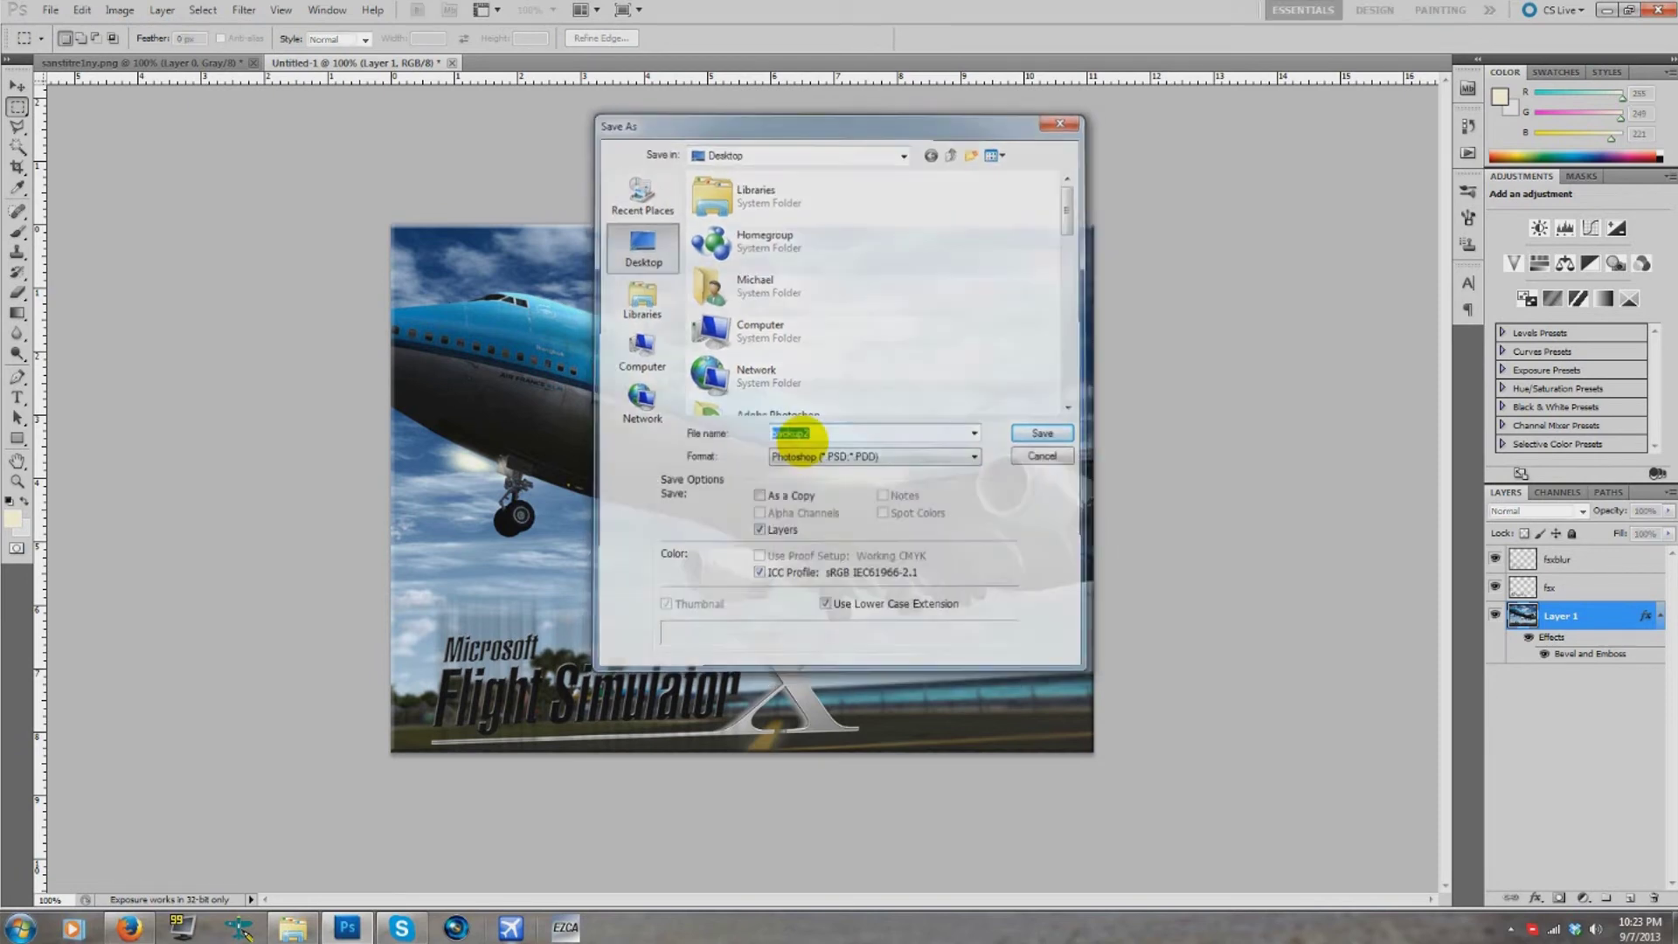
{"action": "left_click", "coordinate": [1029, 289]}
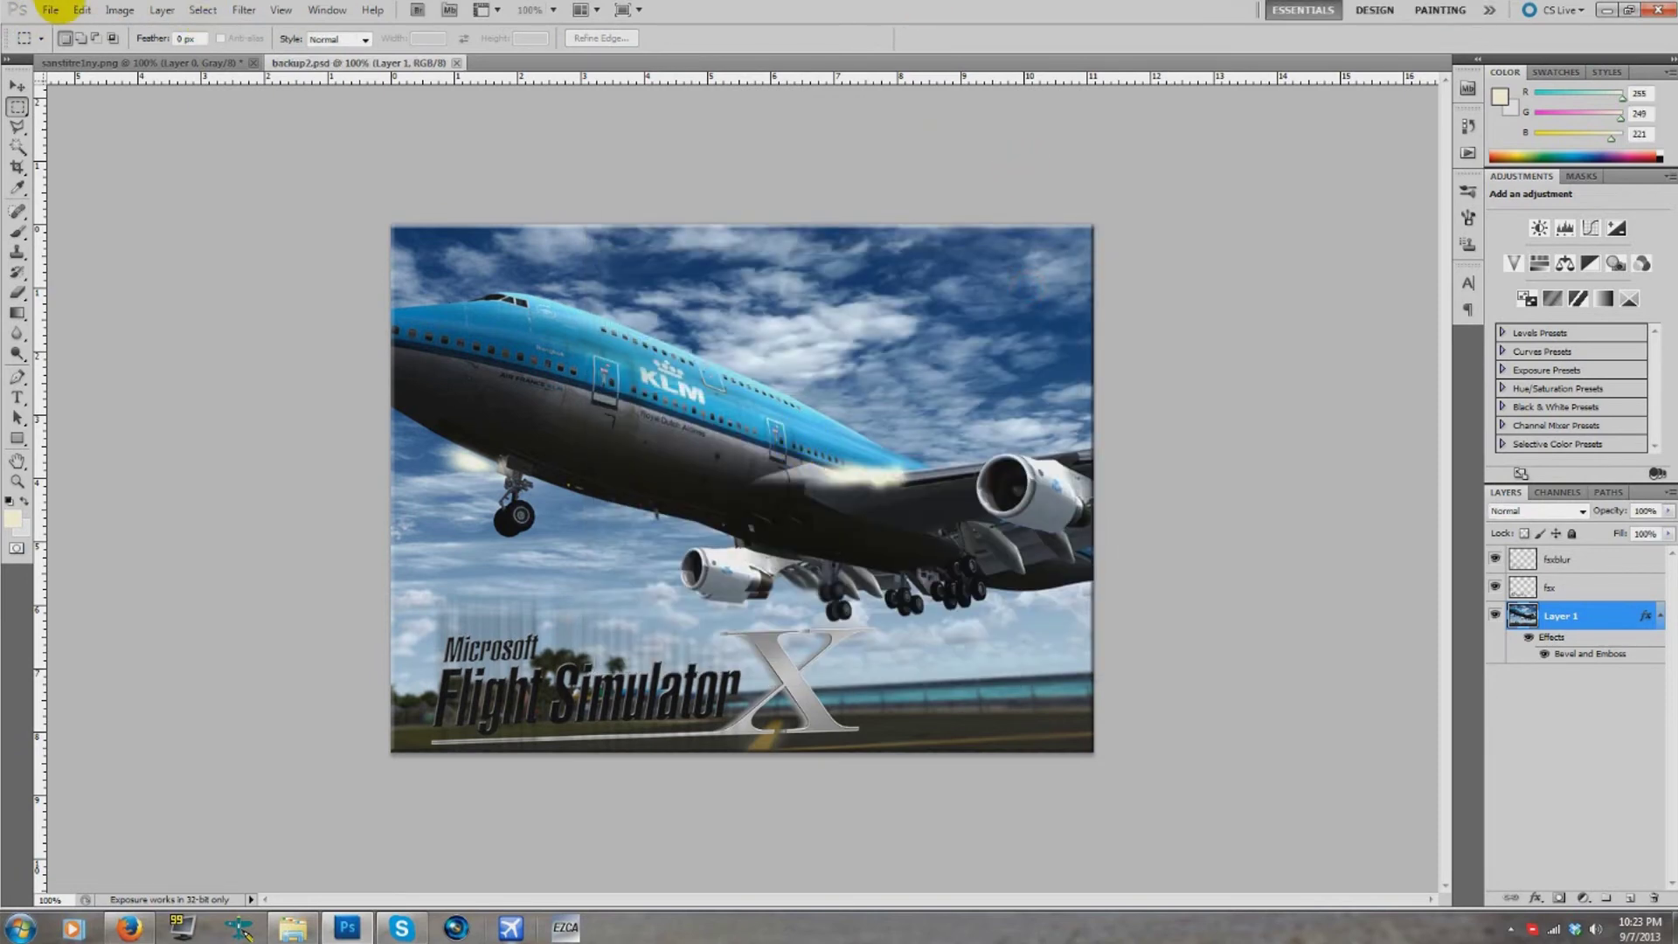
- Open HDR Toning for backup2.psd and agree to flatten the document
{"action": "left_click", "coordinate": [50, 10]}
{"action": "left_click", "coordinate": [394, 169]}
{"action": "left_click", "coordinate": [123, 11]}
{"action": "mouse_move", "coordinate": [162, 50]}
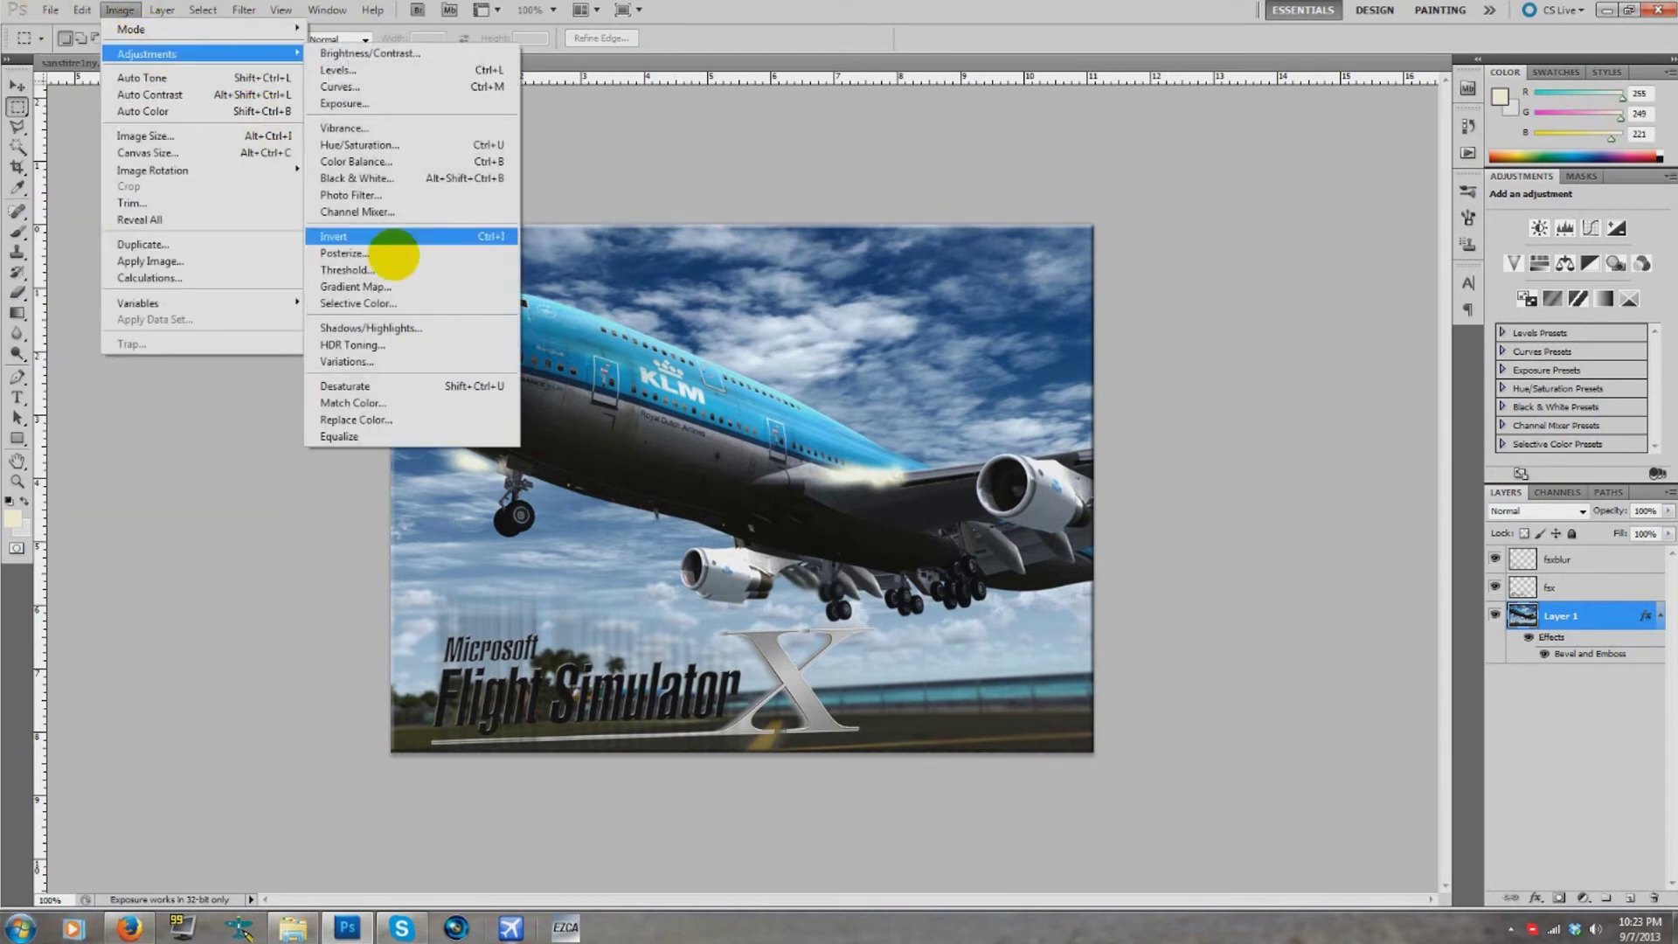
{"action": "left_click", "coordinate": [418, 346]}
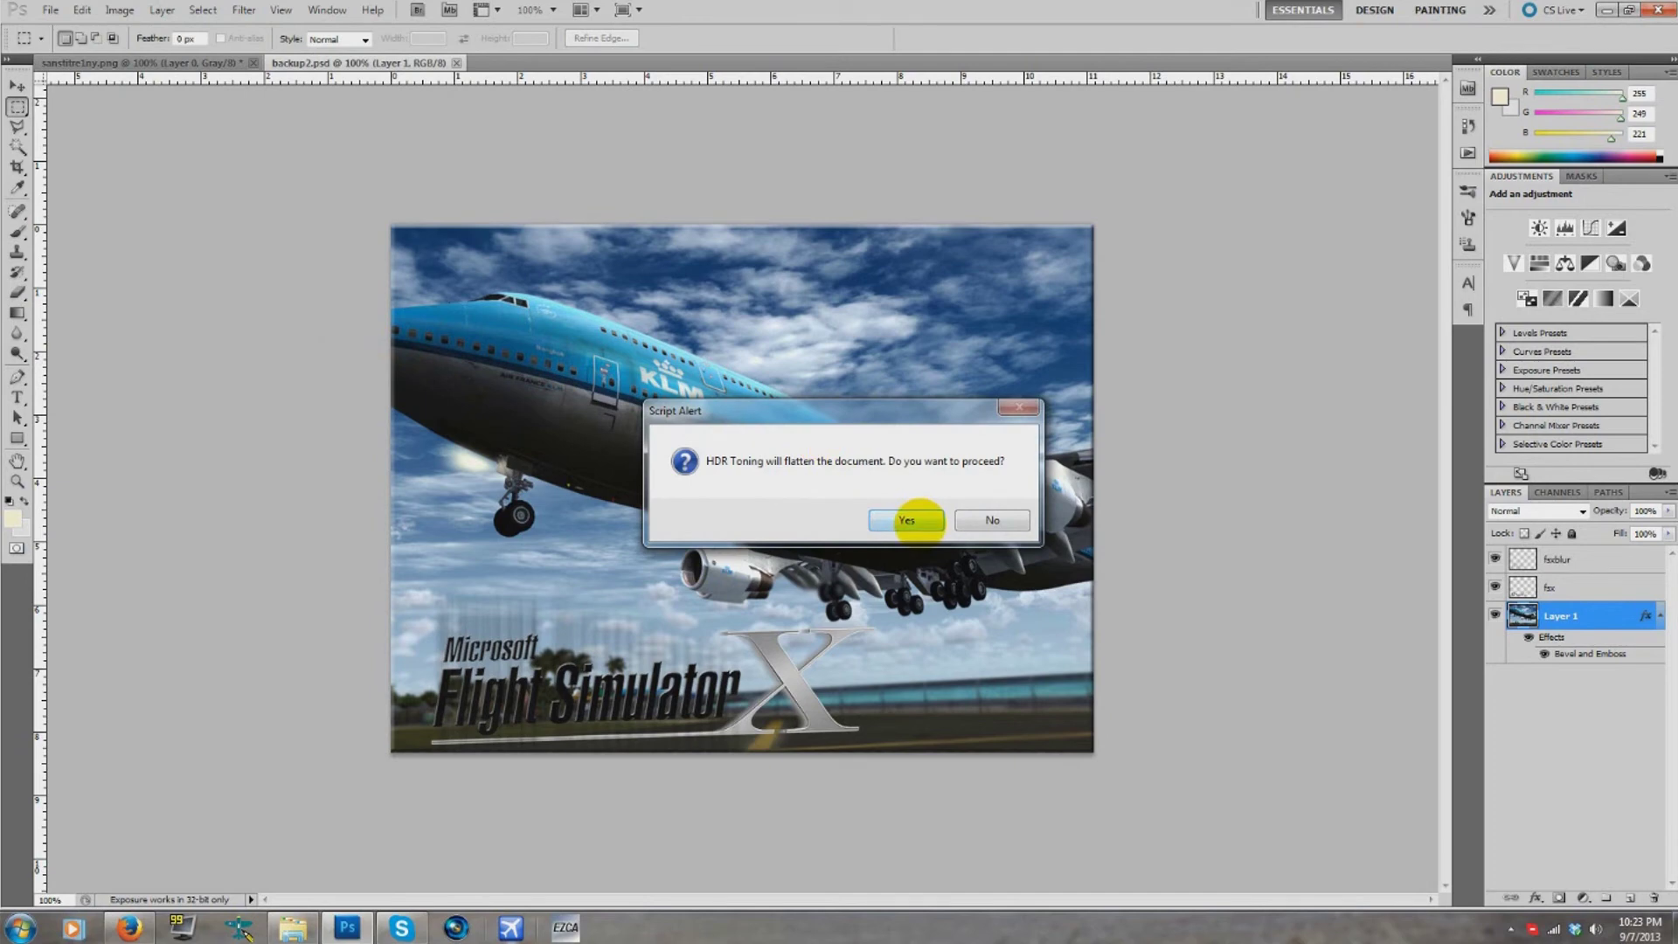
{"action": "left_click", "coordinate": [919, 520]}
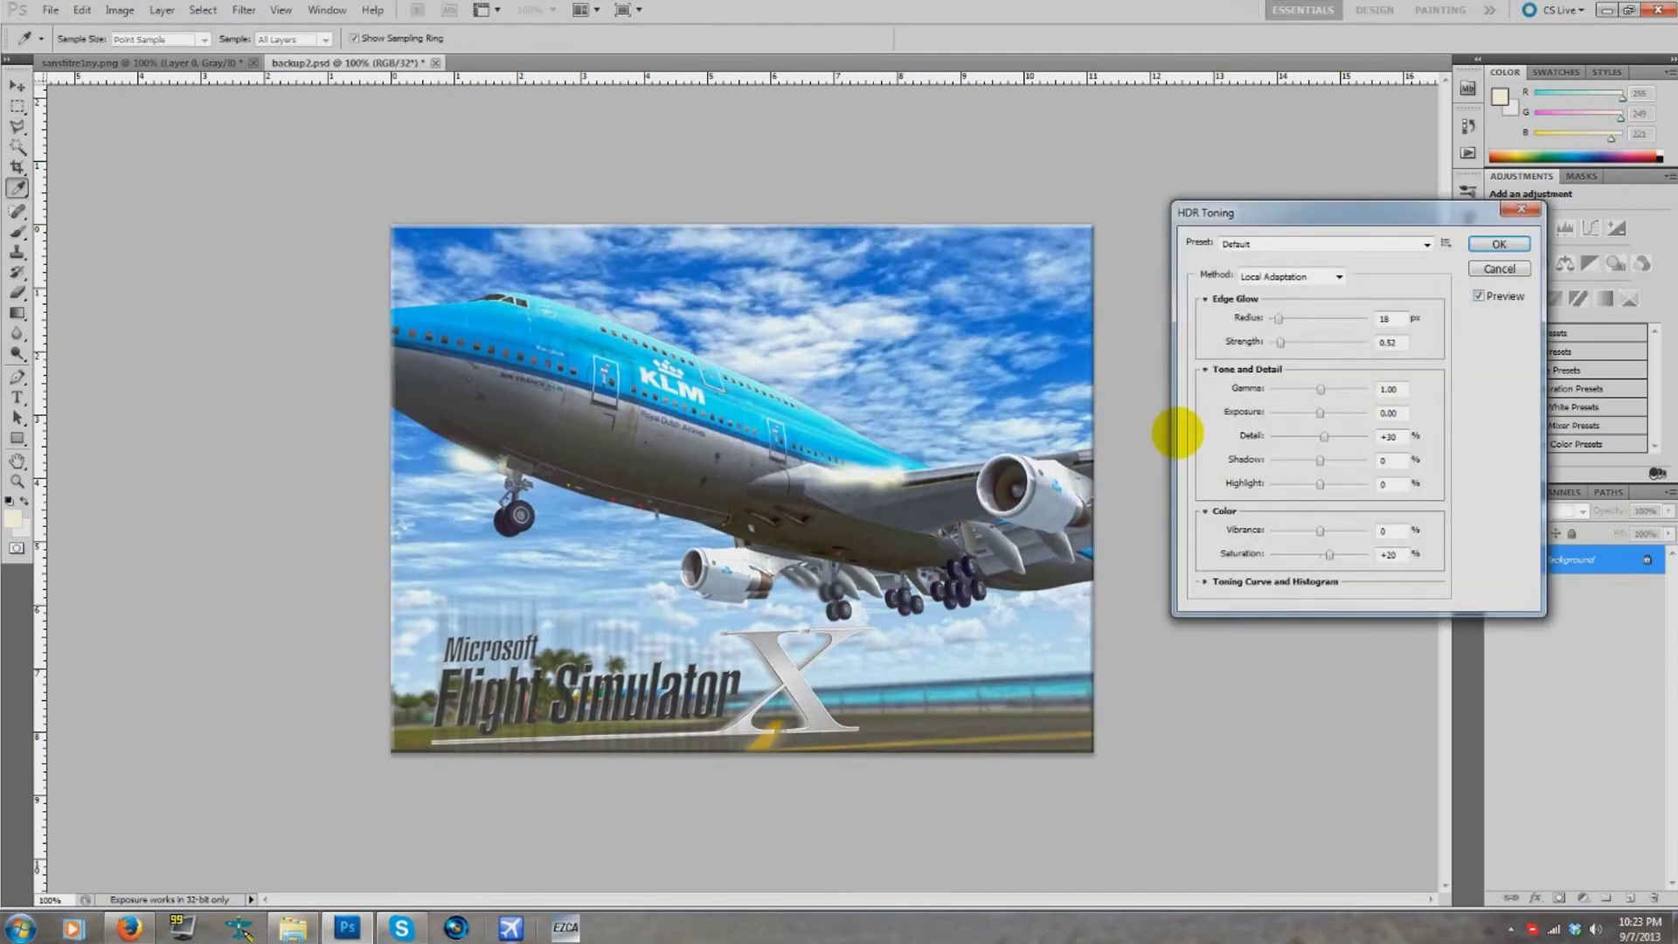
- Preview the HDR Toning presets from the monochromatic ones through Surrealistic on the image, finishing back on Default
{"action": "left_click", "coordinate": [1326, 245]}
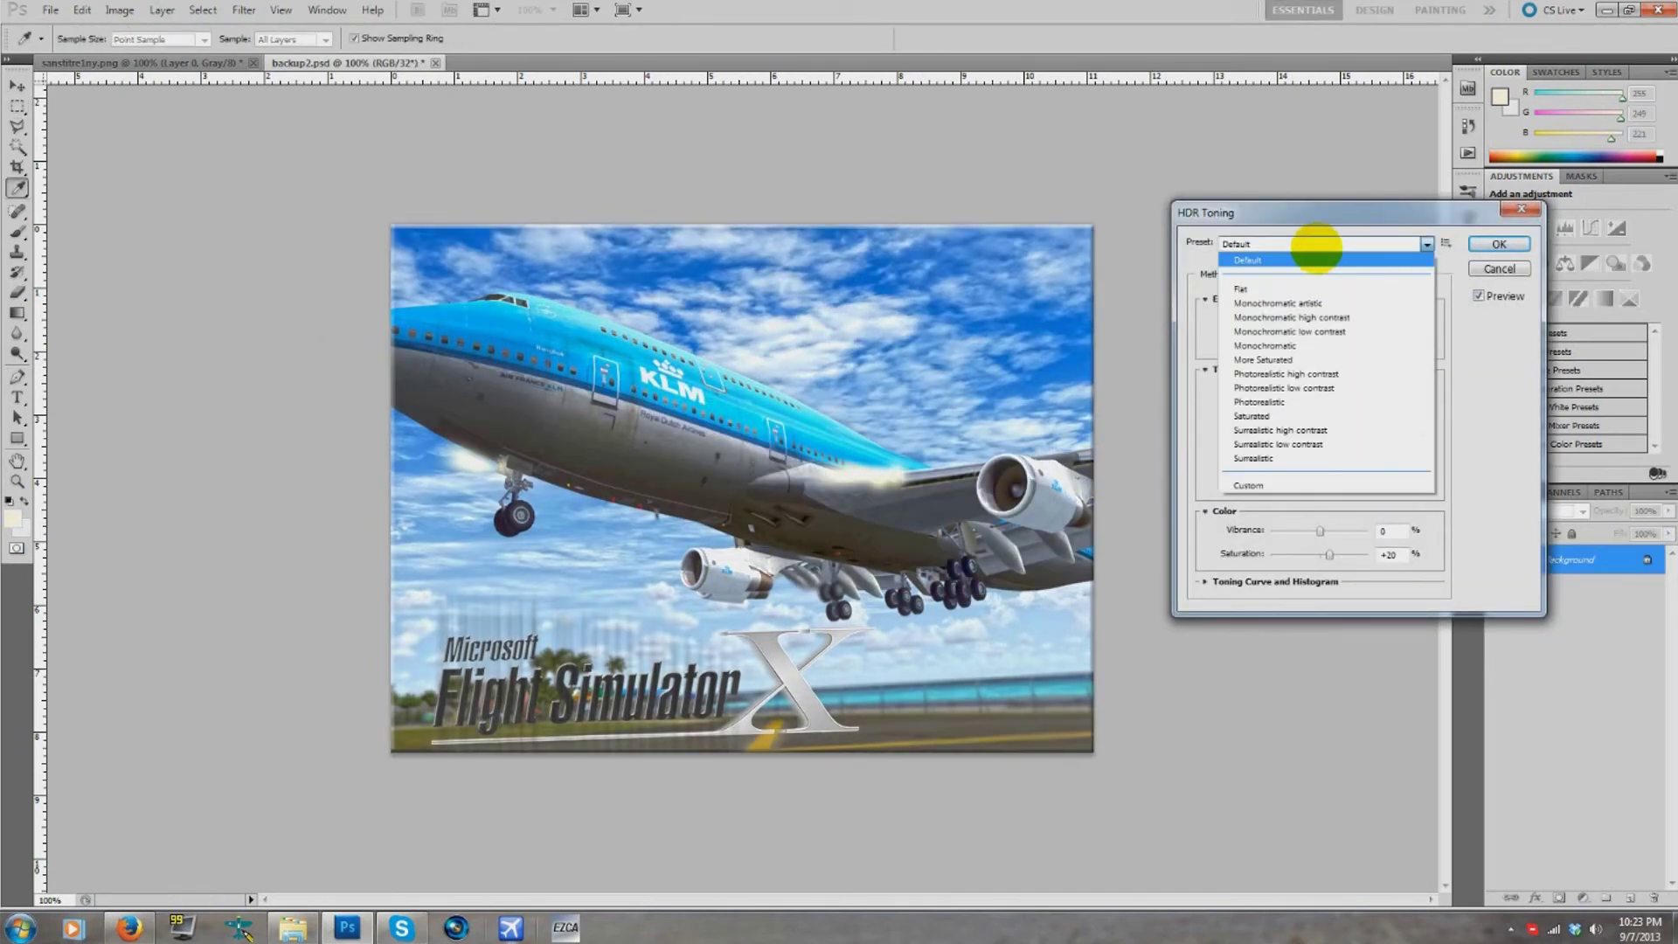
{"action": "left_click", "coordinate": [1276, 287]}
{"action": "scroll", "coordinate": [1263, 253], "scroll_direction": "down", "scroll_amount": 2}
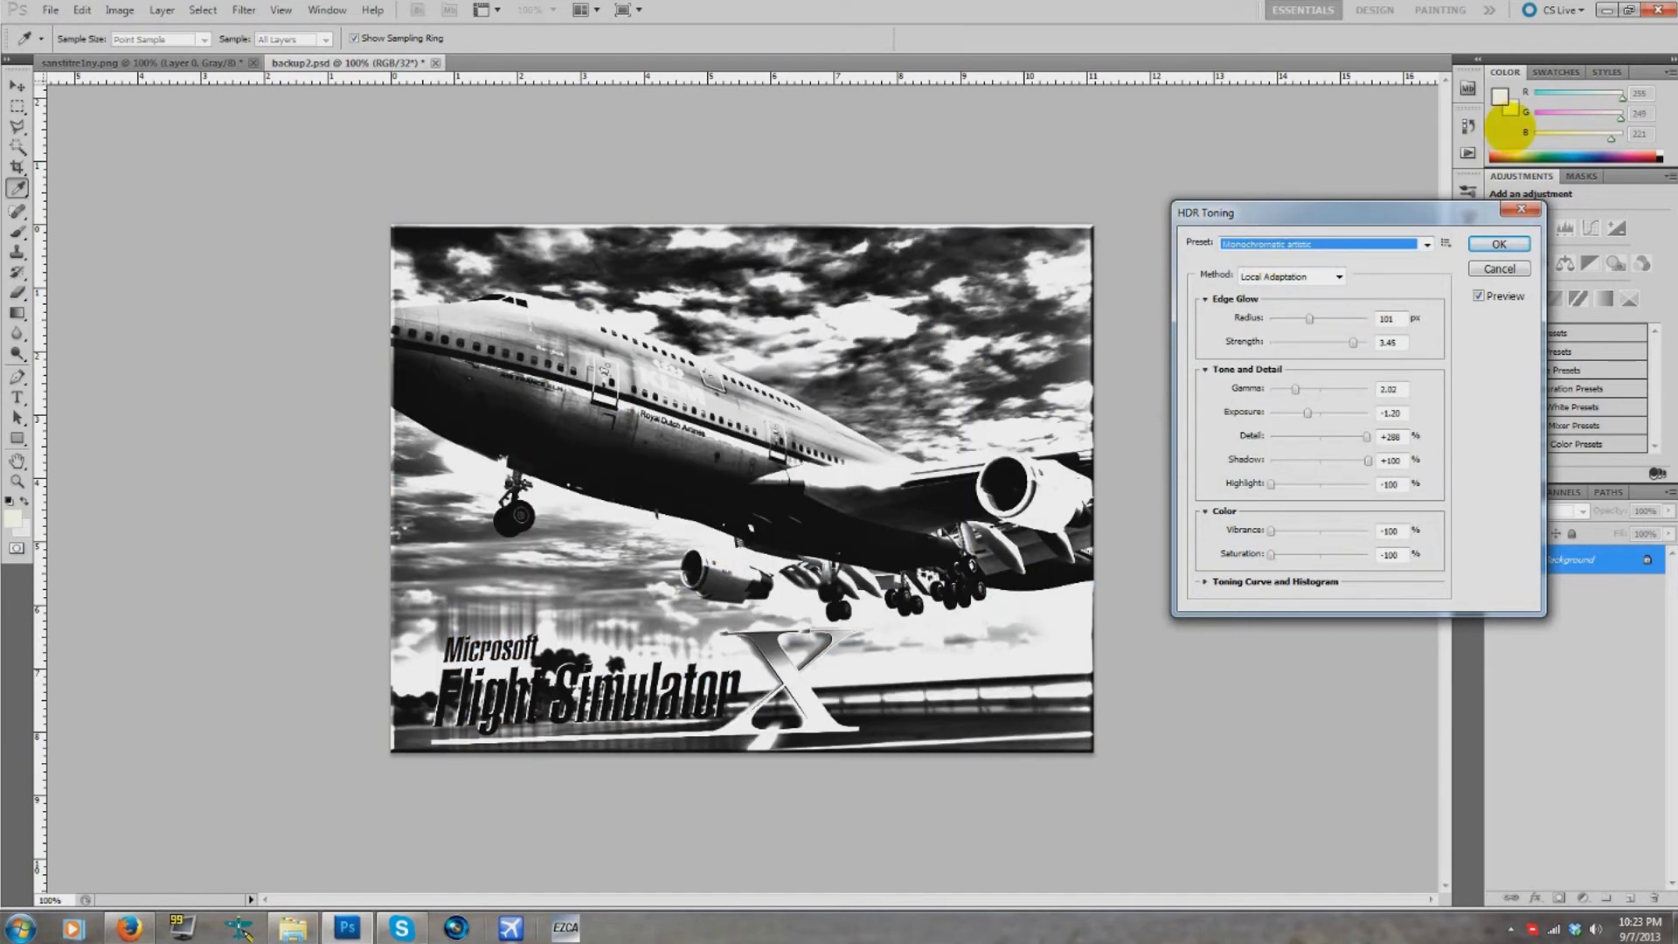
{"action": "scroll", "coordinate": [1328, 252], "scroll_direction": "down", "scroll_amount": 1}
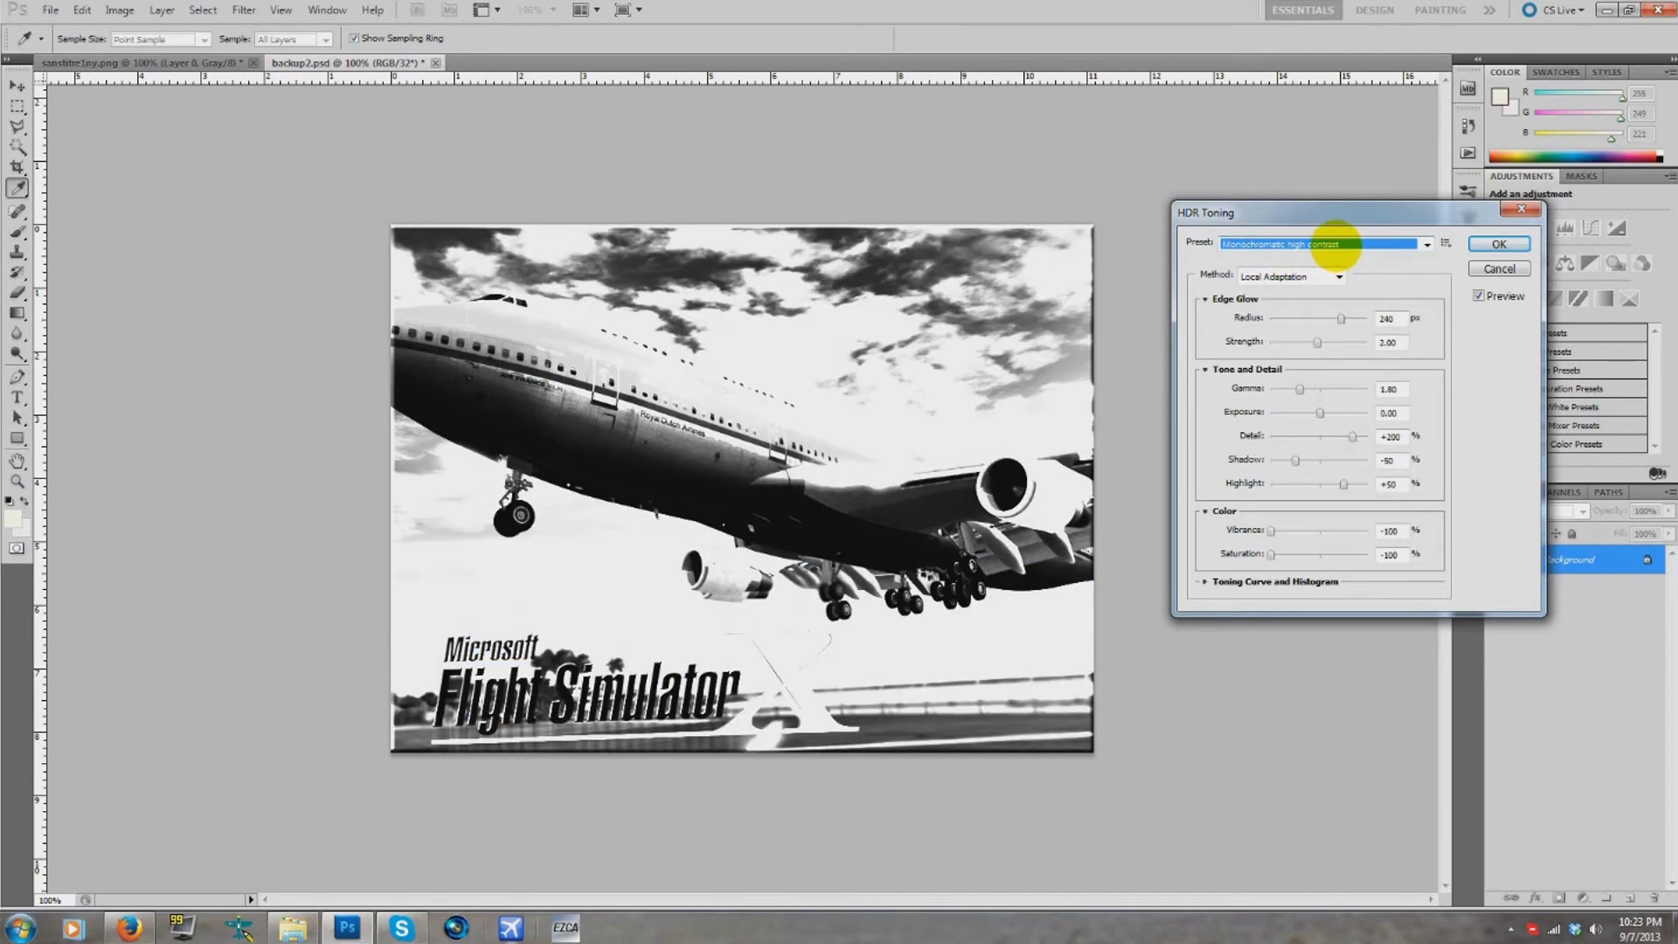
{"action": "scroll", "coordinate": [1336, 249], "scroll_direction": "down", "scroll_amount": 1}
{"action": "scroll", "coordinate": [1335, 245], "scroll_direction": "down", "scroll_amount": 1}
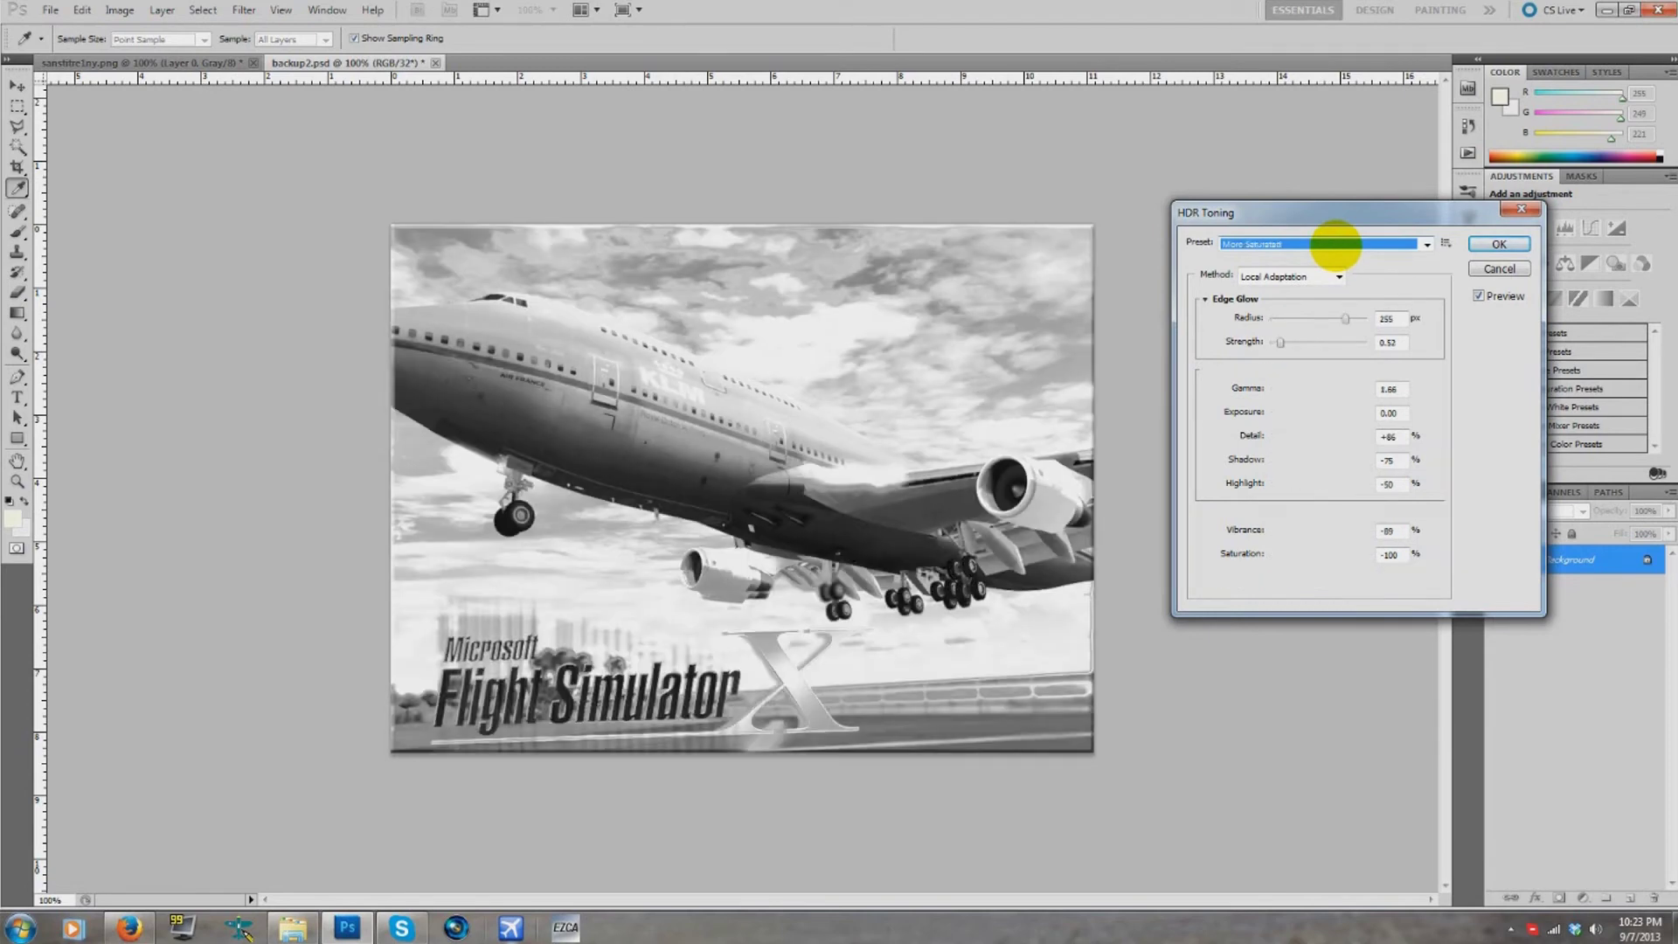
{"action": "scroll", "coordinate": [1336, 246], "scroll_direction": "down", "scroll_amount": 3}
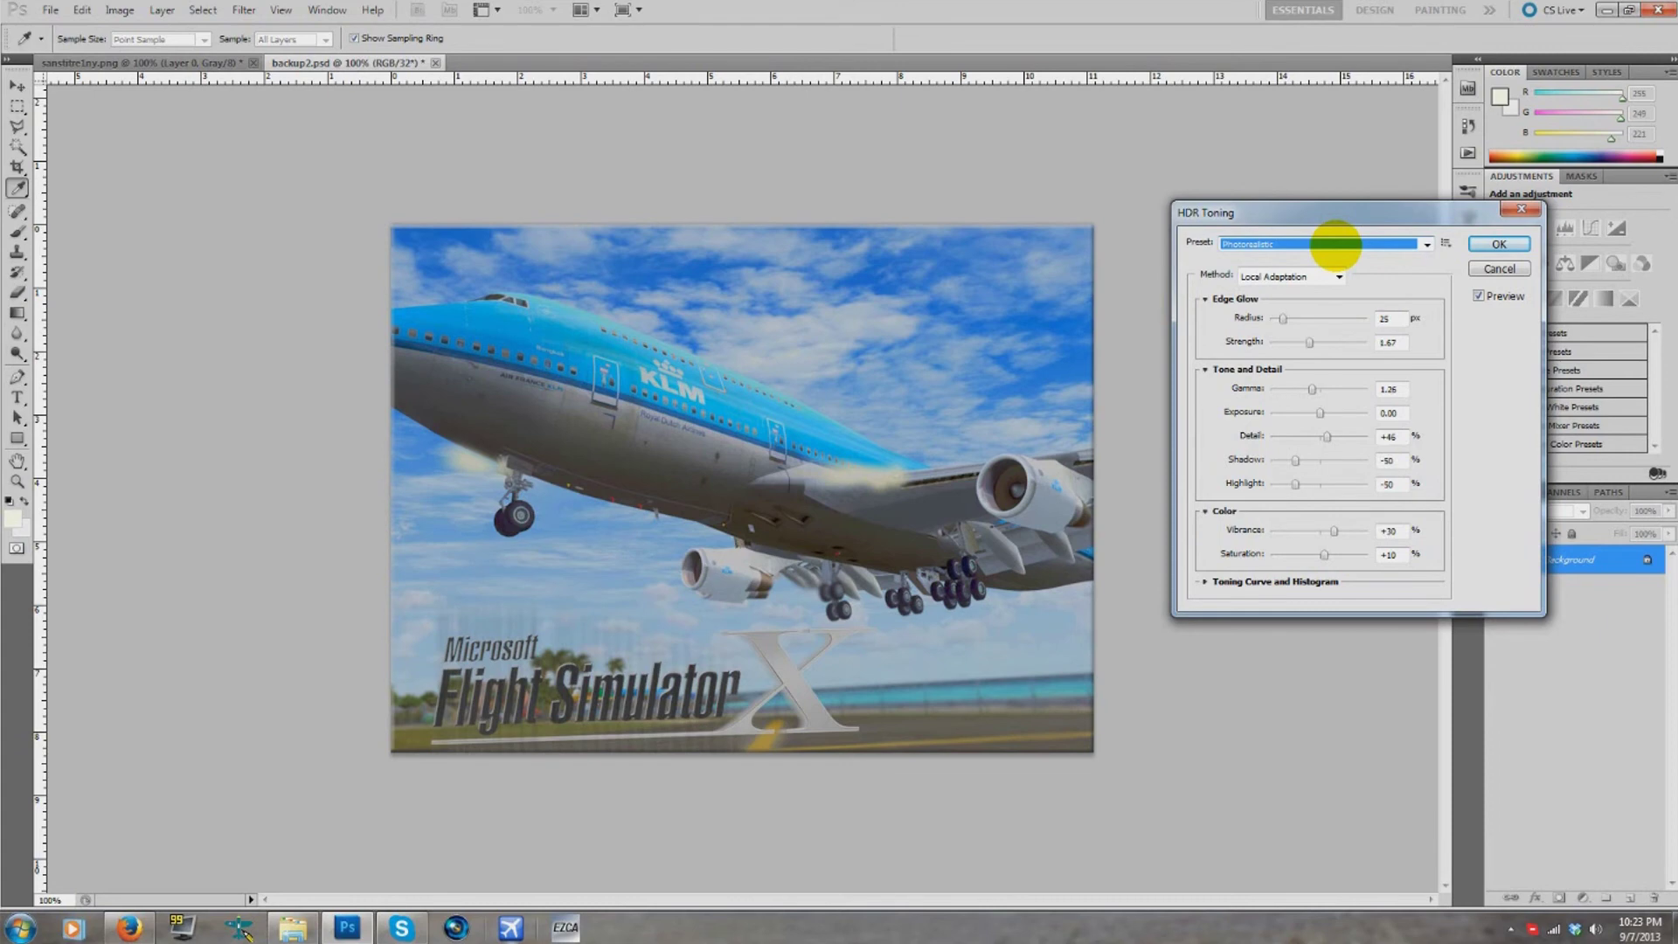
{"action": "scroll", "coordinate": [1336, 246], "scroll_direction": "down", "scroll_amount": 4}
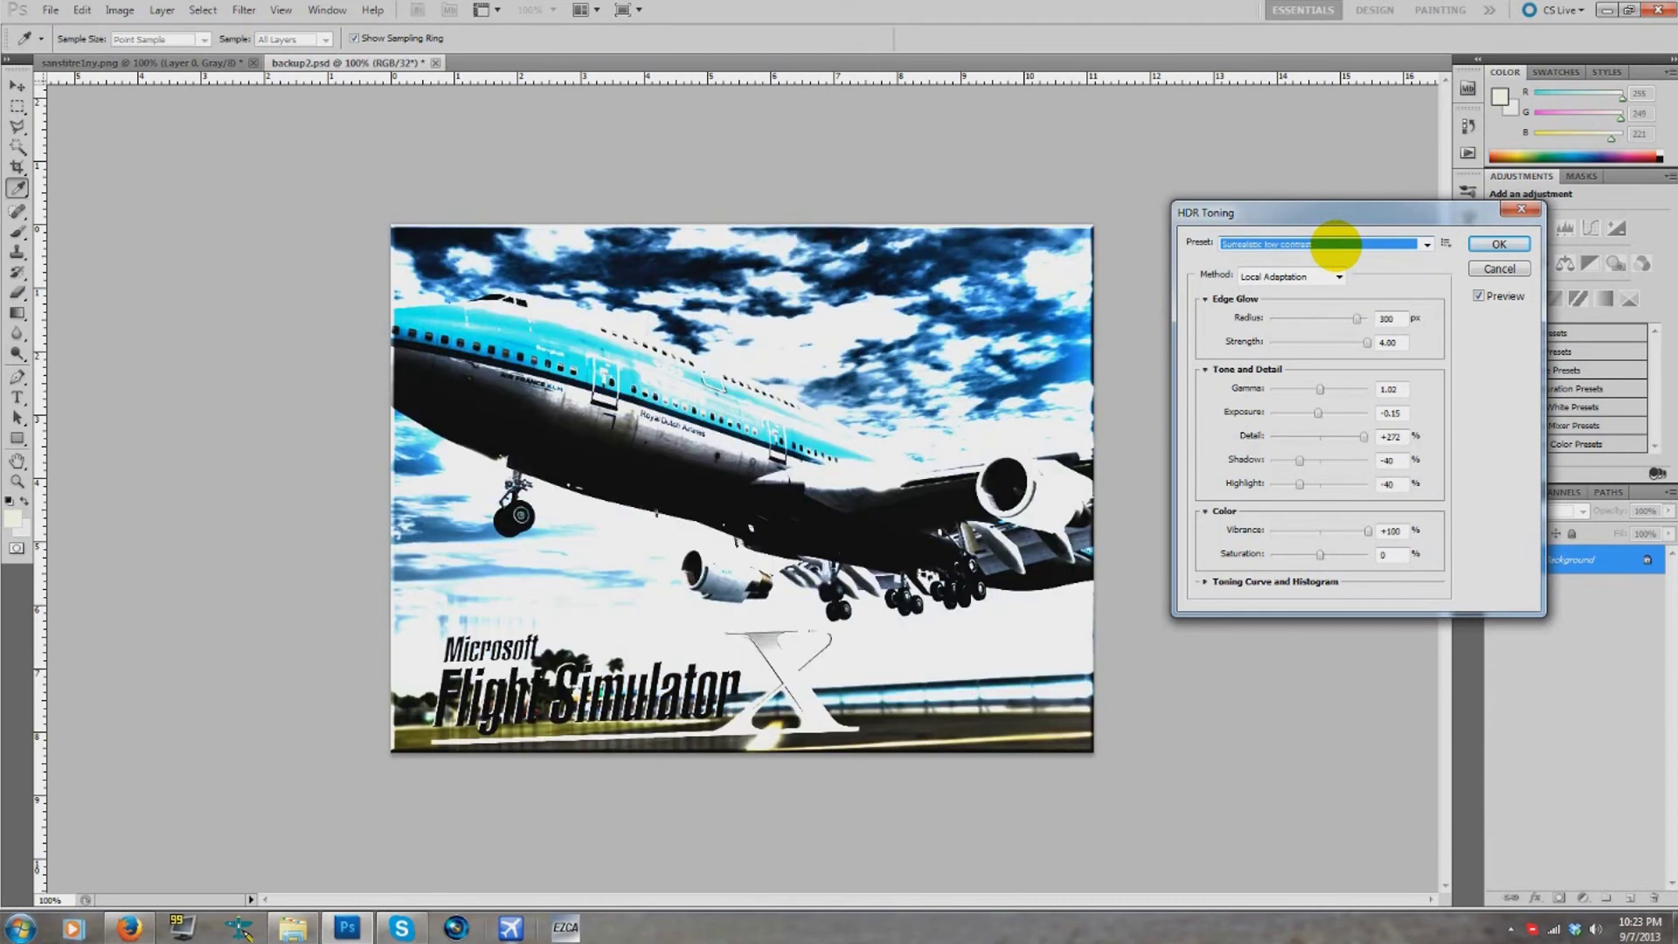
{"action": "scroll", "coordinate": [1336, 245], "scroll_direction": "up", "scroll_amount": 2}
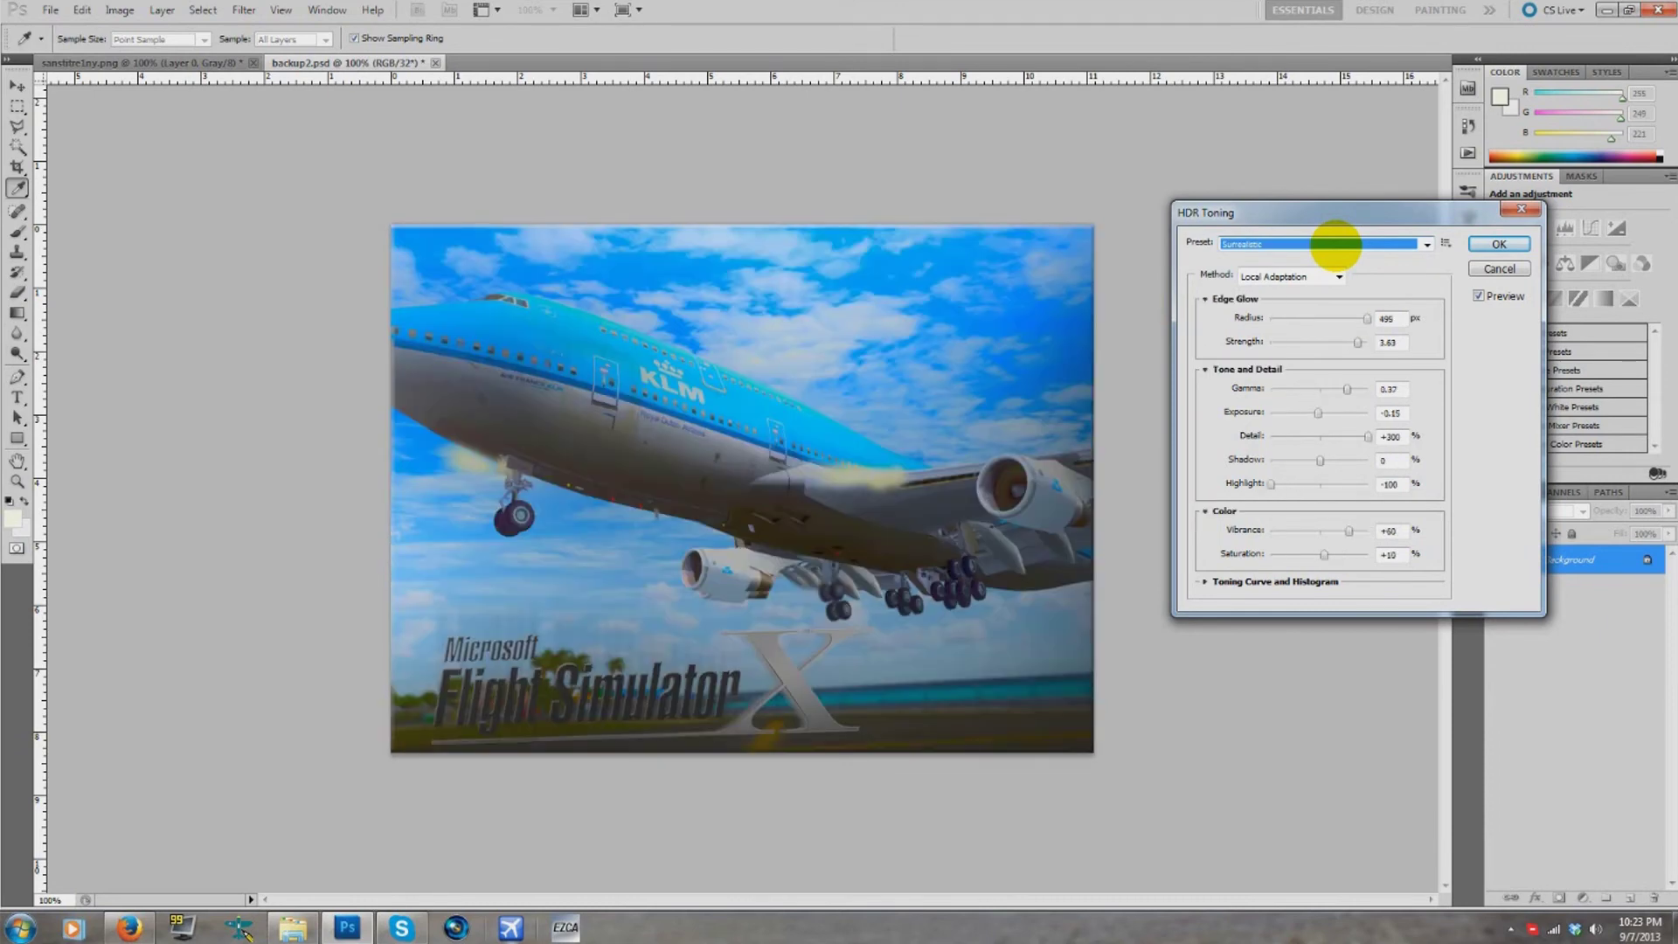
{"action": "scroll", "coordinate": [1336, 245], "scroll_direction": "down", "scroll_amount": 2}
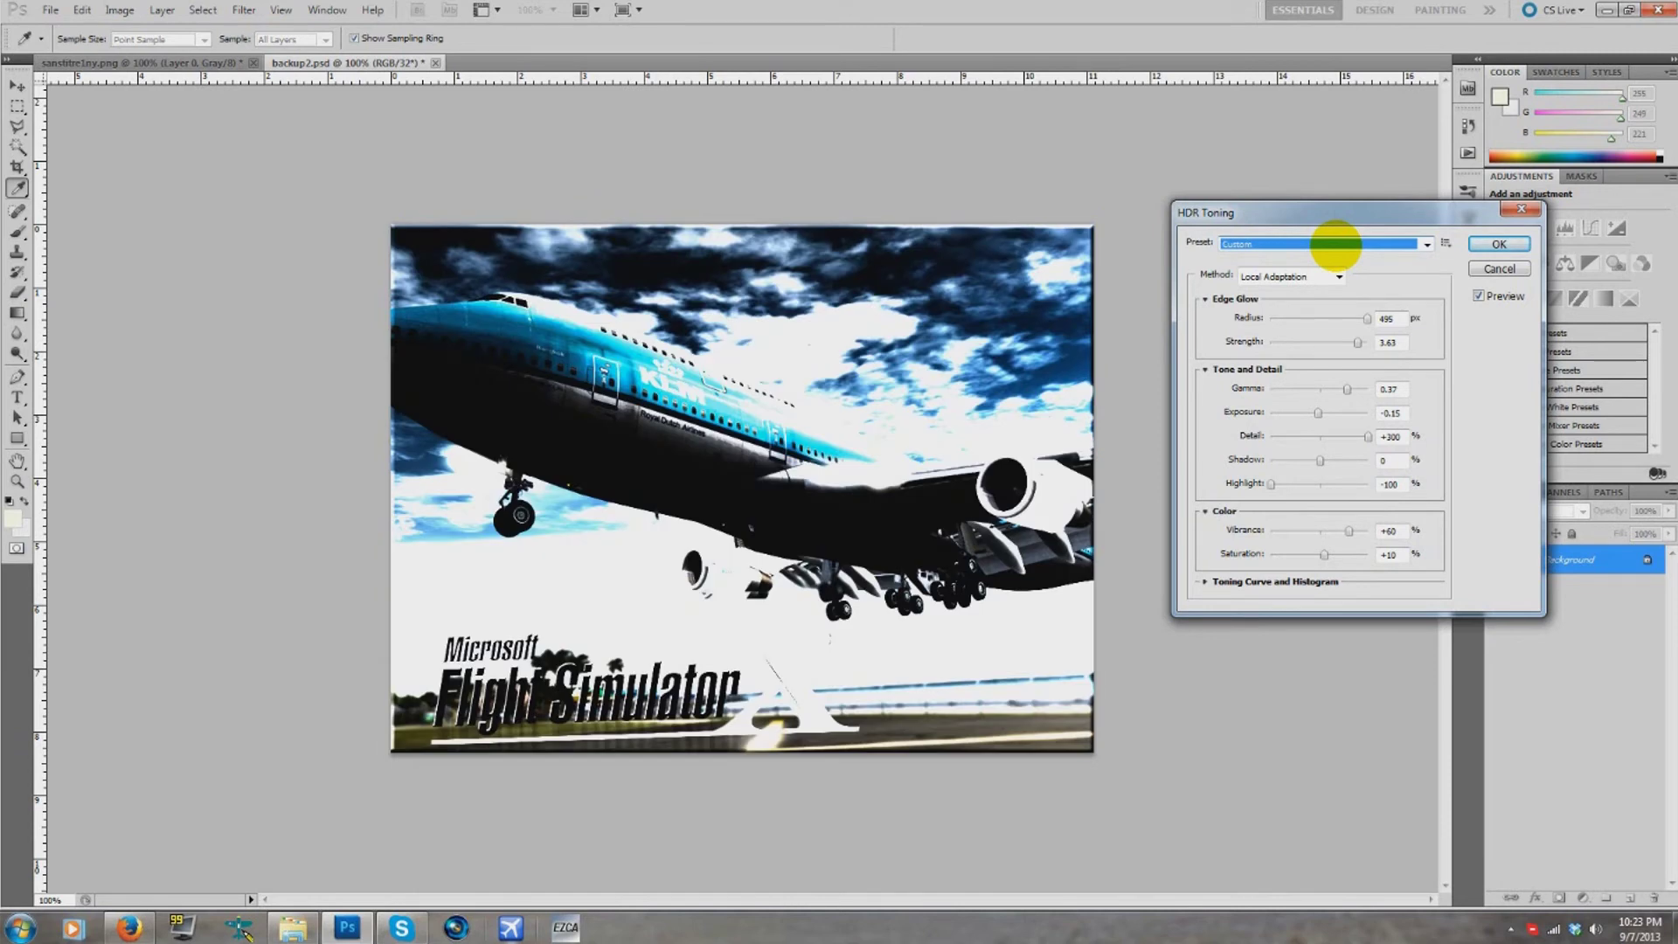
{"action": "left_click", "coordinate": [1427, 245]}
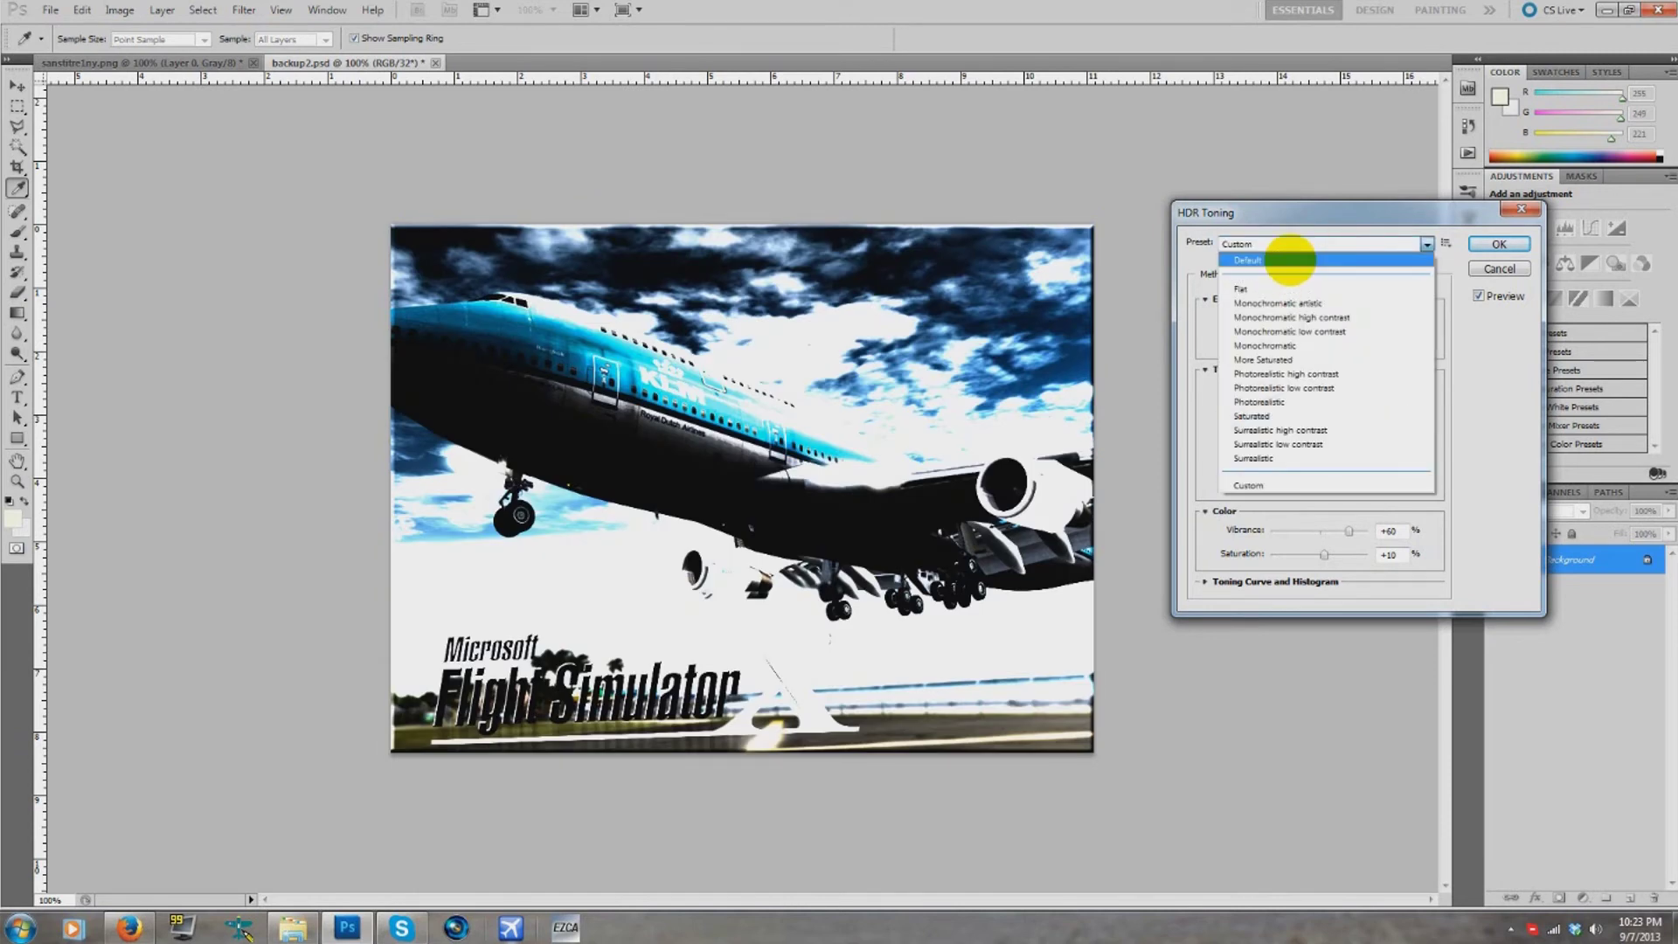
{"action": "left_click", "coordinate": [1289, 260]}
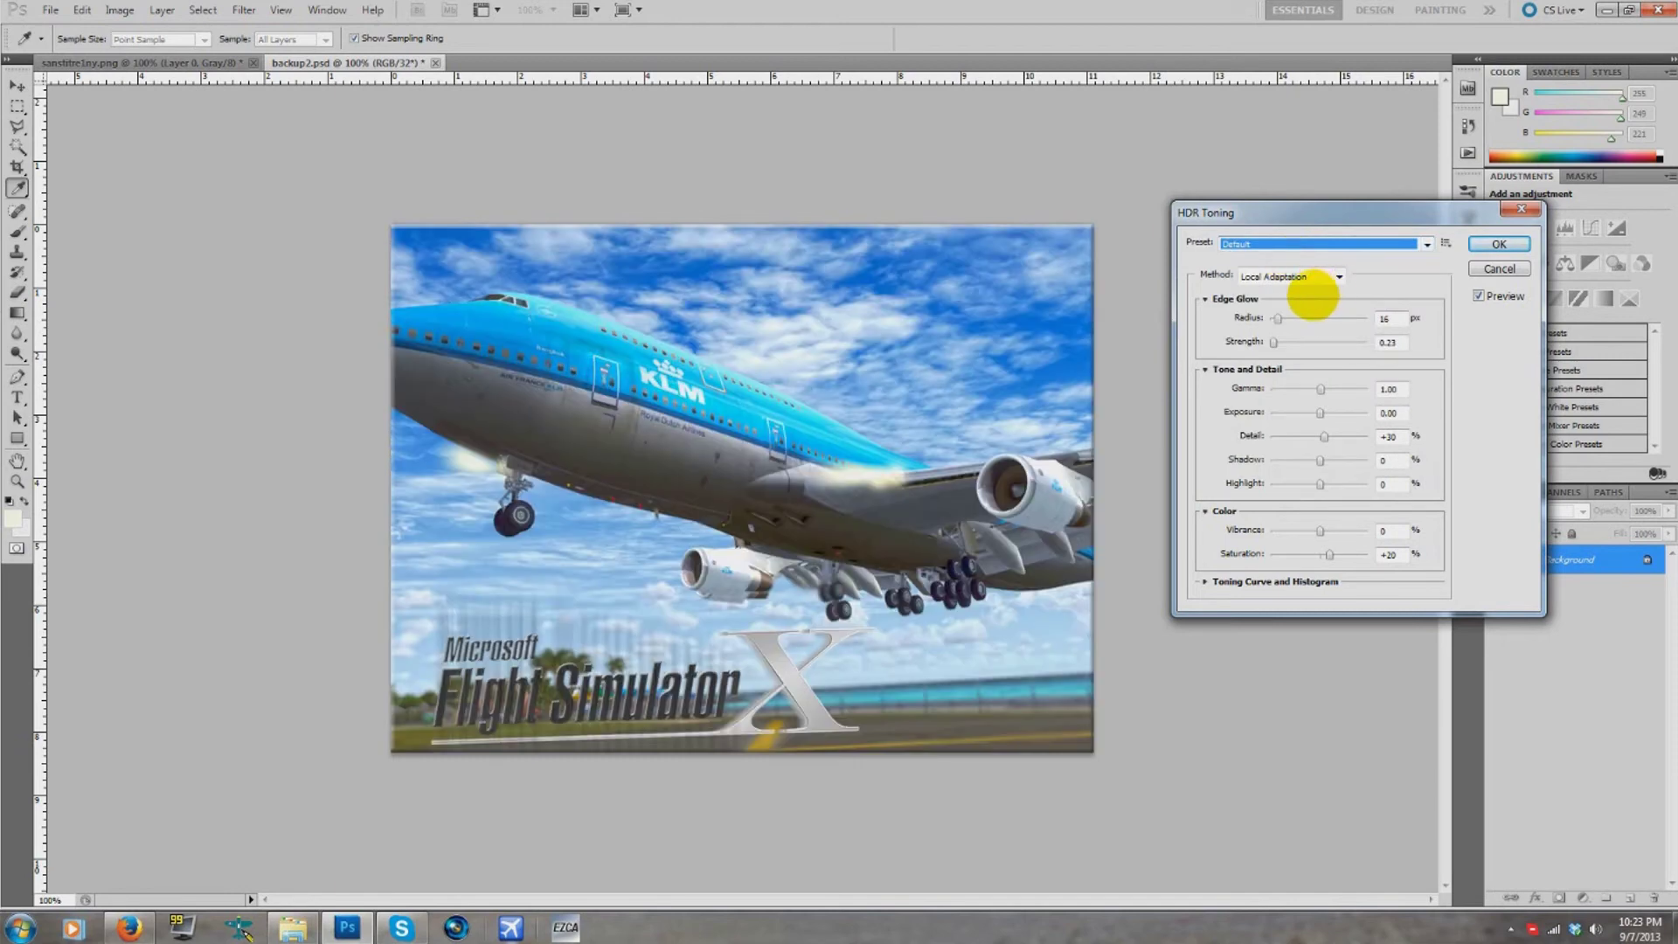
- Try the Exposure and Gamma method and the Surrealistic presets in HDR Toning
{"action": "left_click", "coordinate": [1292, 276]}
{"action": "left_click", "coordinate": [1294, 297]}
{"action": "left_click", "coordinate": [1301, 246]}
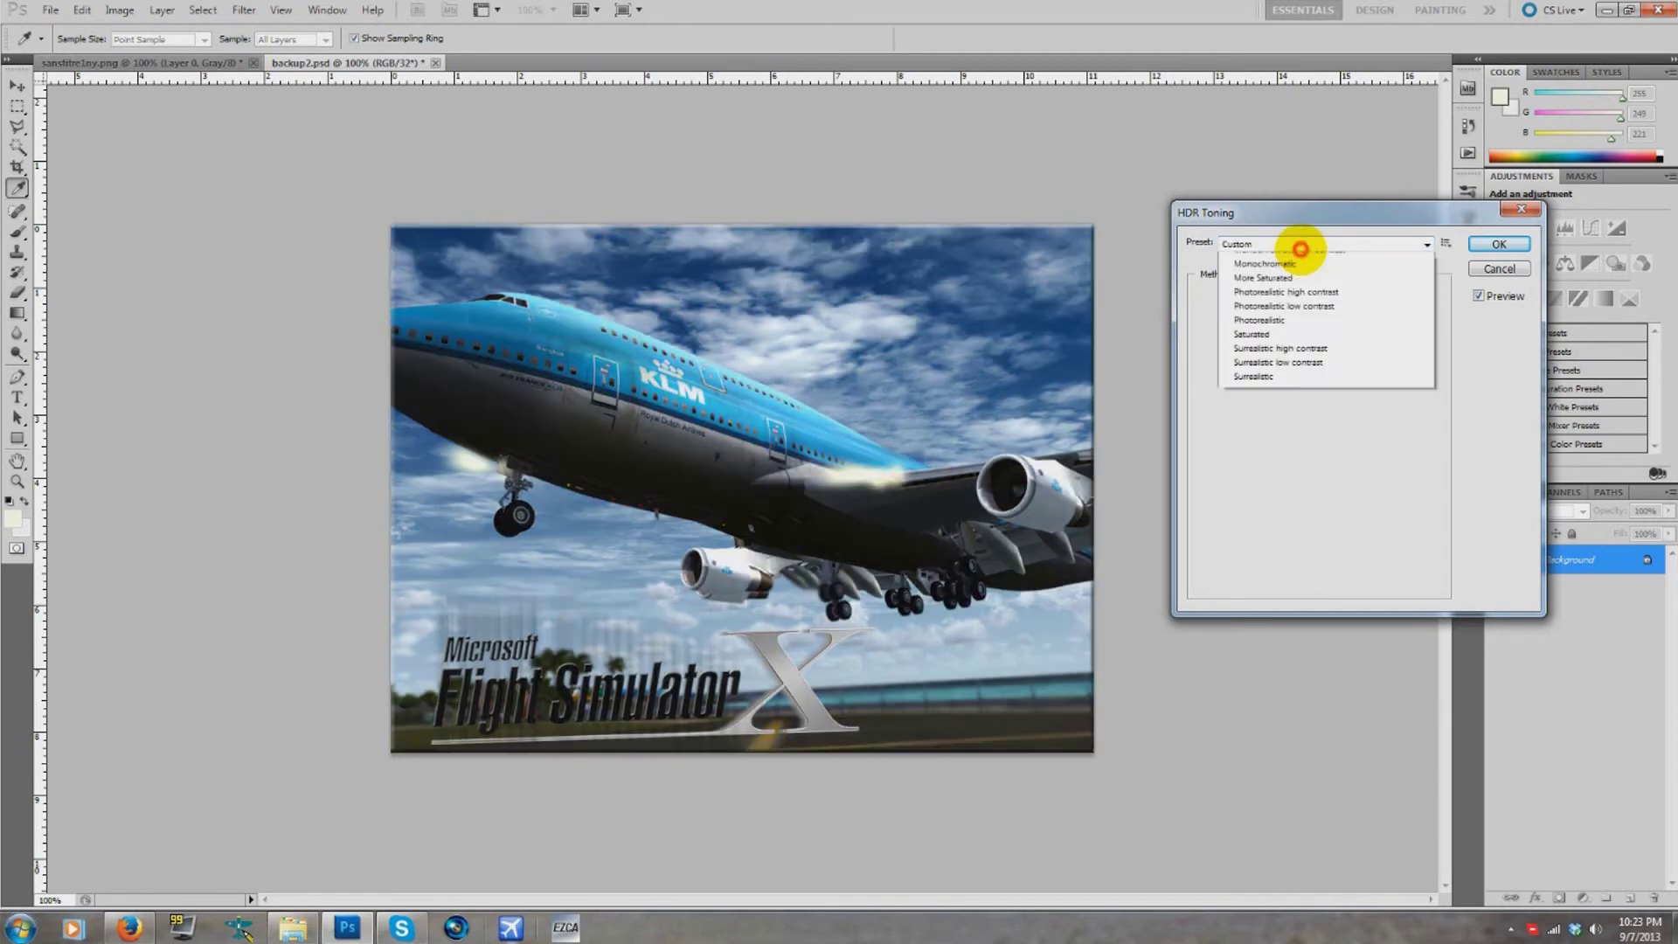
{"action": "left_click", "coordinate": [1300, 249]}
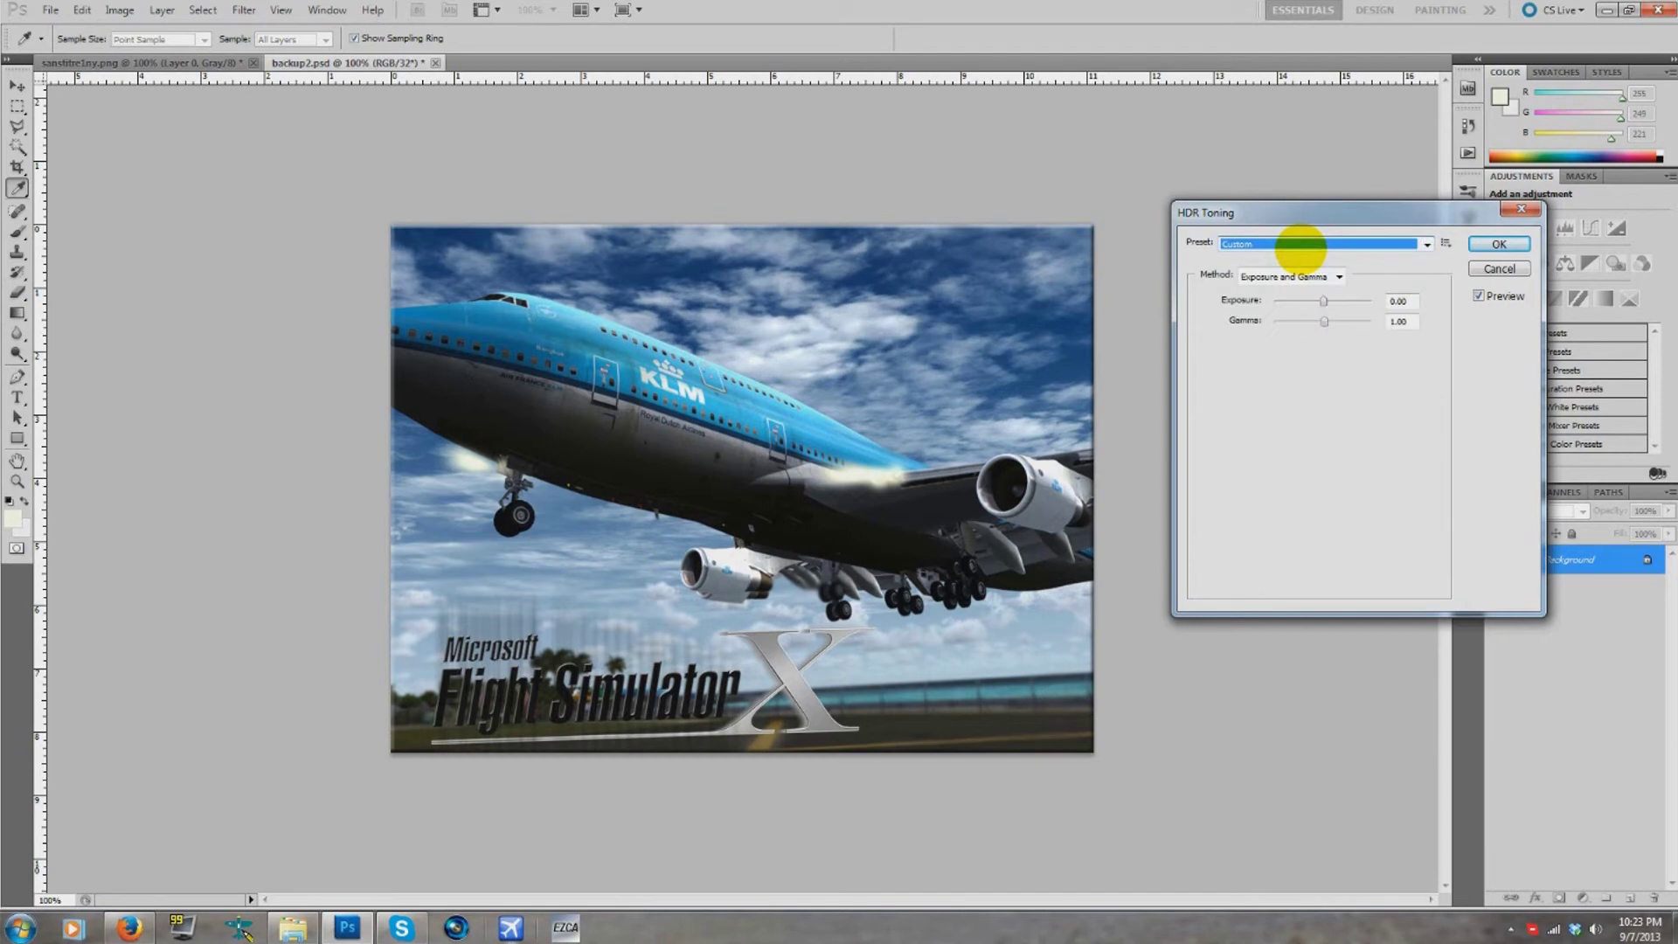
{"action": "scroll", "coordinate": [1335, 299], "scroll_direction": "up", "scroll_amount": 3}
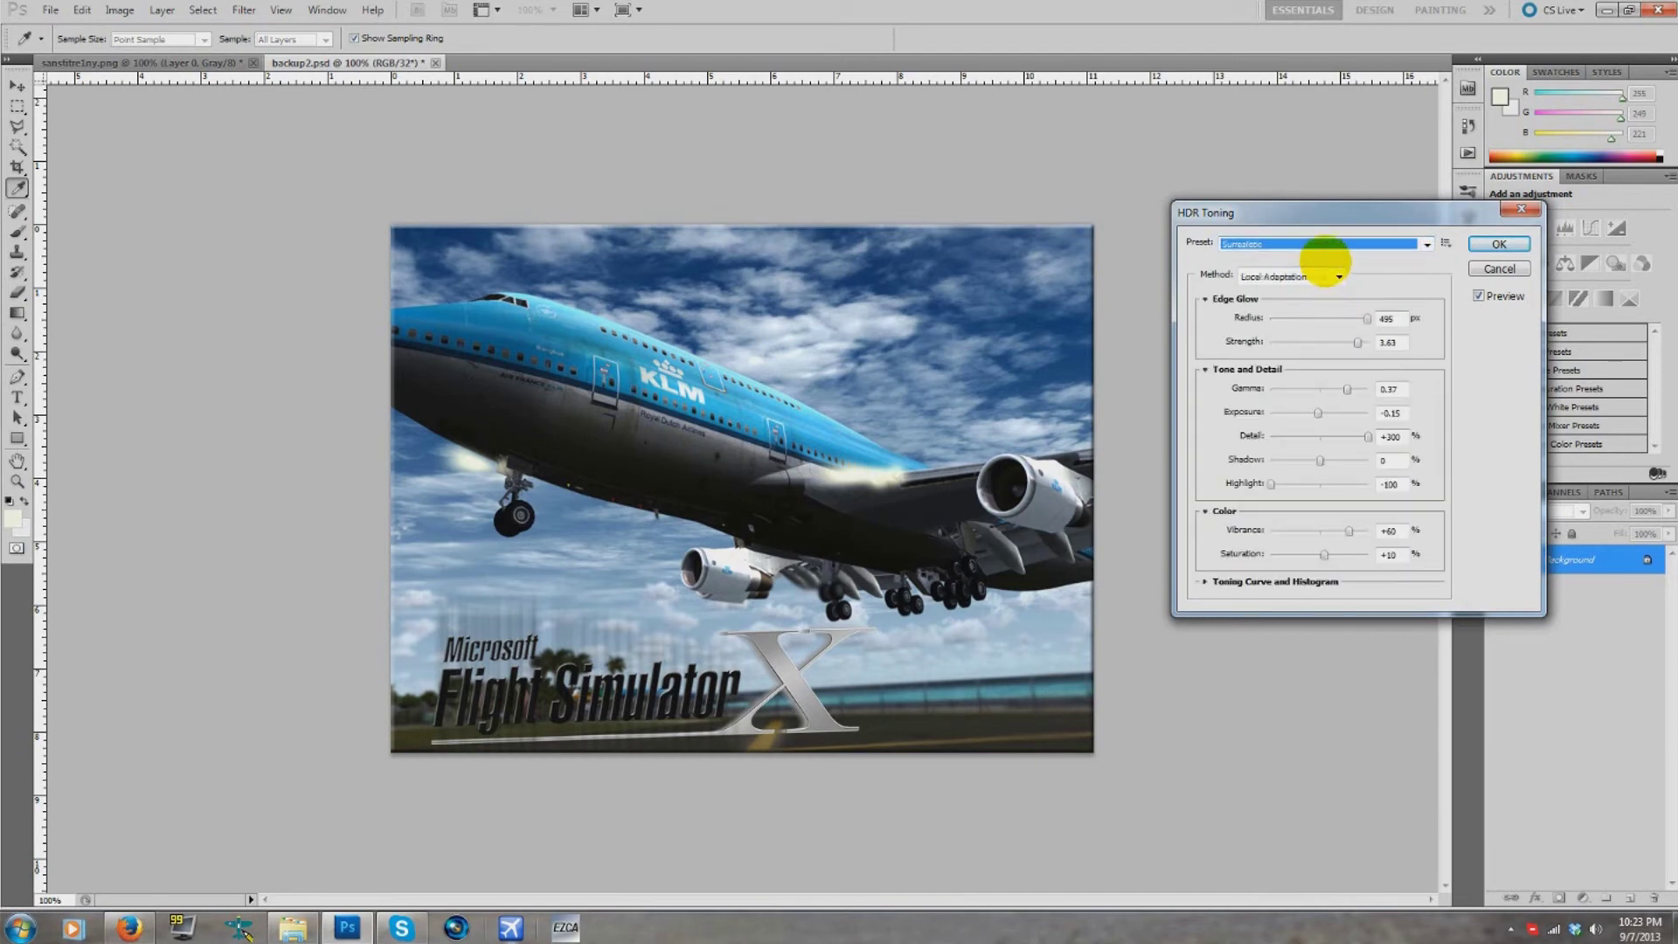
{"action": "scroll", "coordinate": [1324, 251], "scroll_direction": "down", "scroll_amount": 2}
{"action": "left_click", "coordinate": [1311, 261]}
{"action": "left_click", "coordinate": [1311, 276]}
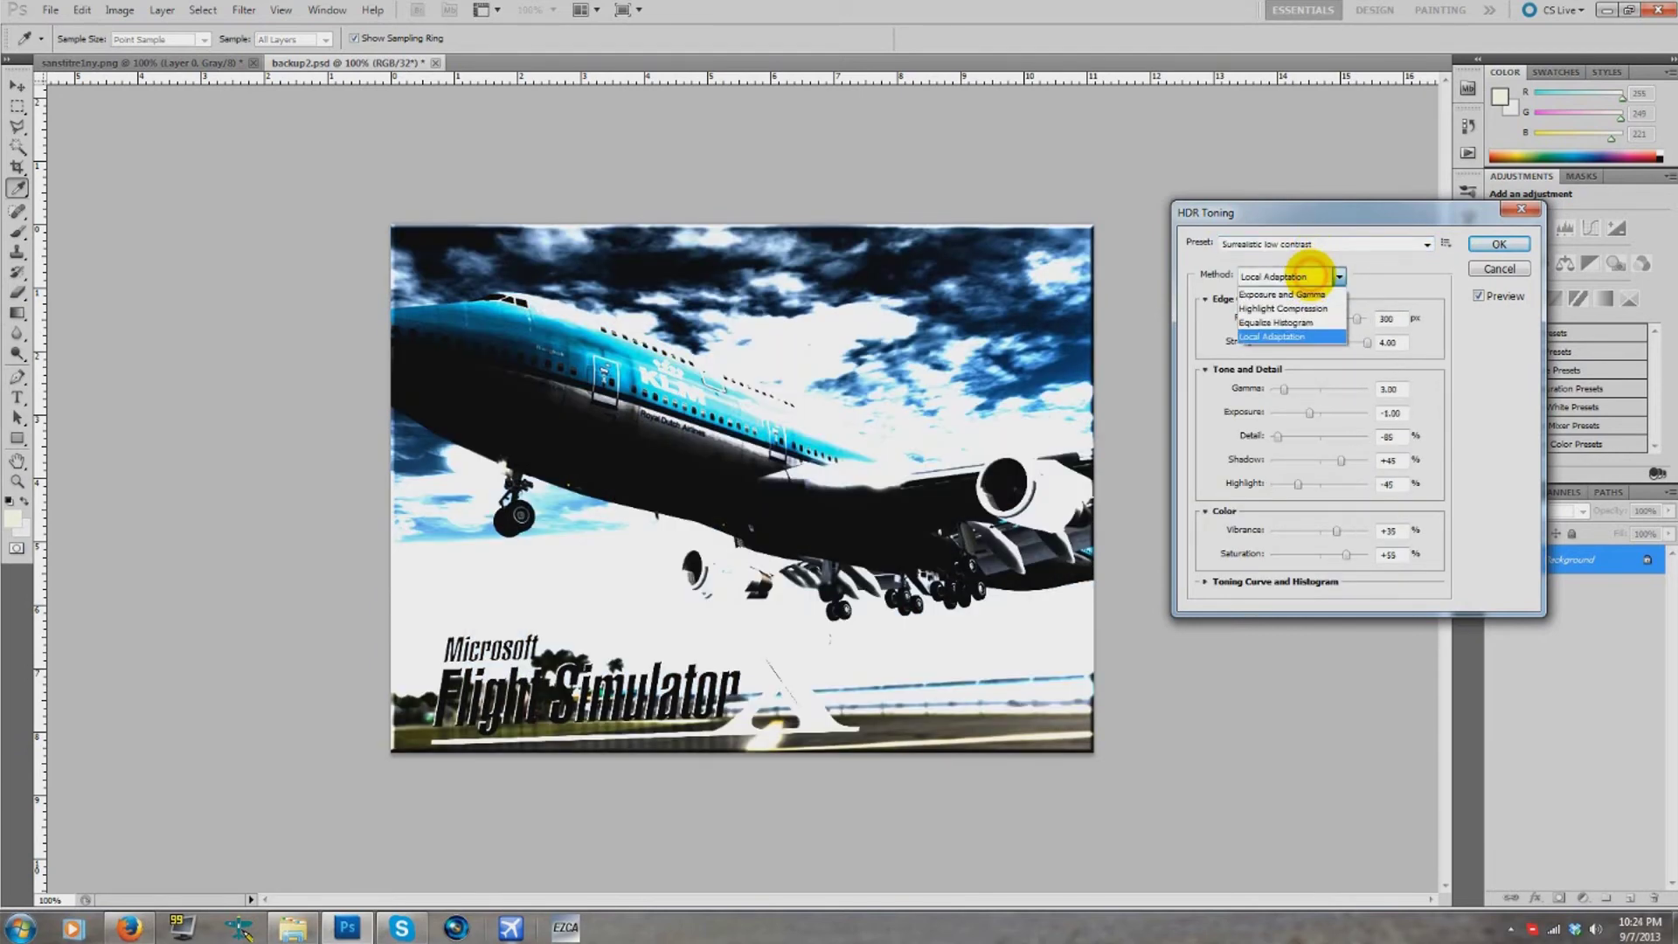
{"action": "left_click", "coordinate": [1285, 284]}
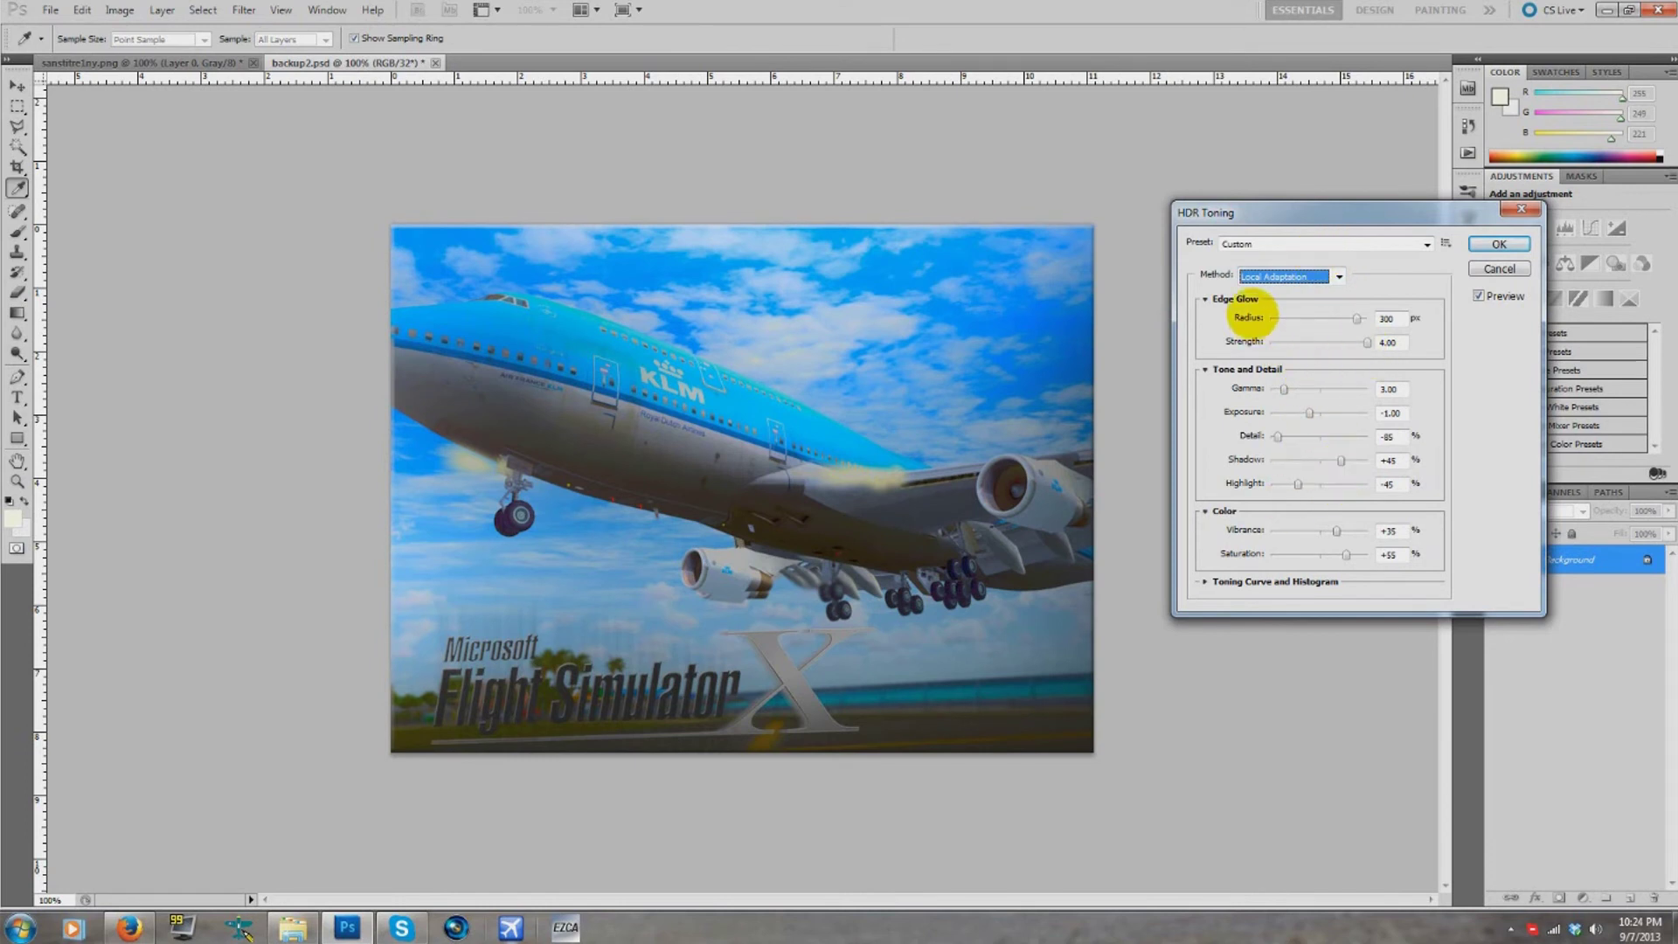
- Load the Default HDR Toning preset, and set vibrance to +26% and saturation to -41%
{"action": "left_click", "coordinate": [1285, 244]}
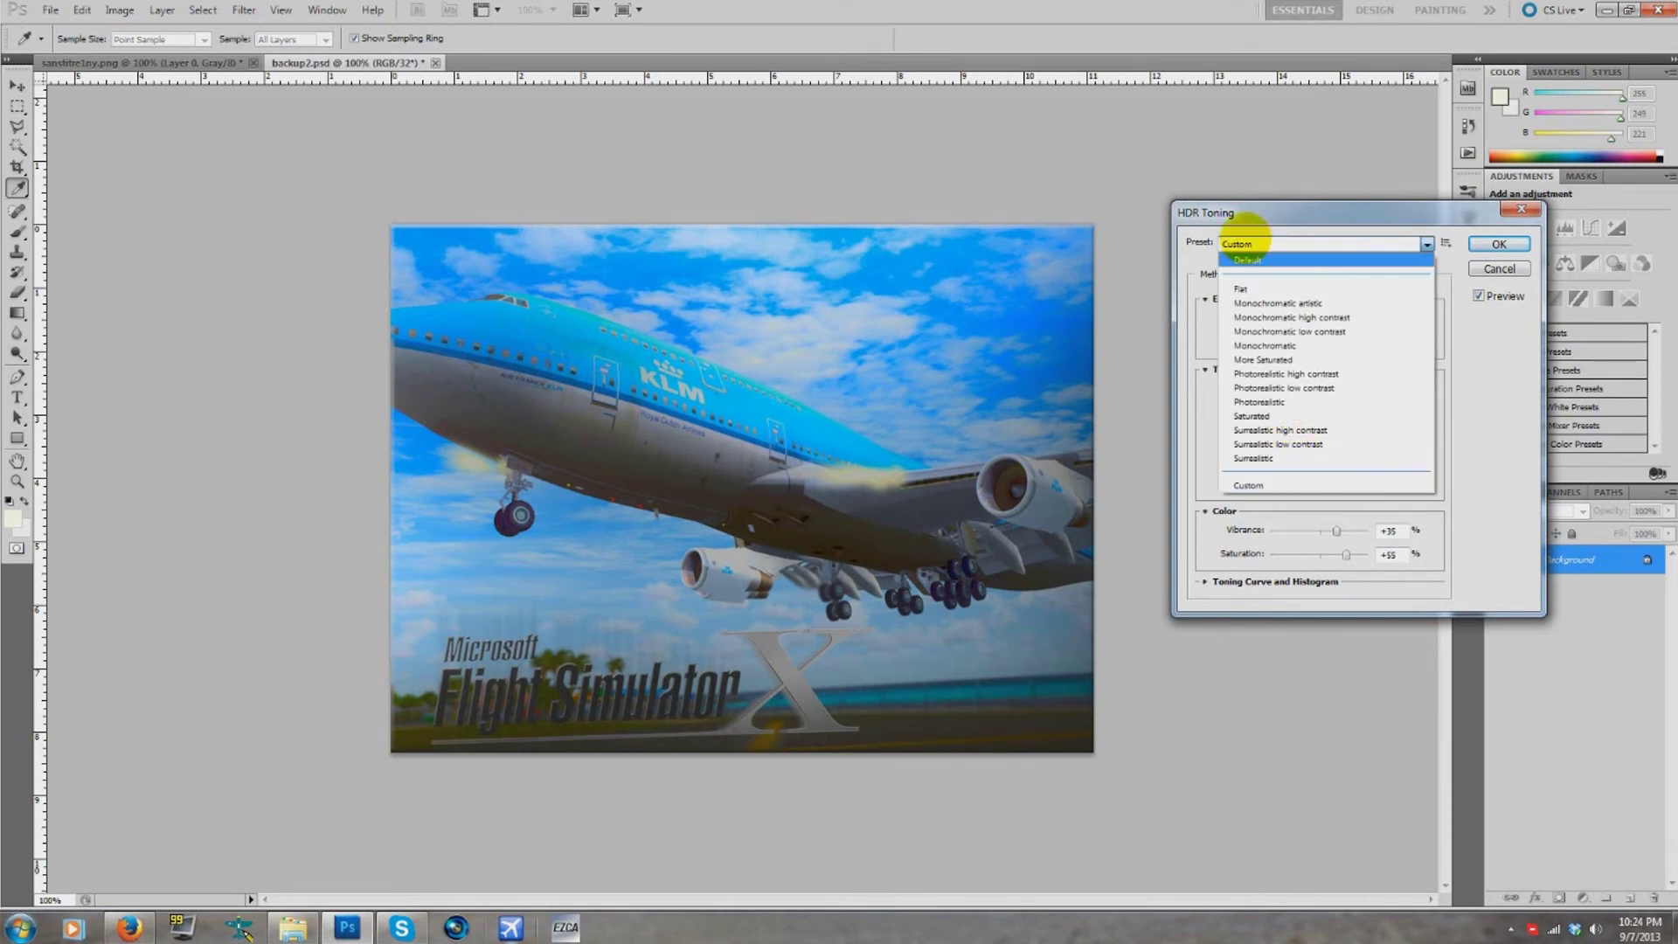
{"action": "left_click", "coordinate": [1247, 260]}
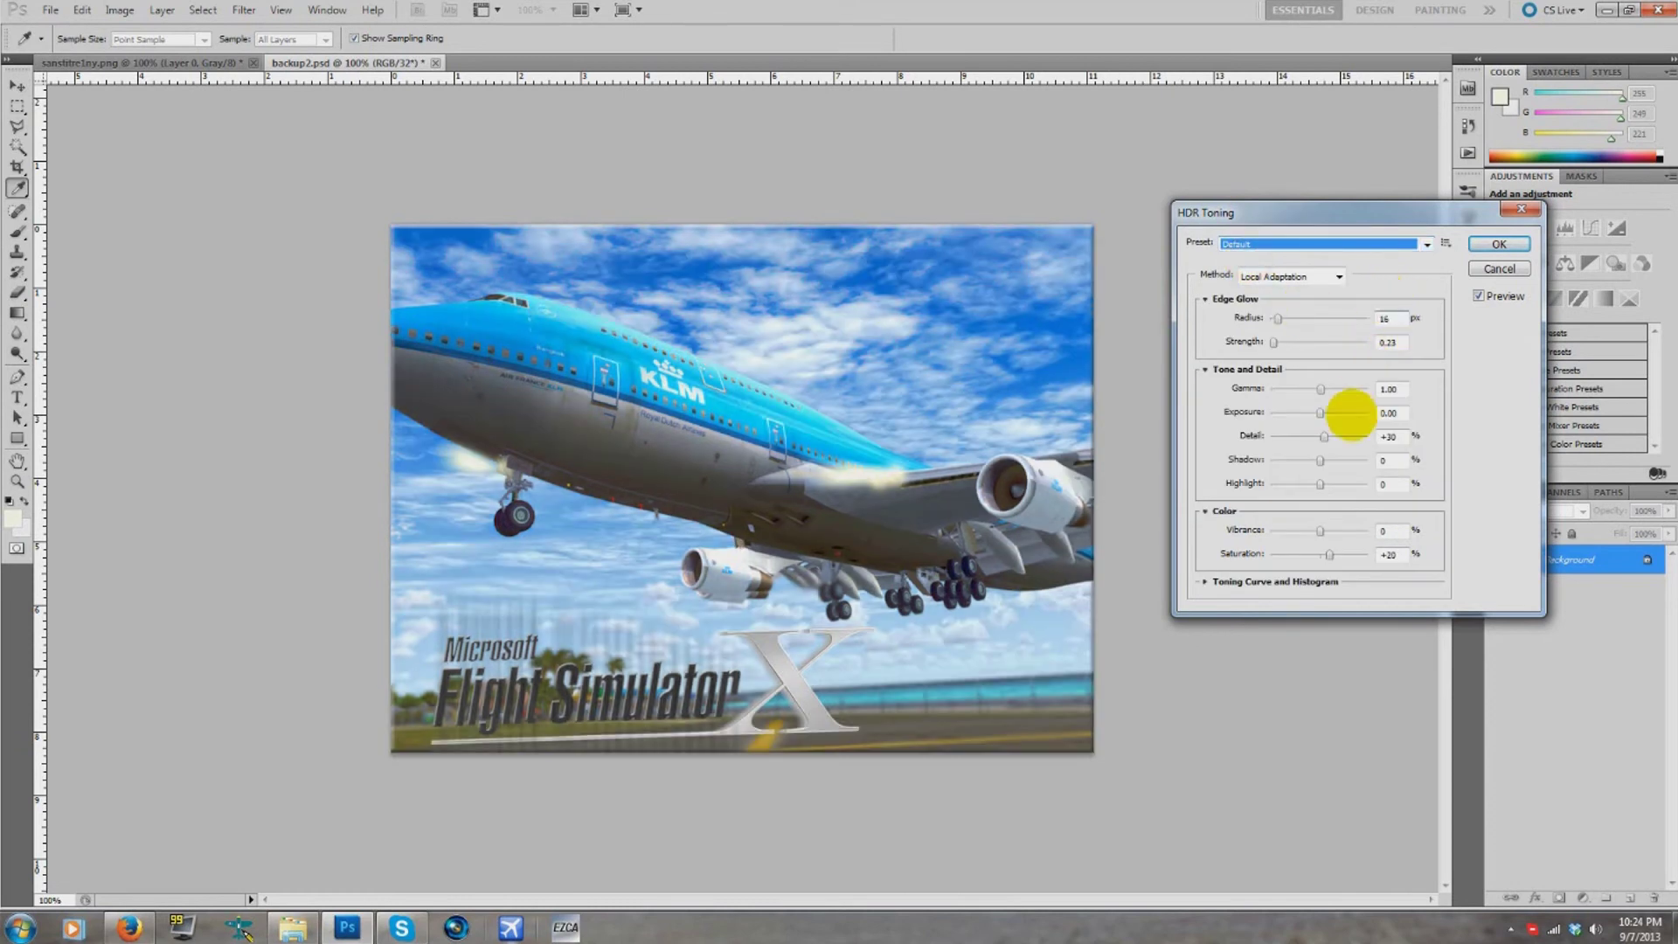
{"action": "left_click_drag", "start_coordinate": [1330, 556], "coordinate": [1314, 555]}
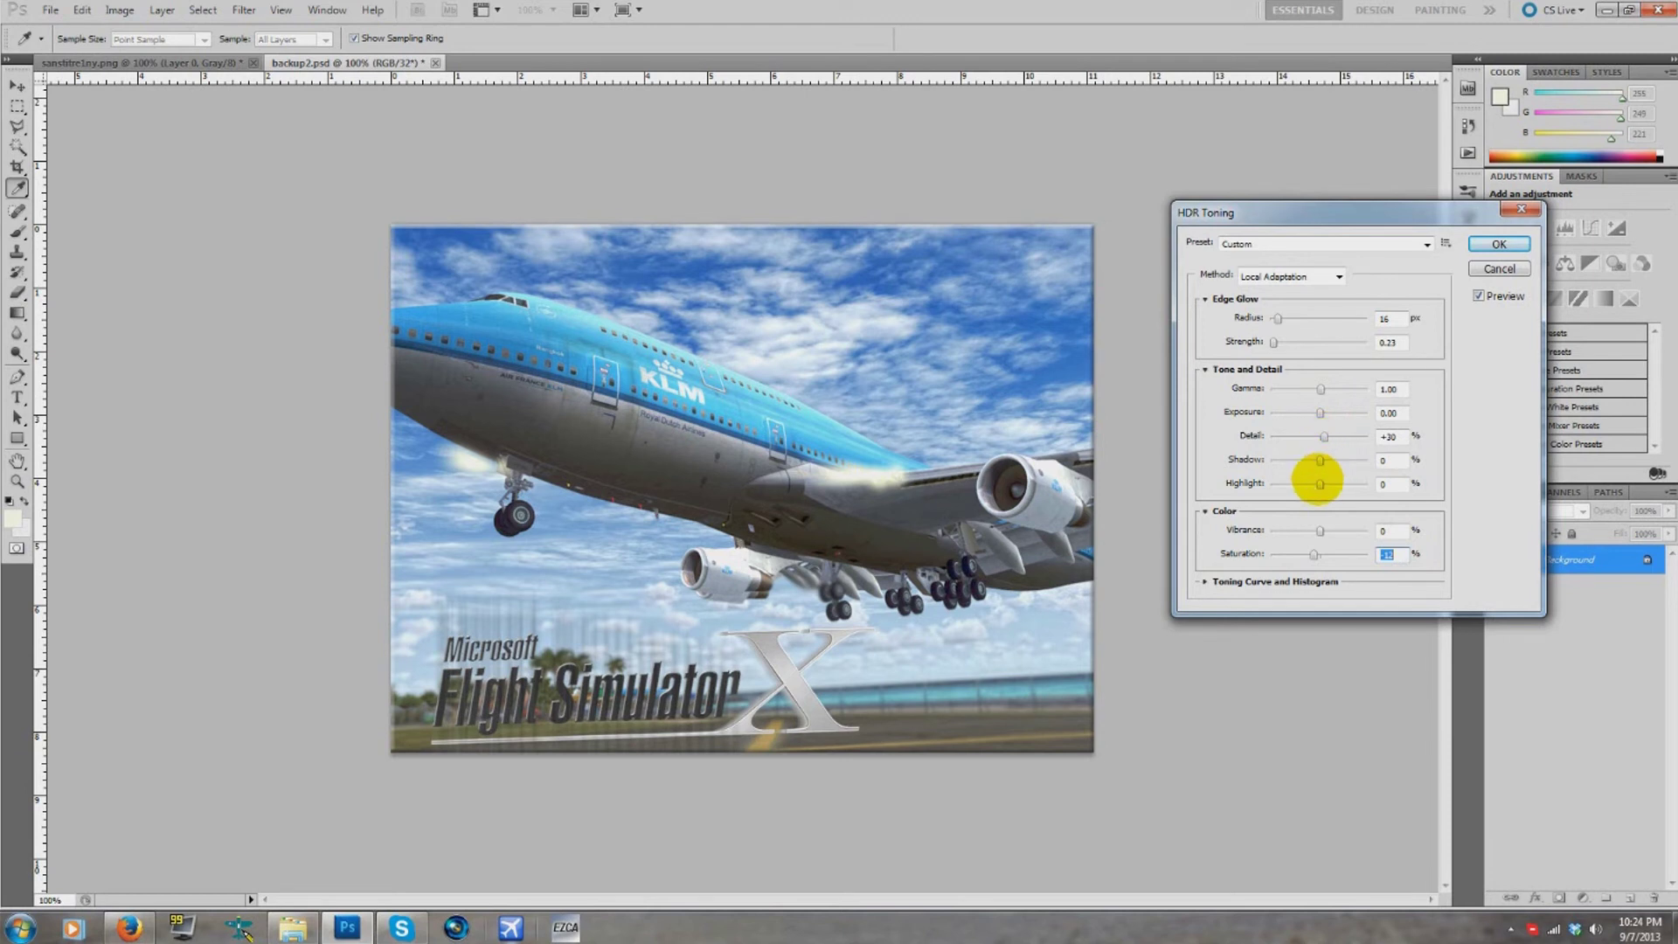
{"action": "mouse_move", "coordinate": [1320, 531]}
{"action": "left_mouse_down"}
{"action": "mouse_move", "coordinate": [1293, 531]}
{"action": "mouse_move", "coordinate": [1332, 531]}
{"action": "mouse_move", "coordinate": [1299, 555]}
{"action": "left_mouse_up"}
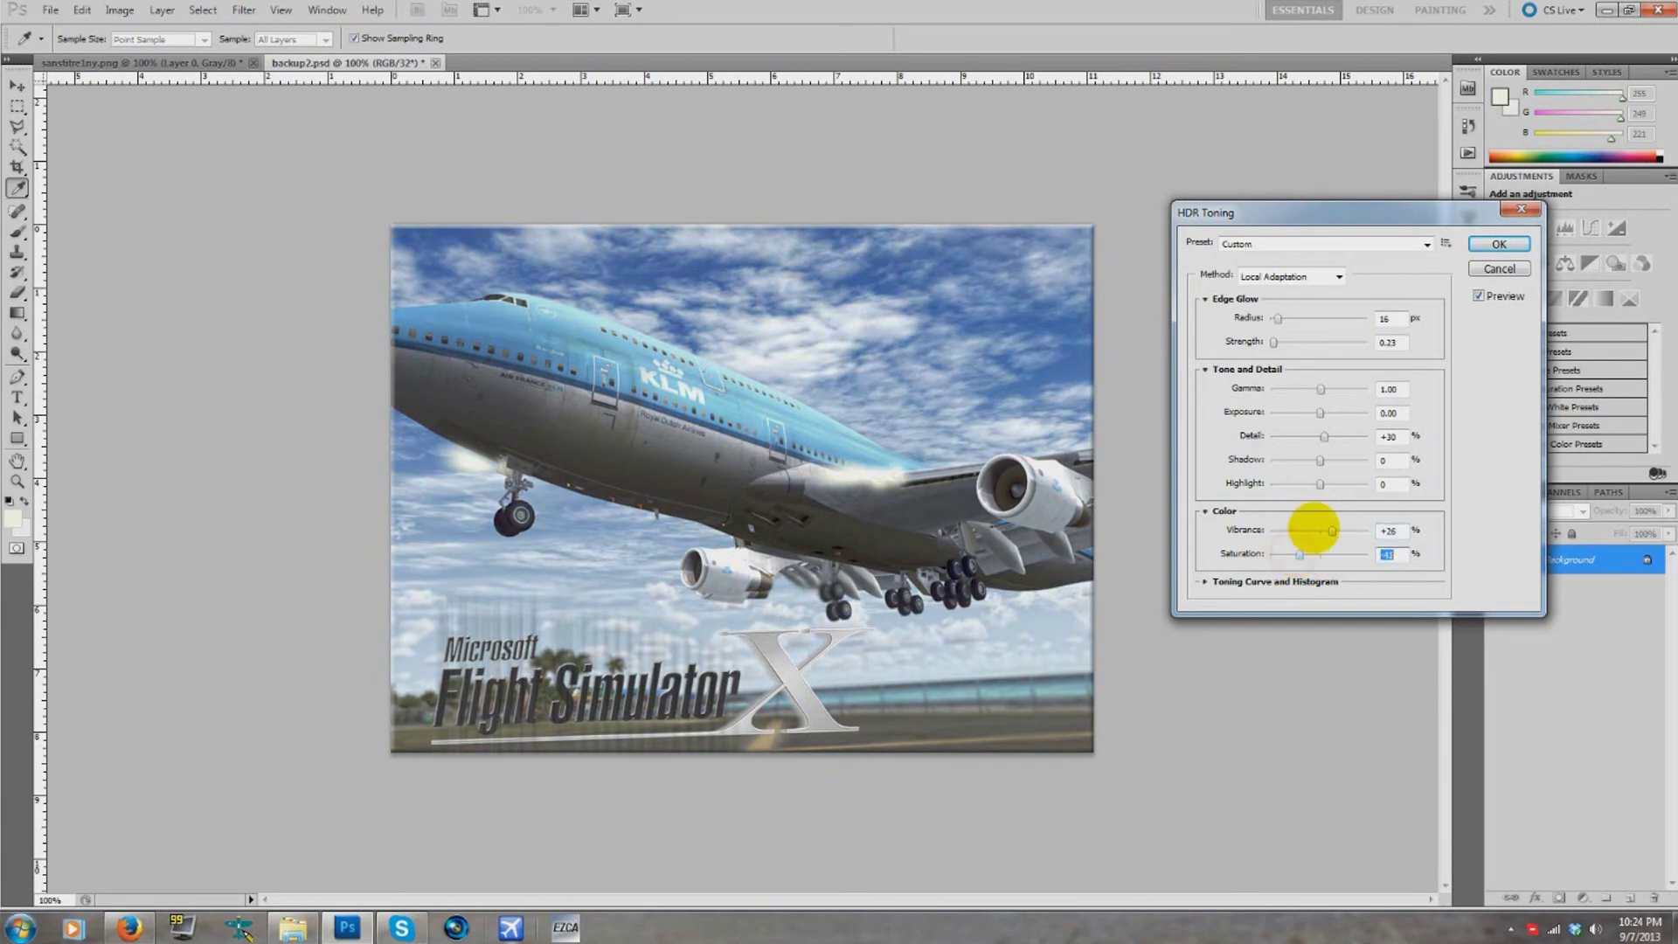
- Set the HDR Toning highlight to -30%, shadow to -42%, detail to +19% and exposure to -0.14, and increase the gamma
{"action": "left_click_drag", "start_coordinate": [1321, 486], "coordinate": [1302, 482]}
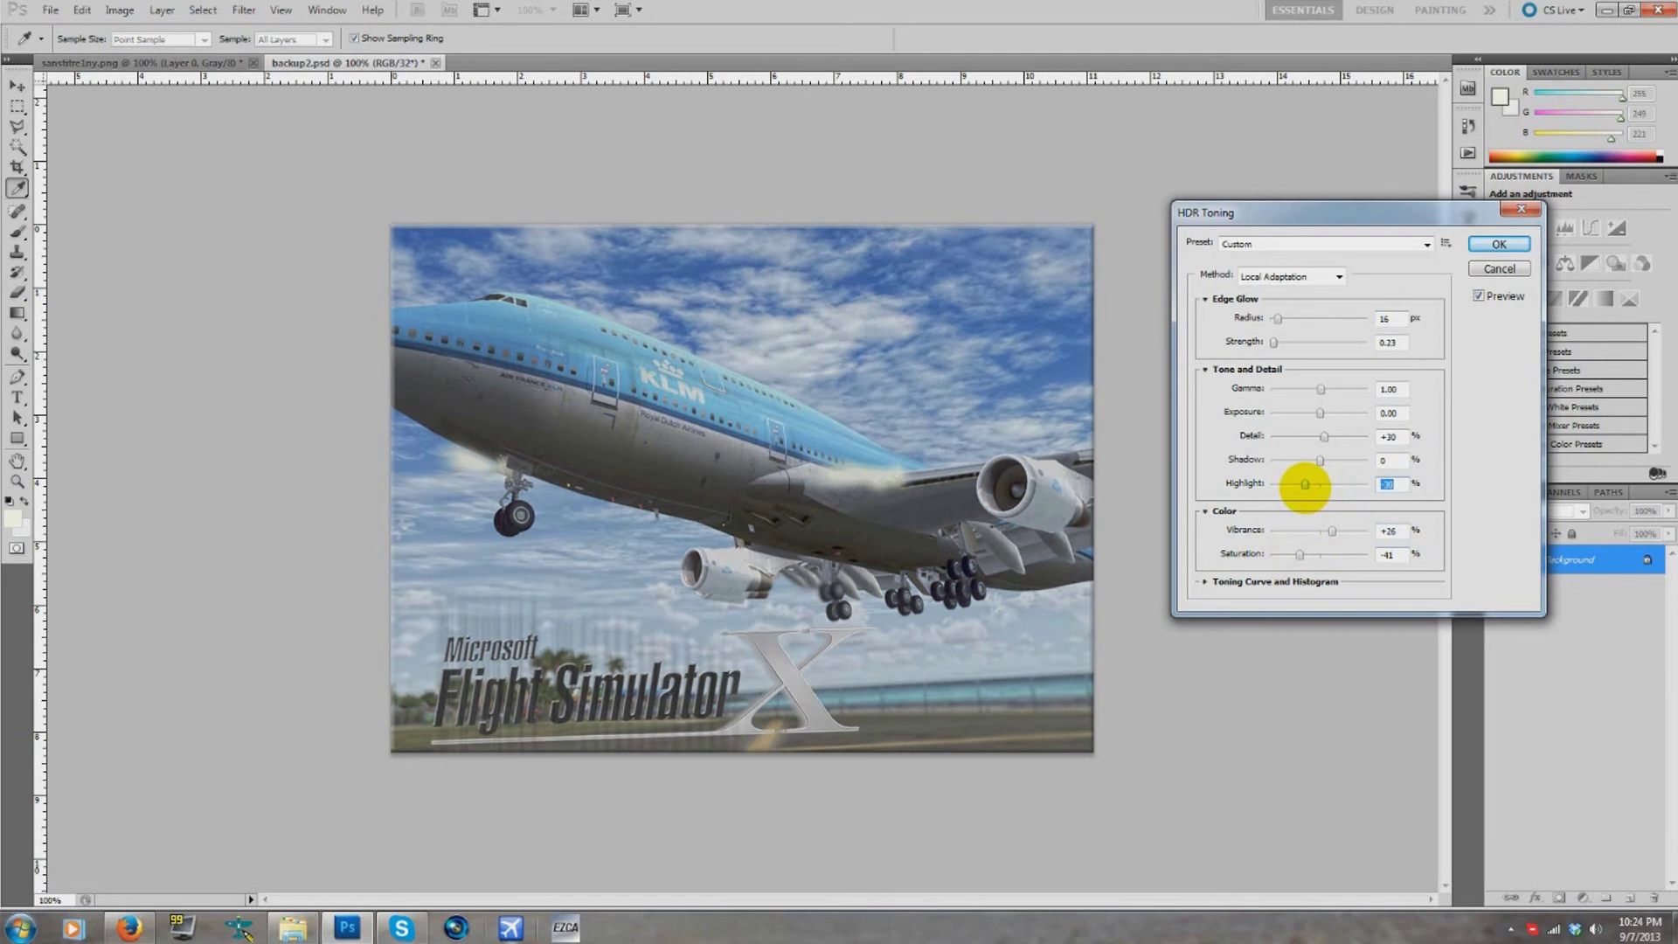
{"action": "mouse_move", "coordinate": [1311, 460]}
{"action": "left_mouse_down"}
{"action": "mouse_move", "coordinate": [1293, 457]}
{"action": "mouse_move", "coordinate": [1299, 438]}
{"action": "mouse_move", "coordinate": [1332, 437]}
{"action": "left_mouse_up"}
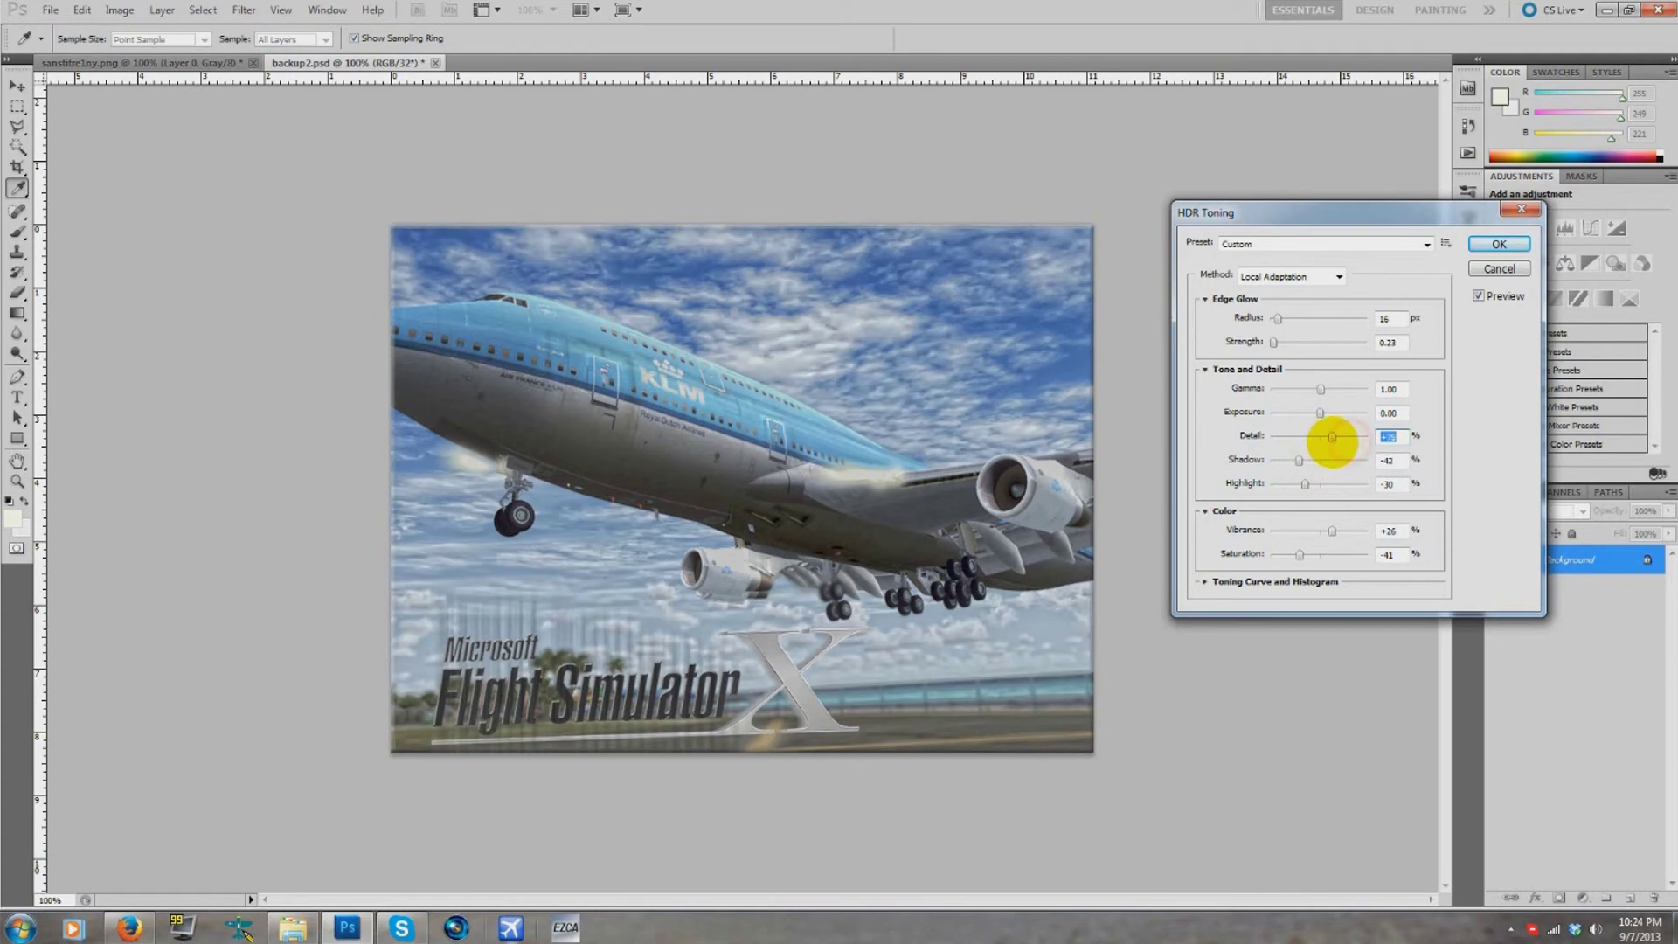
{"action": "mouse_move", "coordinate": [1320, 413]}
{"action": "left_mouse_down"}
{"action": "mouse_move", "coordinate": [1302, 389]}
{"action": "mouse_move", "coordinate": [1337, 394]}
{"action": "mouse_move", "coordinate": [1300, 390]}
{"action": "left_mouse_up"}
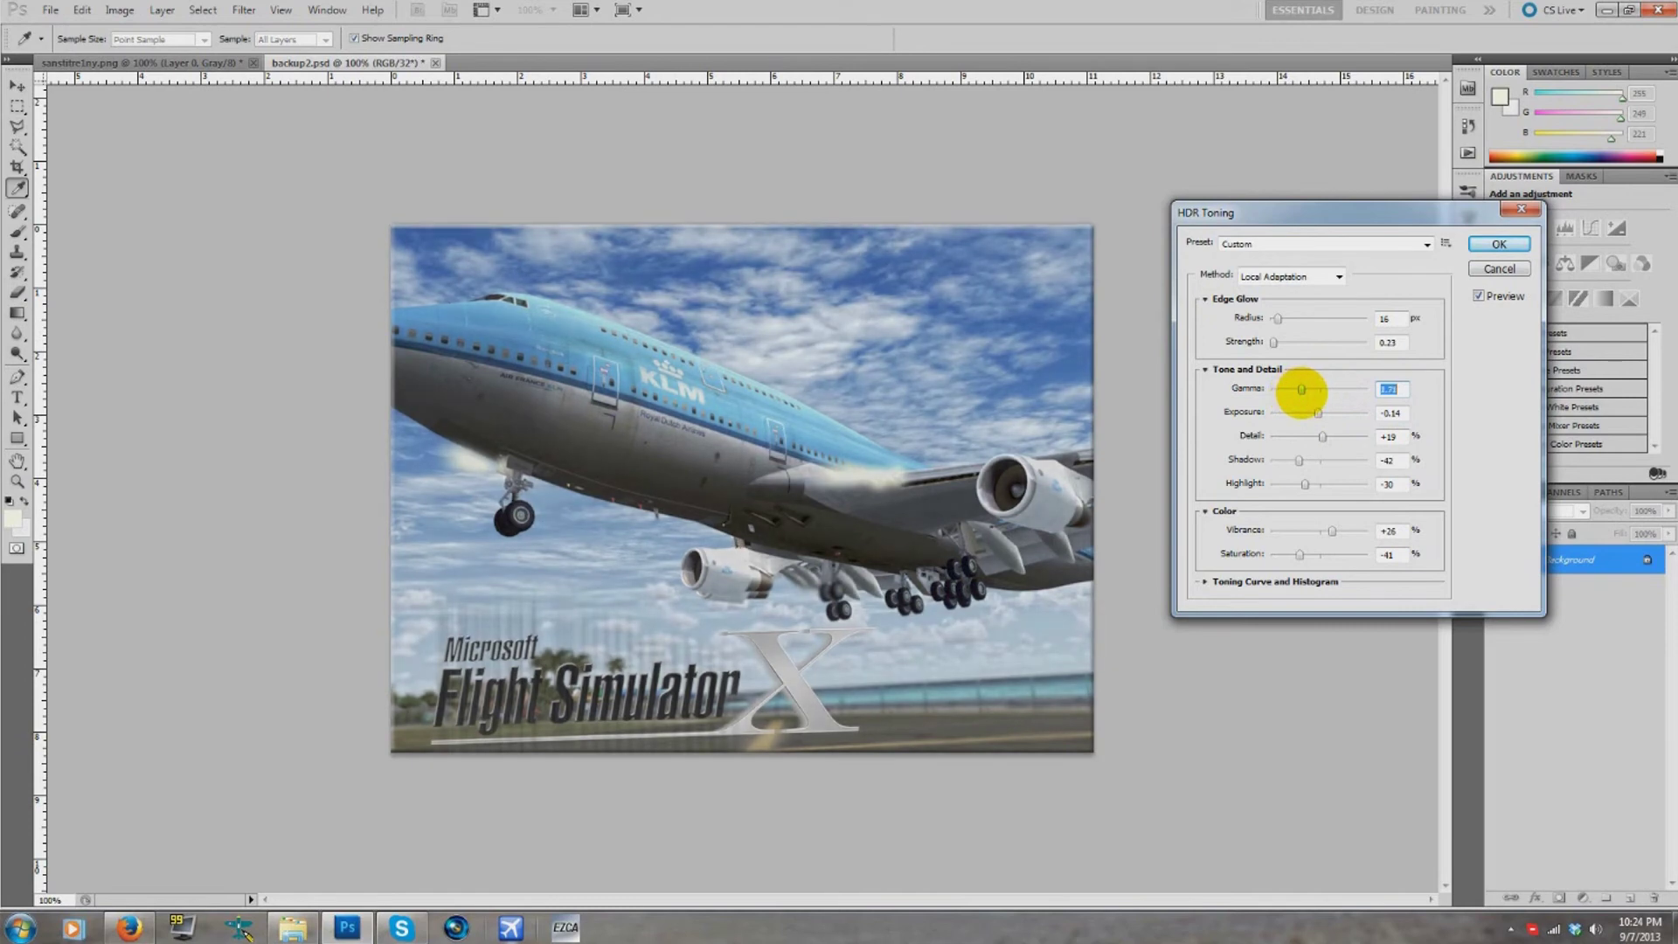
- Adjust the toning curve and apply HDR Toning to the document
{"action": "left_click", "coordinate": [1210, 583]}
{"action": "left_click_drag", "start_coordinate": [1329, 692], "coordinate": [1381, 626]}
{"action": "left_click", "coordinate": [1498, 245]}
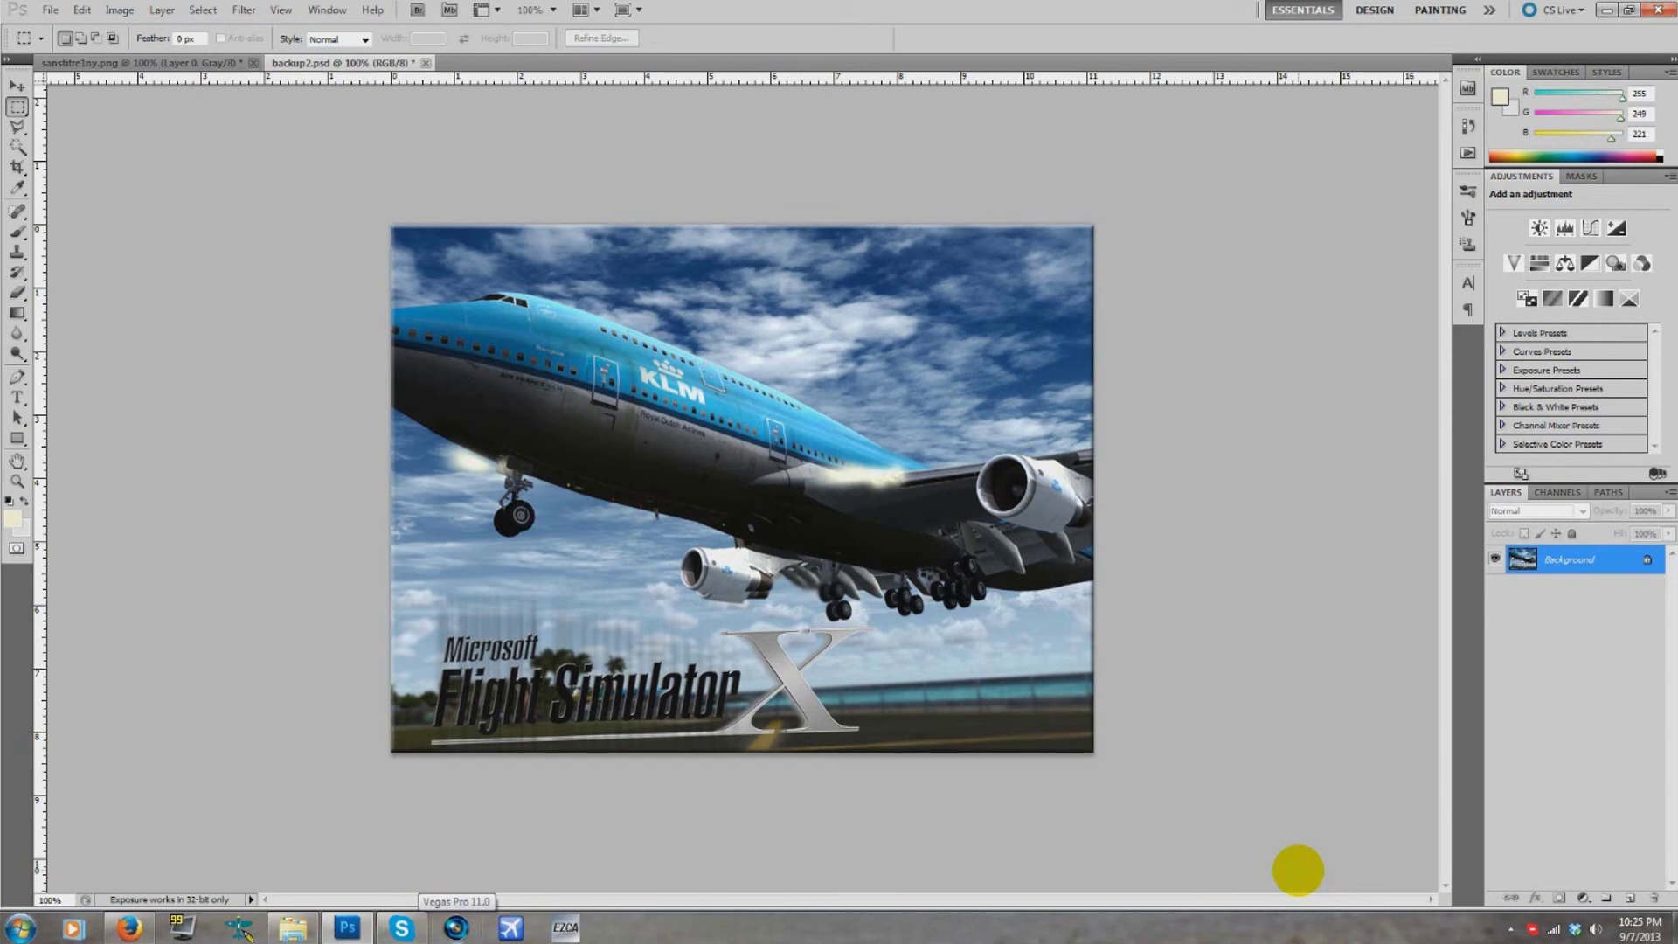
- Switch to Logitech Gaming Software to check the headset's volume and microphone levels, and return to Photoshop
{"action": "left_click", "coordinate": [1512, 928]}
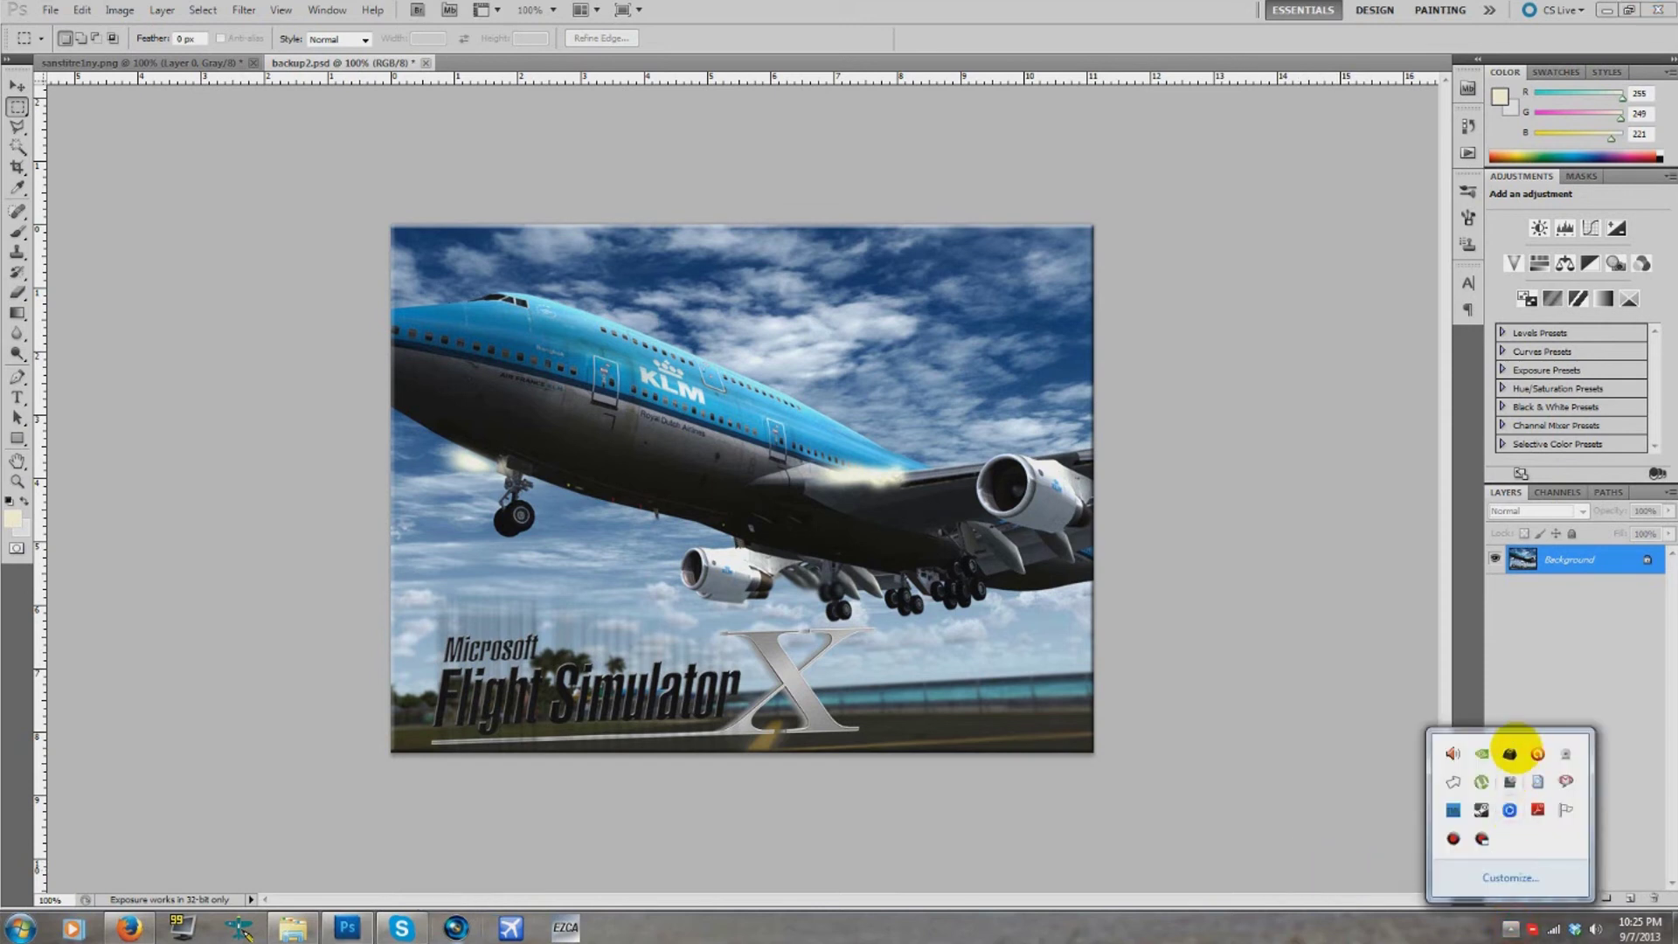
{"action": "left_click", "coordinate": [1510, 752]}
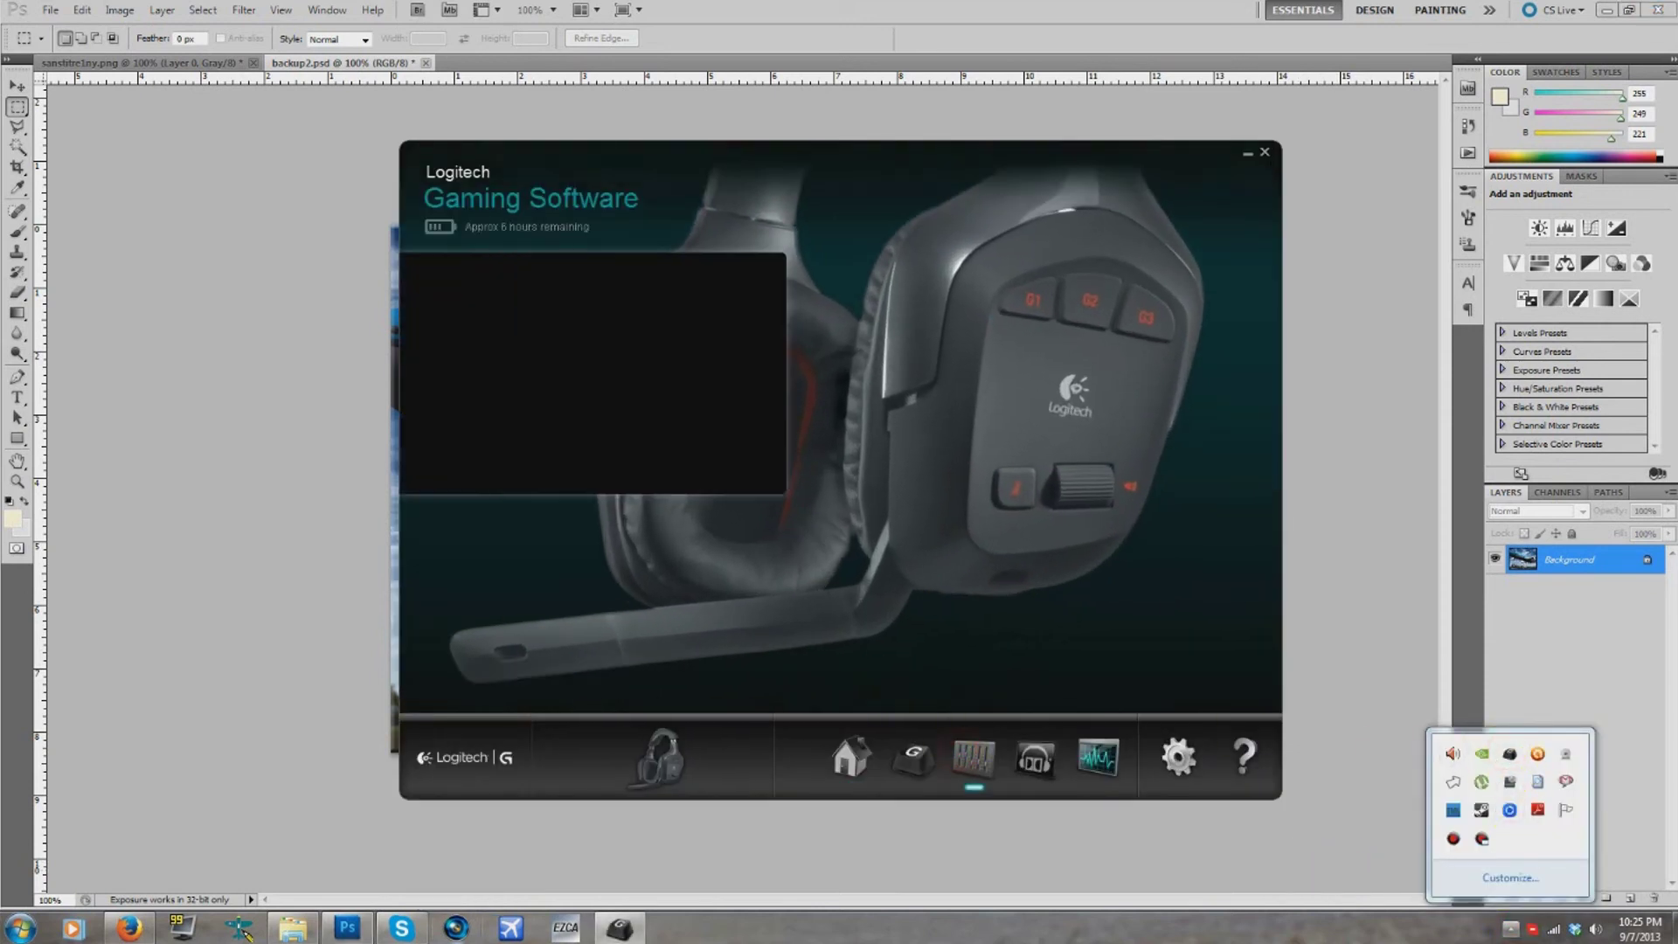
{"action": "left_click", "coordinate": [587, 413]}
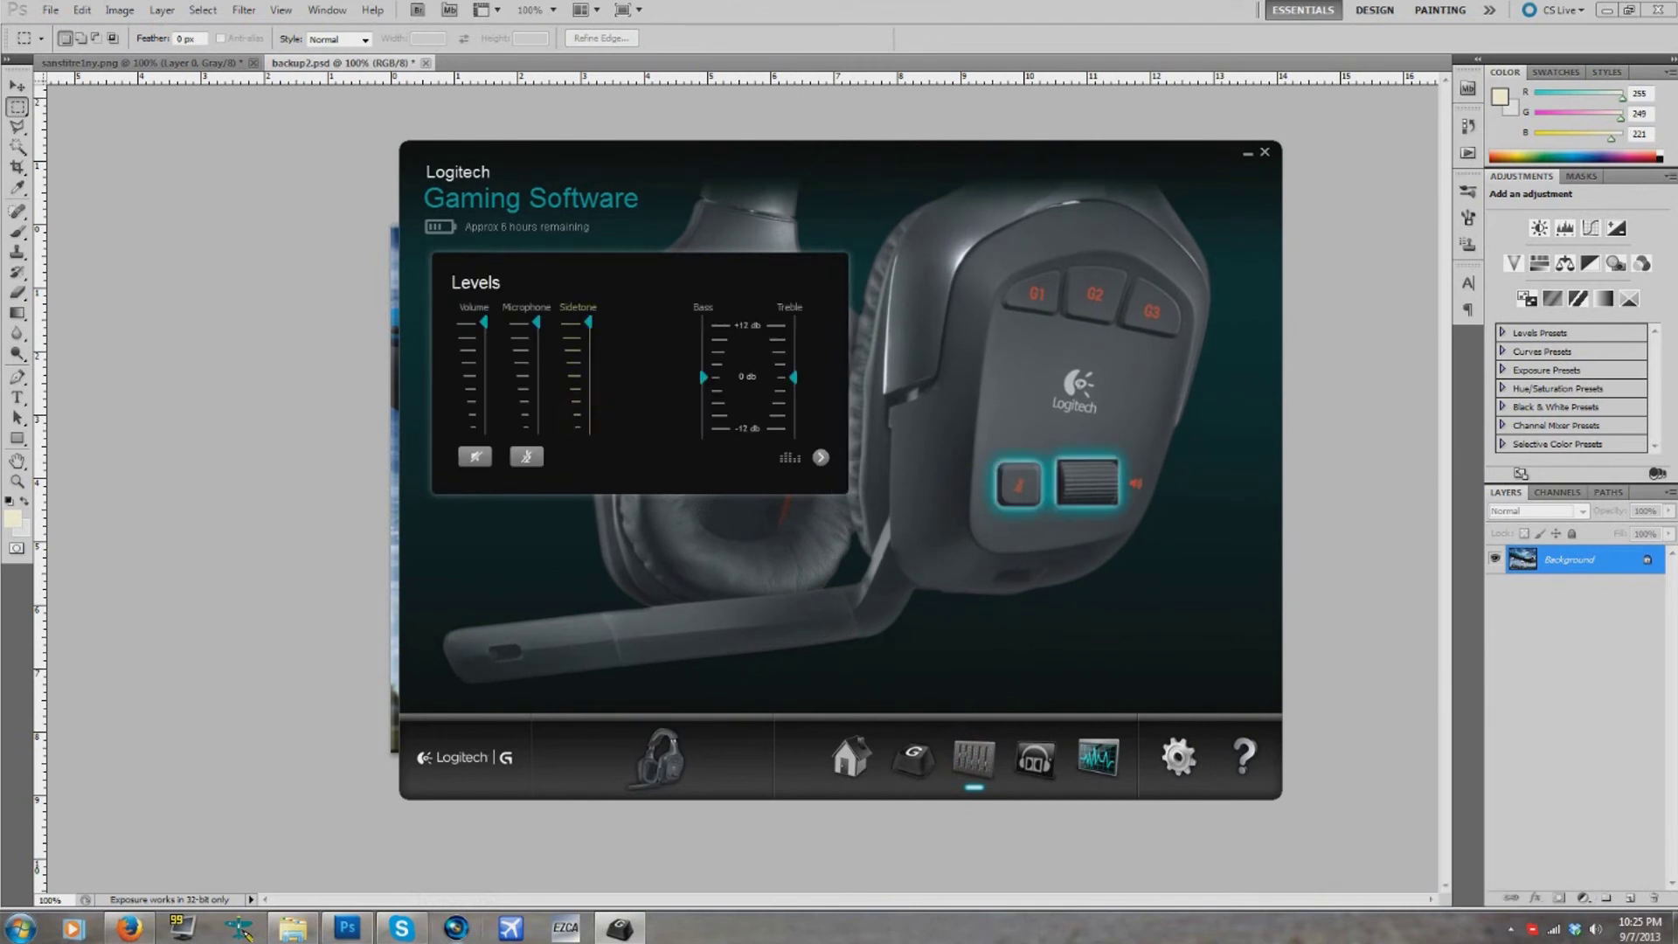
{"action": "left_click", "coordinate": [318, 330]}
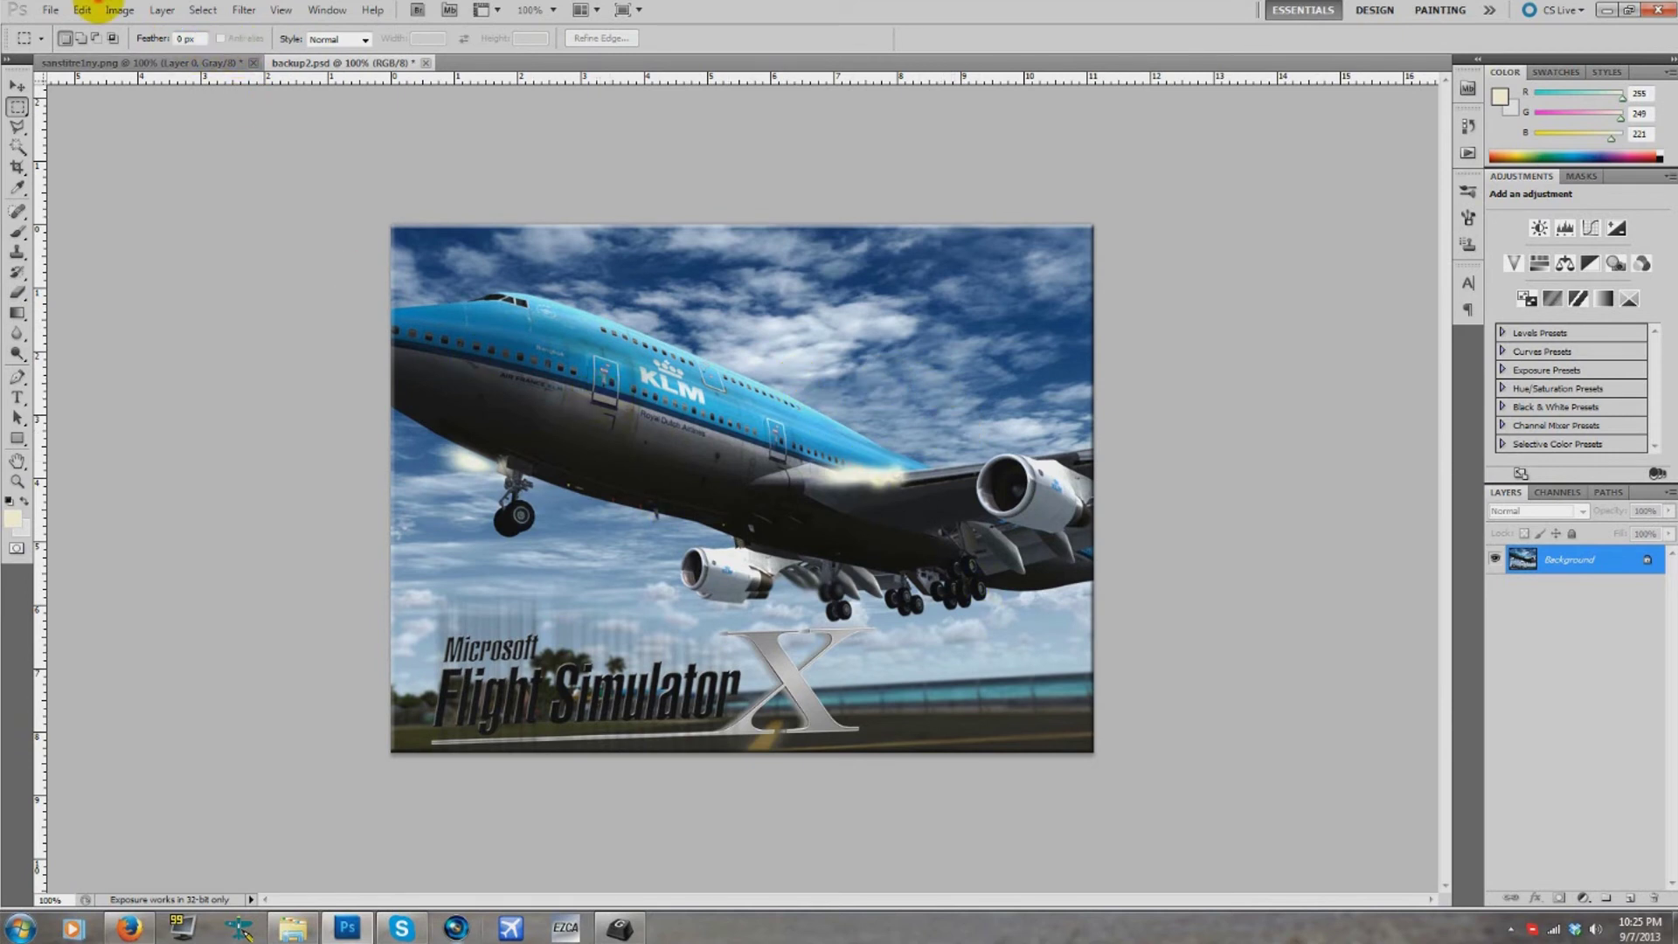
{"action": "left_click", "coordinate": [119, 9]}
{"action": "mouse_move", "coordinate": [147, 54]}
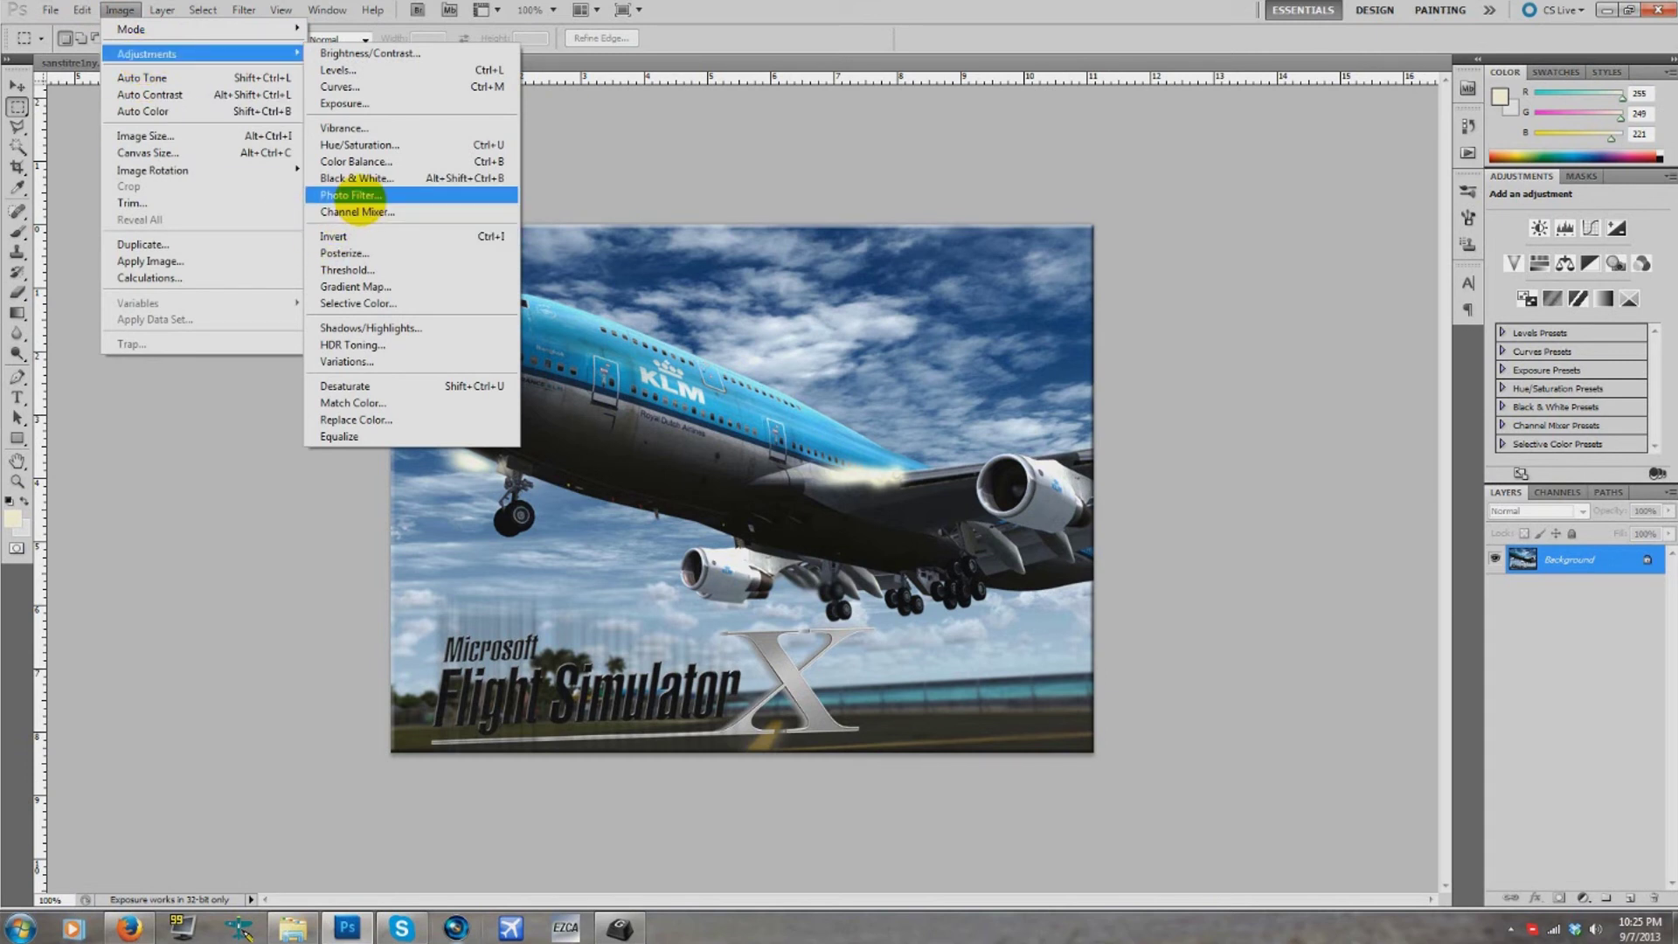
{"action": "left_click", "coordinate": [459, 196]}
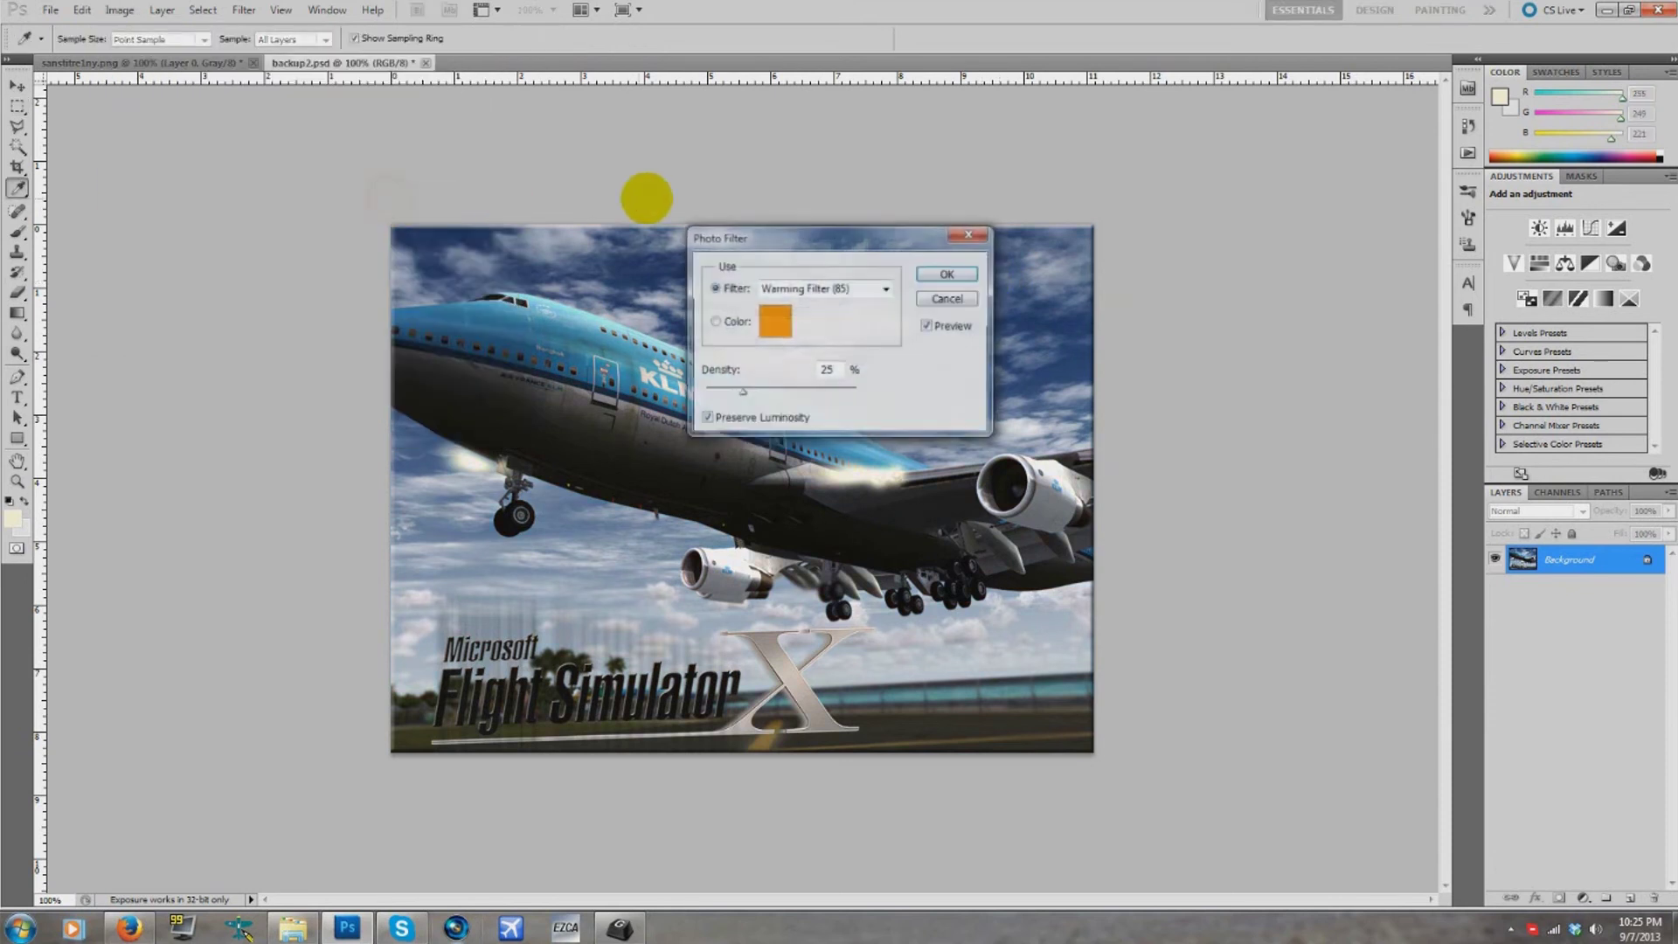
{"action": "left_click_drag", "start_coordinate": [791, 231], "coordinate": [1241, 253]}
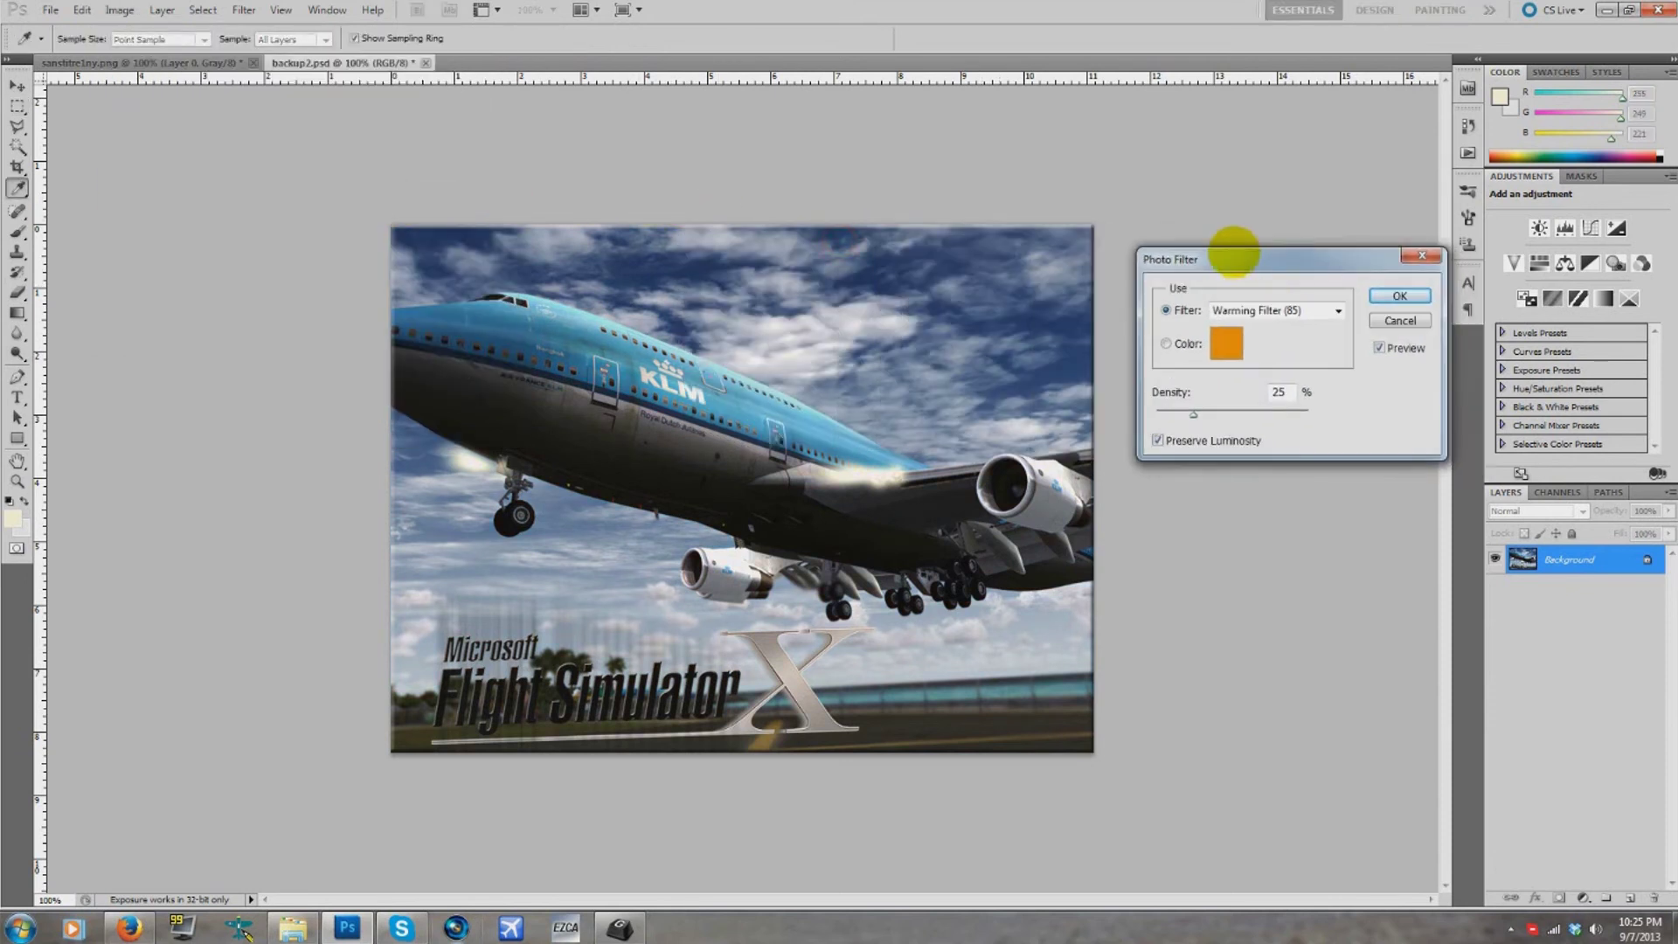
{"action": "left_click", "coordinate": [120, 10]}
{"action": "mouse_move", "coordinate": [82, 9]}
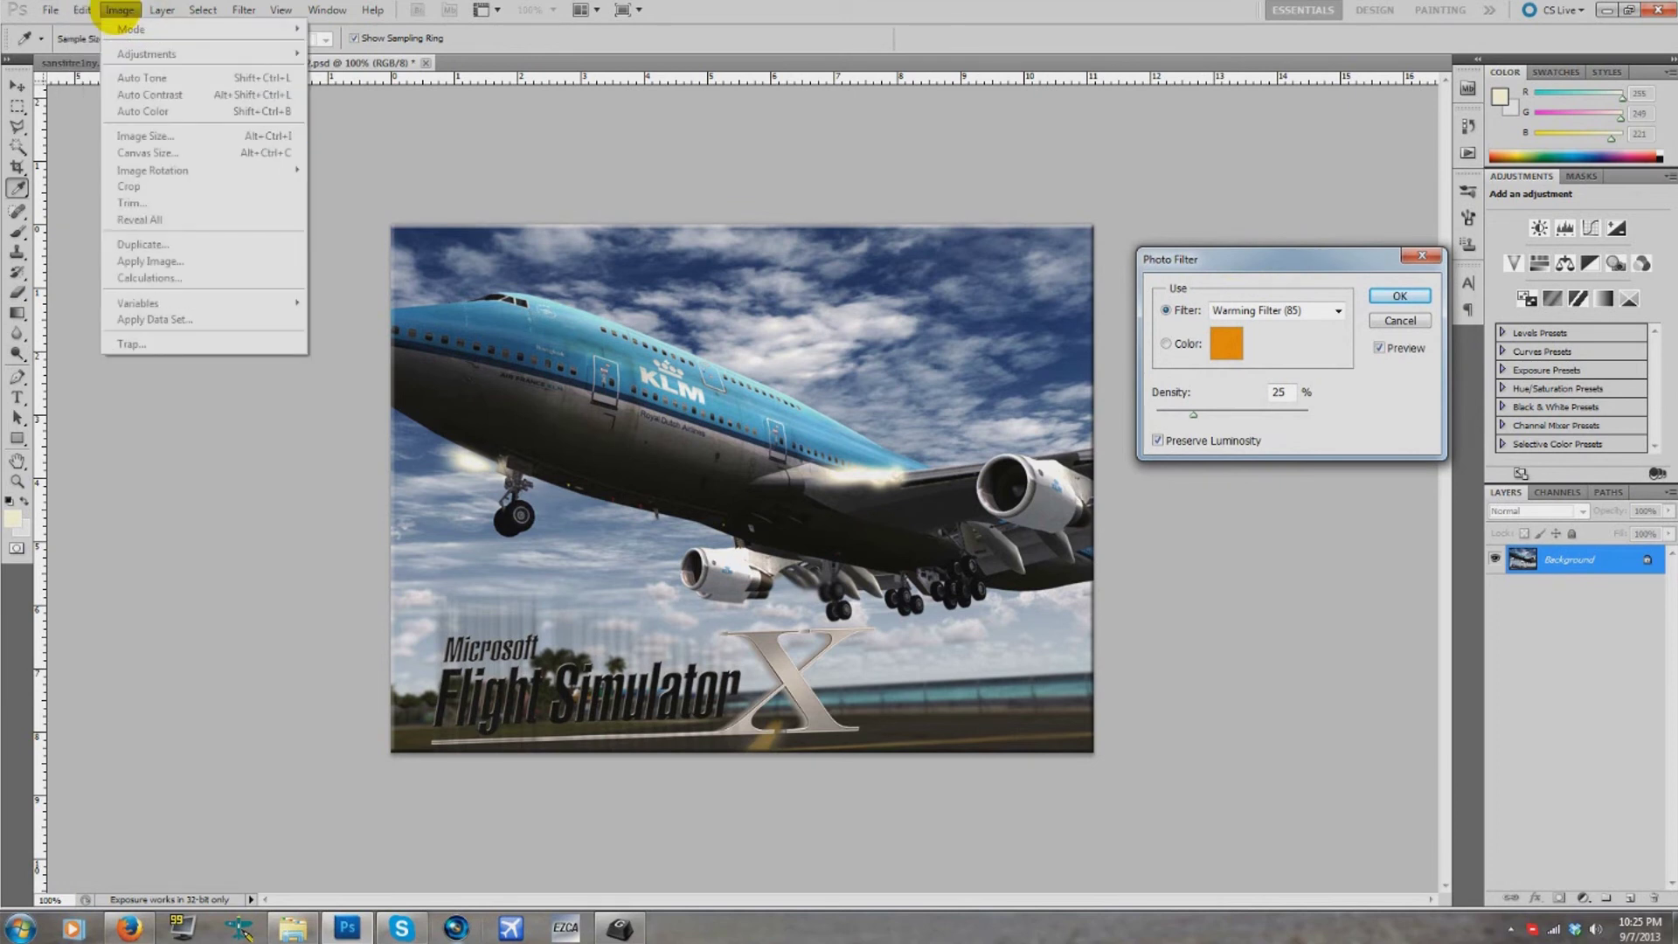
{"action": "left_click", "coordinate": [1401, 320]}
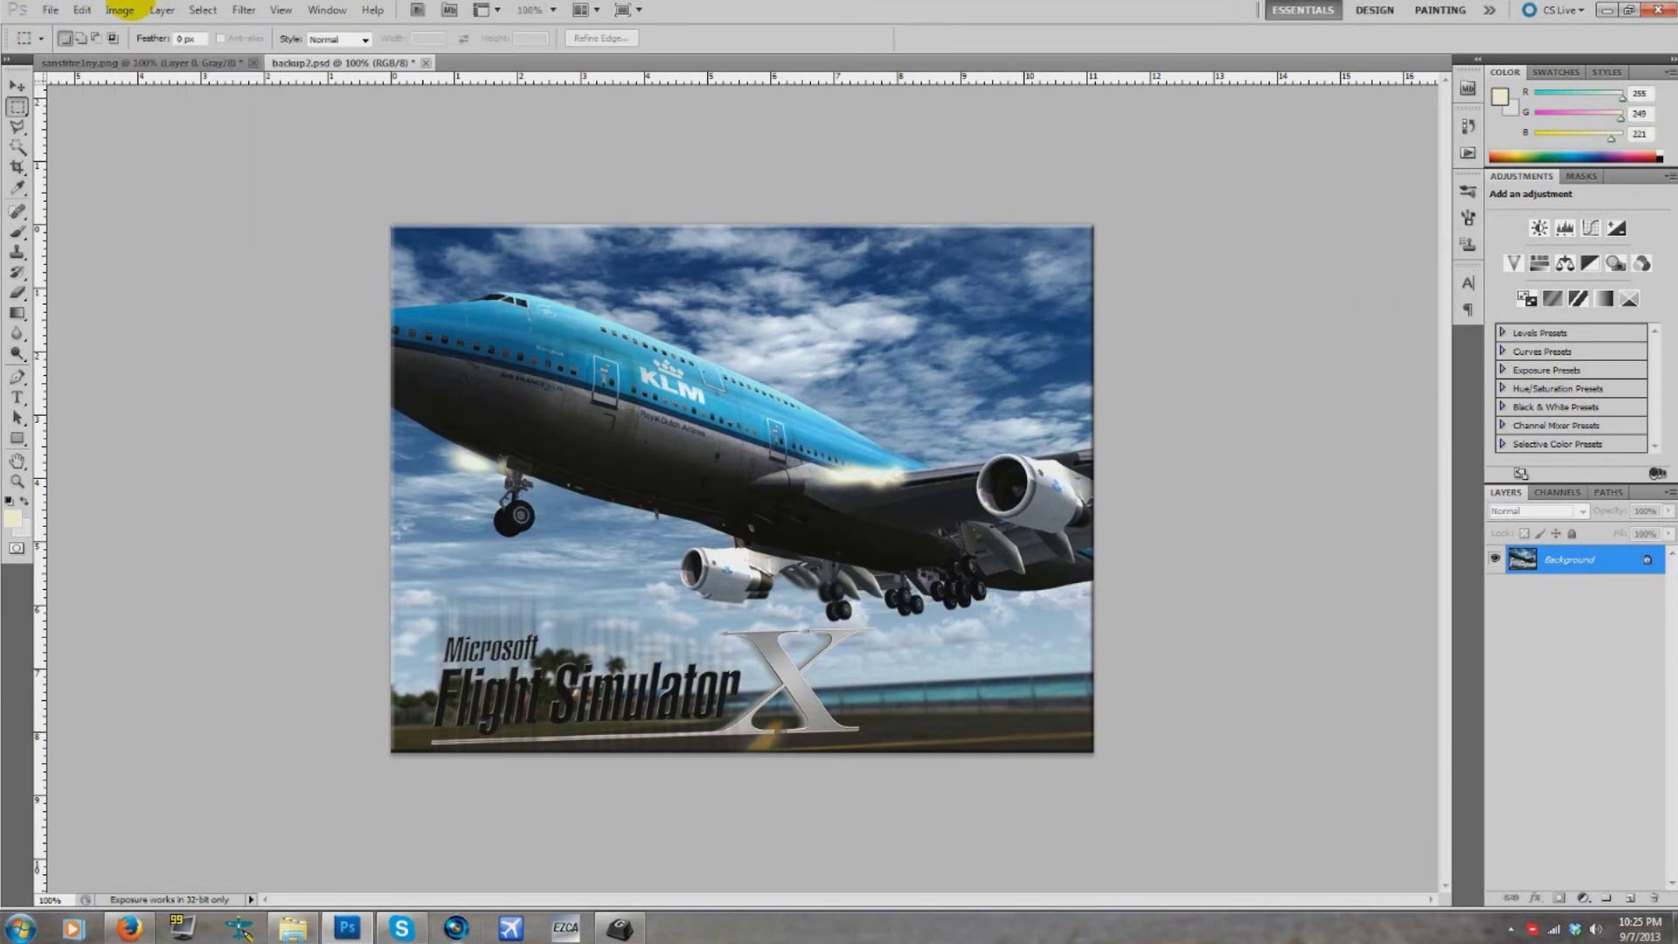
{"action": "left_click", "coordinate": [121, 9]}
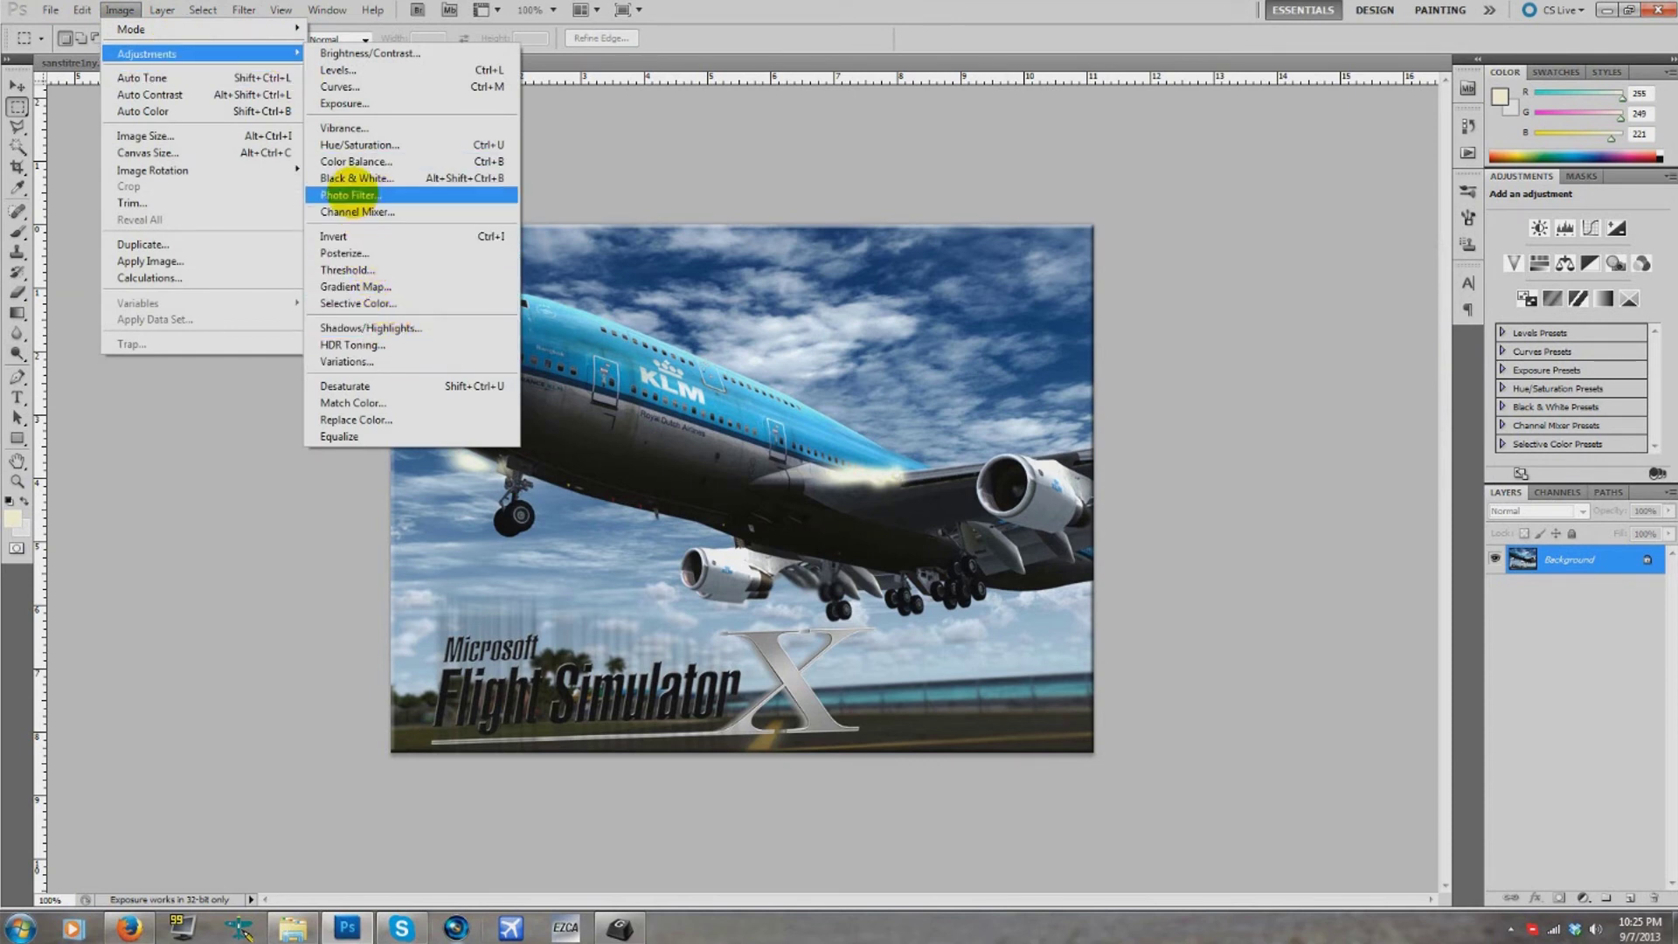
{"action": "left_click", "coordinate": [385, 361]}
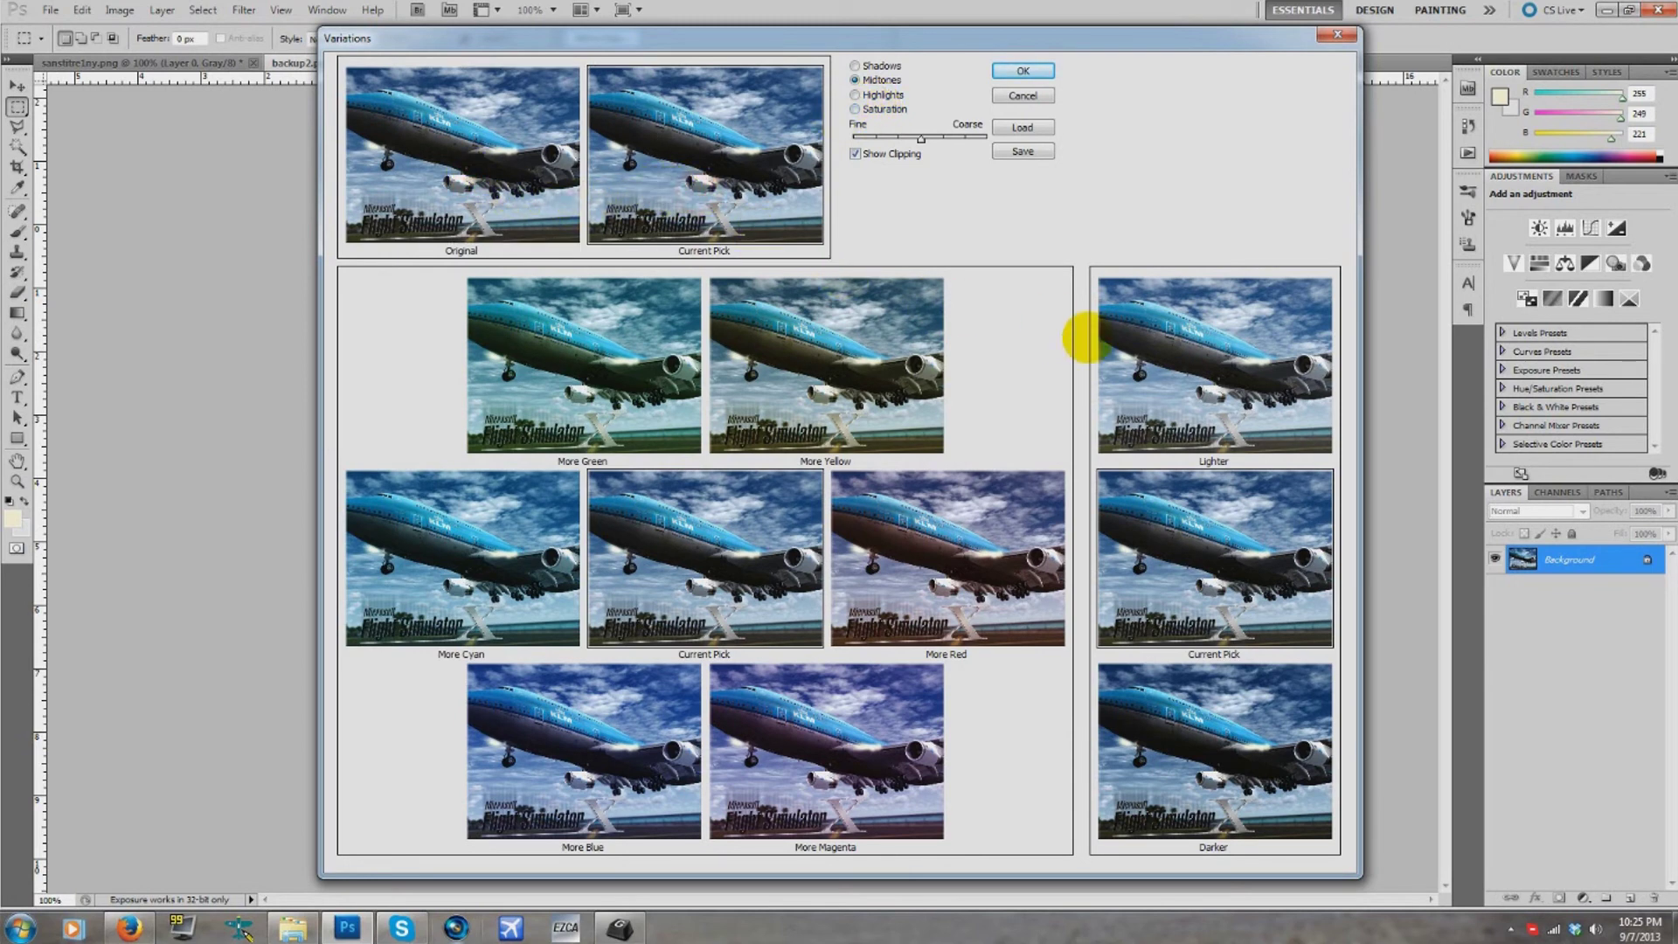
{"action": "left_click", "coordinate": [1153, 385]}
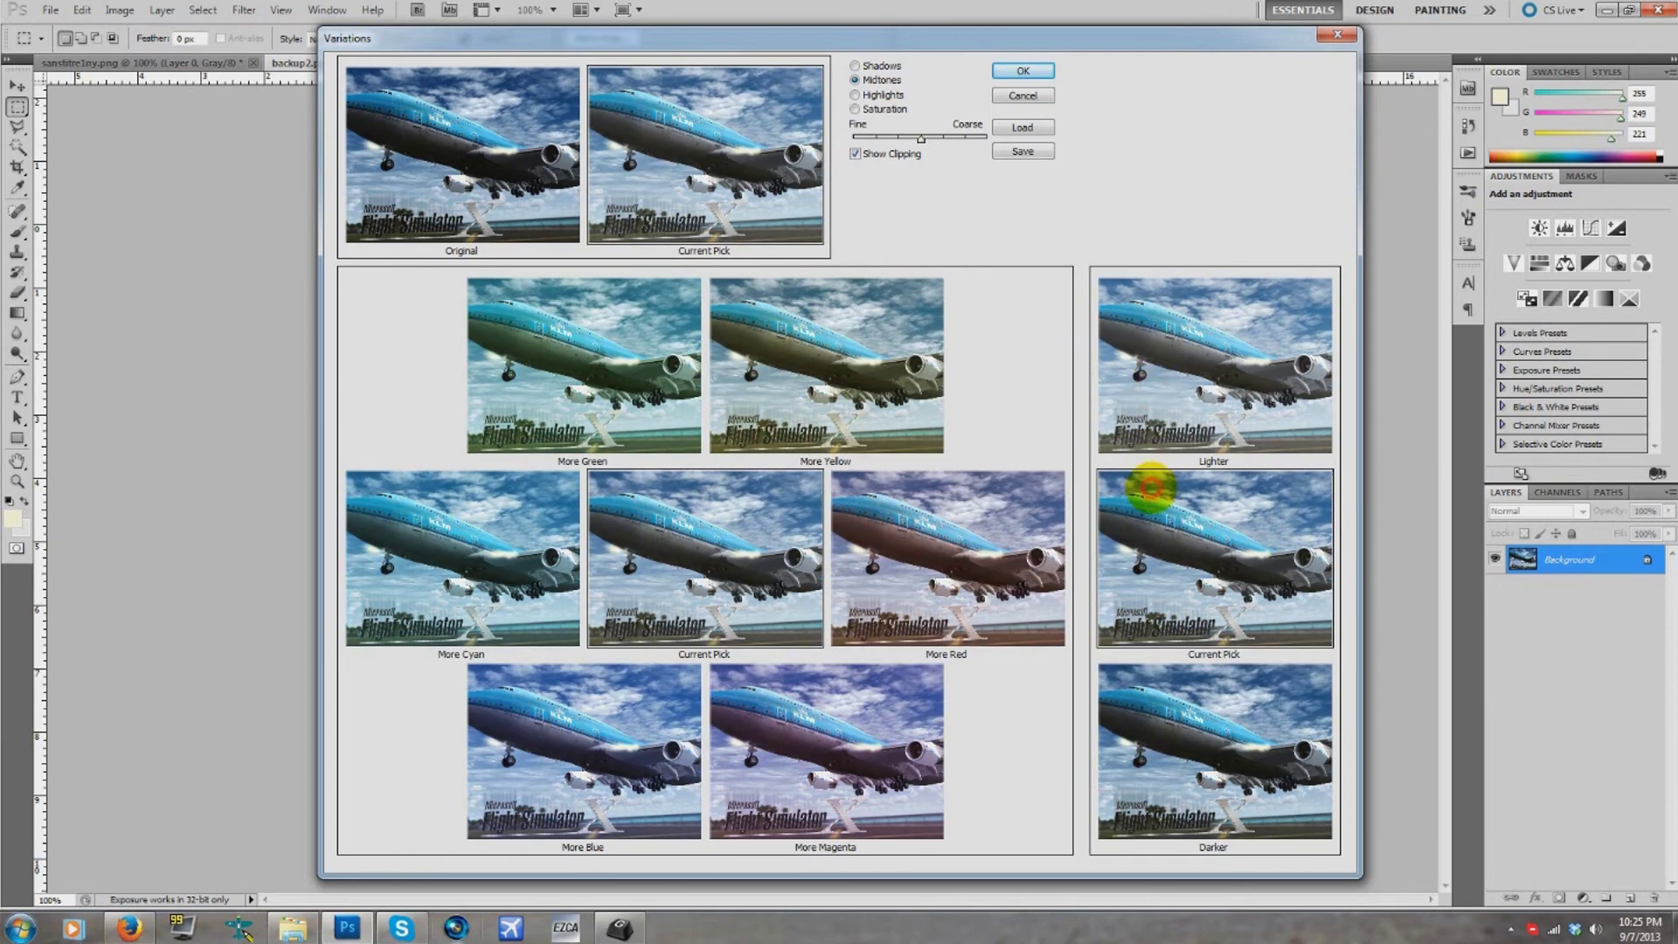
{"action": "left_click", "coordinate": [1180, 382]}
{"action": "left_click", "coordinate": [1182, 382]}
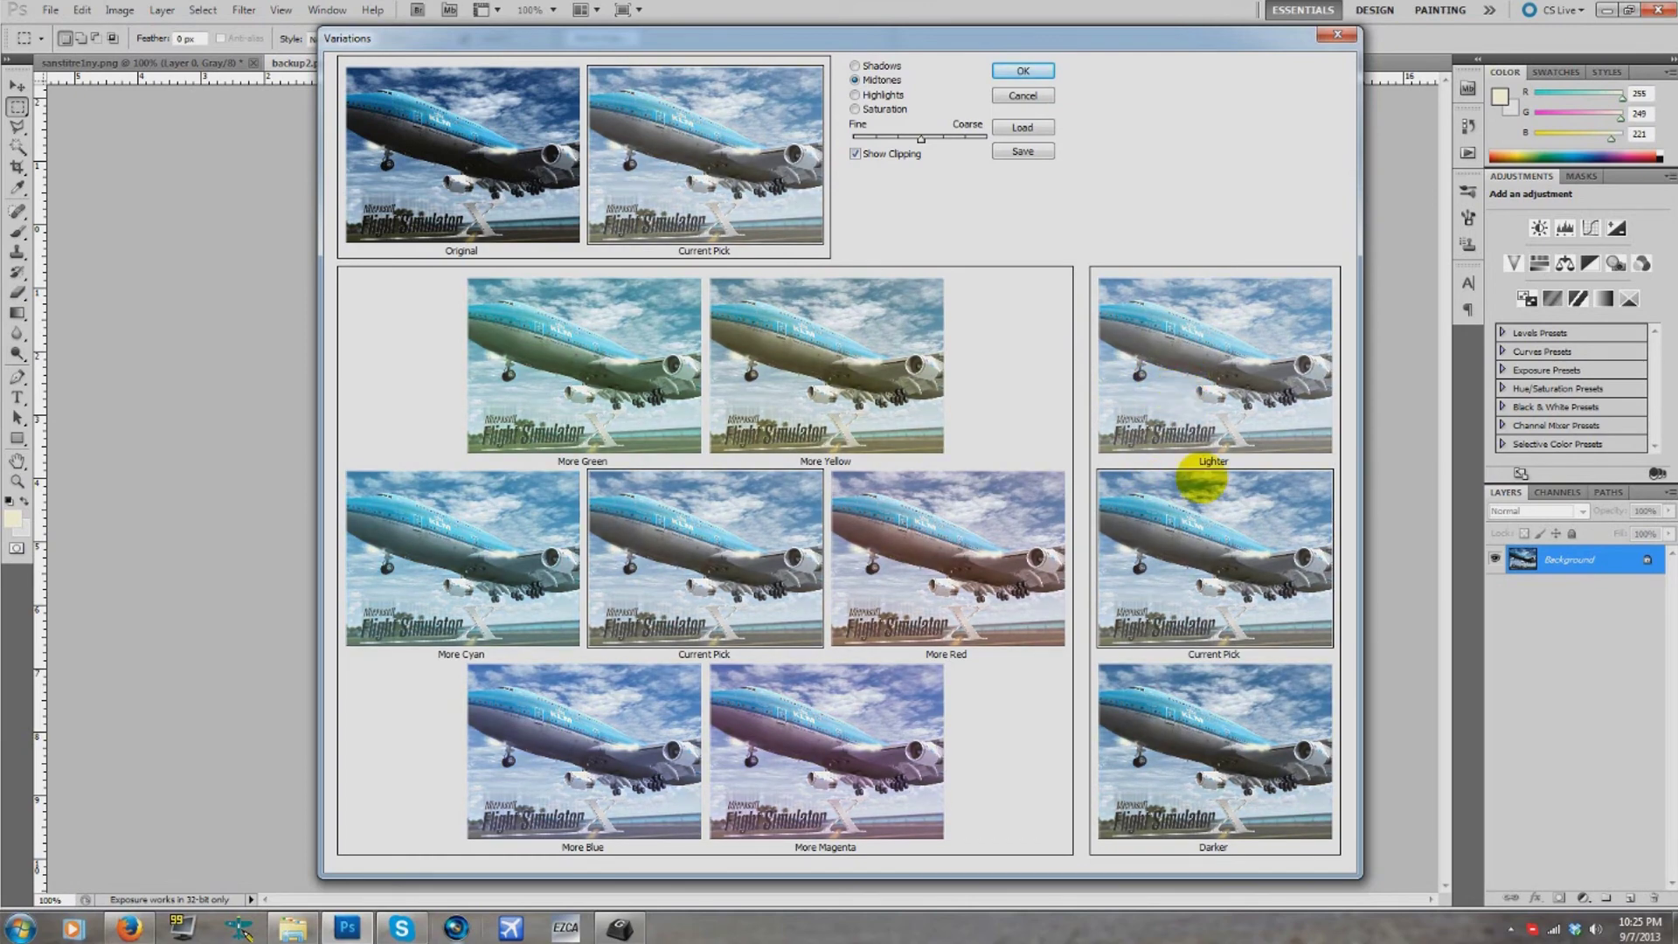
{"action": "left_click", "coordinate": [1241, 601]}
{"action": "left_click", "coordinate": [528, 196]}
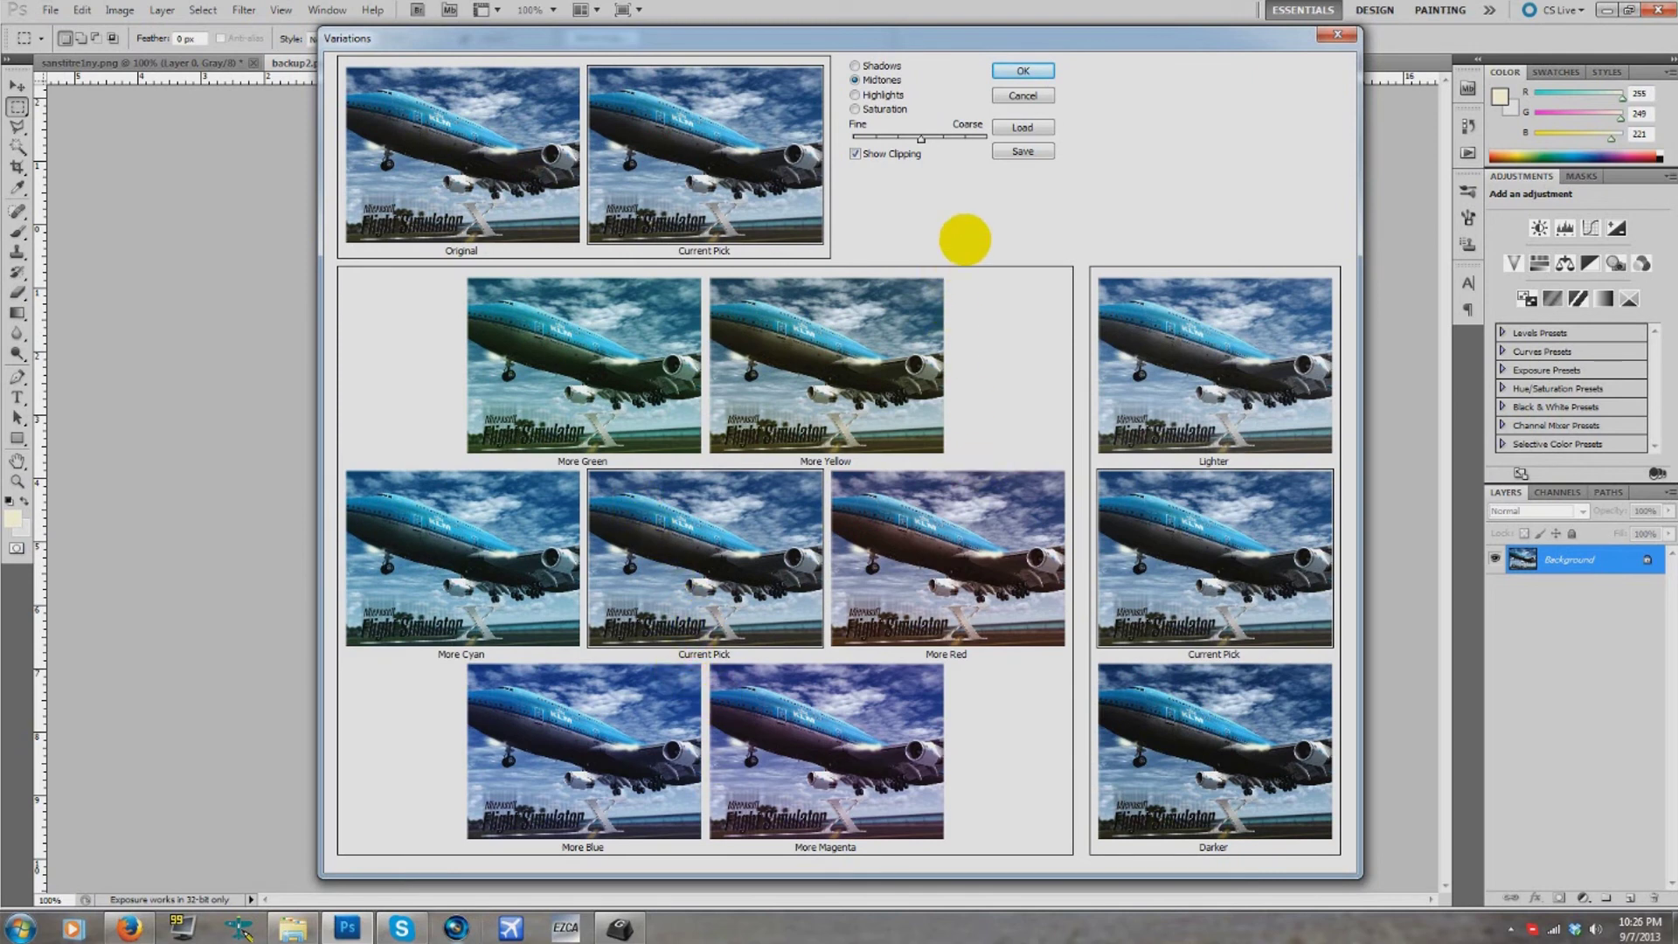
{"action": "left_click", "coordinate": [878, 66]}
{"action": "left_click", "coordinate": [873, 109]}
{"action": "left_click", "coordinate": [879, 95]}
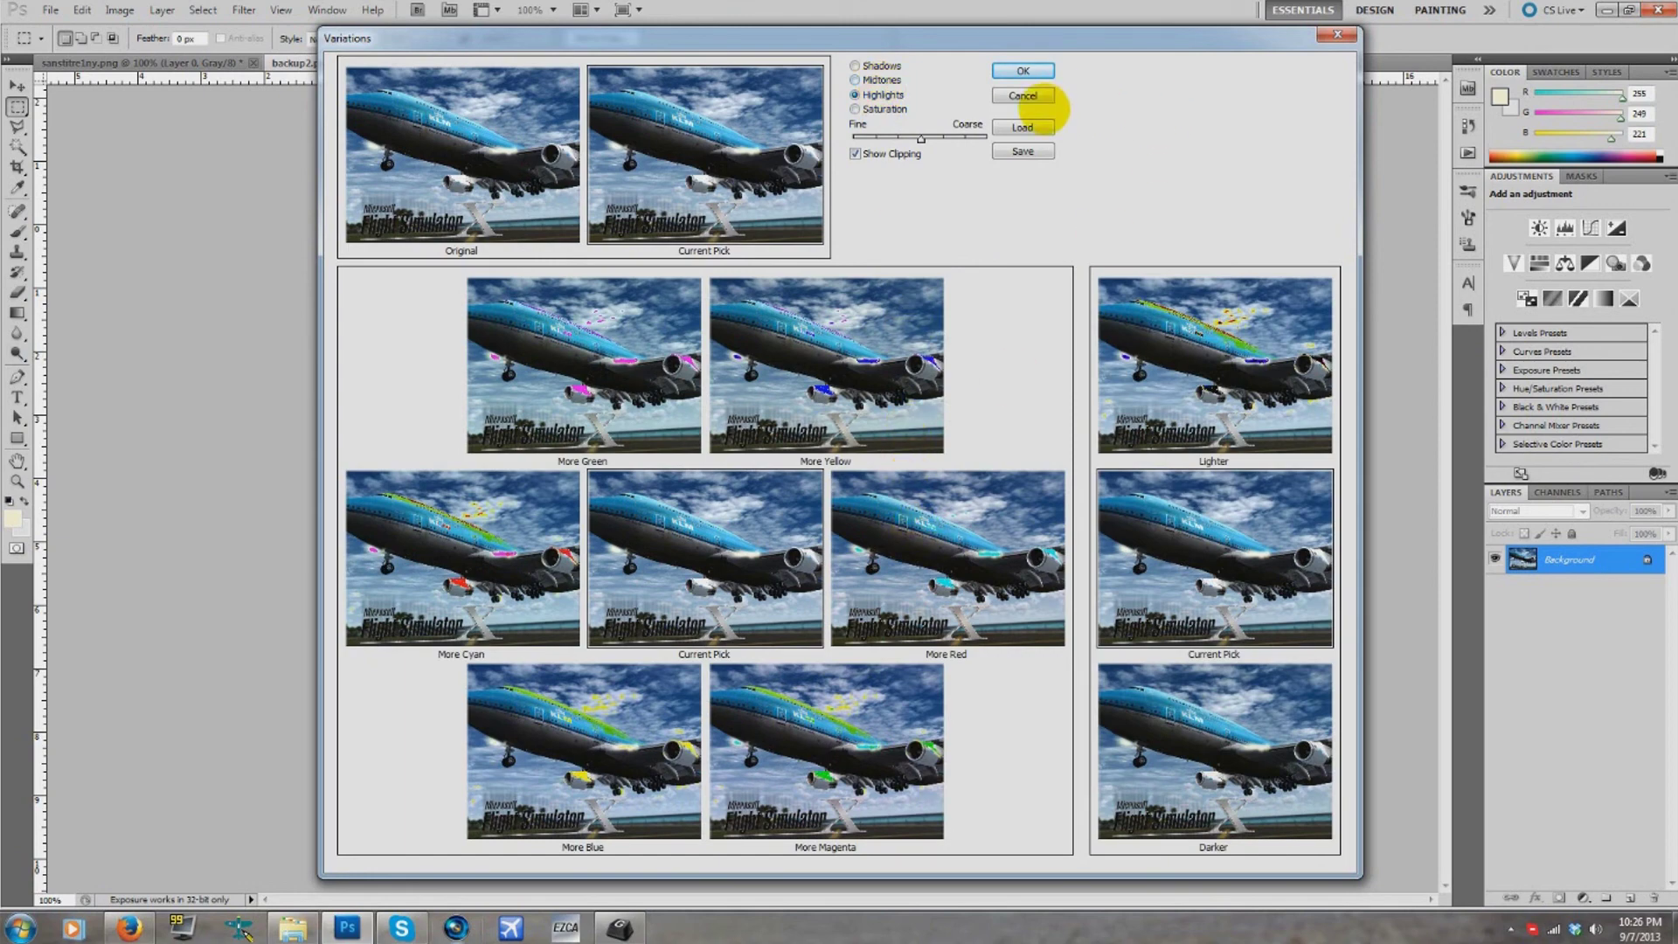
{"action": "left_click", "coordinate": [1023, 95]}
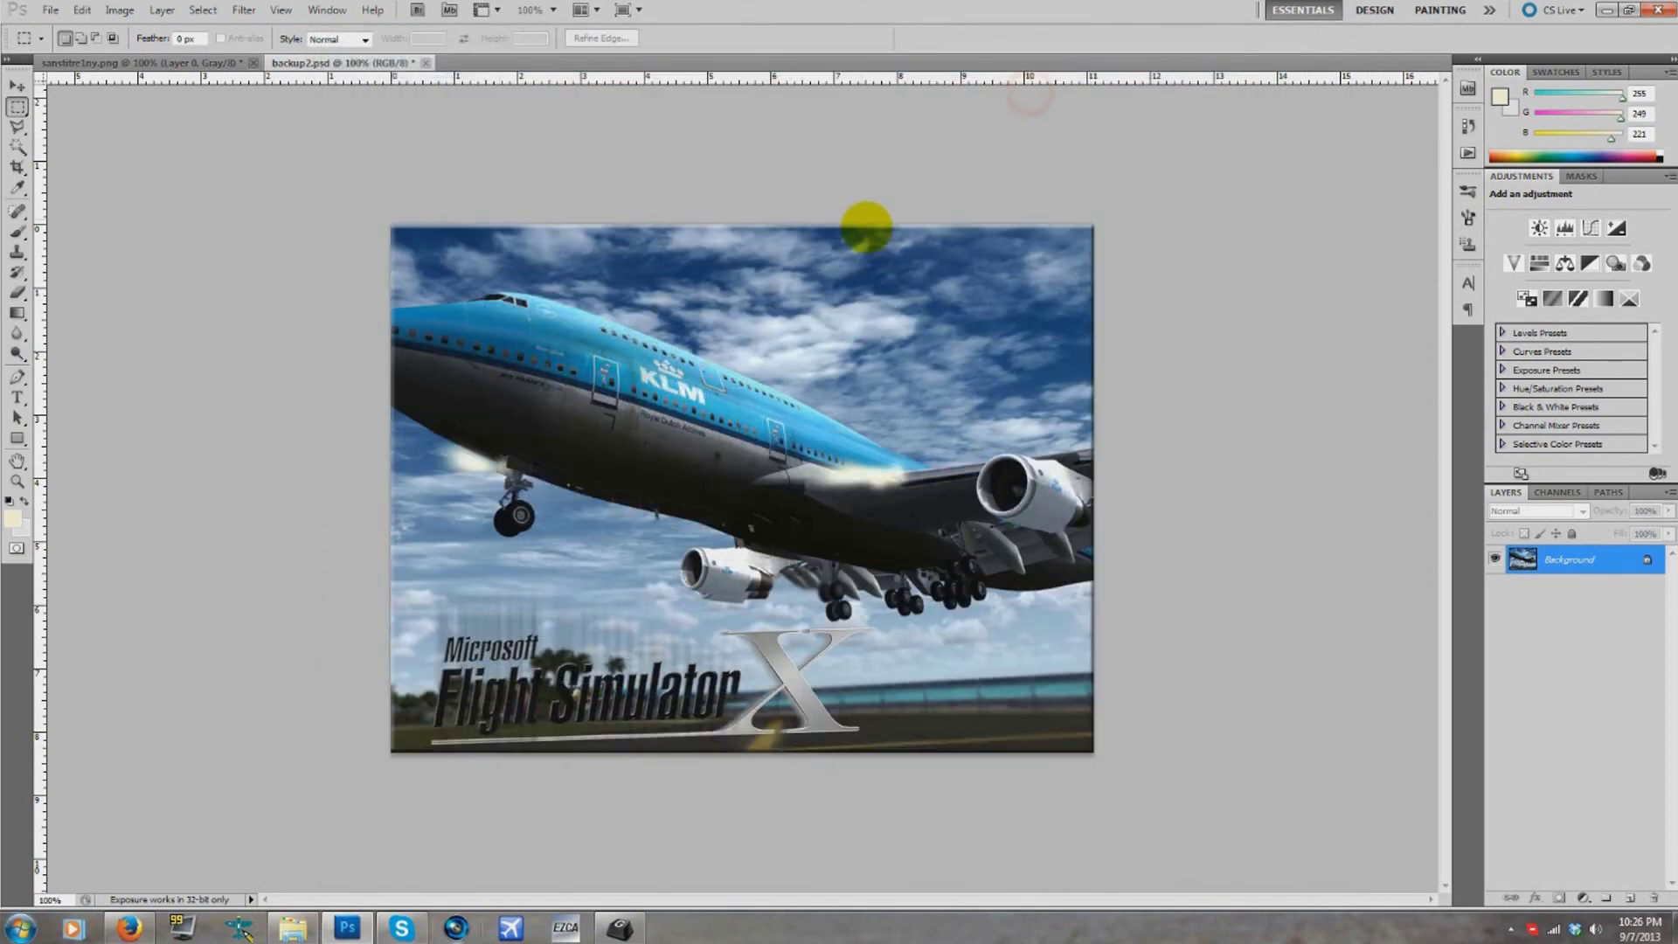
- Start a Photo Filter adjustment, try the Underwater preset, and choose Warming Filter (81) at 100% density
{"action": "left_click", "coordinate": [105, 10]}
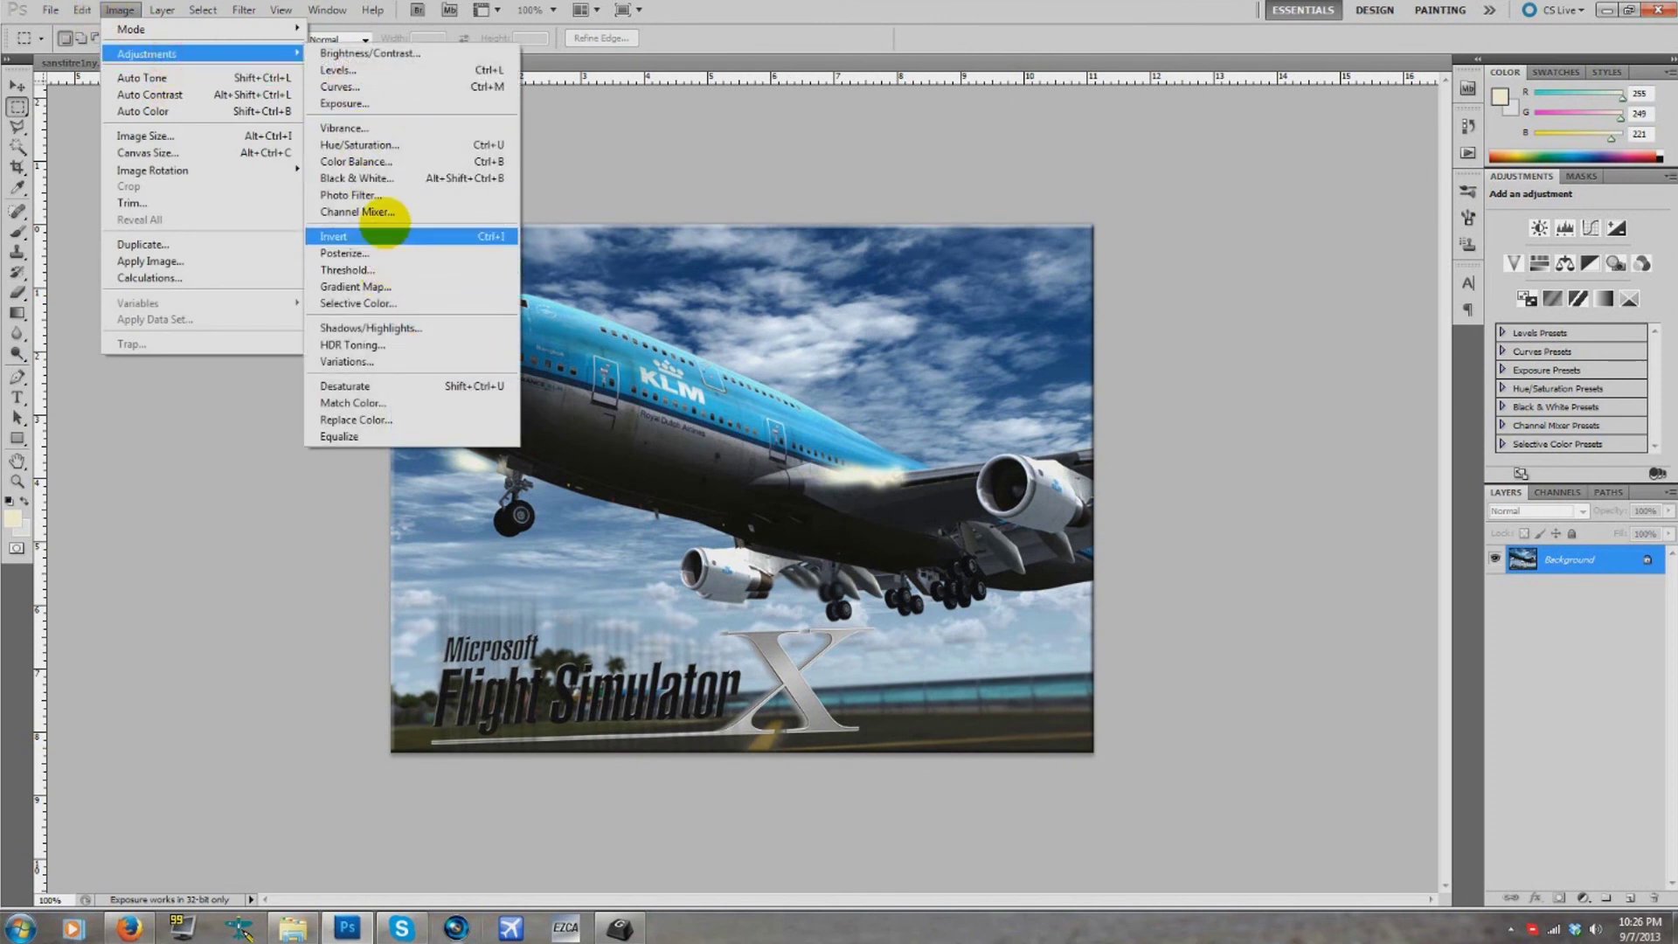
{"action": "left_click", "coordinate": [385, 196]}
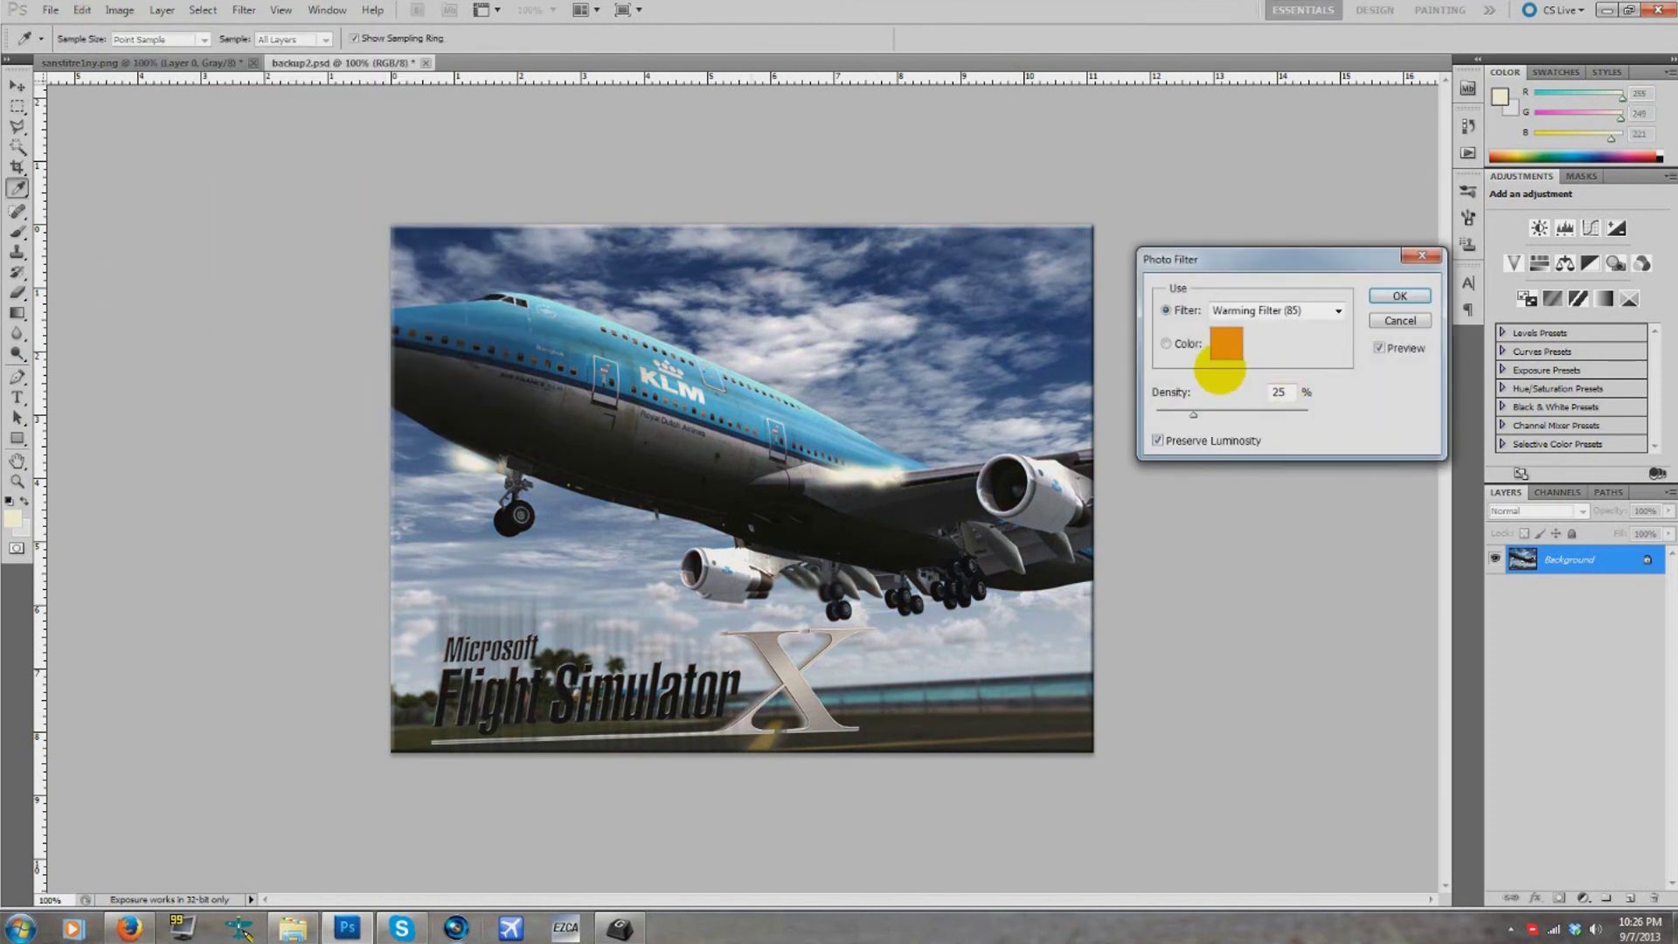
{"action": "left_click", "coordinate": [1241, 310]}
{"action": "left_click", "coordinate": [1259, 346]}
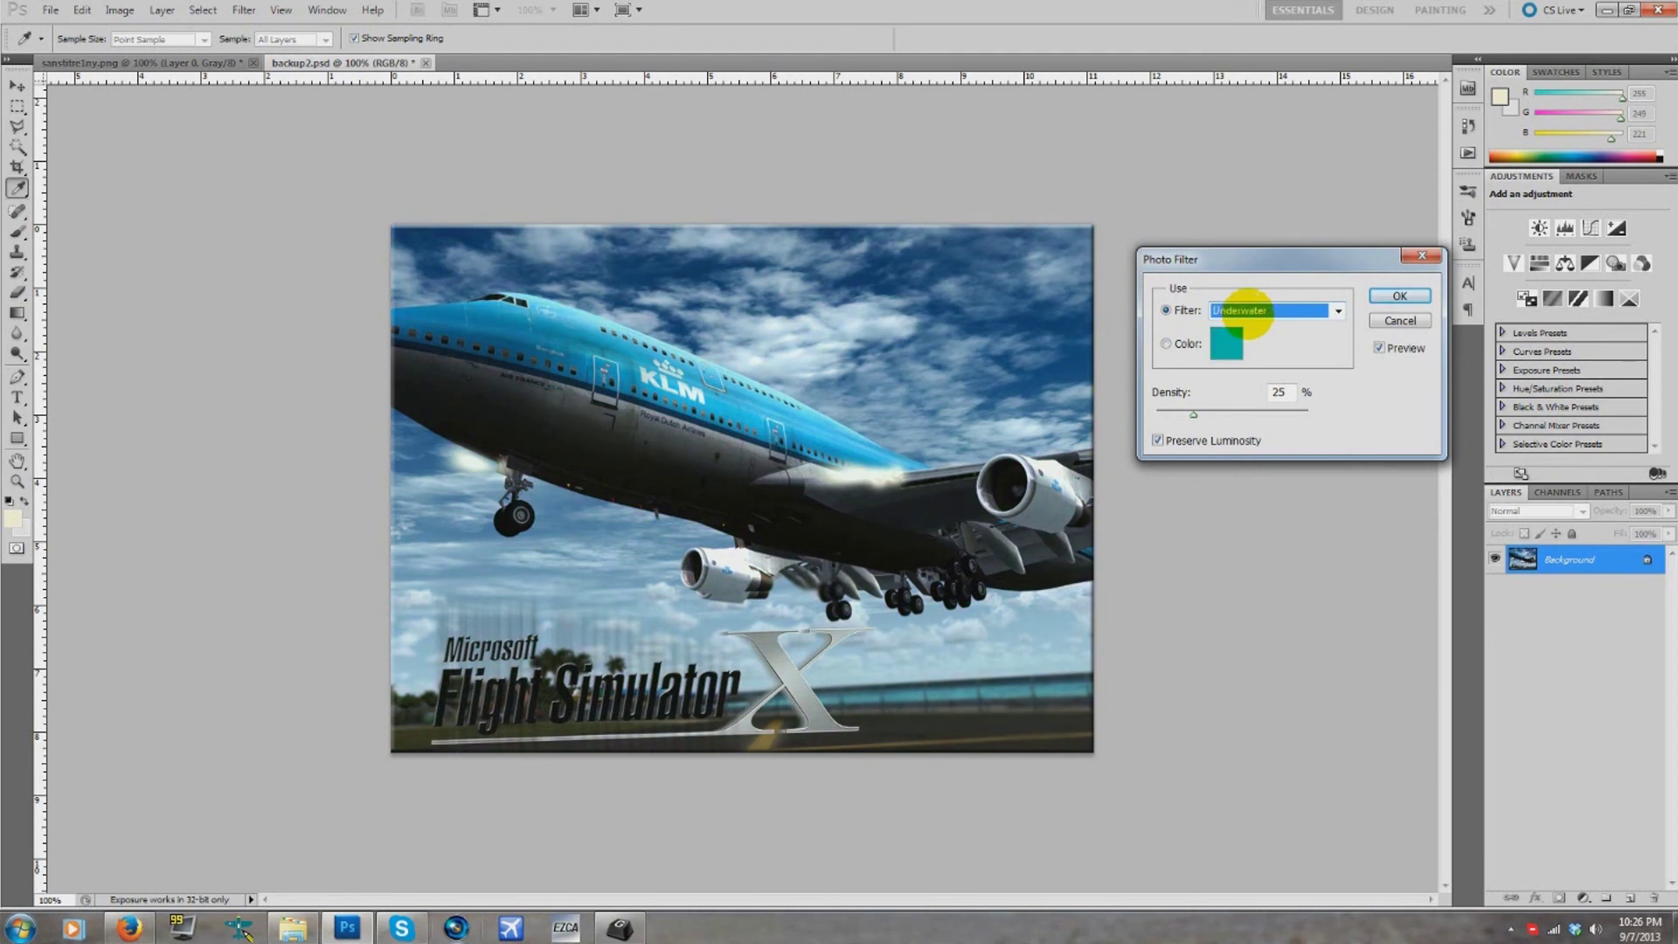
{"action": "left_click", "coordinate": [1241, 311]}
{"action": "left_click", "coordinate": [1254, 346]}
{"action": "key", "text": "Down"}
{"action": "key", "text": "Down"}
{"action": "key", "text": "Up"}
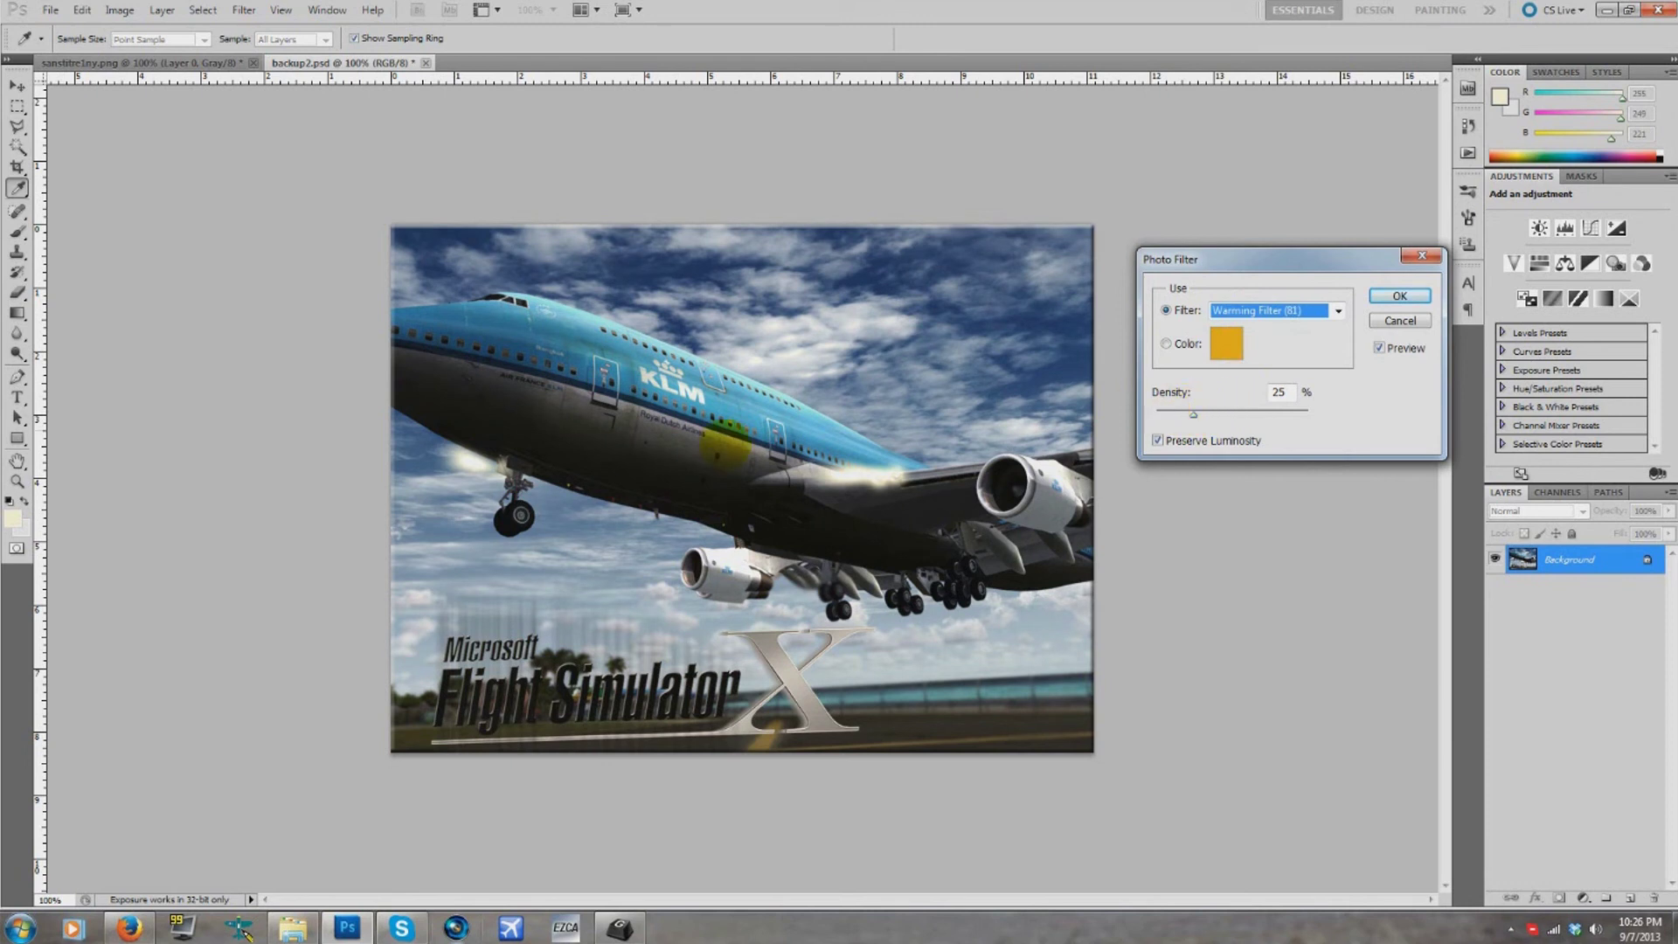
{"action": "left_click_drag", "start_coordinate": [1194, 413], "coordinate": [1319, 408]}
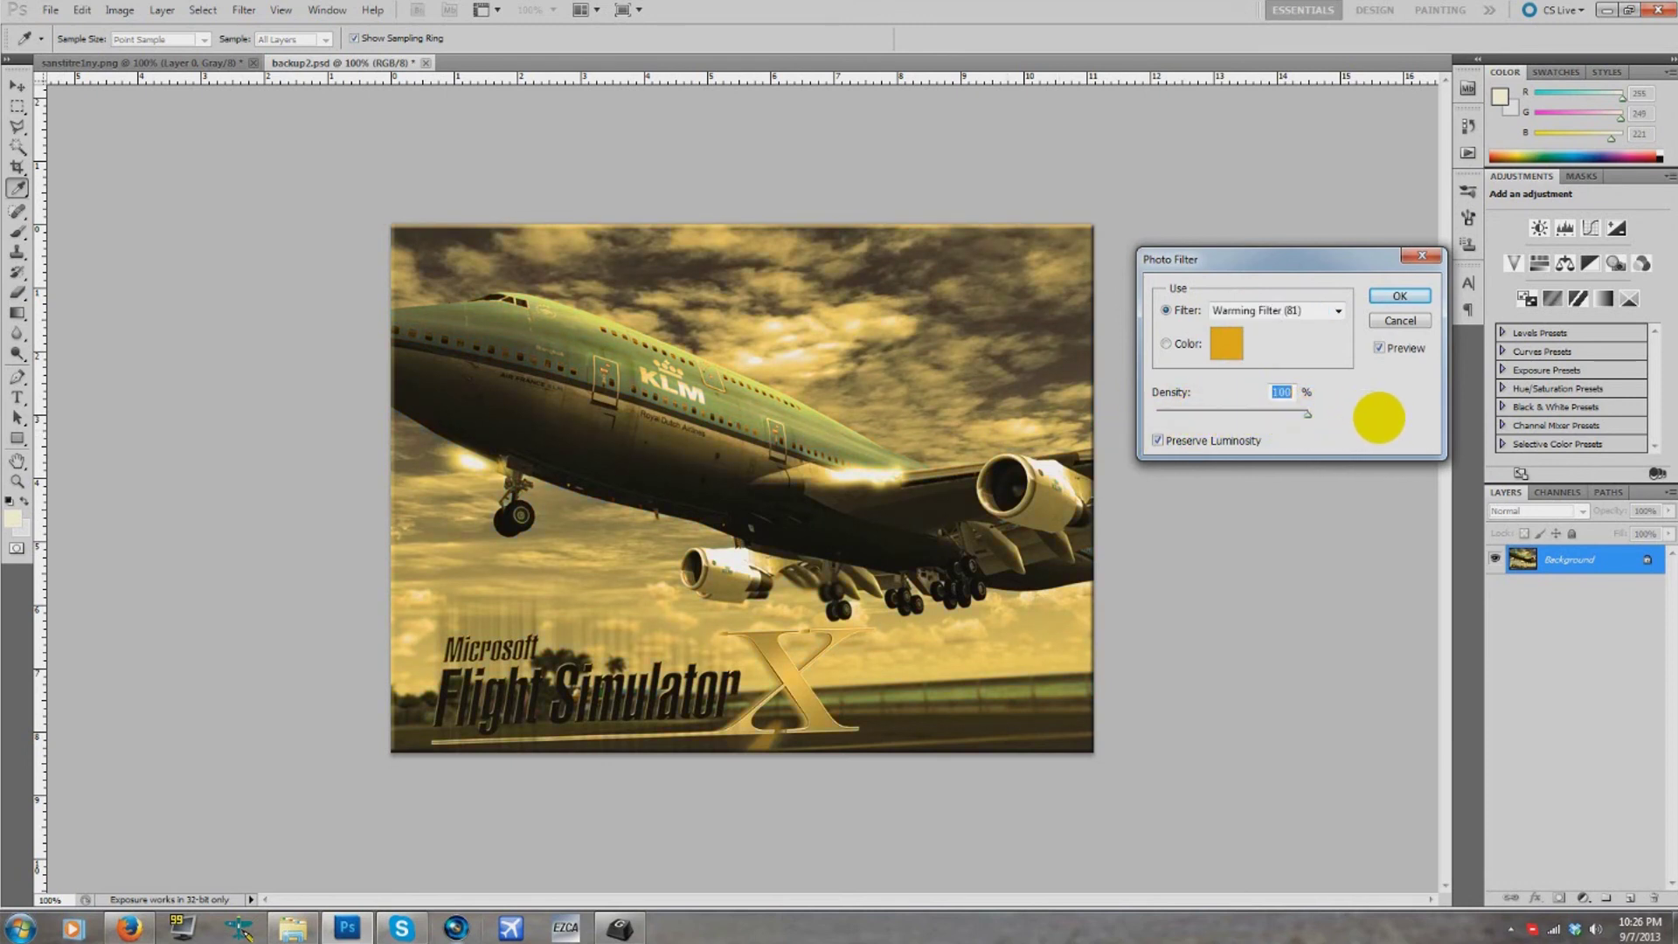
- Switch the Photo Filter to a custom colour and choose a pale yellow
{"action": "left_click", "coordinate": [1184, 343]}
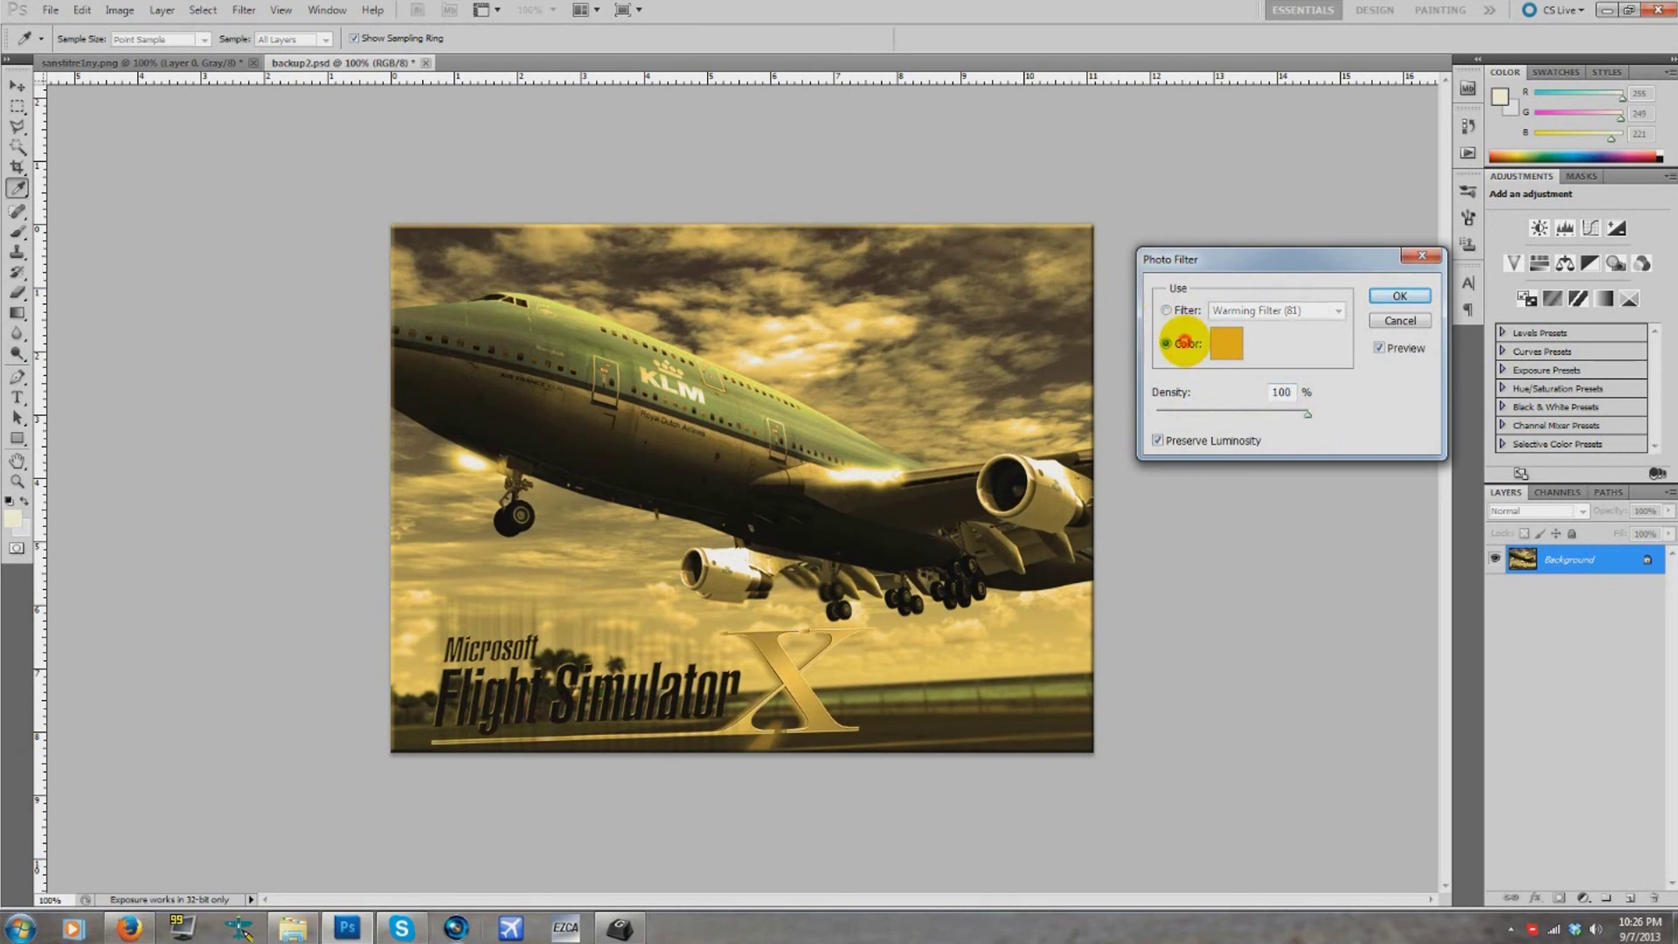
{"action": "left_click", "coordinate": [1227, 343]}
{"action": "mouse_move", "coordinate": [1366, 284]}
{"action": "left_mouse_down"}
{"action": "mouse_move", "coordinate": [1377, 306]}
{"action": "mouse_move", "coordinate": [1326, 277]}
{"action": "mouse_move", "coordinate": [1328, 238]}
{"action": "mouse_move", "coordinate": [1293, 207]}
{"action": "mouse_move", "coordinate": [1317, 227]}
{"action": "mouse_move", "coordinate": [1280, 229]}
{"action": "mouse_move", "coordinate": [1296, 225]}
{"action": "mouse_move", "coordinate": [1273, 250]}
{"action": "mouse_move", "coordinate": [1309, 219]}
{"action": "left_mouse_up"}
{"action": "left_click_drag", "start_coordinate": [1481, 429], "coordinate": [1481, 414]}
{"action": "left_click_drag", "start_coordinate": [1311, 242], "coordinate": [1276, 231]}
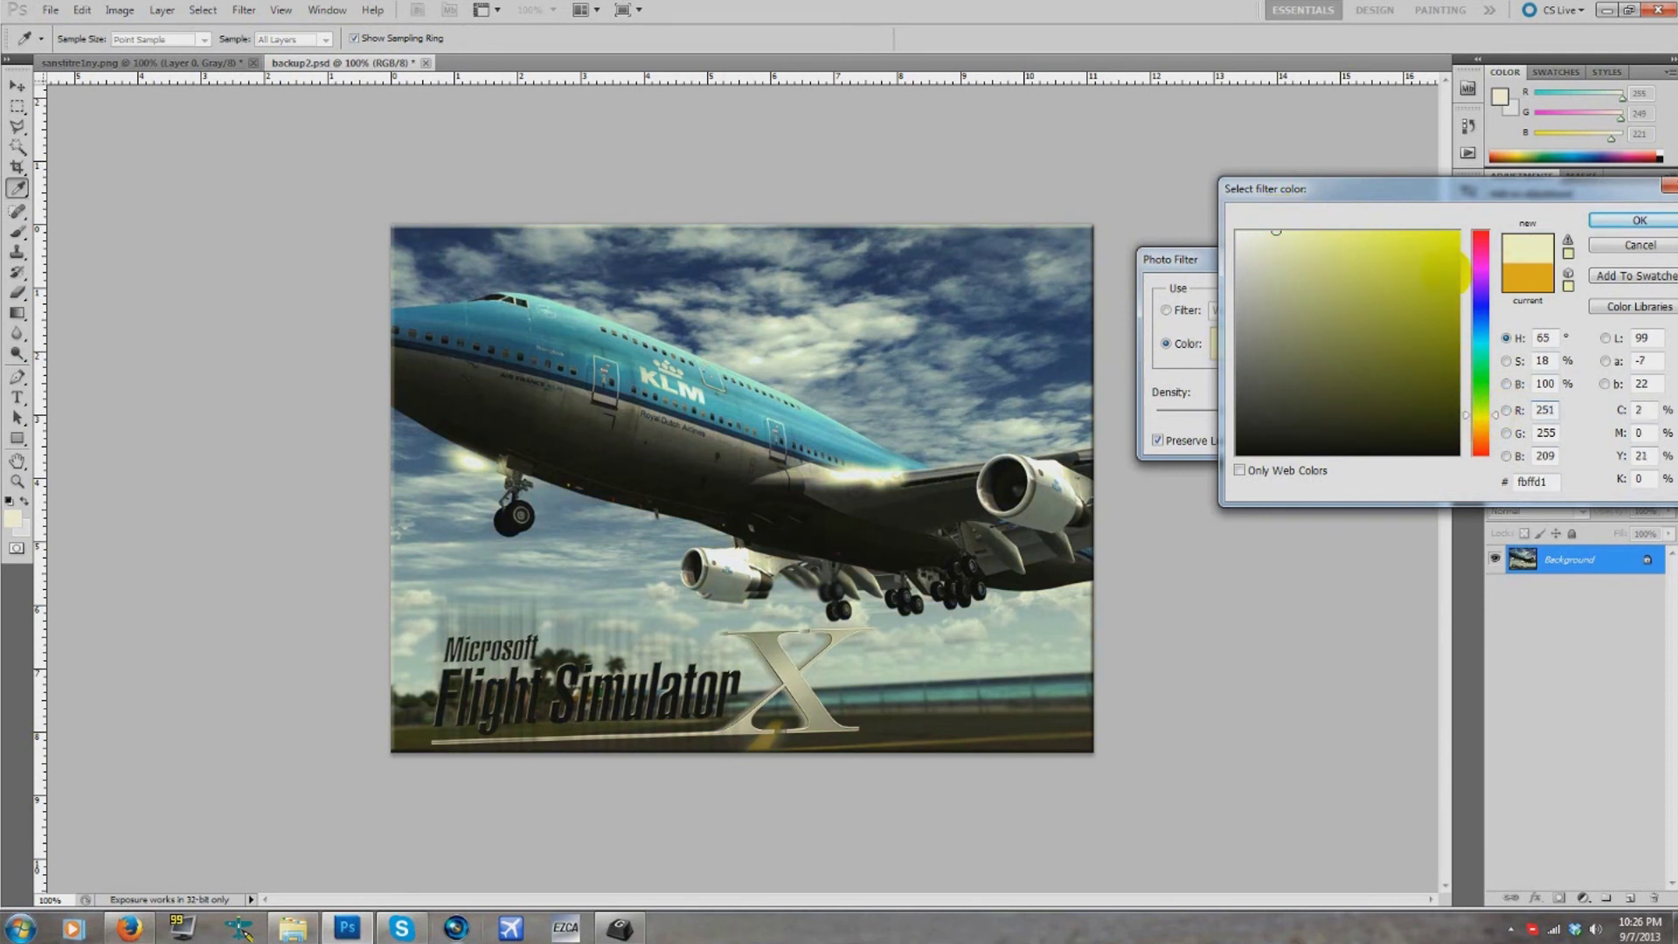
{"action": "left_click_drag", "start_coordinate": [1330, 244], "coordinate": [1302, 231]}
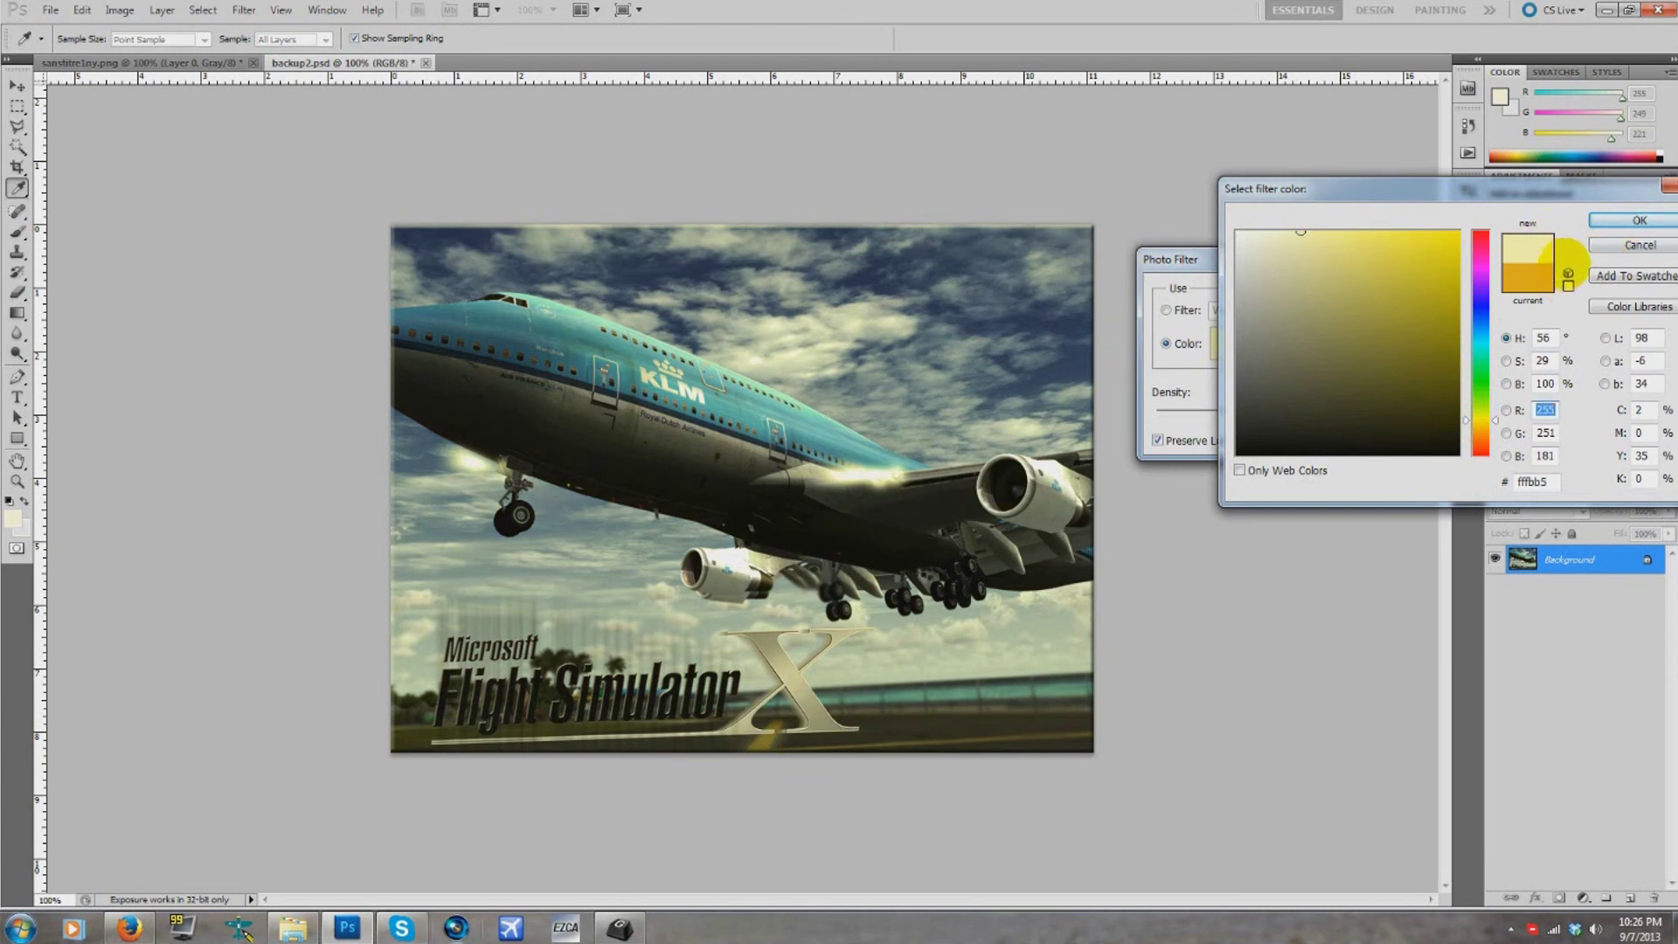
{"action": "left_click_drag", "start_coordinate": [1312, 232], "coordinate": [1289, 196]}
{"action": "left_click", "coordinate": [1640, 220]}
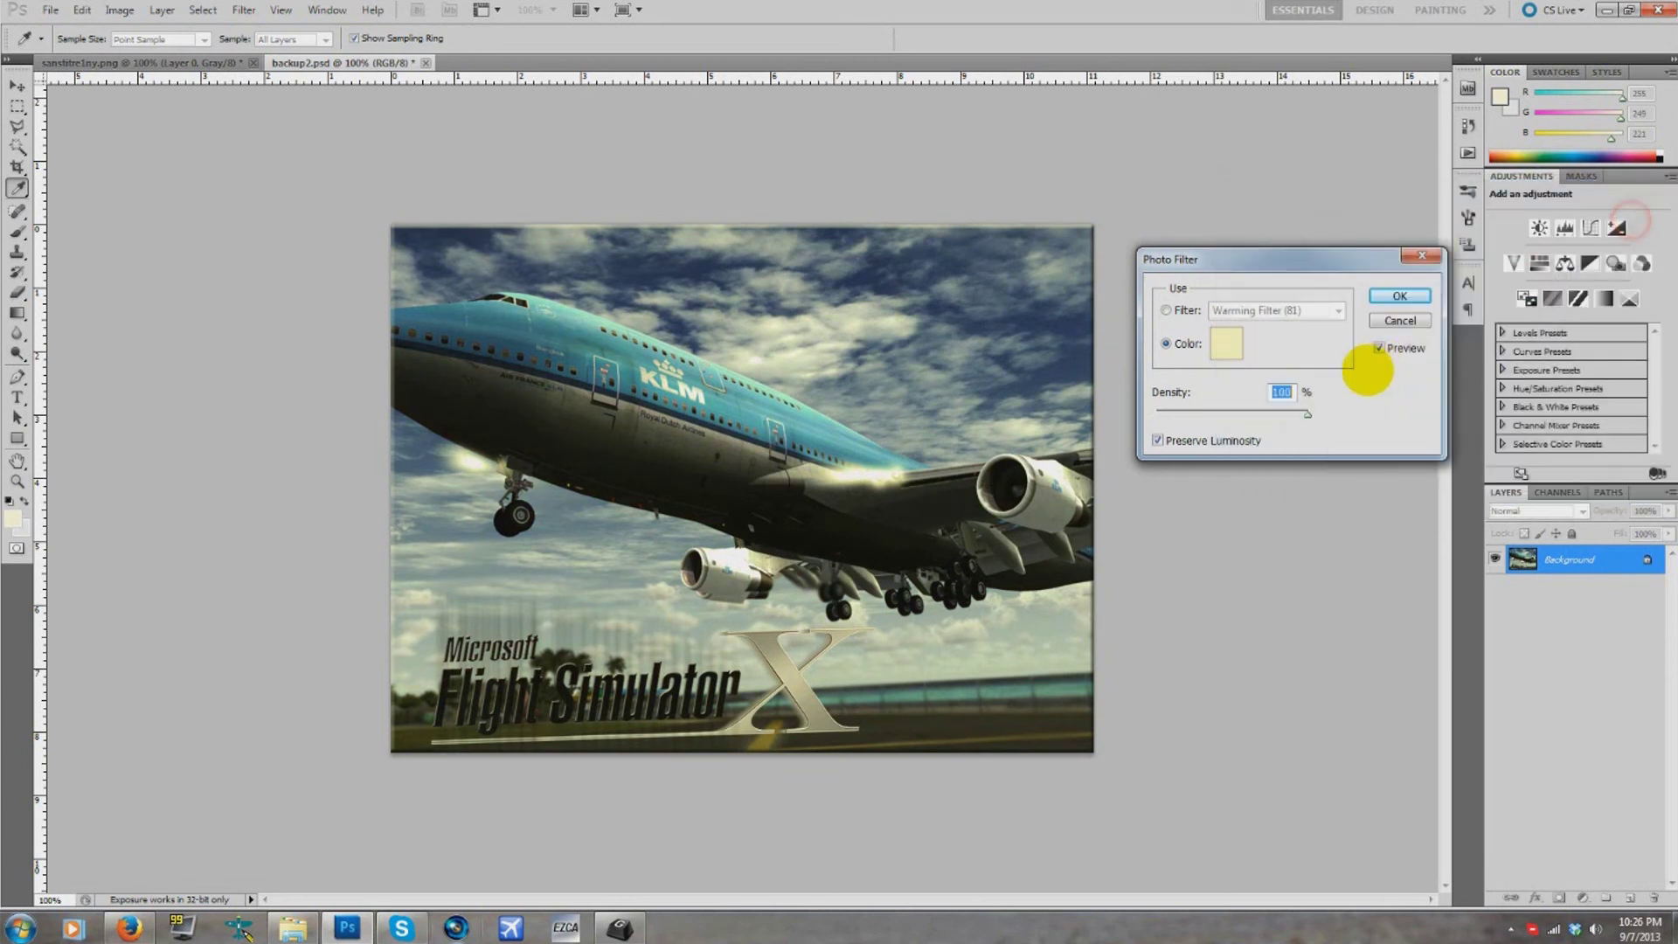
- Lower the Photo Filter's density for a subtler tint and apply it to the image
{"action": "left_click_drag", "start_coordinate": [1300, 411], "coordinate": [1232, 414]}
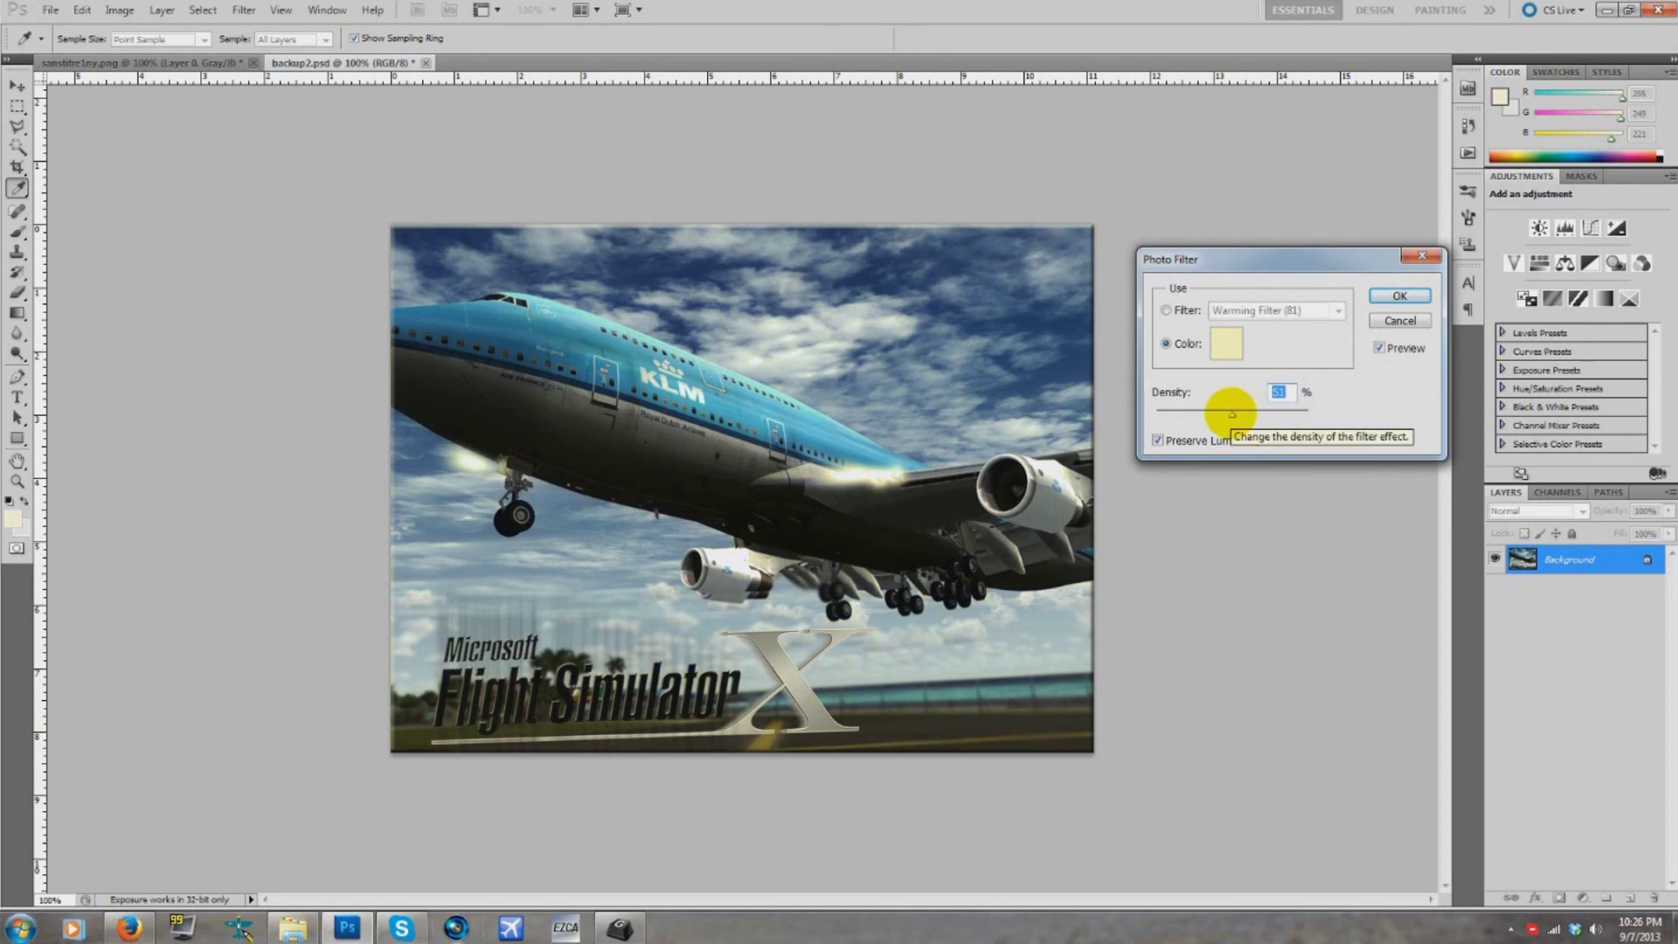
{"action": "left_click_drag", "start_coordinate": [1232, 415], "coordinate": [1218, 414]}
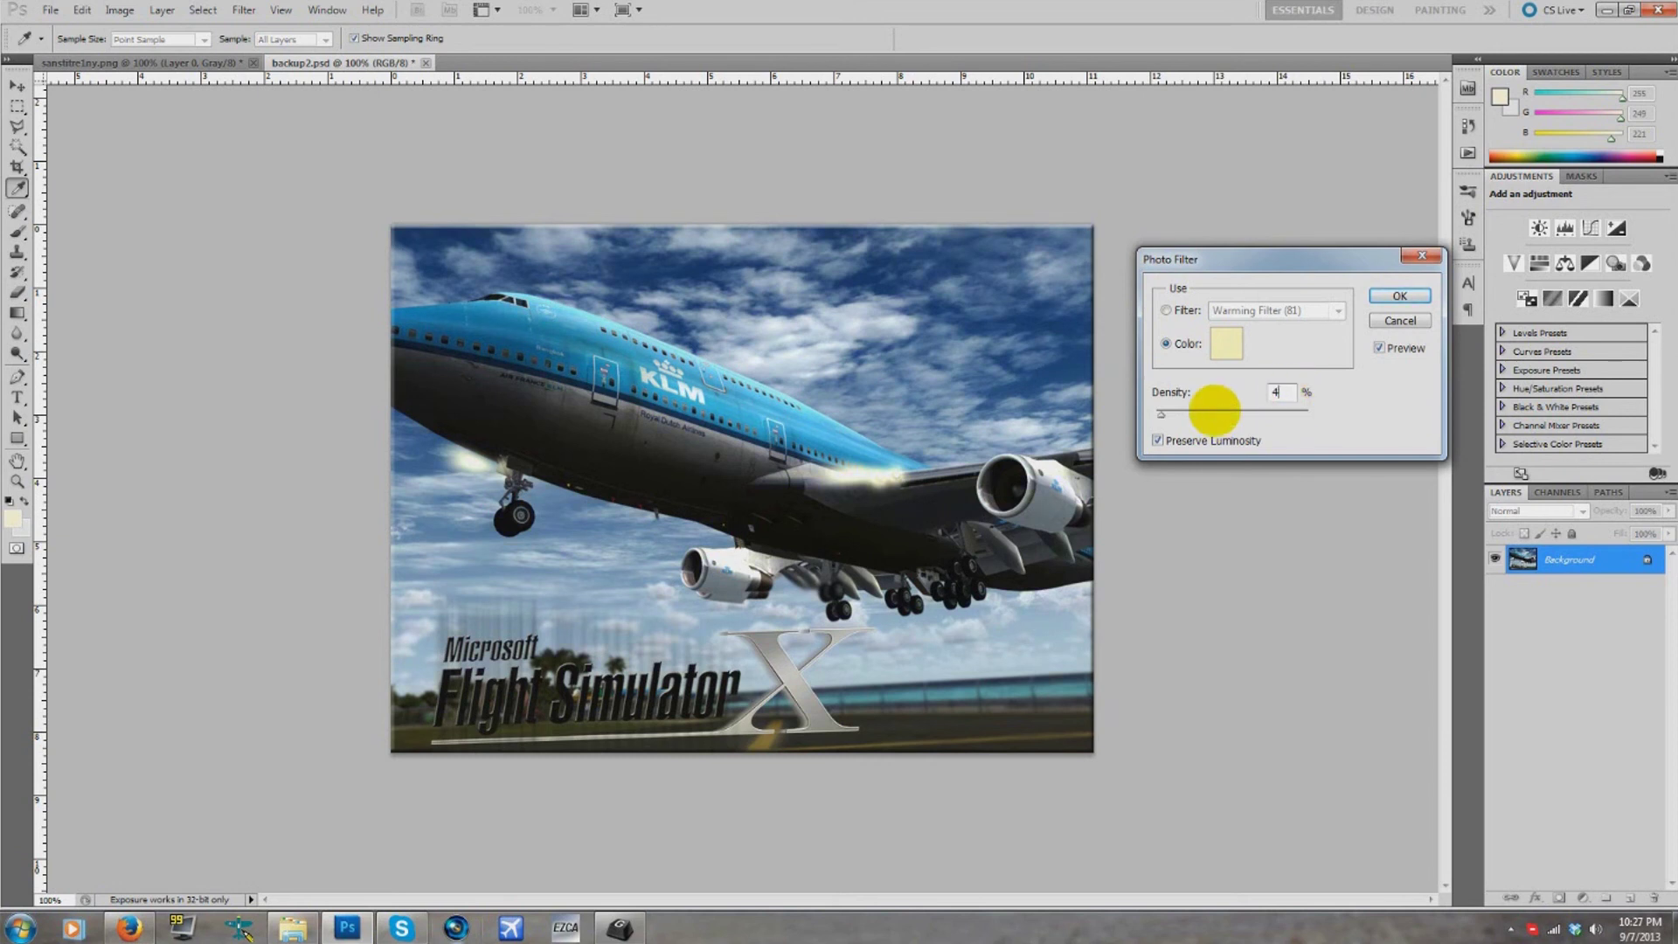
{"action": "key", "text": "Return"}
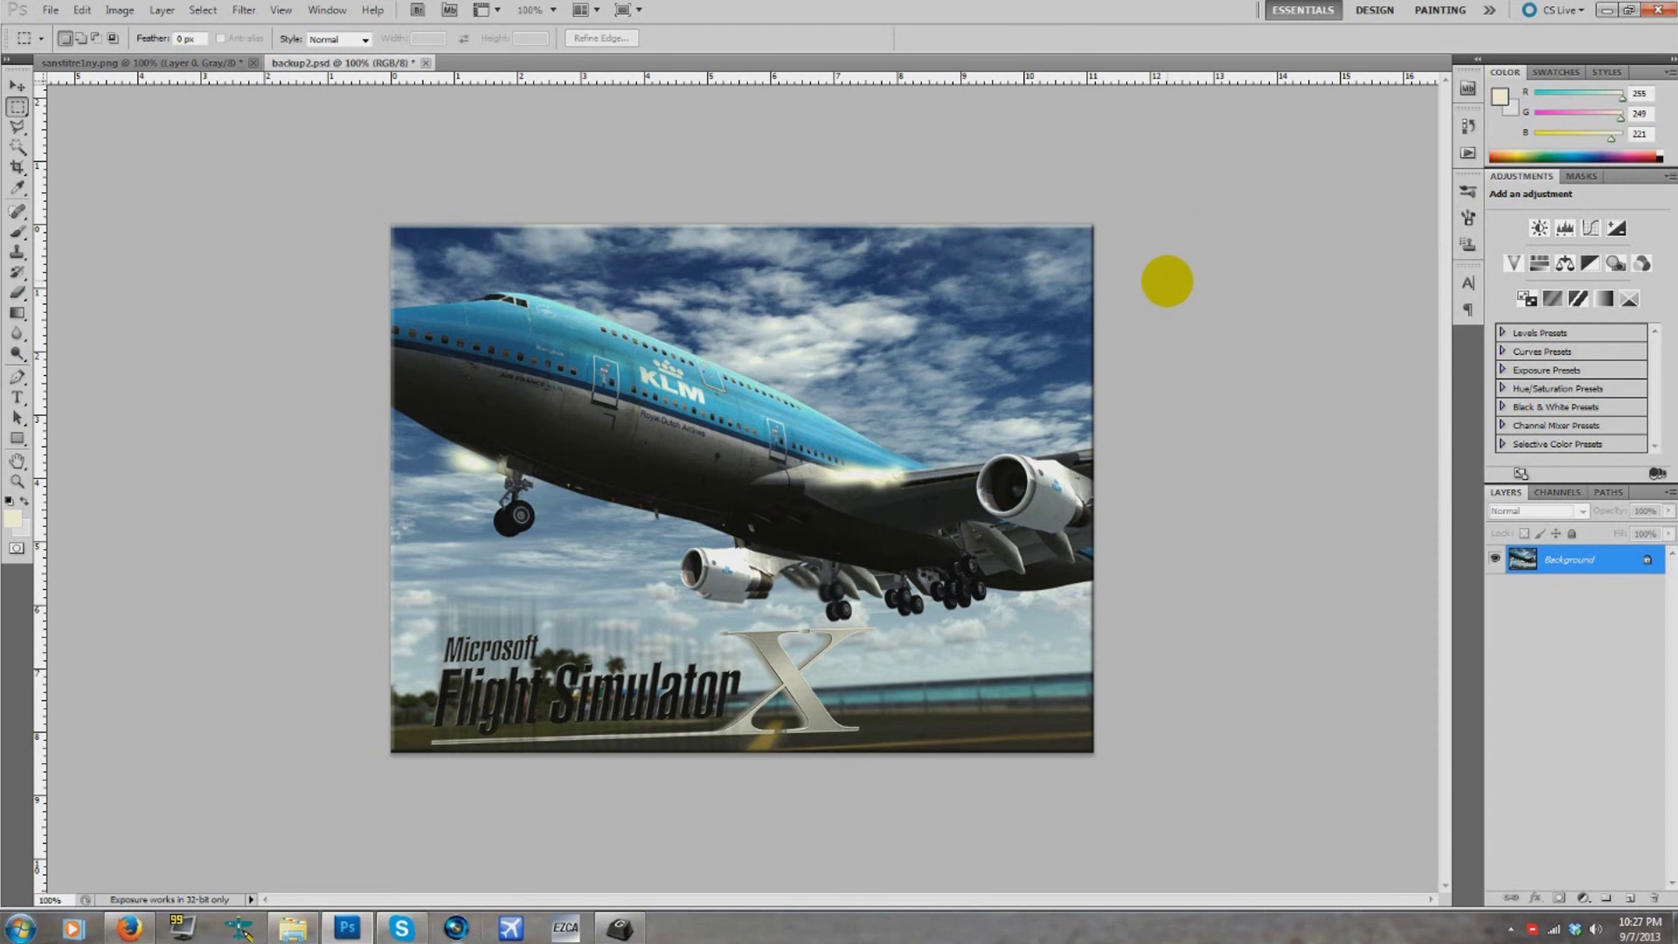
{"action": "left_click_drag", "start_coordinate": [858, 441], "coordinate": [880, 481]}
{"action": "right_click", "coordinate": [852, 440]}
{"action": "left_click", "coordinate": [874, 449]}
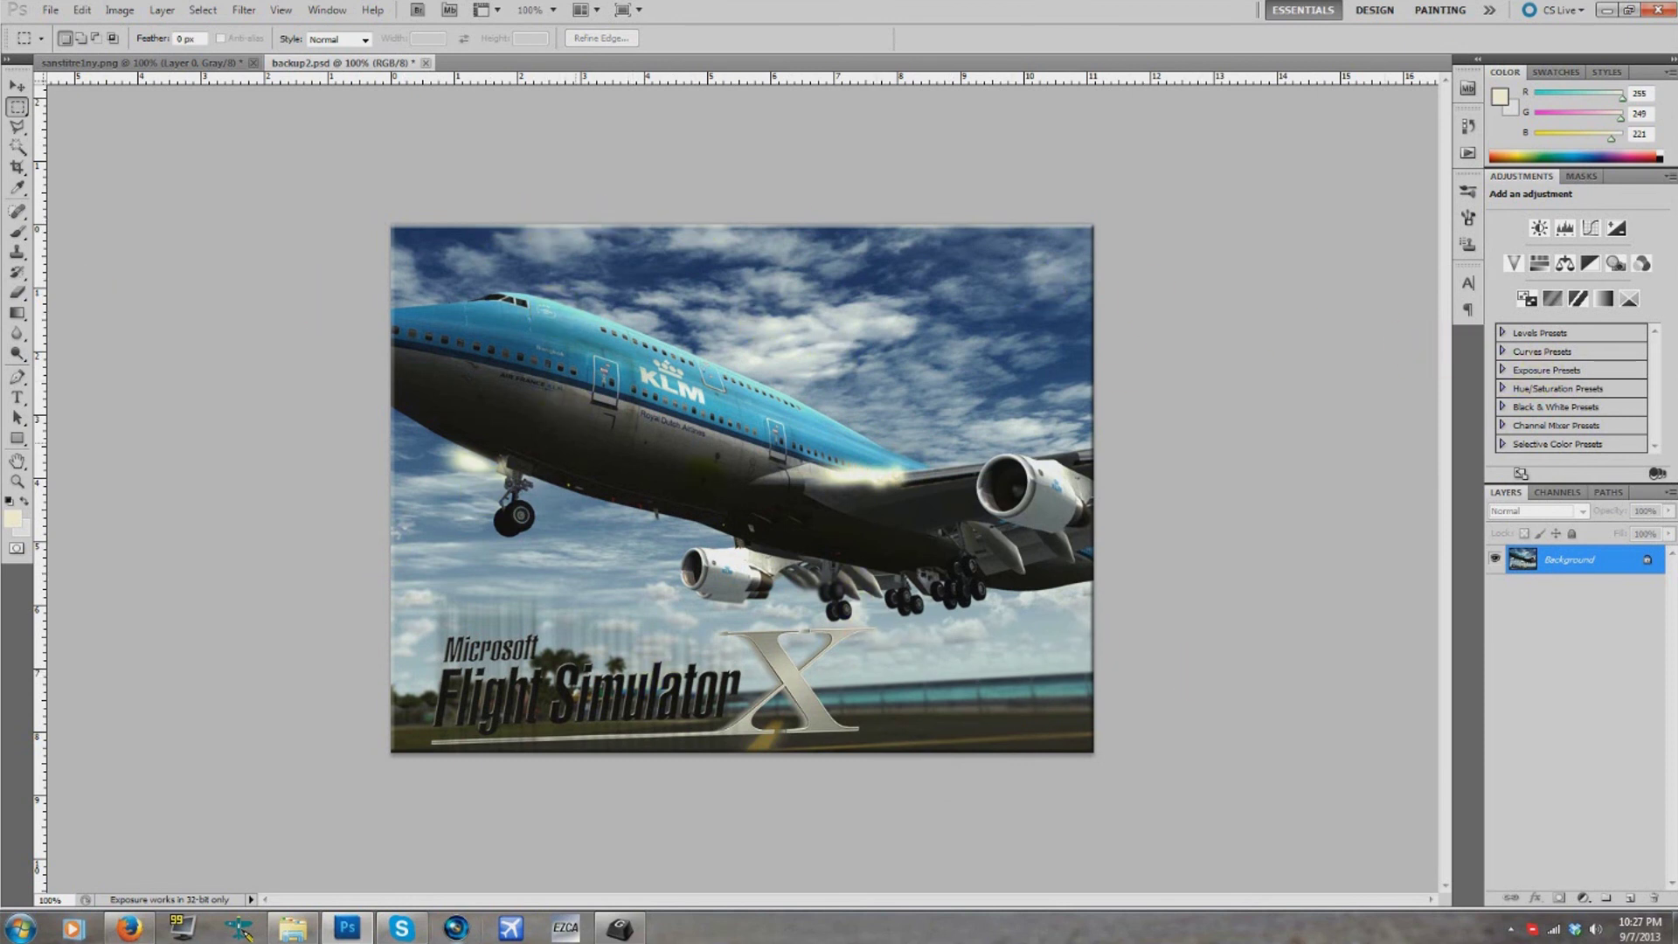
{"action": "left_click_drag", "start_coordinate": [1110, 752], "coordinate": [236, 290]}
{"action": "right_click", "coordinate": [759, 551]}
{"action": "left_click", "coordinate": [798, 561]}
{"action": "left_click_drag", "start_coordinate": [354, 186], "coordinate": [1236, 564]}
{"action": "right_click", "coordinate": [736, 295]}
{"action": "left_click", "coordinate": [780, 303]}
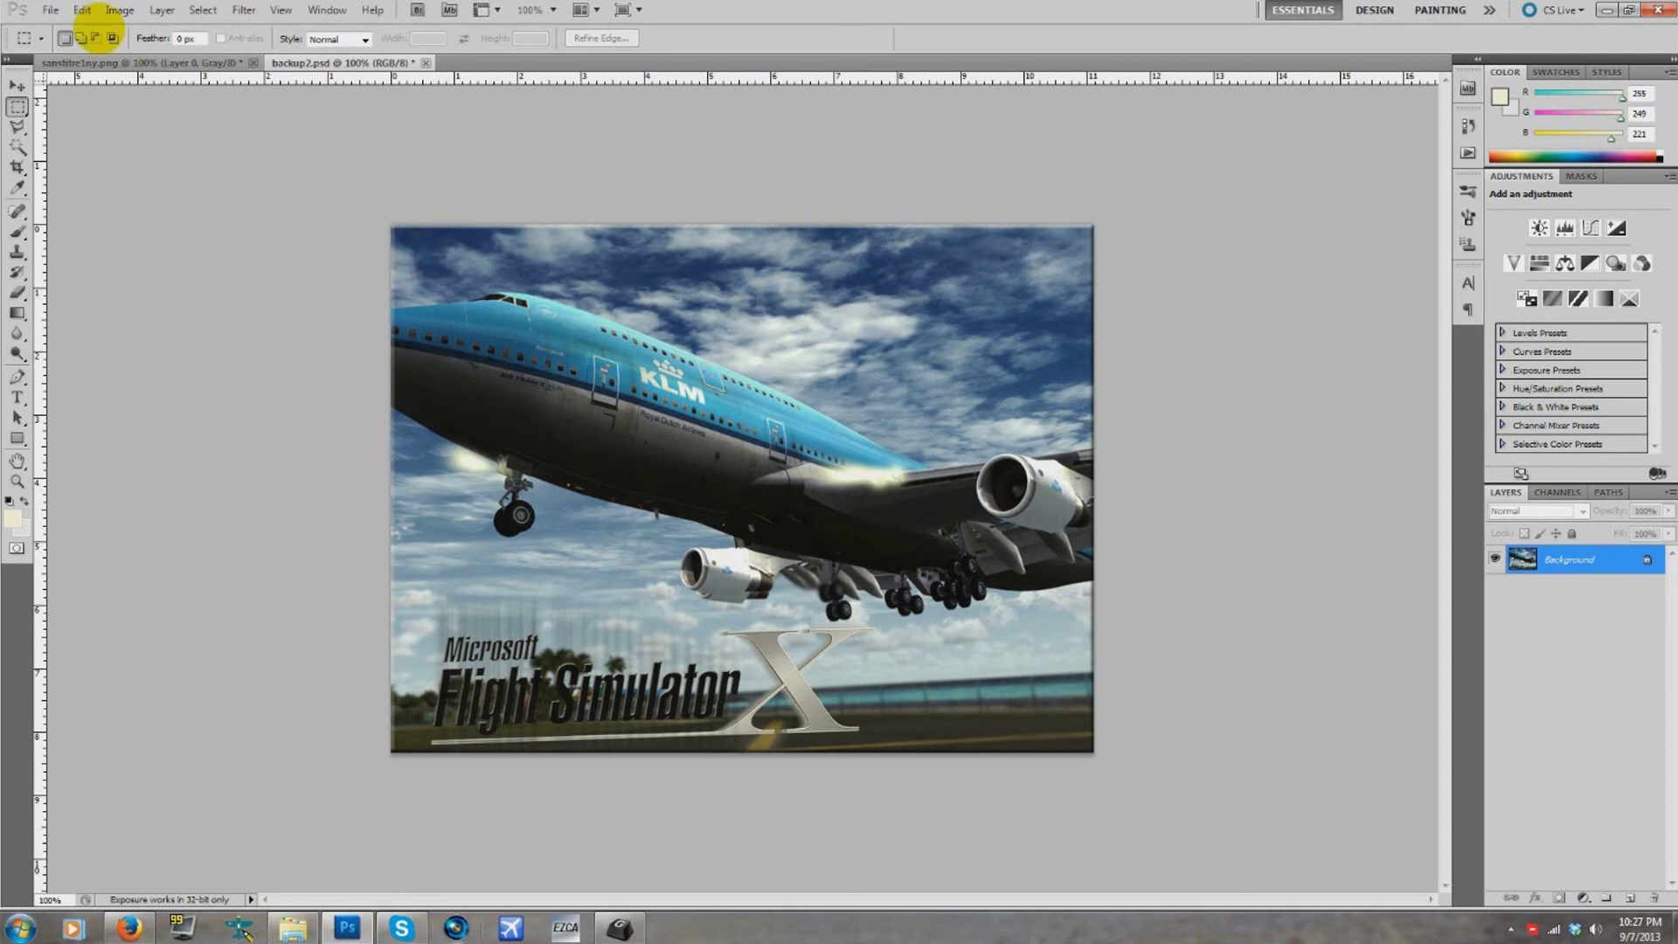
{"action": "left_click", "coordinate": [50, 9]}
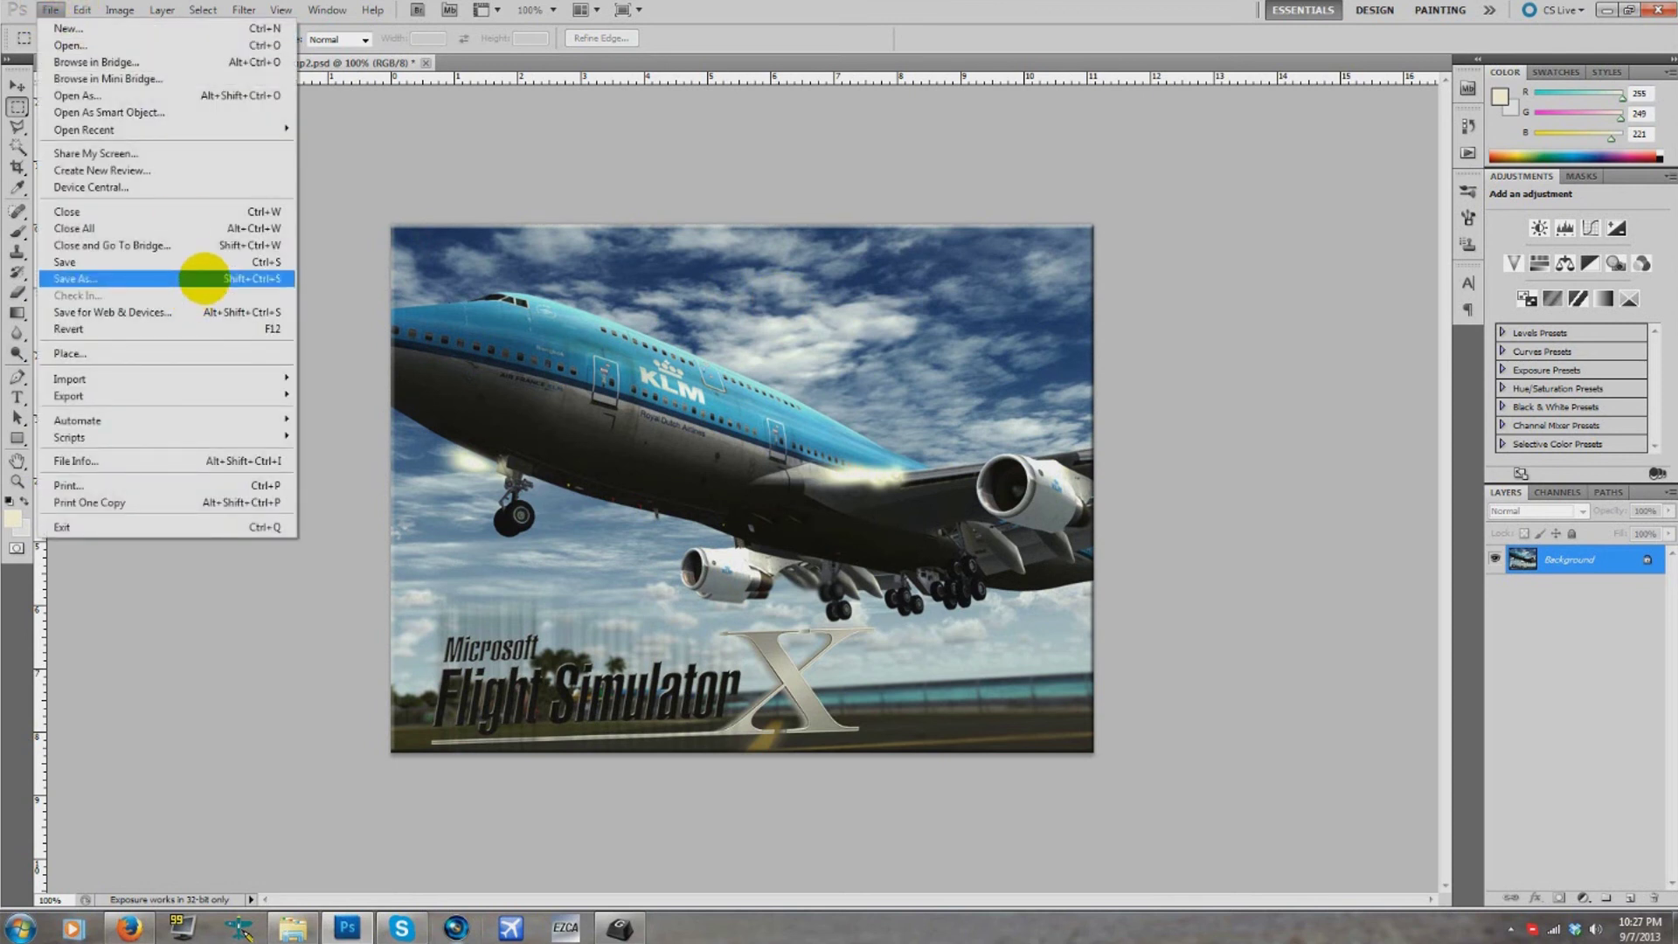
{"action": "left_click", "coordinate": [931, 367]}
{"action": "right_click", "coordinate": [585, 214]}
{"action": "left_click", "coordinate": [570, 236]}
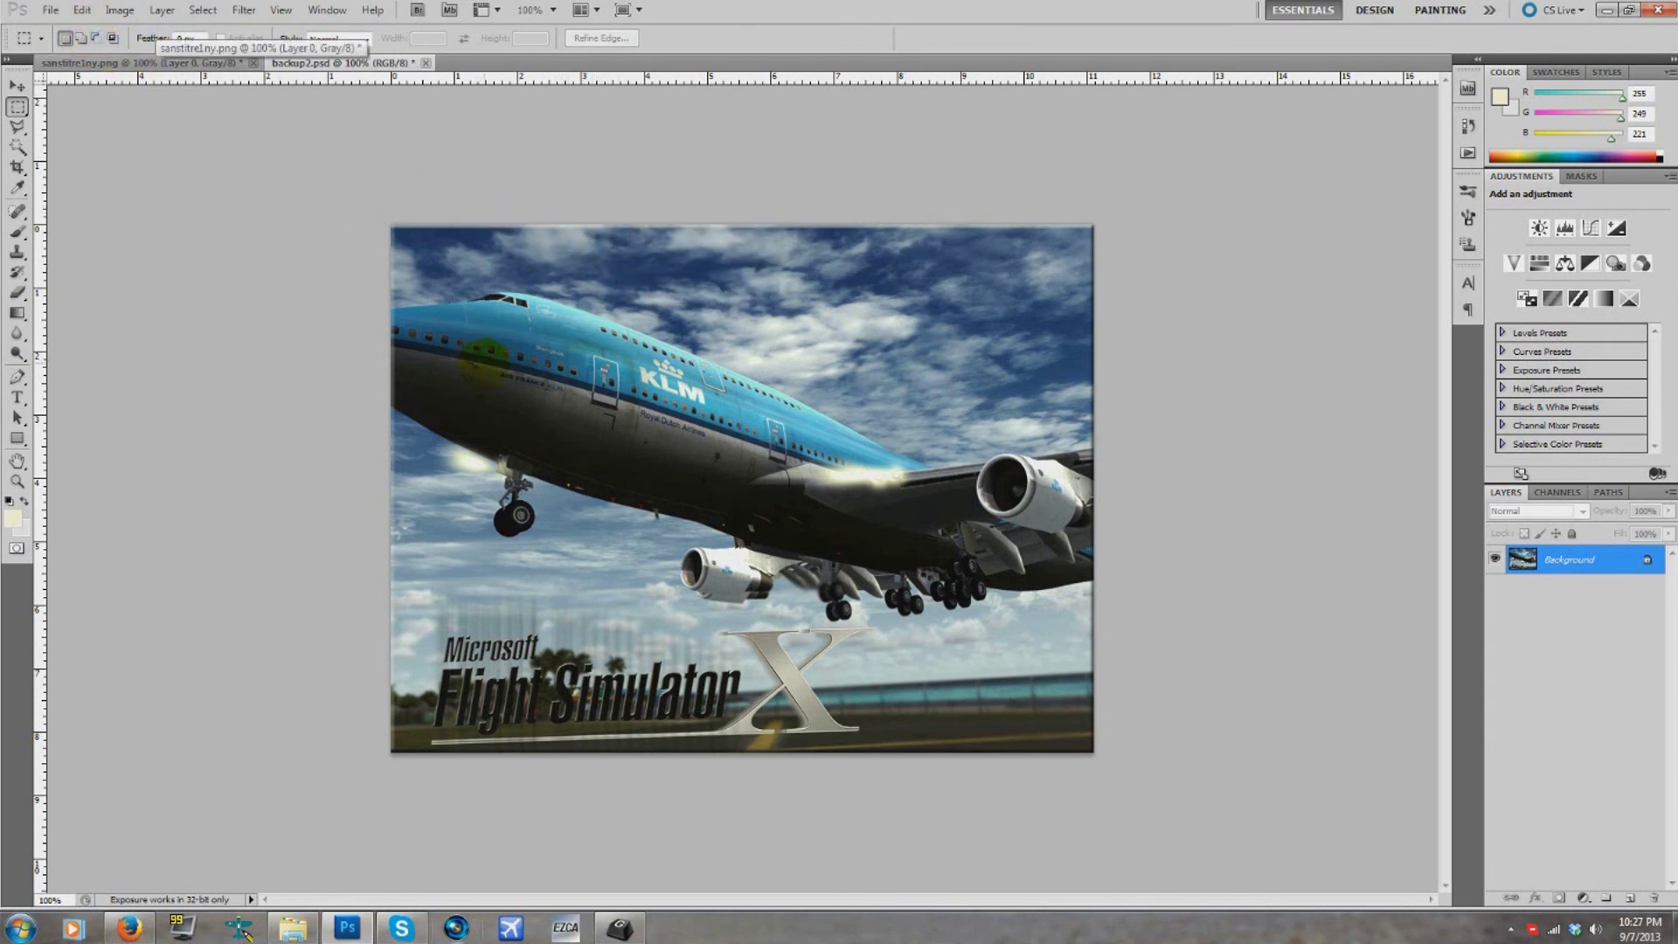
- Save the image to the desktop as a BMP named blgsplash, in Windows format at 32-bit depth
{"action": "left_click", "coordinate": [51, 10]}
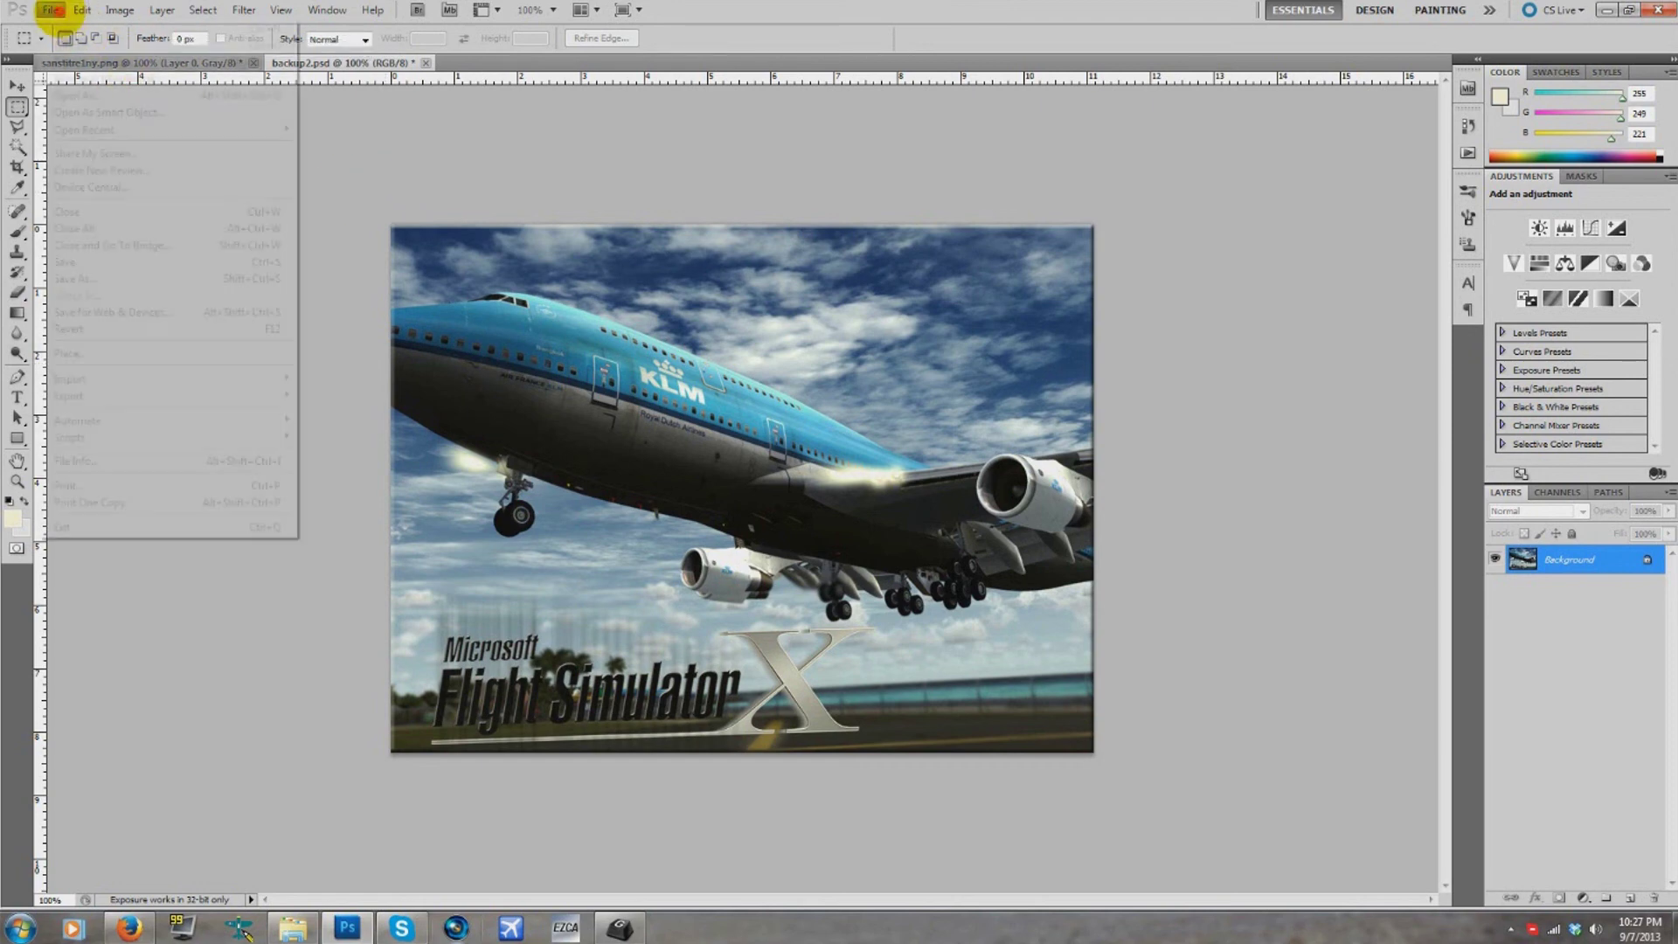
{"action": "left_click", "coordinate": [82, 273]}
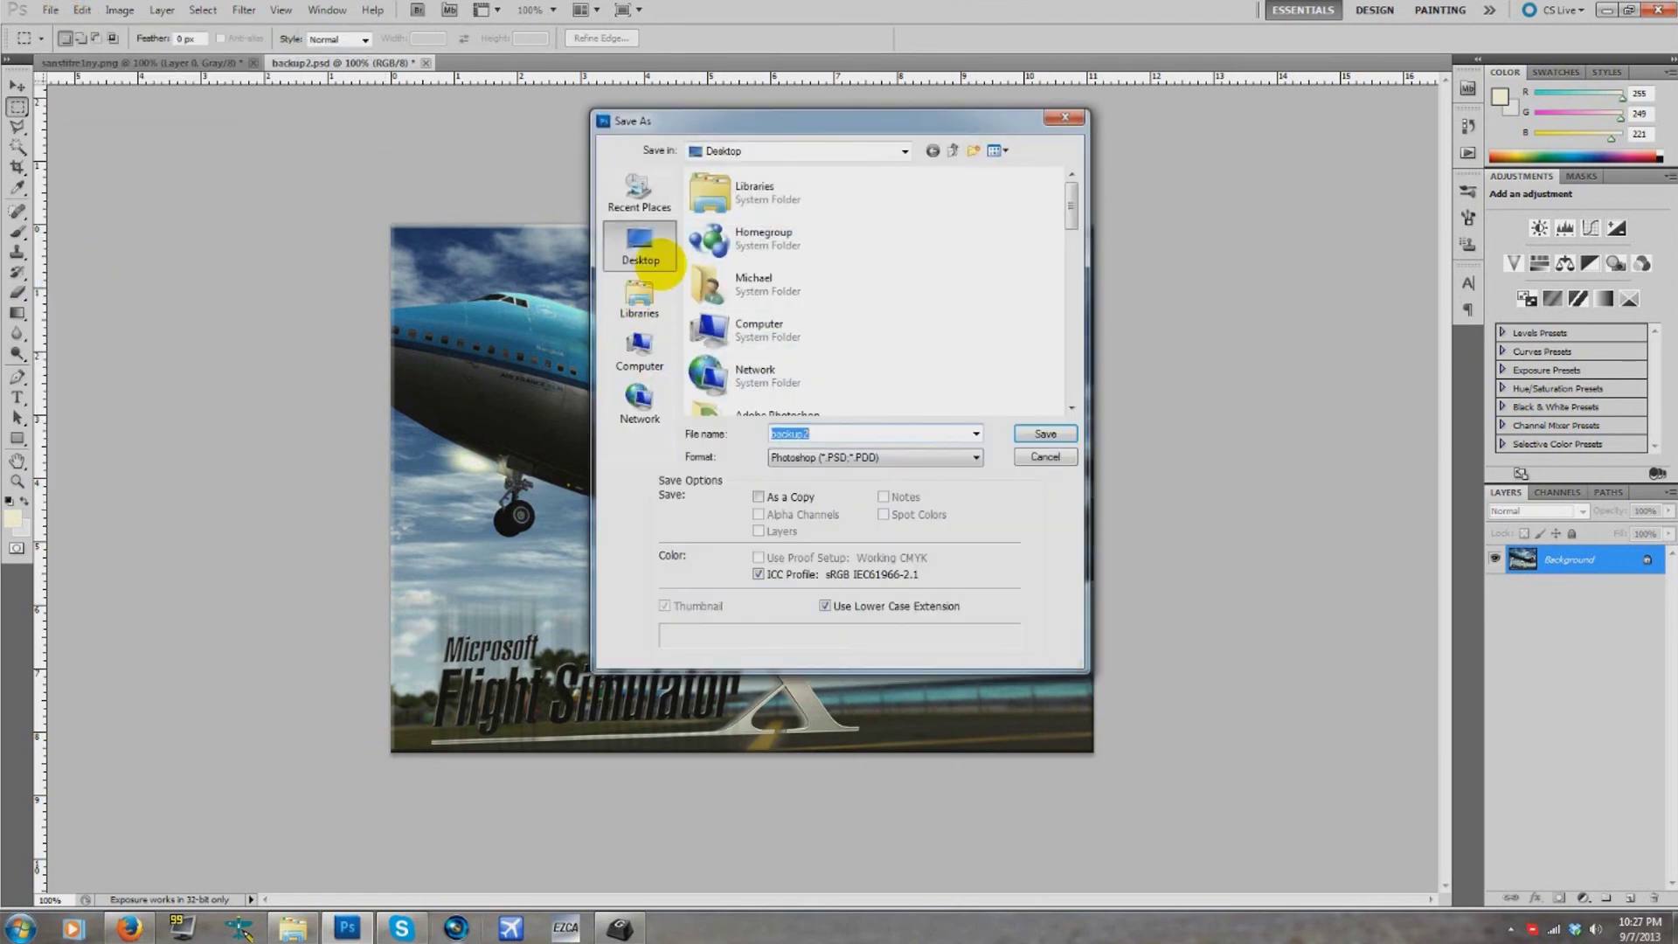
{"action": "left_click", "coordinate": [797, 458]}
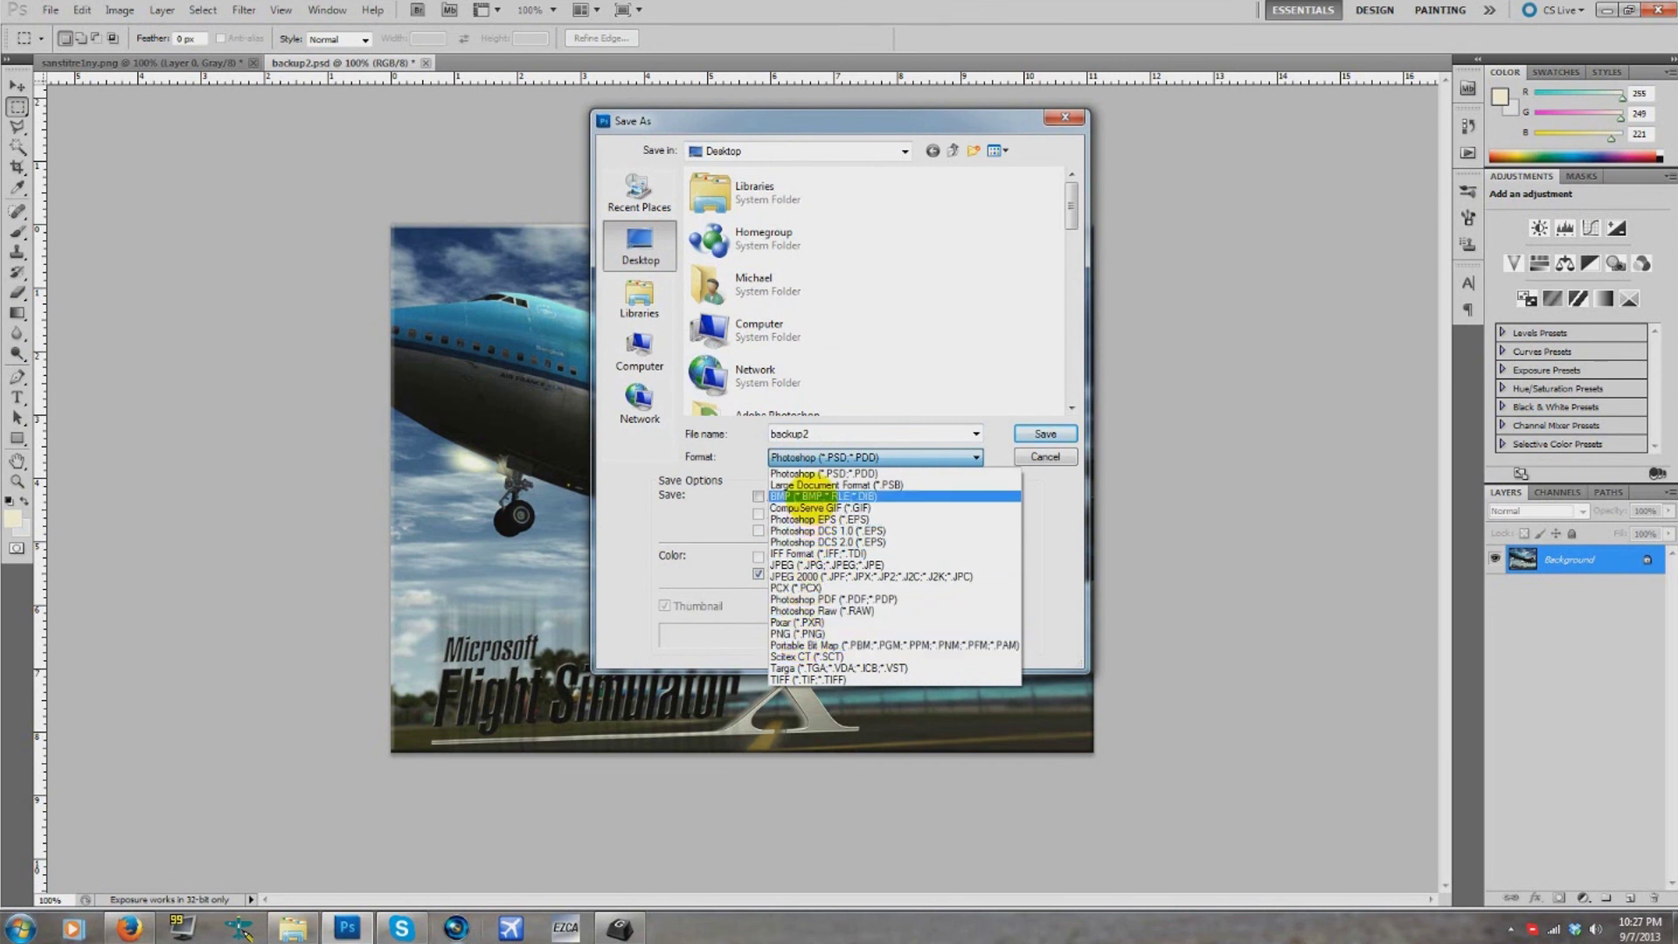
{"action": "left_click", "coordinate": [797, 496]}
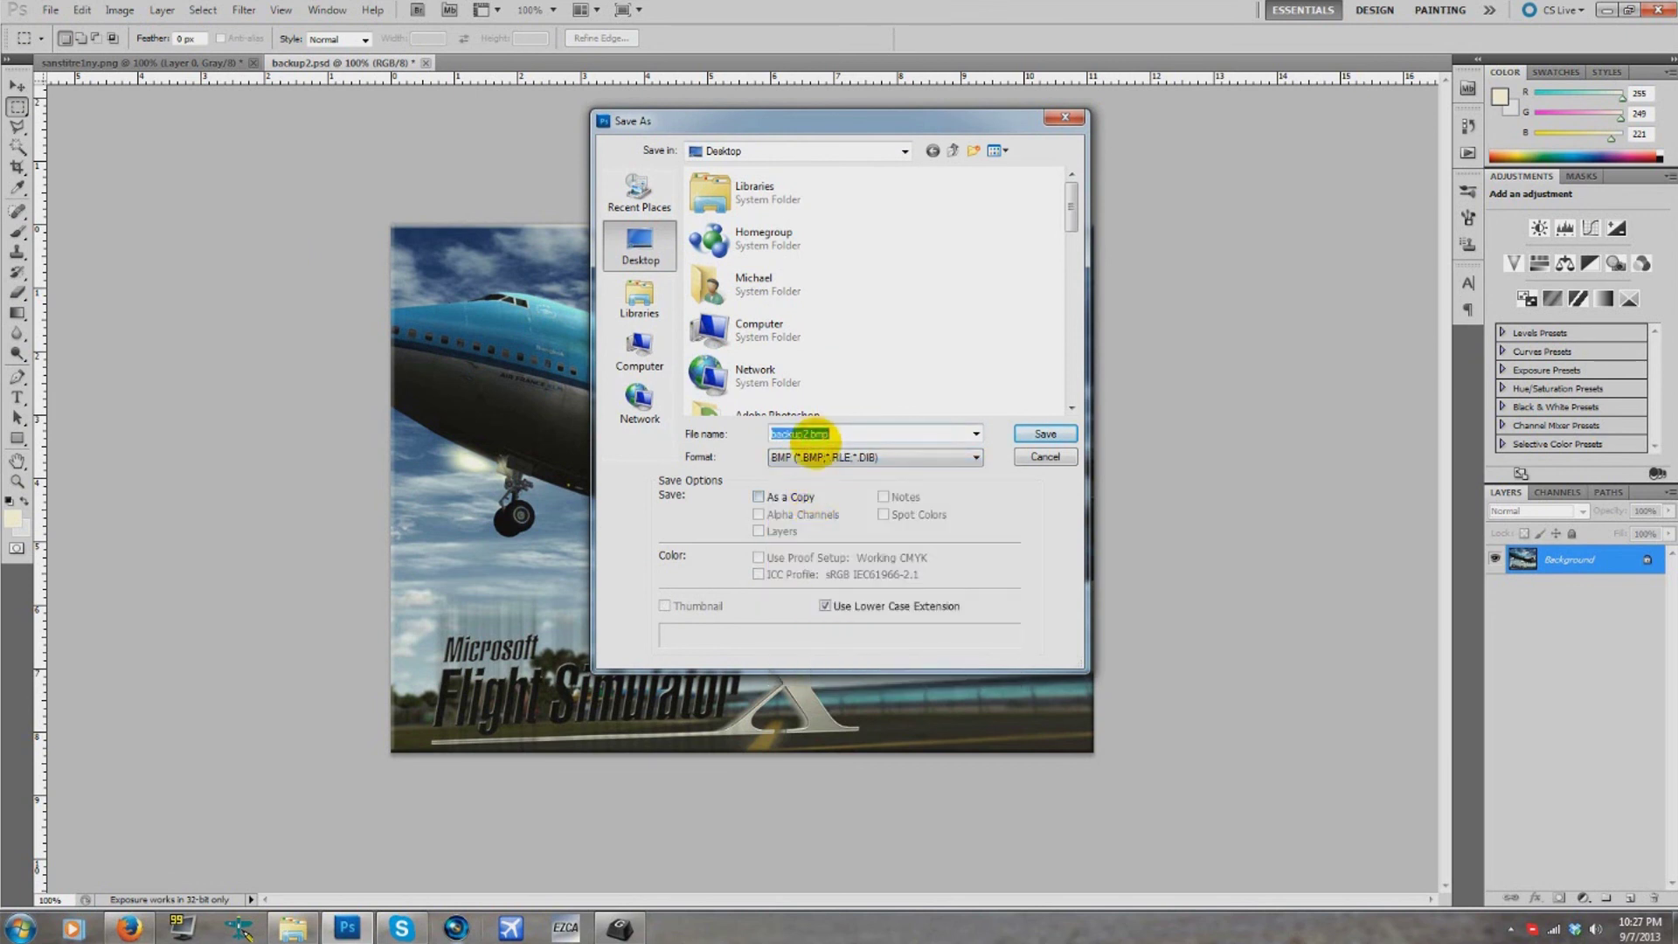
{"action": "type", "text": "bigsplash"}
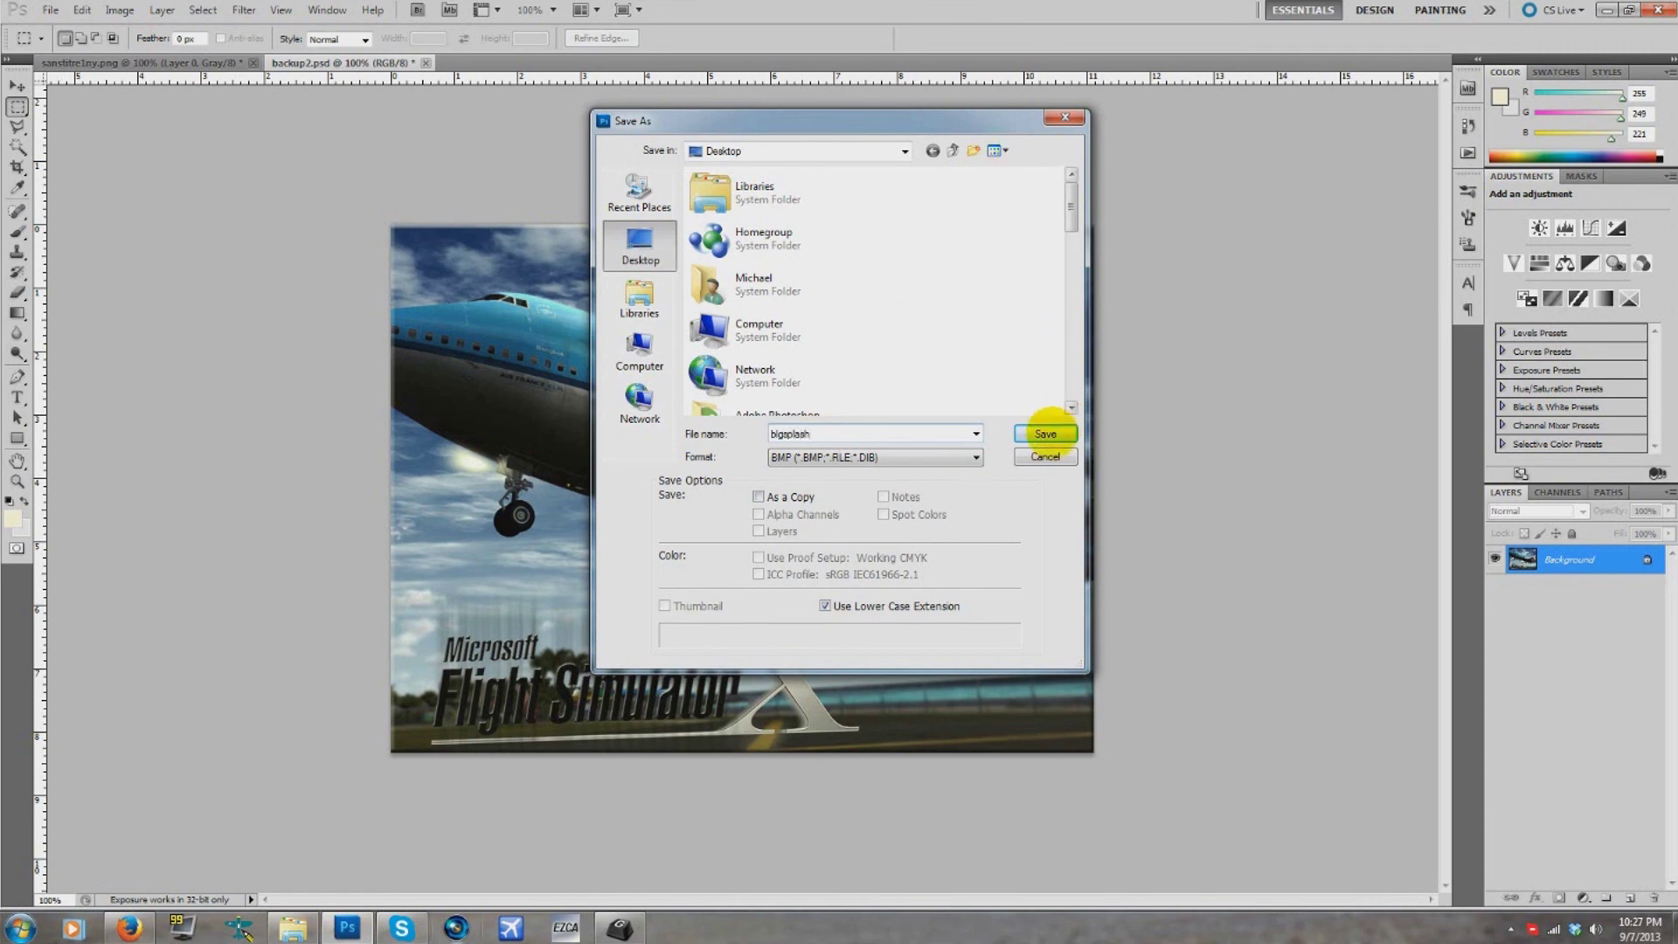
{"action": "left_click", "coordinate": [1047, 434]}
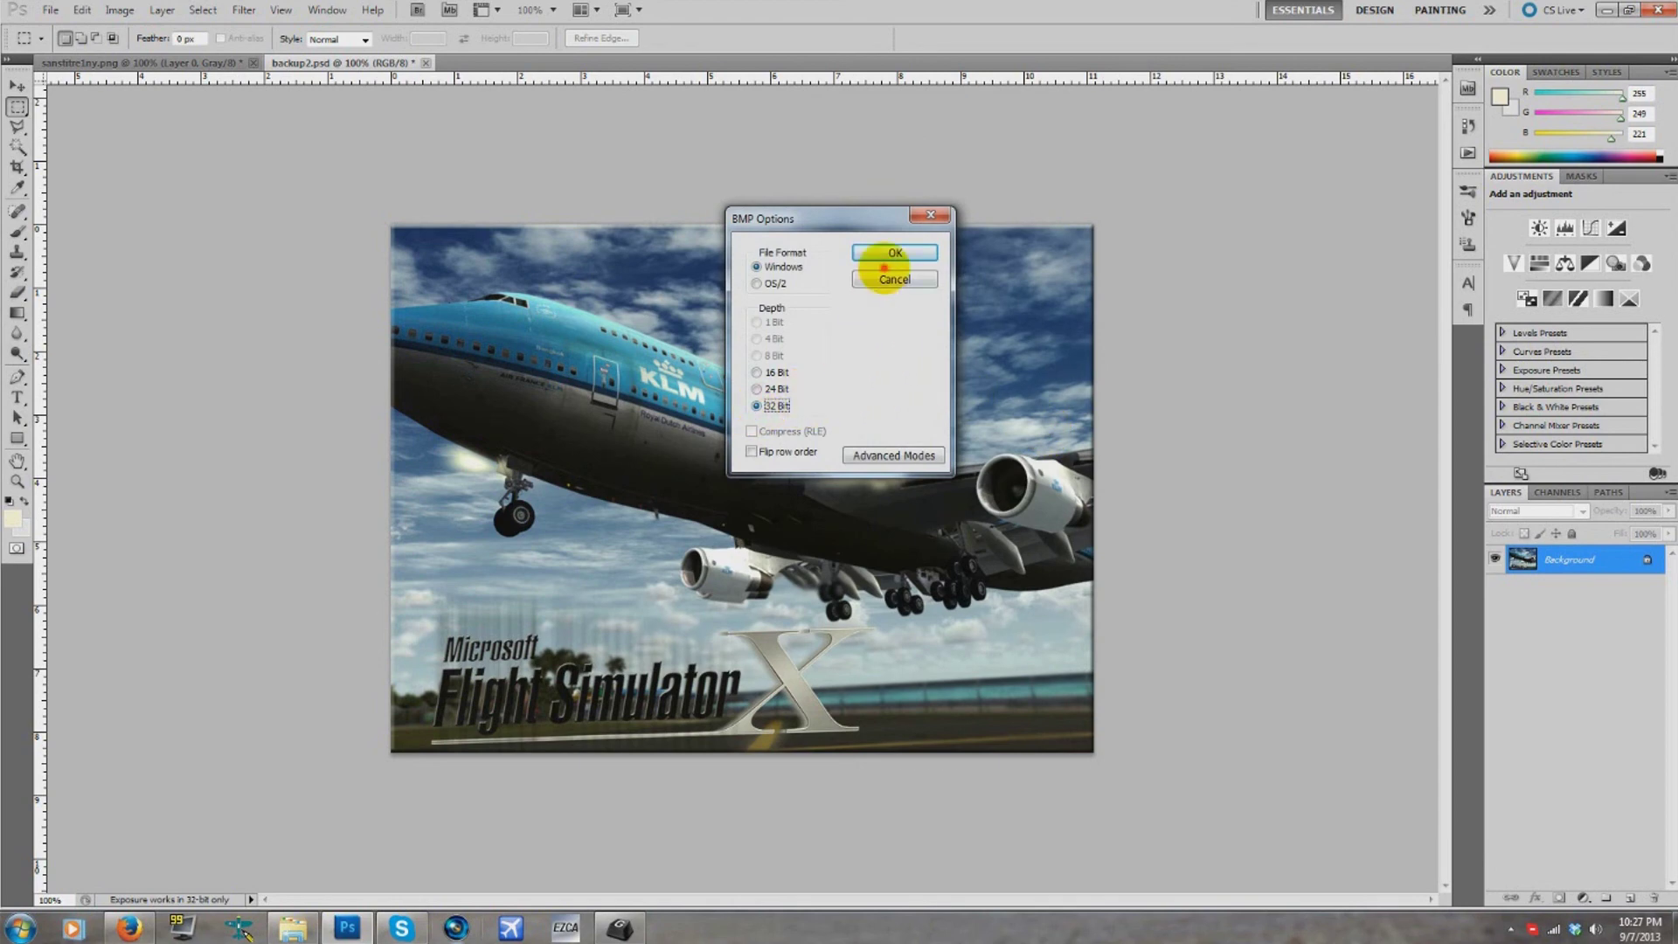
{"action": "left_click", "coordinate": [890, 253]}
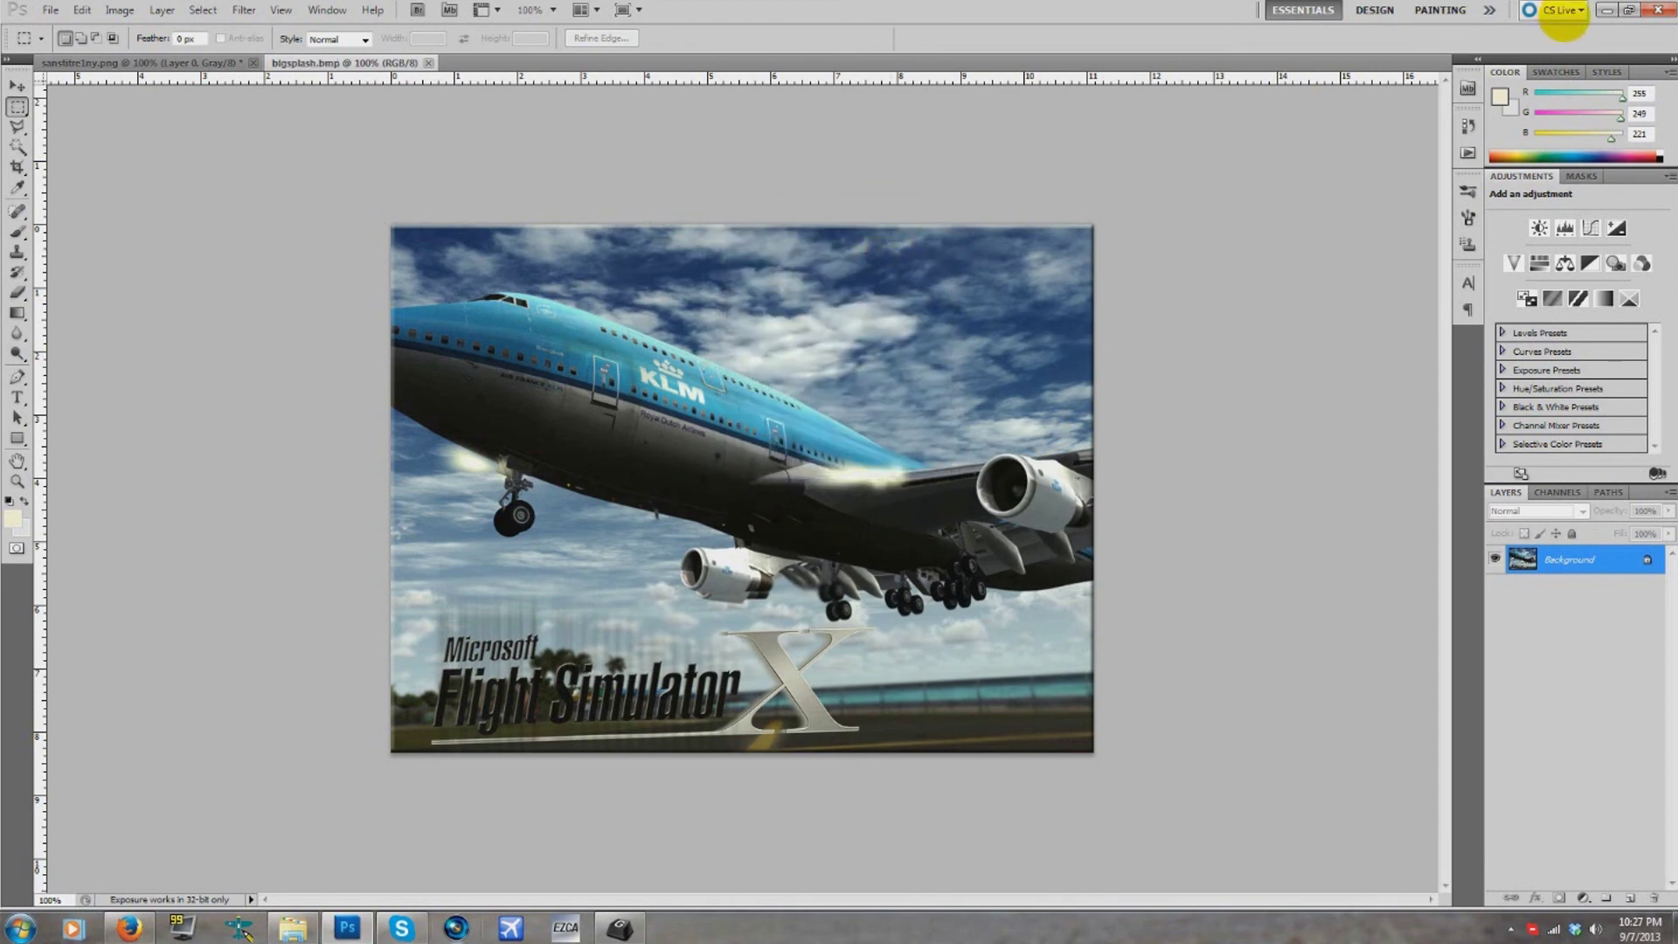
- Minimise Photoshop and Logitech Gaming Software, and bring up Microsoft Flight Simulator X's Uires folder in Windows Explorer, moved away from the desktop files
{"action": "left_click", "coordinate": [1607, 11]}
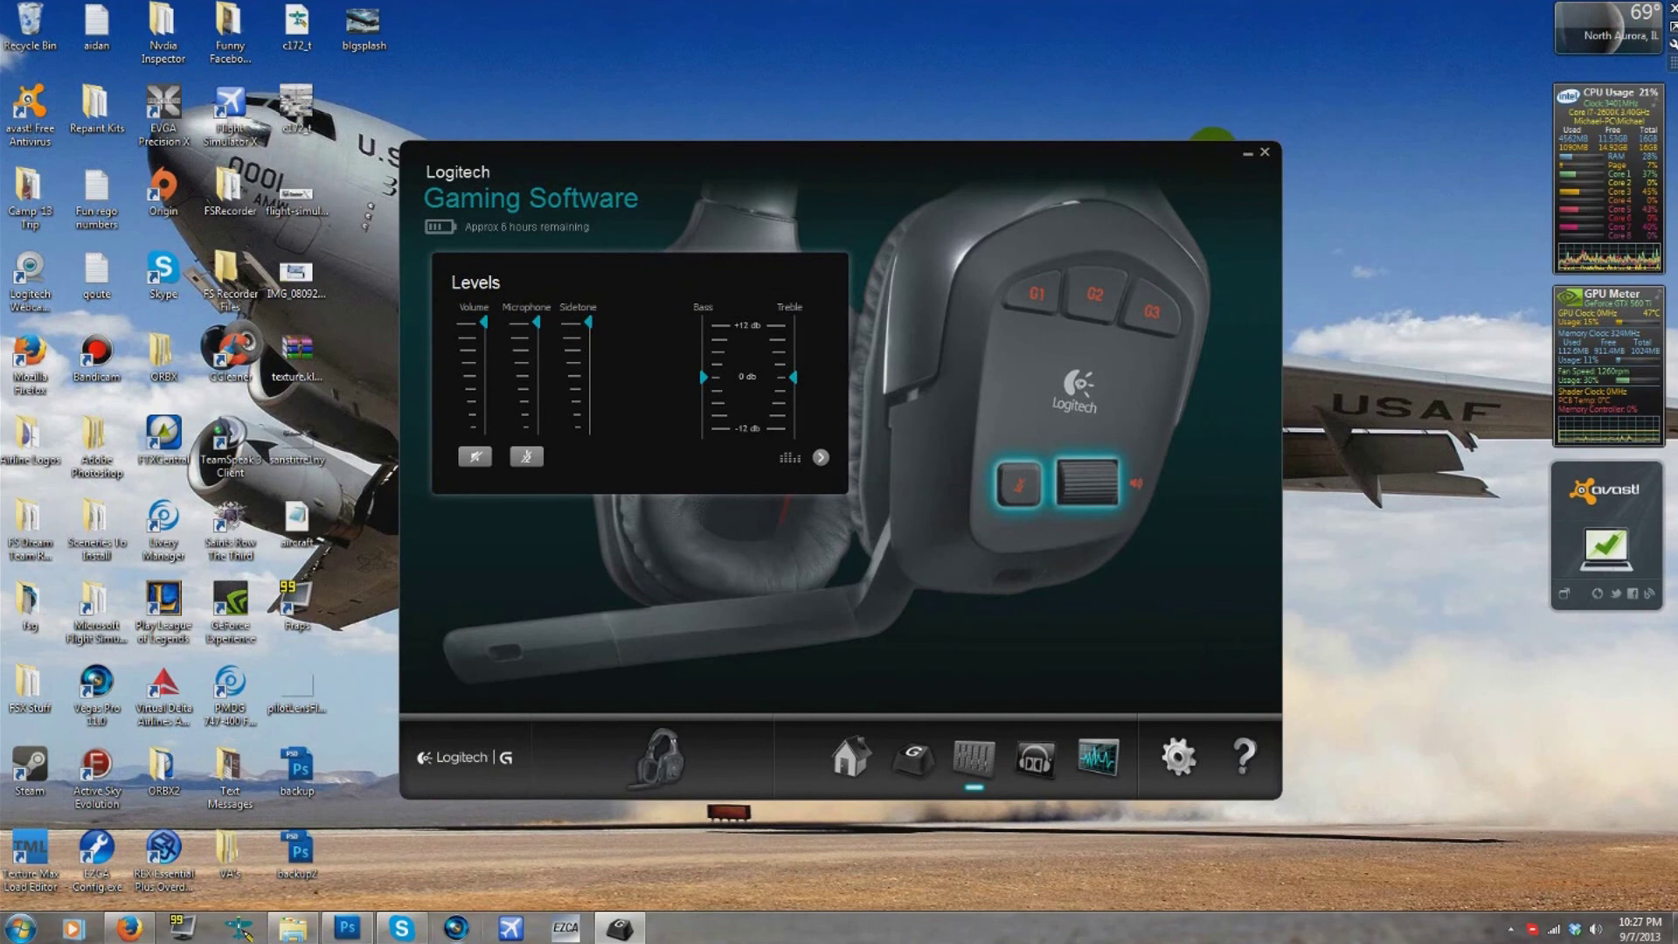
{"action": "left_click", "coordinate": [1249, 152]}
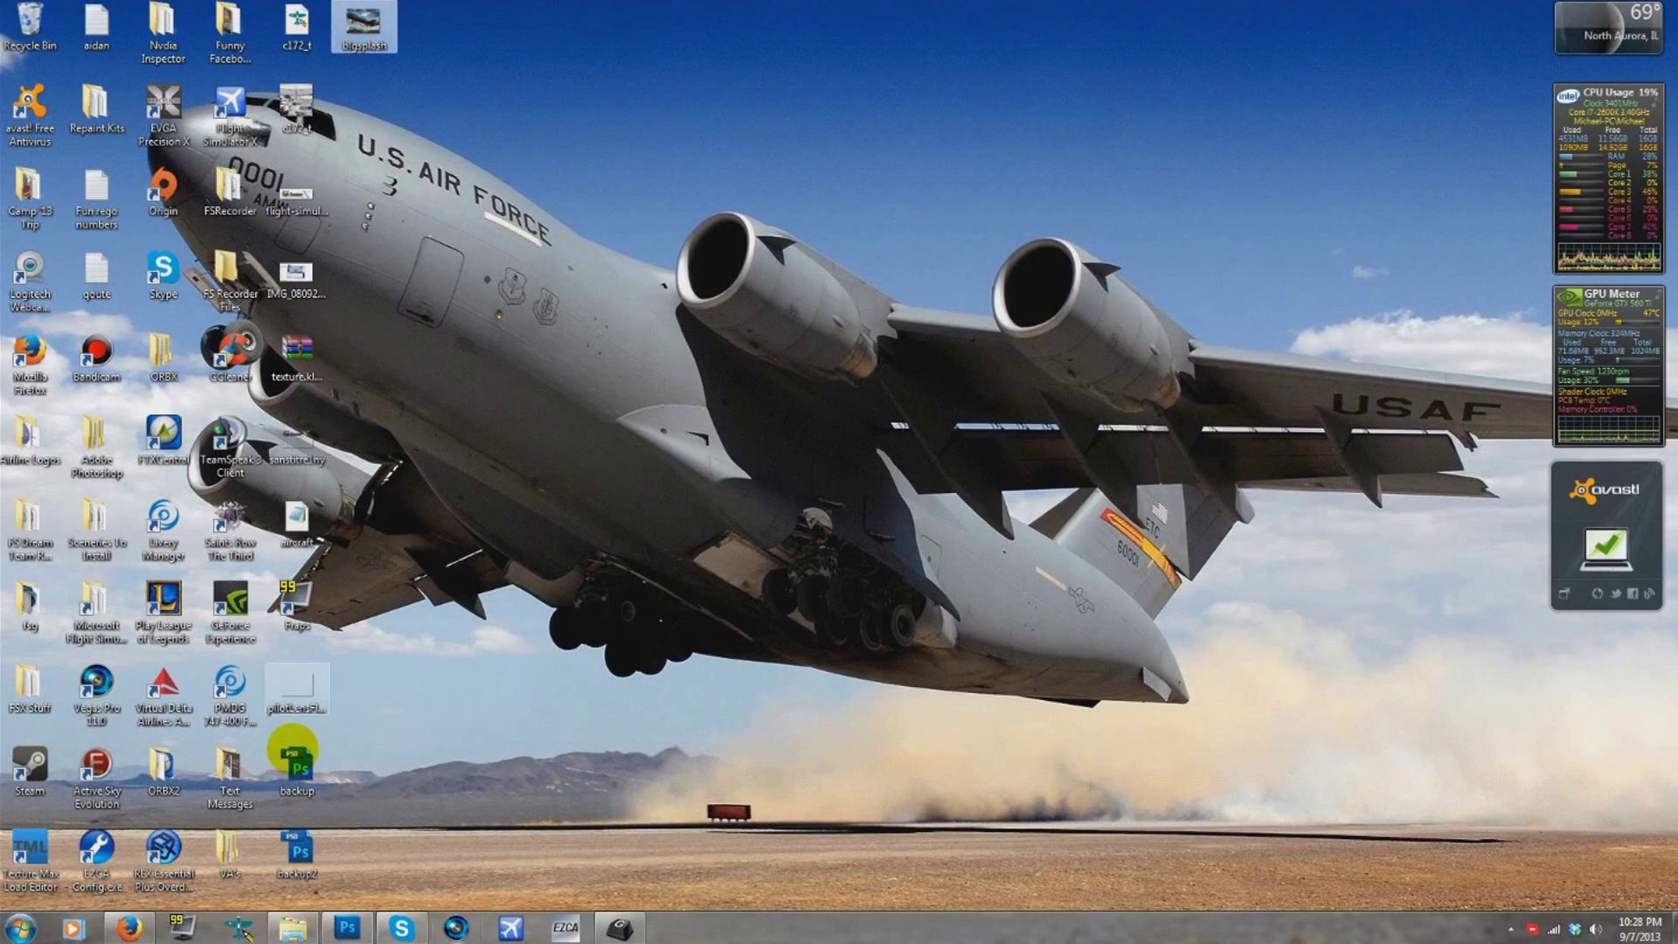
{"action": "left_click", "coordinate": [289, 925]}
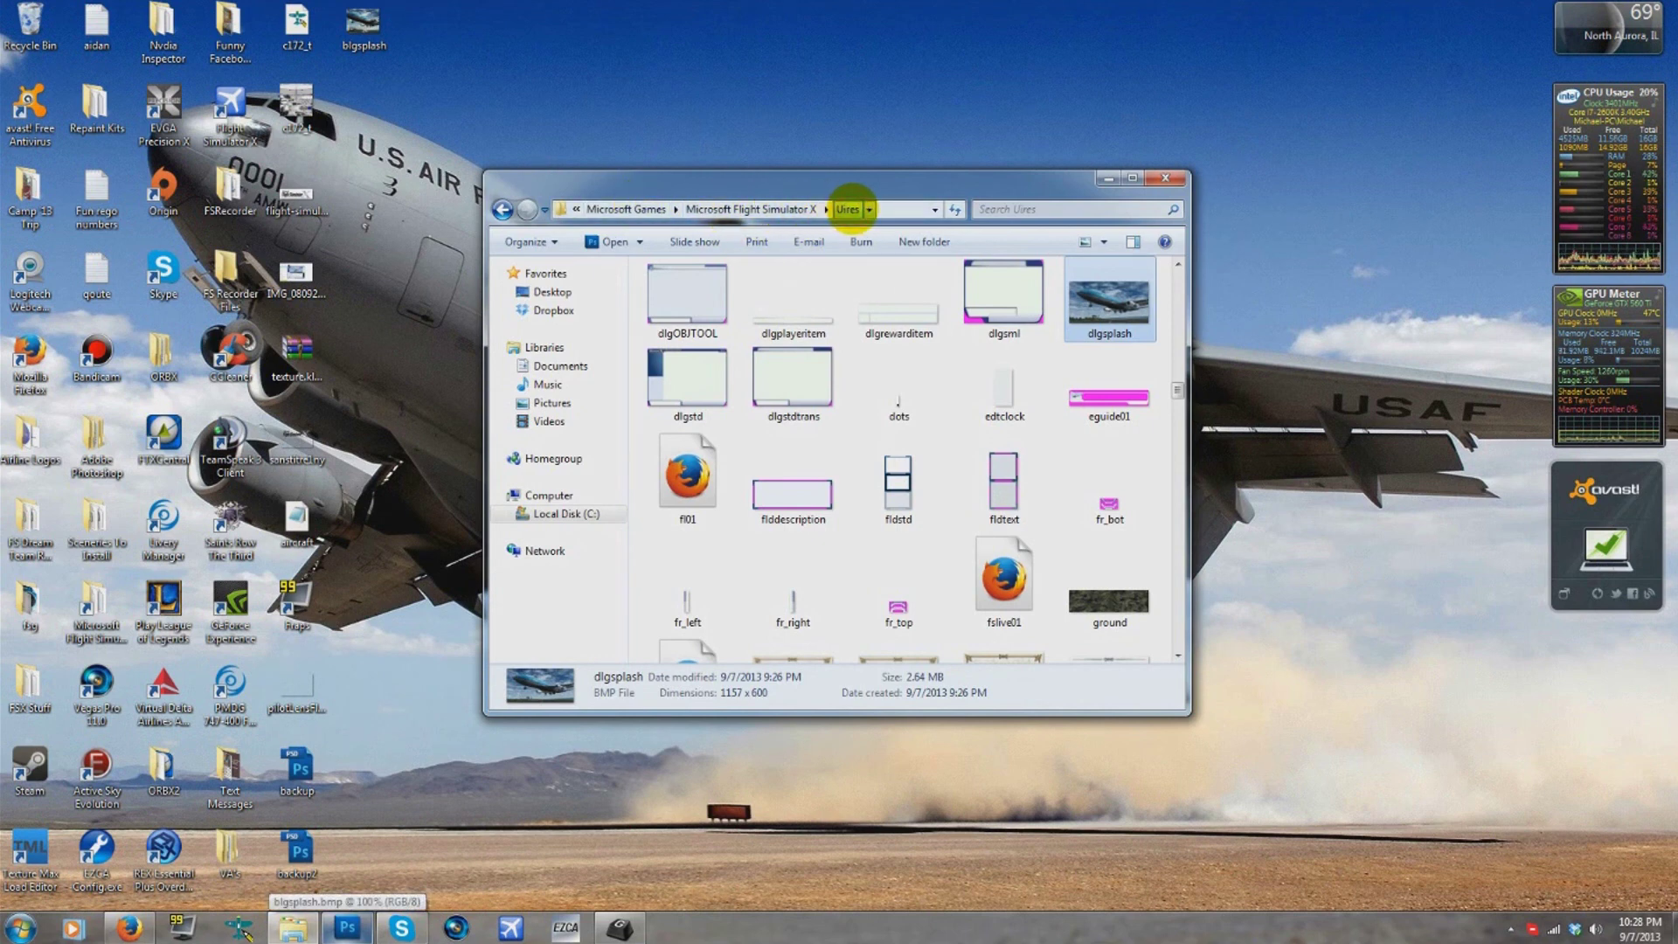
{"action": "left_click", "coordinate": [848, 209]}
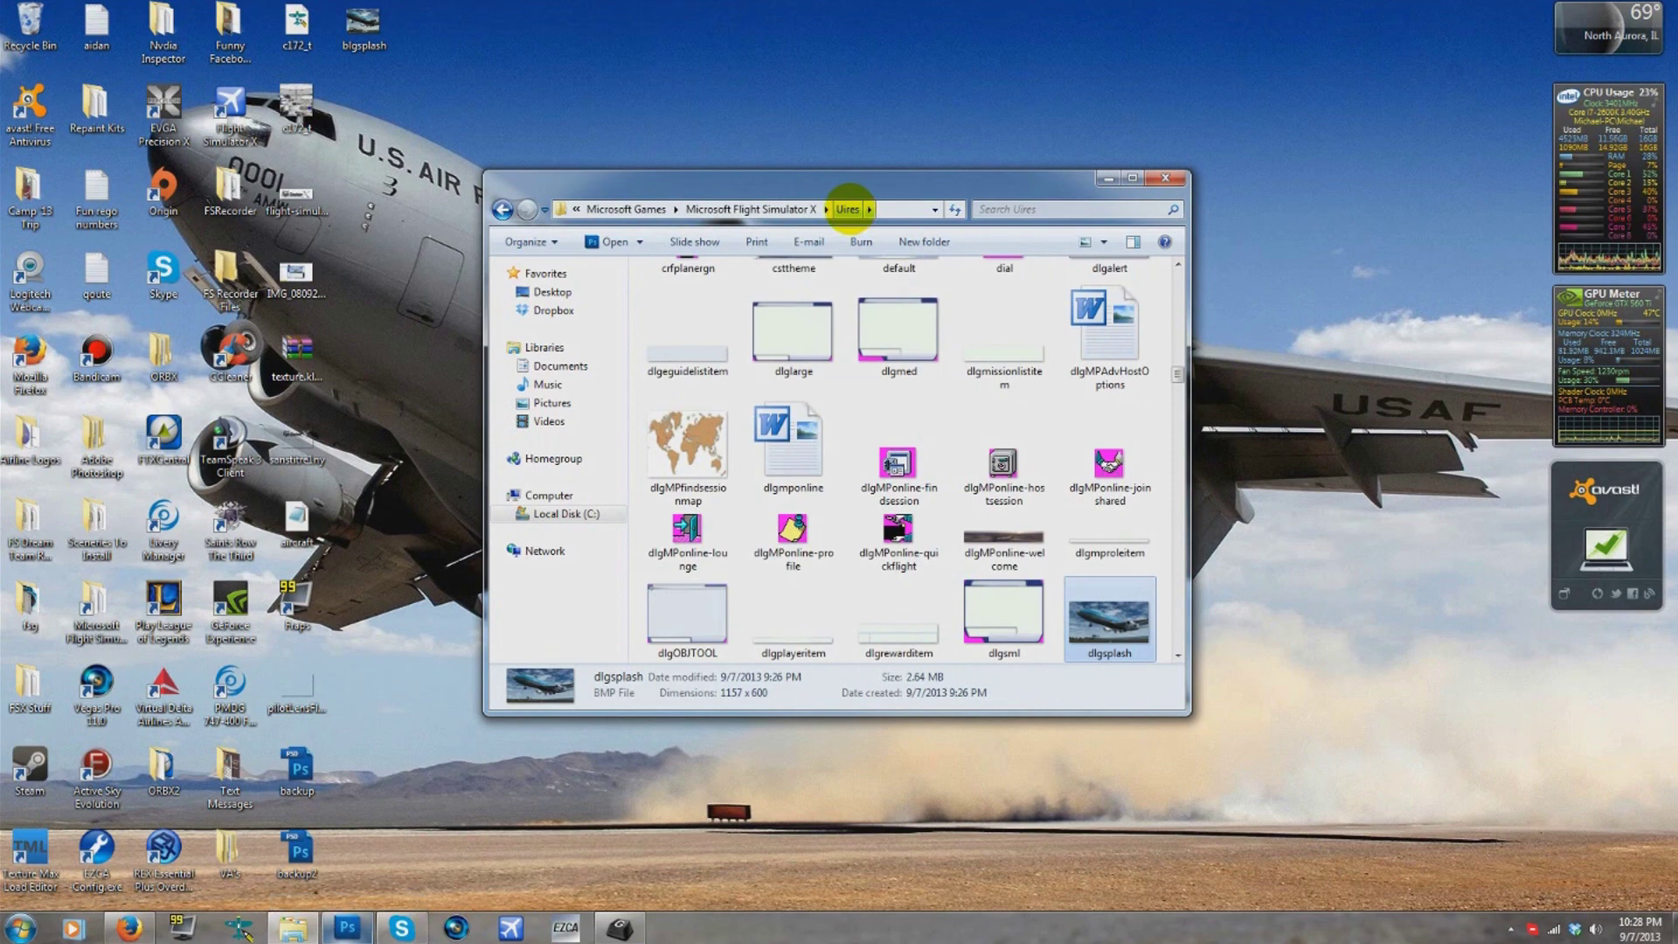
{"action": "left_click_drag", "start_coordinate": [689, 178], "coordinate": [797, 146]}
- Rename the desktop file blgsplash as dlgsplash and place its icon in the empty desktop area beside the Uires window
{"action": "right_click", "coordinate": [364, 26]}
{"action": "left_click", "coordinate": [438, 436]}
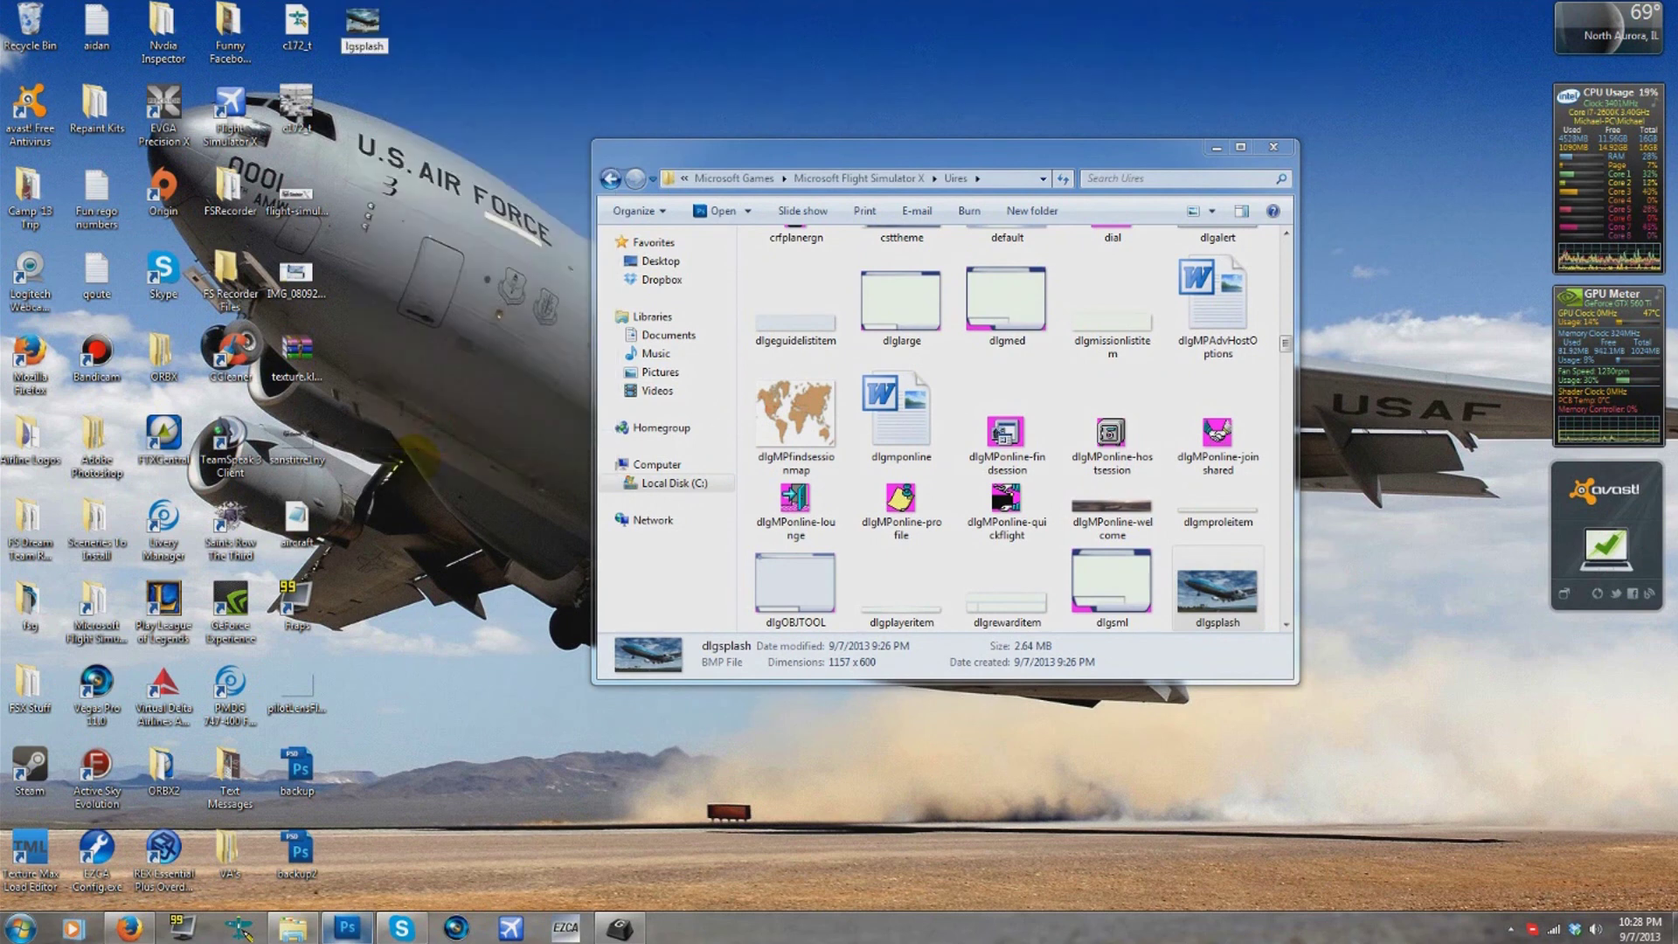
{"action": "type", "text": "d"}
{"action": "key", "text": "Return"}
{"action": "left_click_drag", "start_coordinate": [366, 34], "coordinate": [437, 271]}
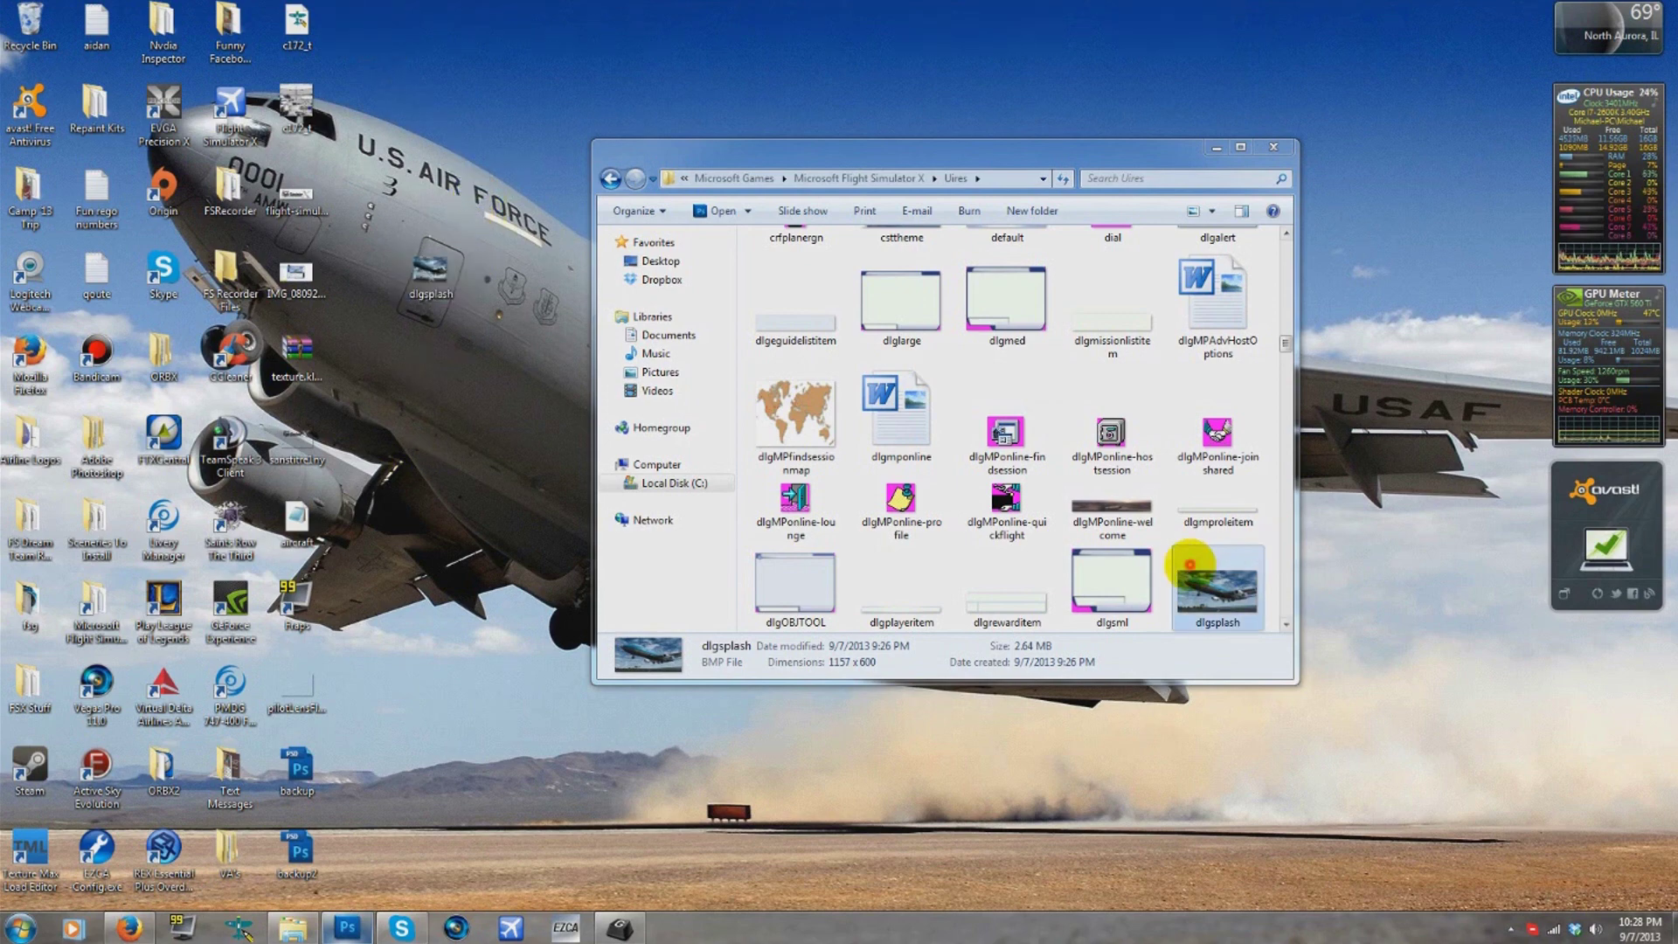
- Move the dlgsplash file from the desktop into the Uires folder, replacing the existing dlgsplash.bmp
{"action": "left_click", "coordinate": [1191, 561]}
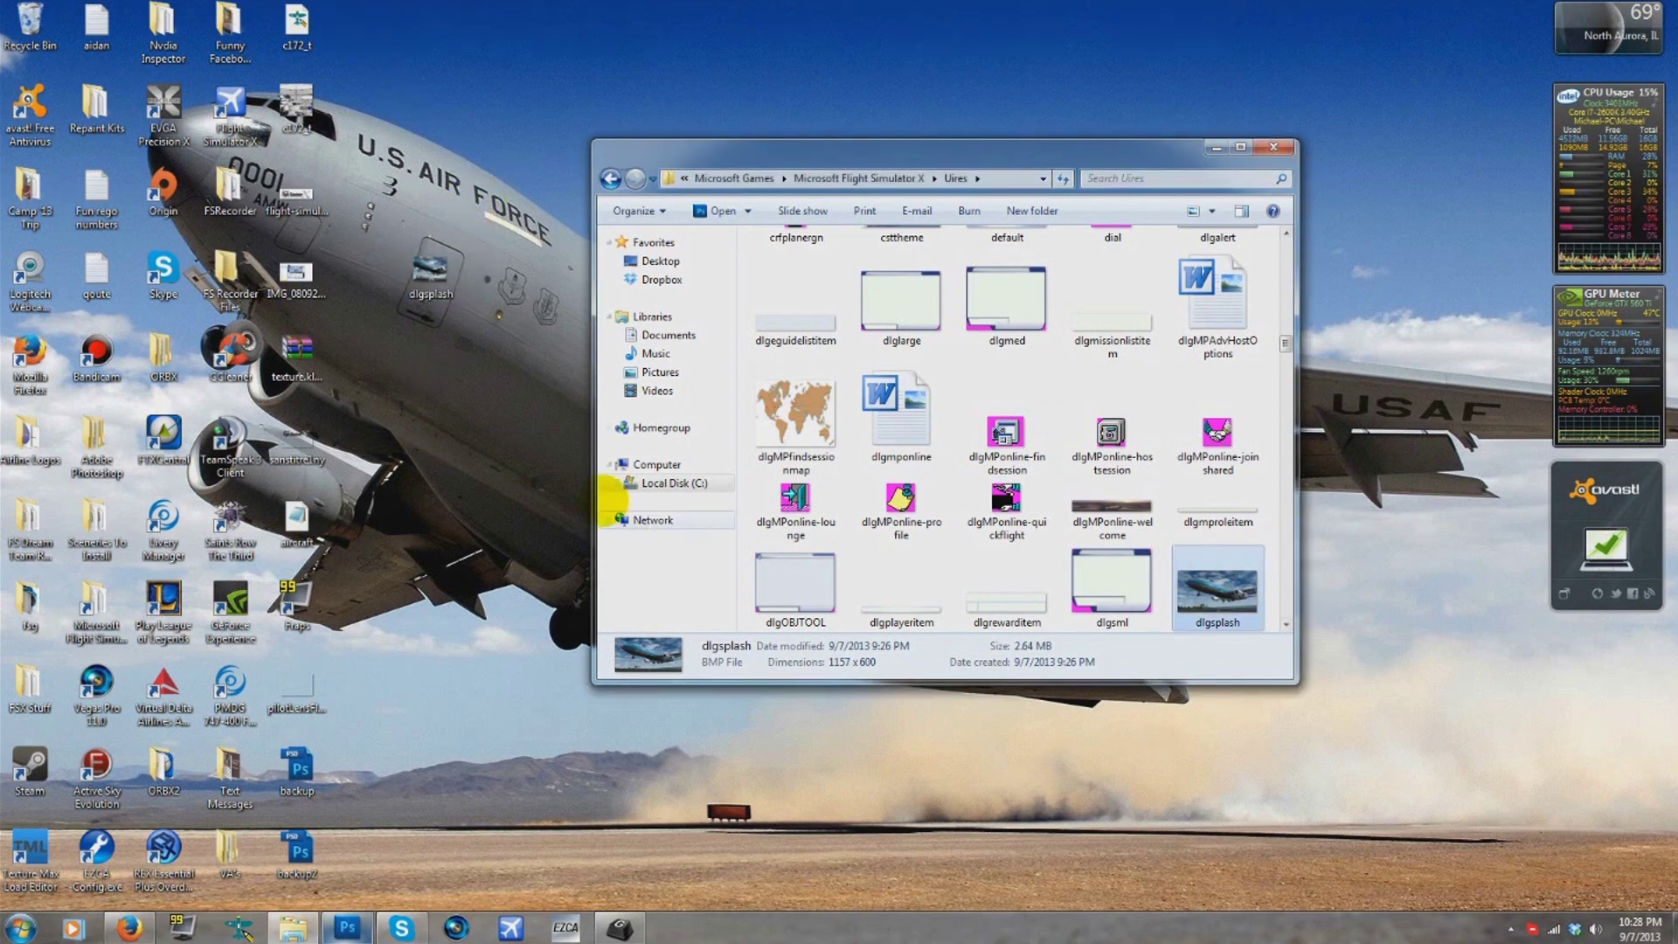
{"action": "left_click_drag", "start_coordinate": [431, 271], "coordinate": [1209, 667]}
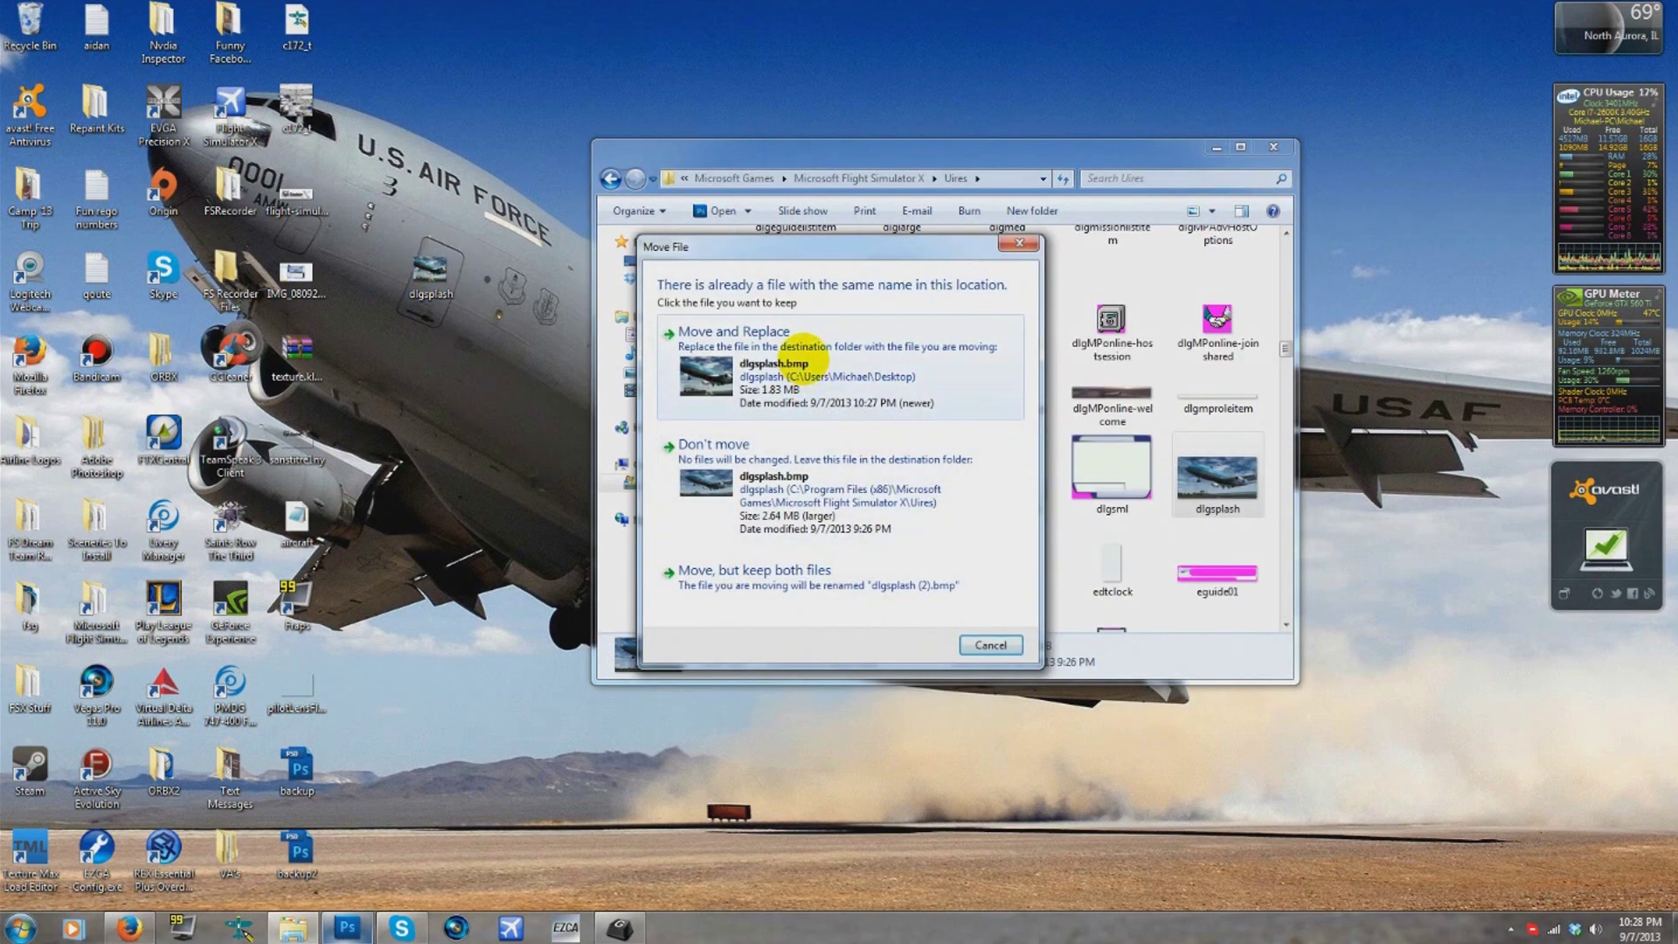
{"action": "left_click", "coordinate": [802, 354]}
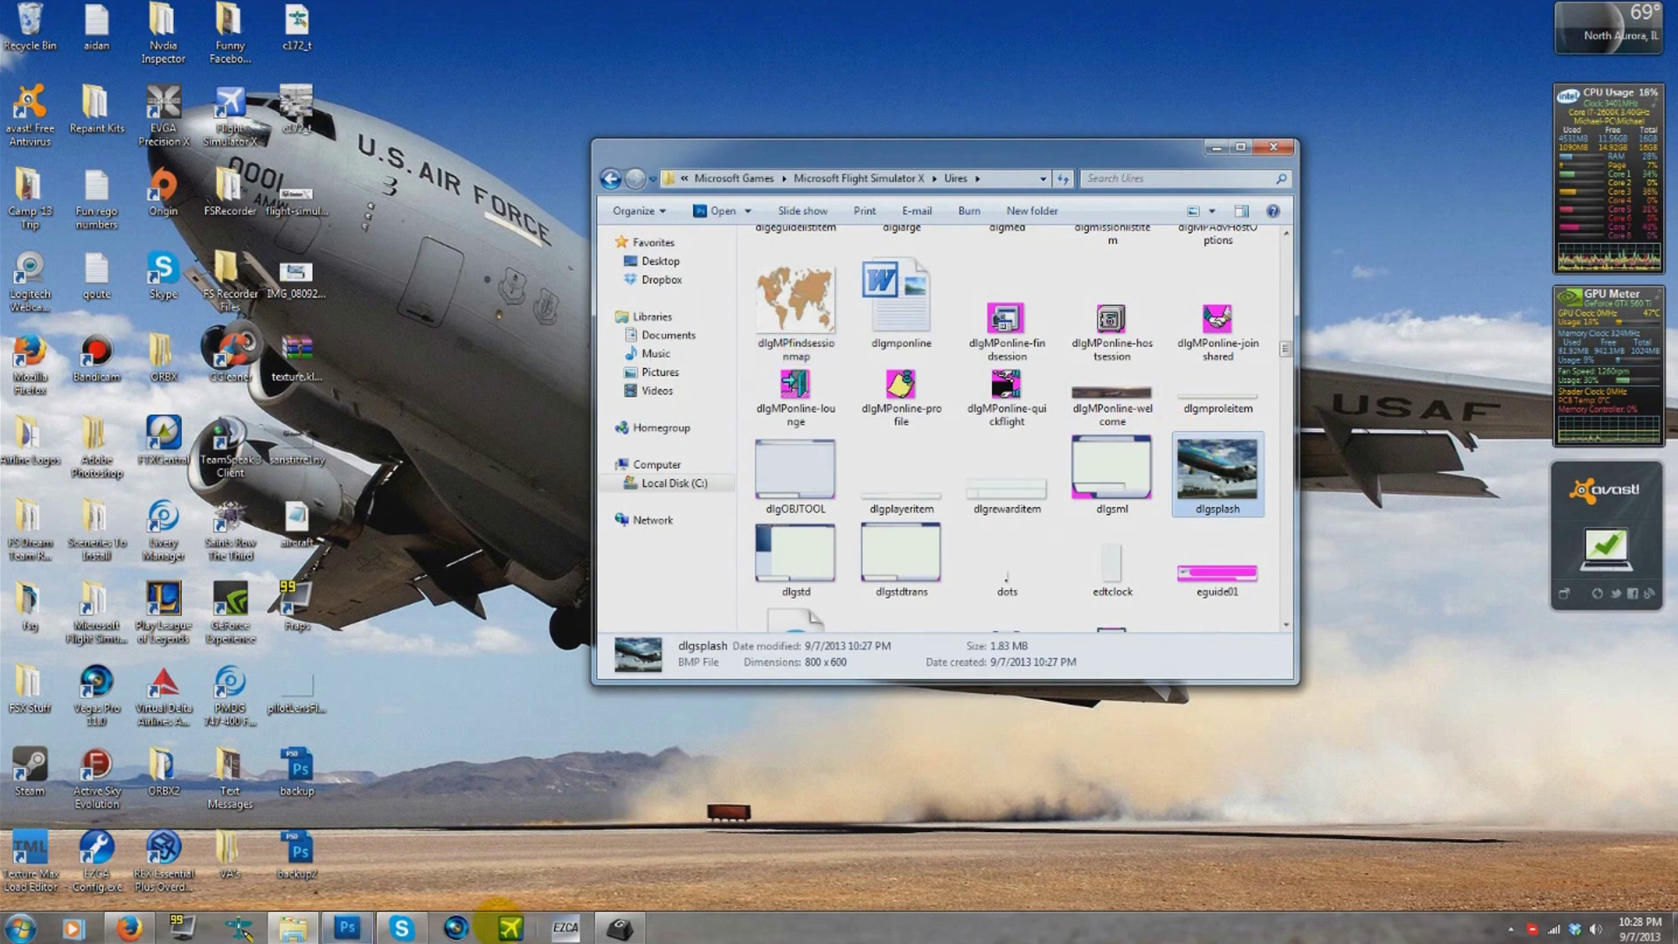
- Launch Flight Simulator X to check its splash screen, and minimise the Uires folder window behind it
{"action": "left_click", "coordinate": [512, 918]}
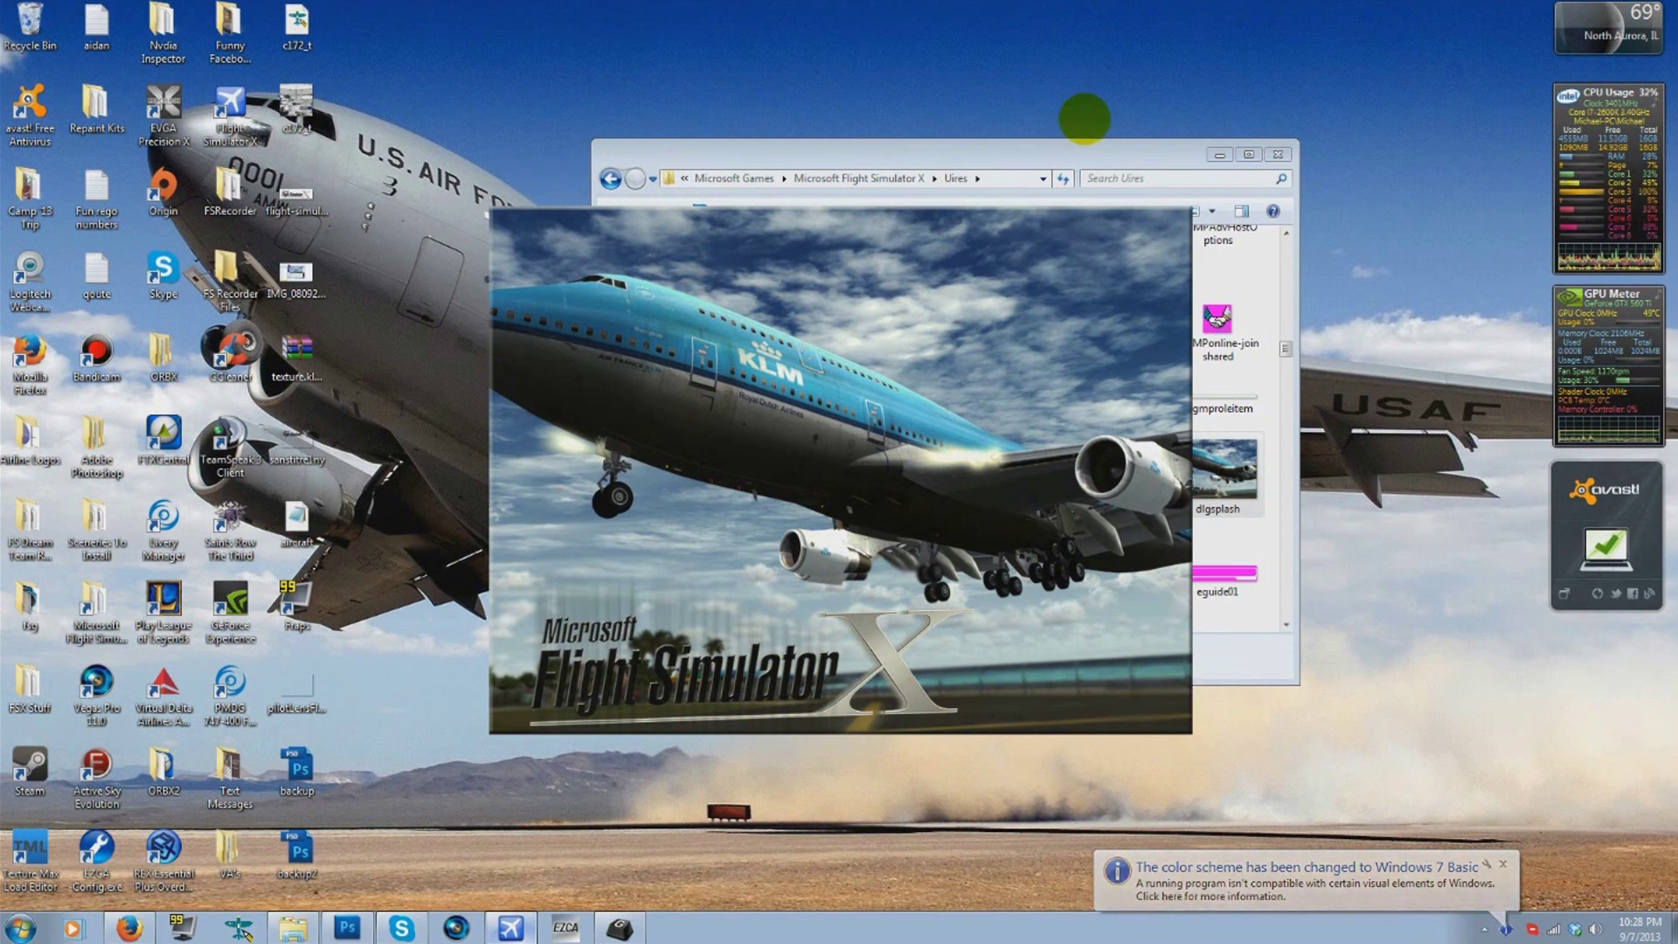
{"action": "left_click", "coordinate": [1224, 154]}
{"action": "left_click", "coordinate": [1222, 154]}
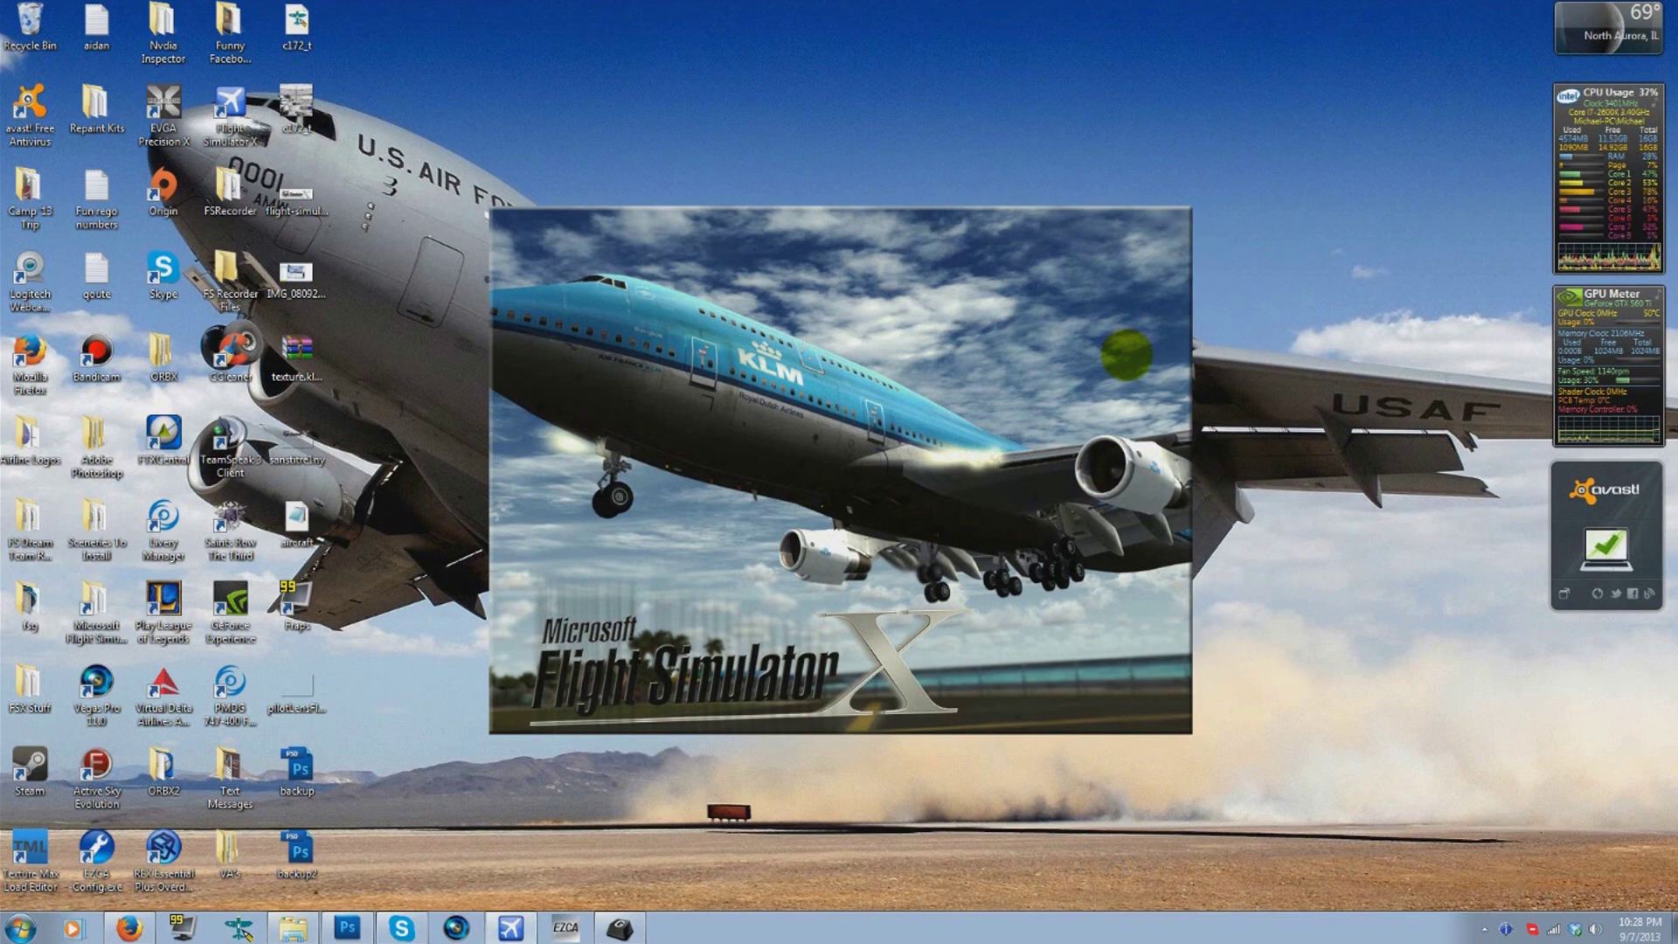
- End the fsx.exe process from Windows Task Manager's process list, and close Task Manager
{"action": "right_click", "coordinate": [953, 929]}
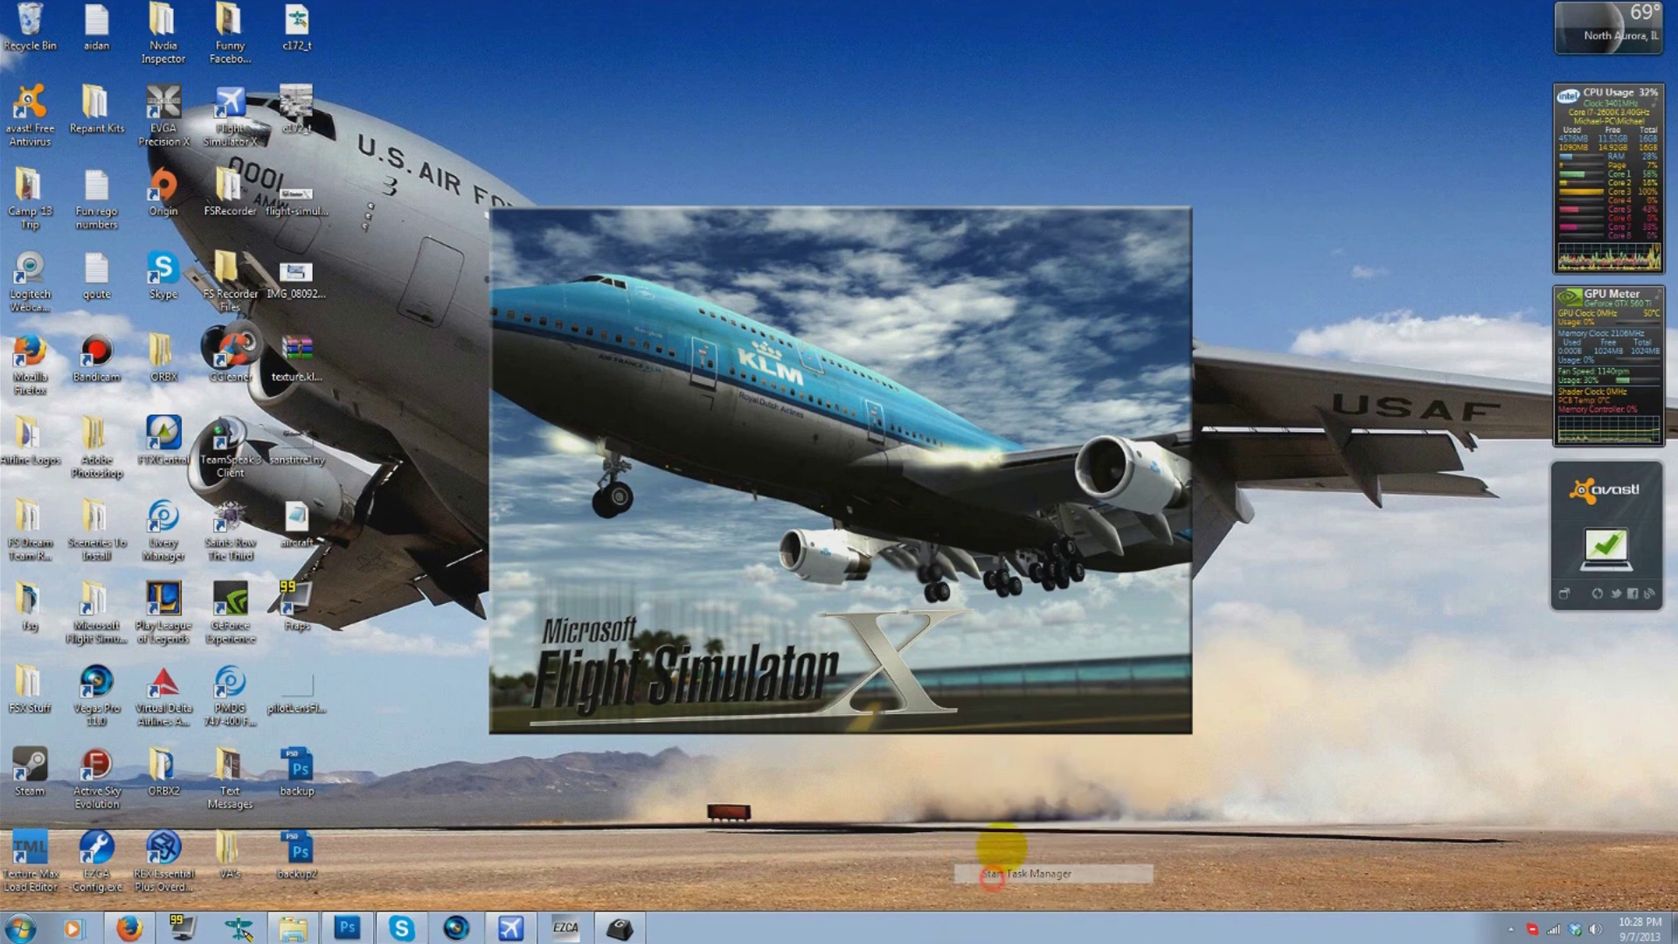
{"action": "left_click", "coordinate": [1022, 873]}
{"action": "left_click", "coordinate": [807, 212]}
{"action": "scroll", "coordinate": [769, 401], "scroll_direction": "down", "scroll_amount": 4}
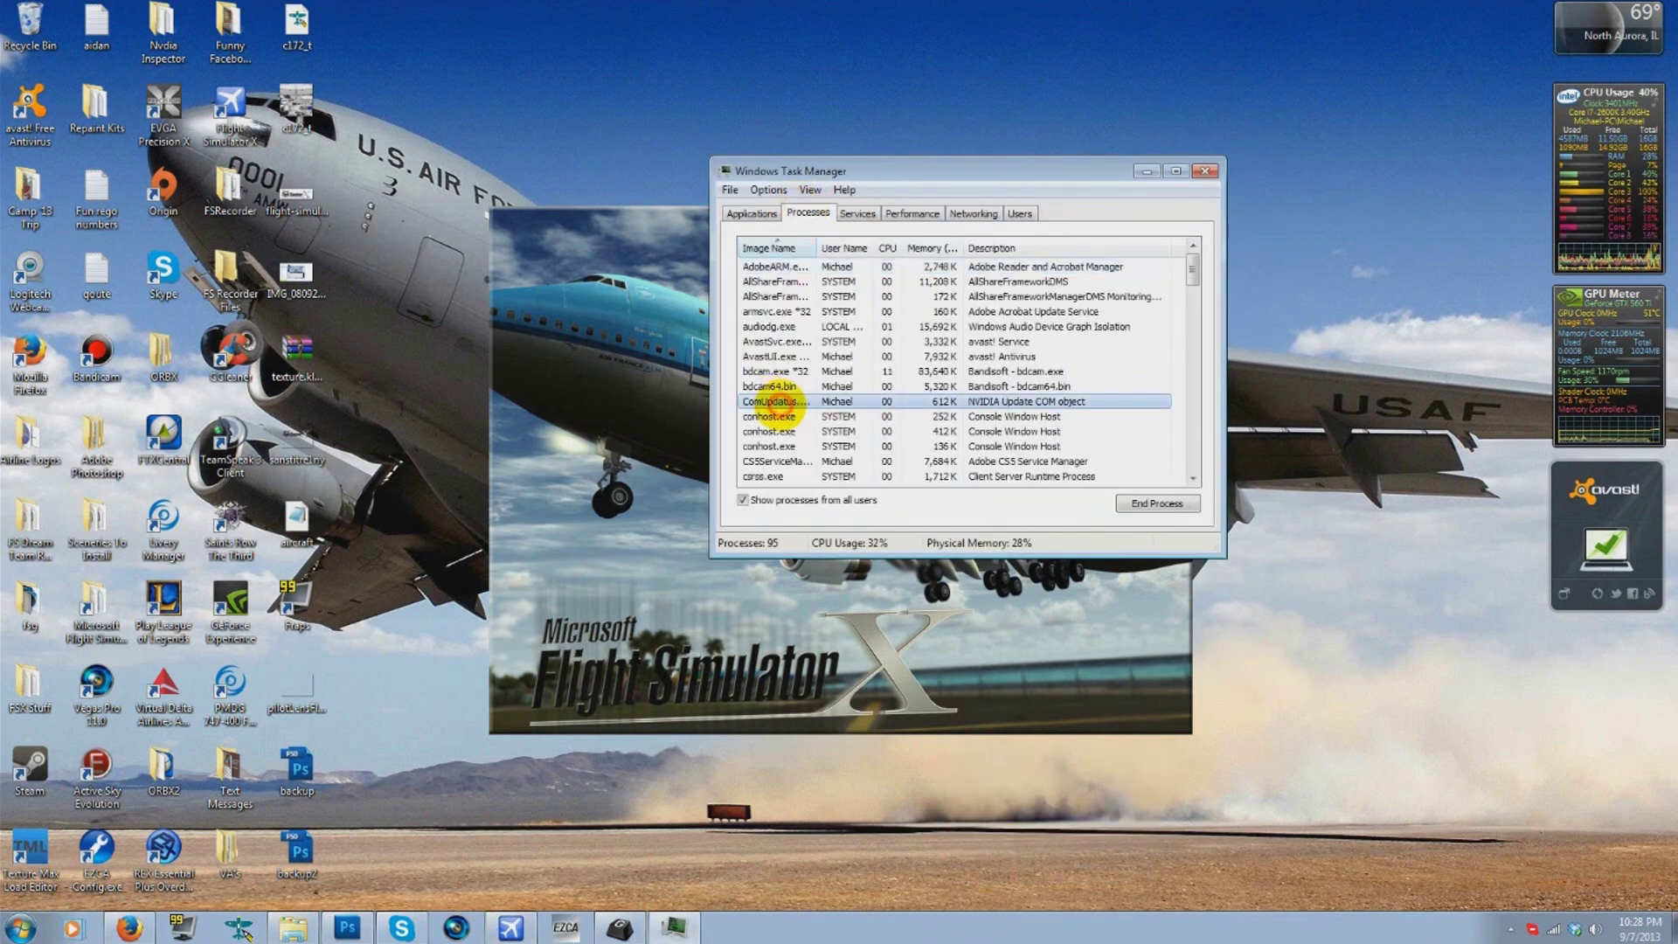
{"action": "left_click", "coordinate": [783, 461]}
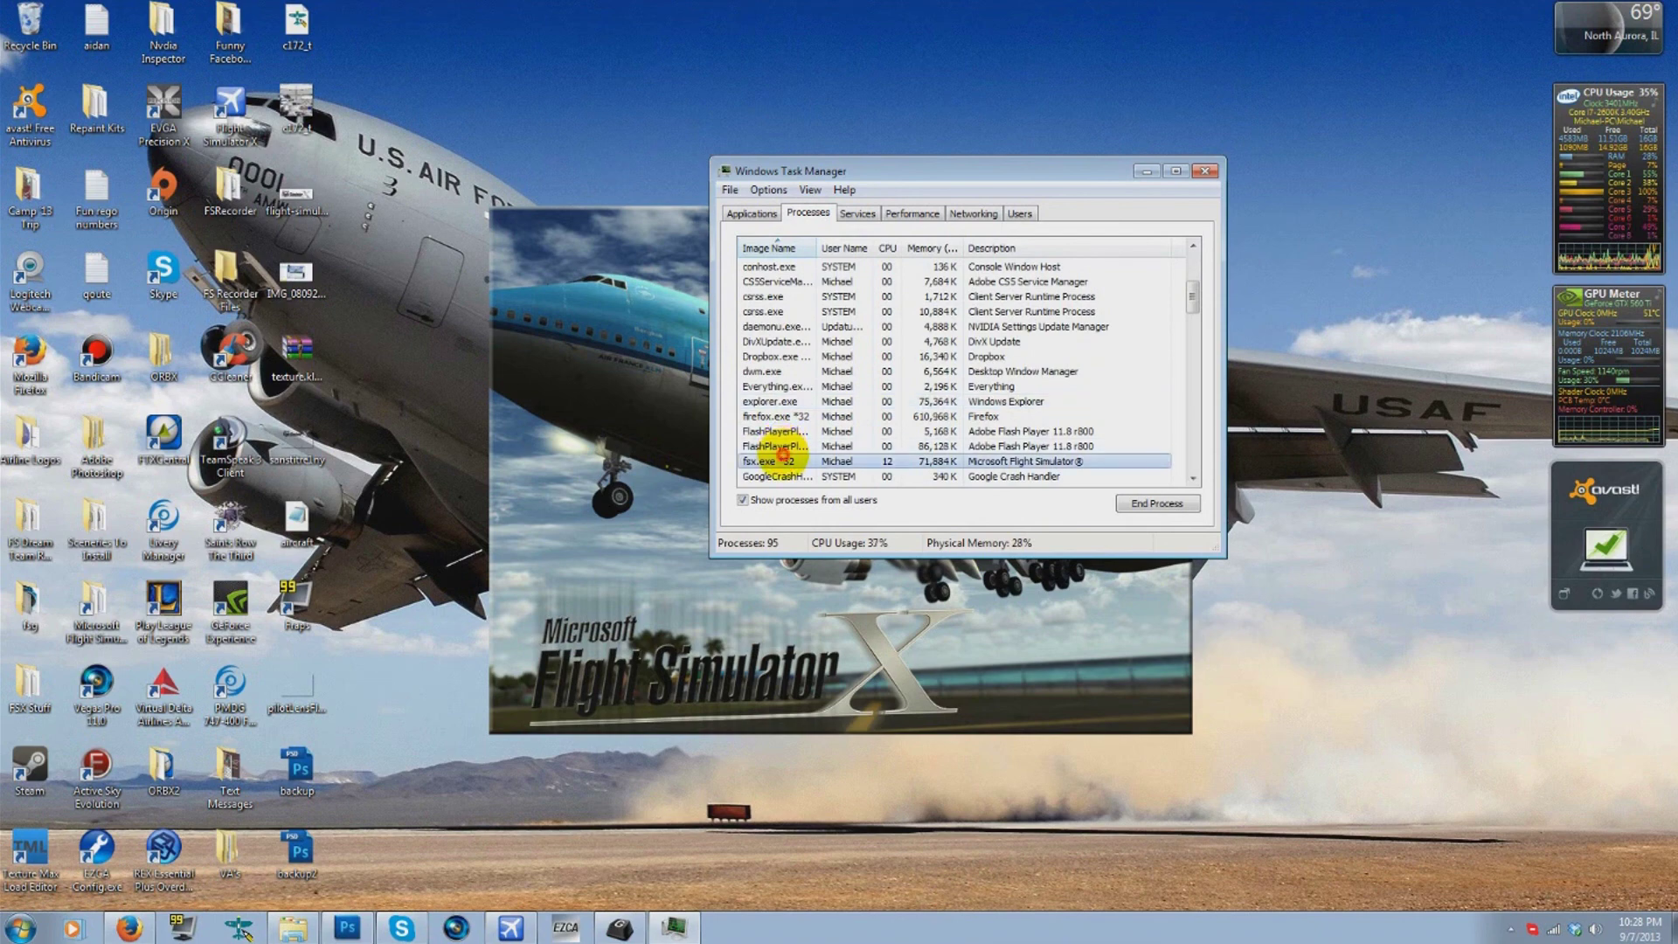
{"action": "left_click", "coordinate": [1145, 504]}
{"action": "left_click", "coordinate": [869, 491]}
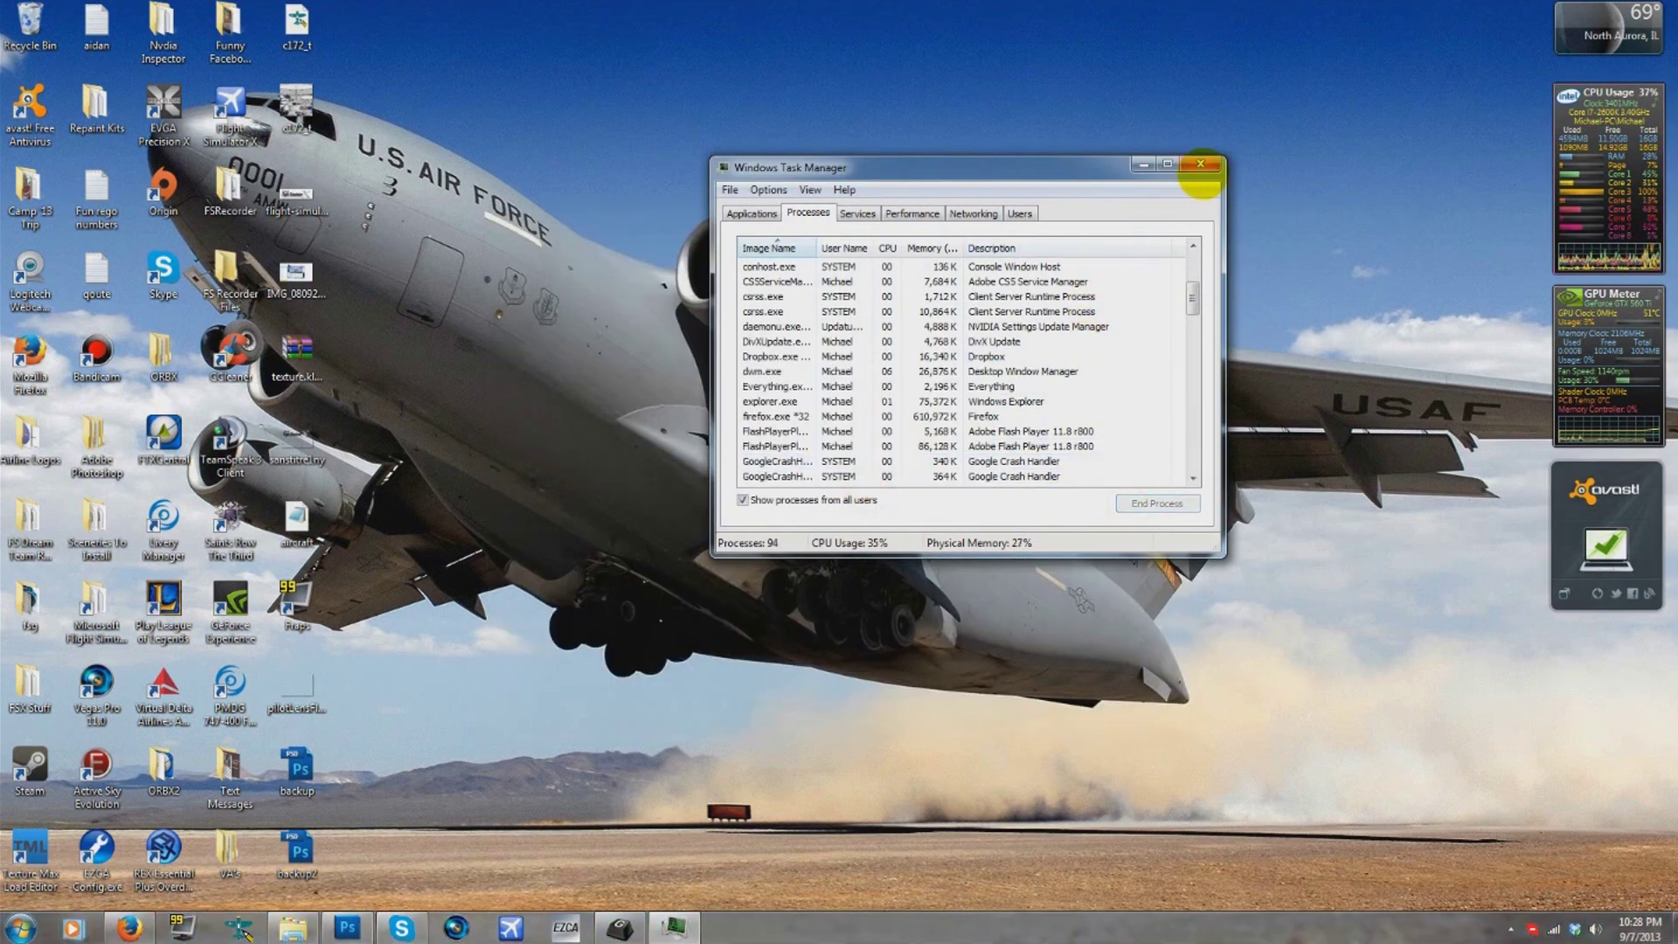
{"action": "left_click", "coordinate": [1200, 164]}
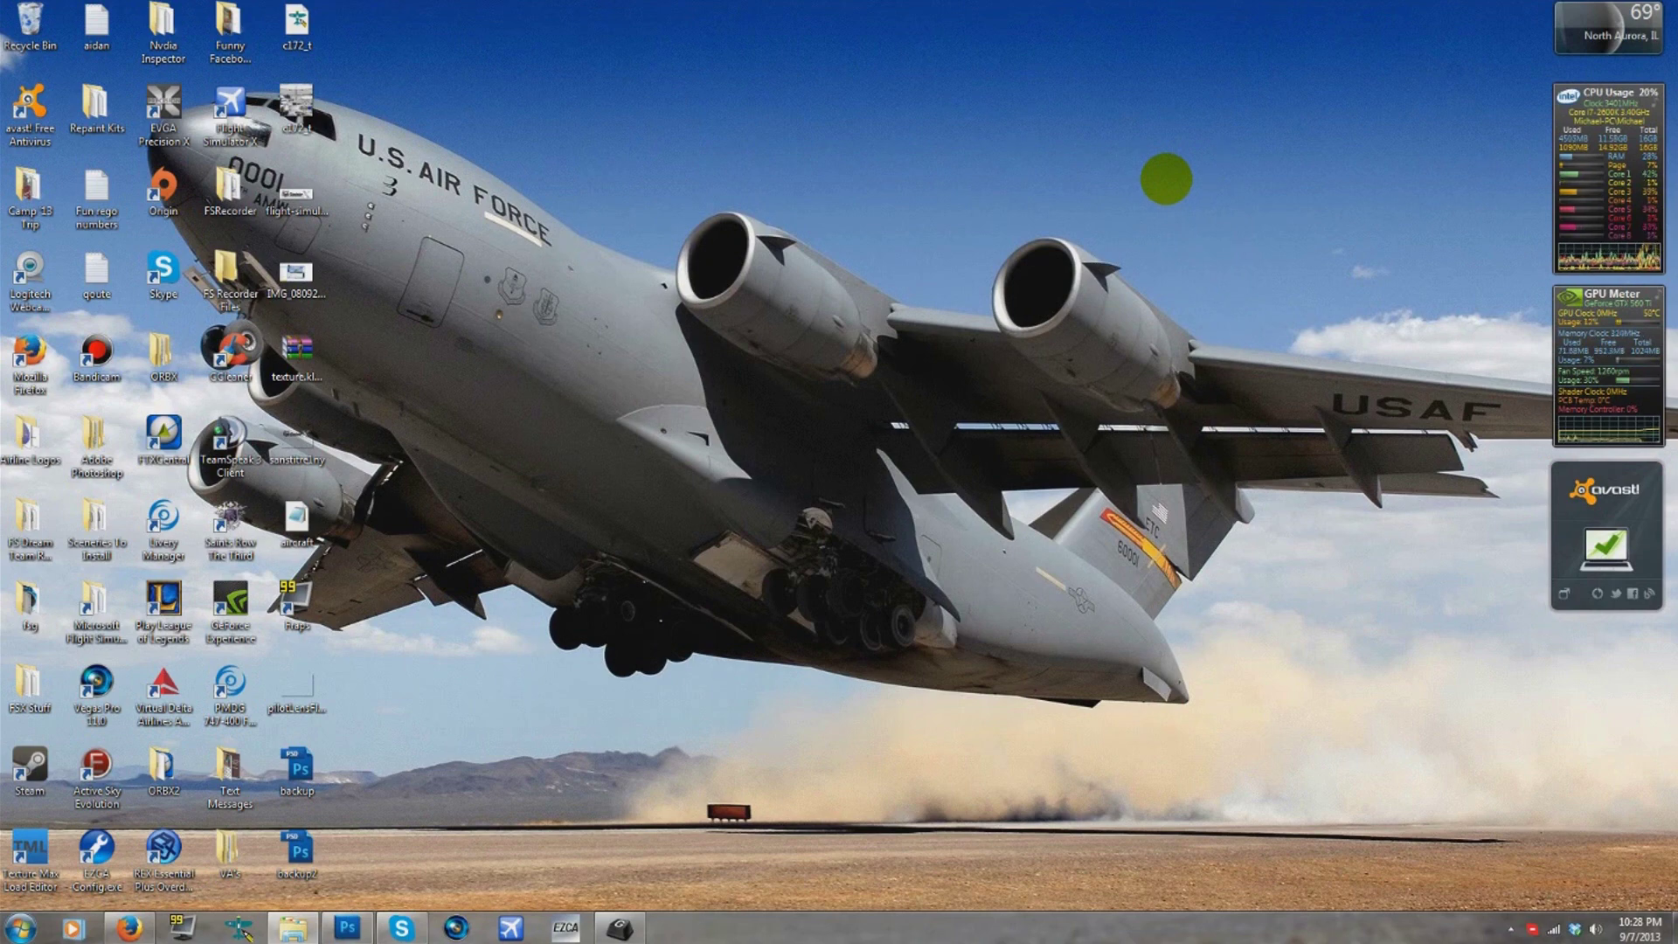
- Switch back to Photoshop to view the finished blgsplash.bmp composite, clearing any marquee selection made on it
{"action": "left_click", "coordinate": [341, 926]}
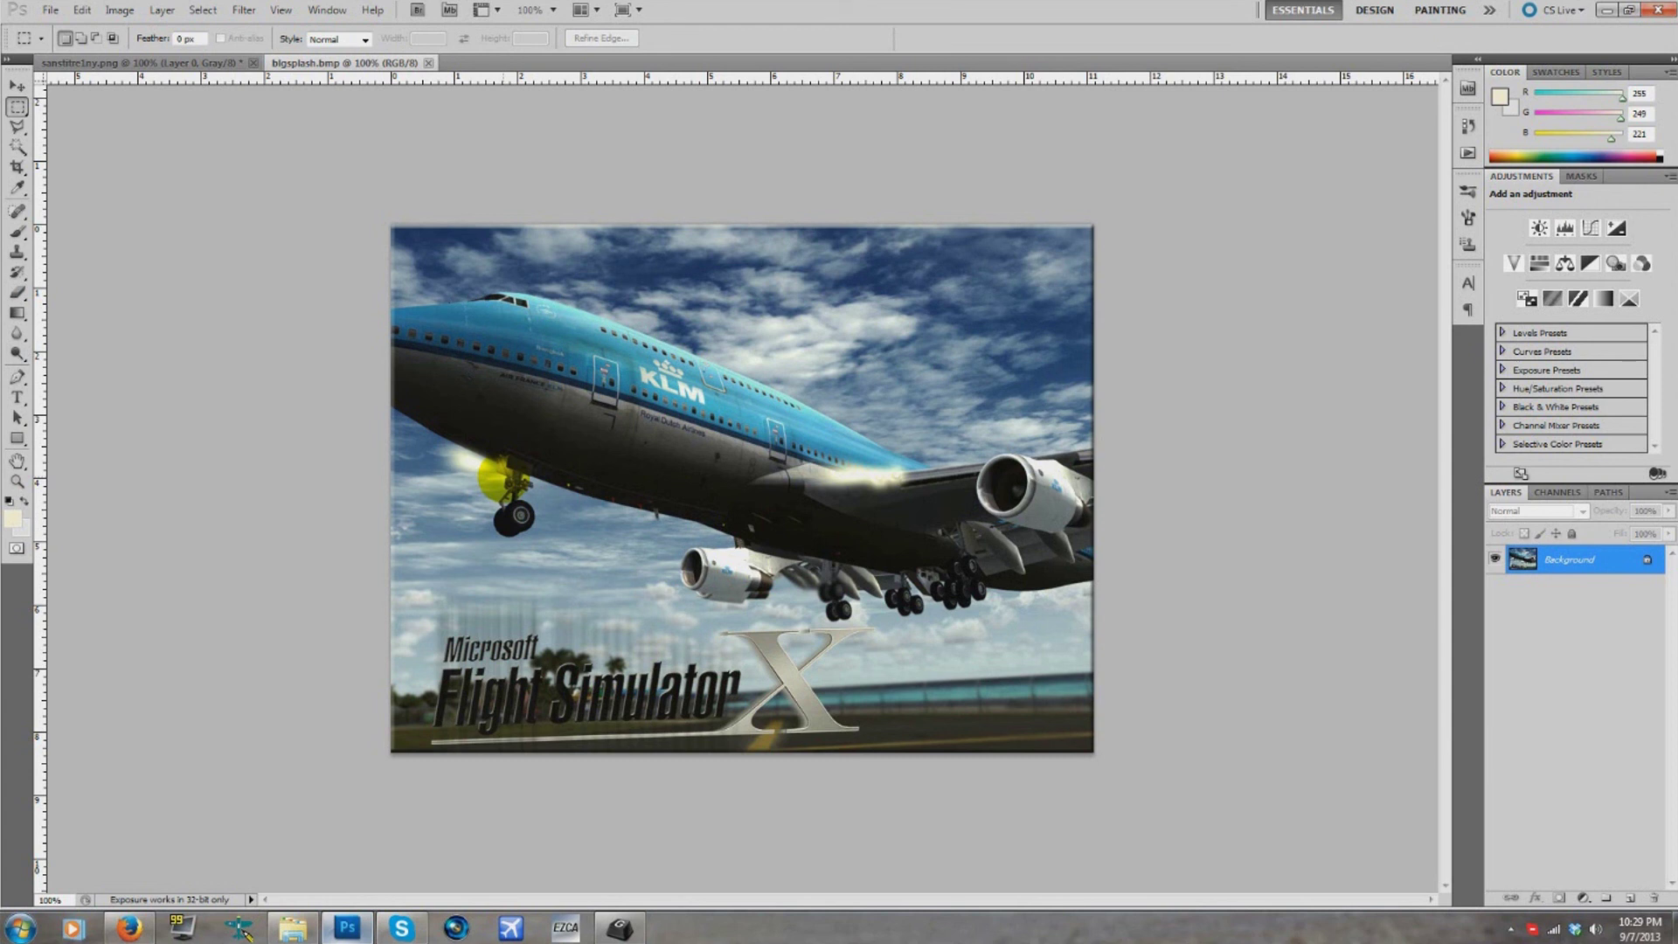
{"action": "left_click_drag", "start_coordinate": [752, 567], "coordinate": [839, 627]}
{"action": "right_click", "coordinate": [781, 582]}
{"action": "left_click", "coordinate": [800, 504]}
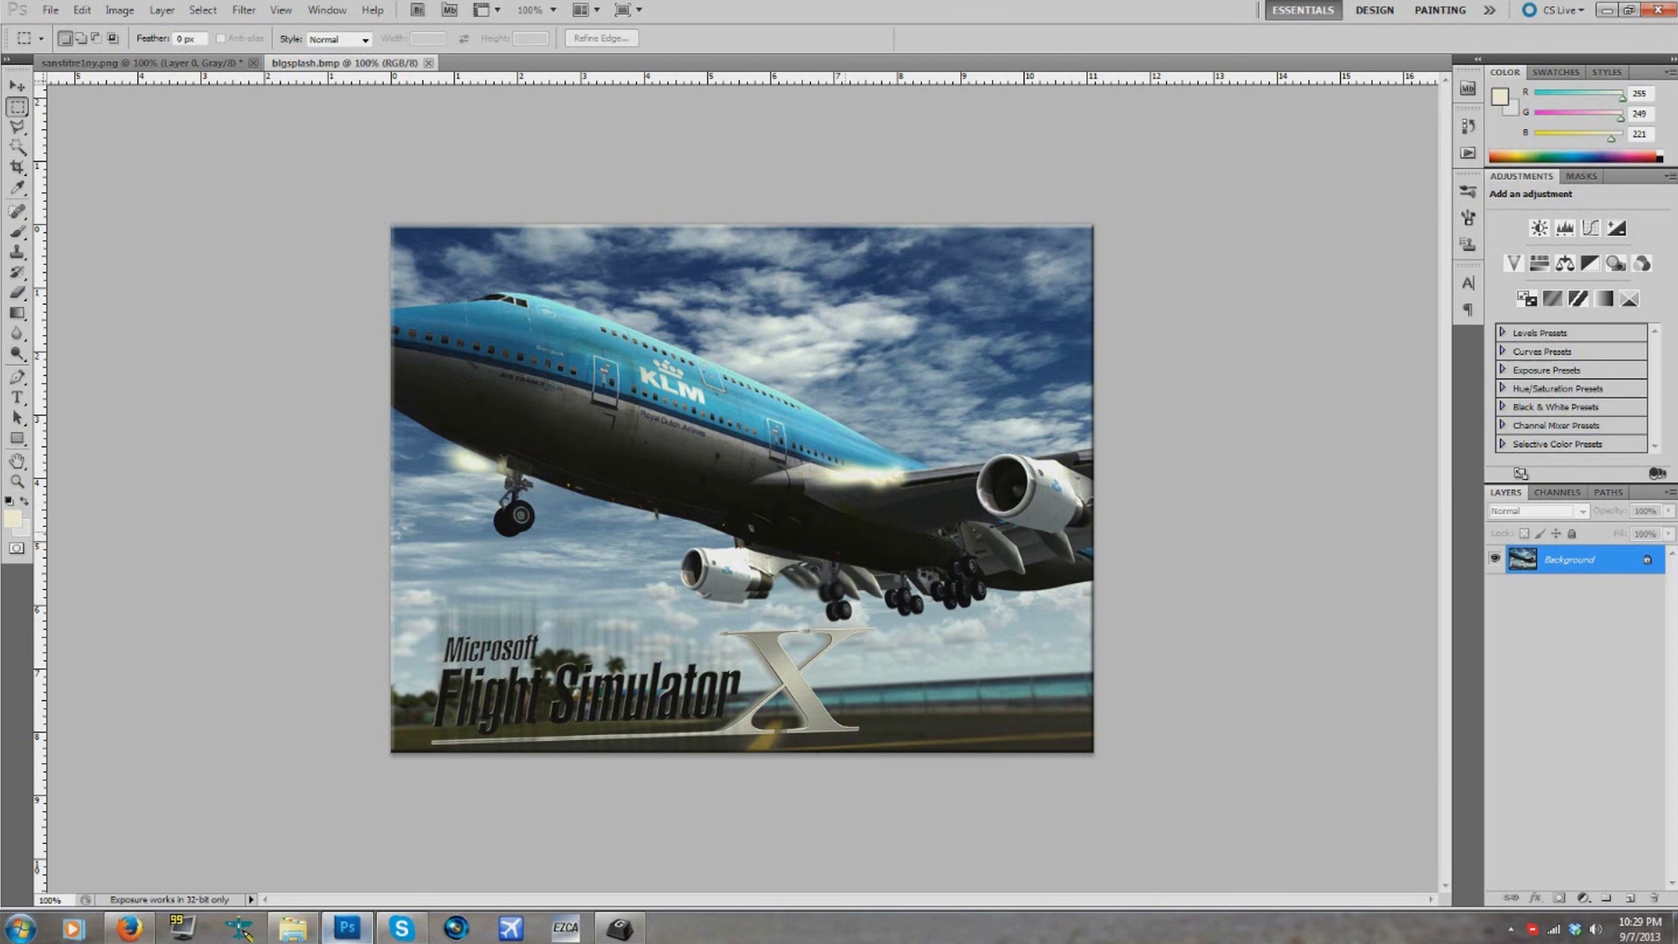